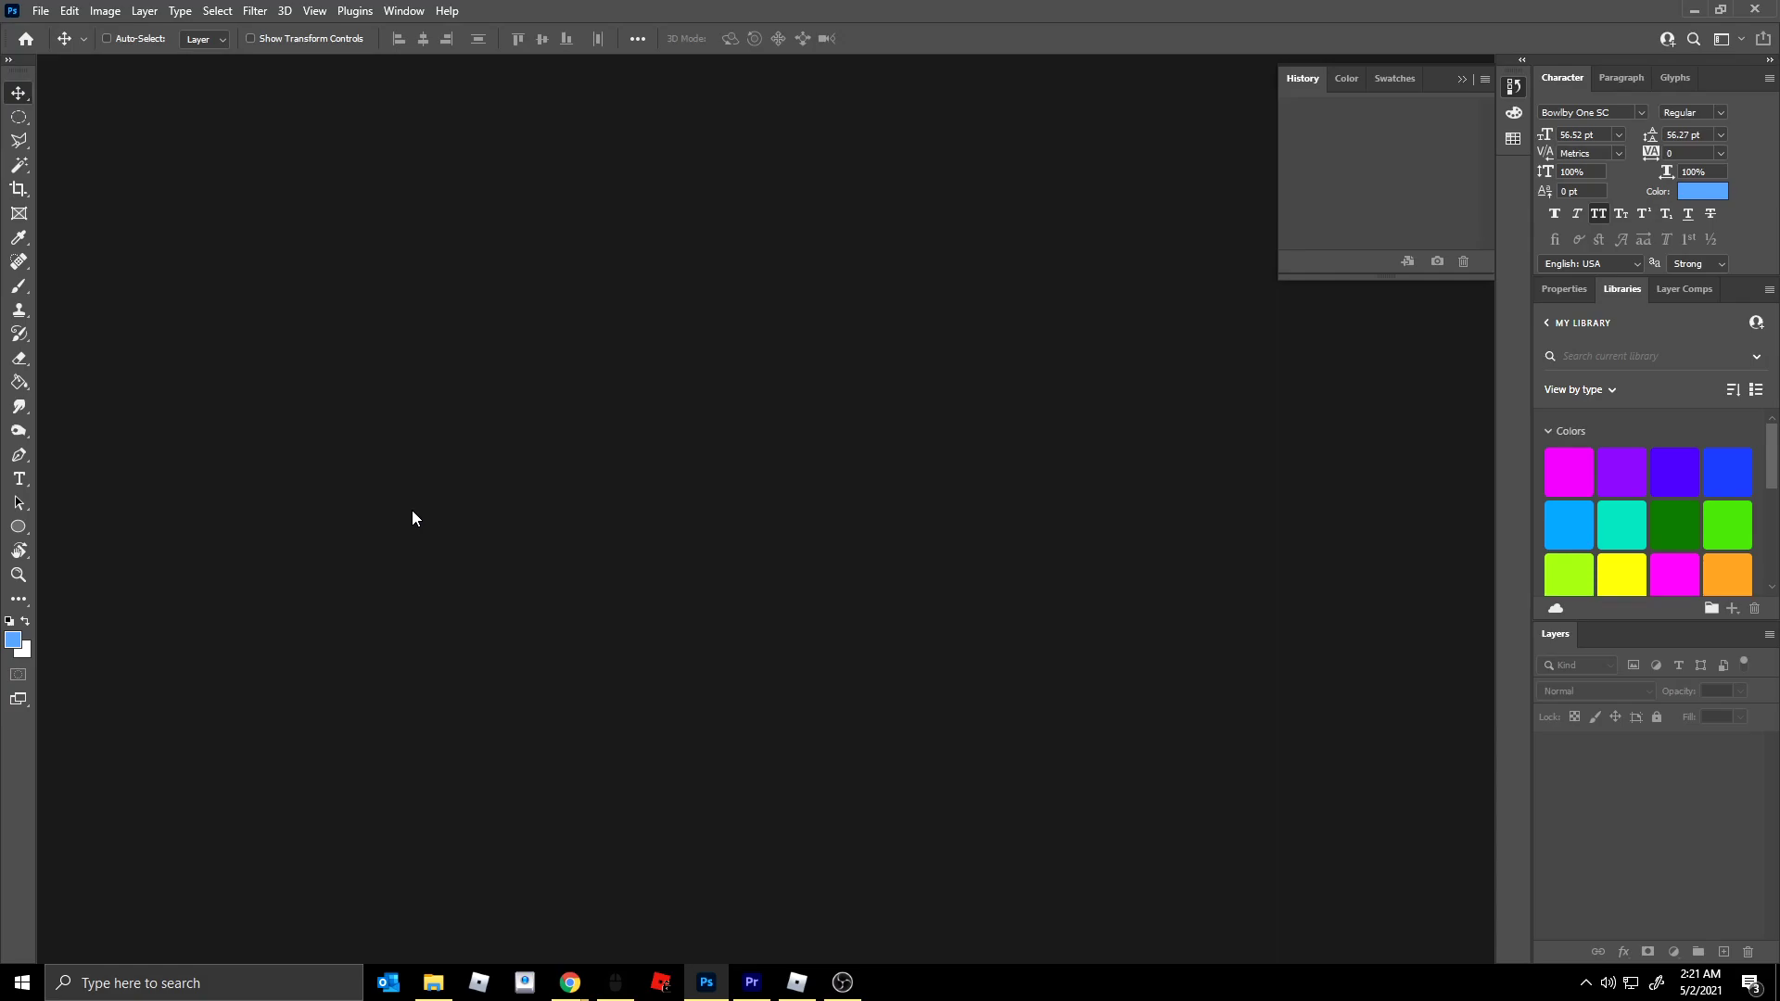
- Switch to the YouTube channel, open its full Uploads list and examine the Roblox video thumbnails
left_click(43, 11)
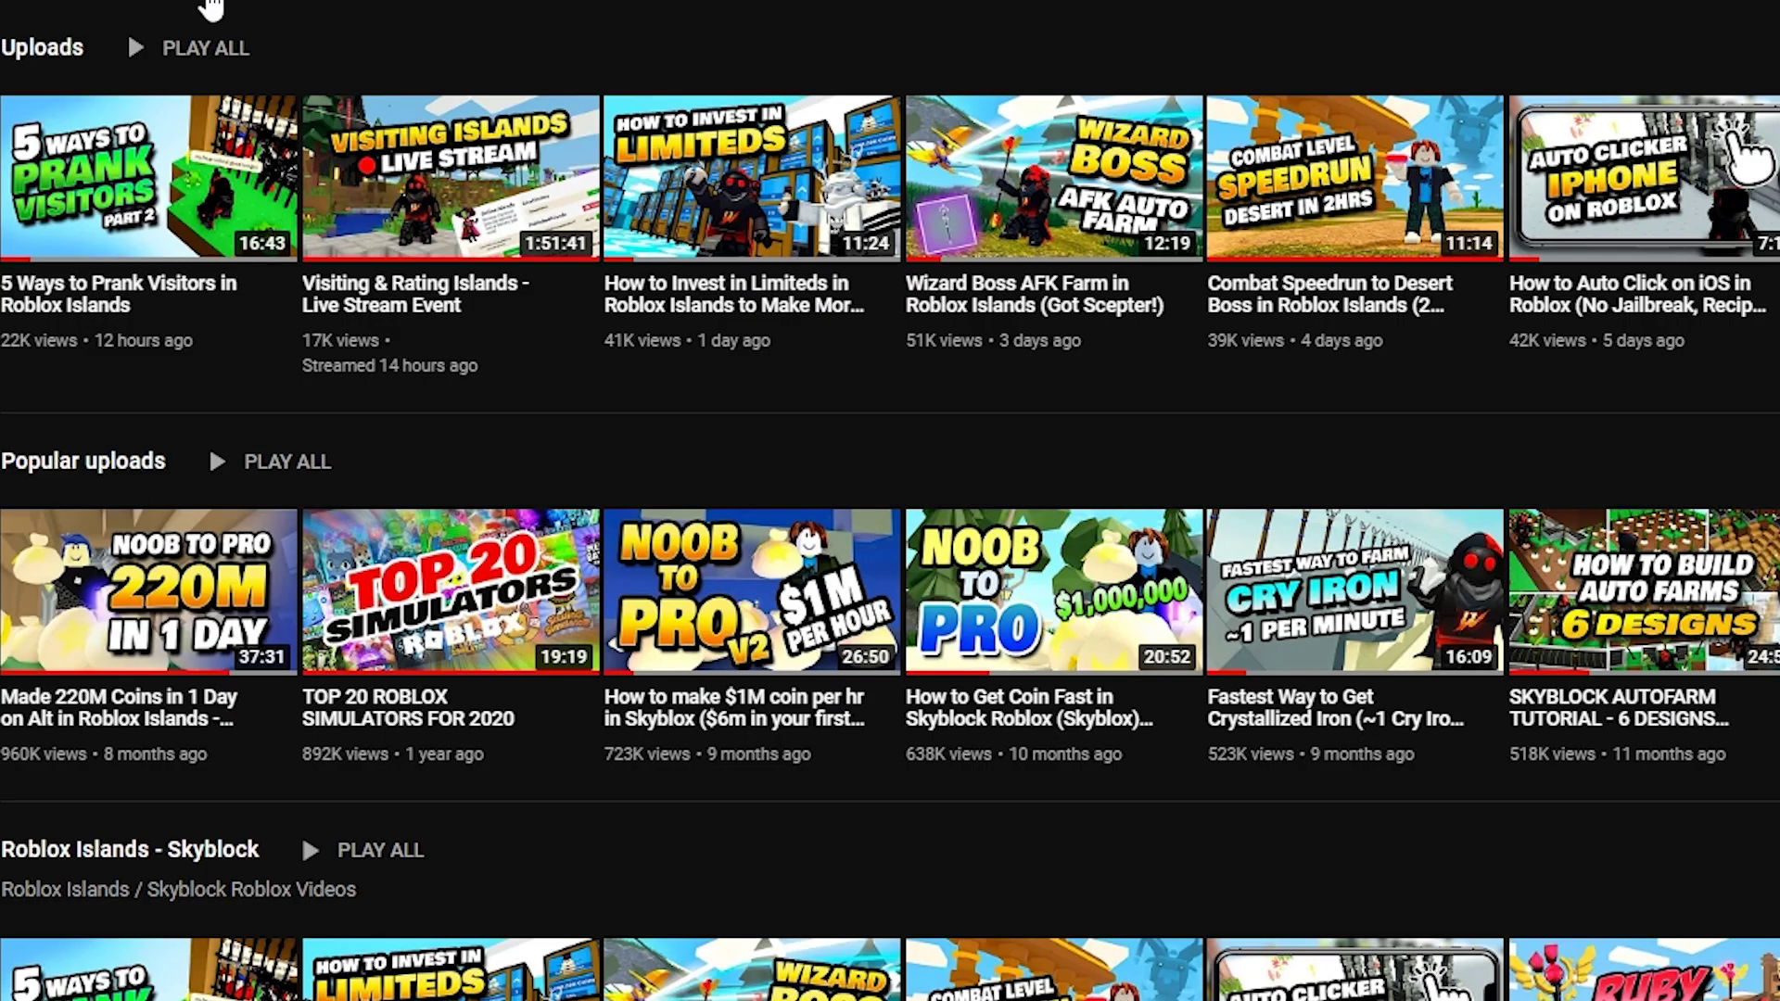
left_click(67, 48)
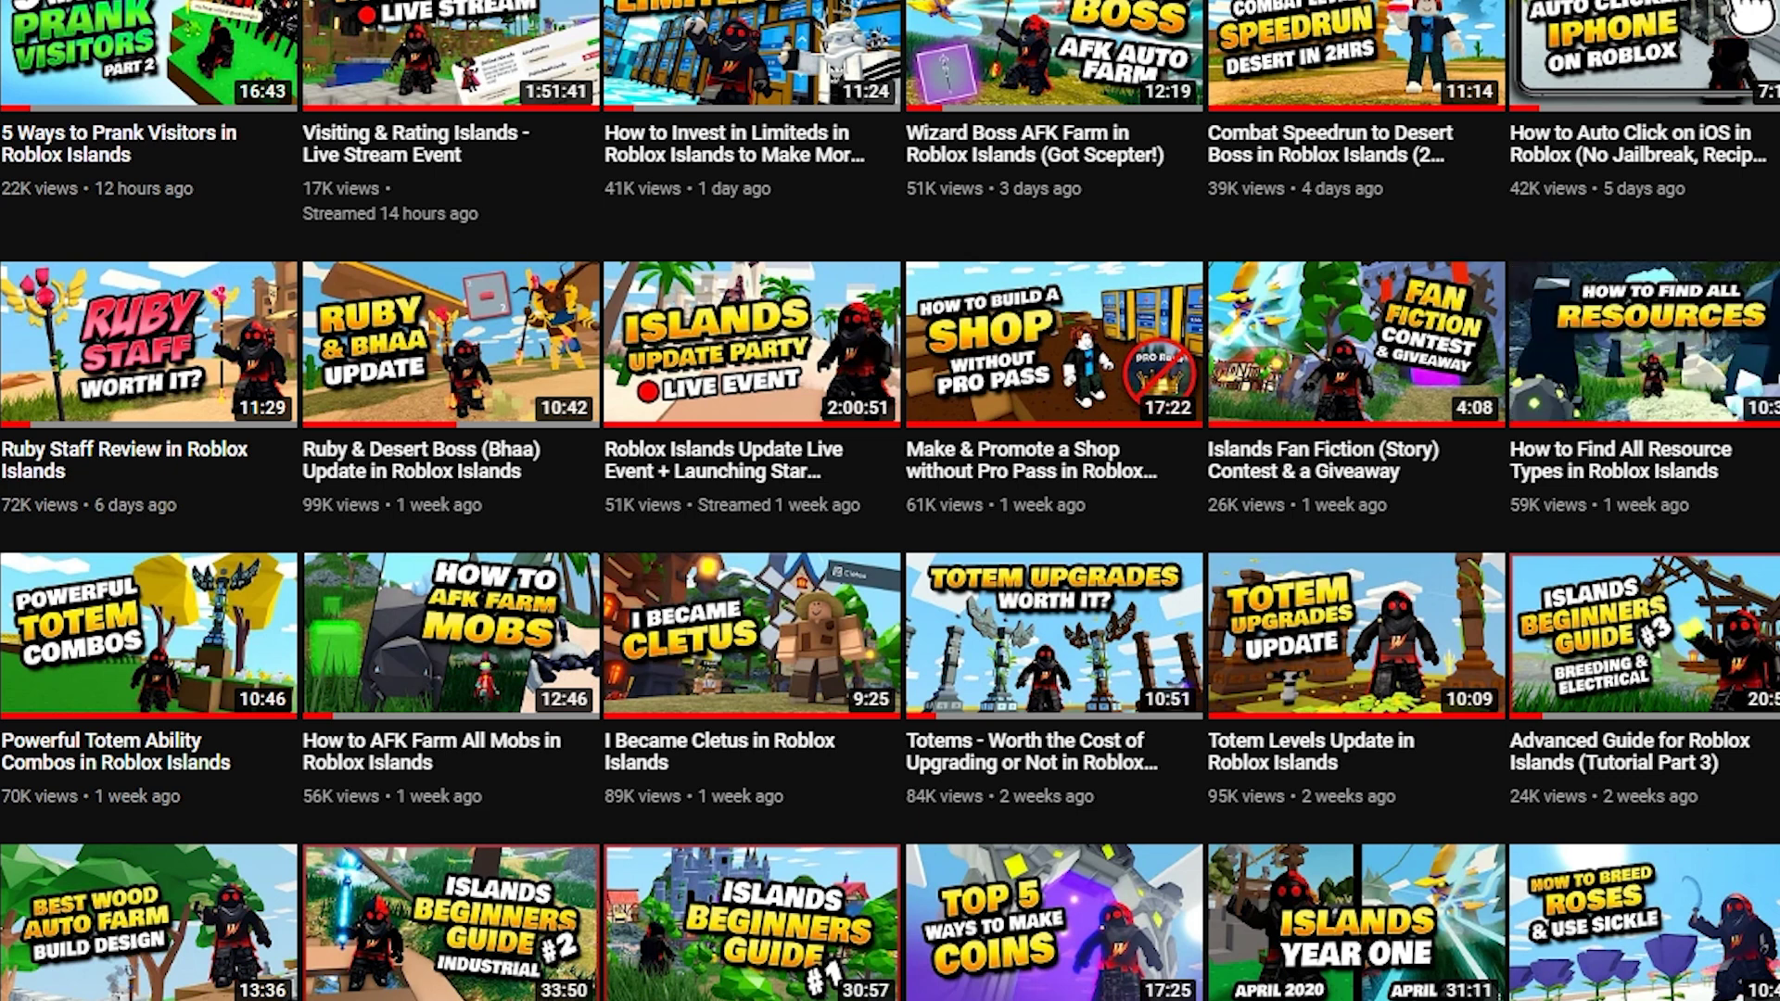
scroll(1641, 341, "down", 12)
scroll(890, 500, "down", 2)
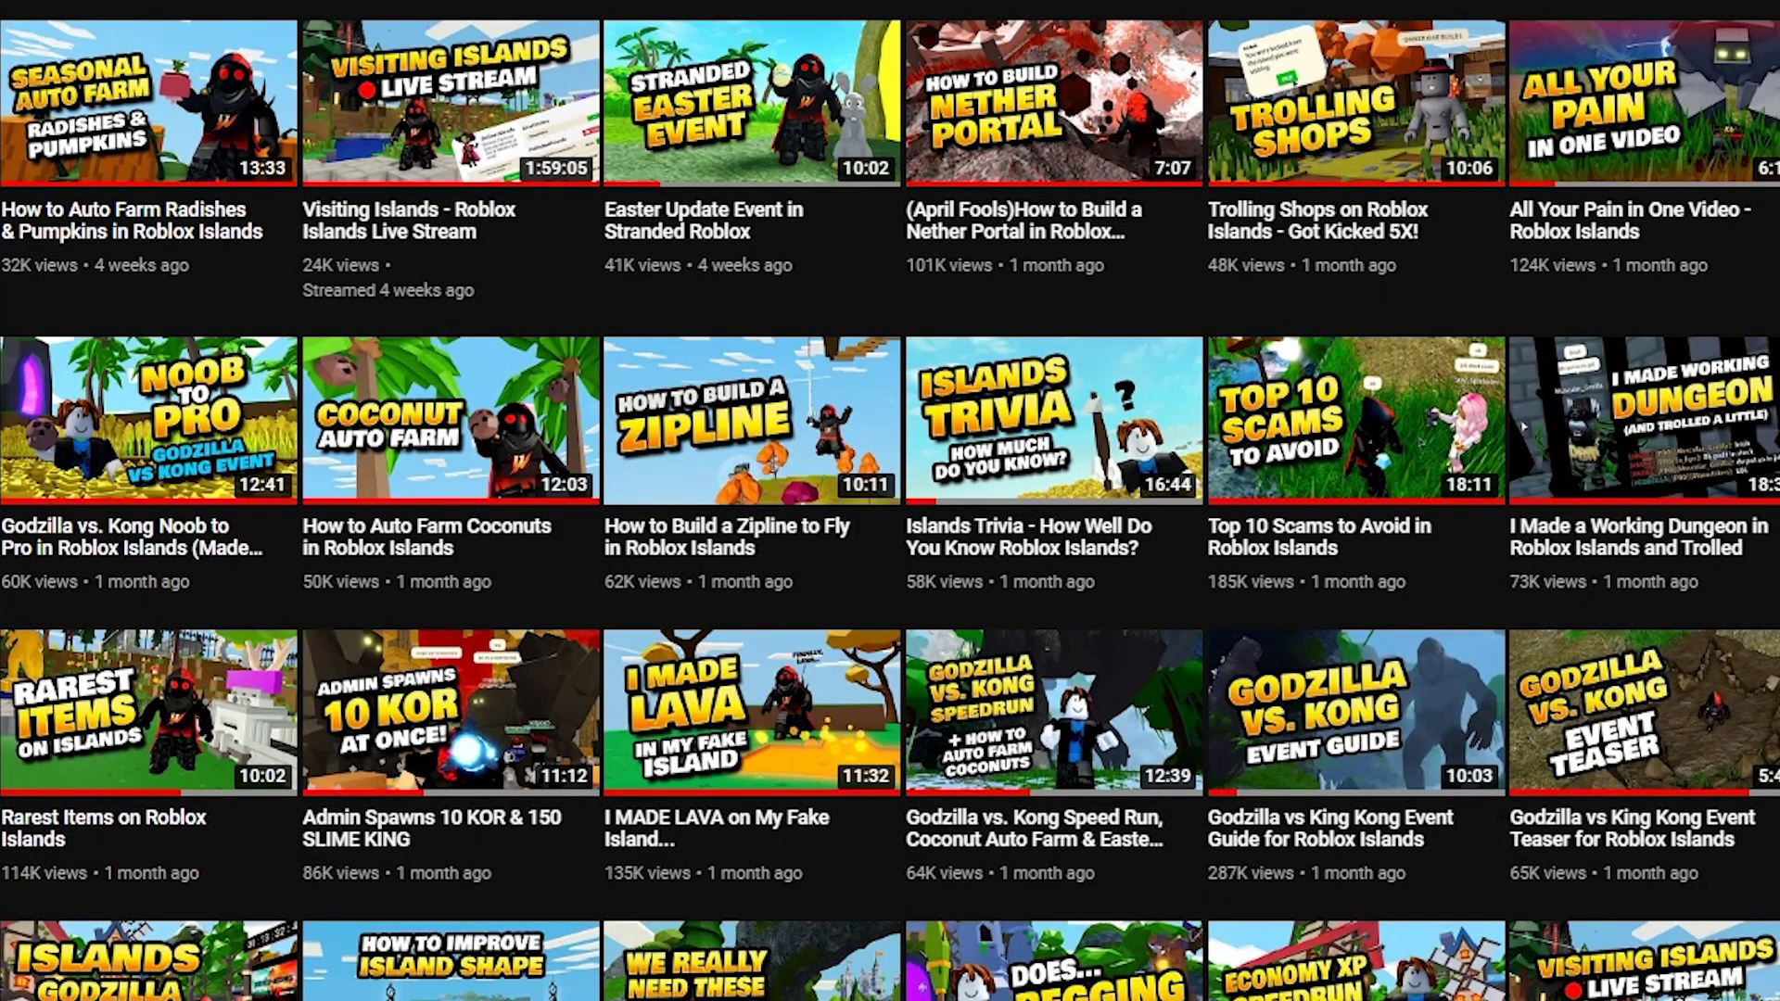
scroll(890, 501, "up", 3)
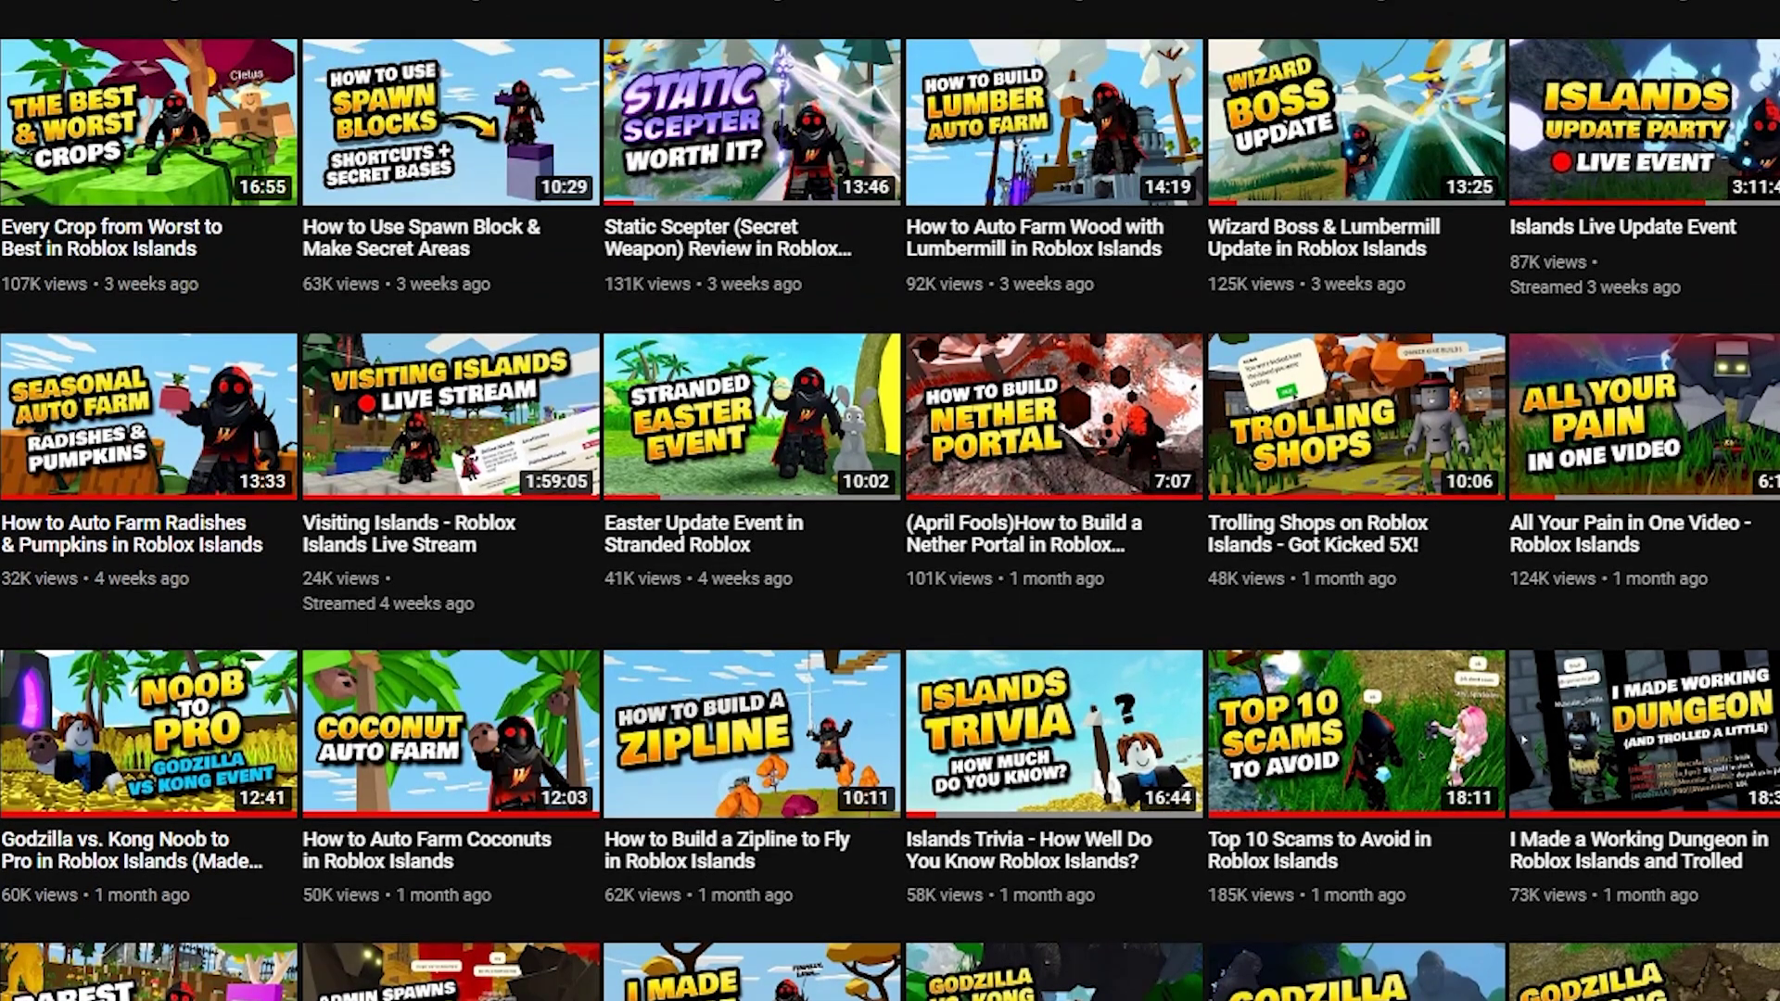
scroll(890, 501, "up", 5)
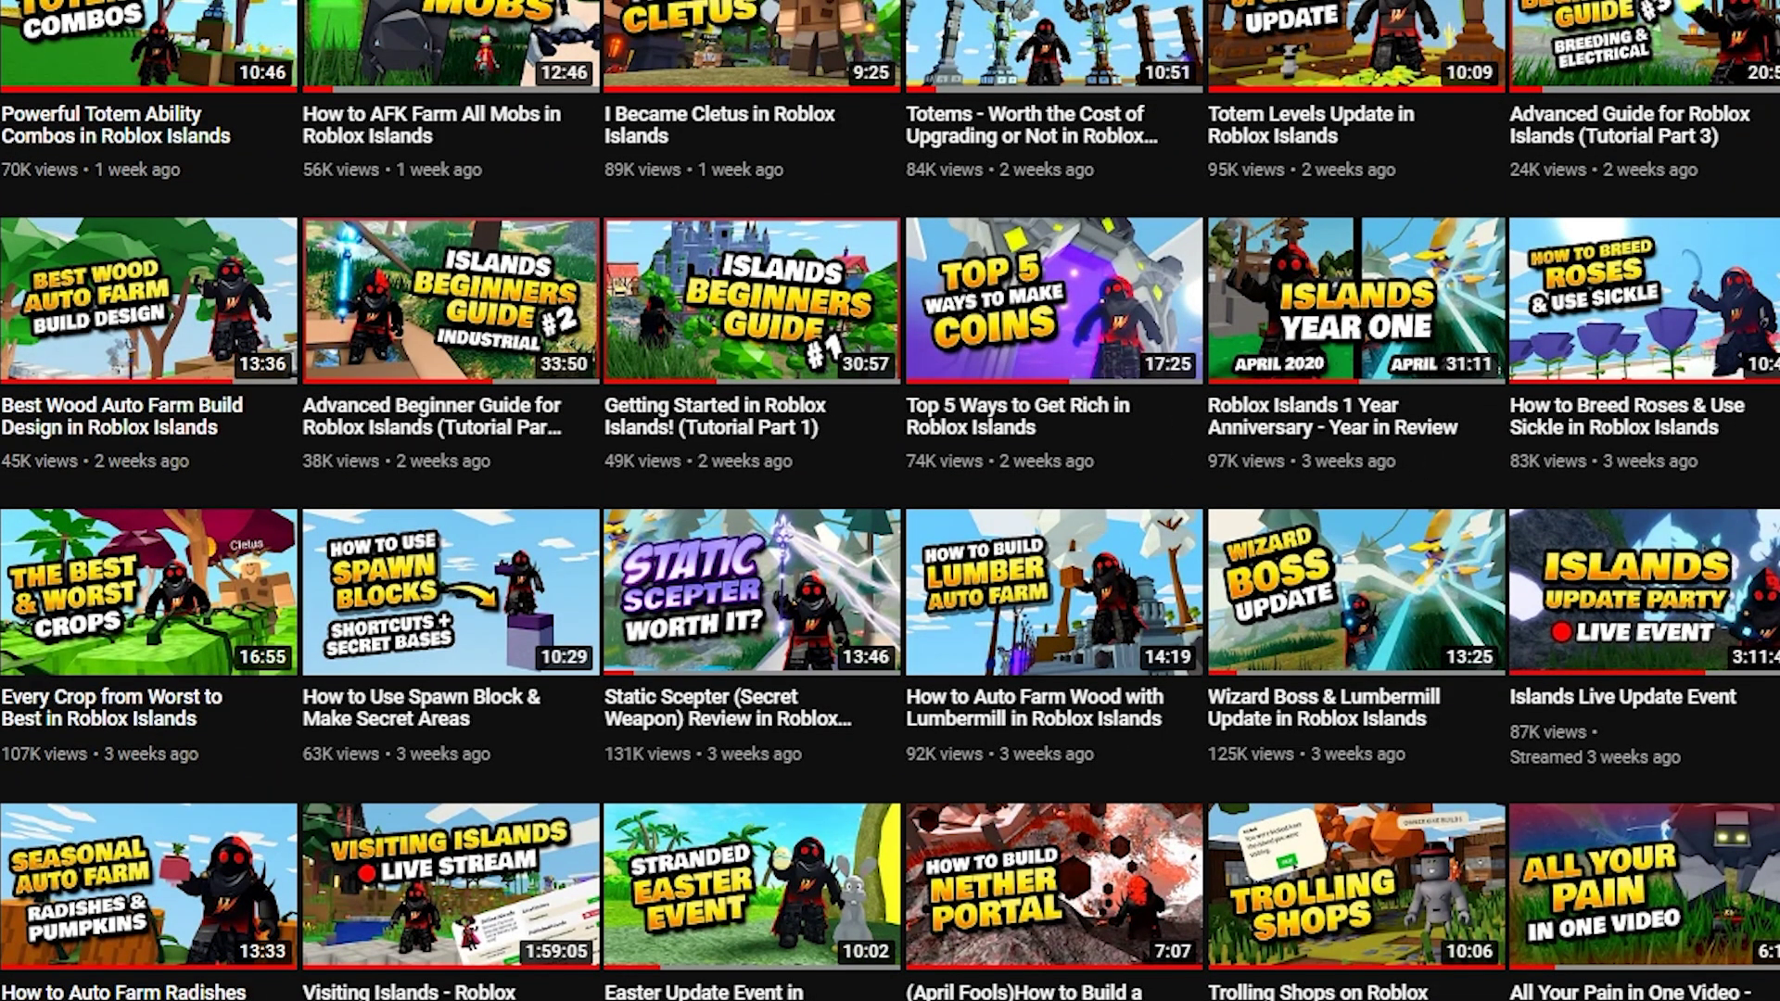
scroll(890, 501, "up", 8)
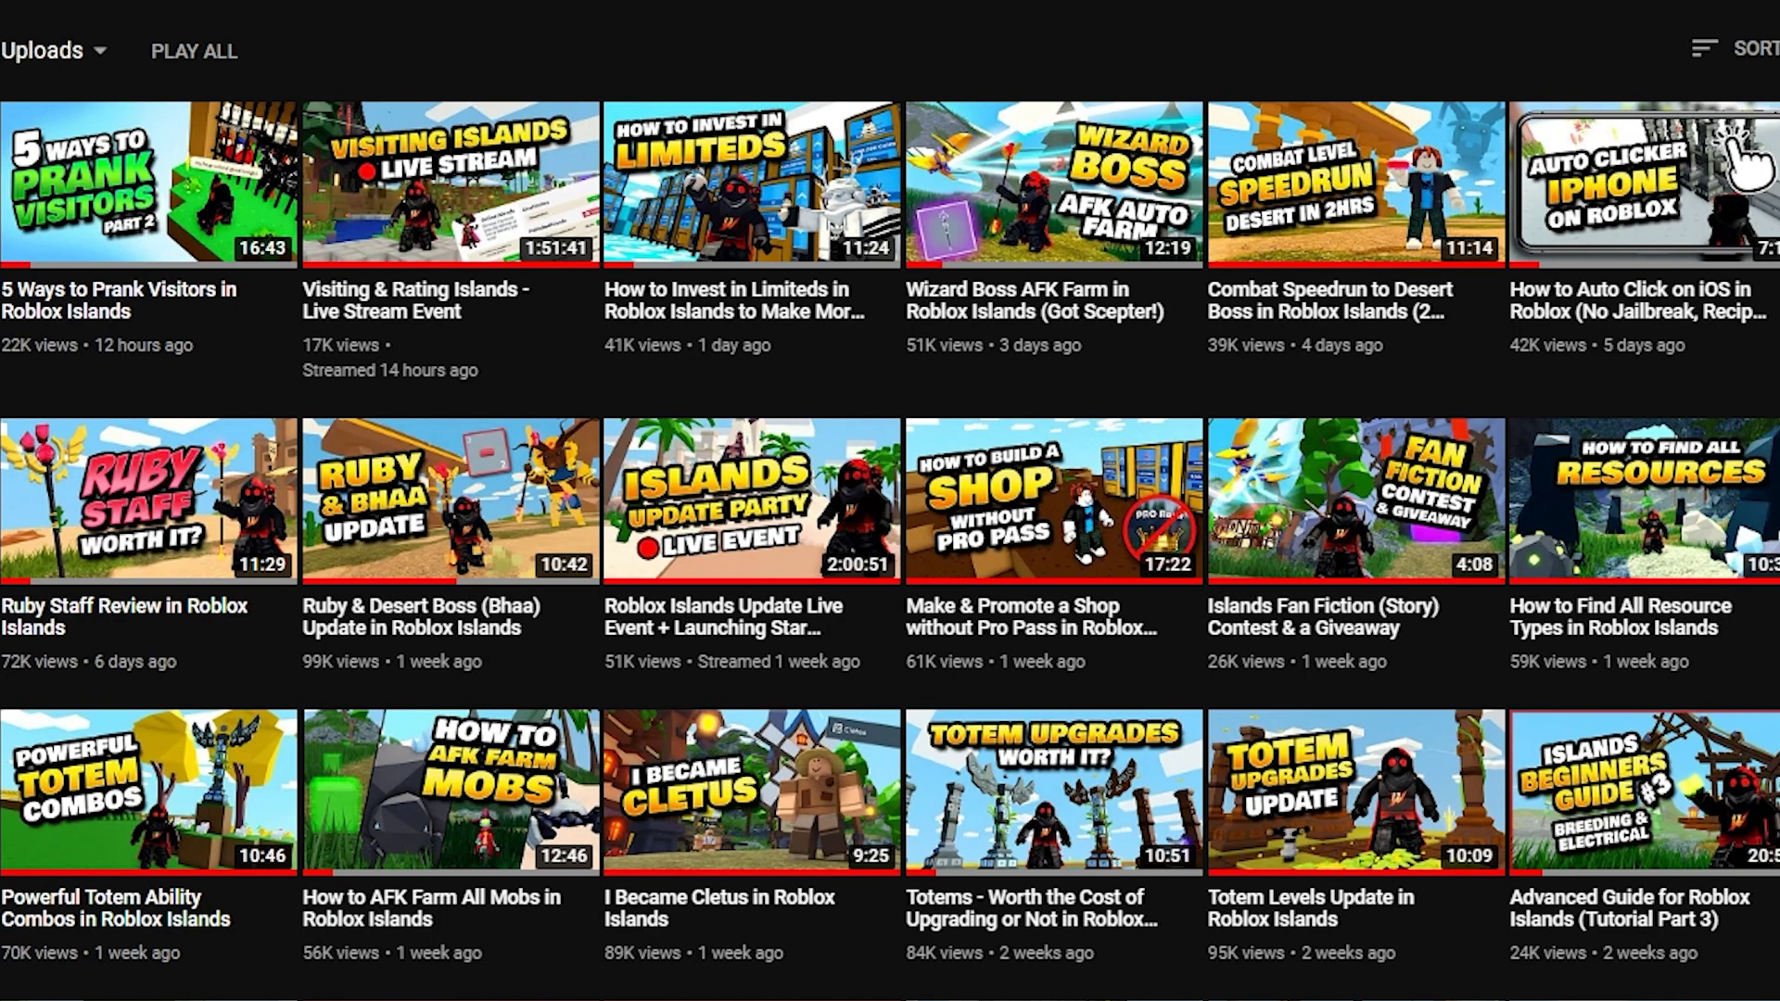
scroll(890, 501, "down", 2)
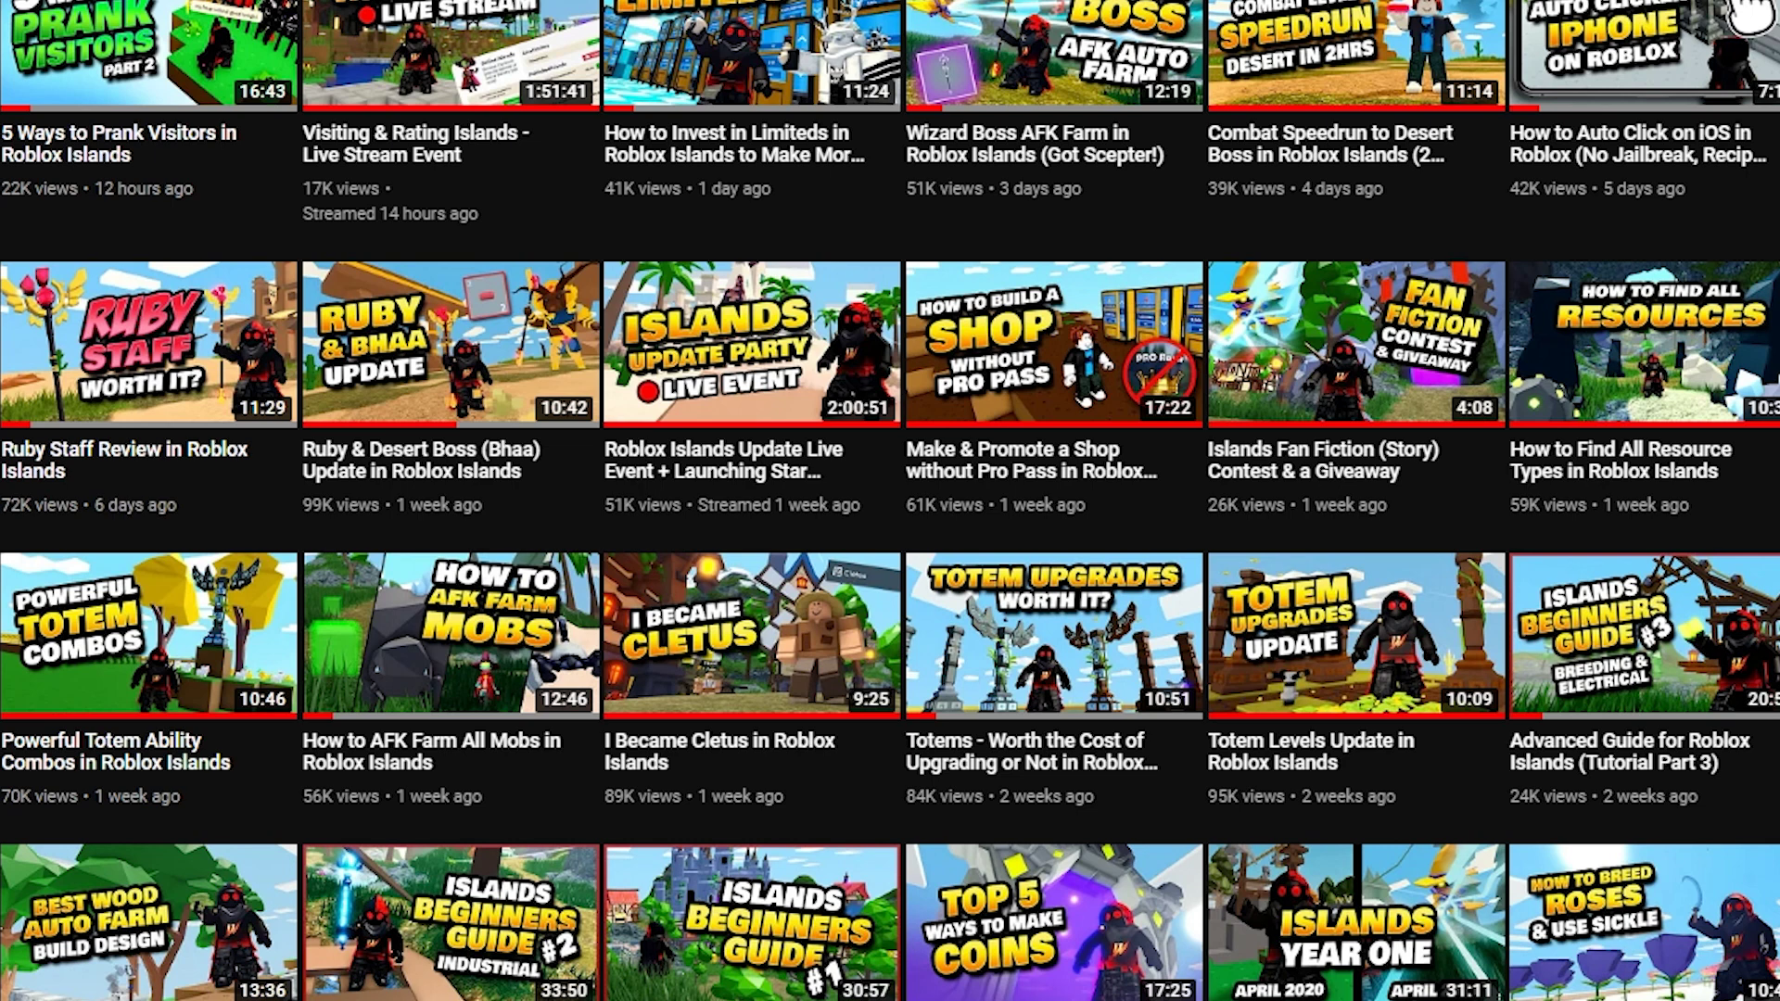
scroll(890, 501, "up", 2)
scroll(890, 501, "down", 2)
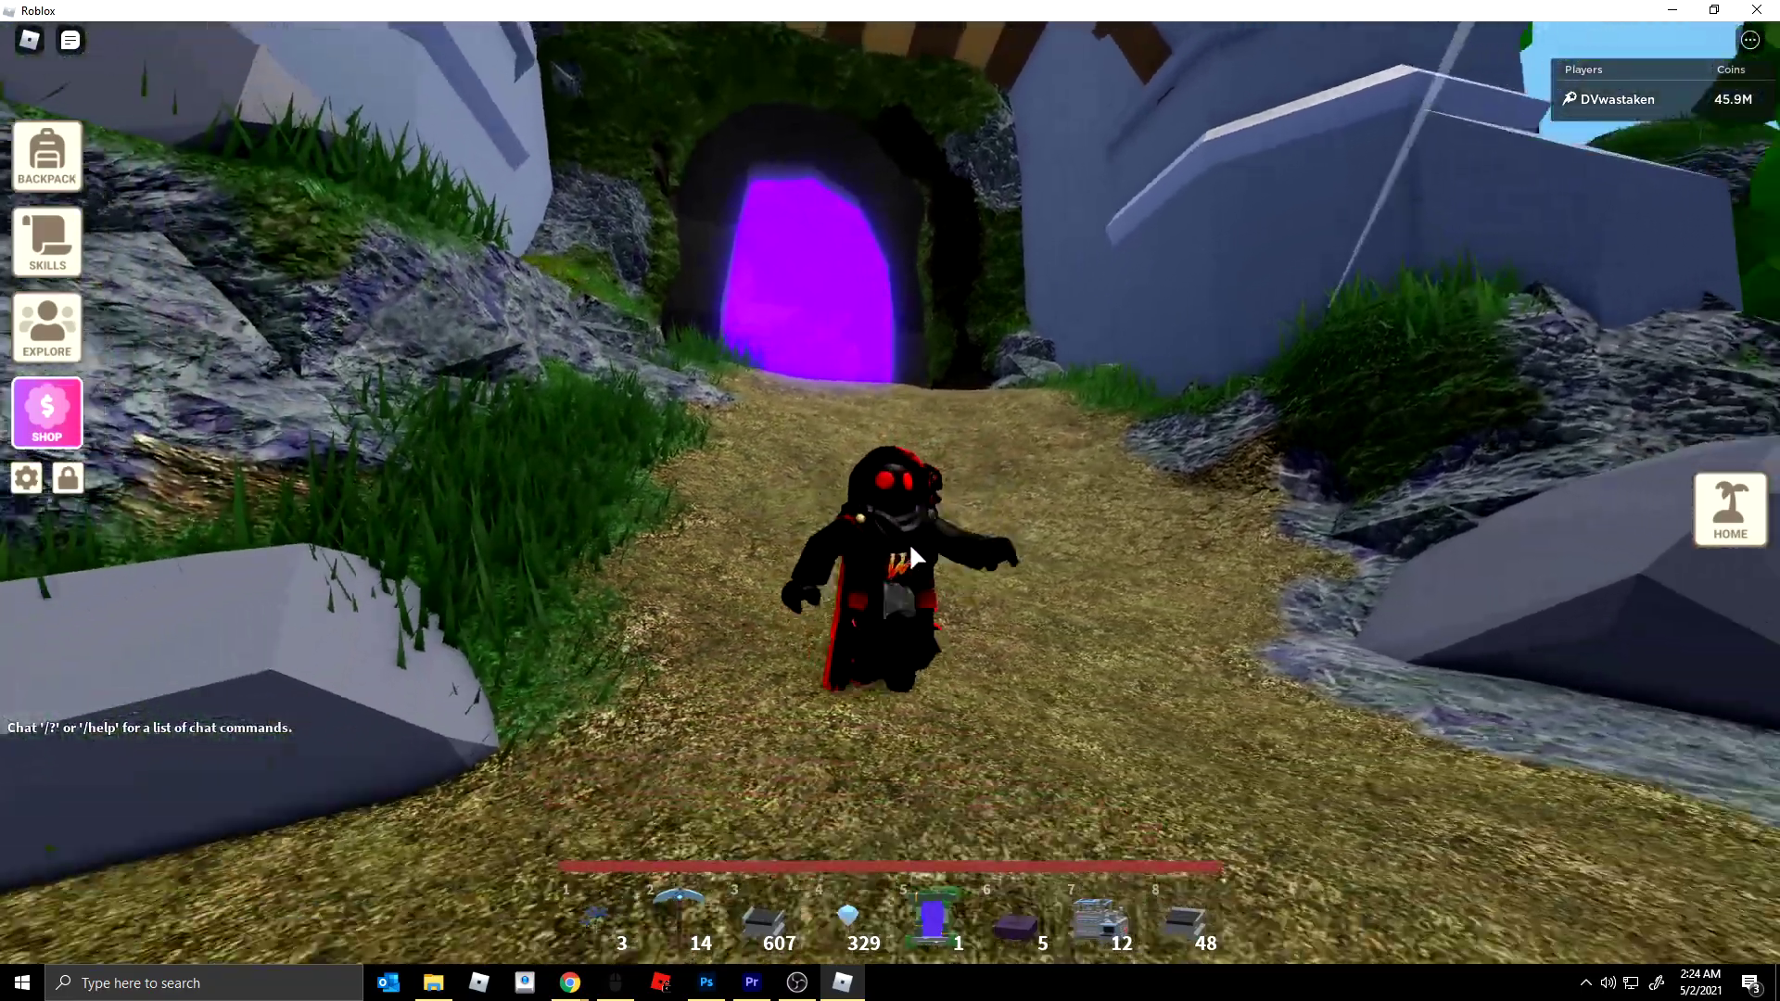
- In Roblox Islands, run the character through the hub town and enter the Slime Island portal
key("s")
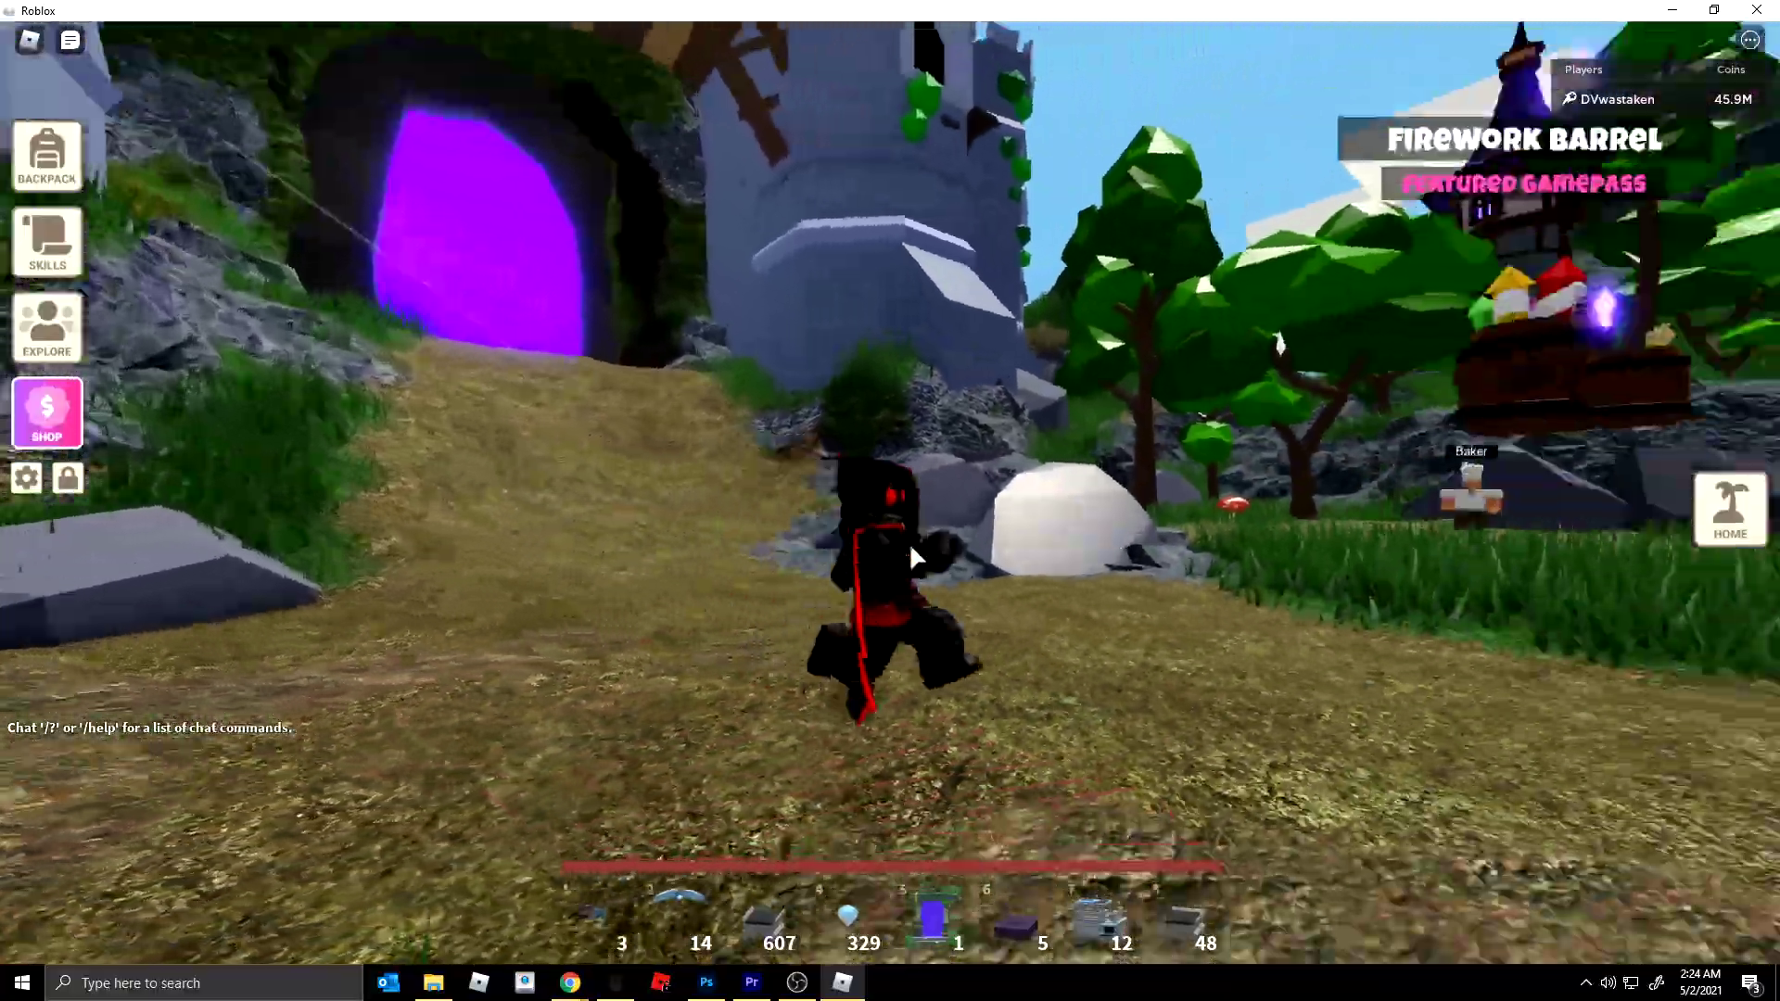
key("w")
key("space")
key("w")
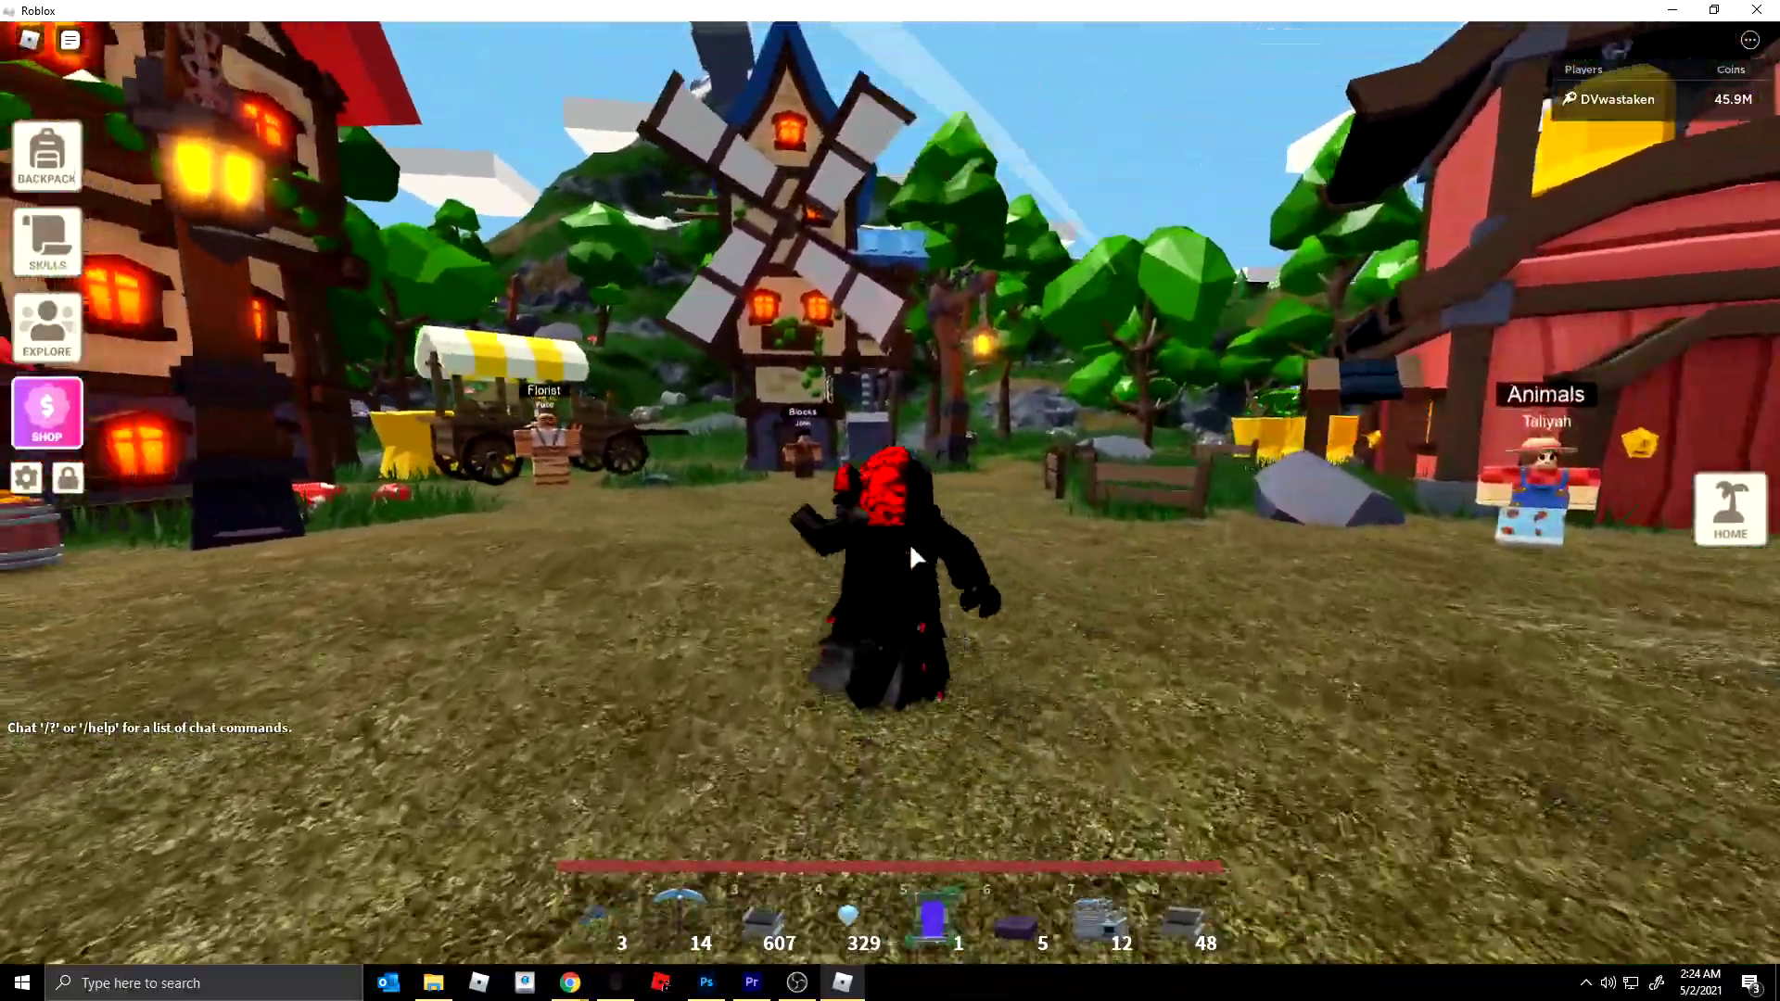
key("s")
key("w")
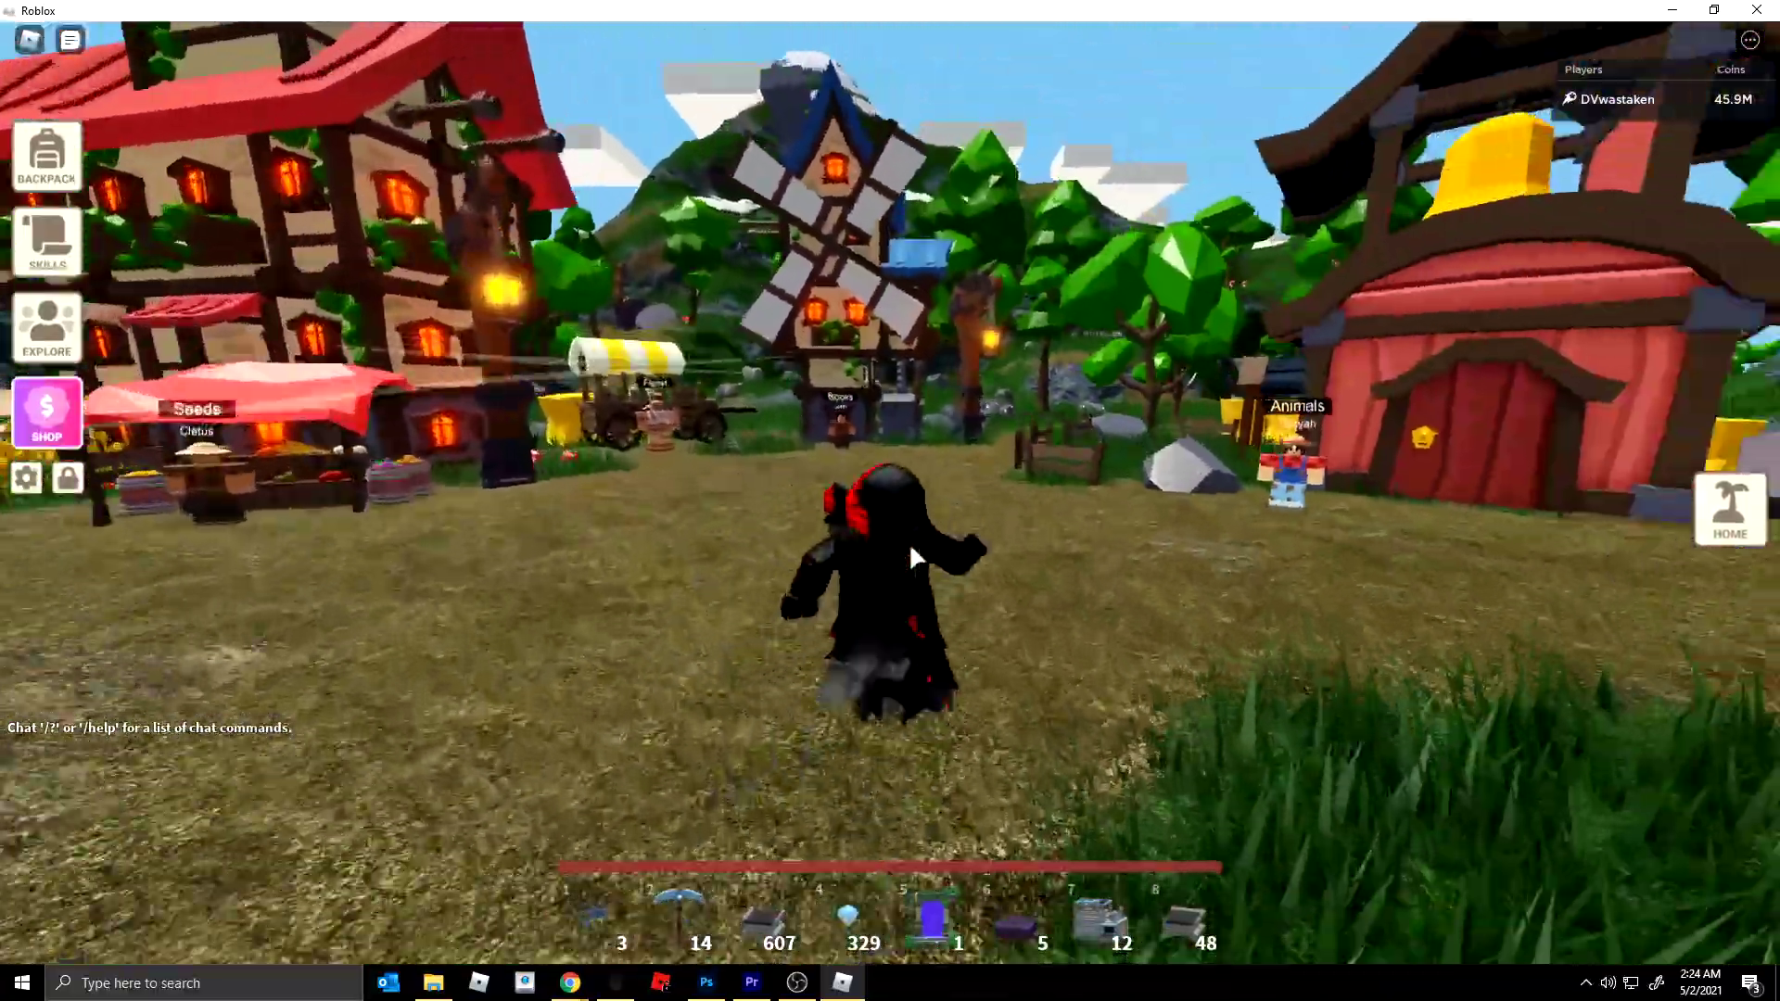
key("space")
key("w")
key("a")
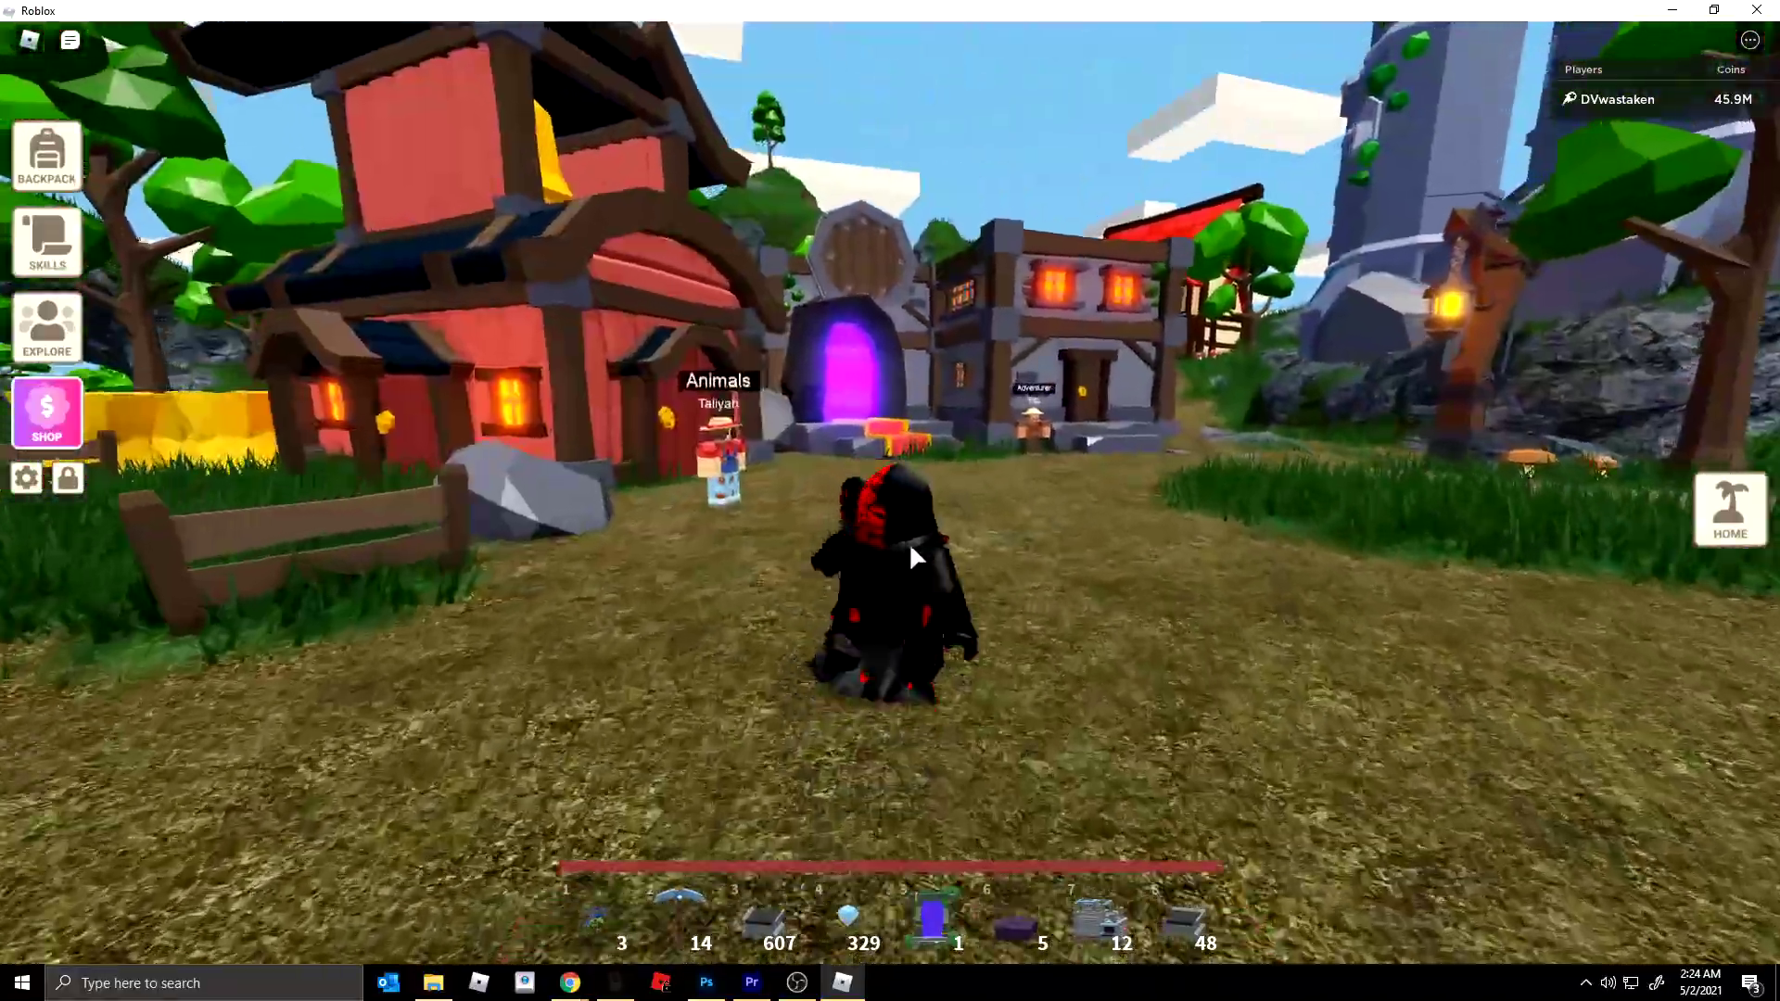
key("w")
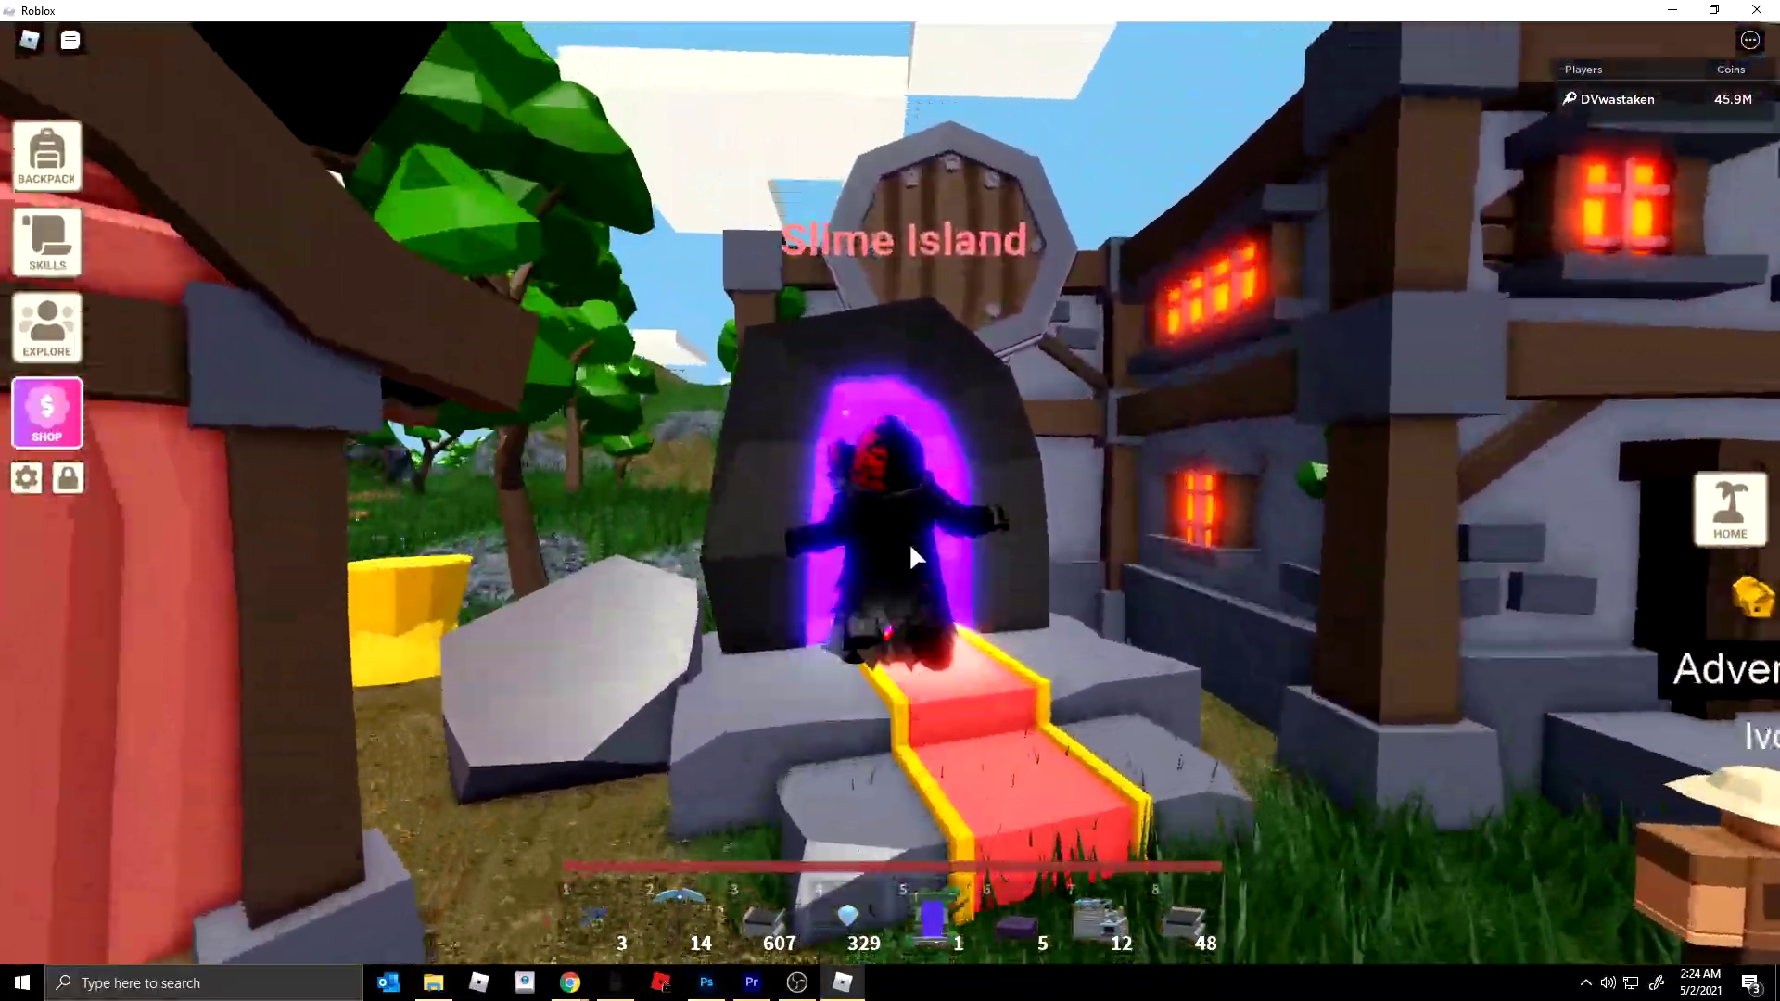
key("w")
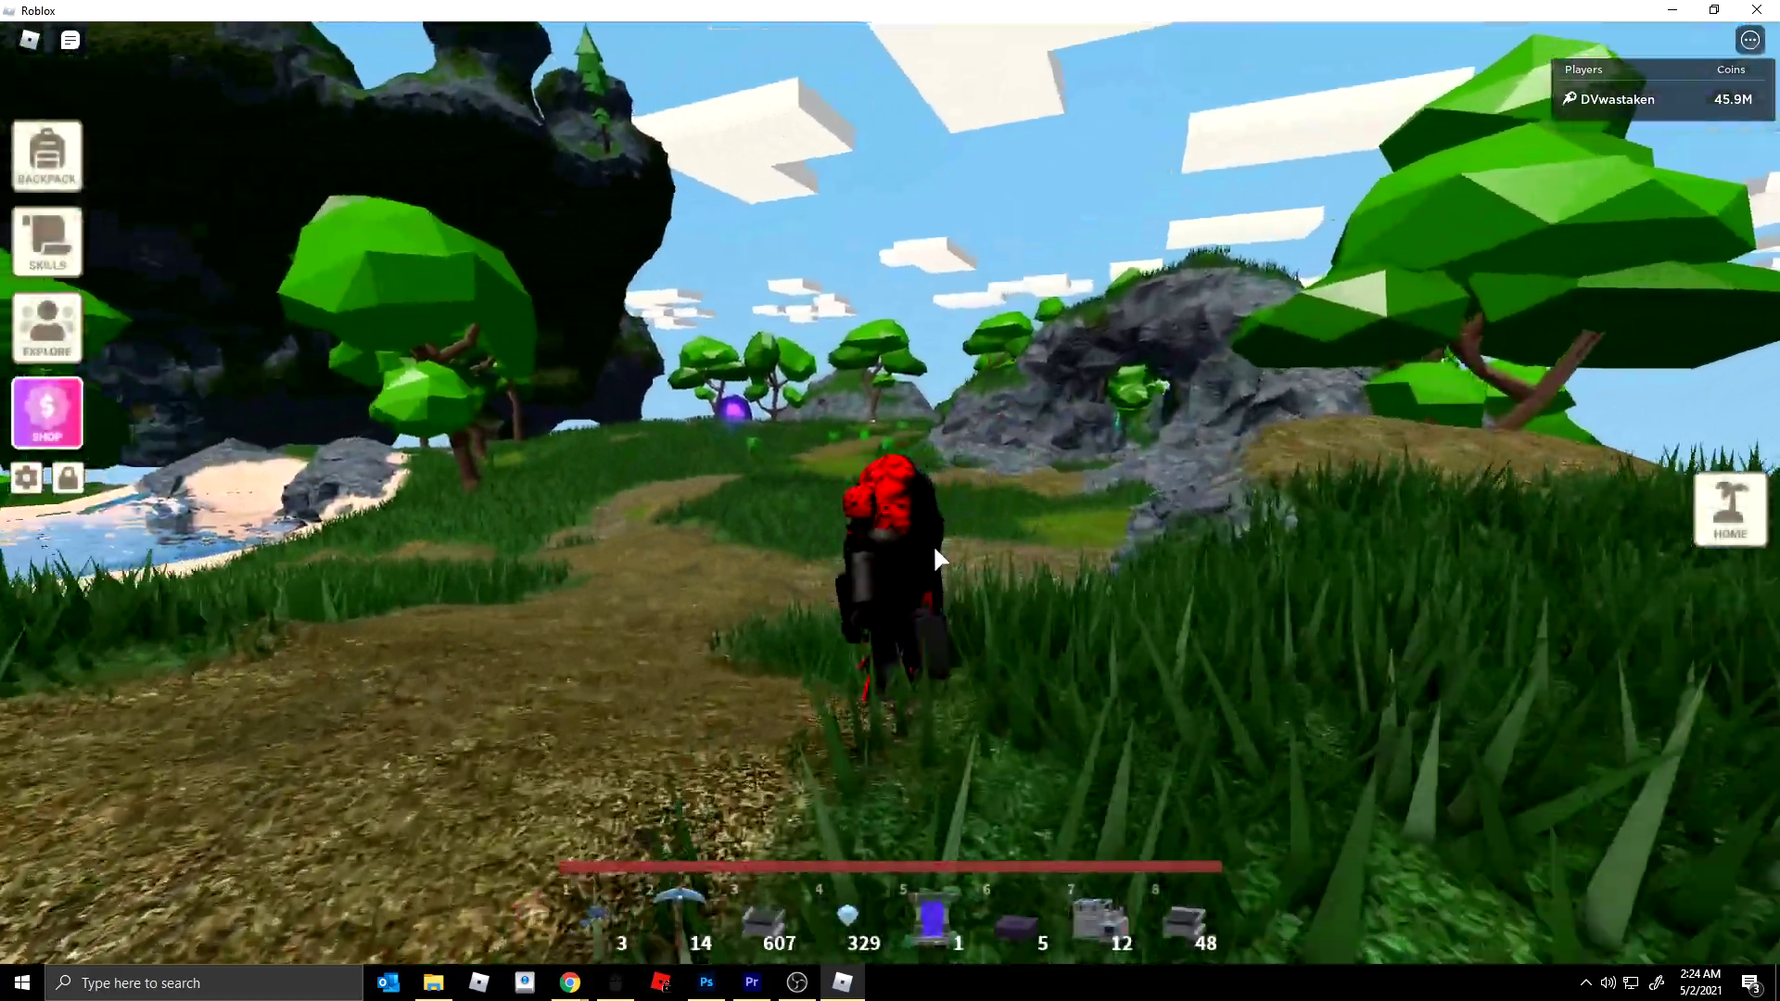
- Cross Slime Island to the rock in front of the two green obelisks and turn the character to face the camera
key("space")
key("w")
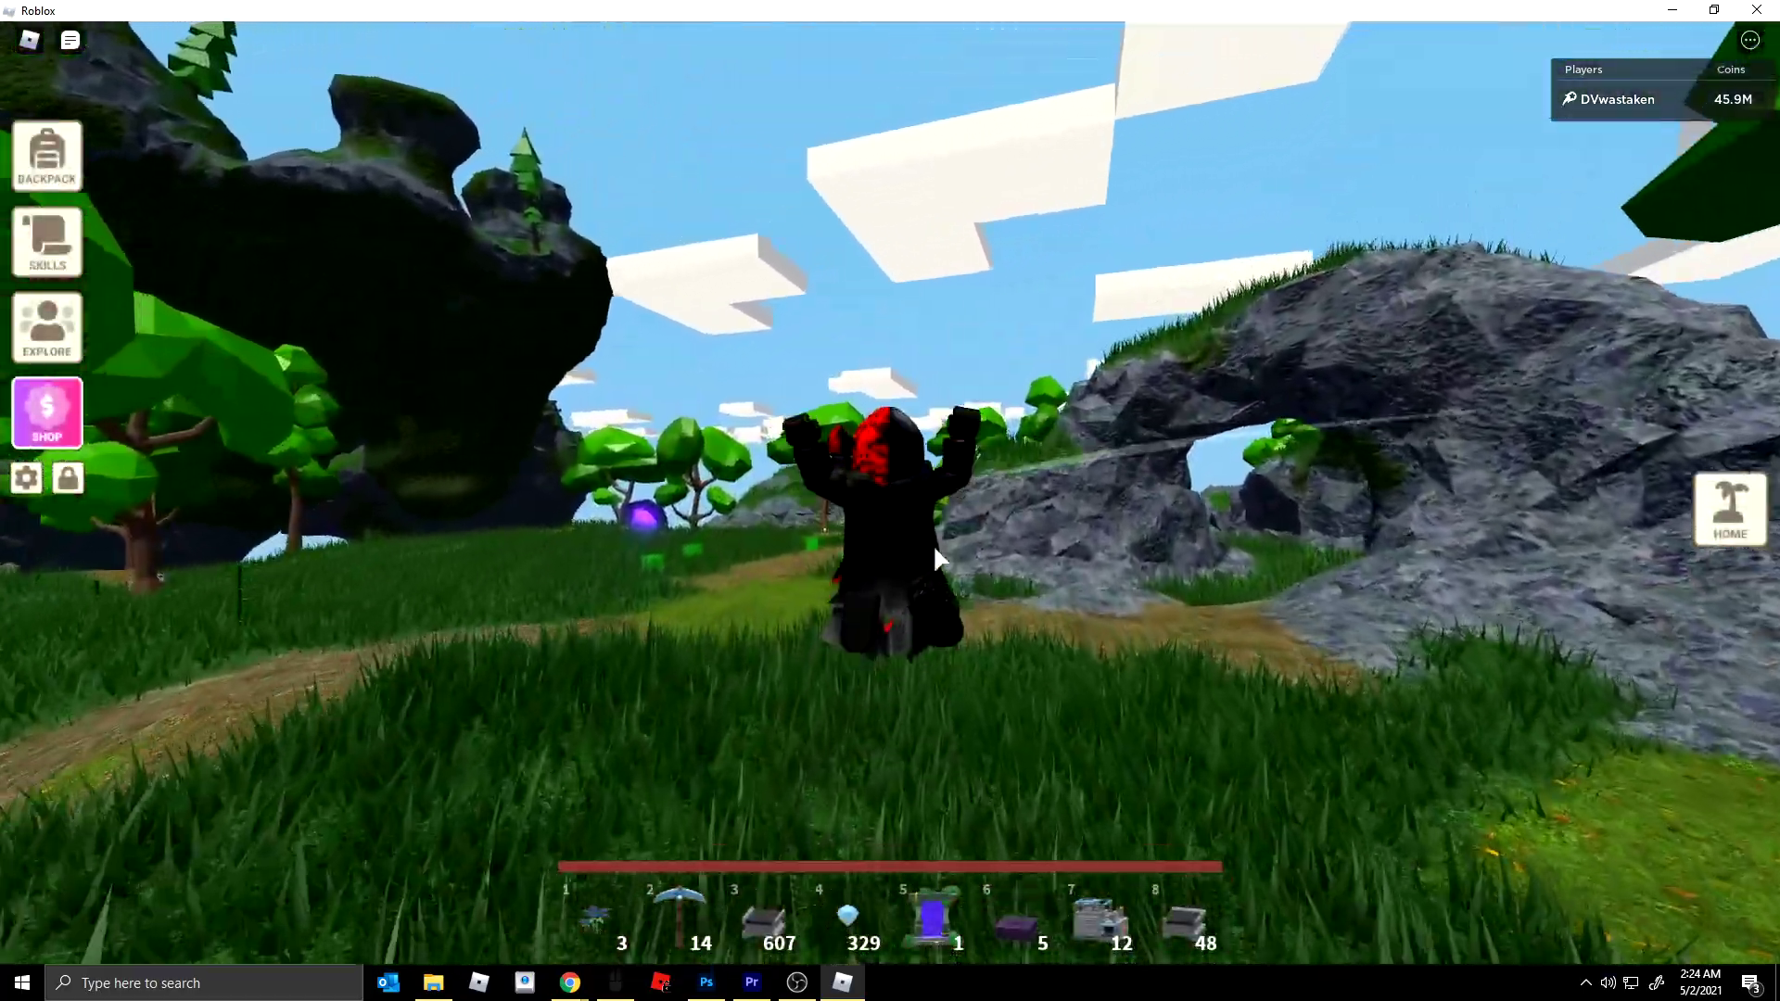
key("w")
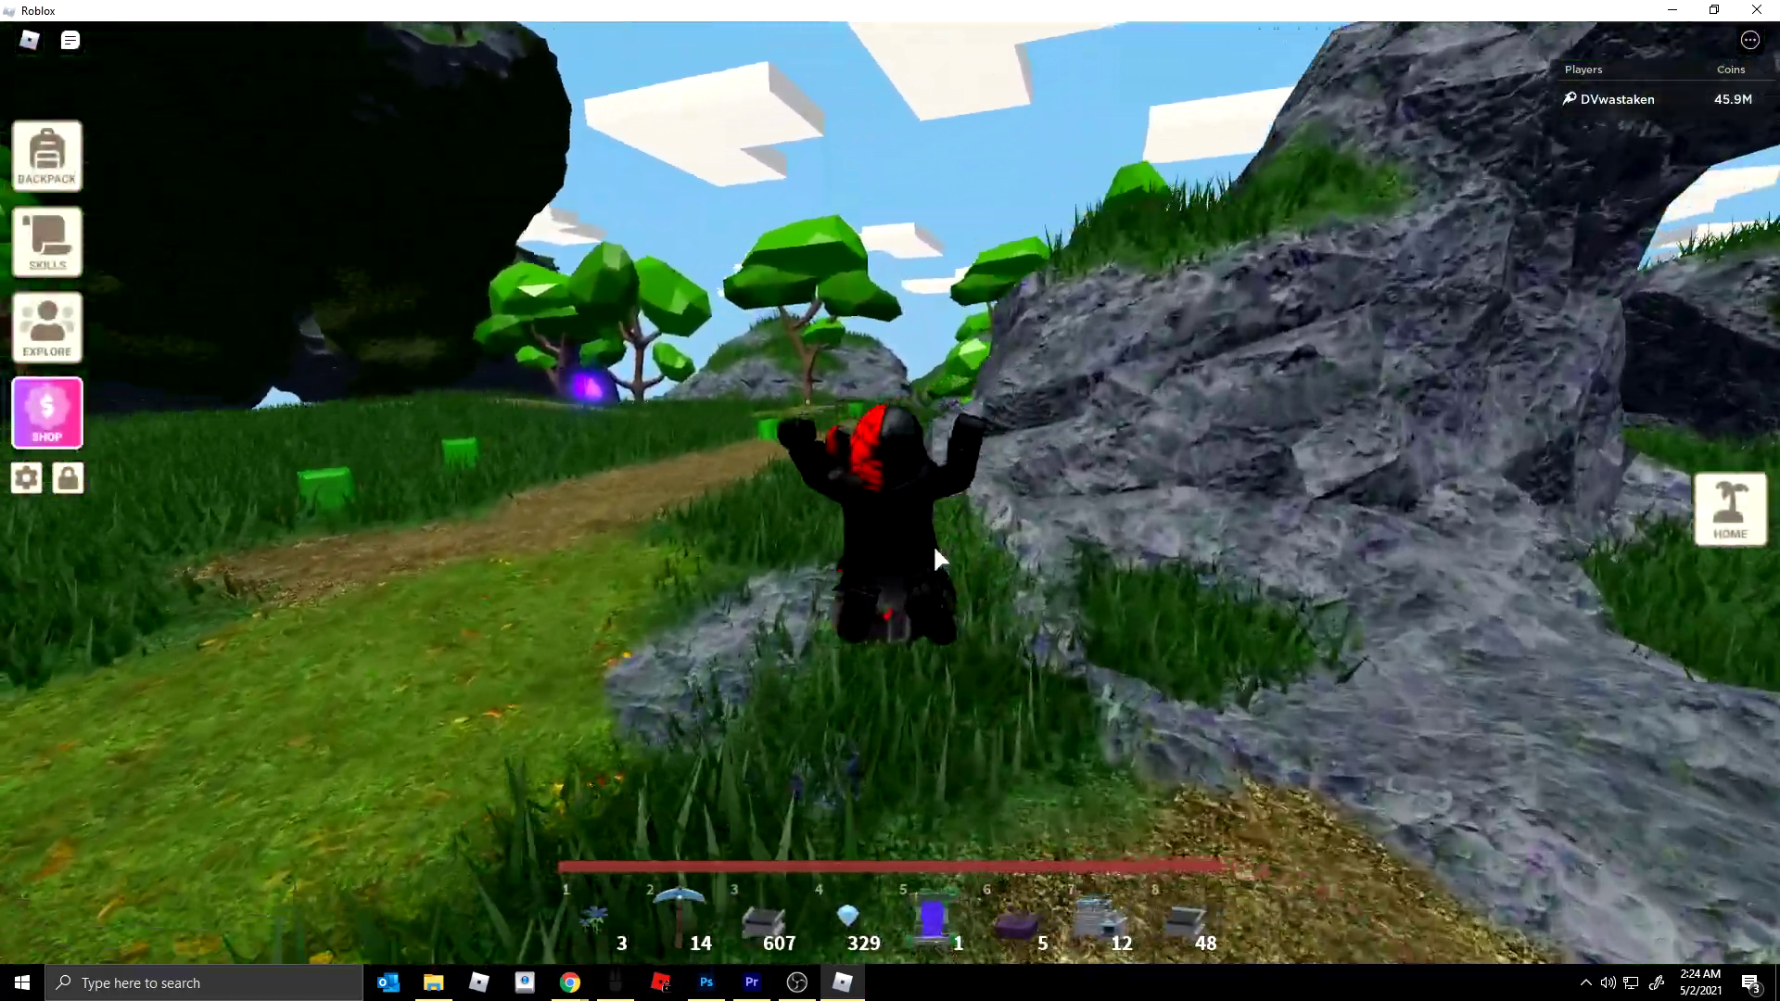
key("w")
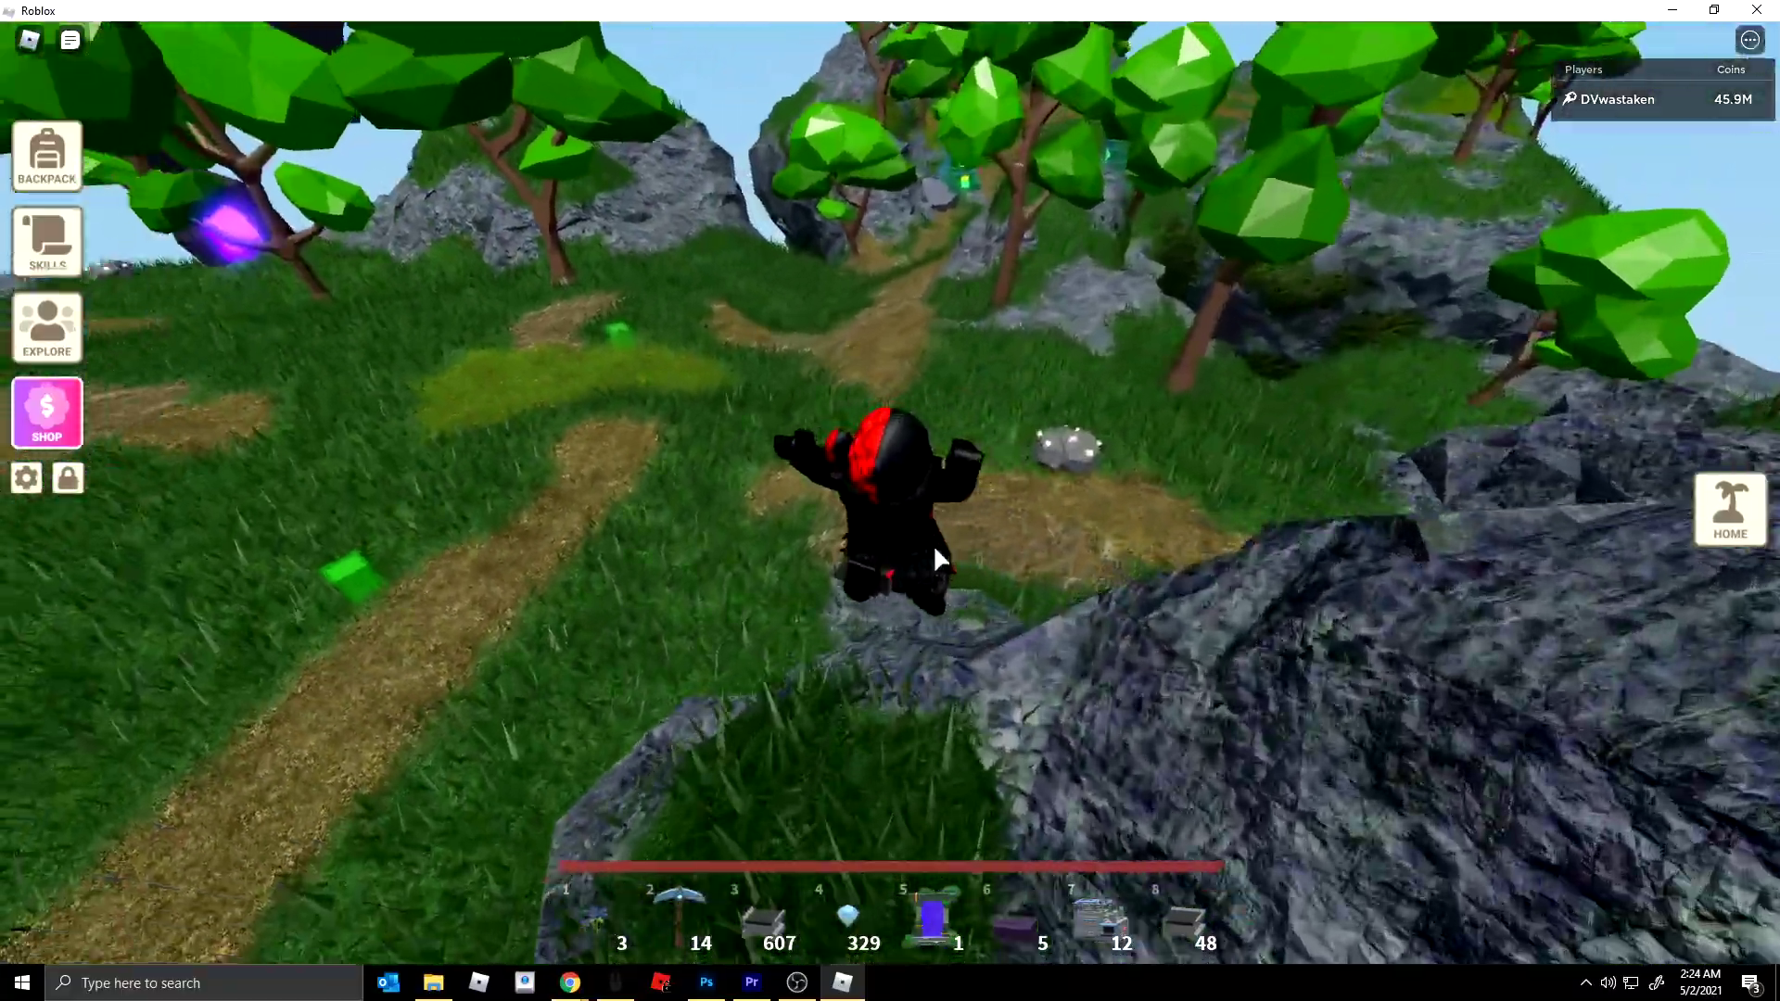
key("w")
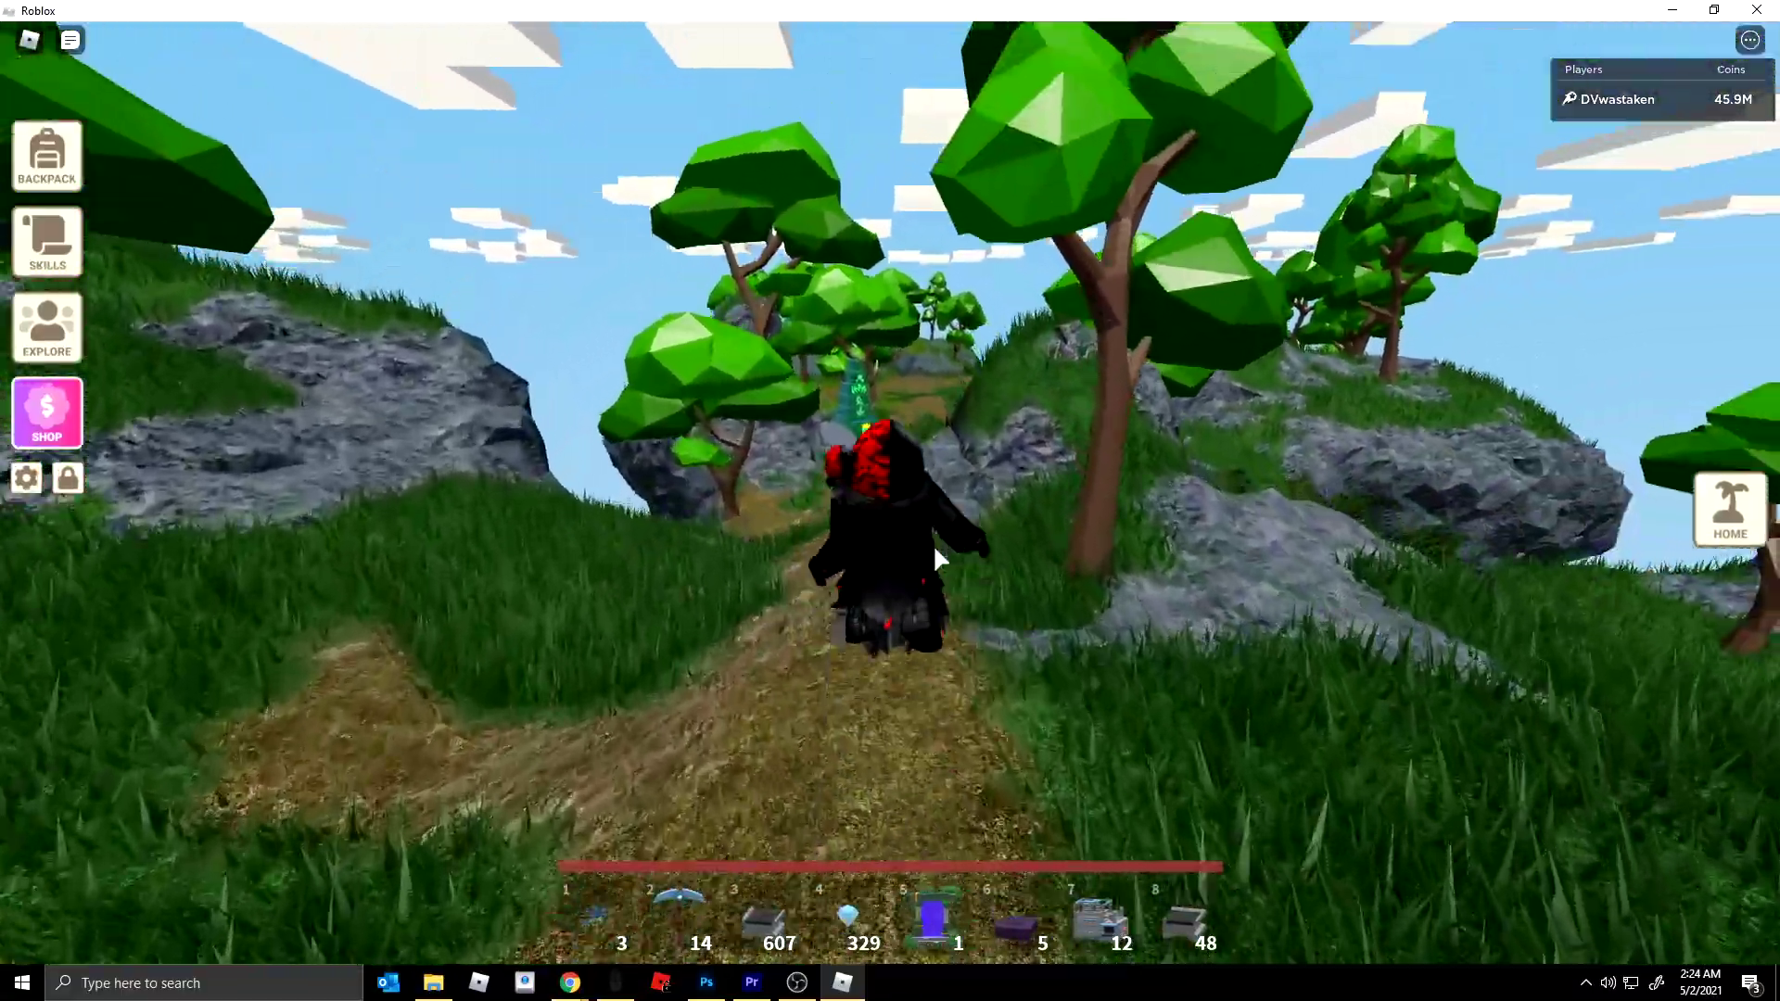
key("s")
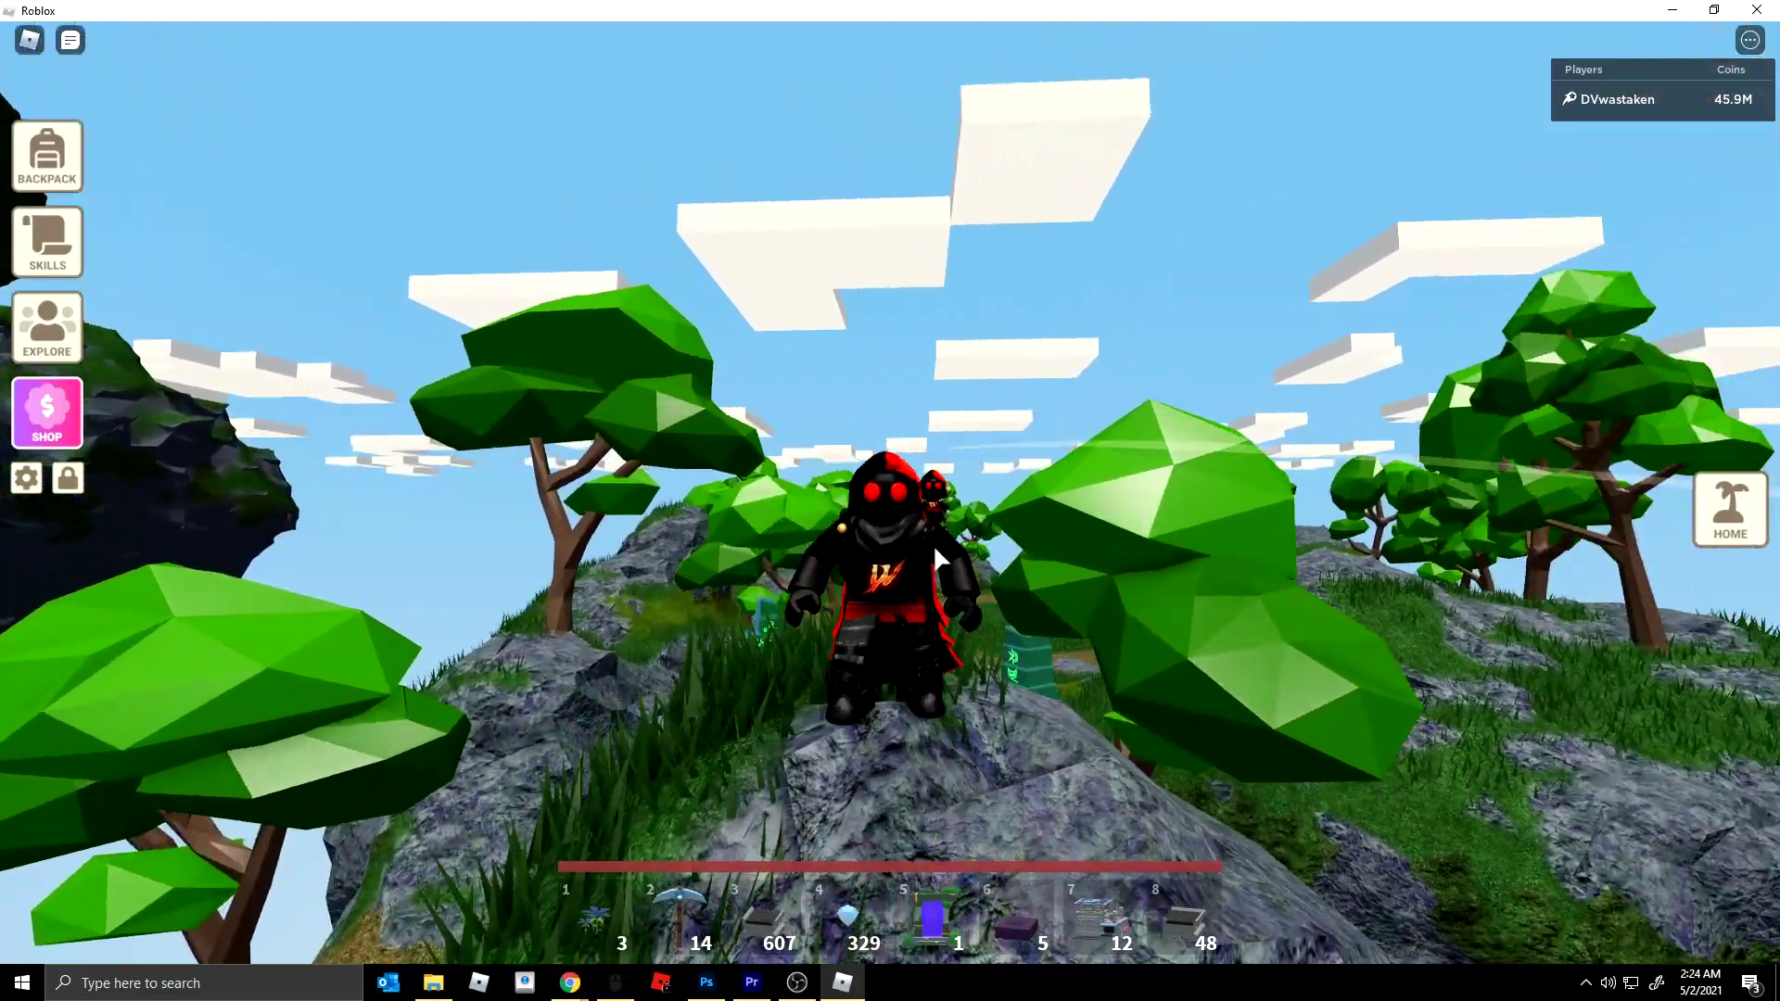
scroll(934, 547, "up", 3)
key("s")
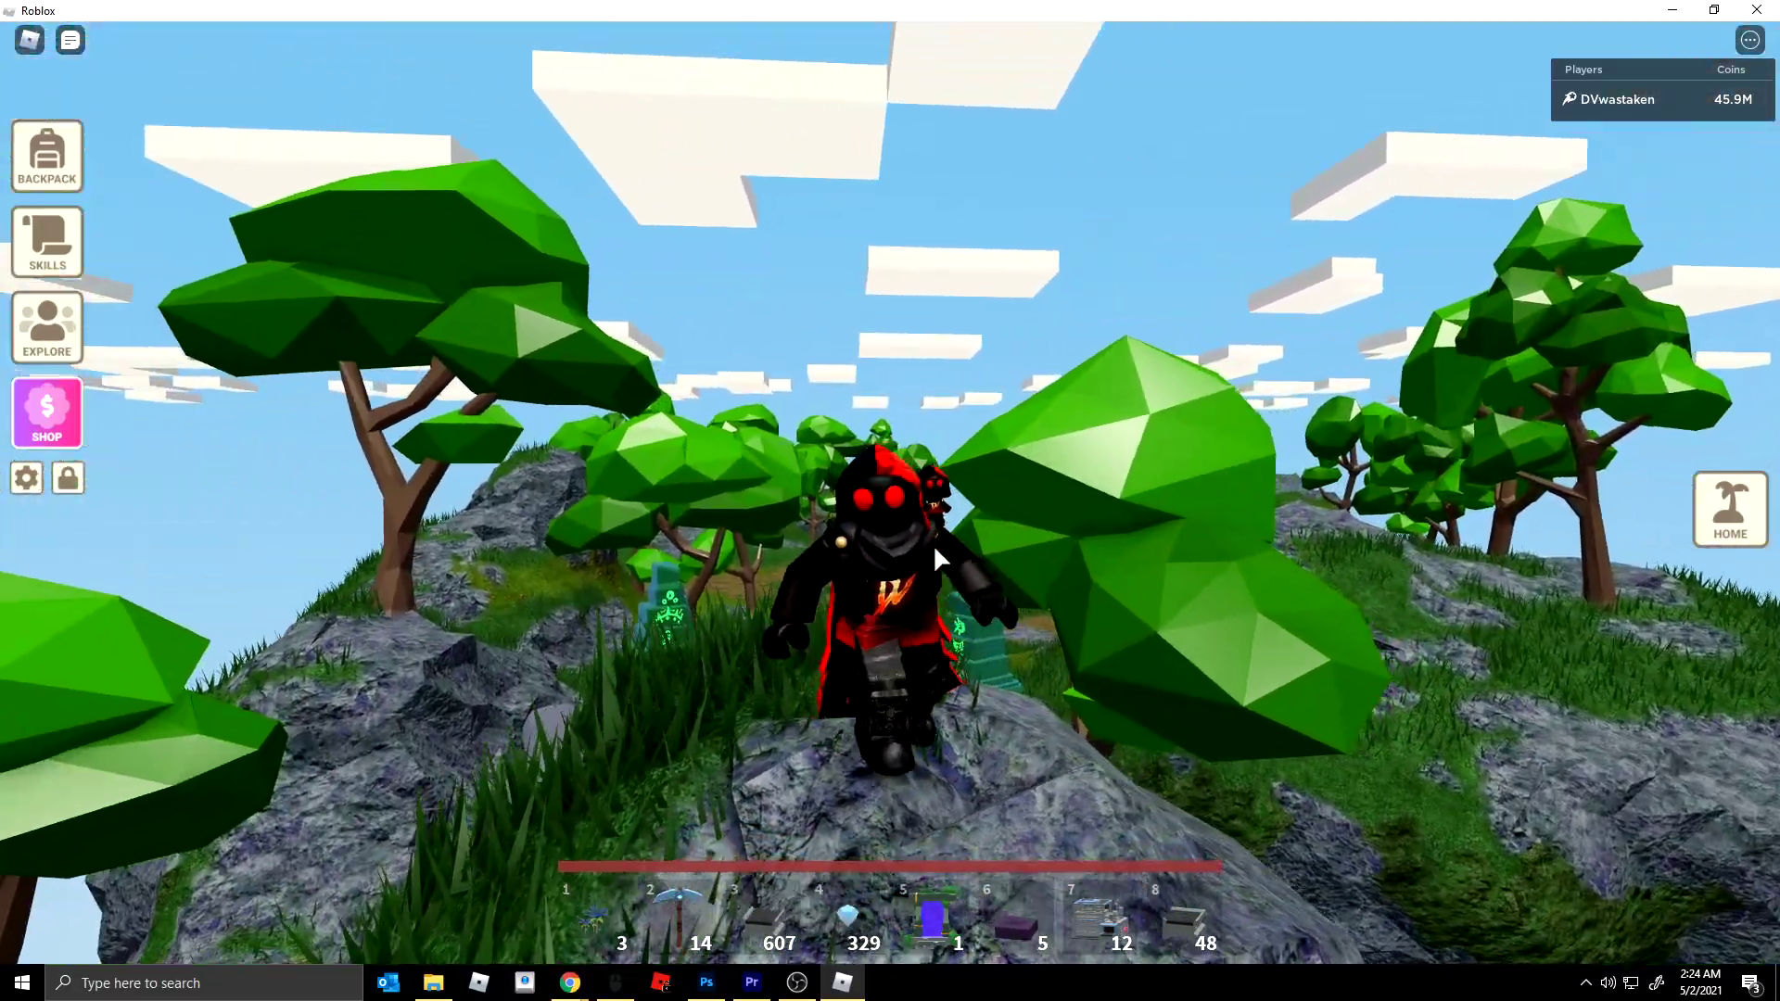
key("s")
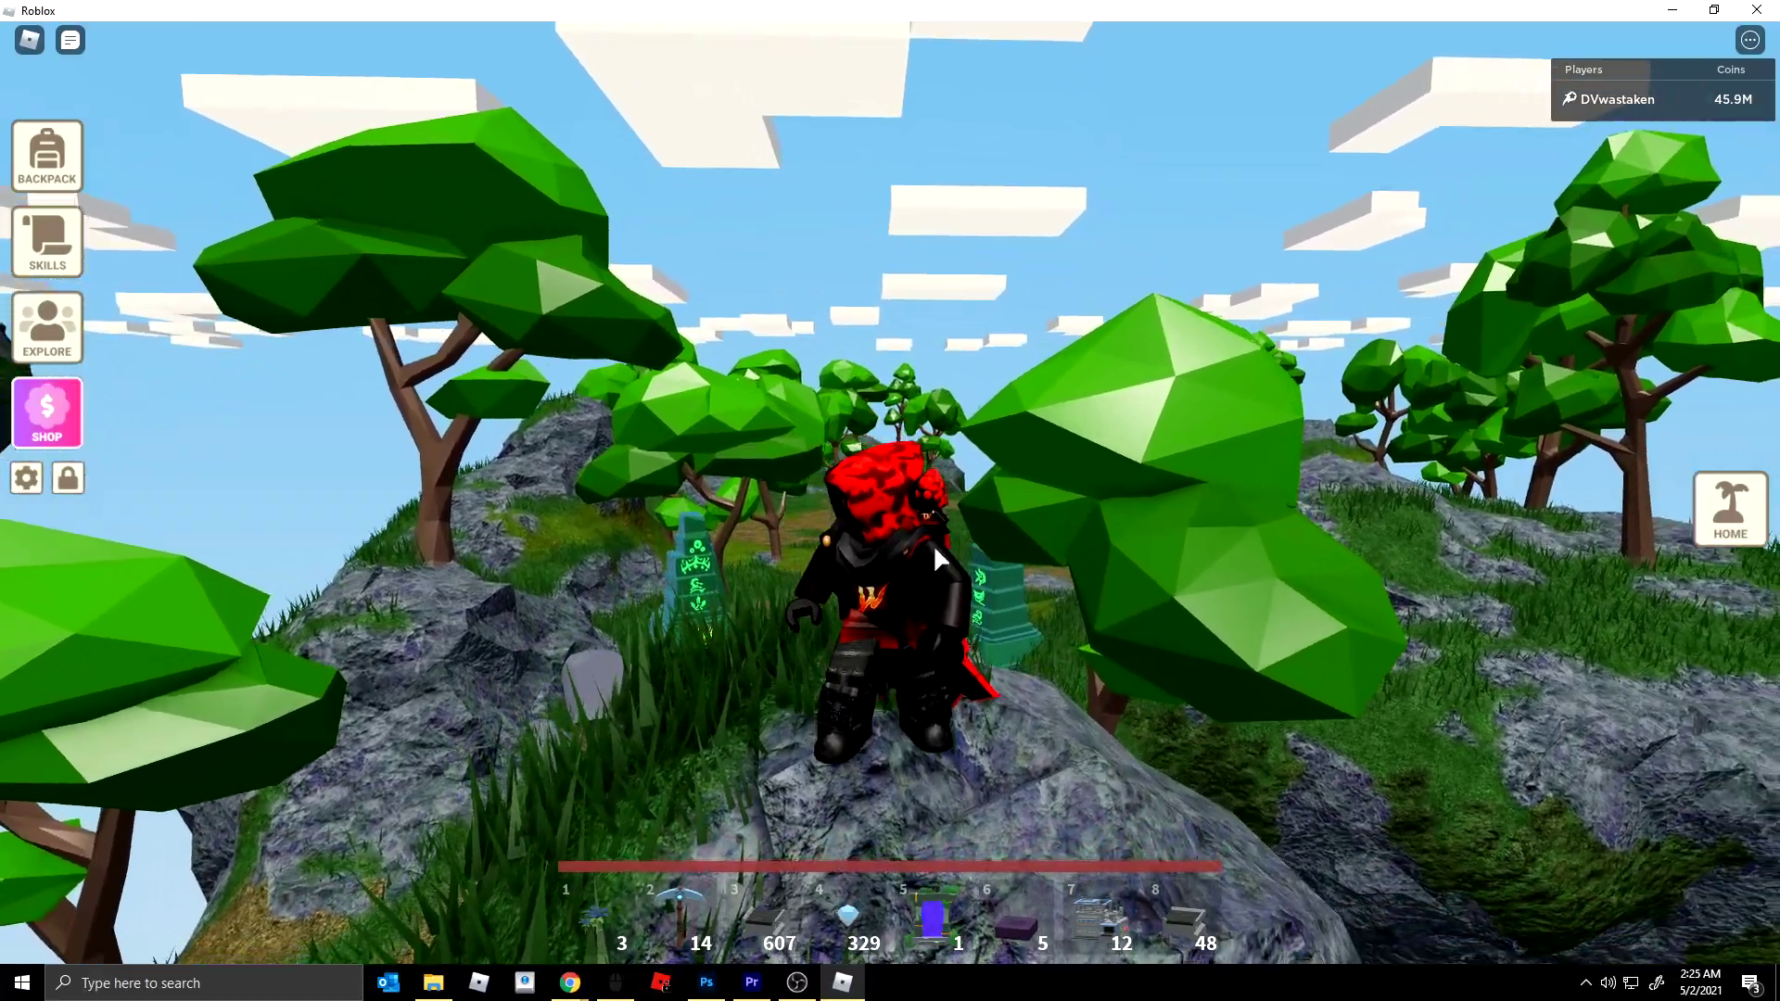
- Move to the Slime King summoning spot and pose the character facing the camera with the glowing obelisks behind
key("w")
key("w")
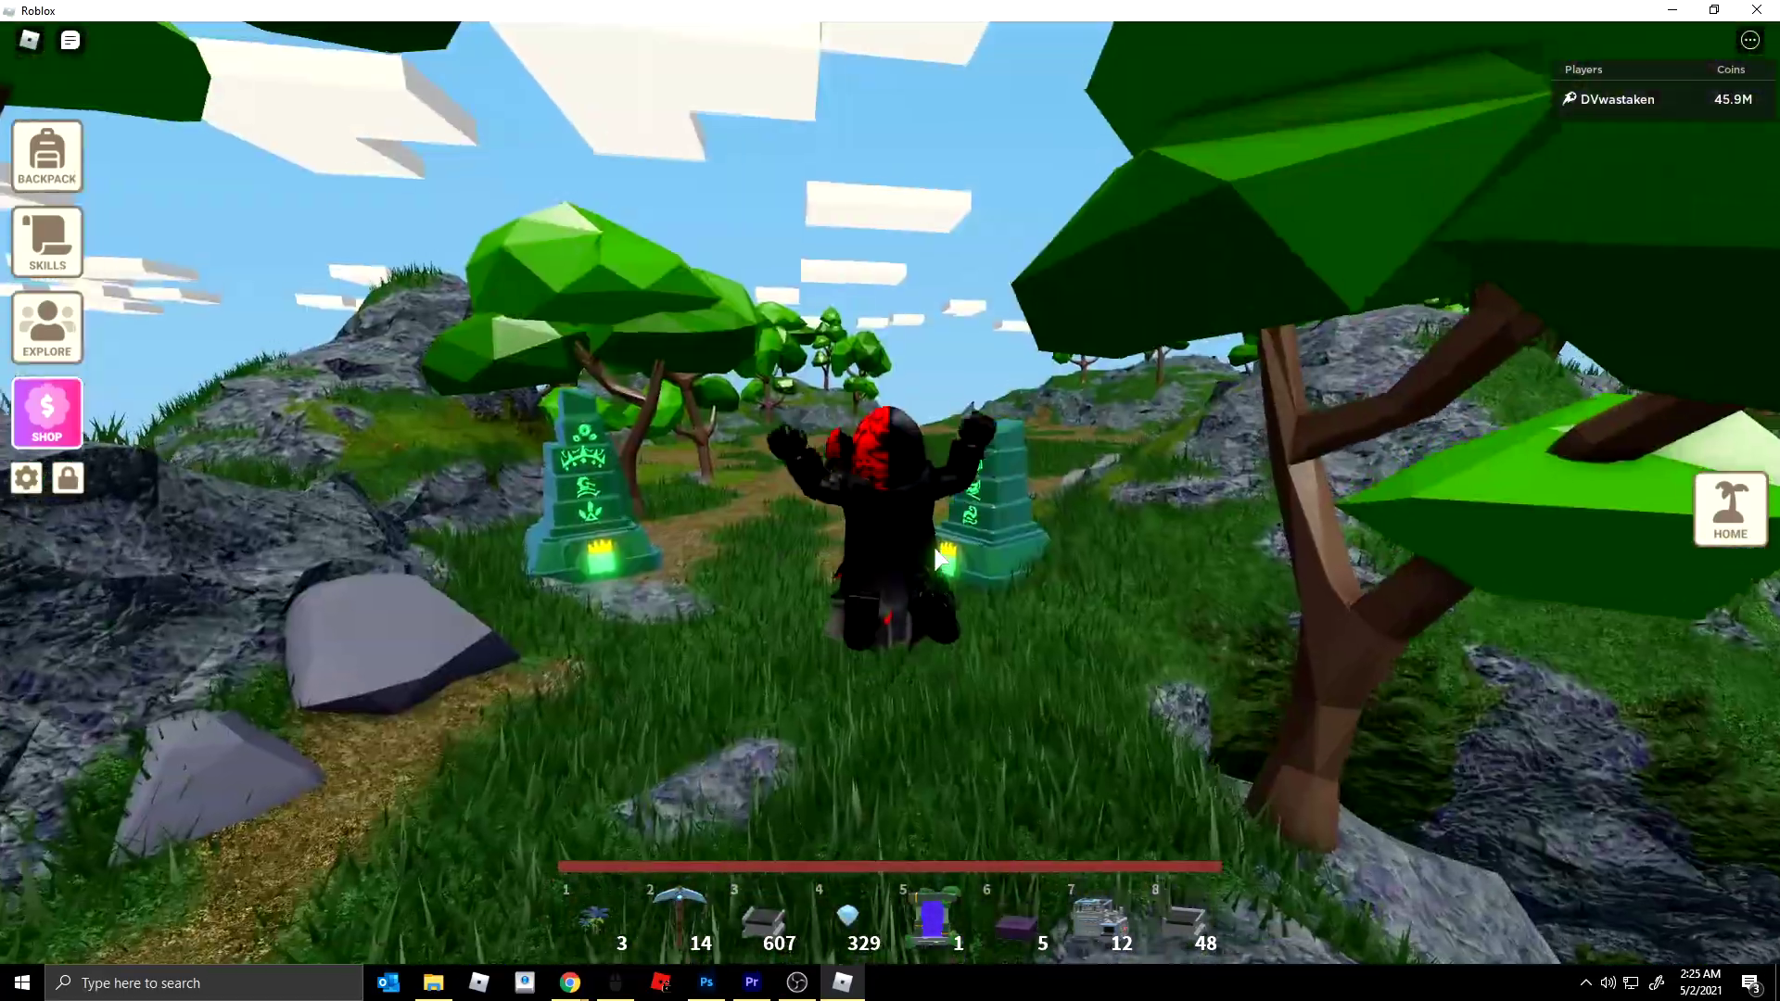
key("s")
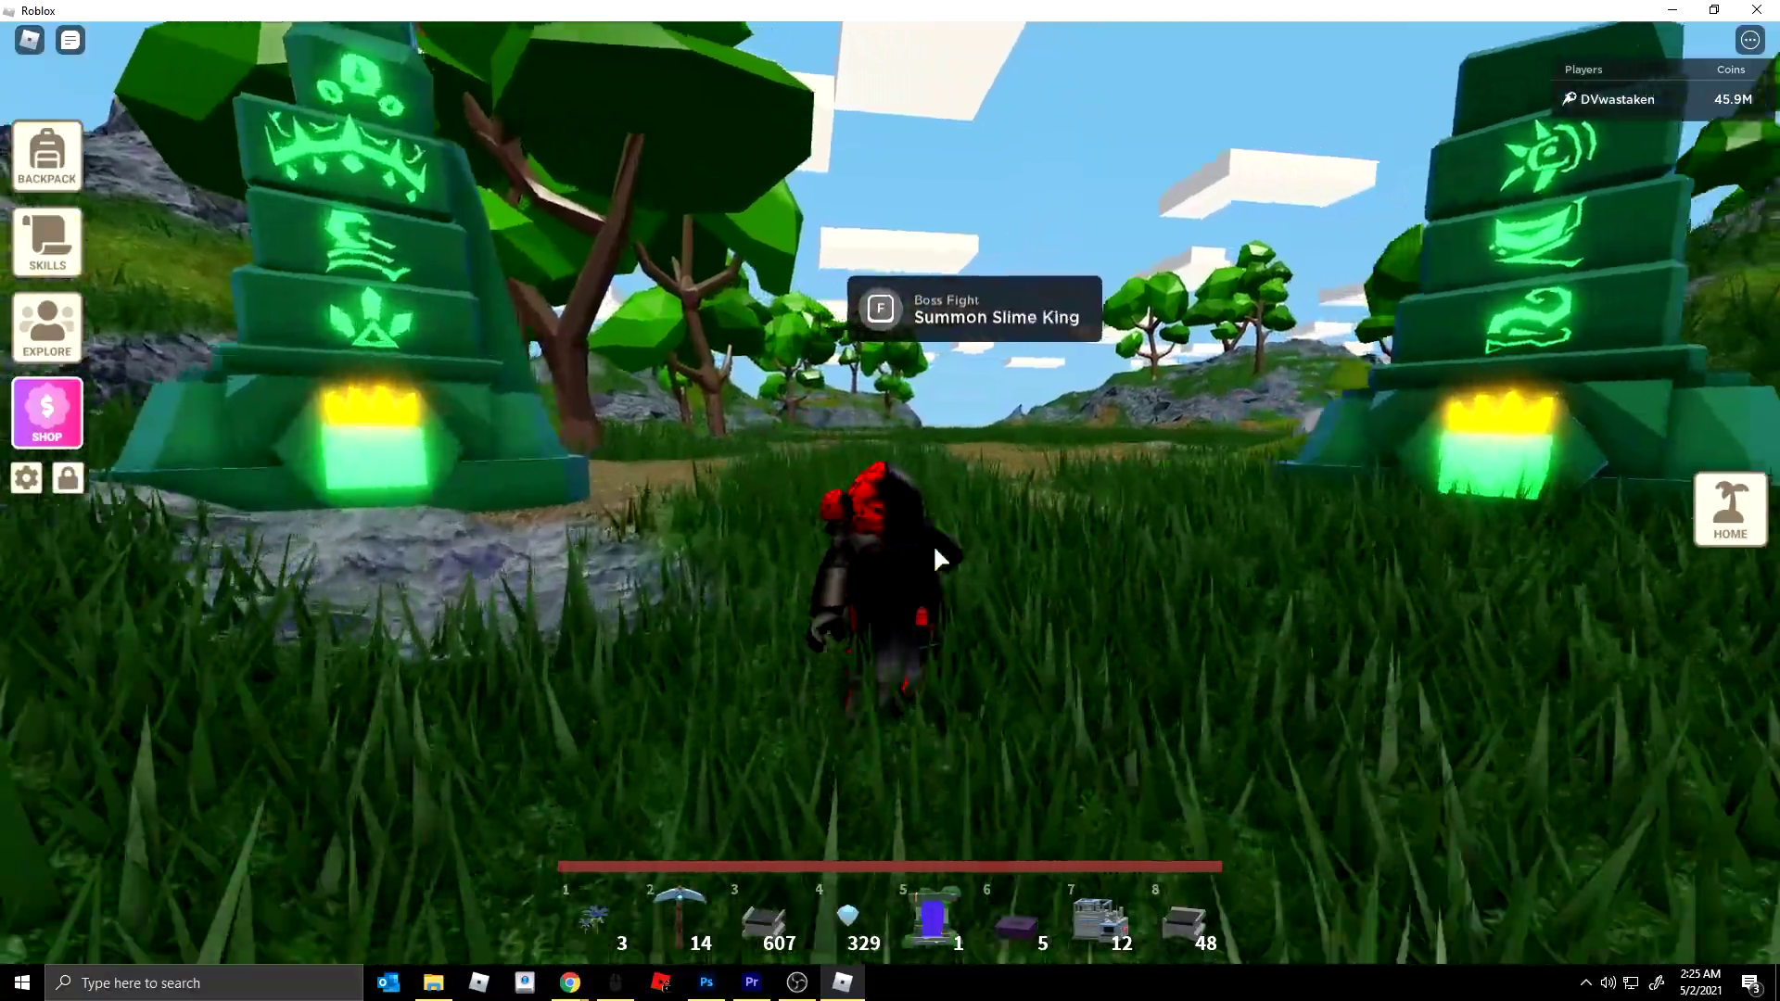
key("s")
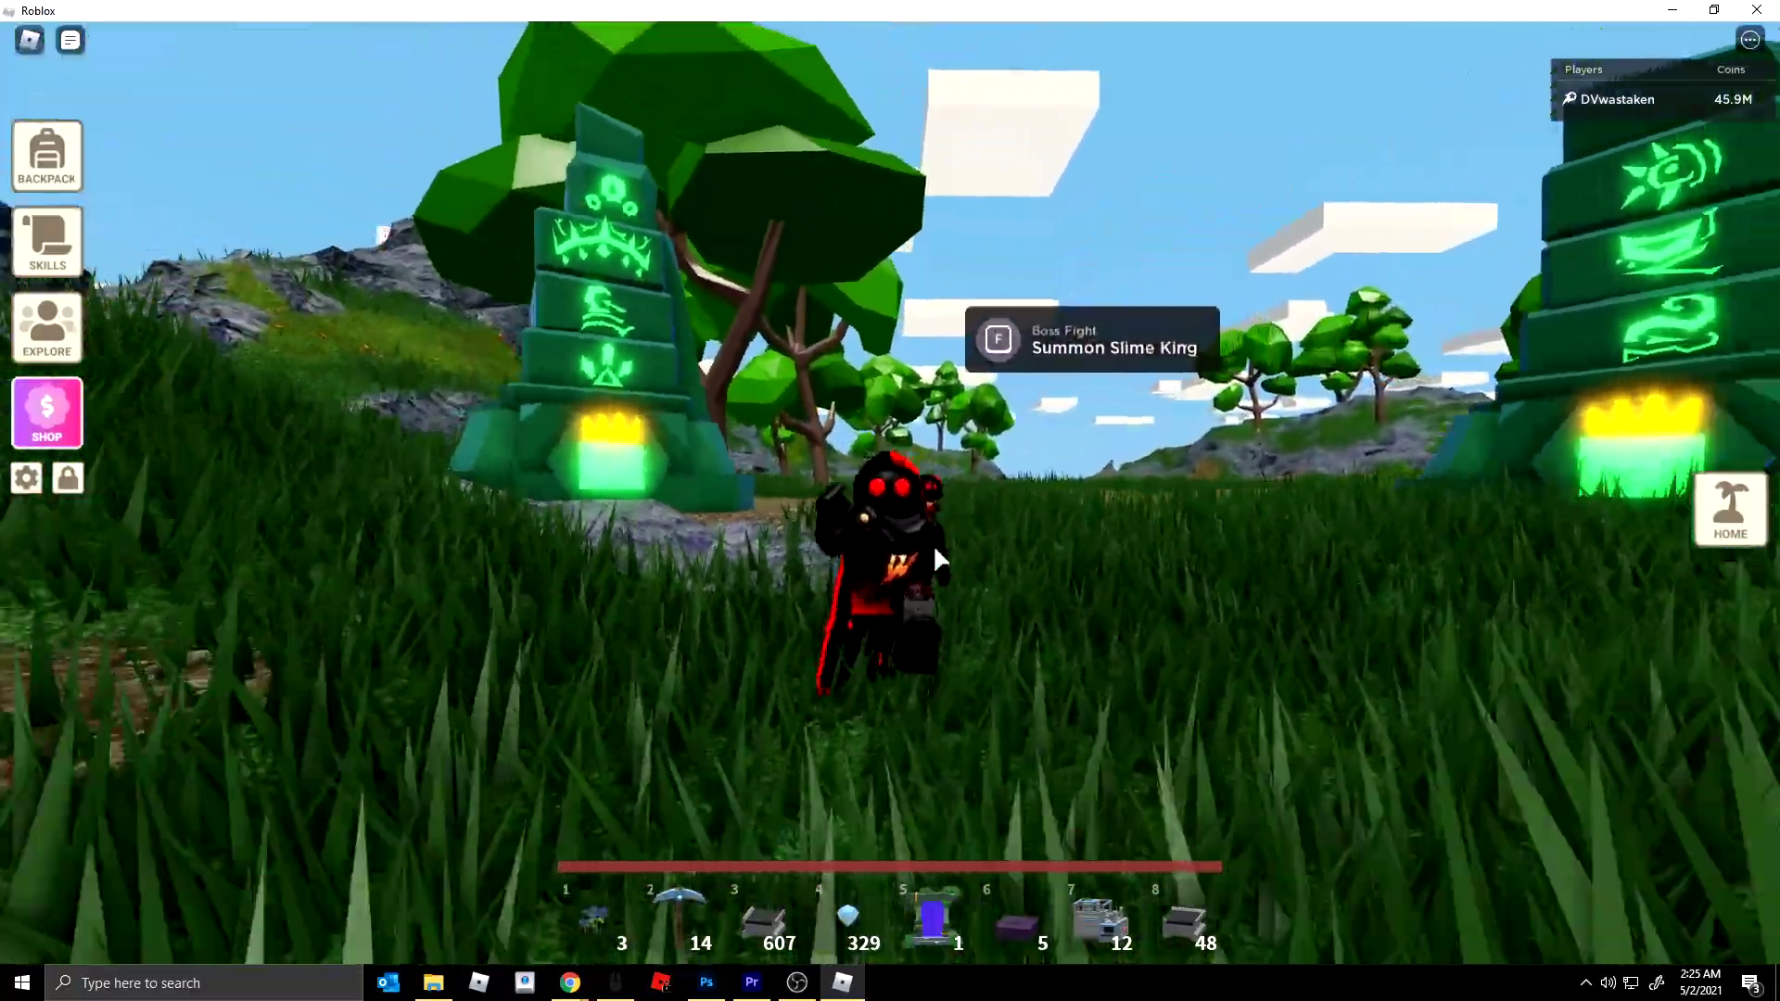
key("w")
key("space")
key("s")
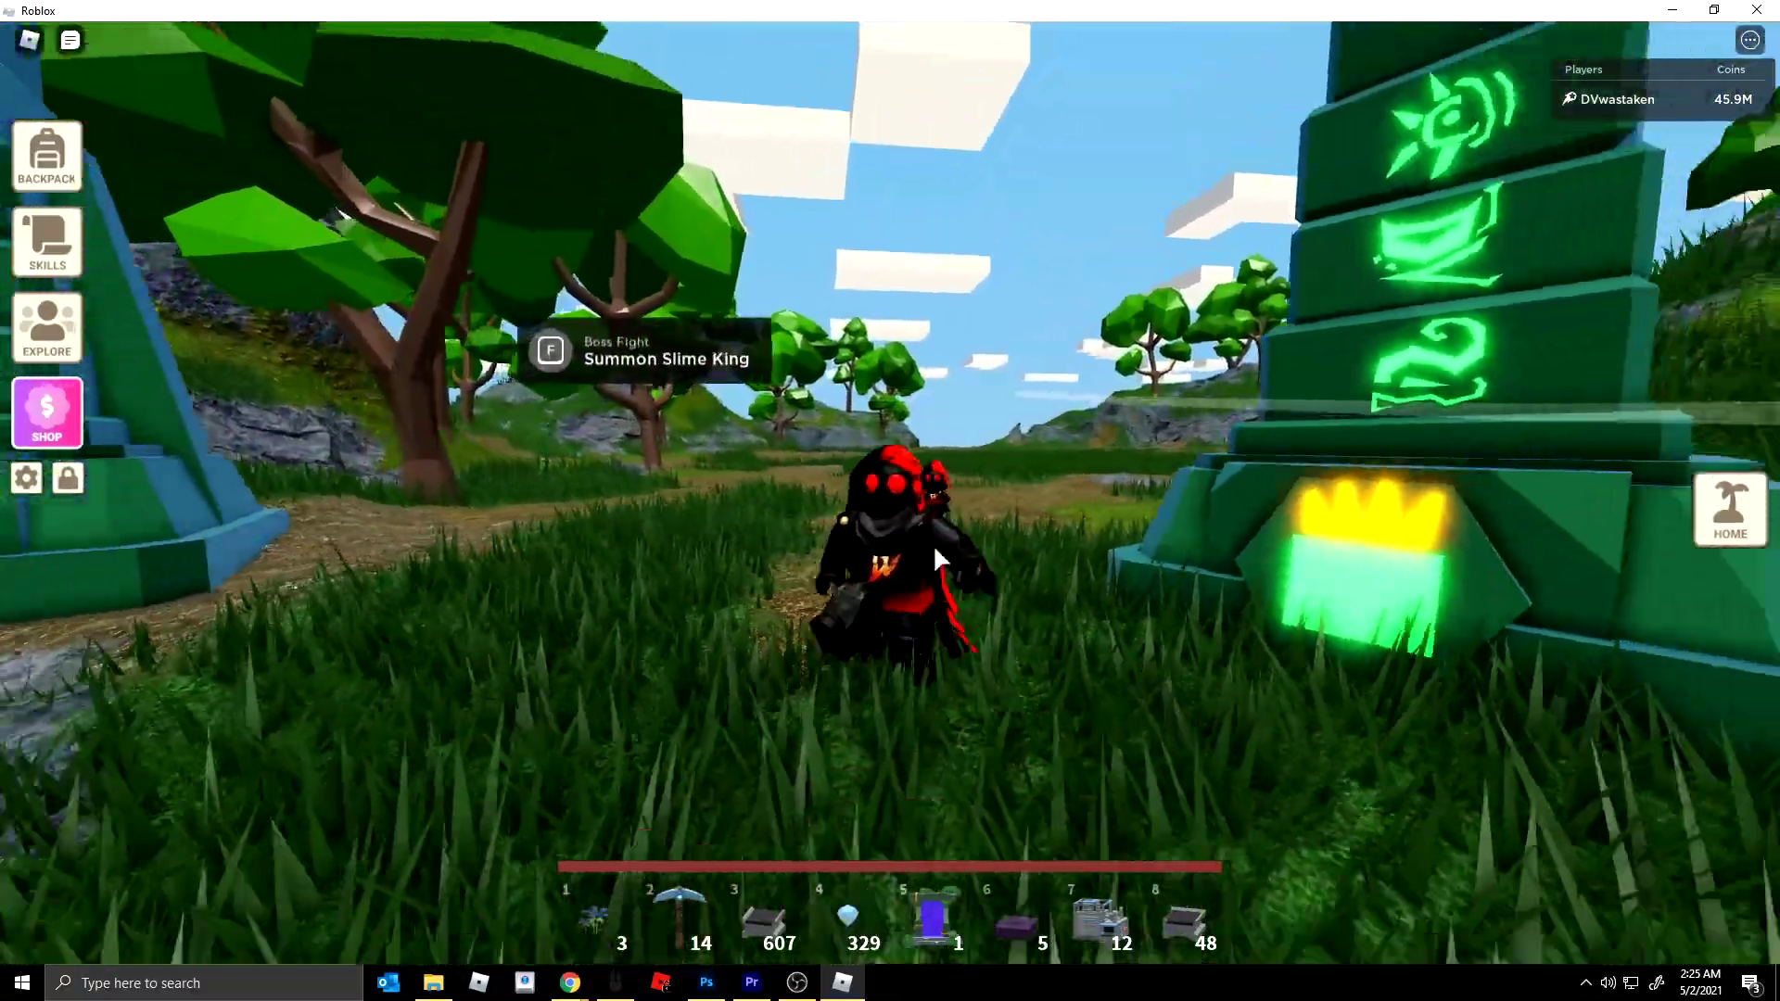
key("w")
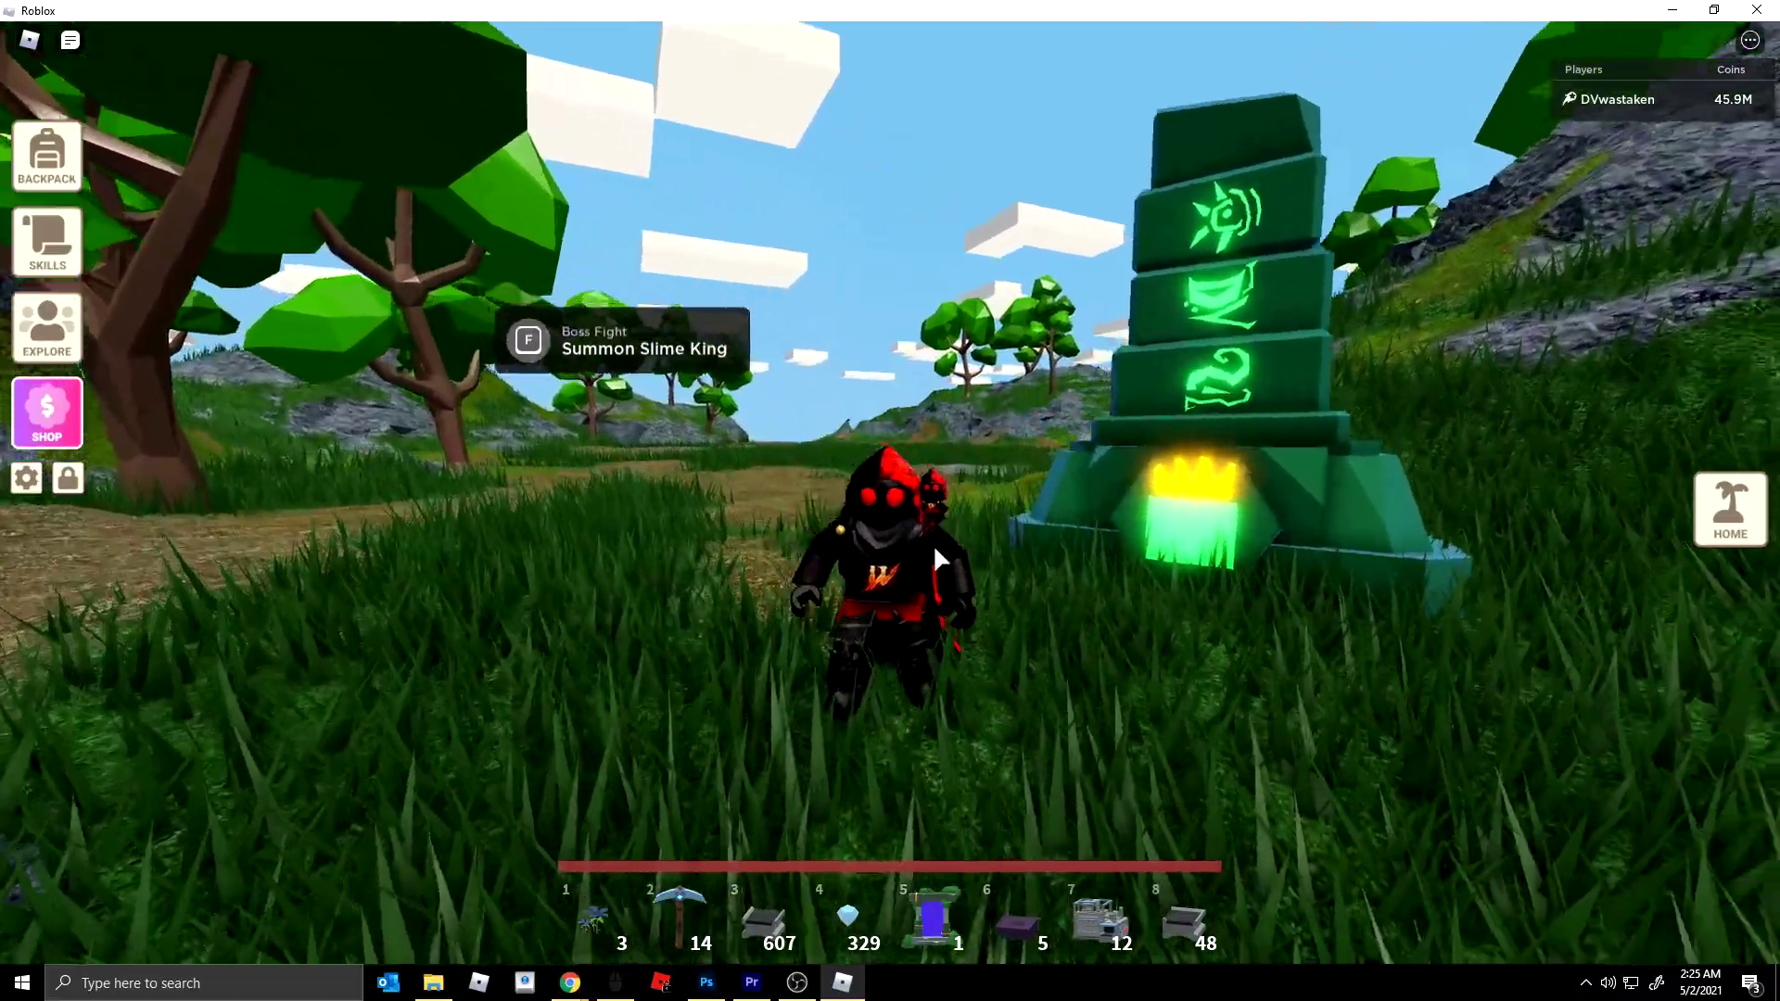
key("s")
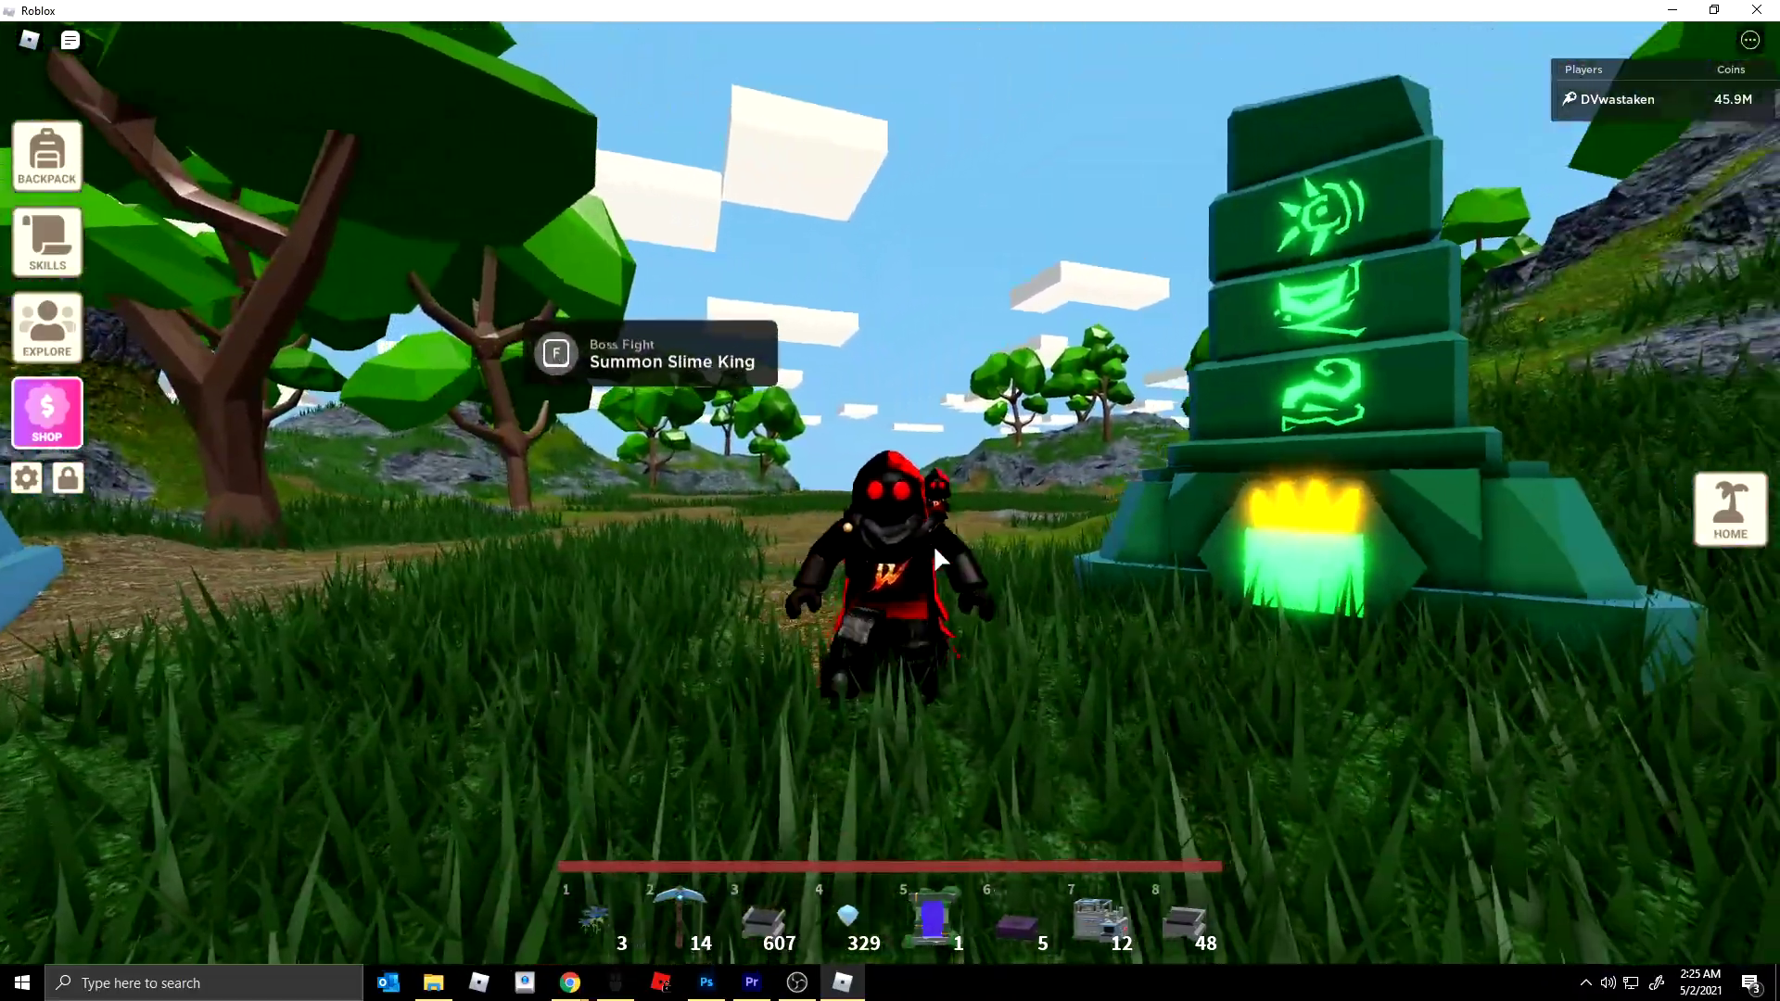
- Climb onto the green obelisk and frame the character standing on top of it, facing the camera
key("w")
key("w")
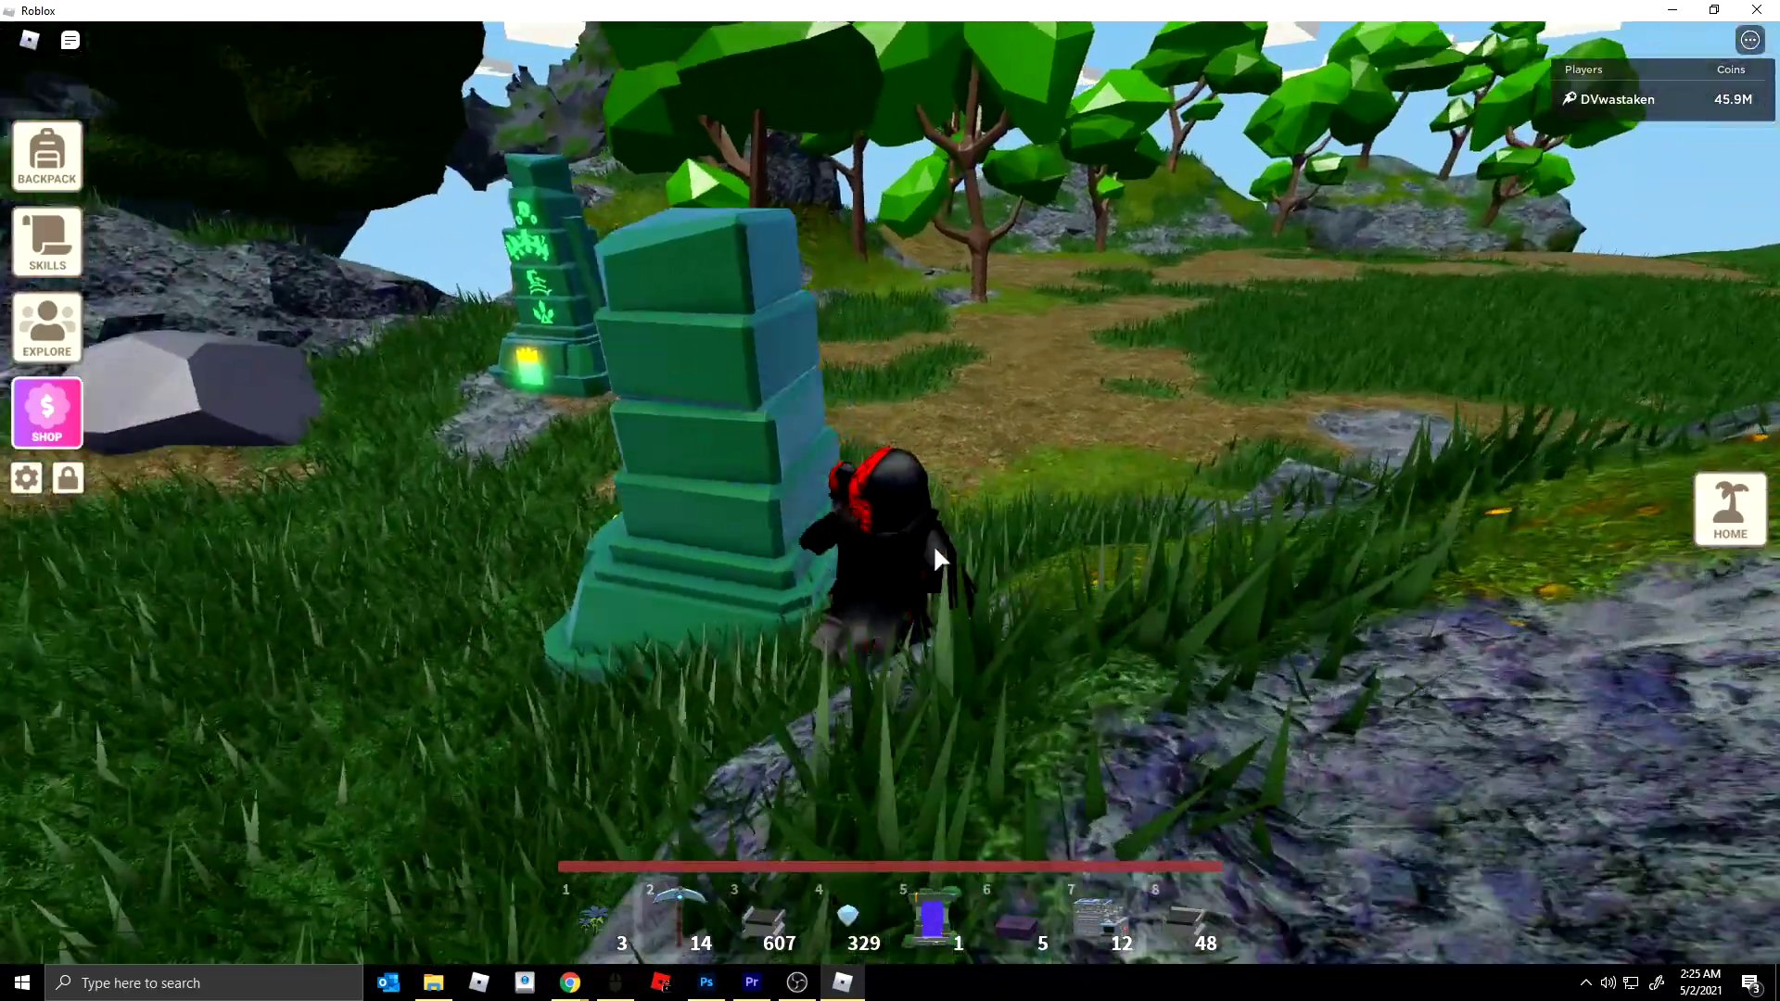
key("space")
scroll(935, 548, "down", 3)
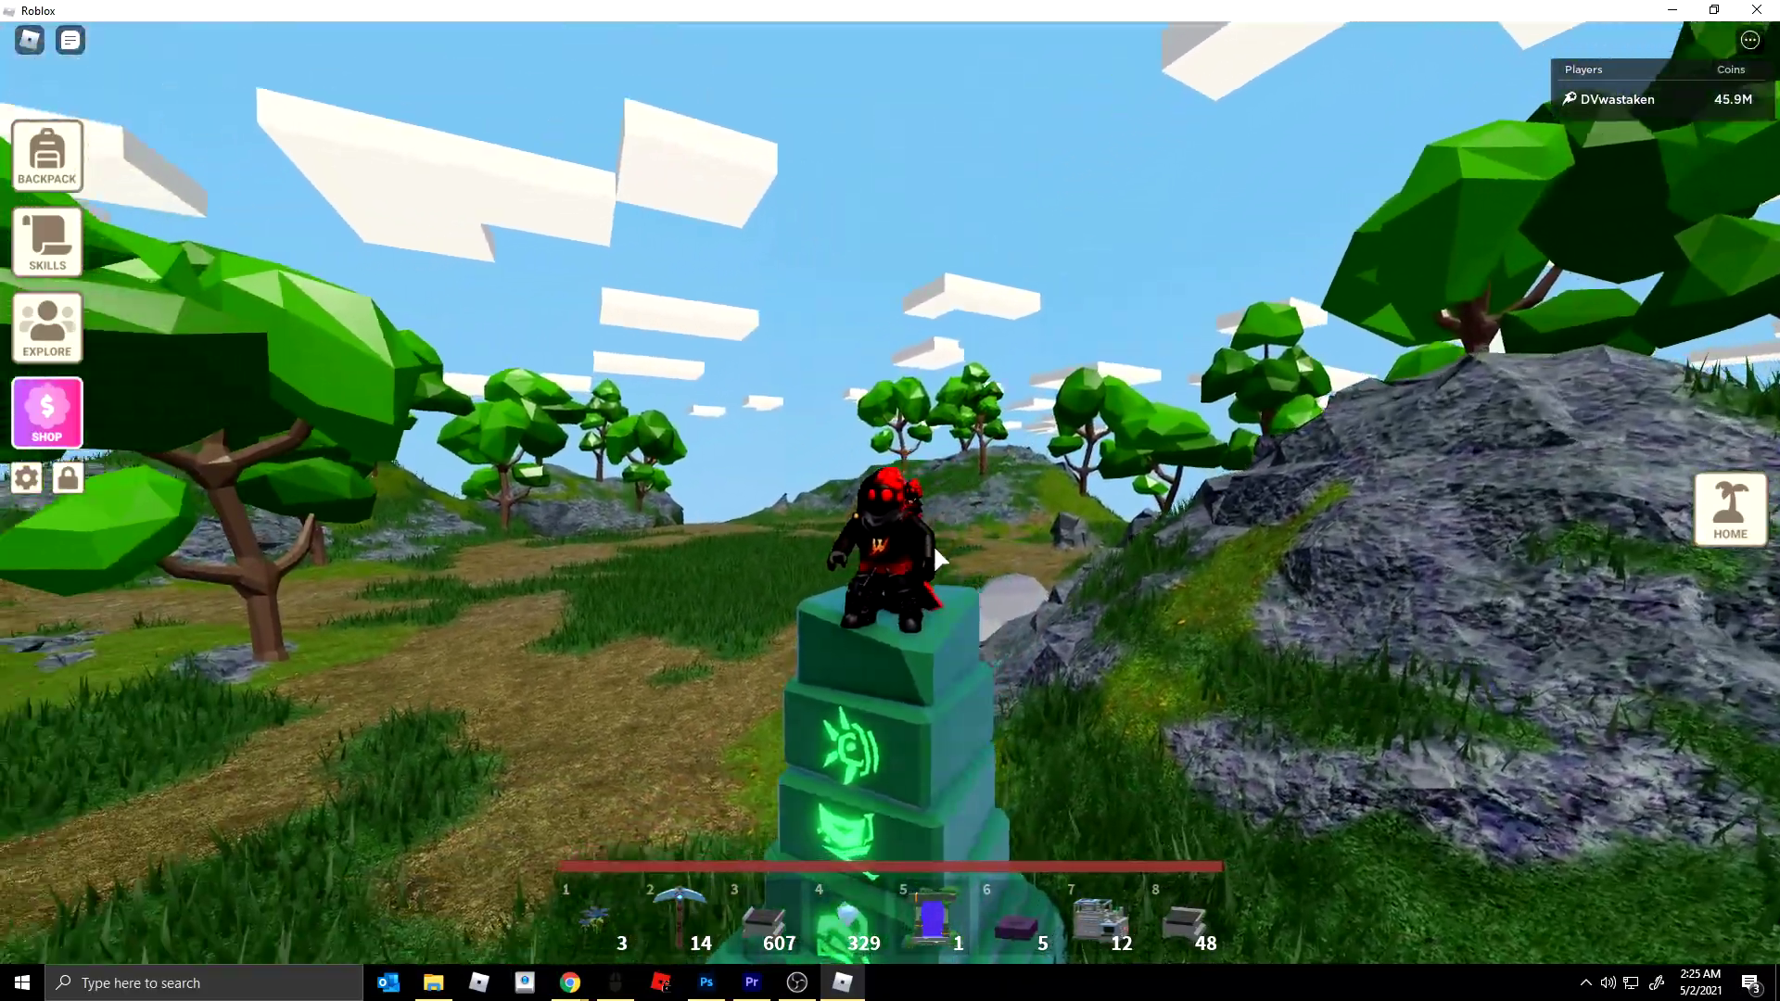
key("w")
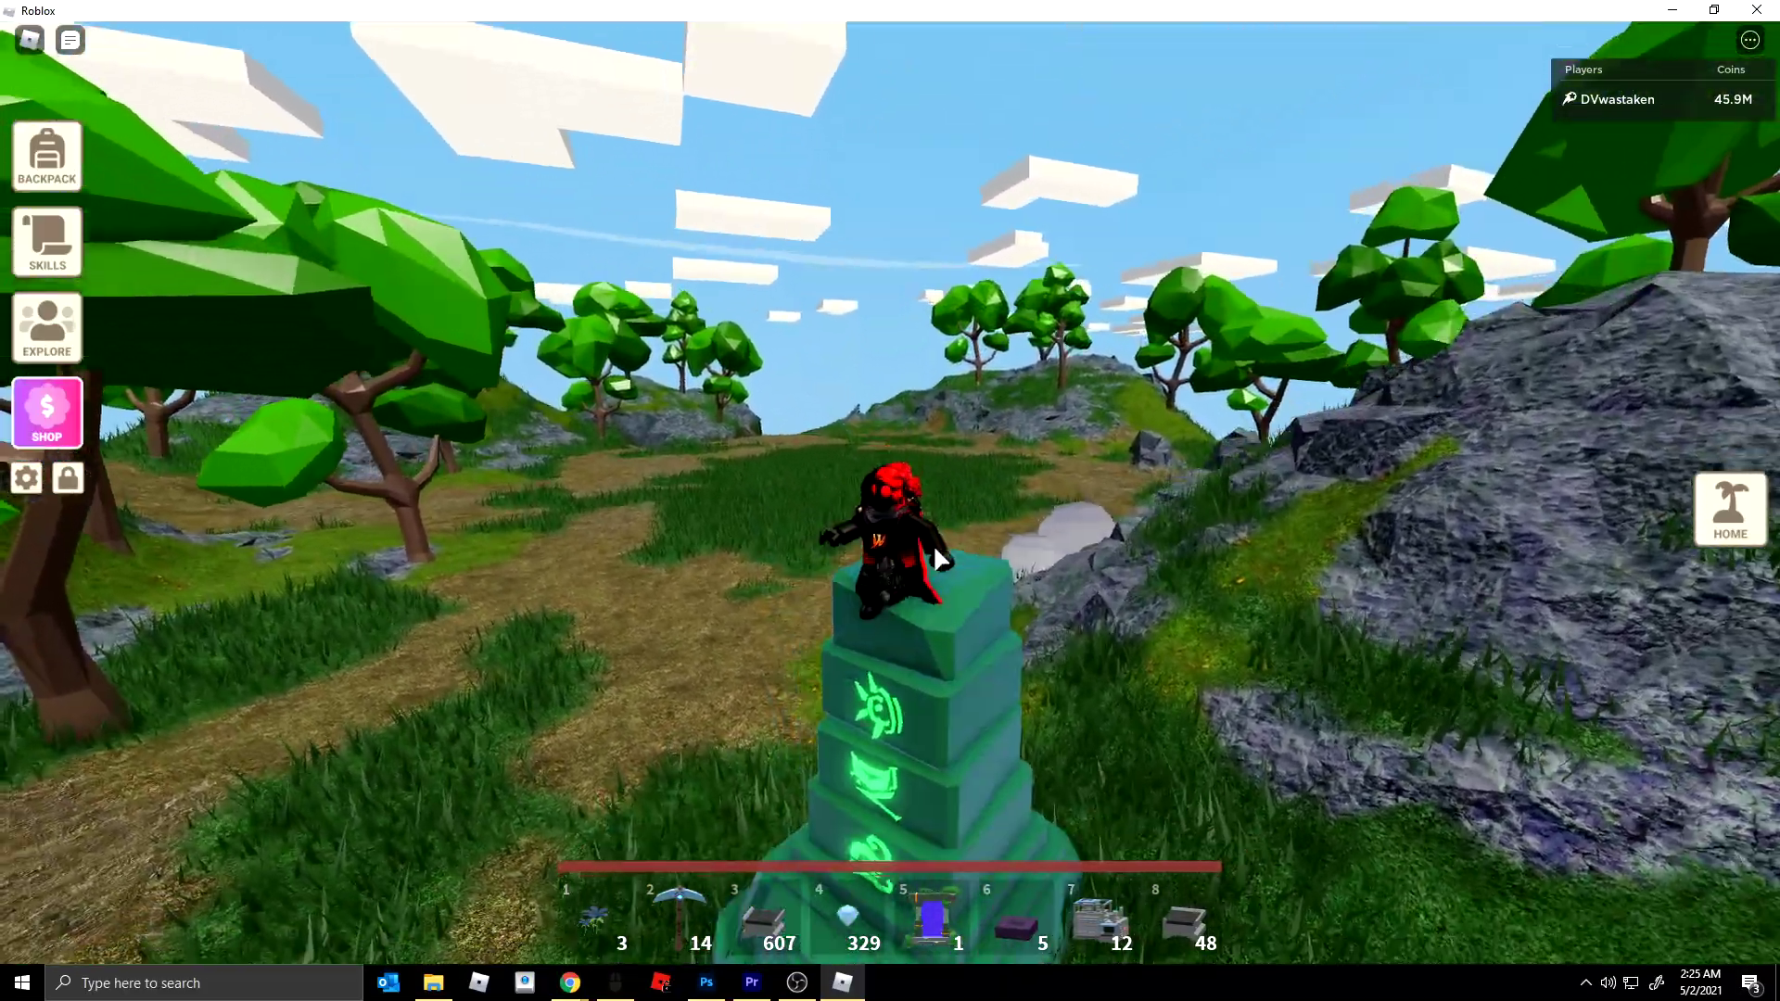
key("s")
- Jump down from the obelisk and return to the Slime King summoning spot, facing the camera between both obelisks
key("w")
key("w")
key("space")
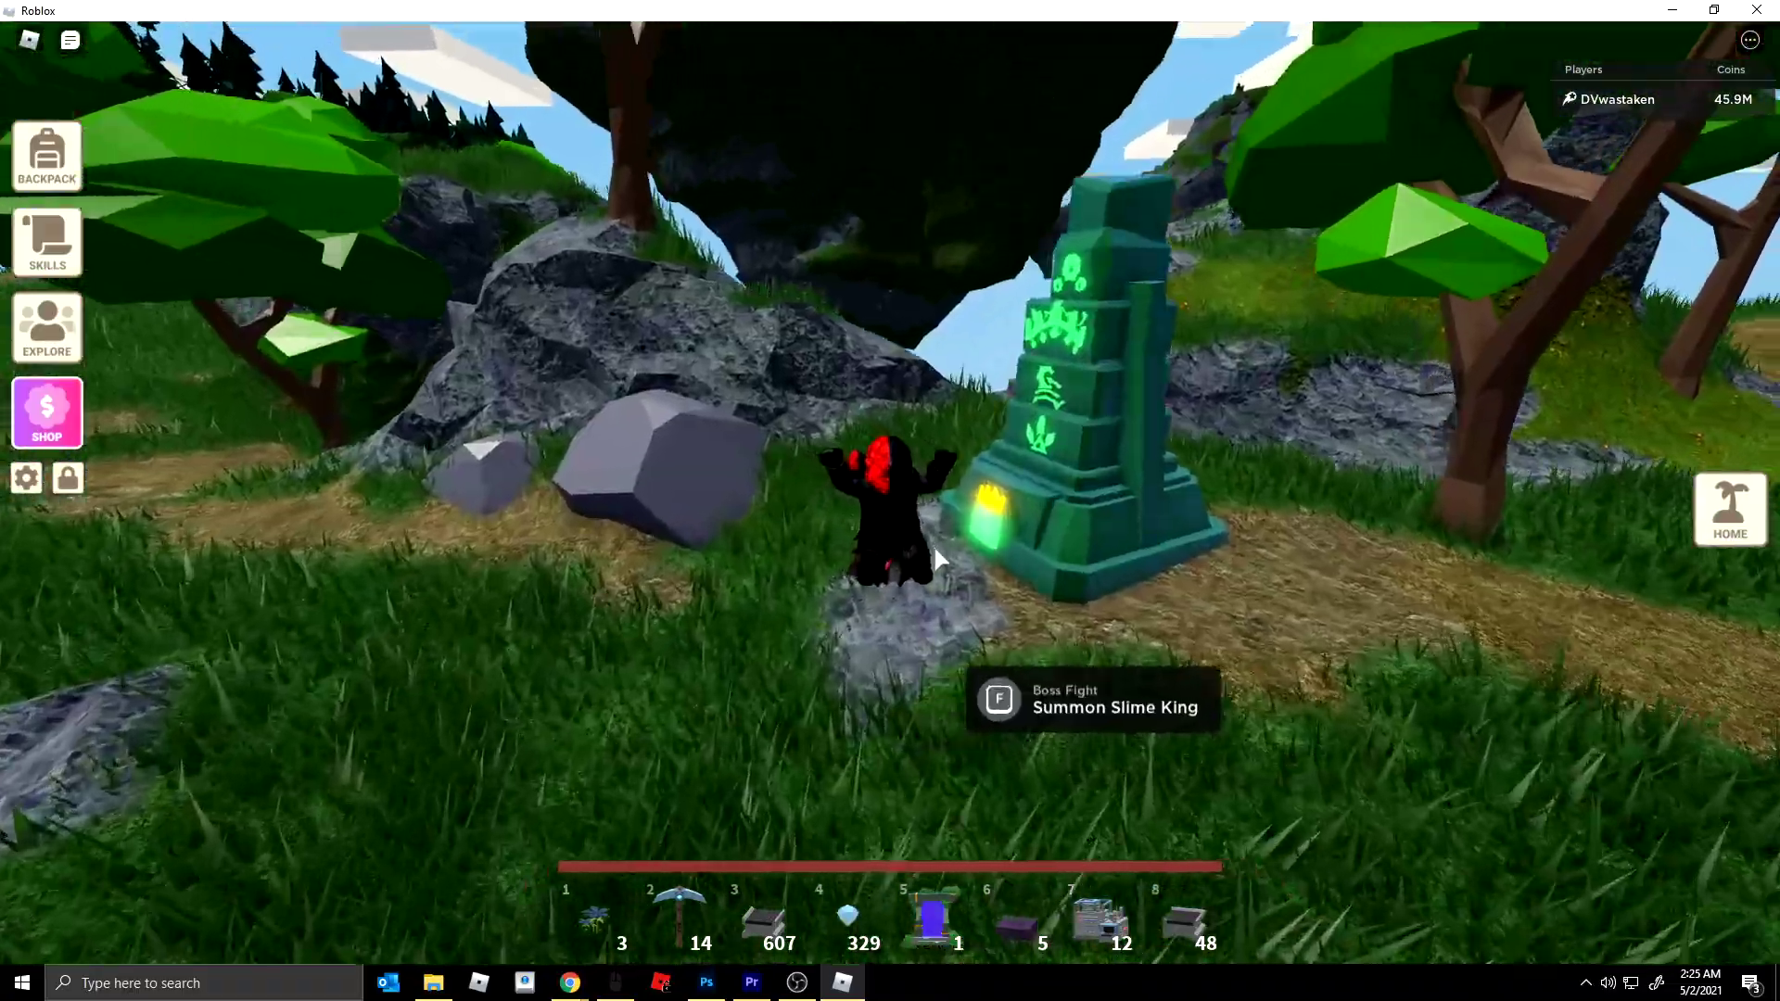
key("w")
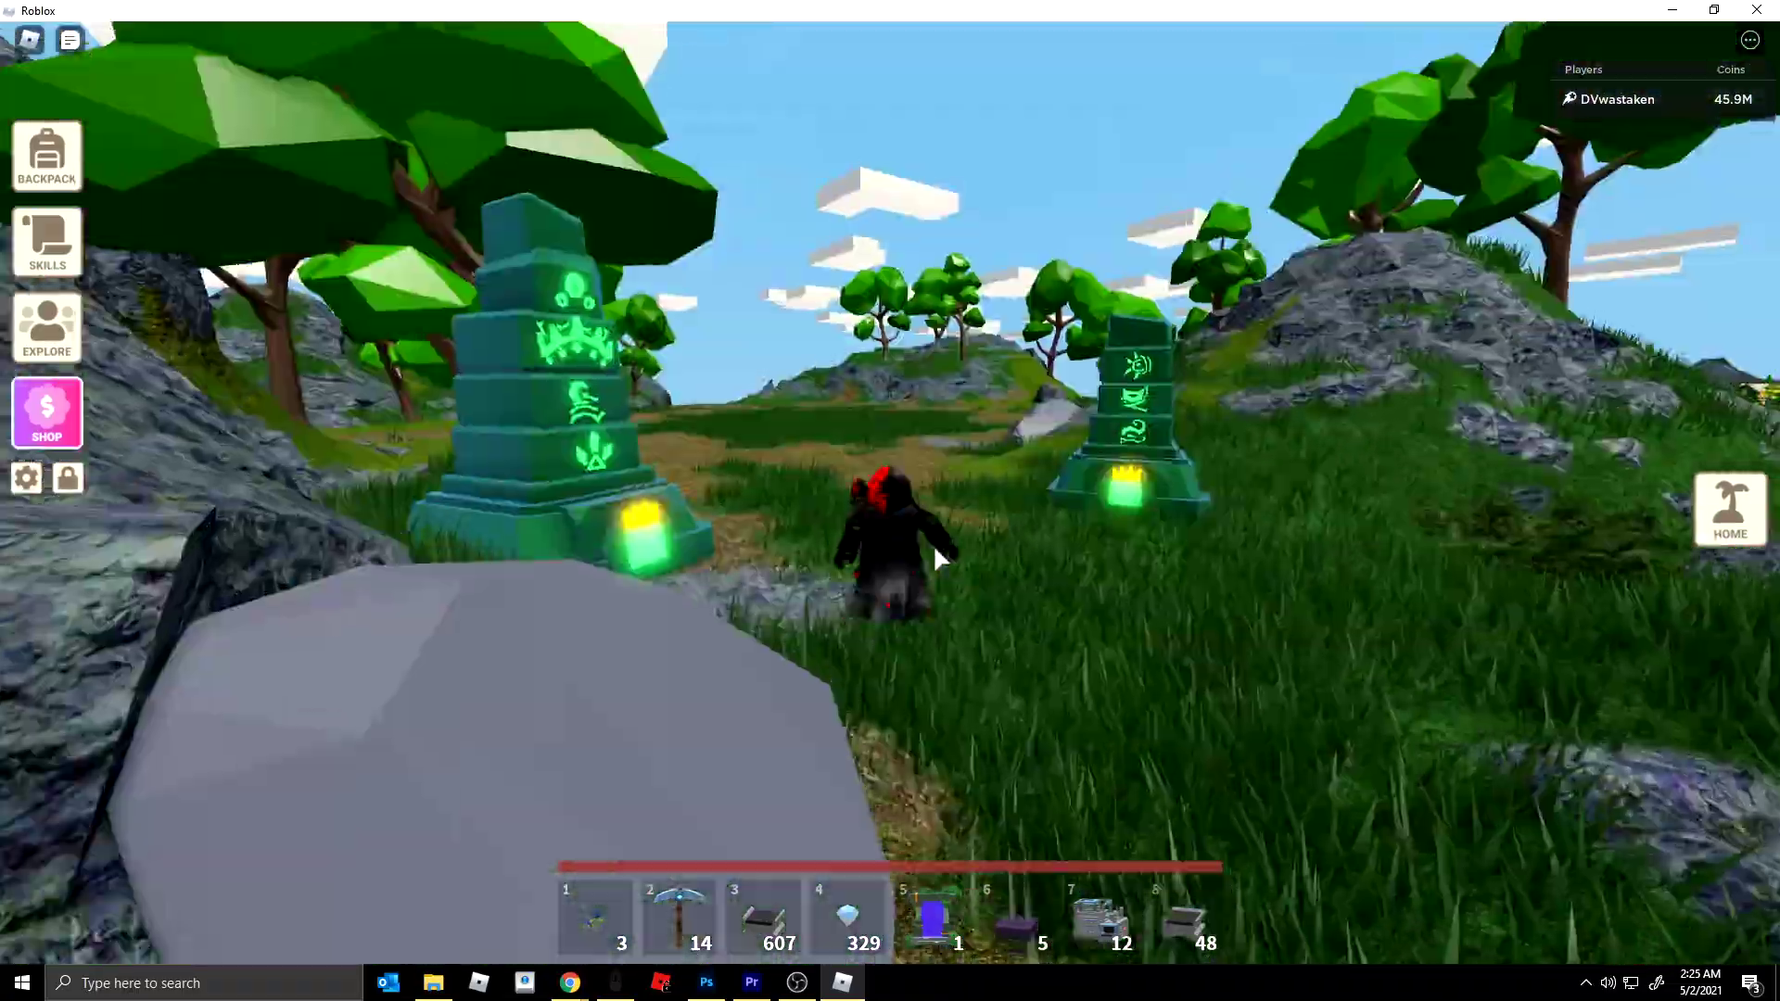
key("space")
key("s")
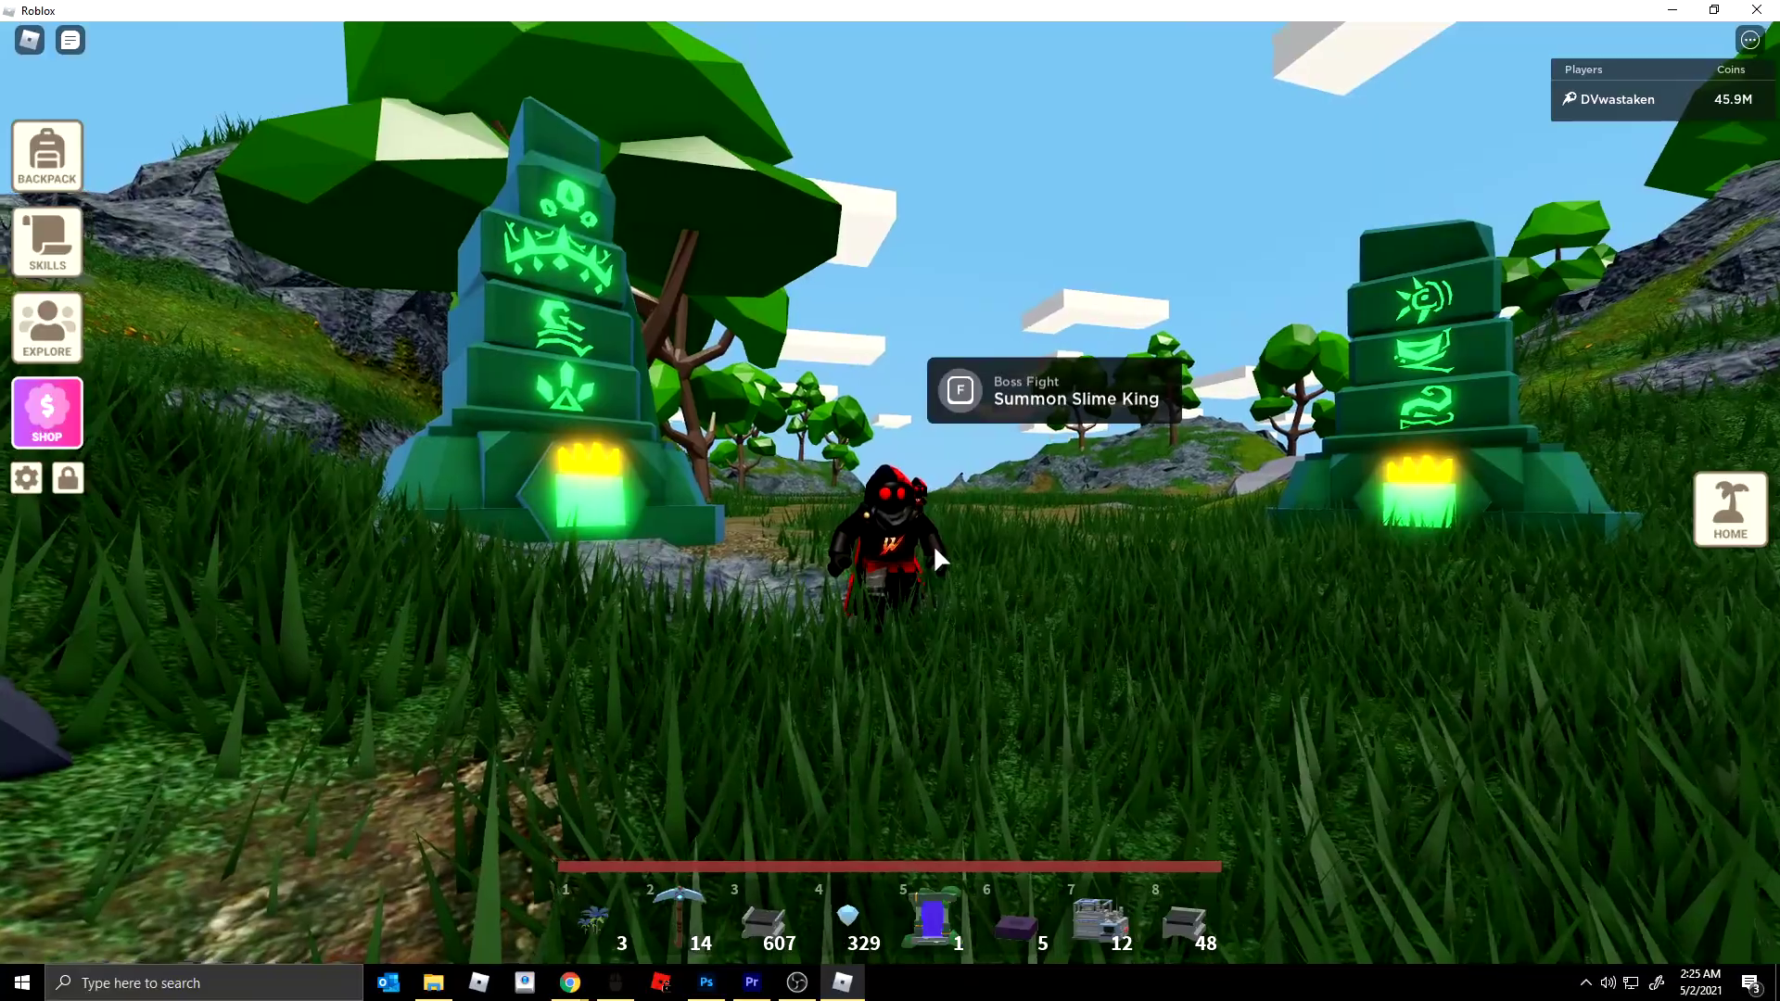
- Get back on top of the obelisk and turn the character toward the camera for a closer view
key("w")
key("space")
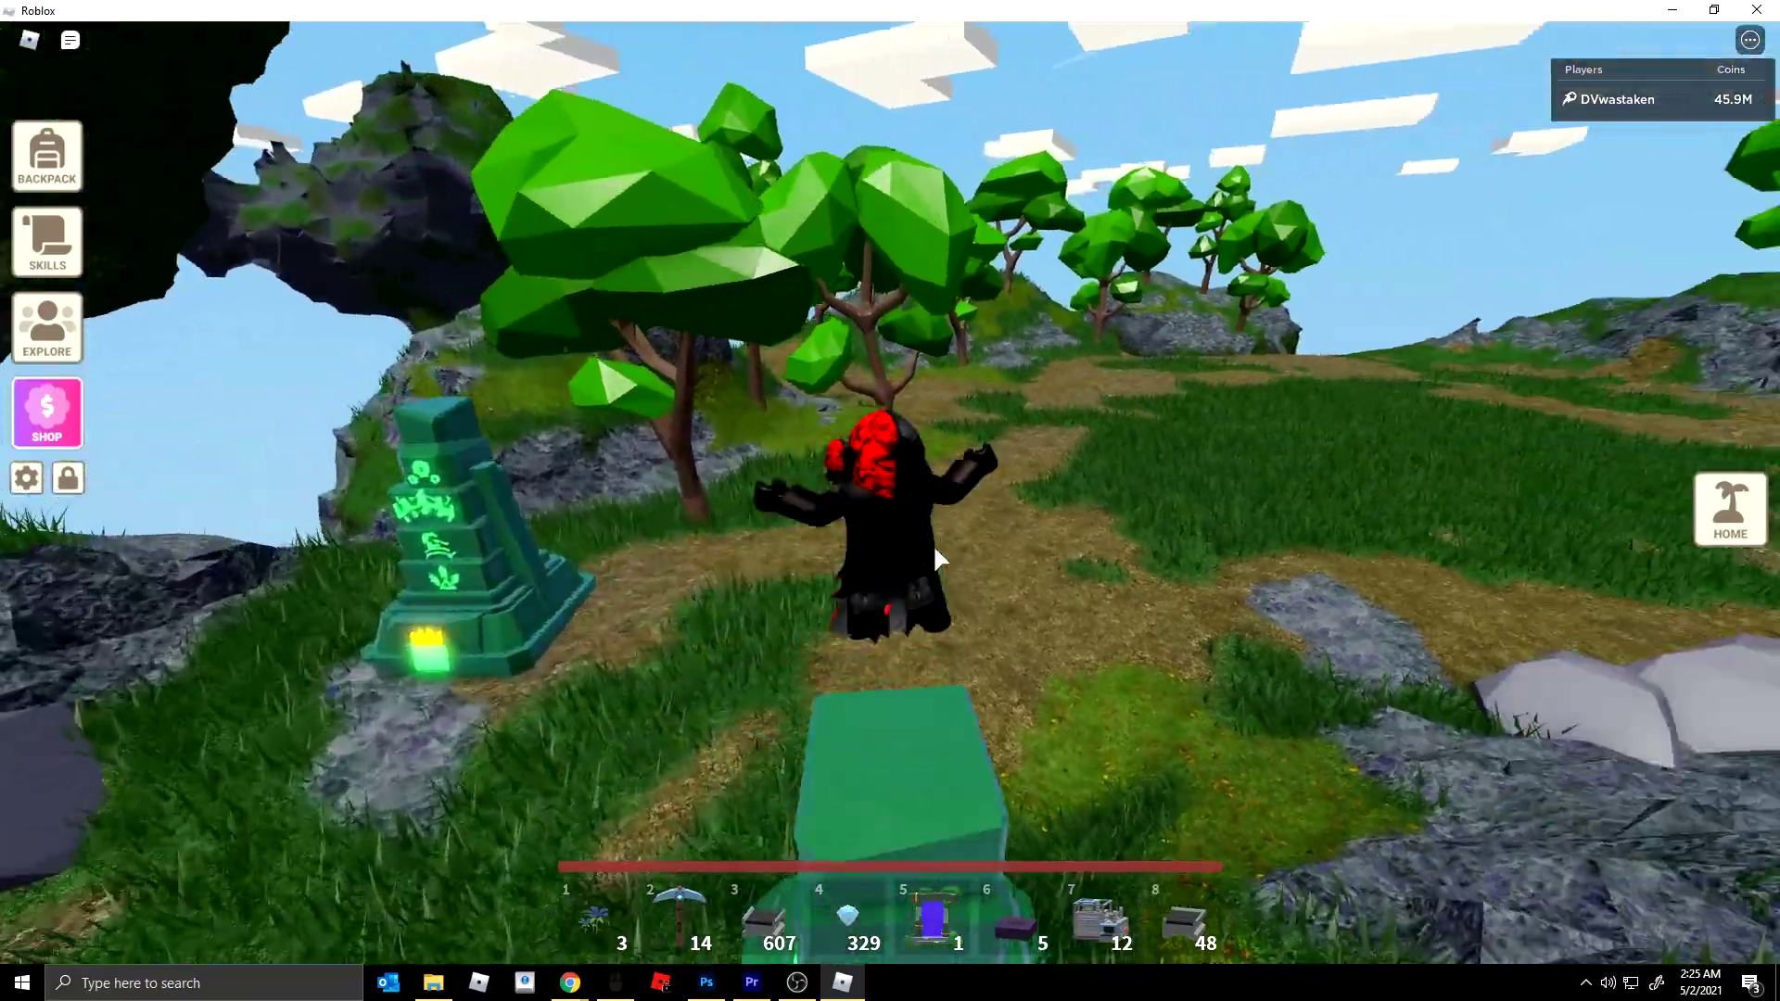
key("s")
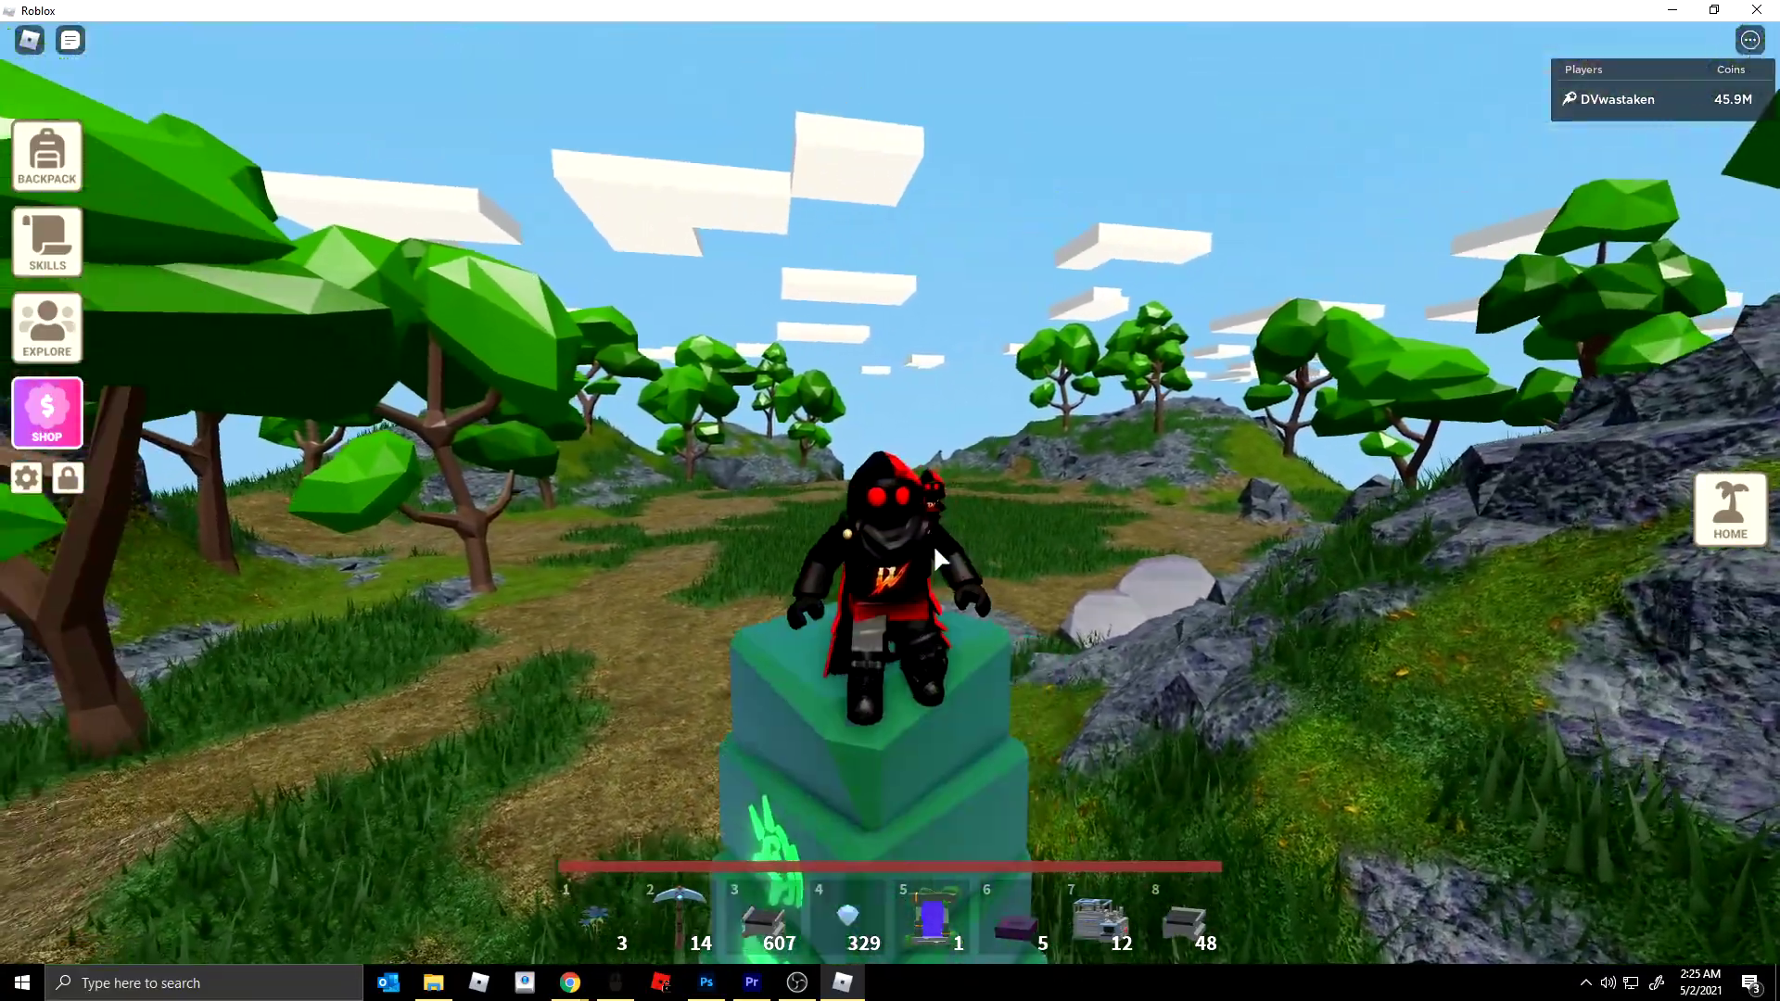
- Review the channel's uploaded video thumbnails for how their scenes and character poses are composed
key("w")
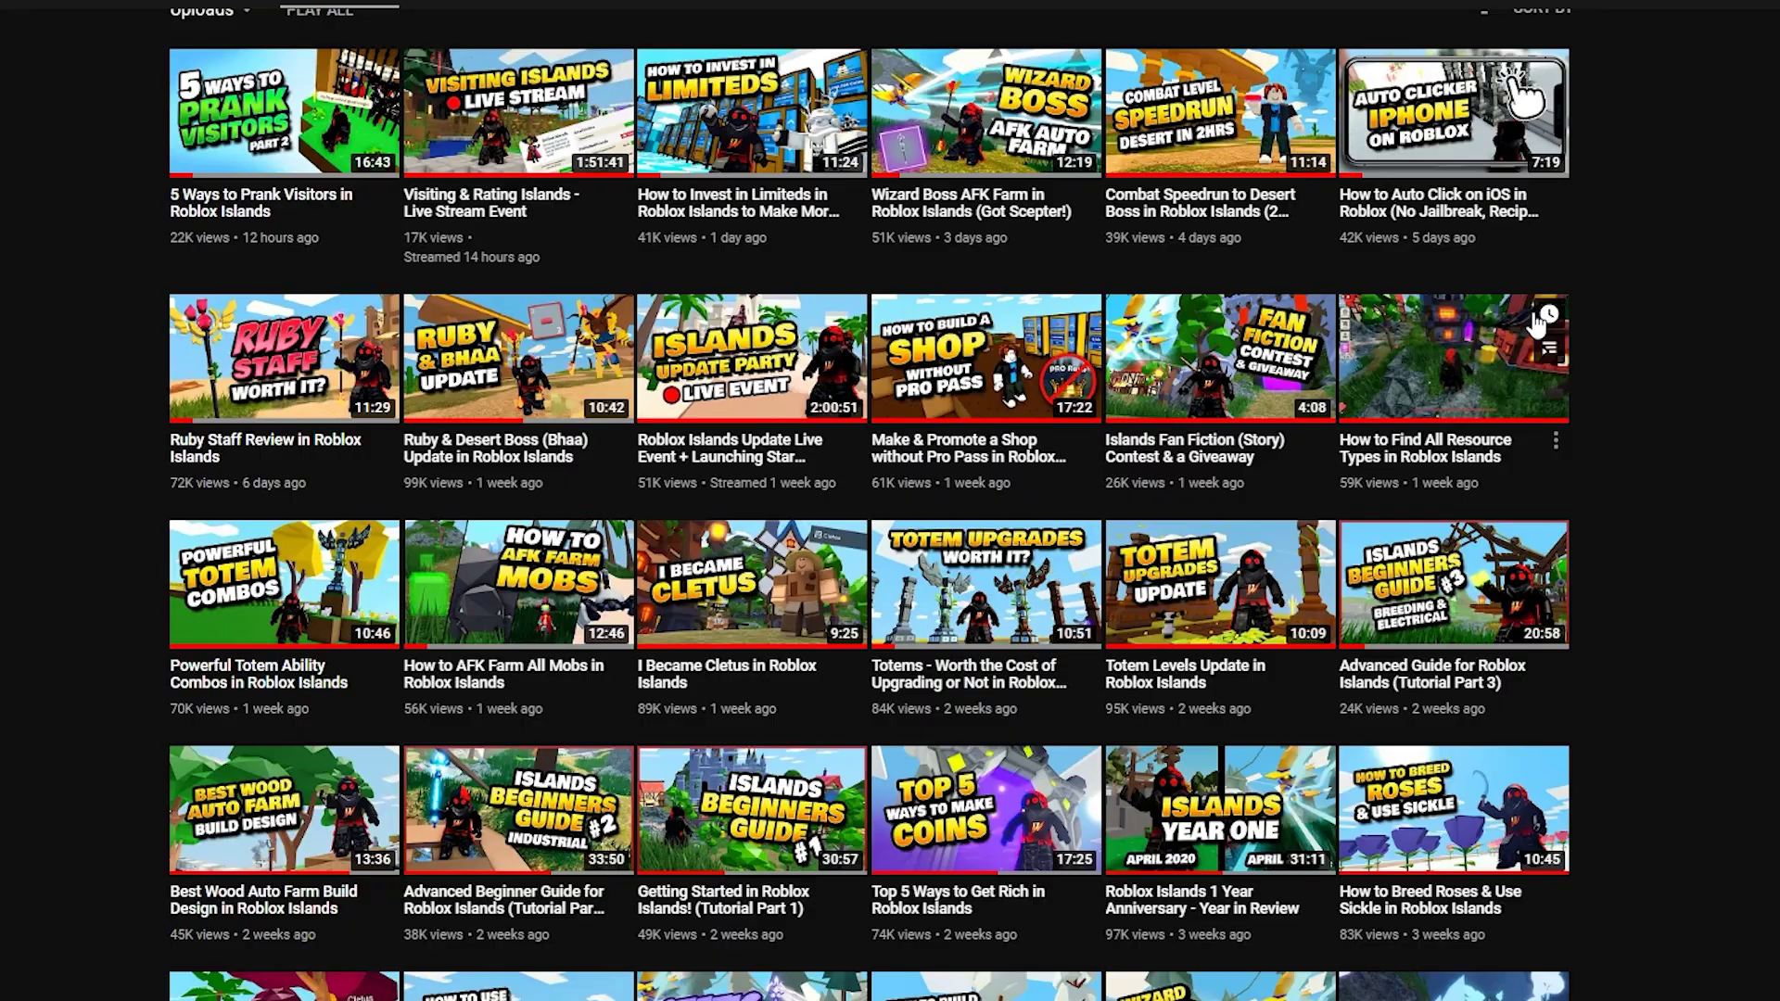
scroll(1716, 472, "down", 1)
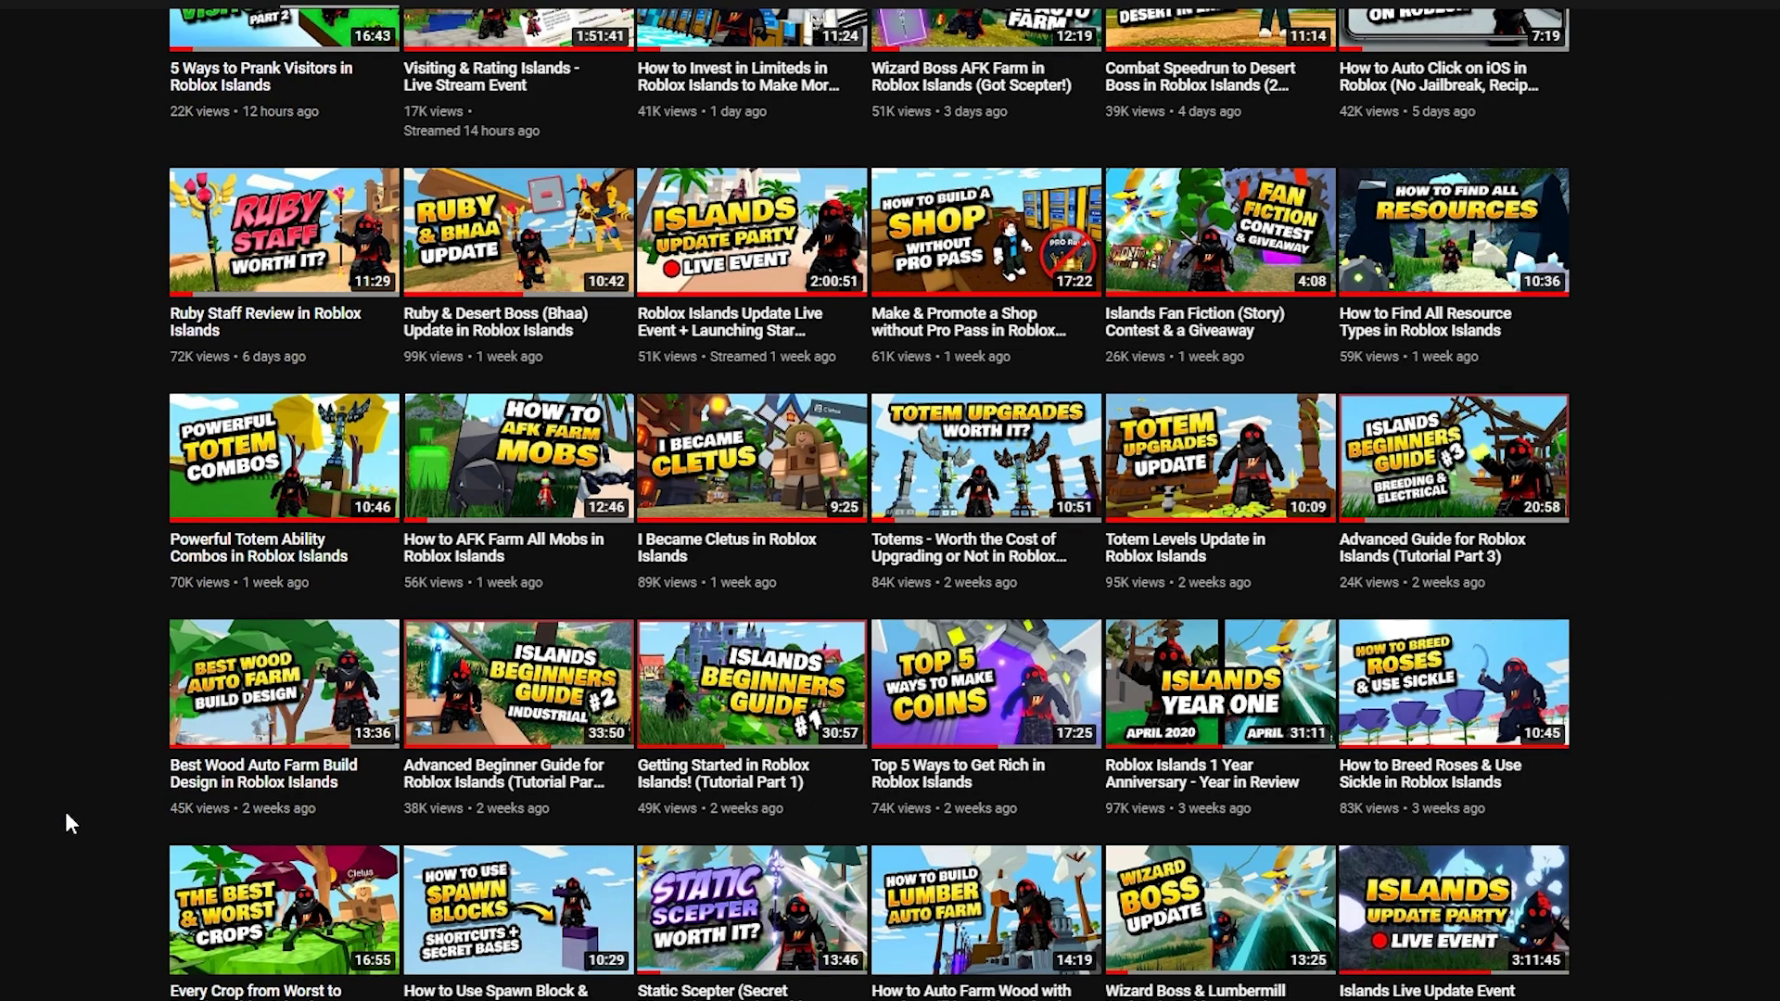
scroll(68, 822, "down", 3)
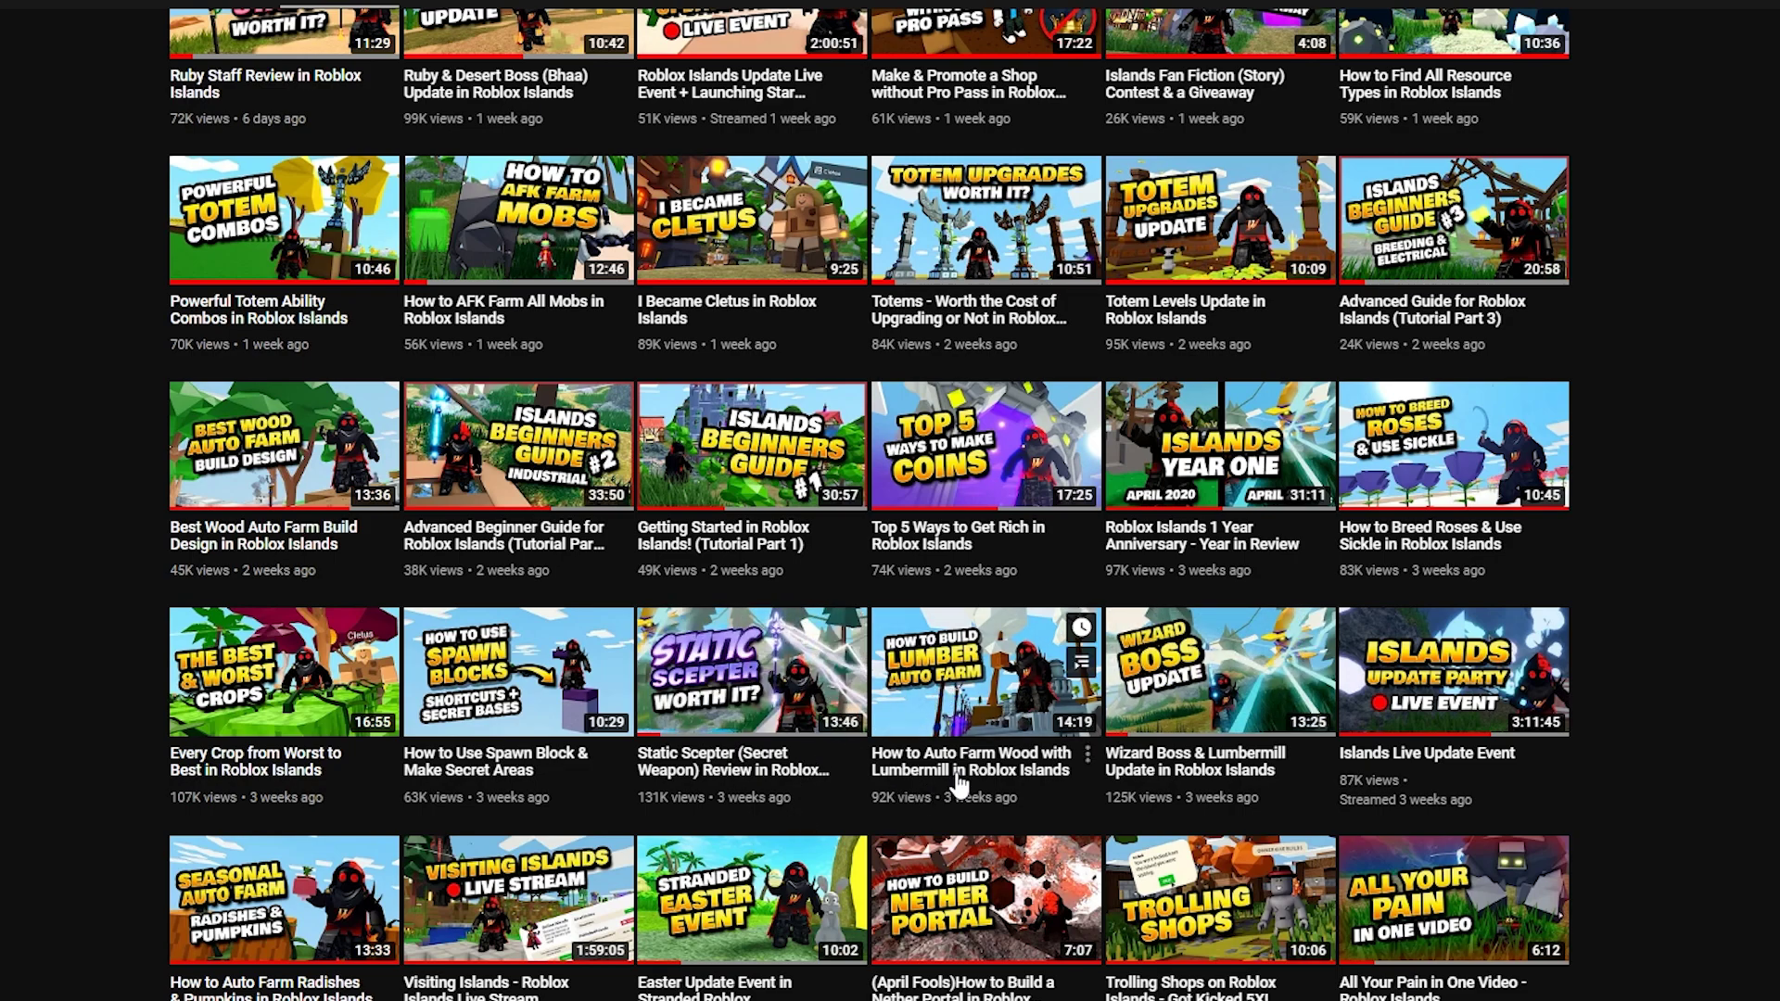
scroll(1771, 569, "up", 3)
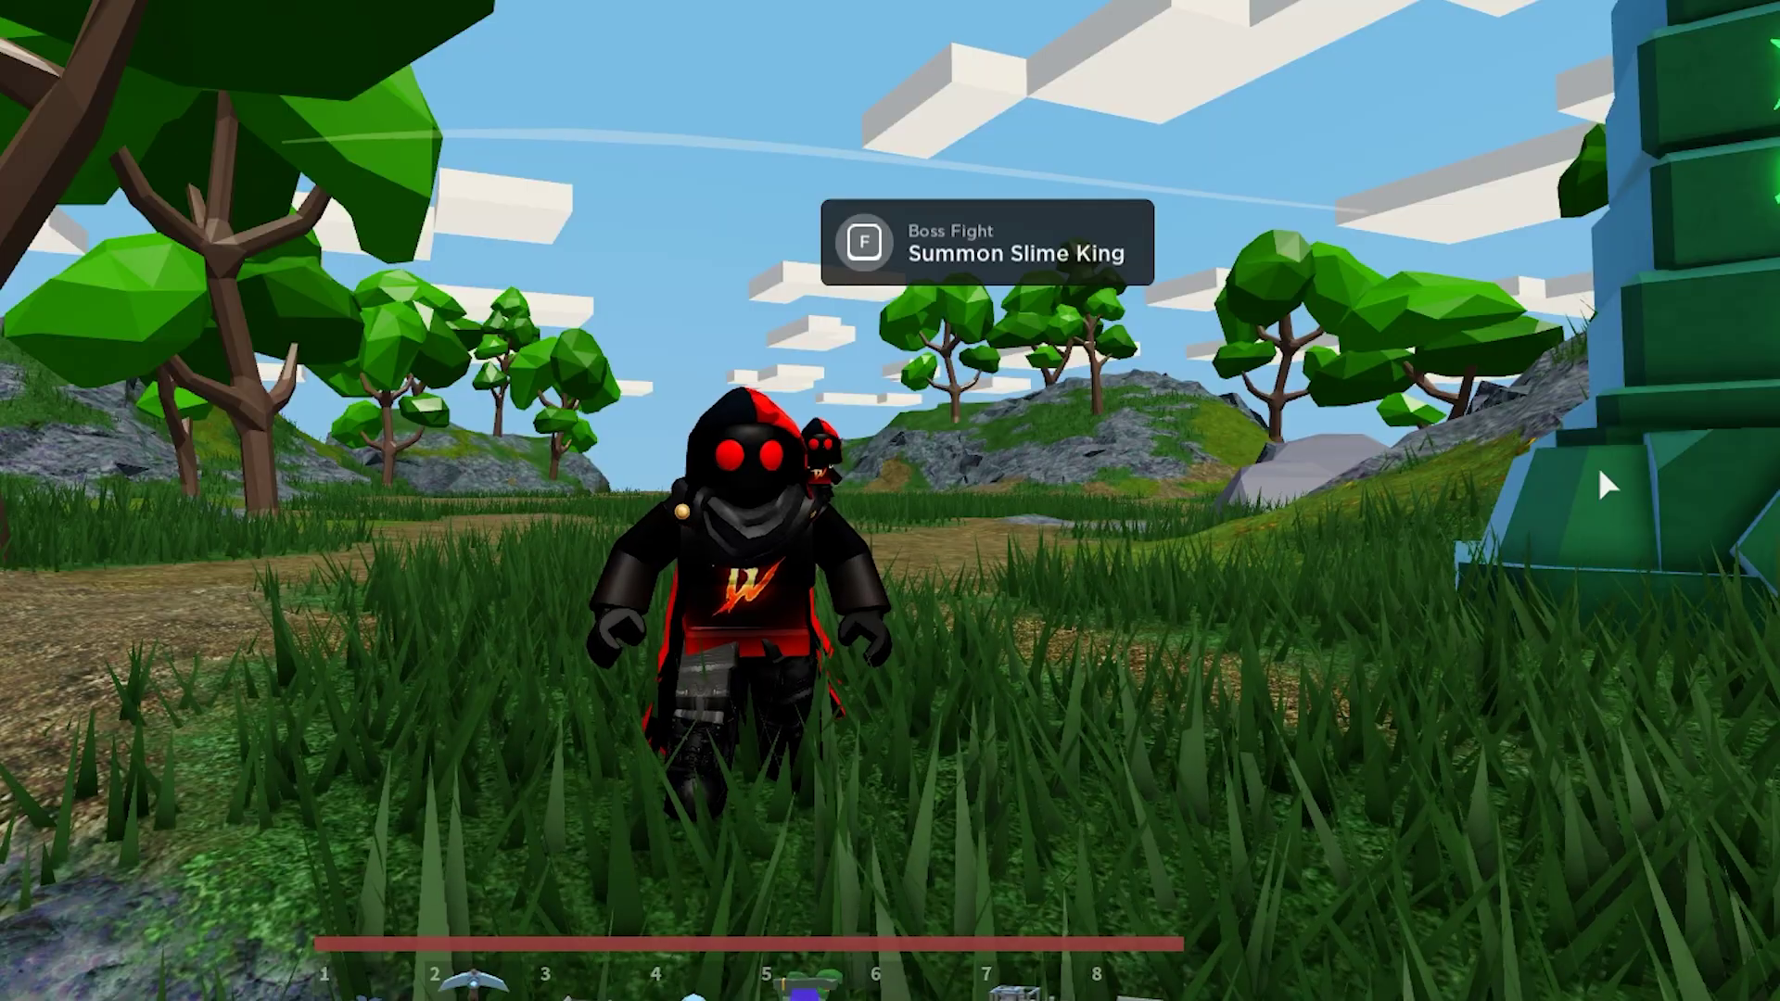
- Summon the Slime King at the boss fight spot beside the green obelisk
key("s")
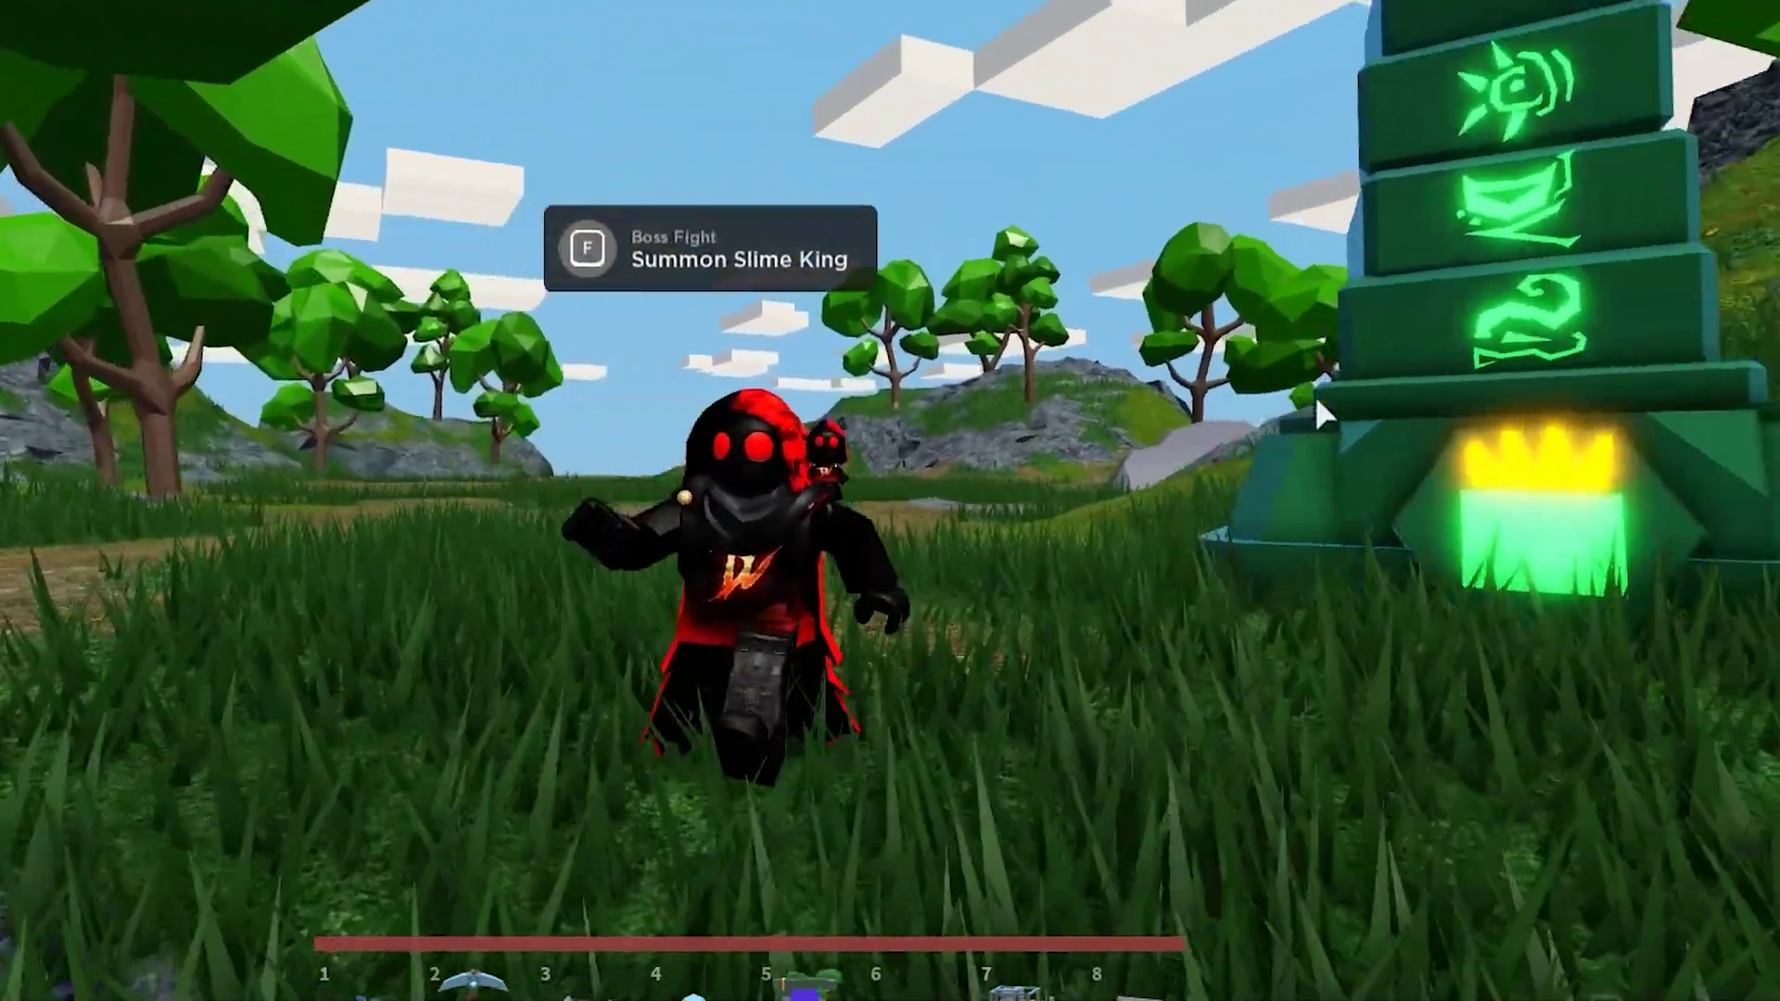
key("f")
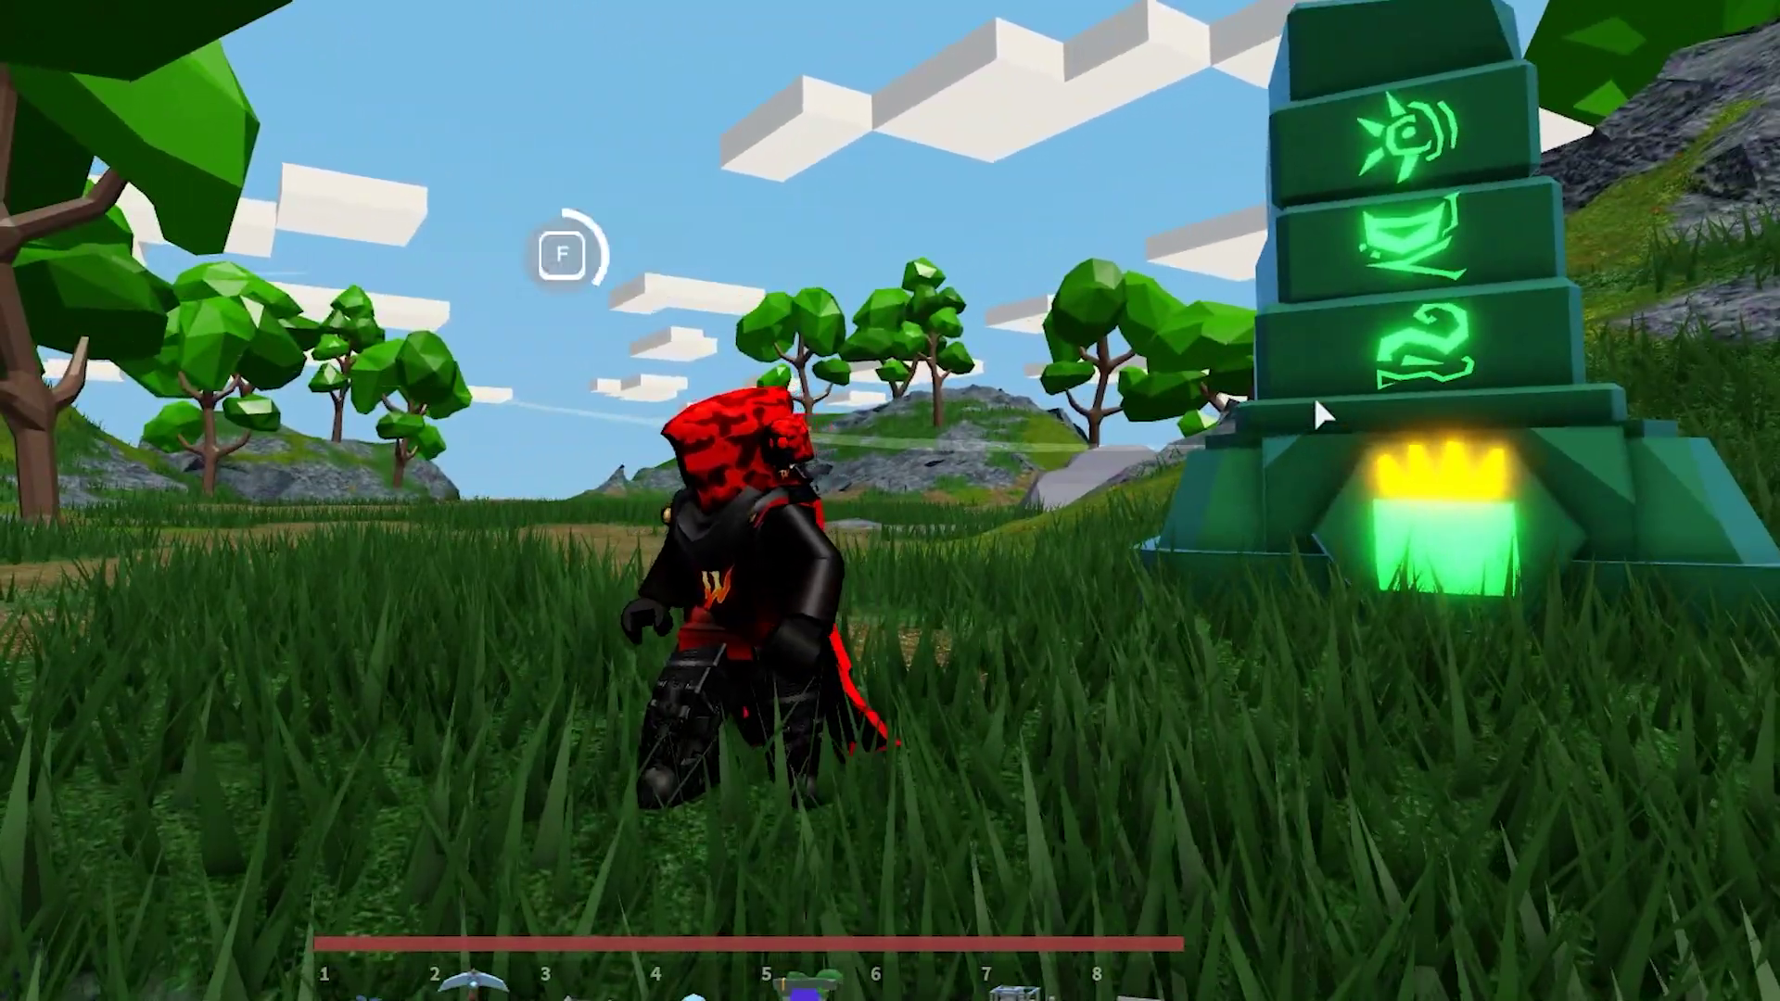
key("w")
- Find the Aquamarine Sword in the backpack with the search "sw", put it in the first hotbar slot and equip it
key("grave")
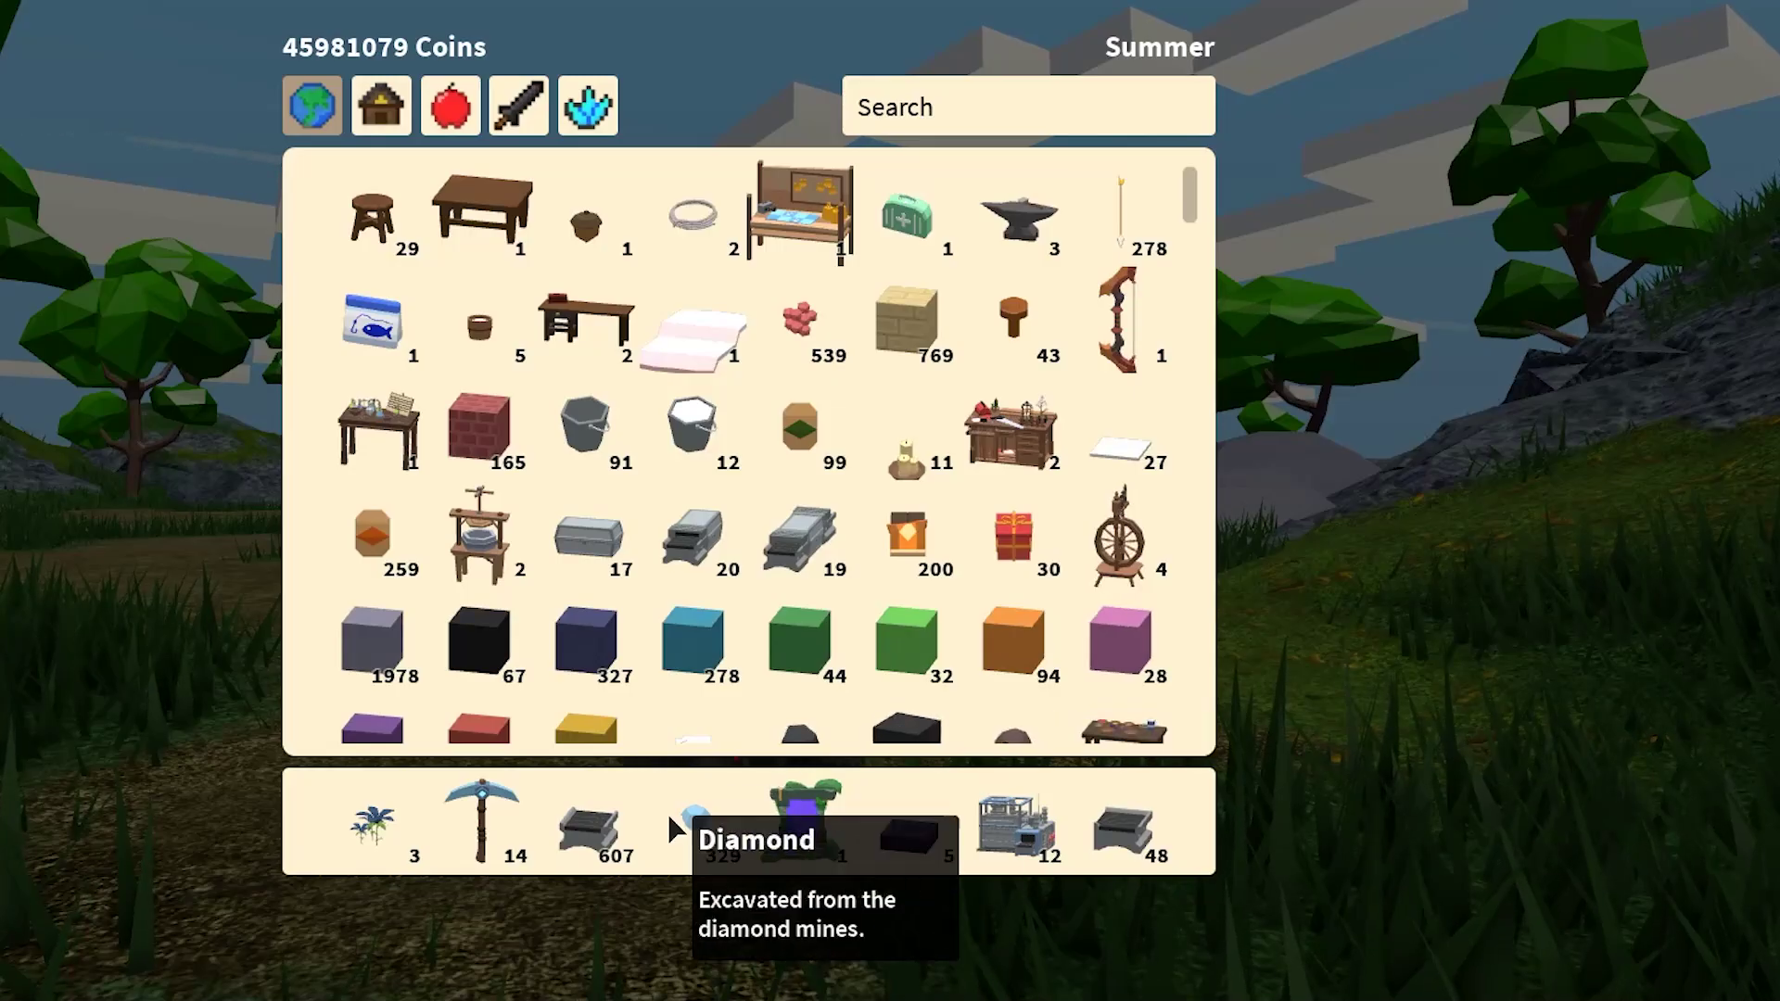
type("sw")
left_click(506, 250)
key("e")
key("w")
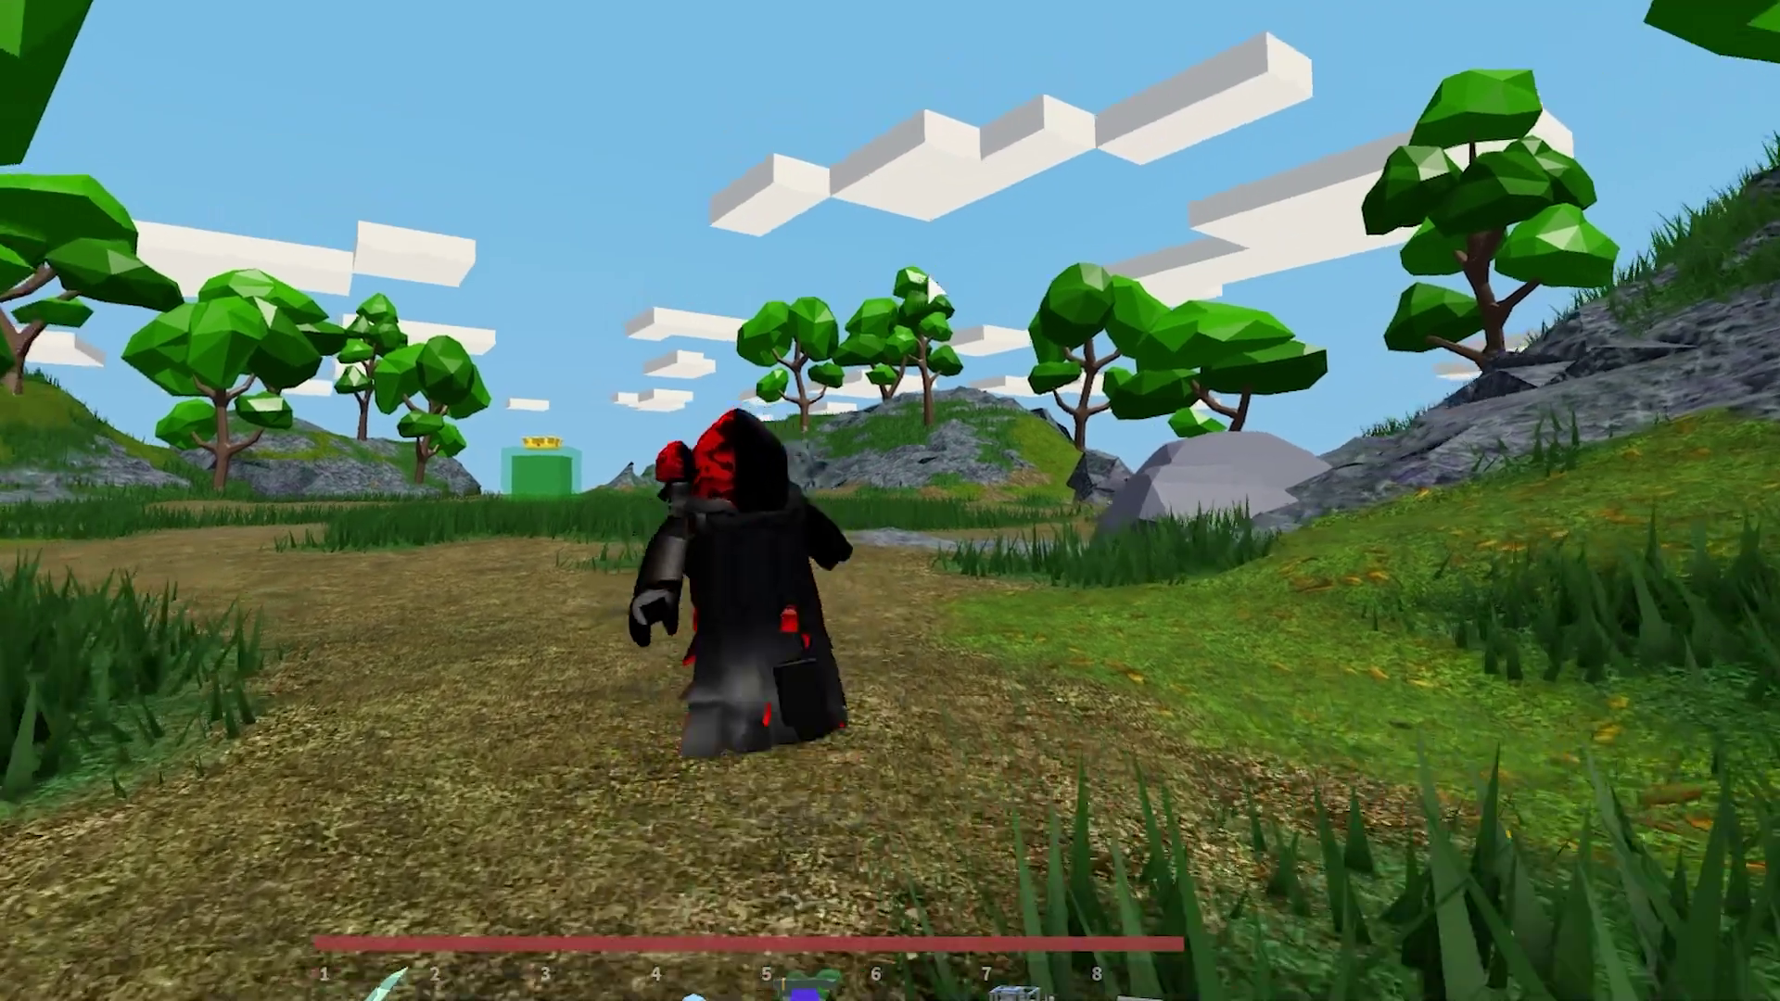
key("1")
key("w")
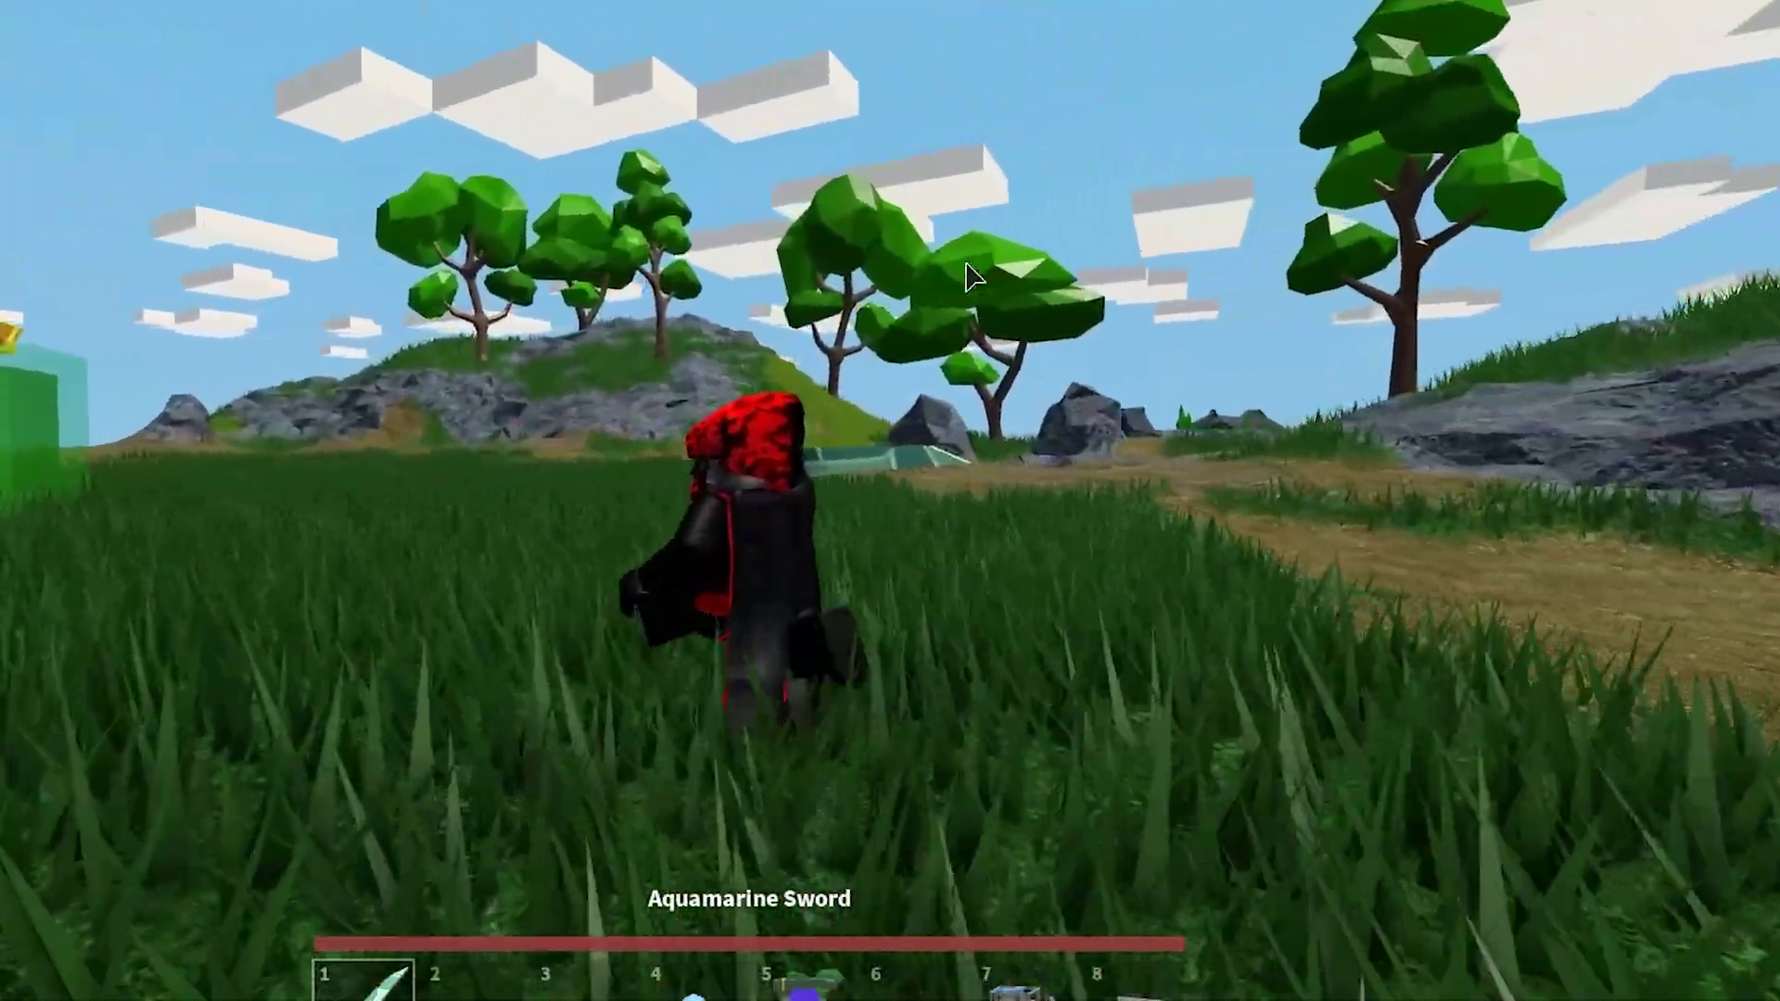
- Pose the sword-wielding character facing the camera with the Slime King just behind, and capture a screenshot of the scene
left_click(966, 264)
left_click(966, 264)
key("s")
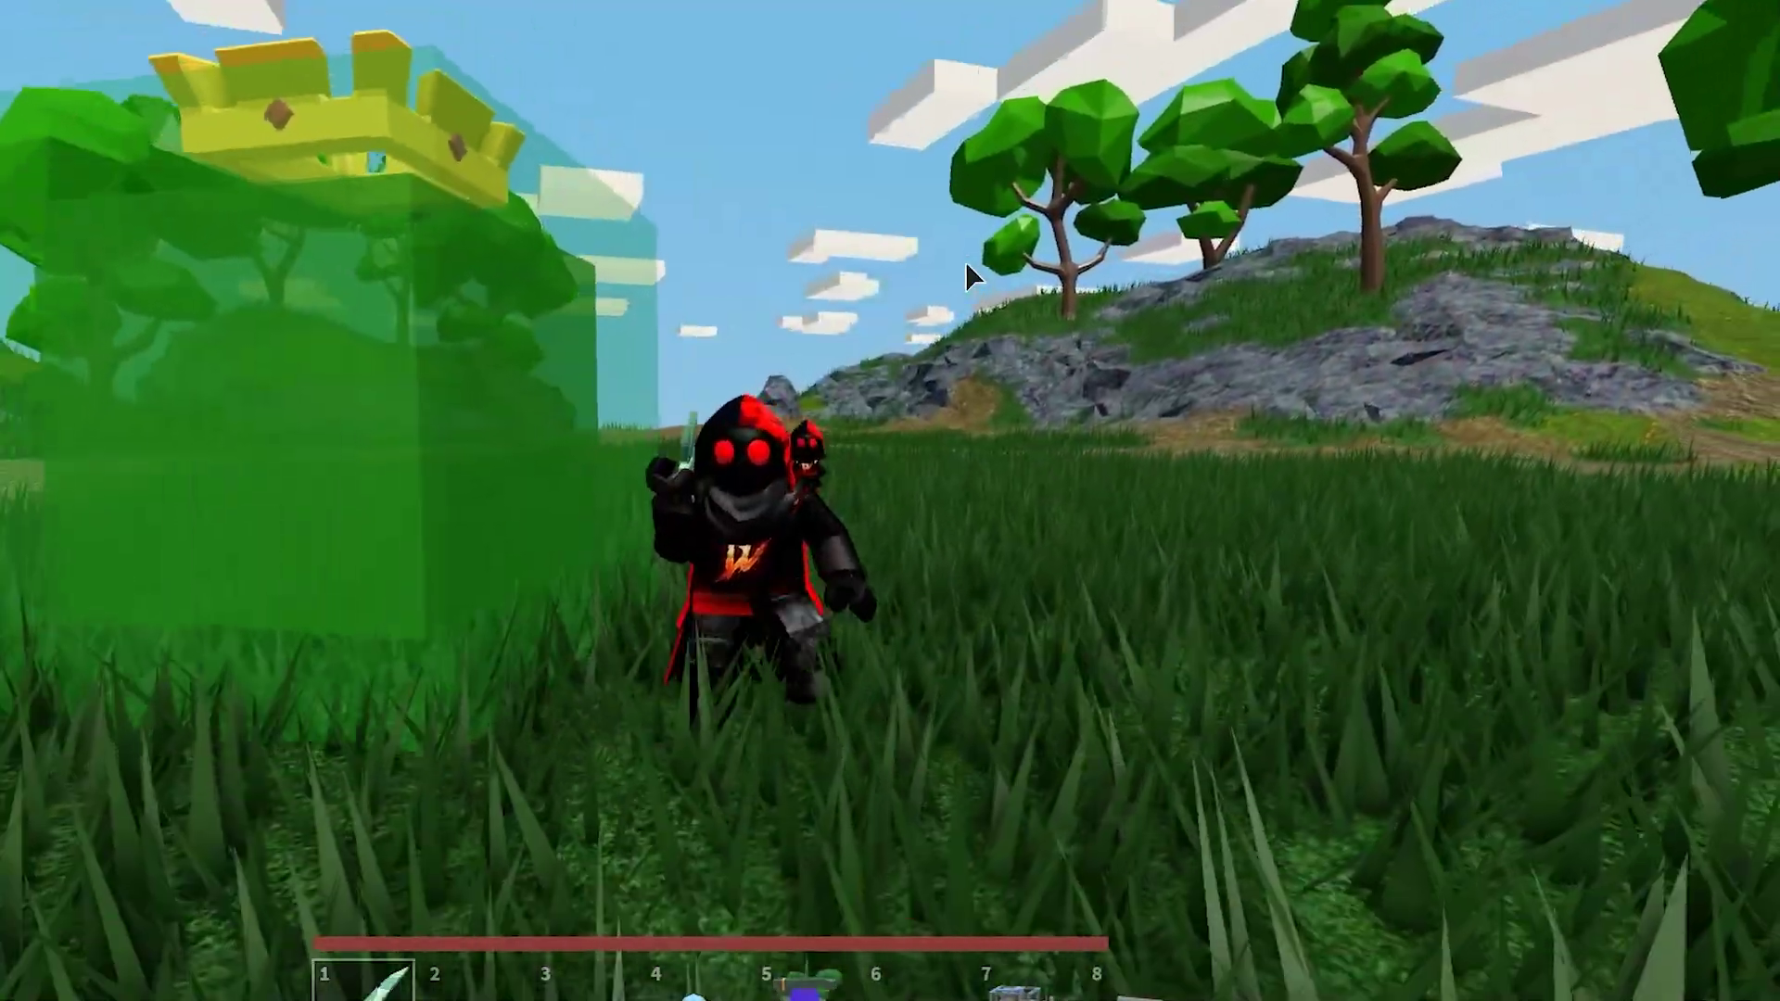
key("s")
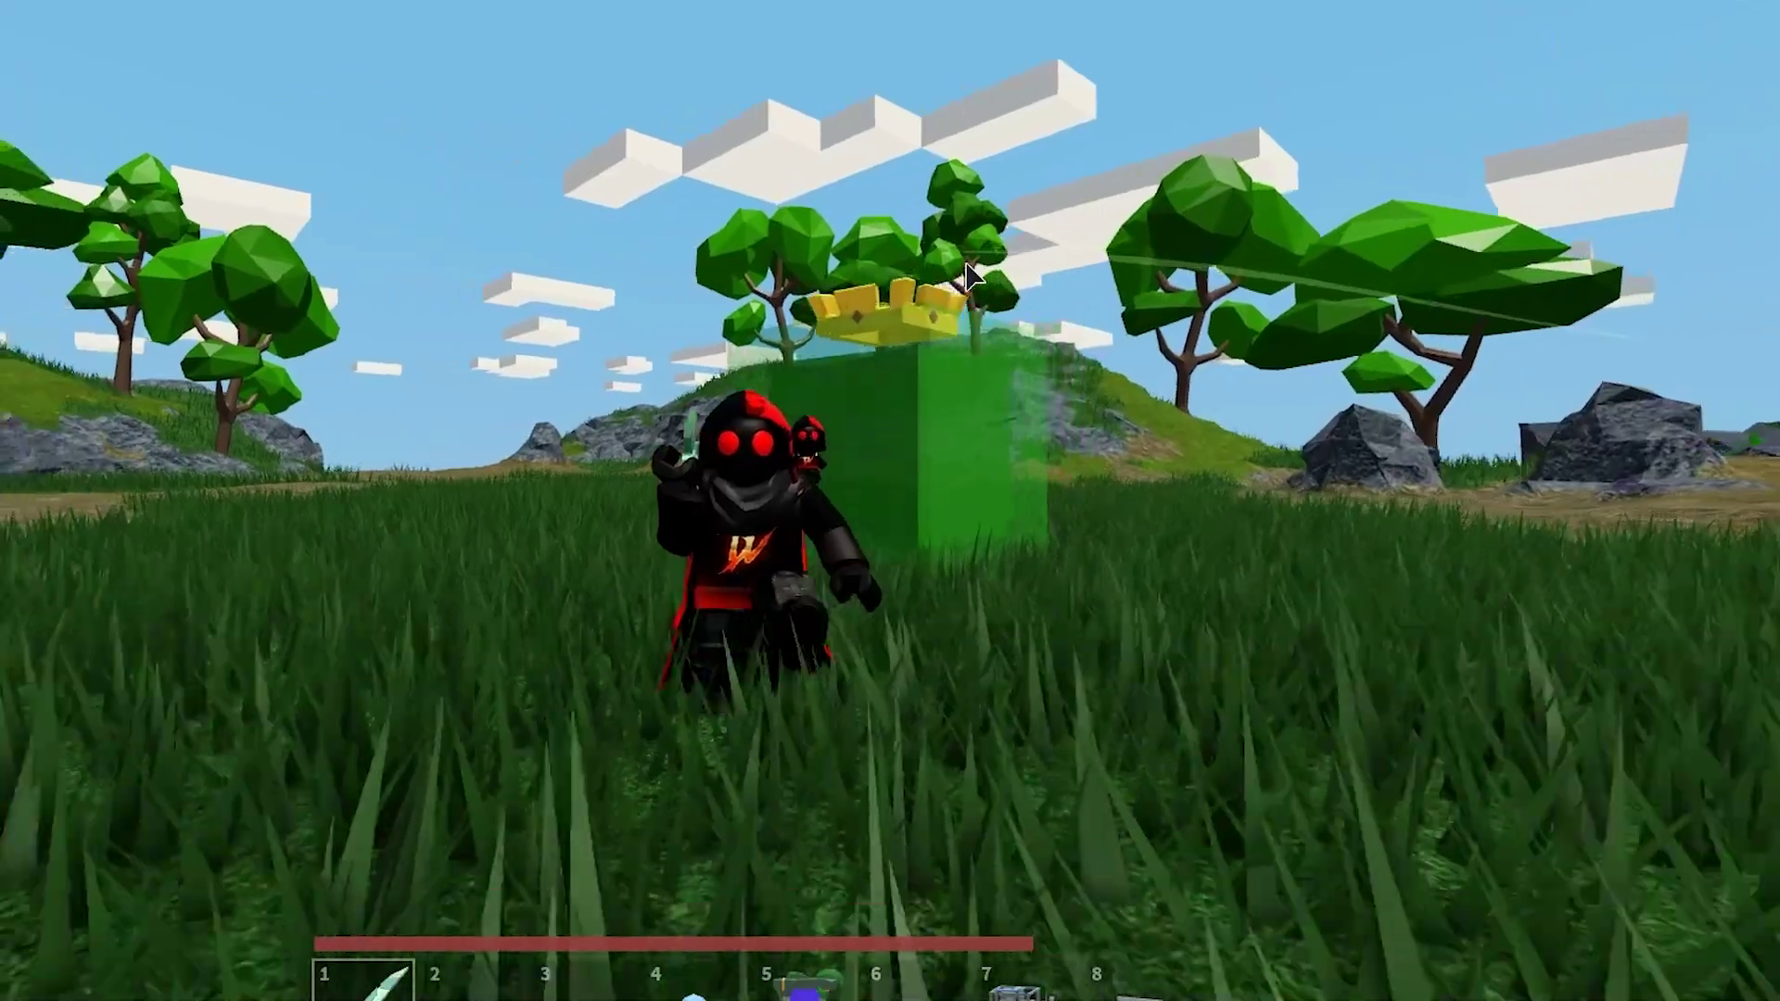
key("w")
key("s")
key("s")
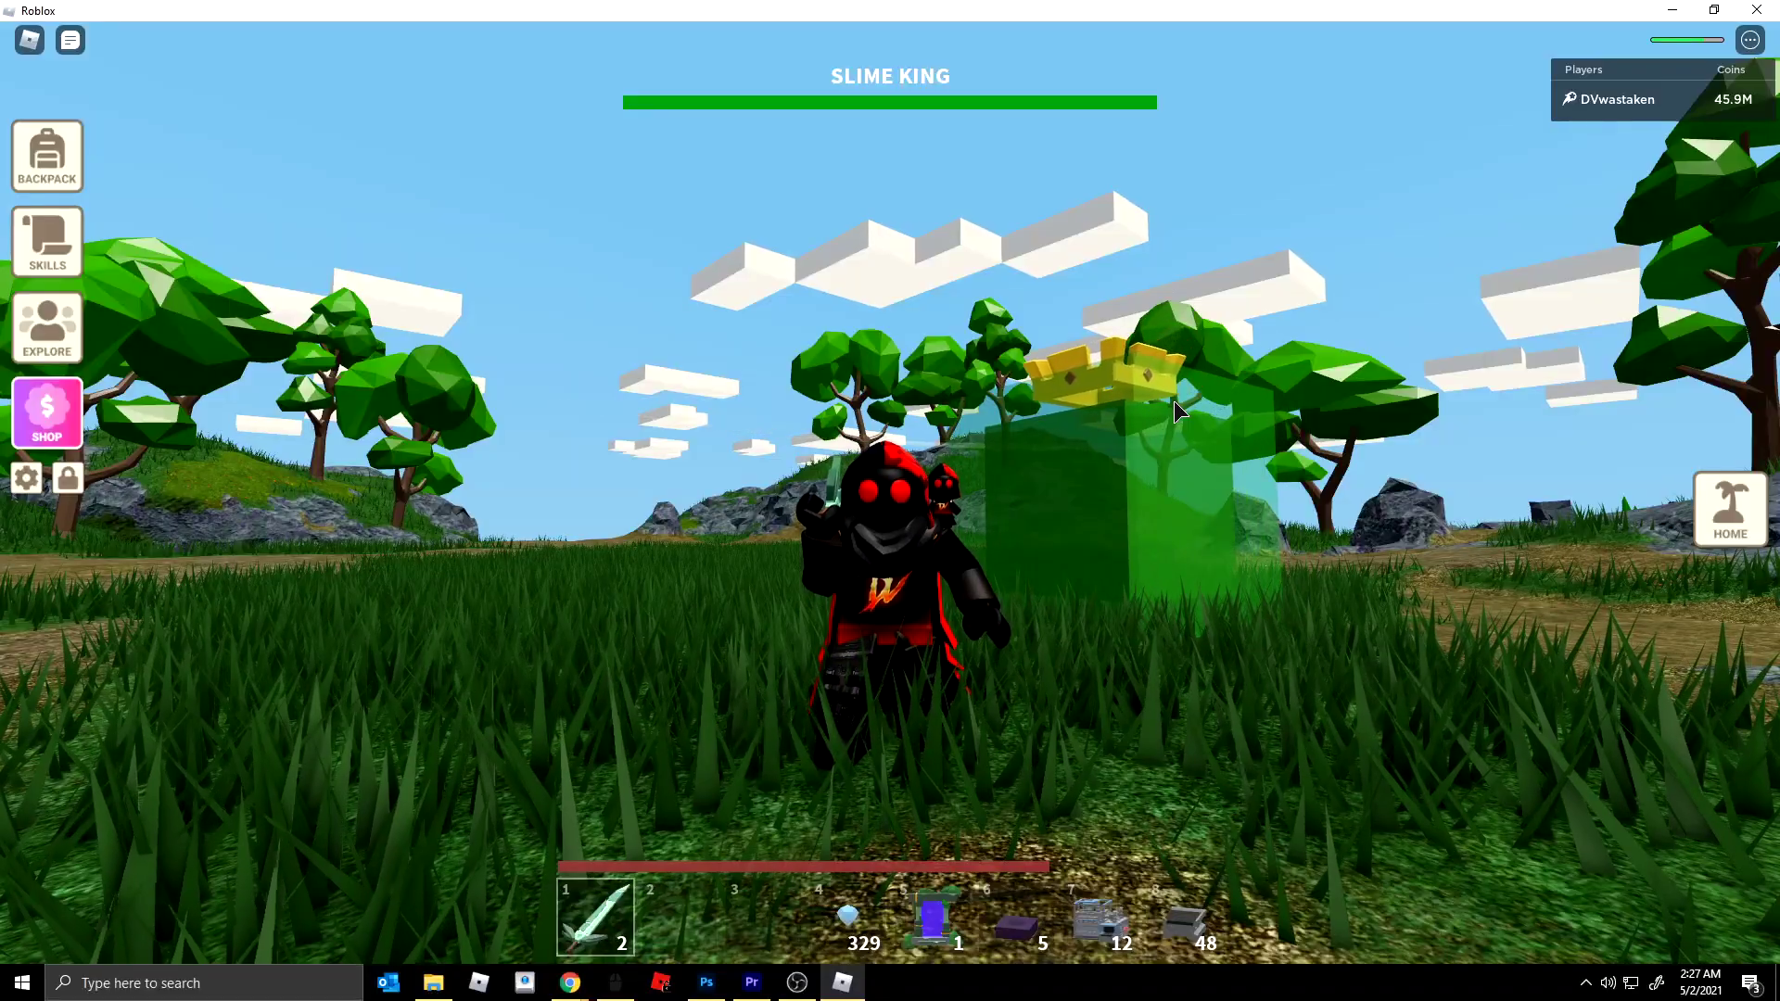
key("super+shift+s")
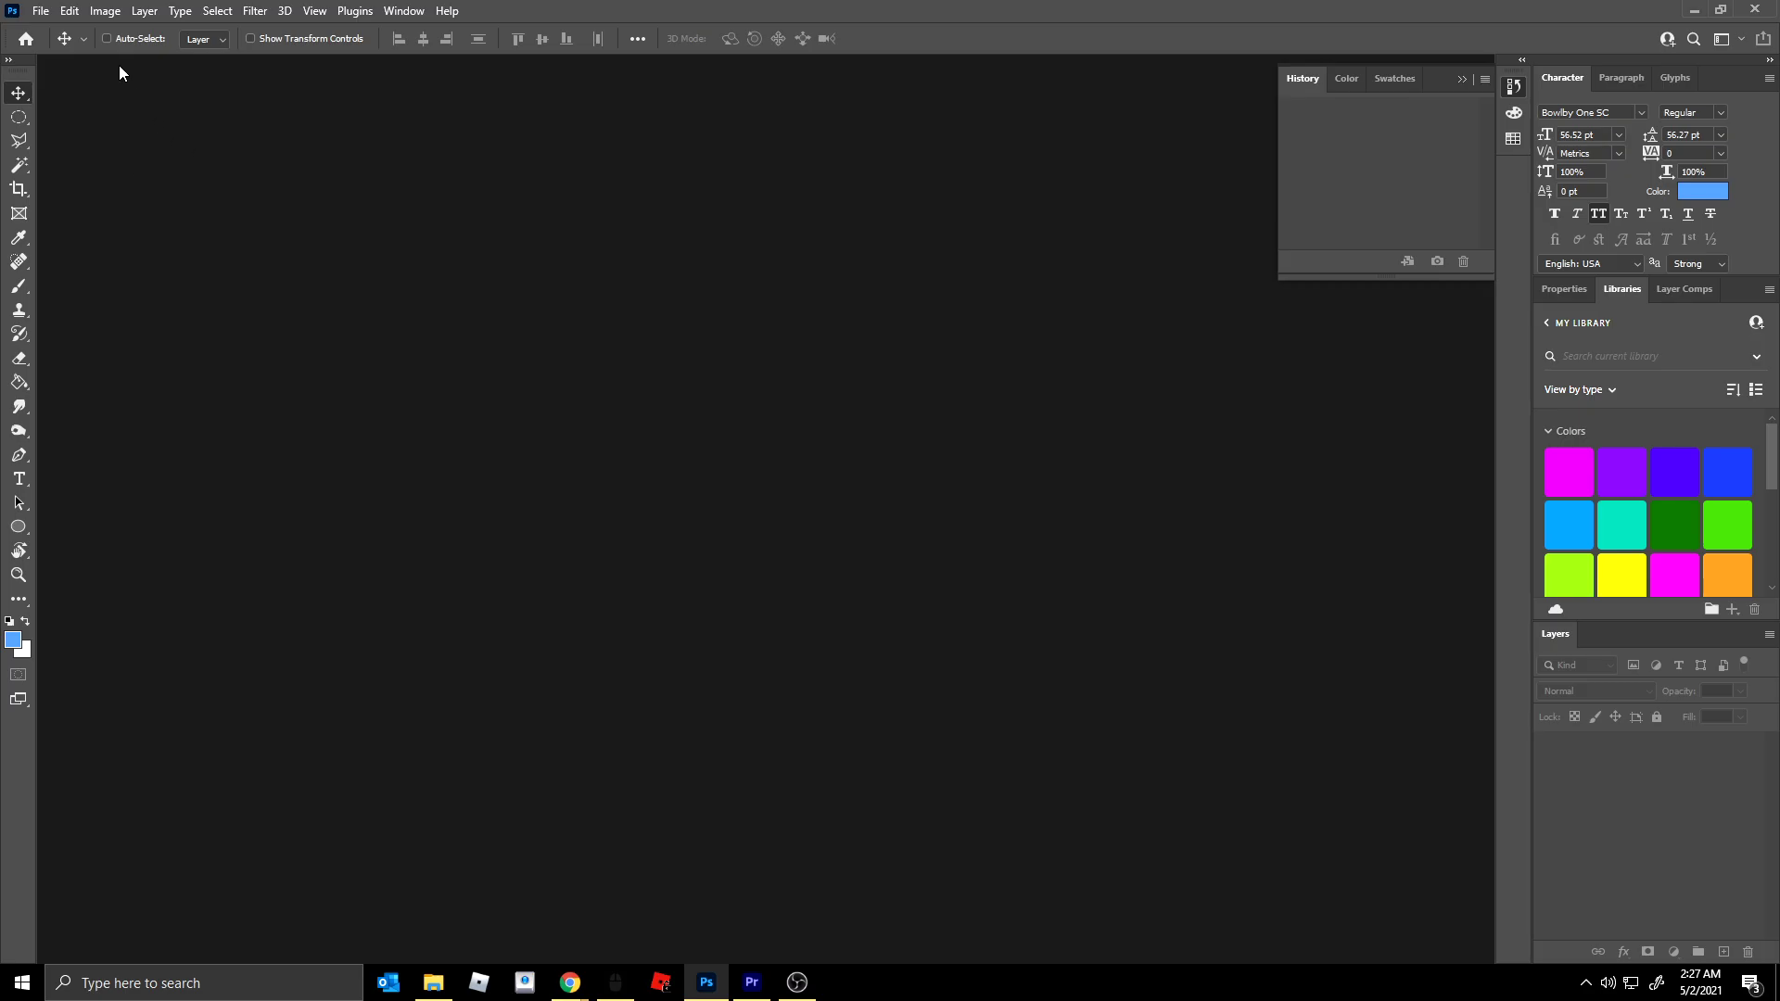
- Switch to Photoshop and create a new transparent document 1920 by 1080 pixels at 72 pixels/inch
key("ctrl+n")
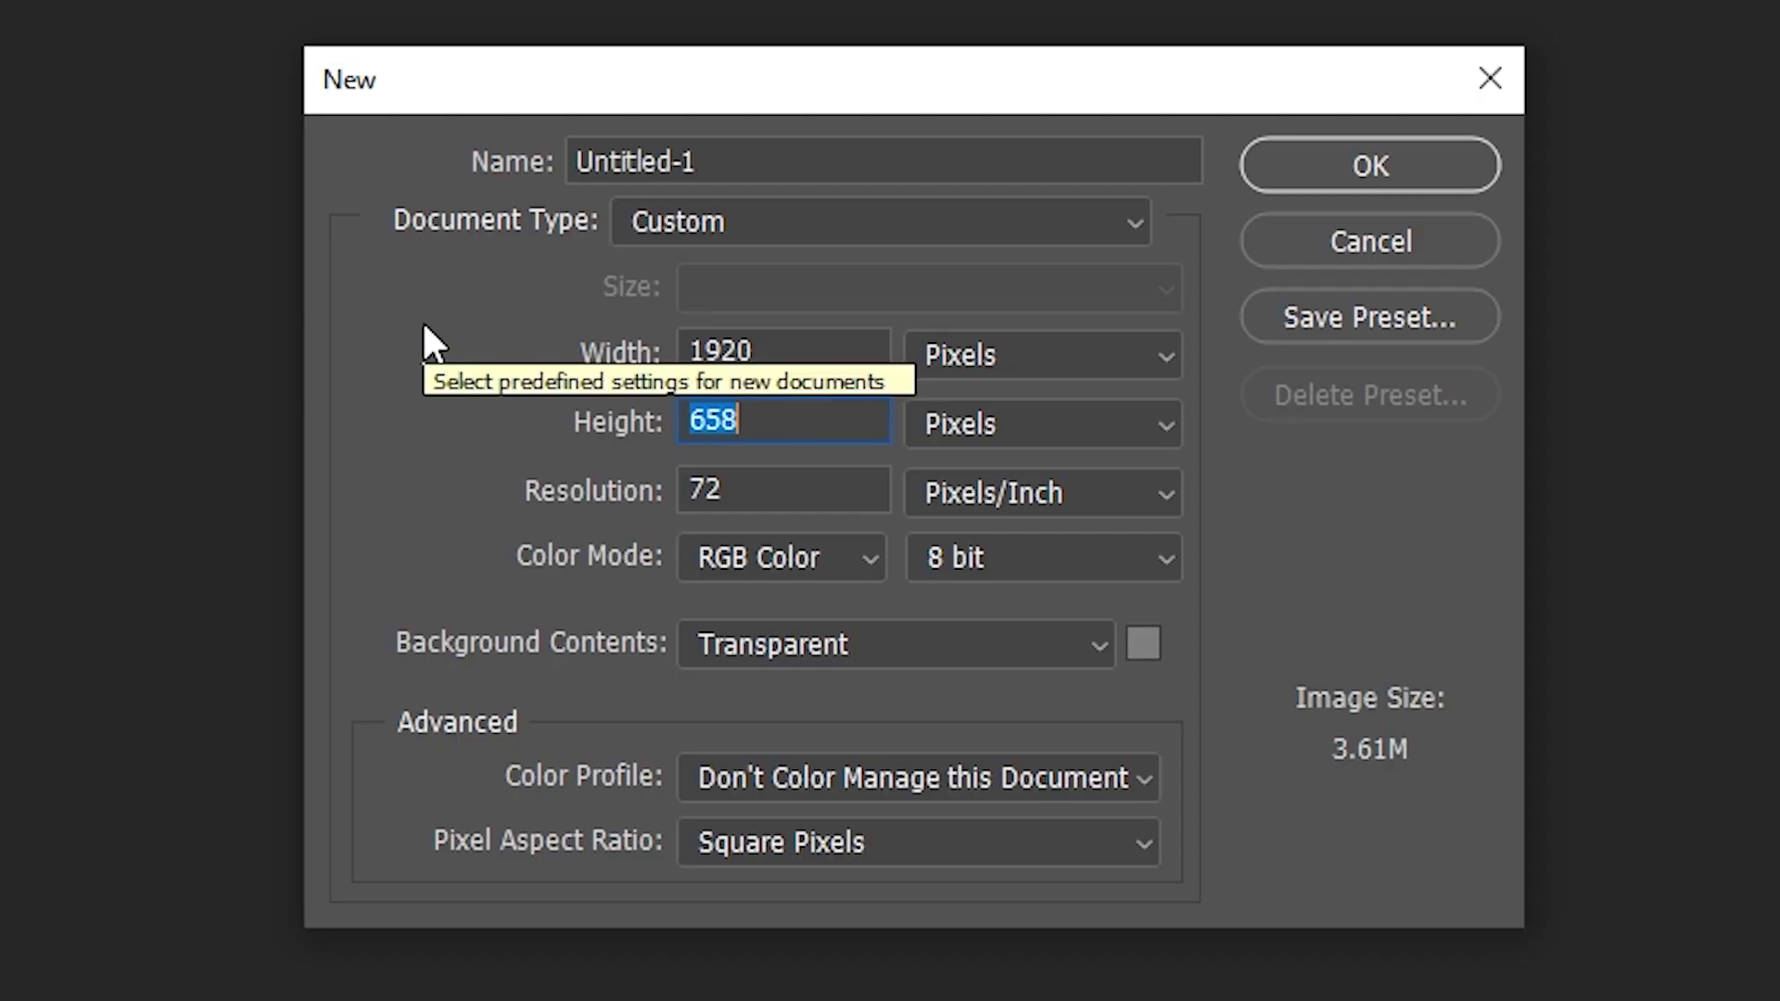
type("1080")
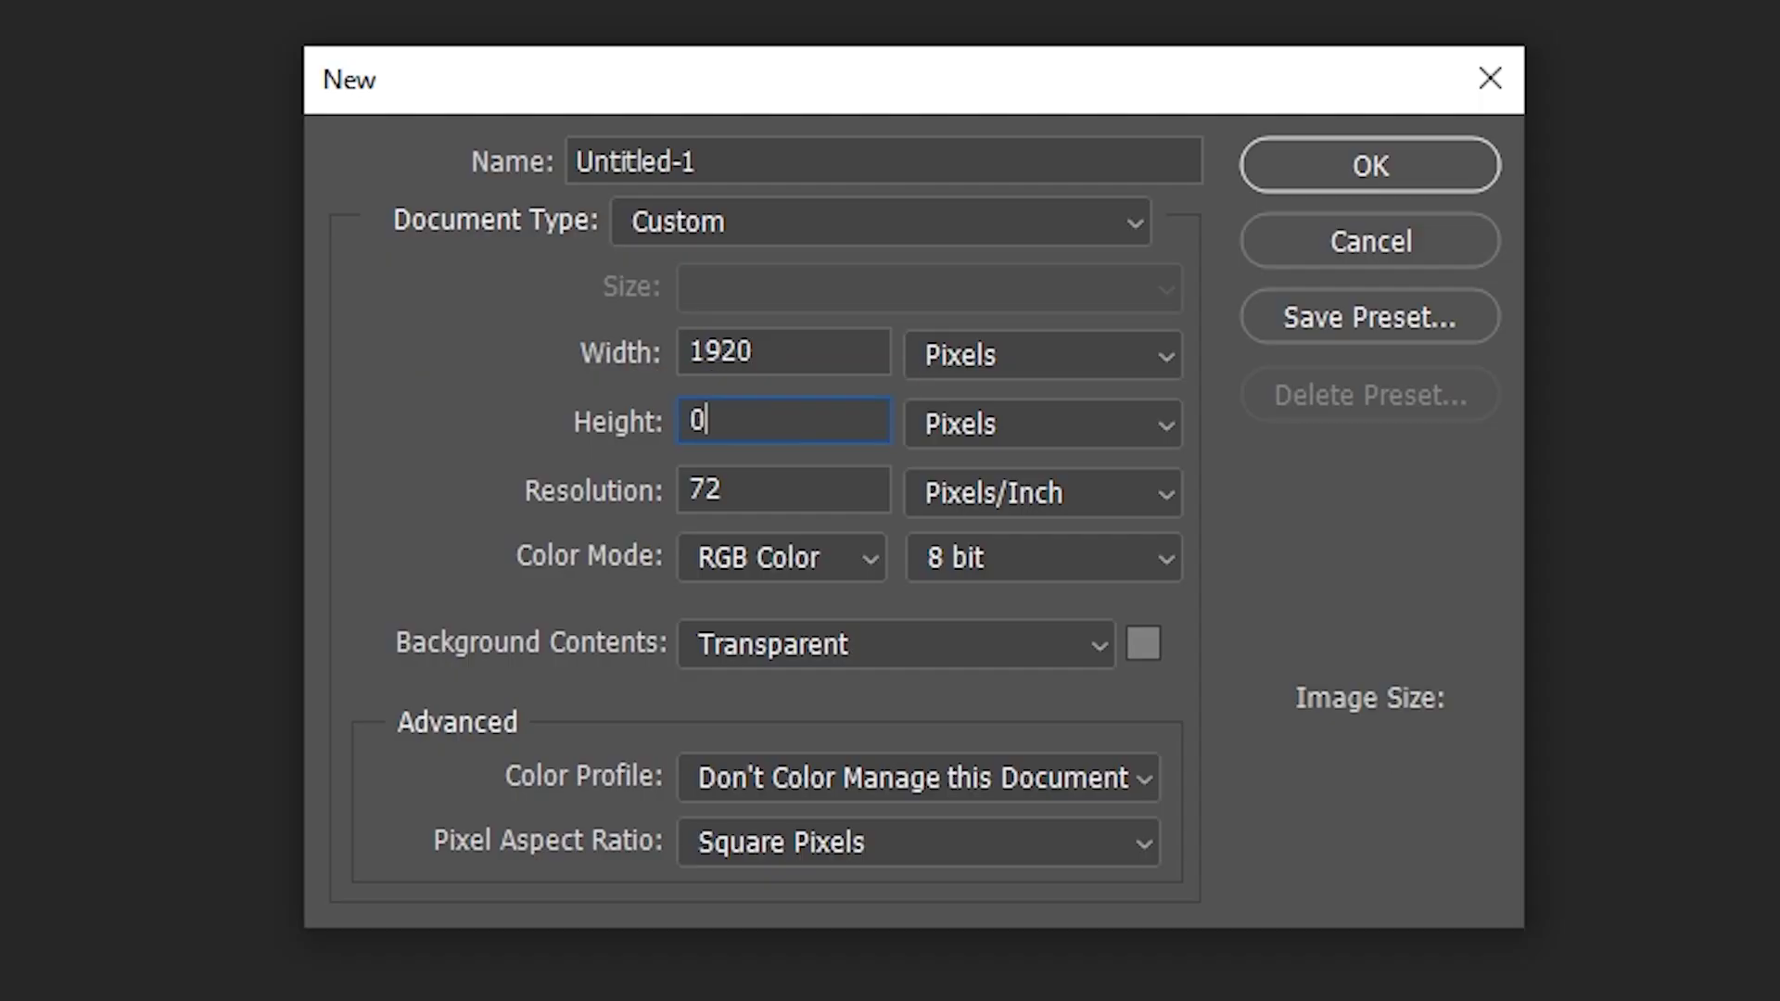
key("Return")
left_click_drag(94, 61, 534, 136)
key("w")
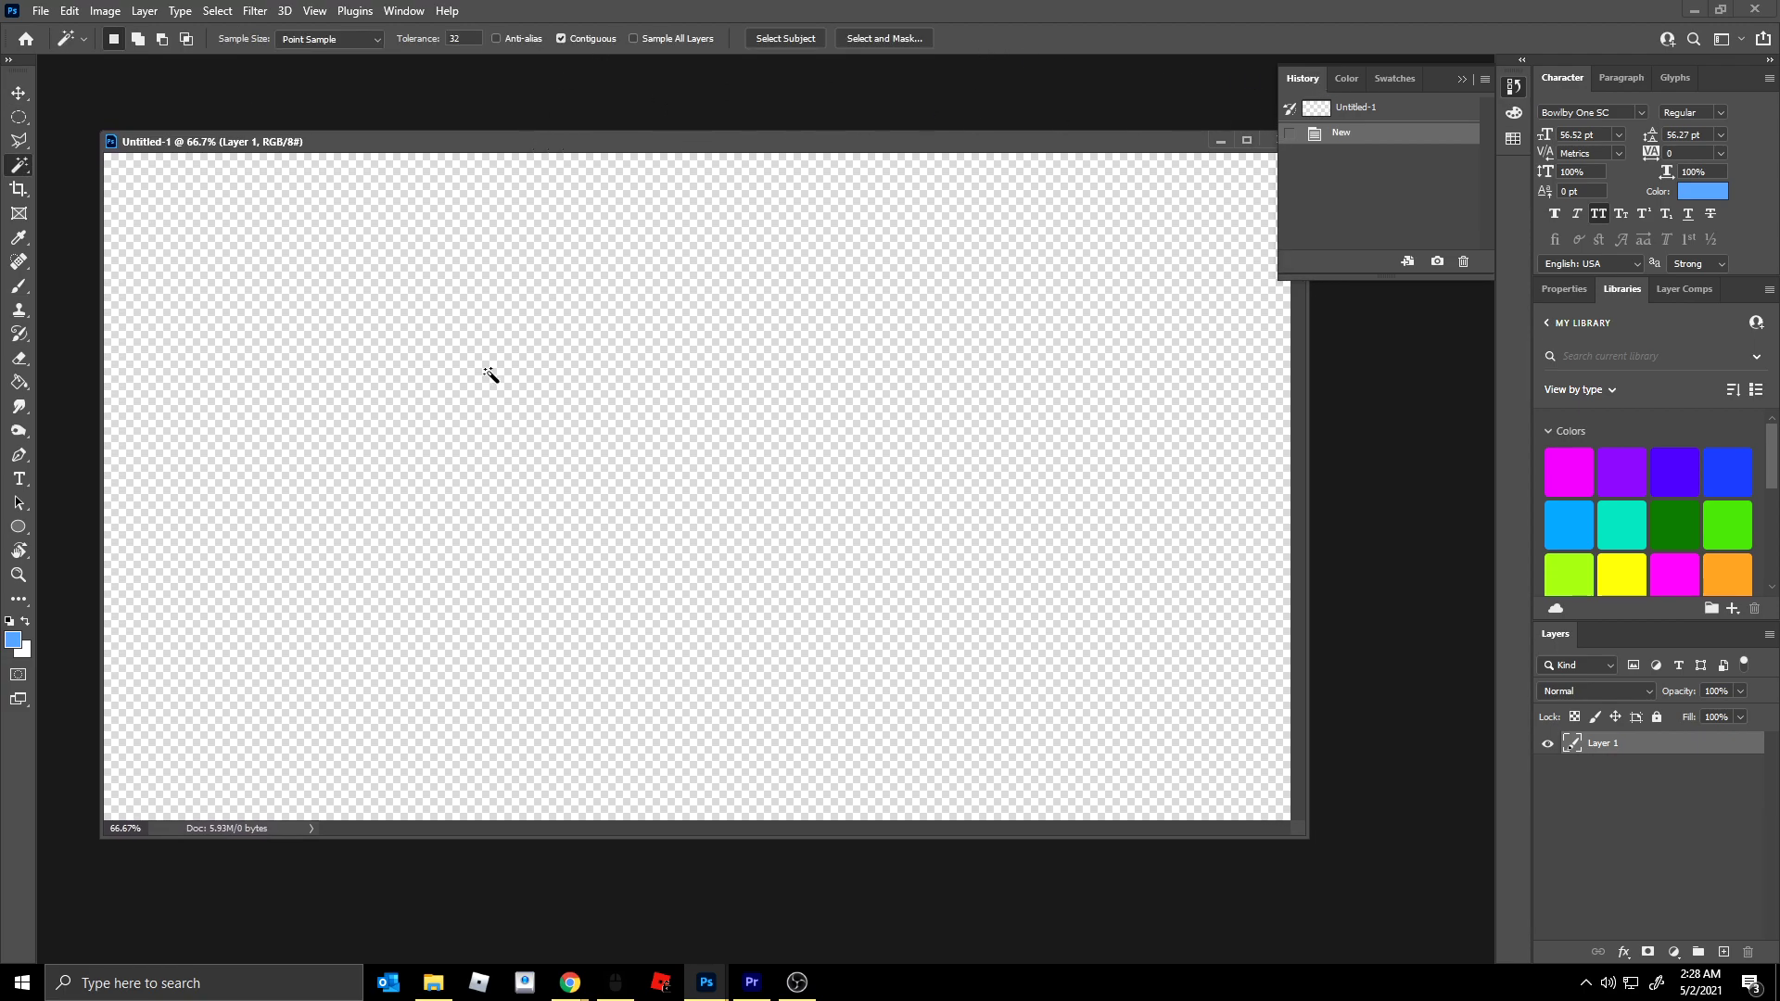
key("ctrl+minus")
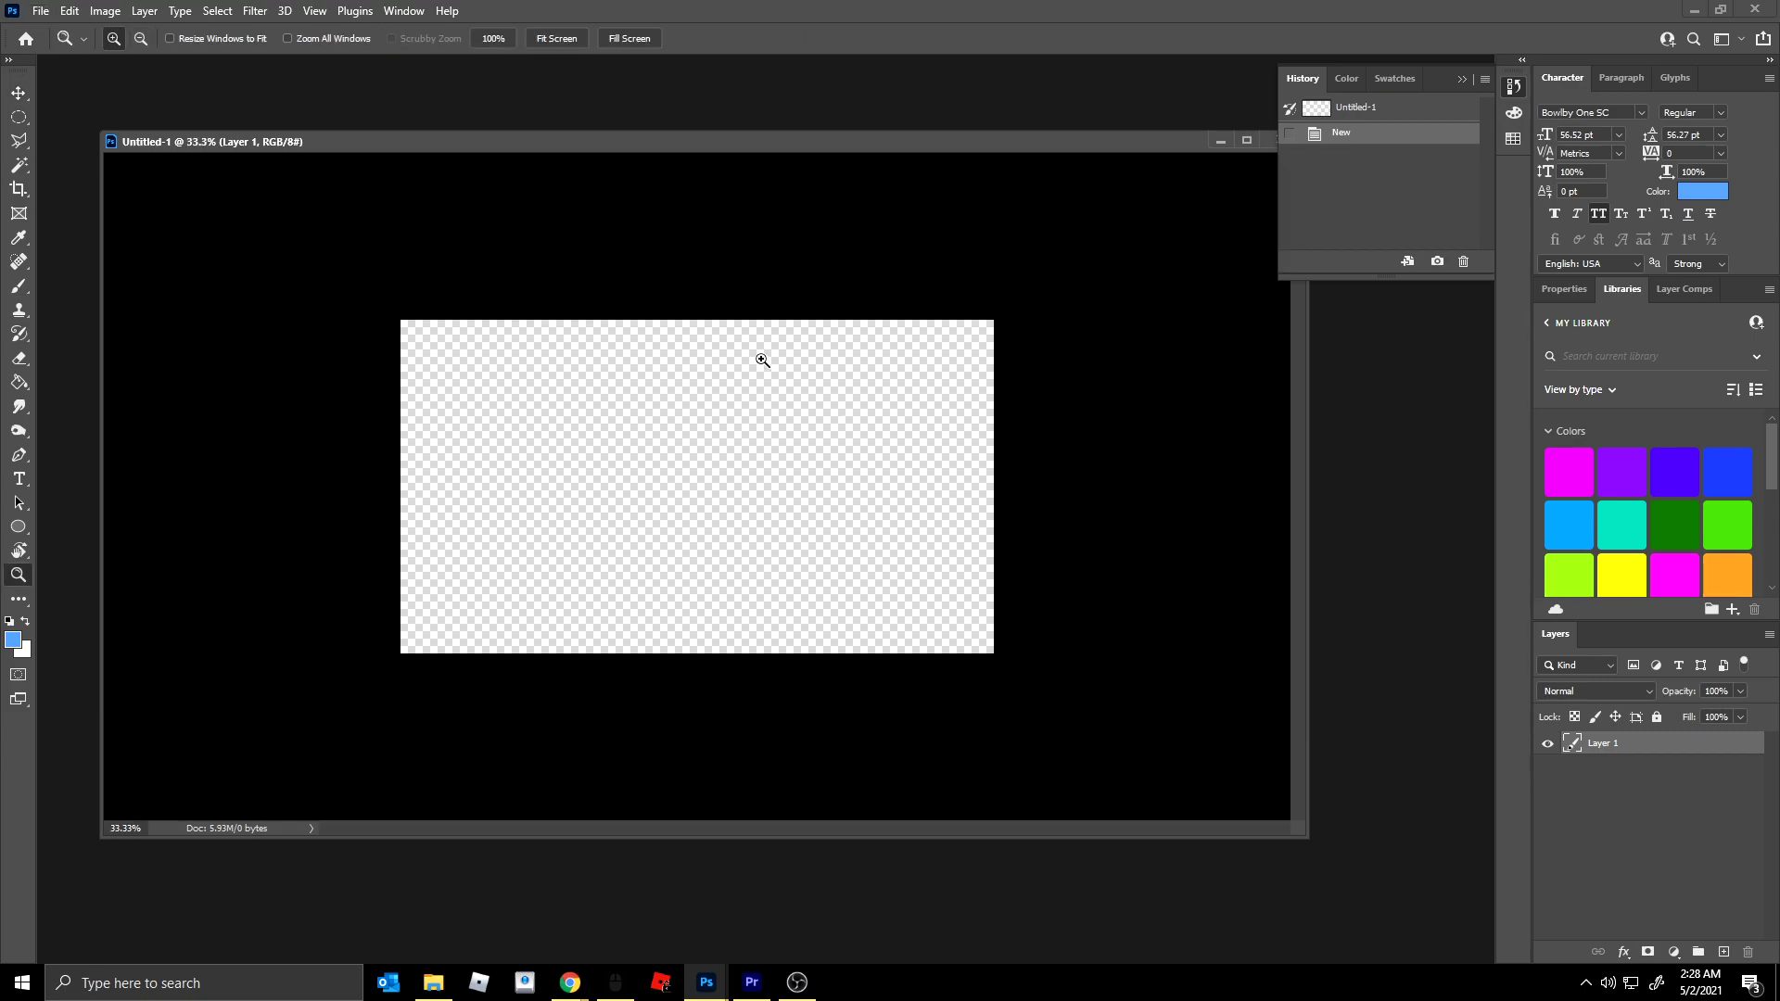
left_click(654, 465)
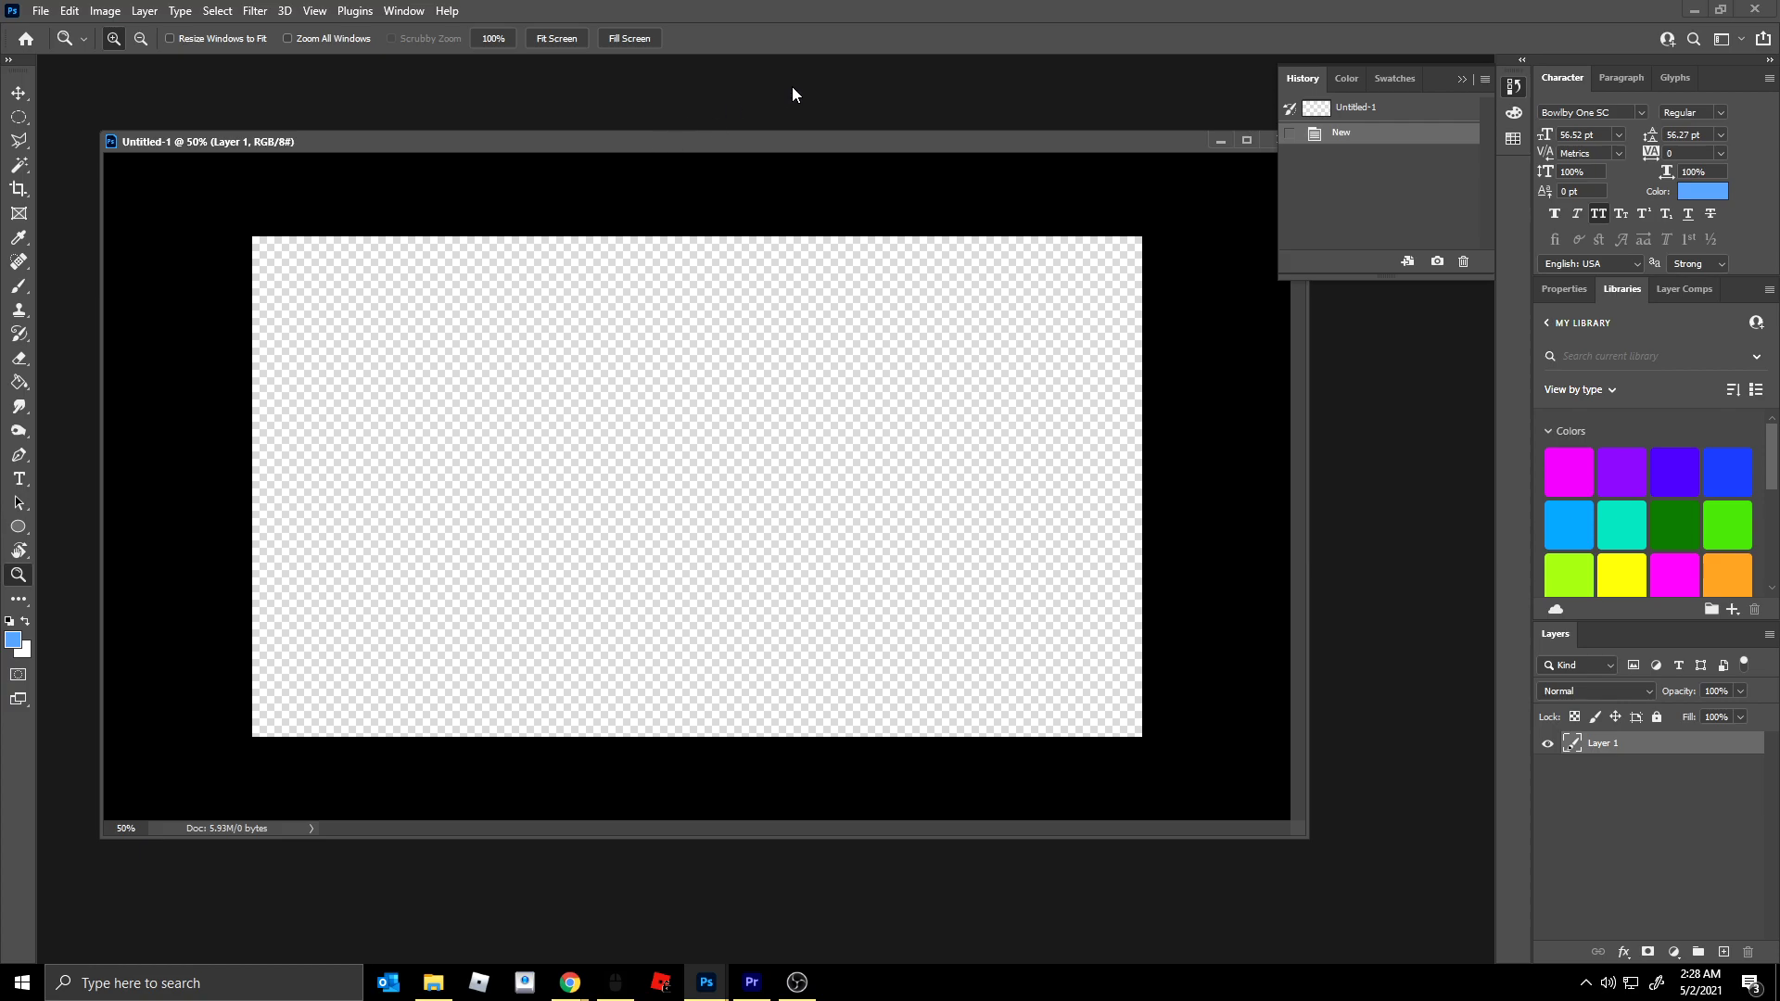
- Open the Slime King screenshot, copy the whole image and paste it into the blank 1920 by 1080 document
left_click_drag(743, 141, 729, 197)
double_click(842, 844)
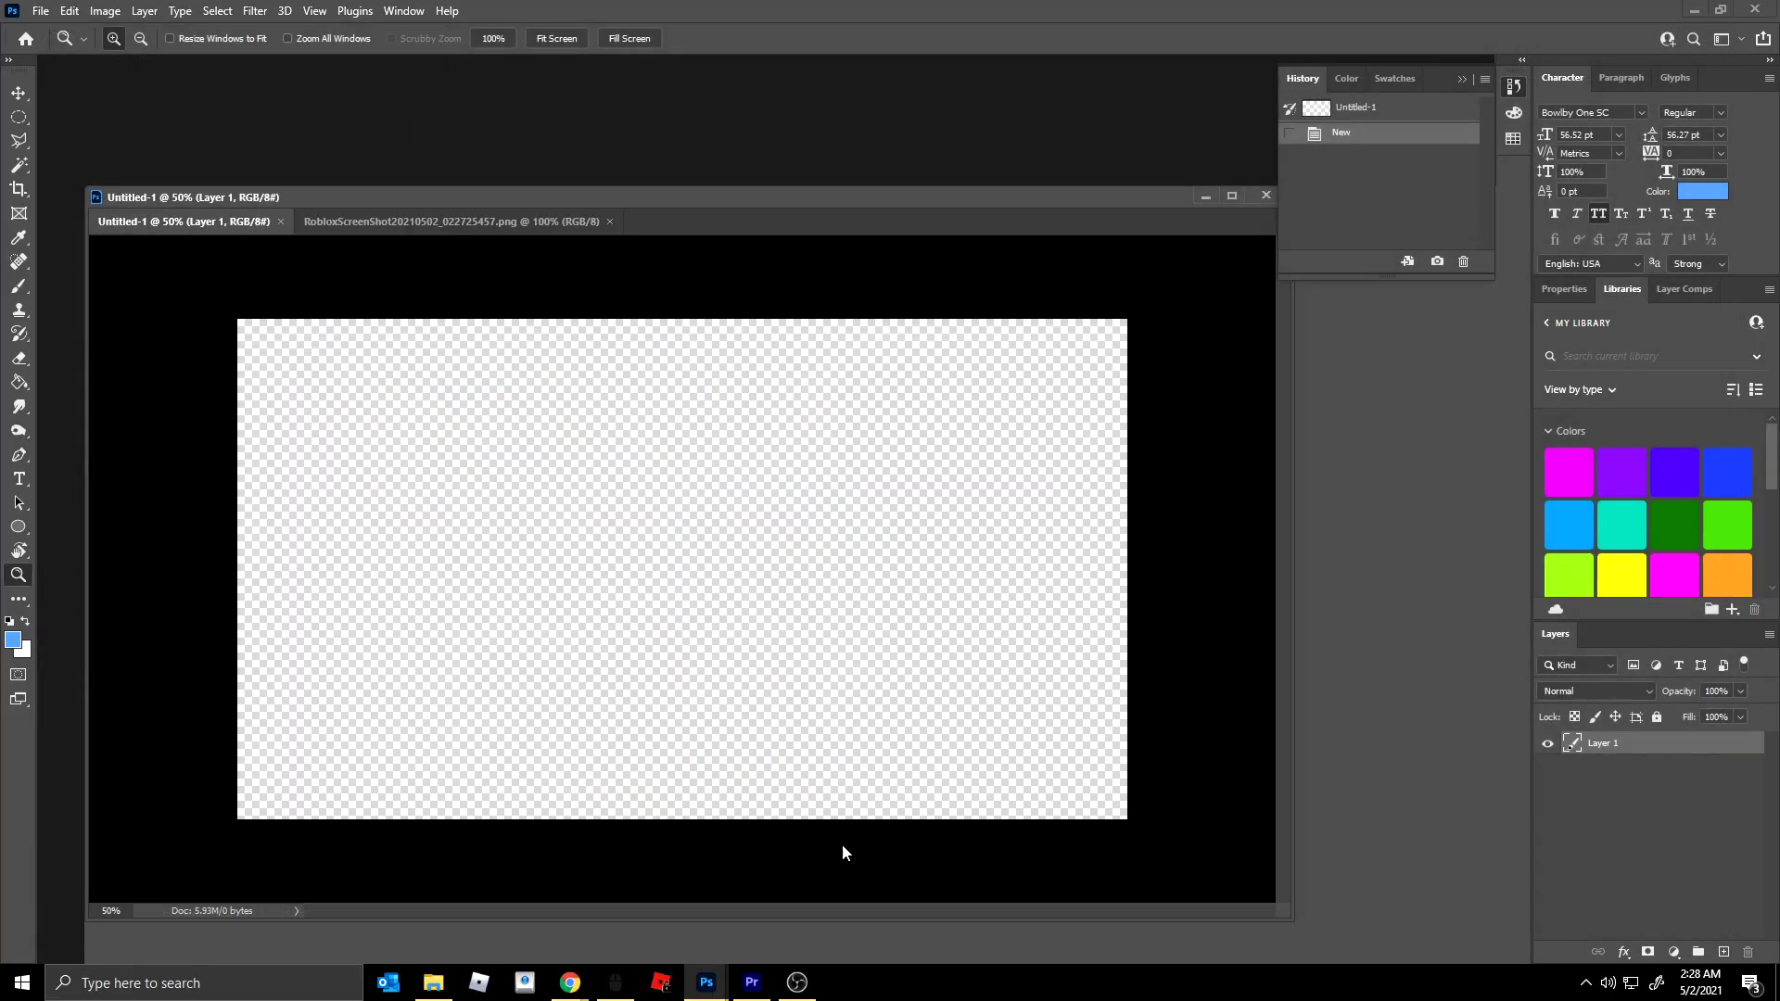
key("ctrl+a")
key("ctrl+c")
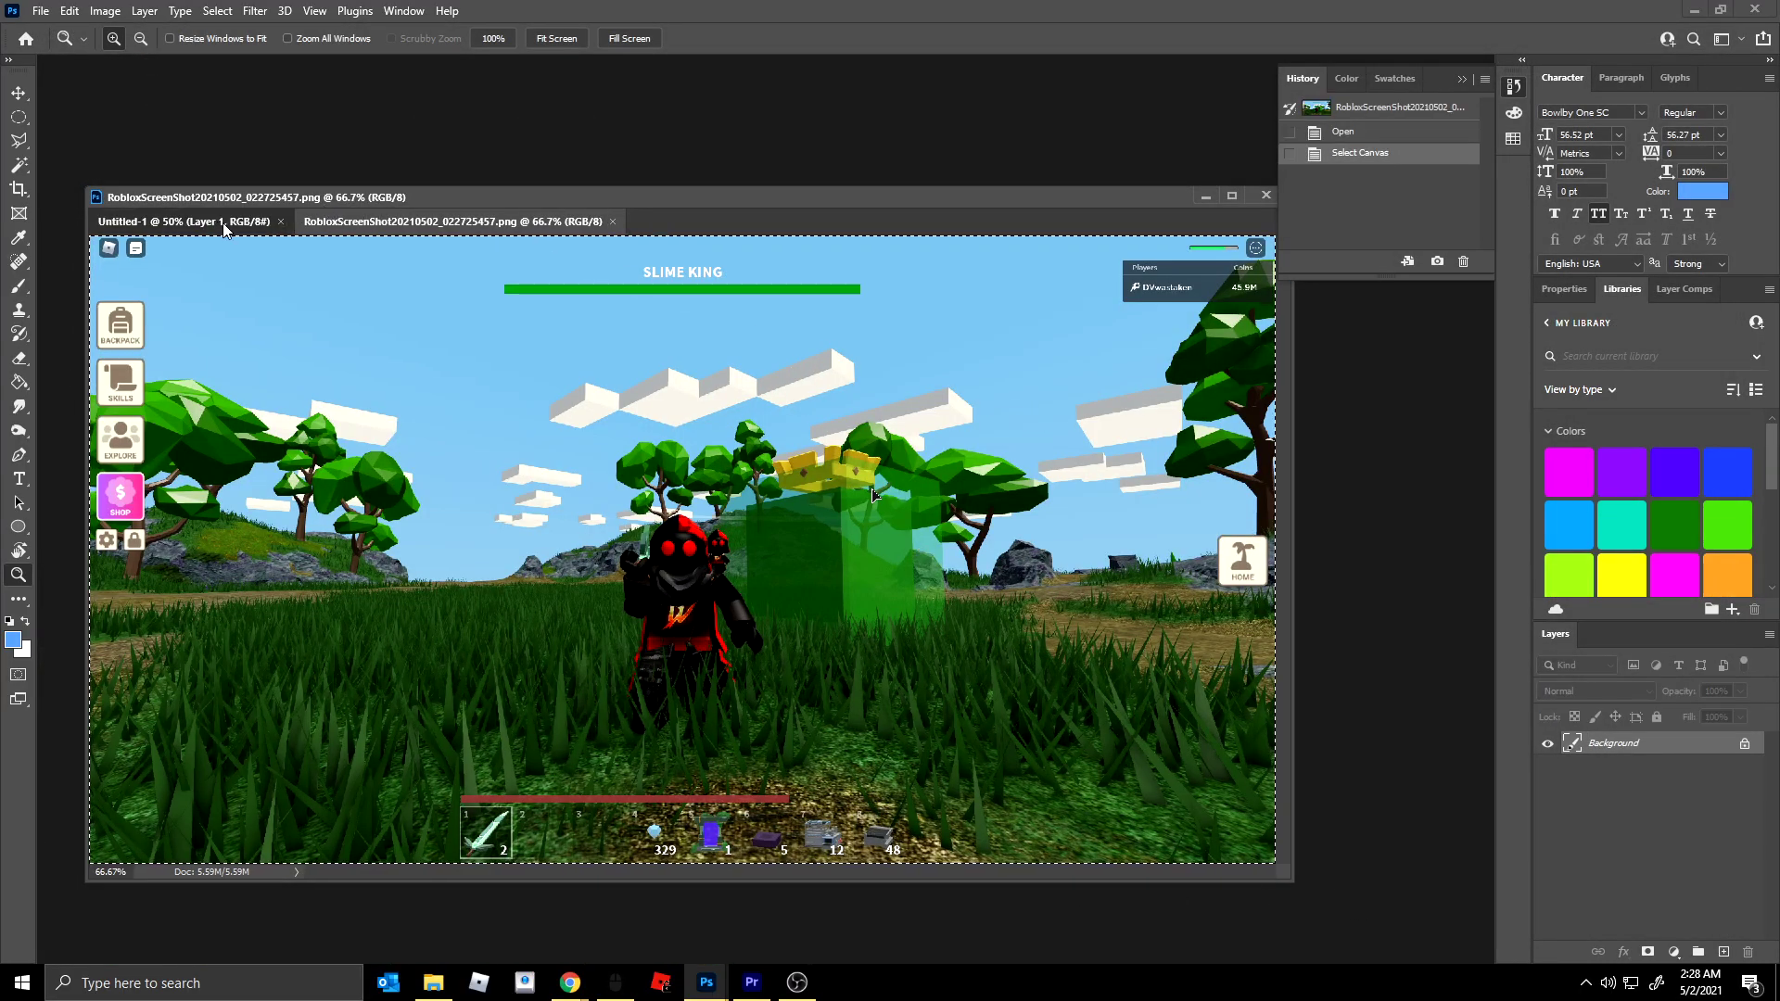
key("ctrl+Tab")
key("ctrl+v")
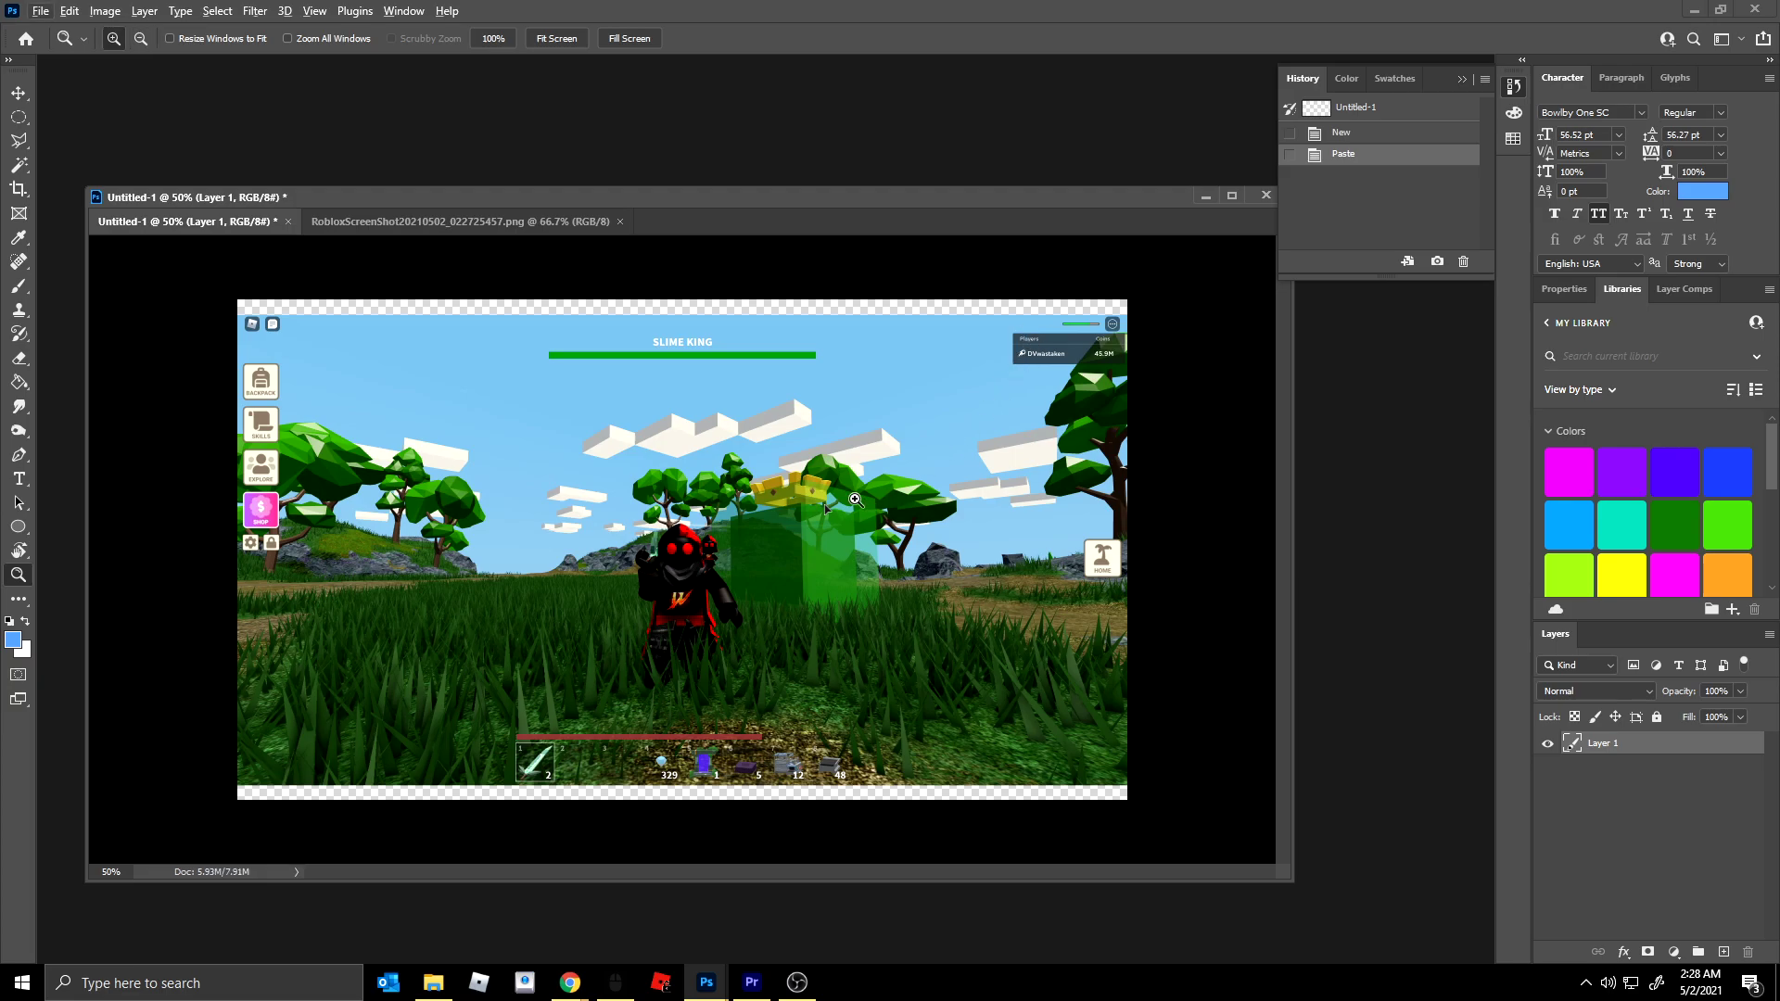
- Swap the foreground and background colors, making white the foreground color
left_click(854, 500, "alt")
key("v")
key("z")
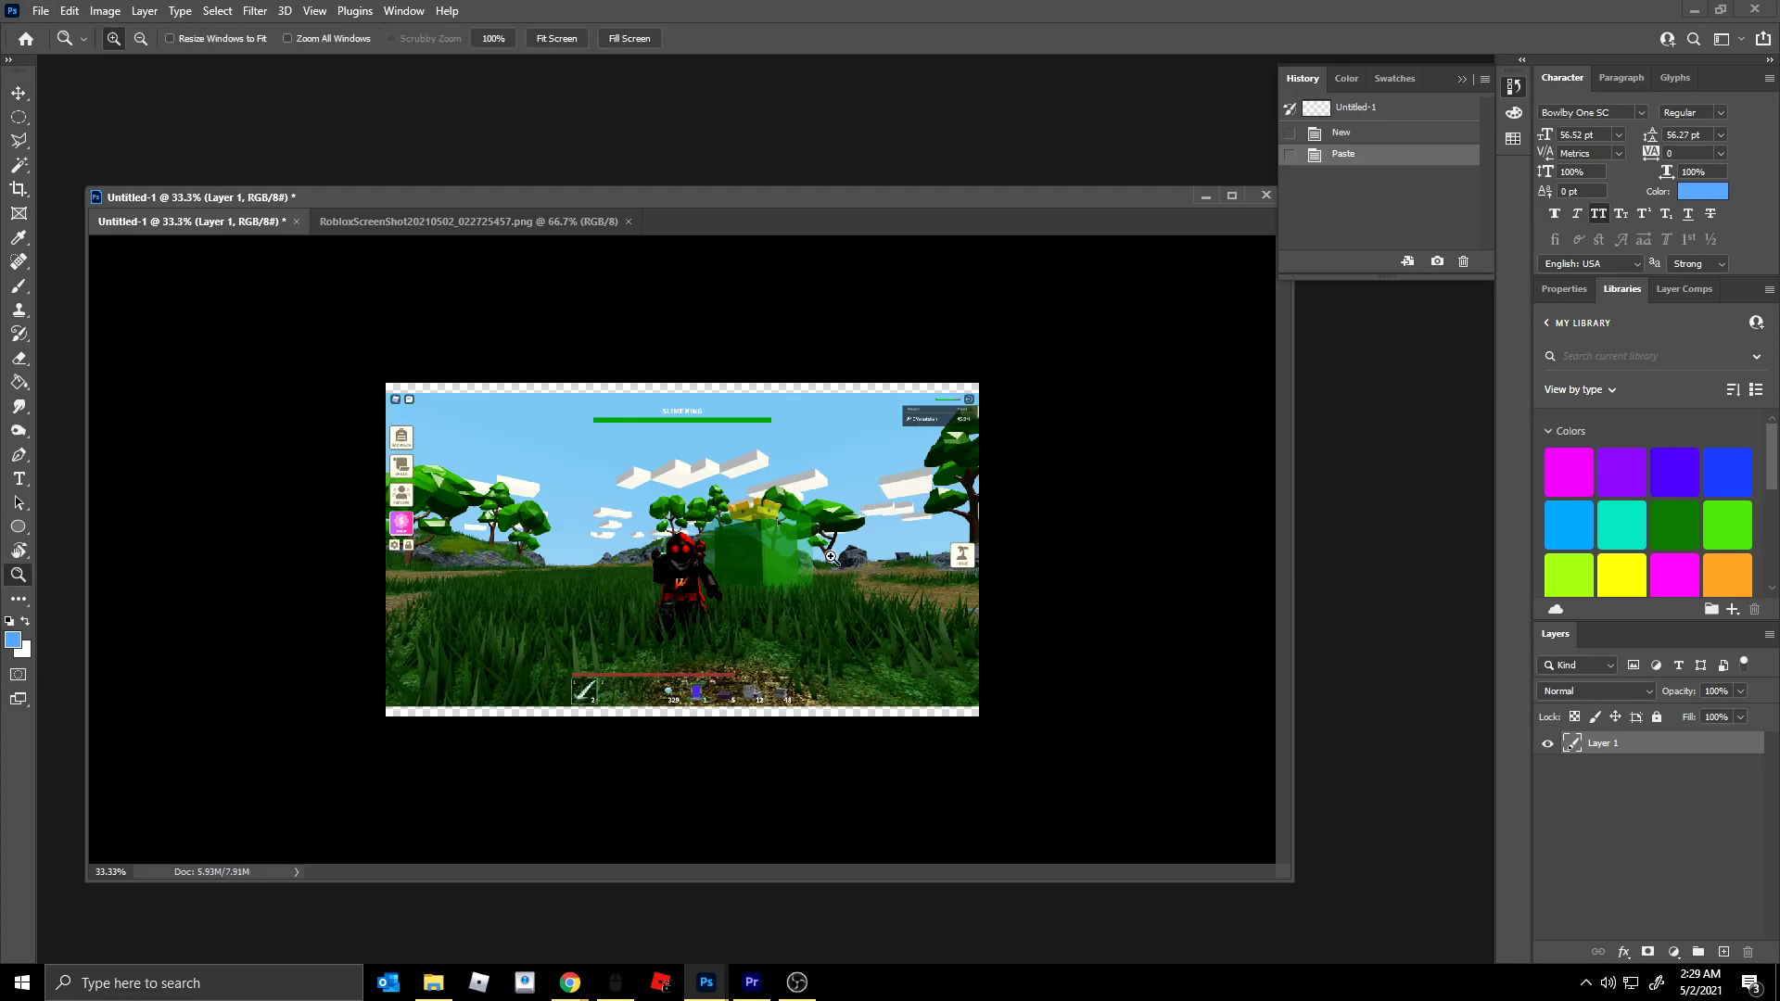
left_click(816, 547)
key("v")
key("z")
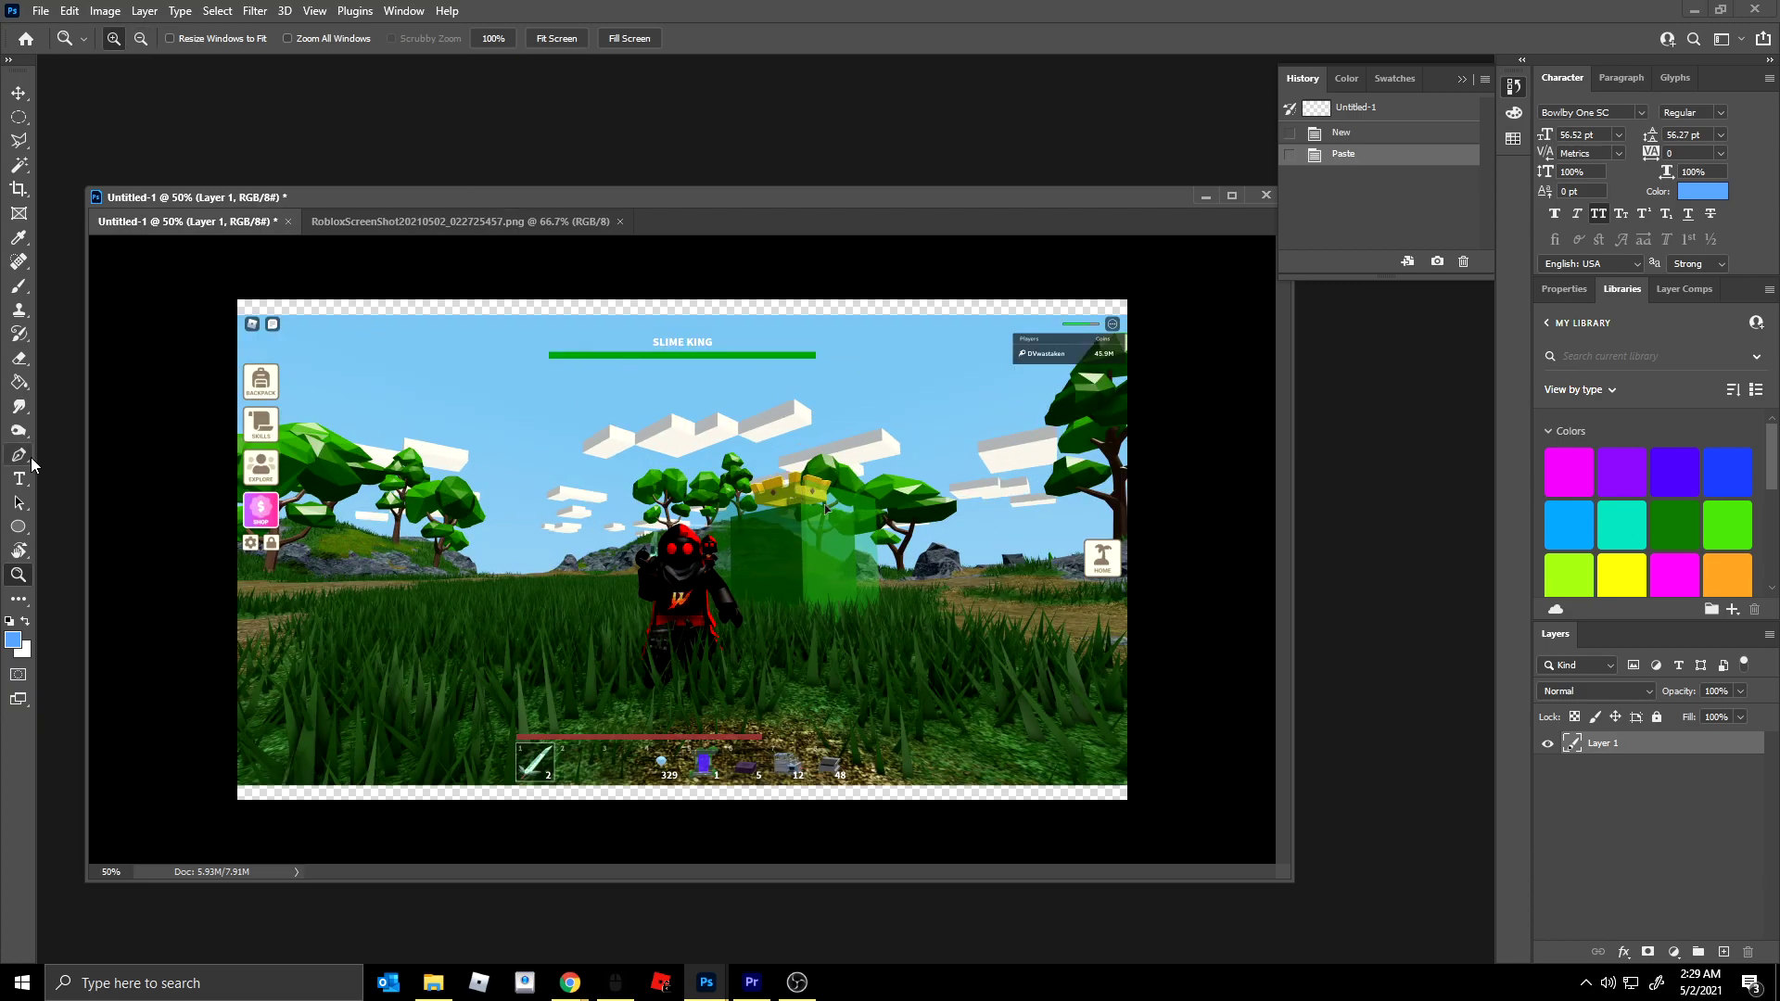
left_click(26, 621)
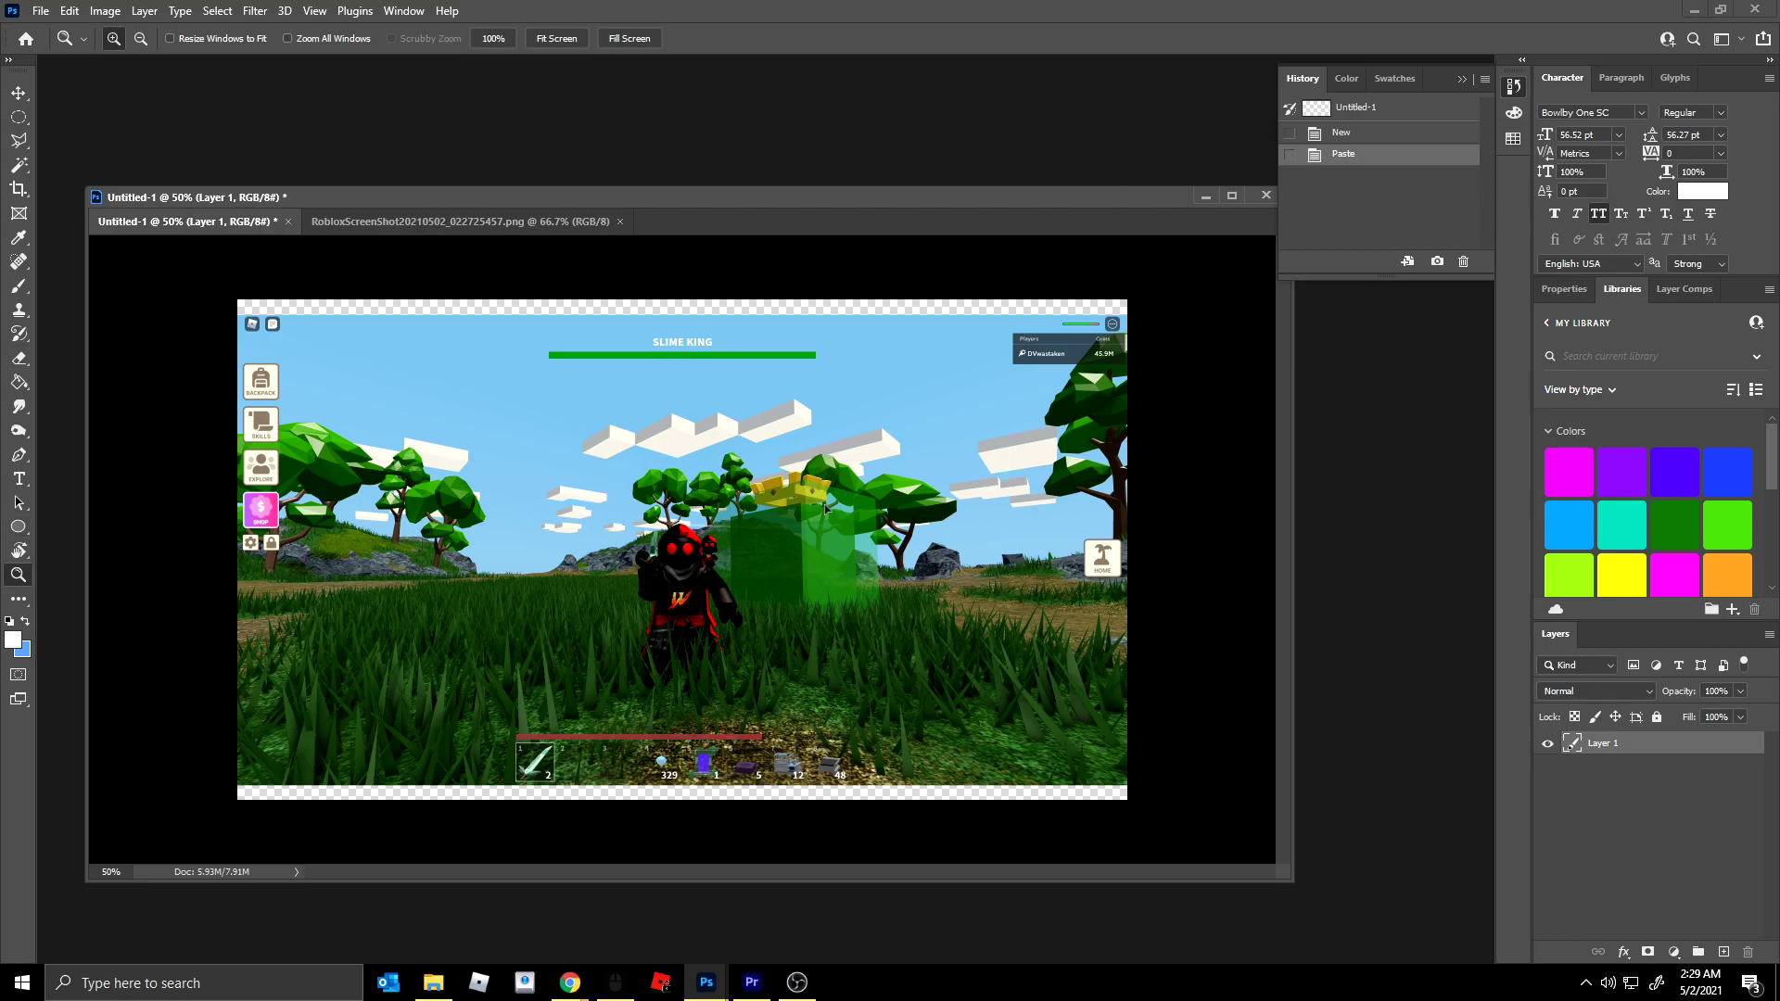
- Switch to Google Fonts in the browser and look over the list of font families
key("alt+Tab")
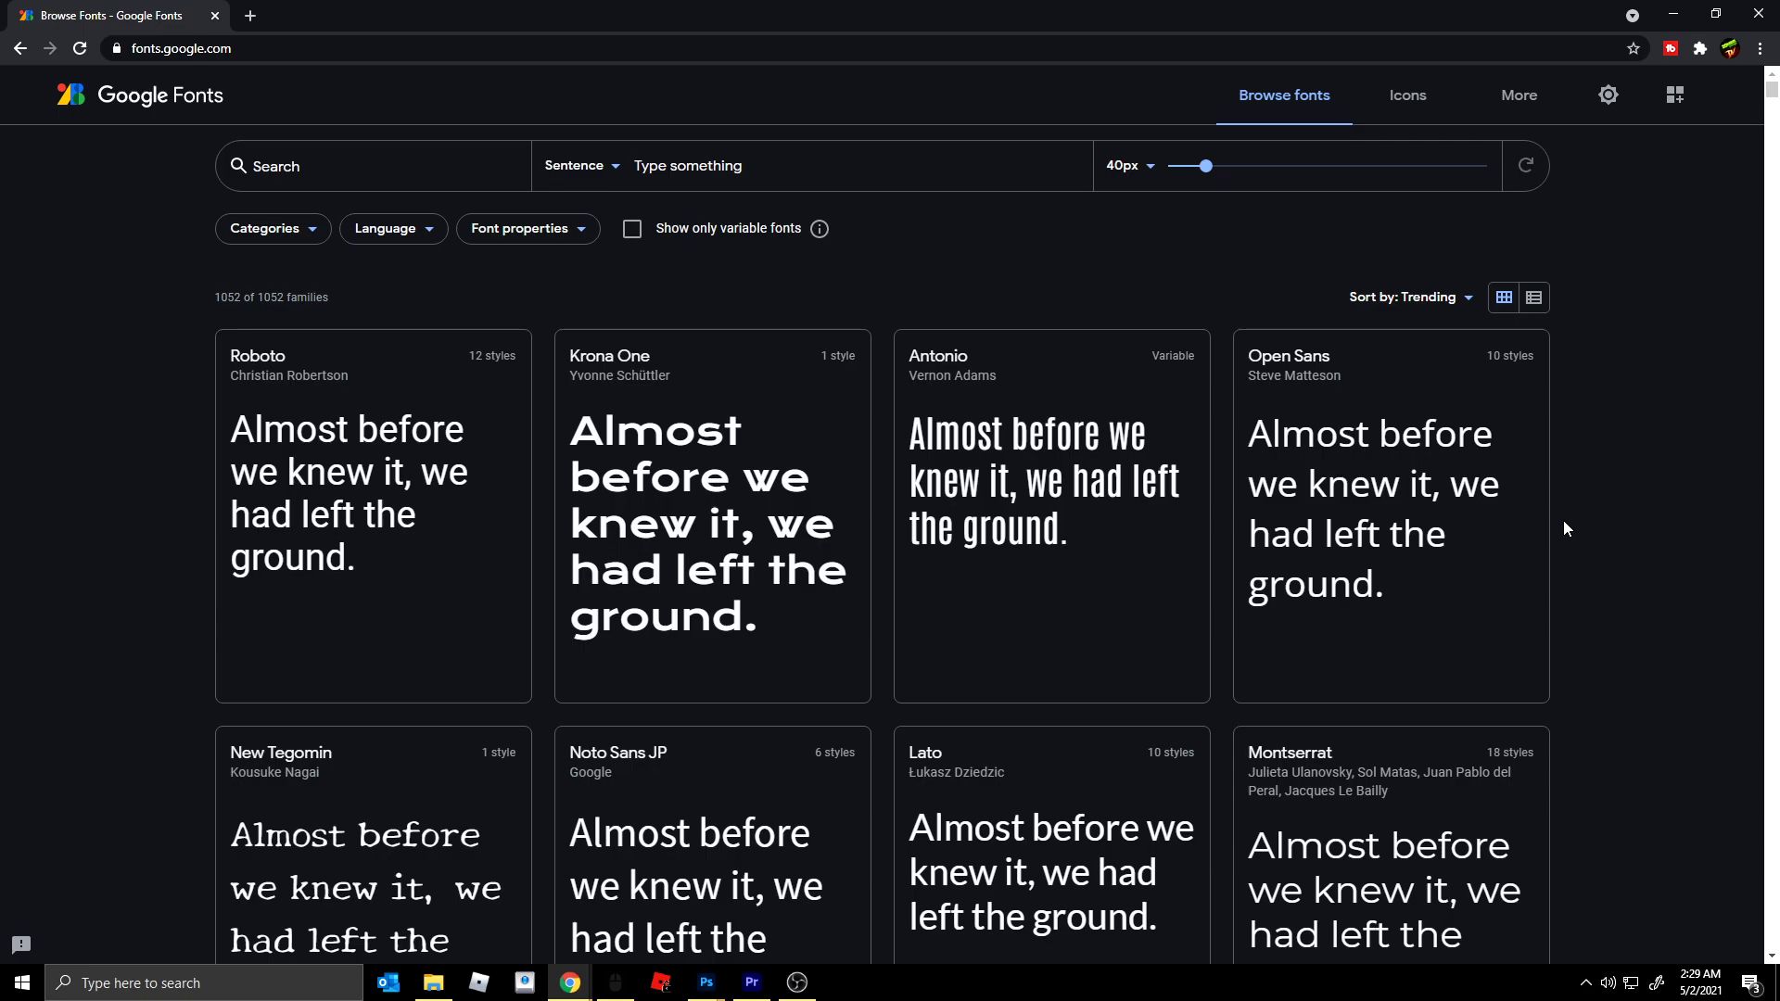
scroll(1563, 520, "down", 4)
scroll(1587, 512, "up", 4)
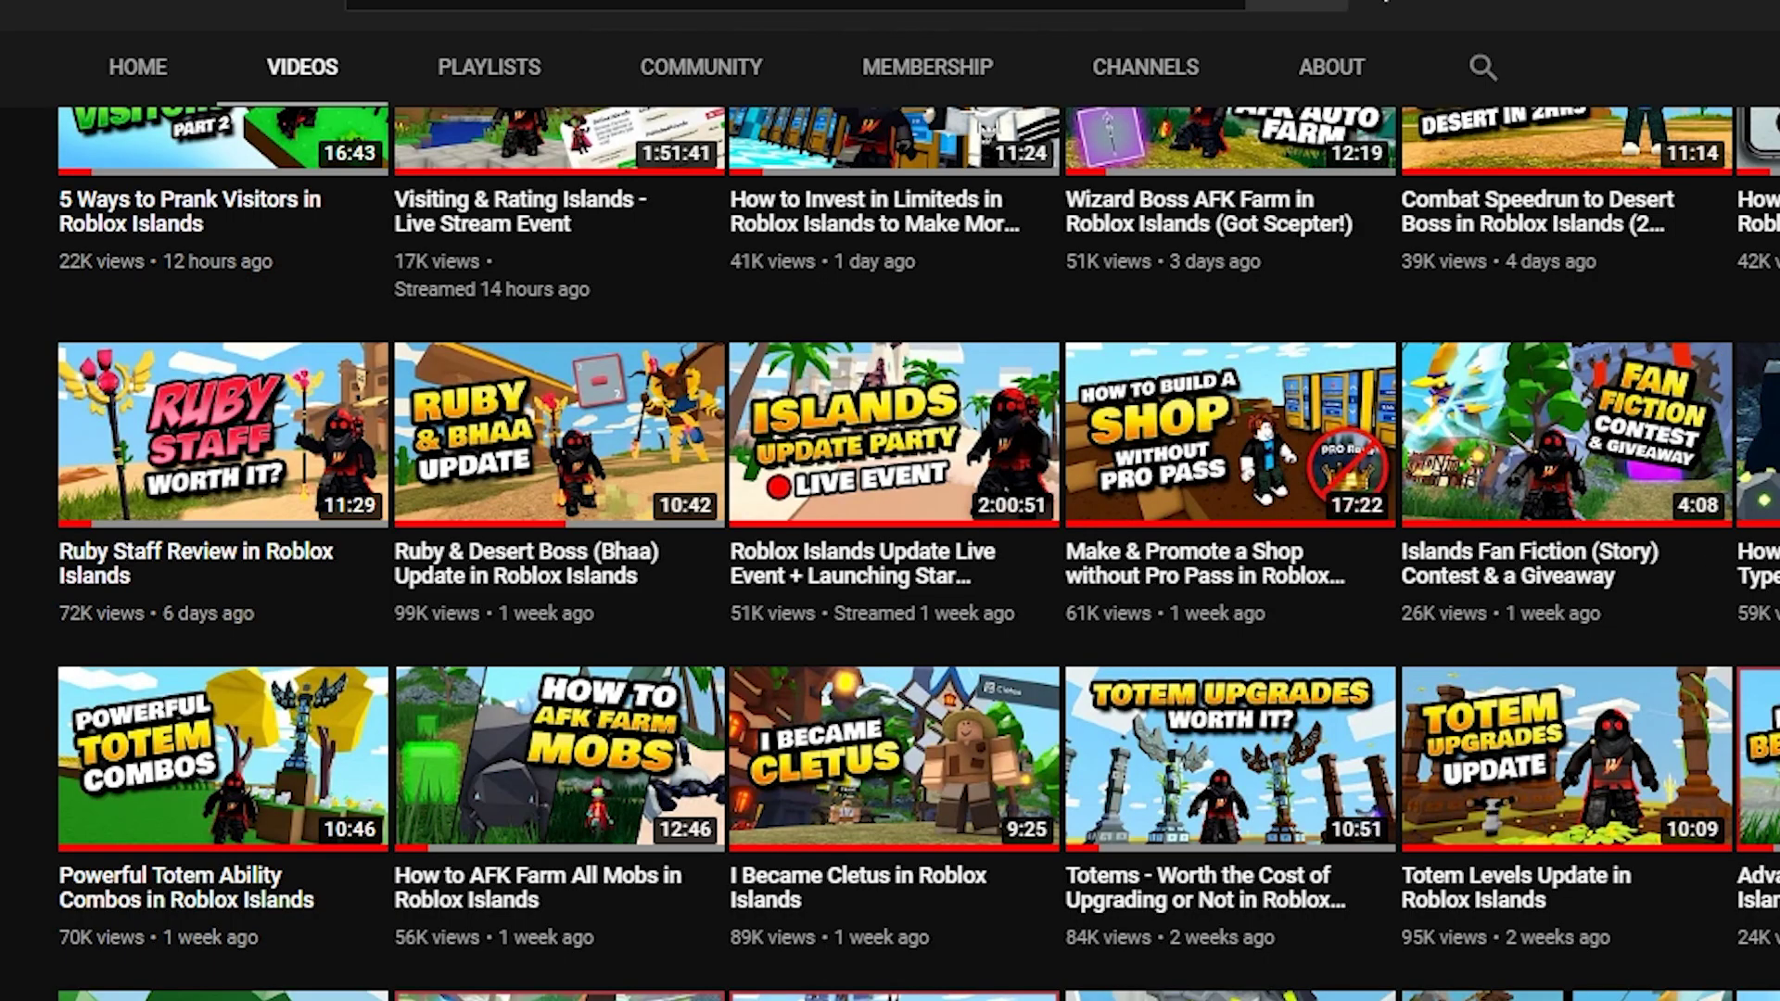
- Examine the title lettering and font styles used on the channel's existing video thumbnails
scroll(1771, 533, "up", 3)
scroll(1771, 534, "up", 3)
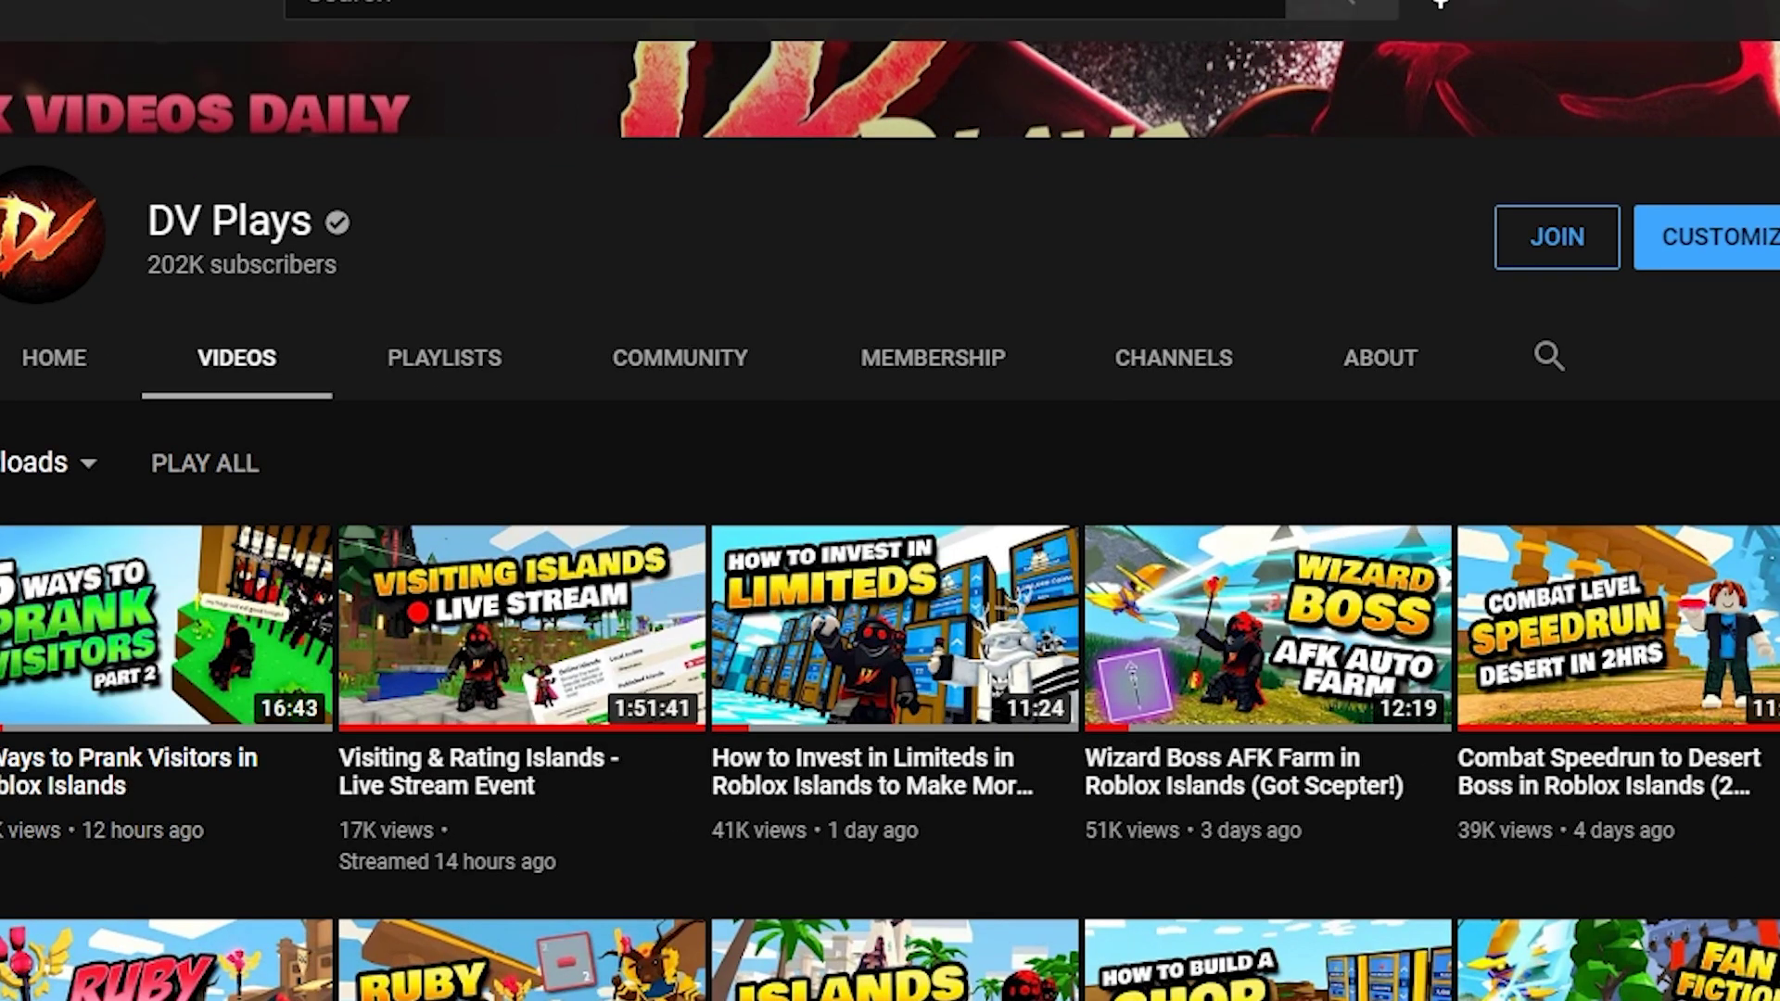
scroll(890, 519, "down", 8)
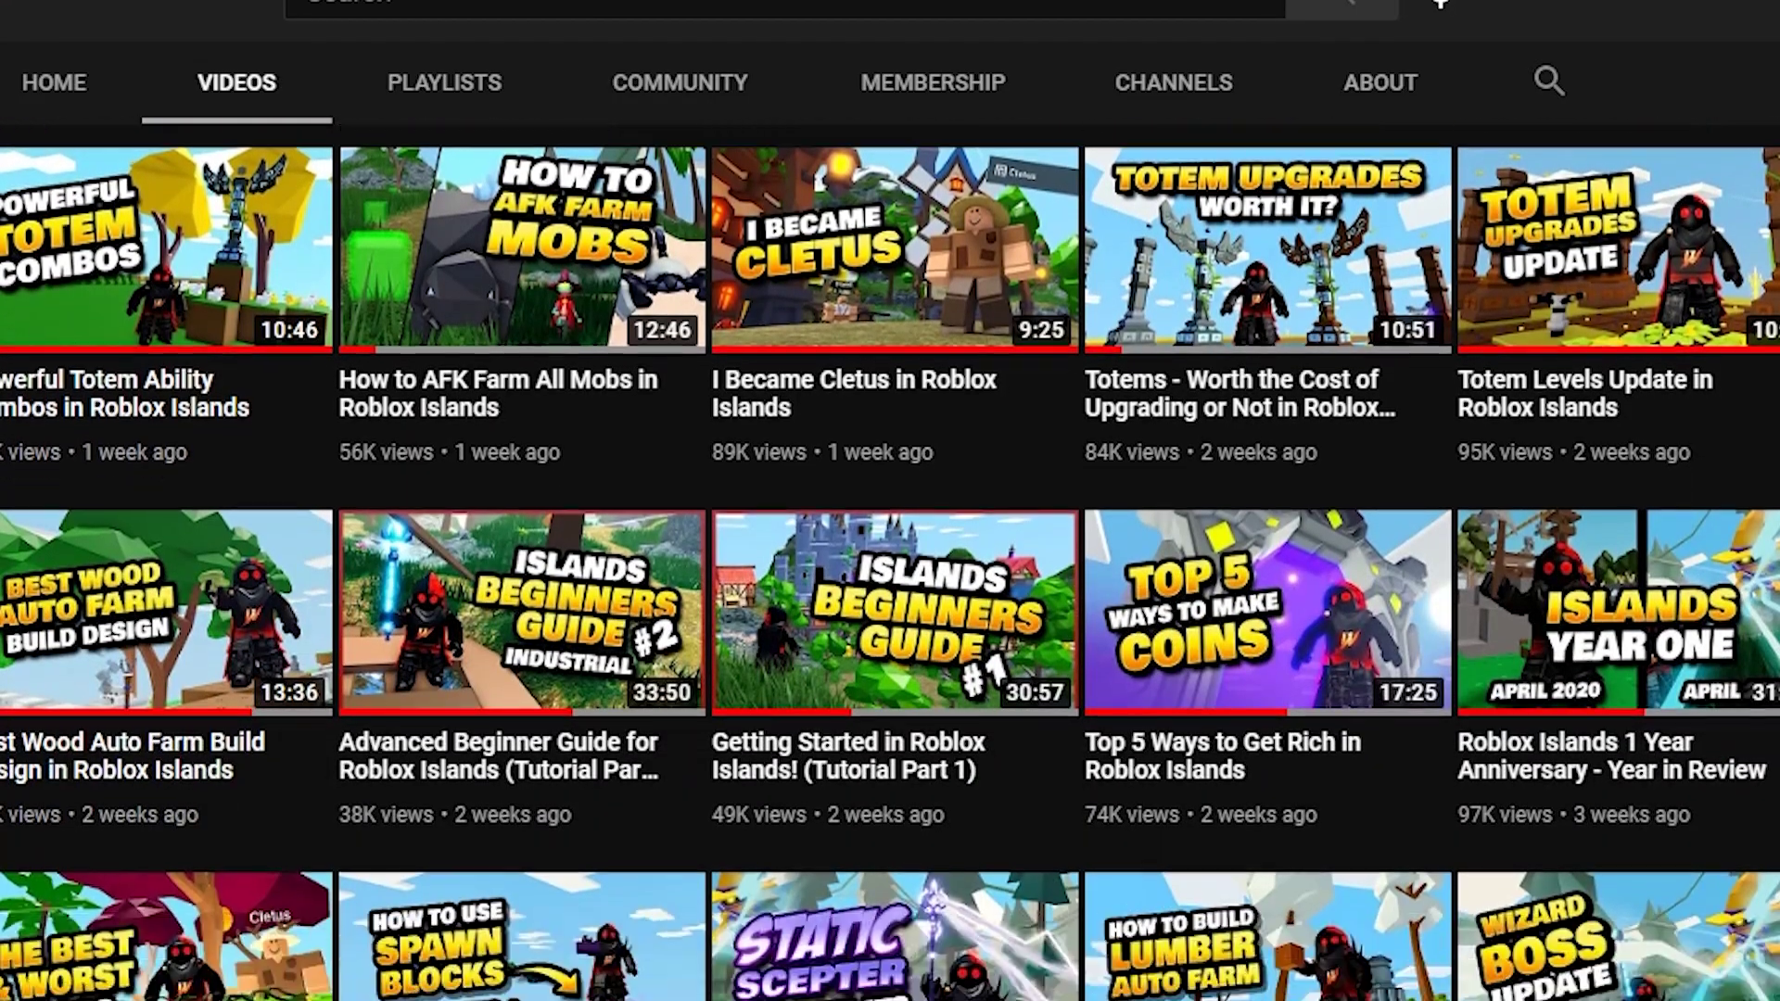
scroll(890, 557, "down", 7)
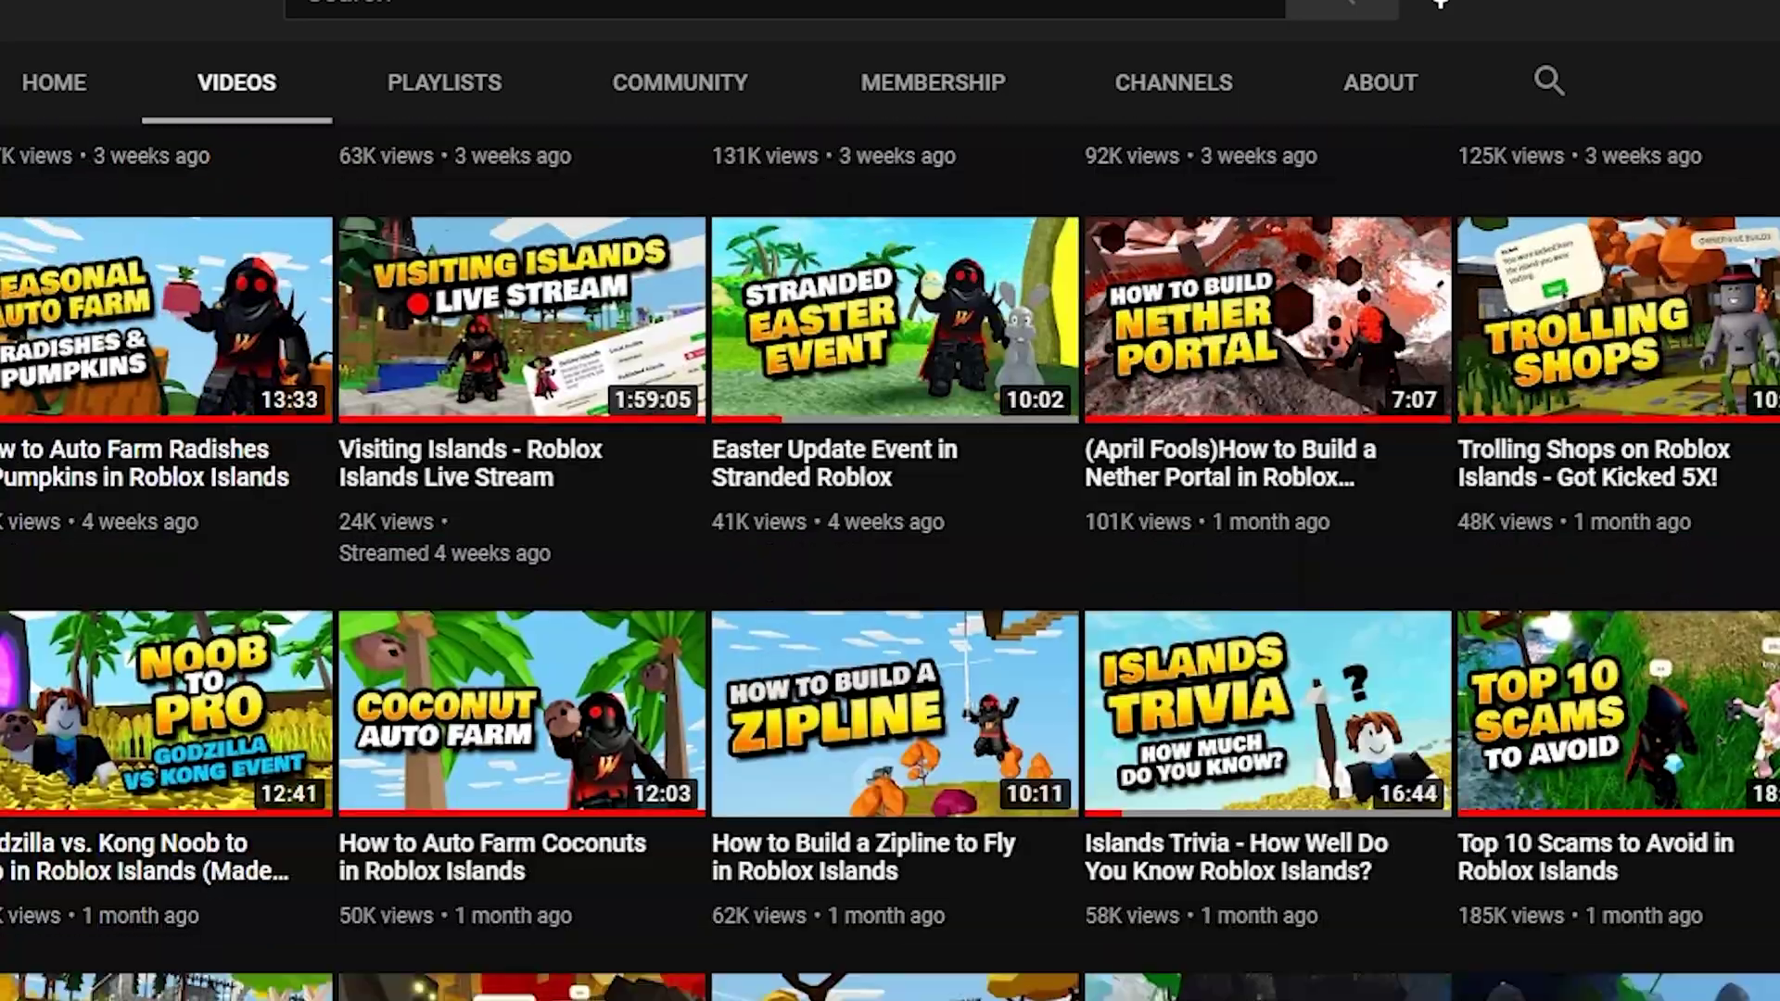
scroll(890, 556, "down", 3)
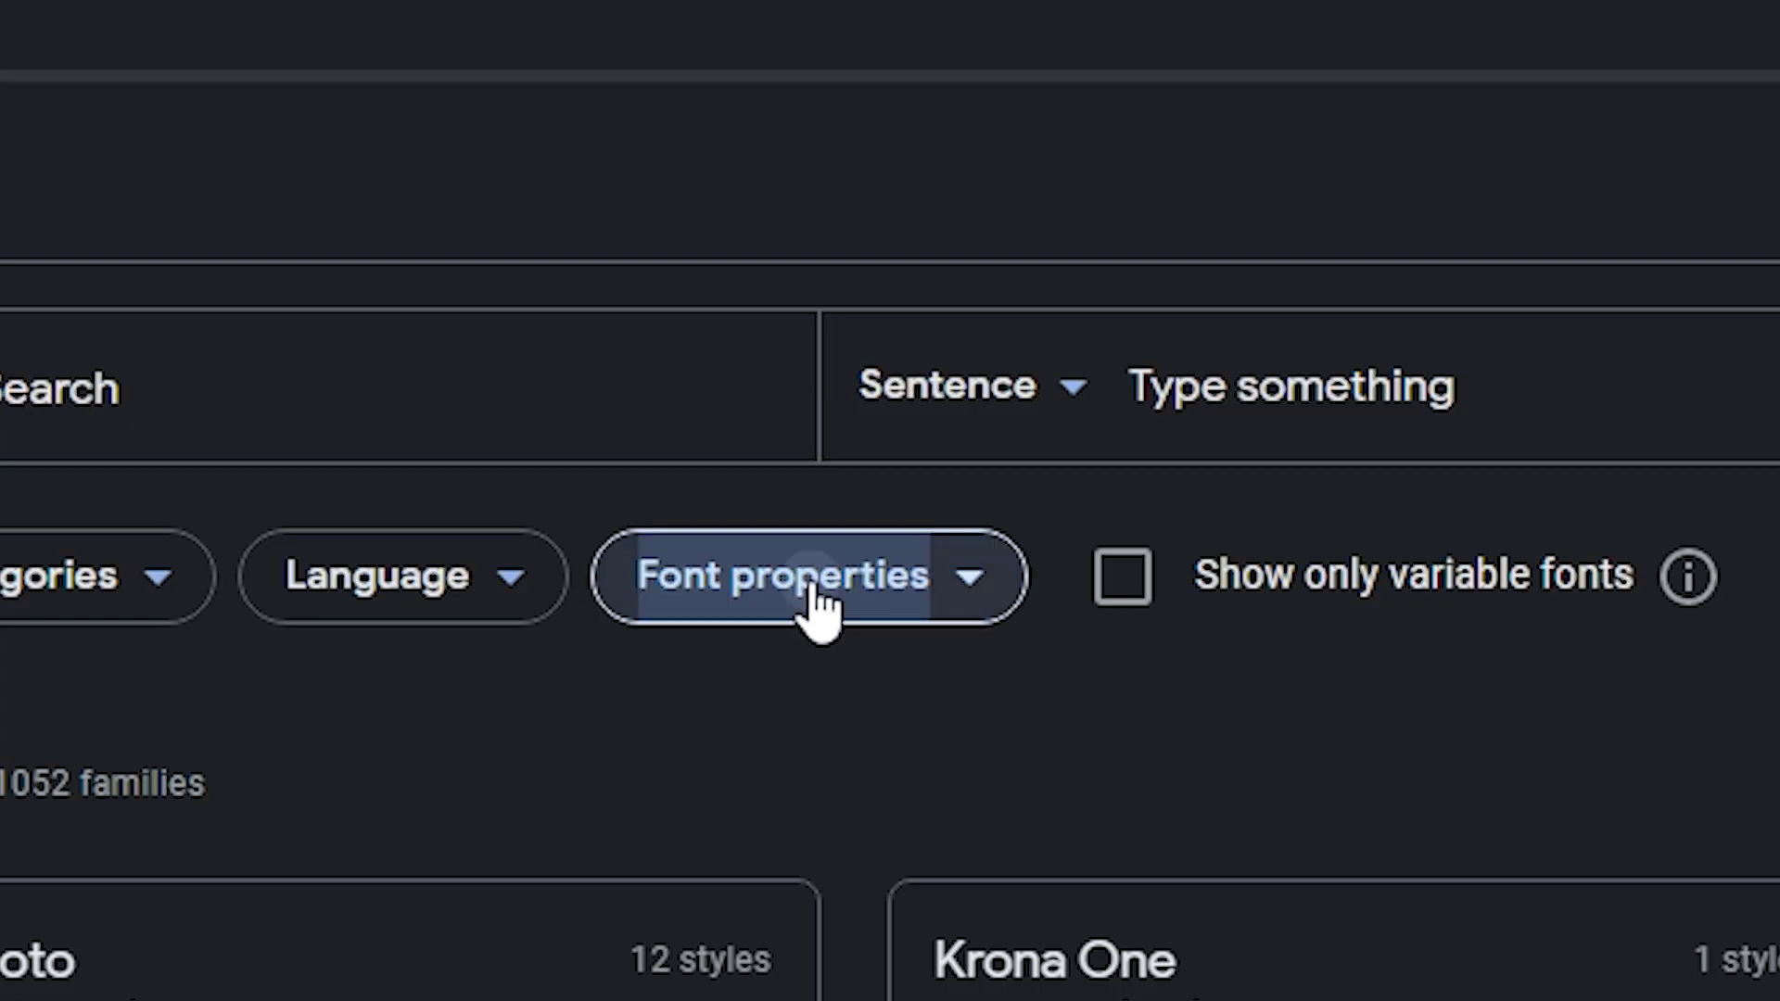
- Filter the Google Fonts list by thickness, setting it to about three quarters of the range for heavy fonts
left_click(528, 230)
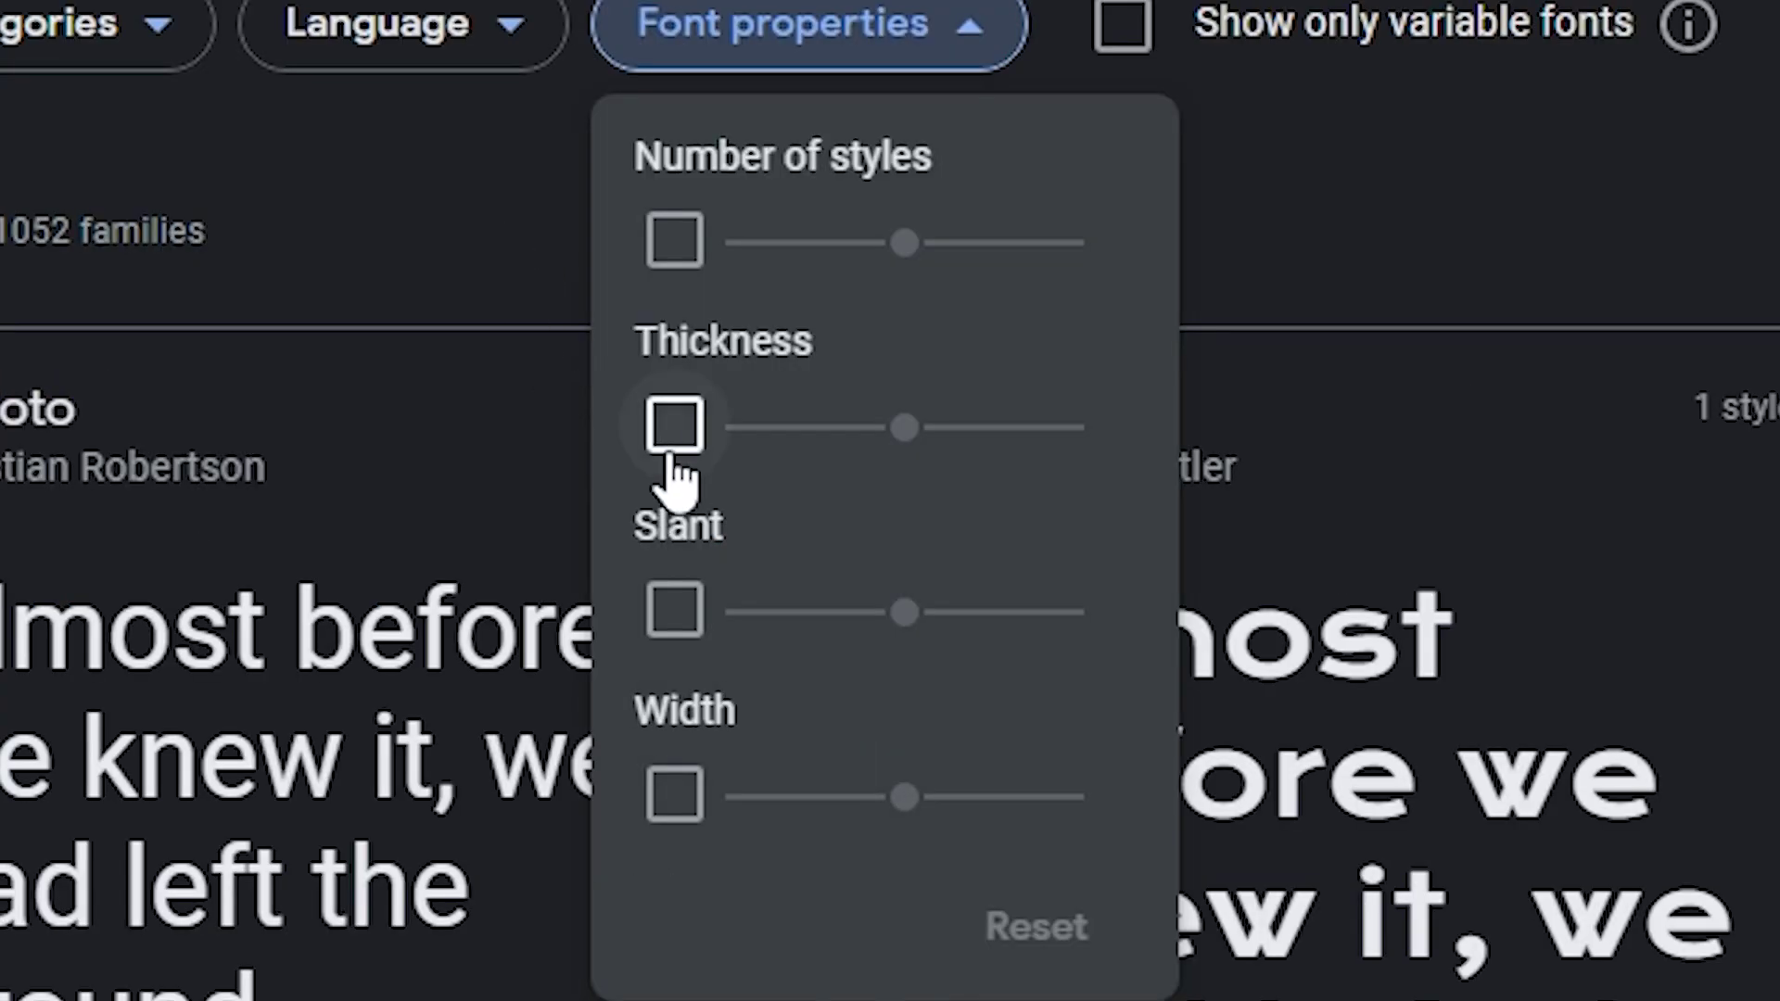
left_click(674, 427)
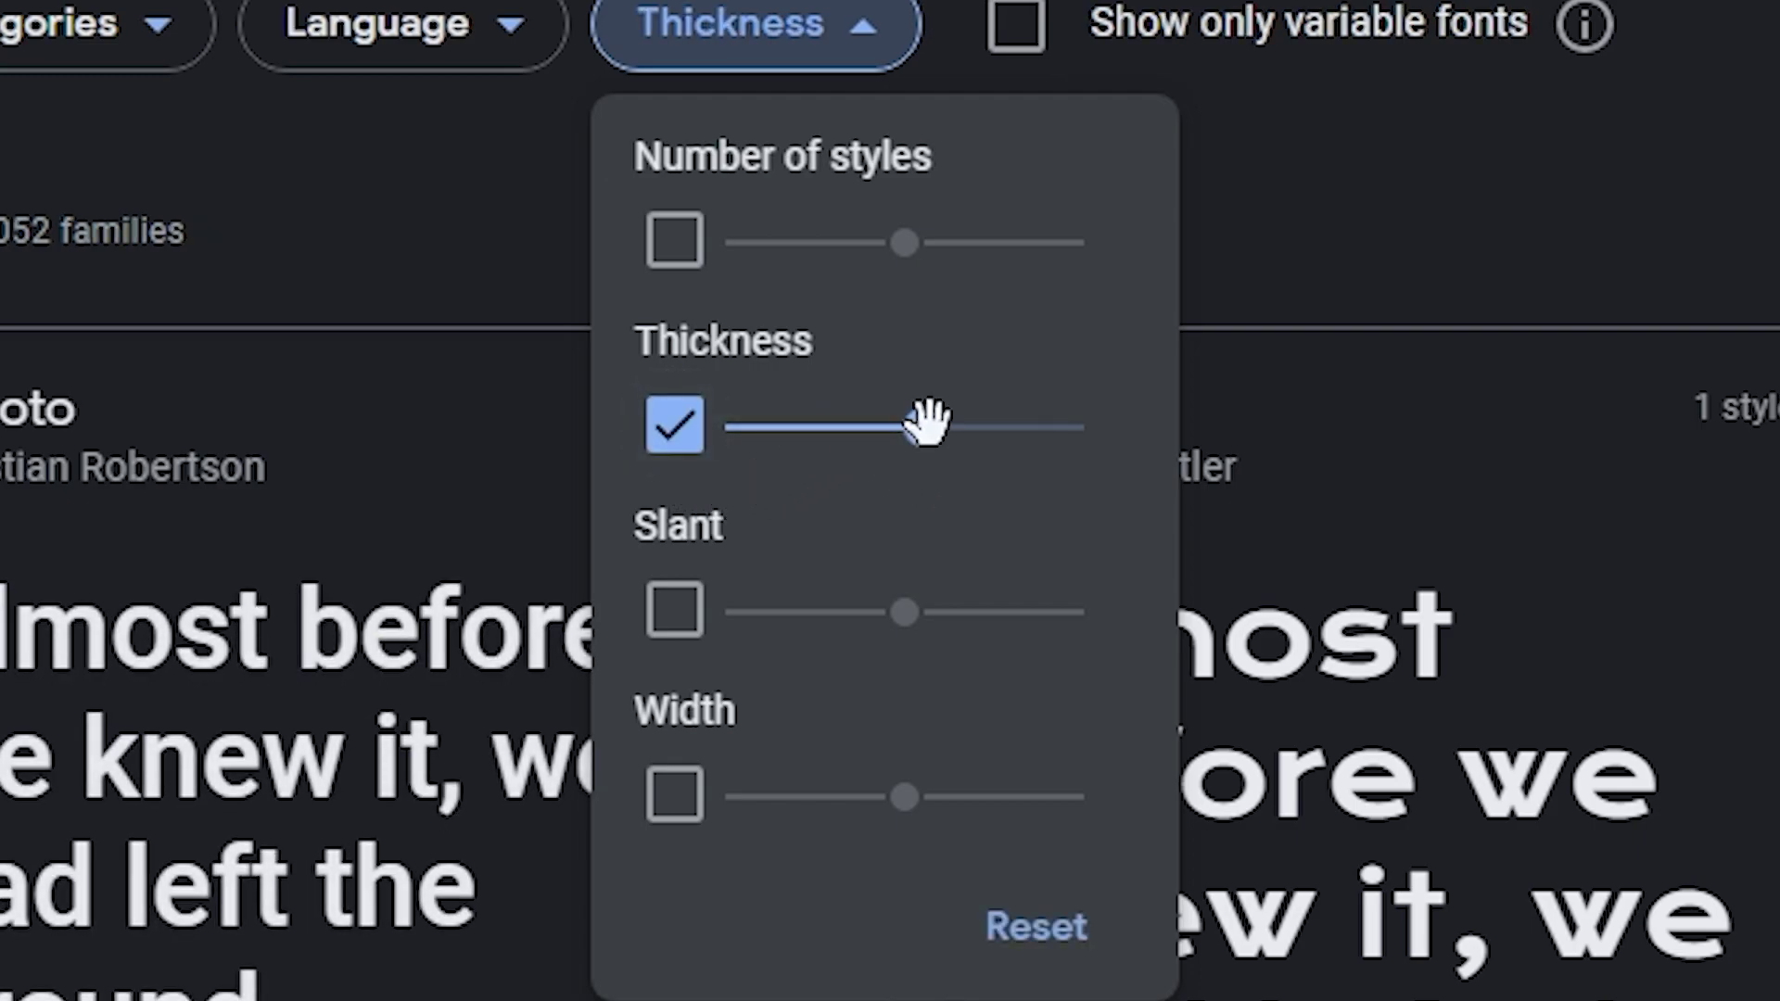
left_click_drag(923, 428, 997, 427)
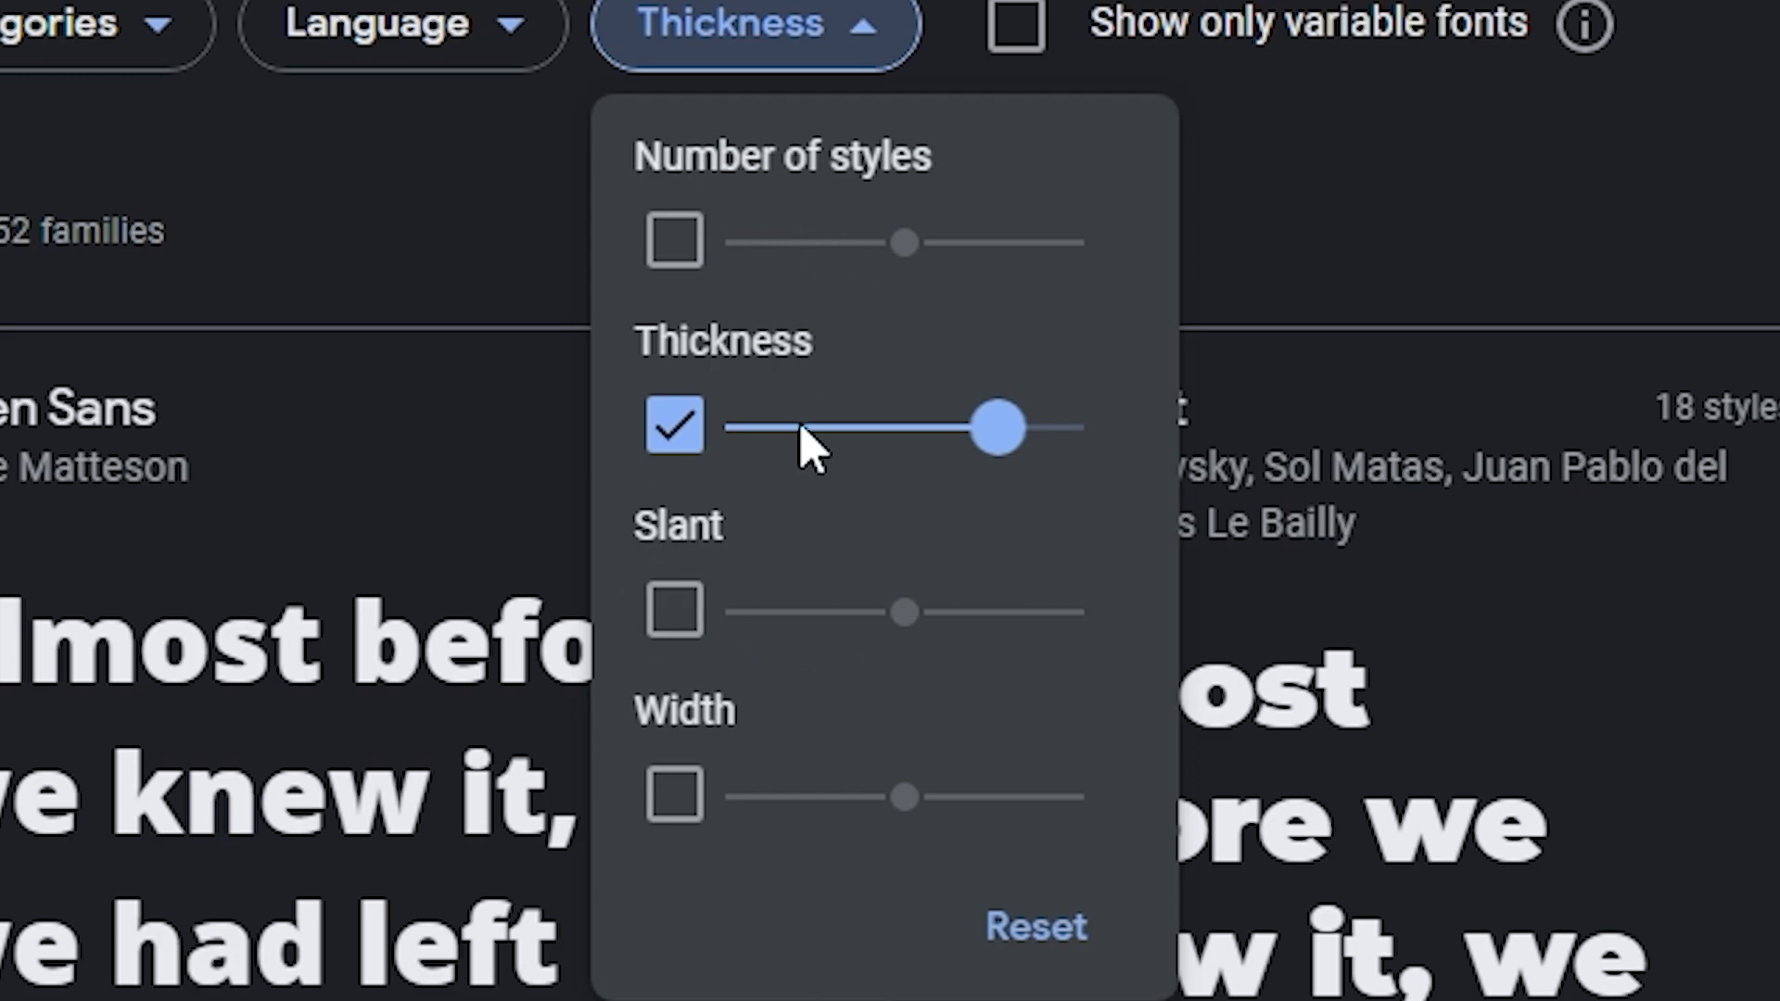
left_click(688, 820)
mouse_move(914, 798)
left_mouse_down()
mouse_move(1087, 793)
mouse_move(881, 791)
left_mouse_up()
left_click(674, 816)
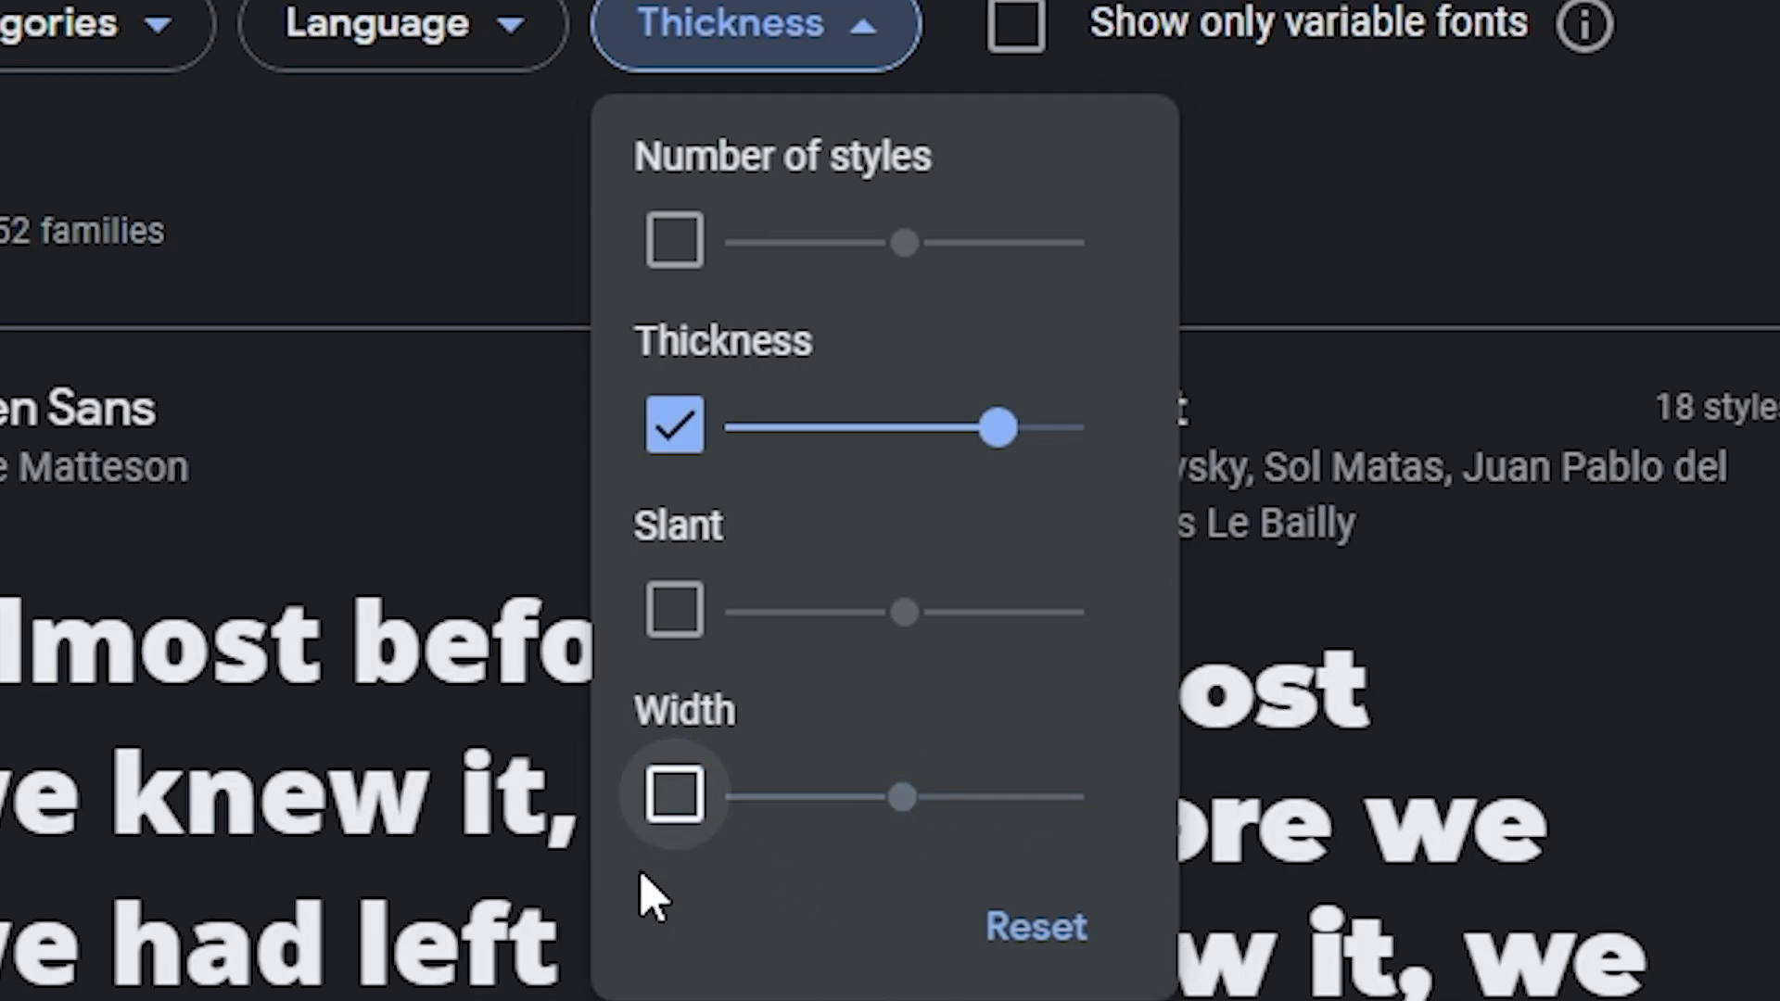
- Close the font properties options and browse the thick font families
left_click(458, 996)
scroll(455, 984, "down", 5)
scroll(456, 983, "up", 5)
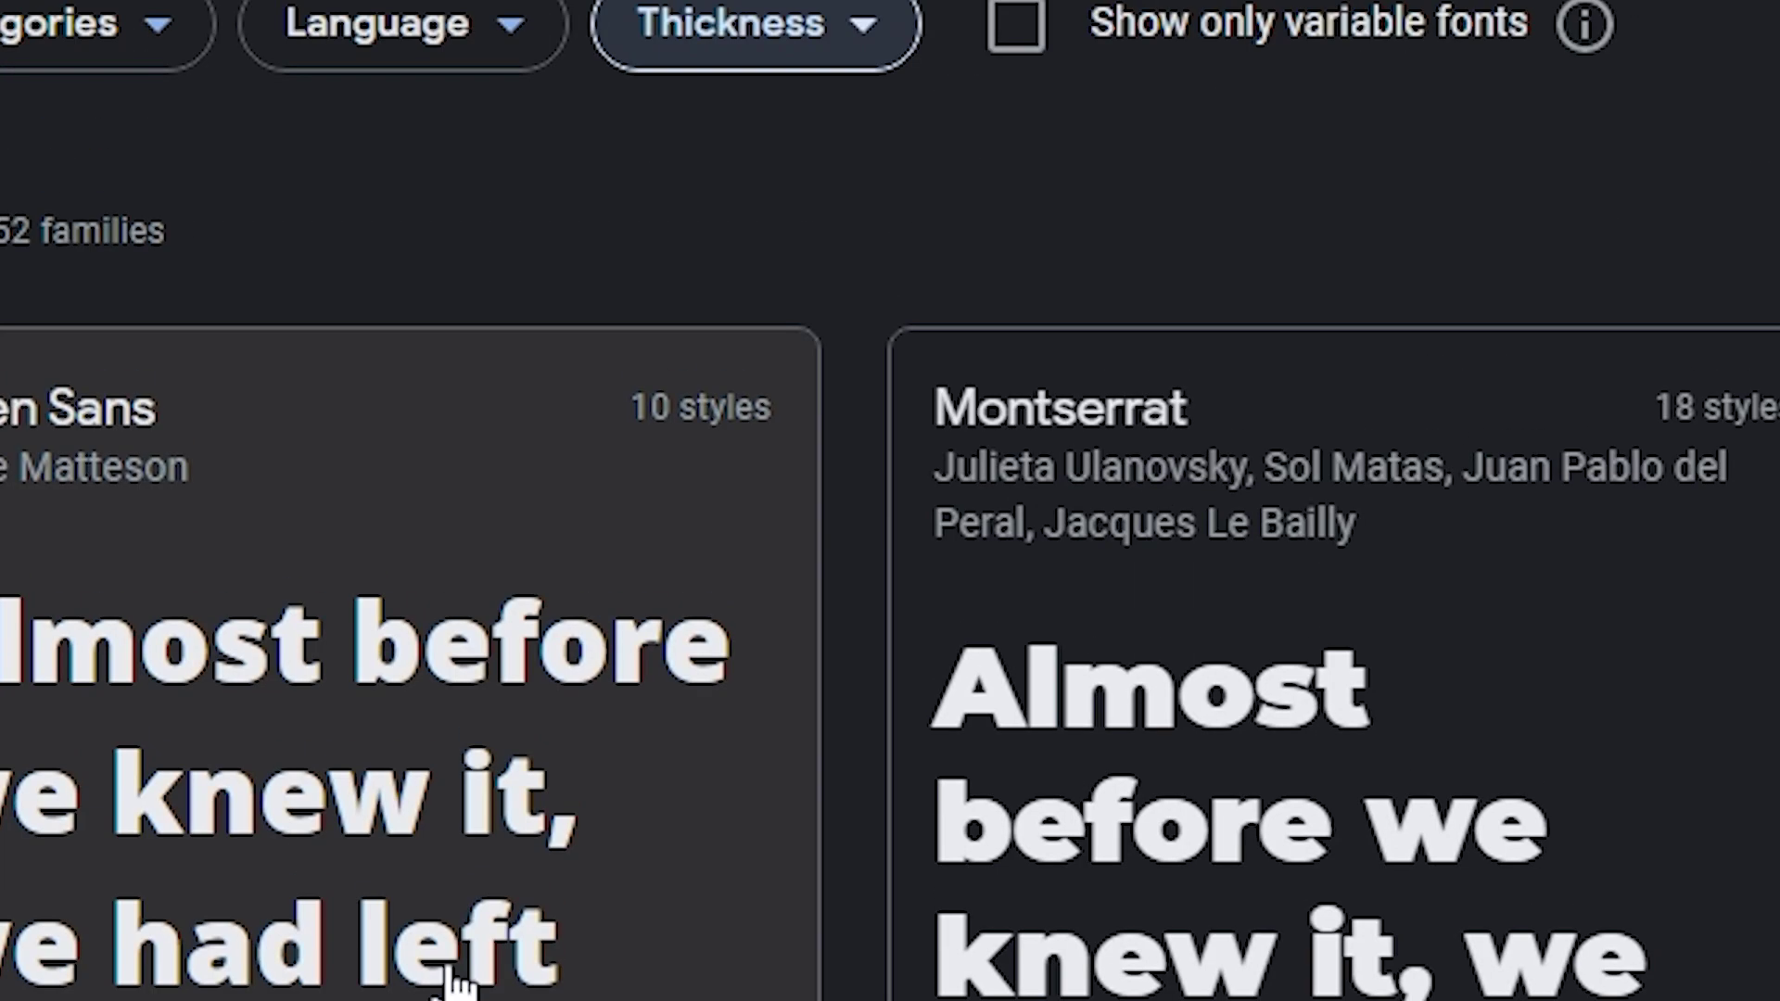
- Set the custom preview text for the thick font families to HOW TO BEAT SLIME KING
scroll(1005, 921, "down", 6)
scroll(1271, 946, "up", 5)
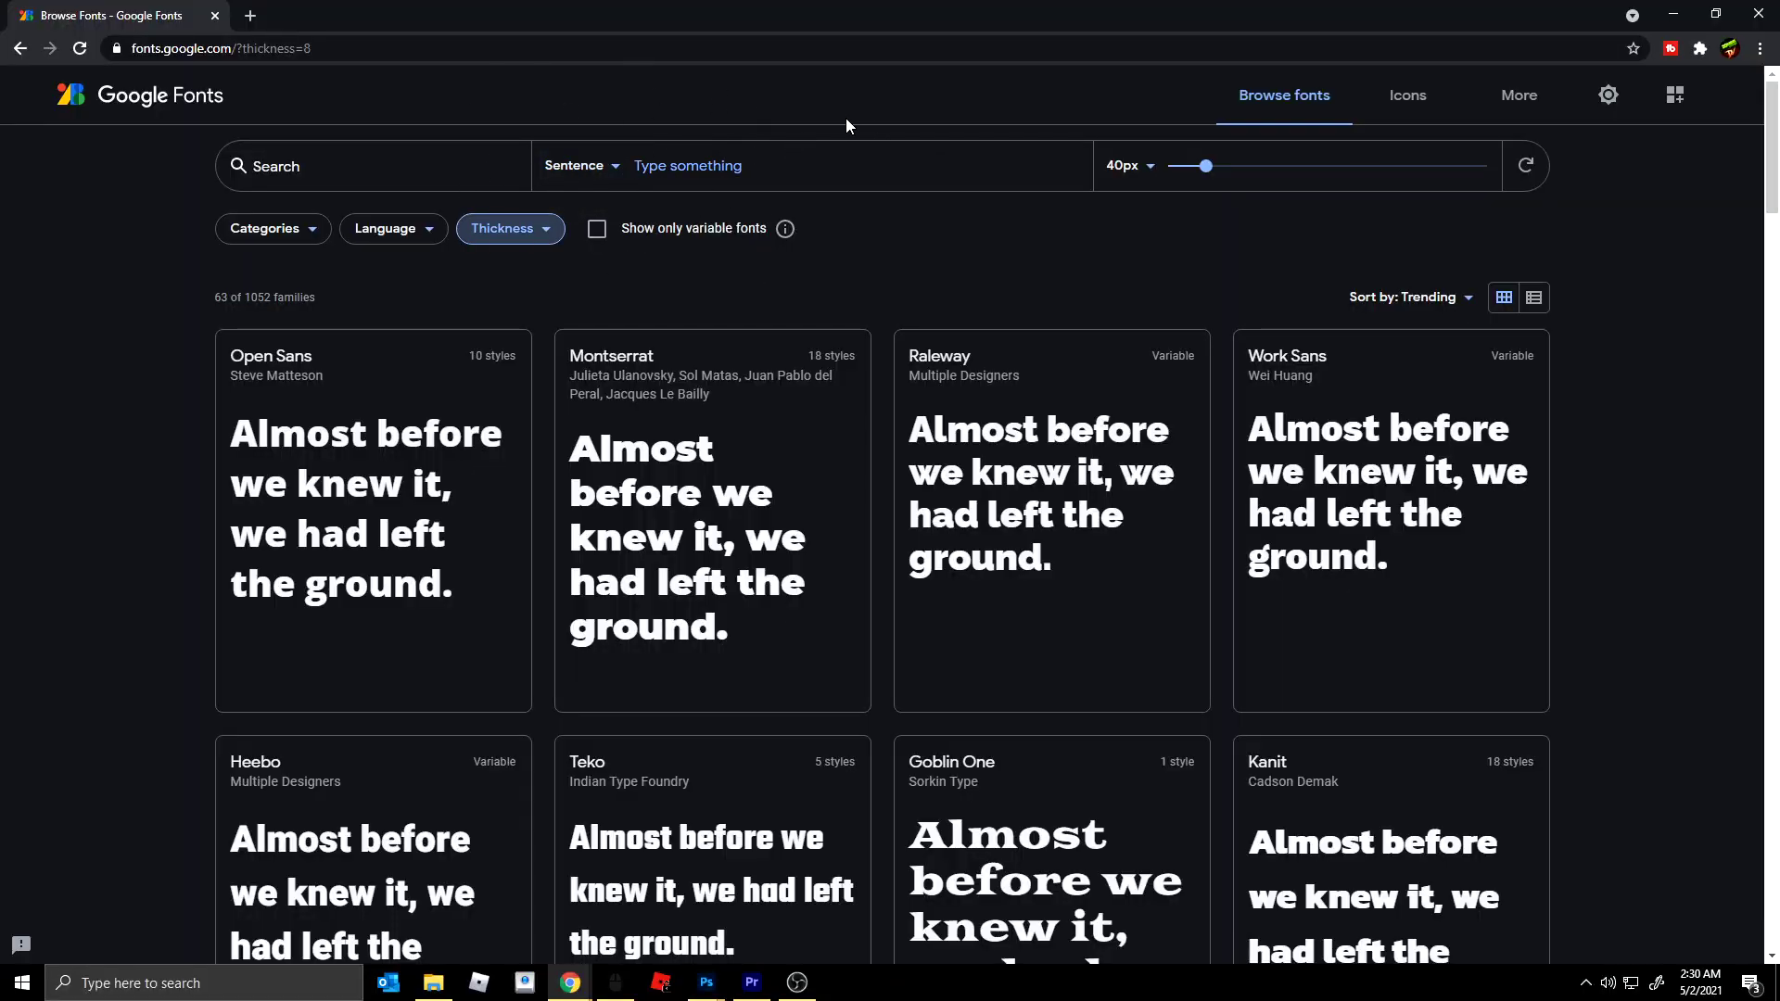
type("H")
key("BackSpace")
type("HOW ")
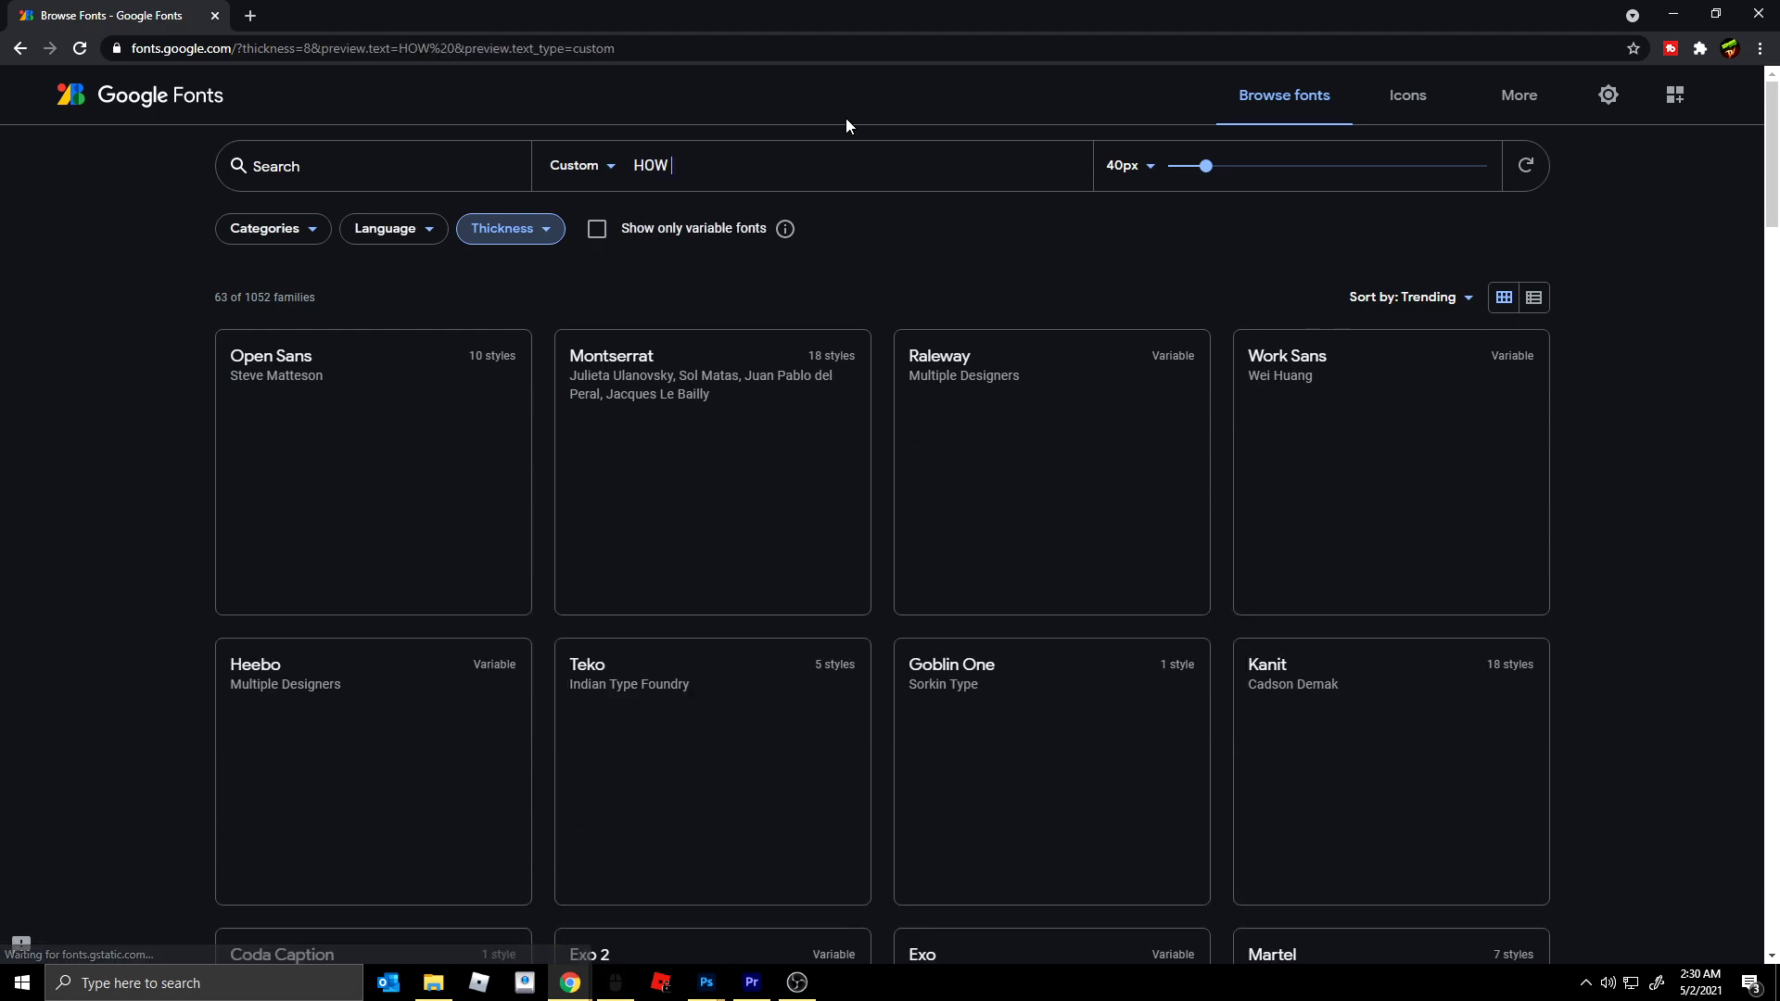
type("TO BEAT SLIME KING")
- Compare the title previews across the thick fonts and open the Luckiest Guy family
scroll(1636, 417, "down", 3)
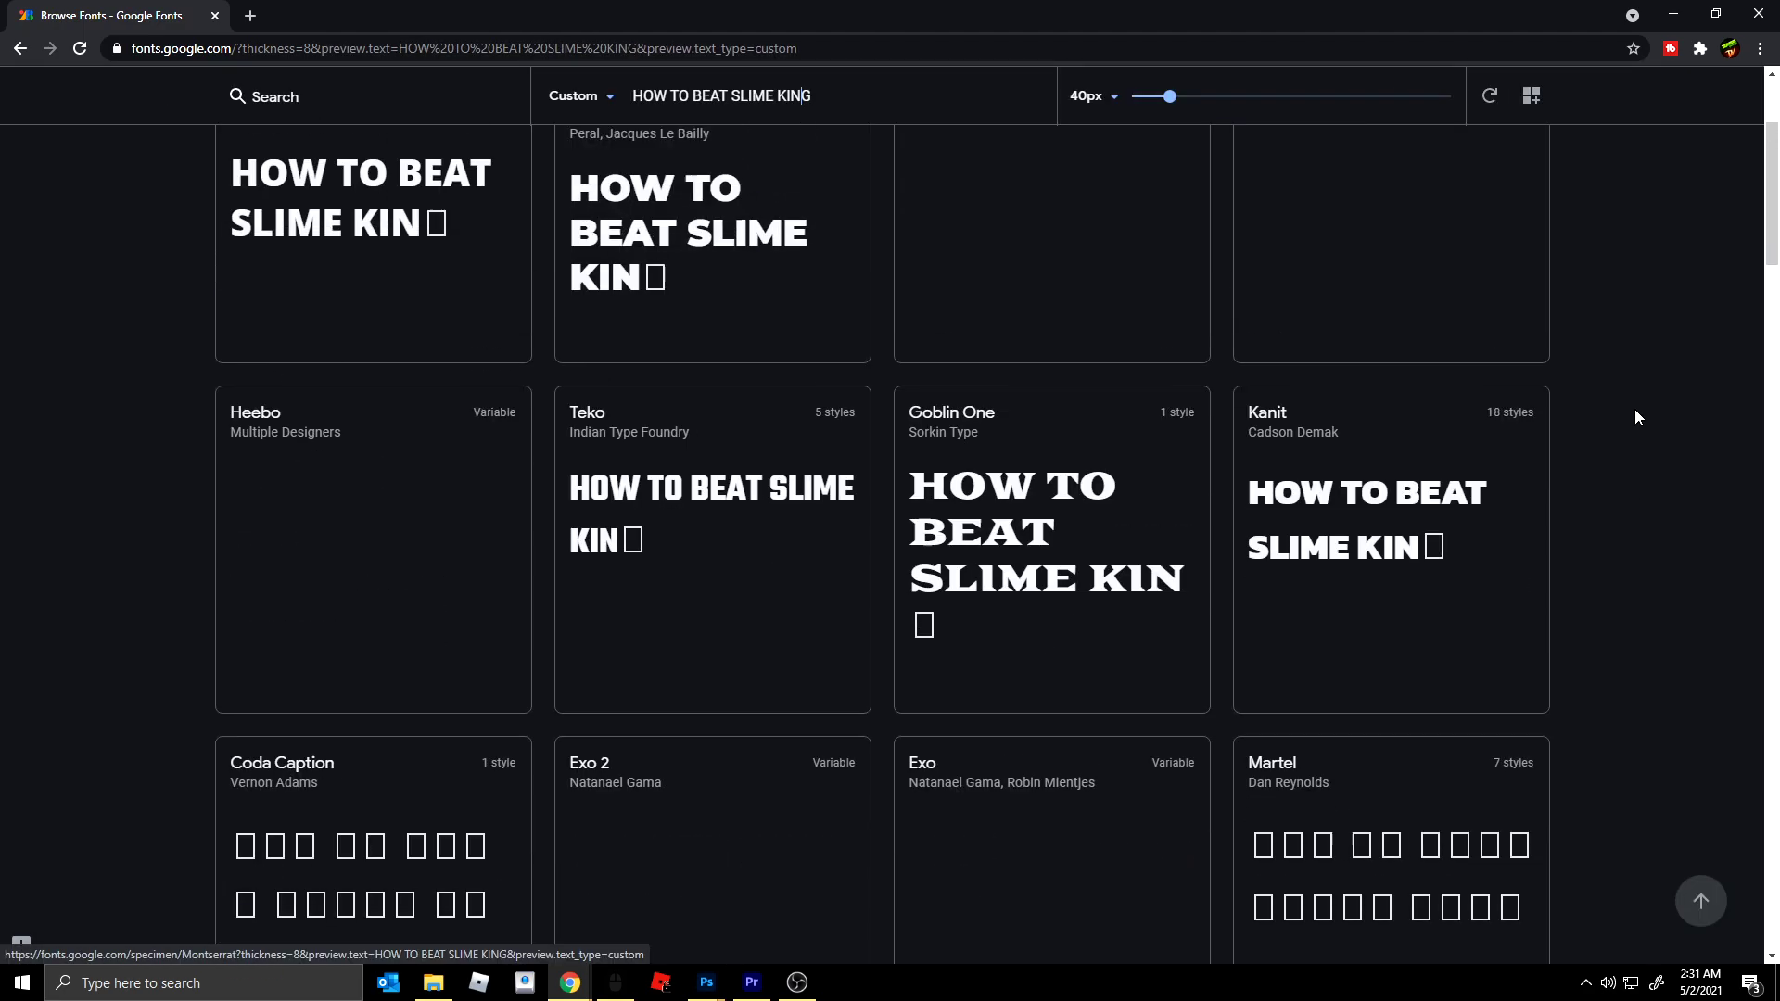
scroll(1636, 417, "up", 3)
scroll(1635, 416, "down", 2)
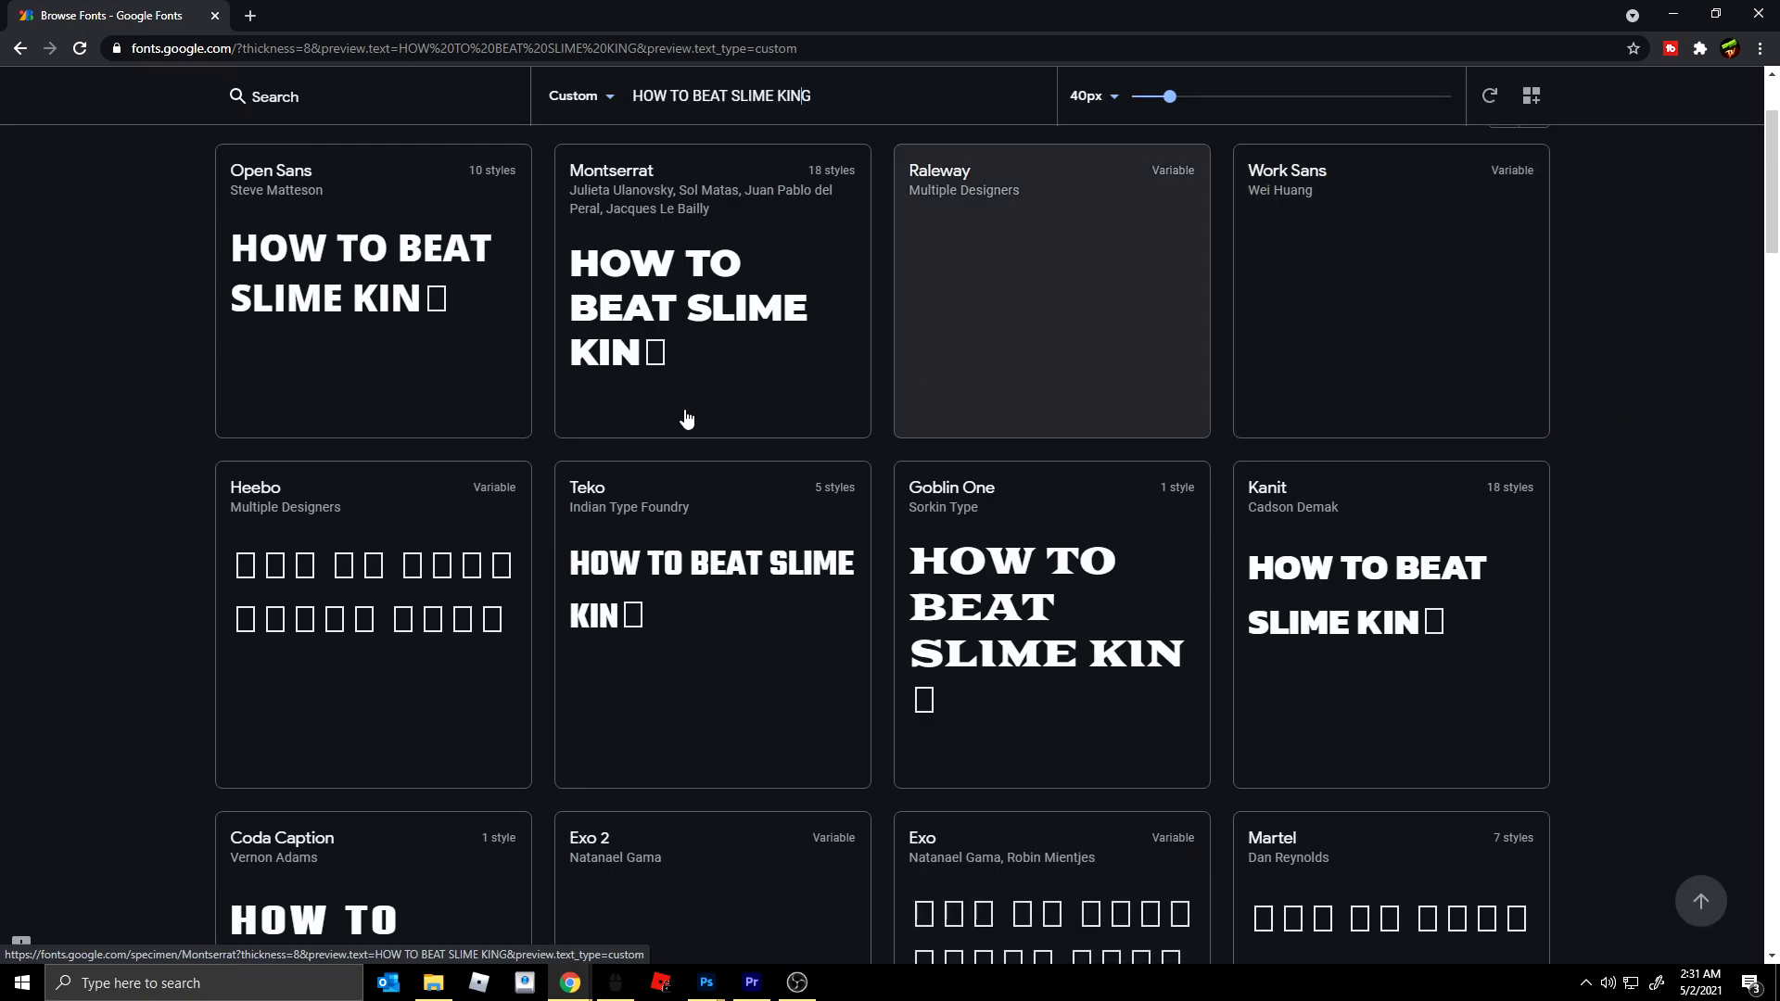
scroll(1634, 412, "down", 2)
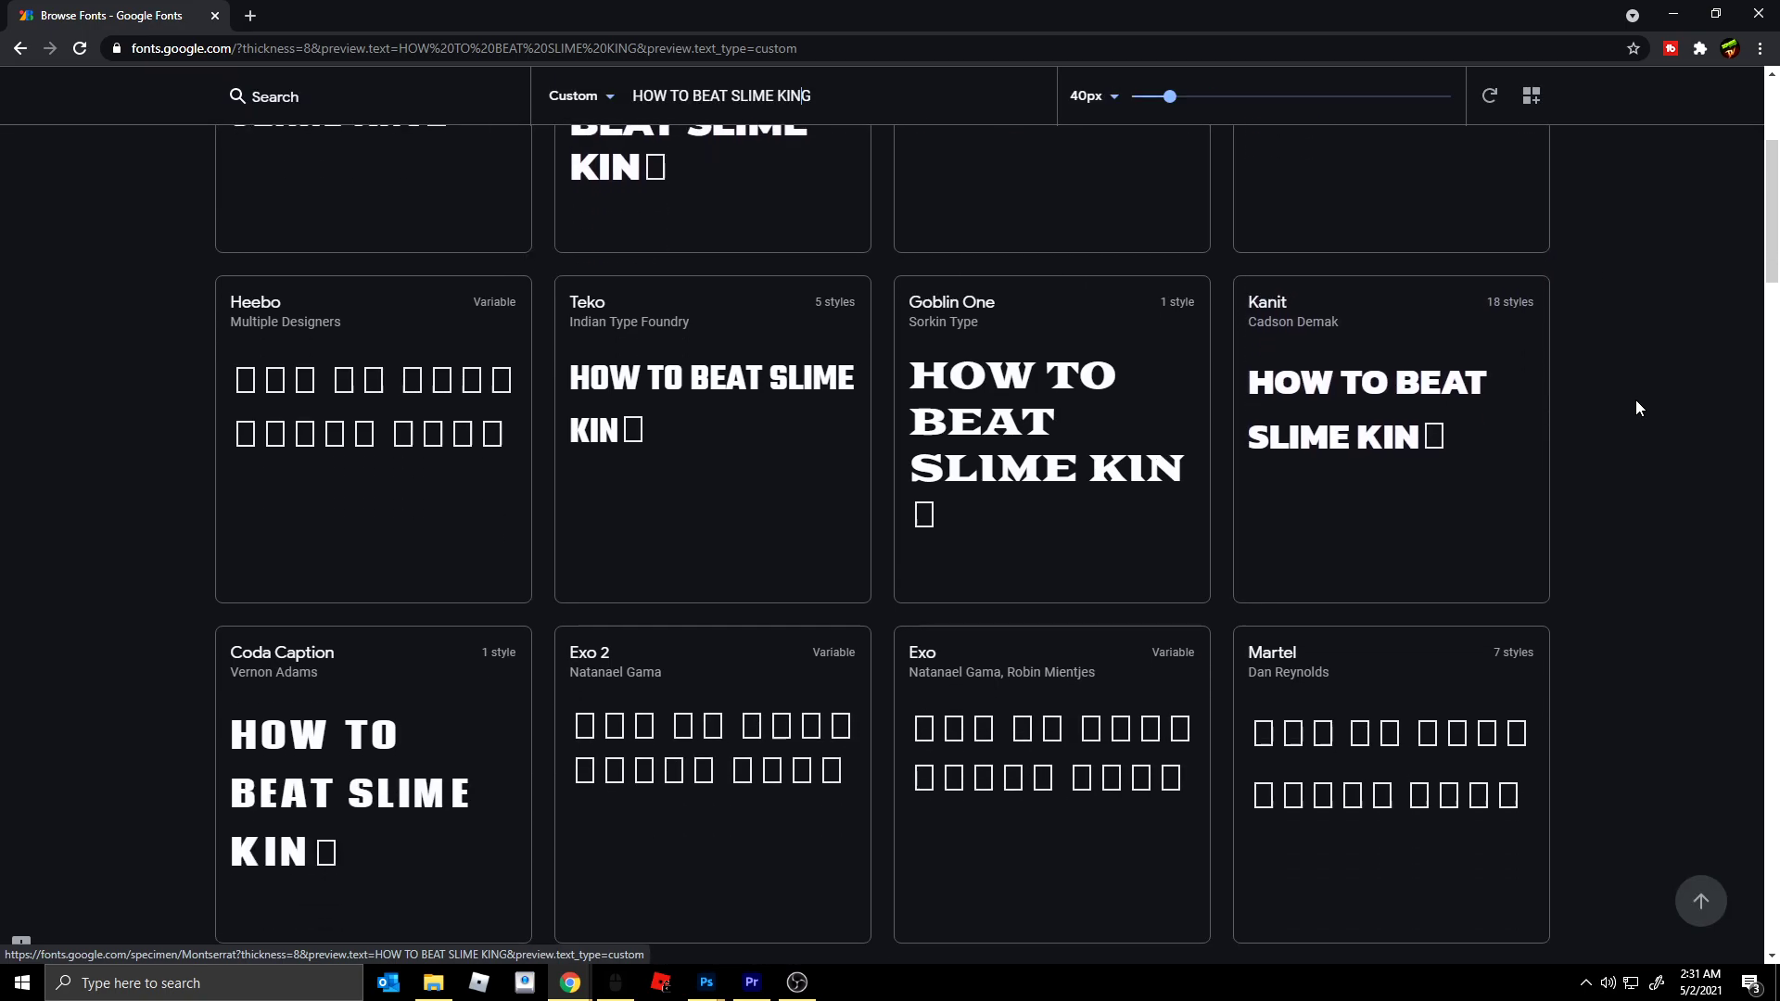
scroll(1635, 408, "up", 4)
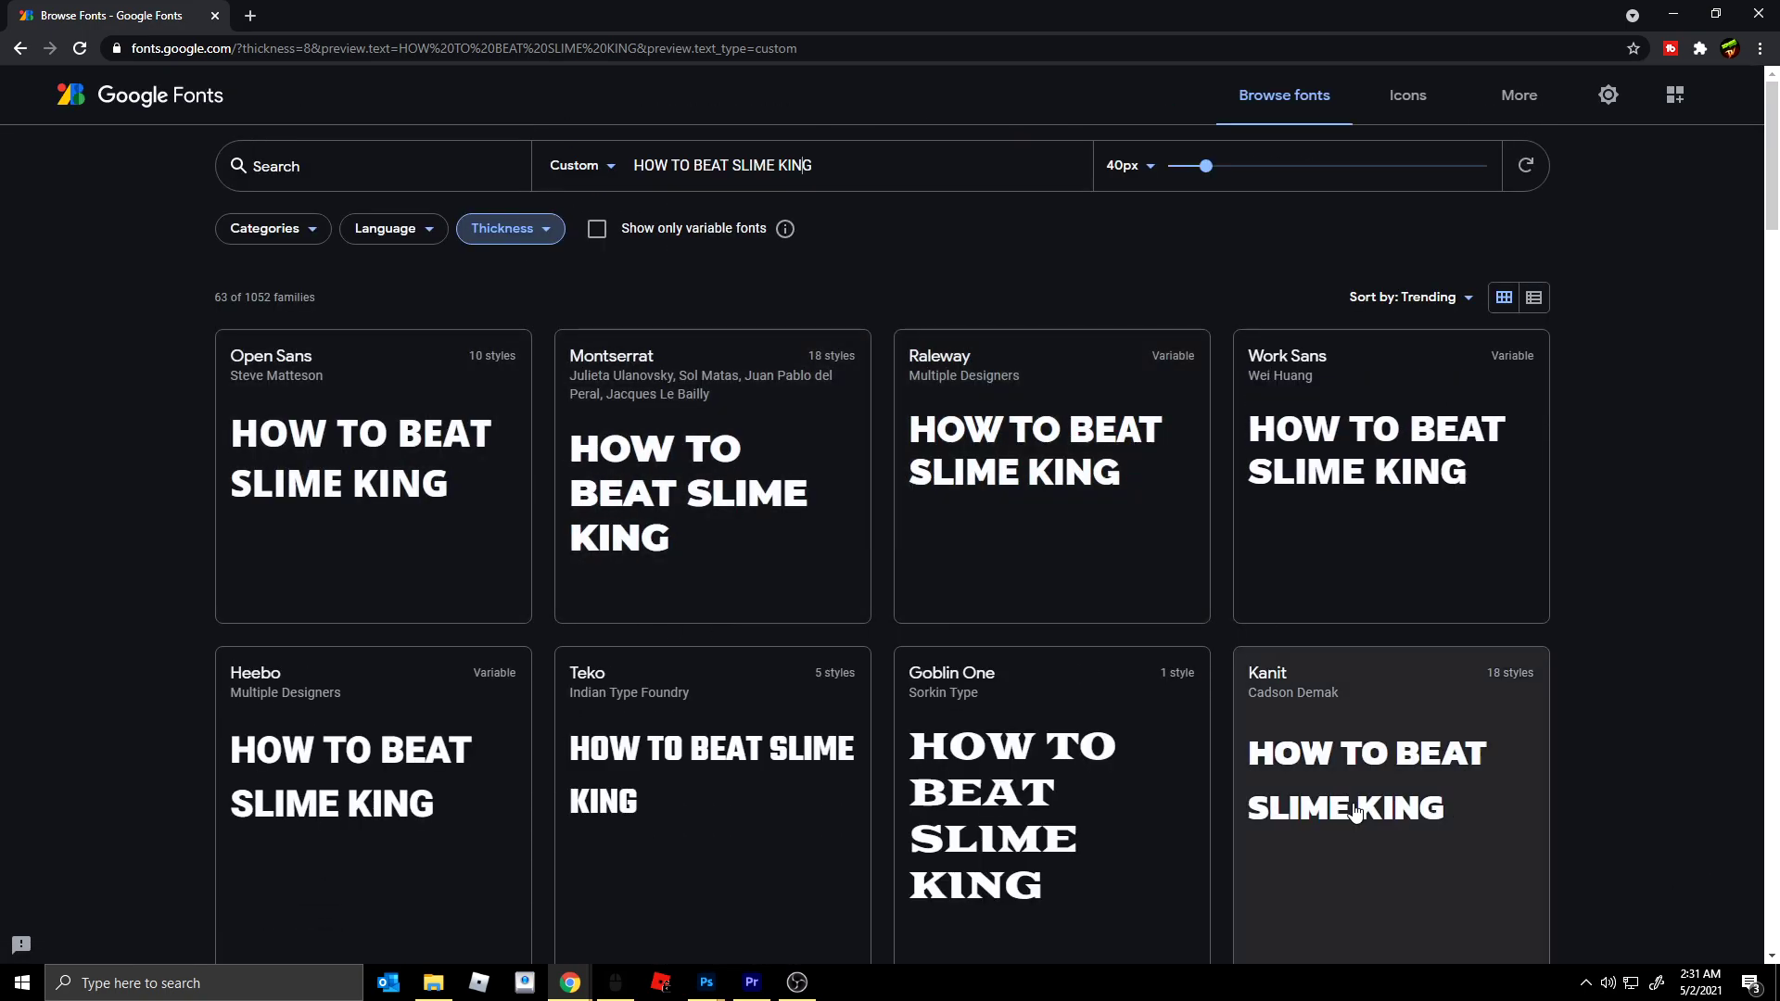
scroll(1435, 824, "down", 12)
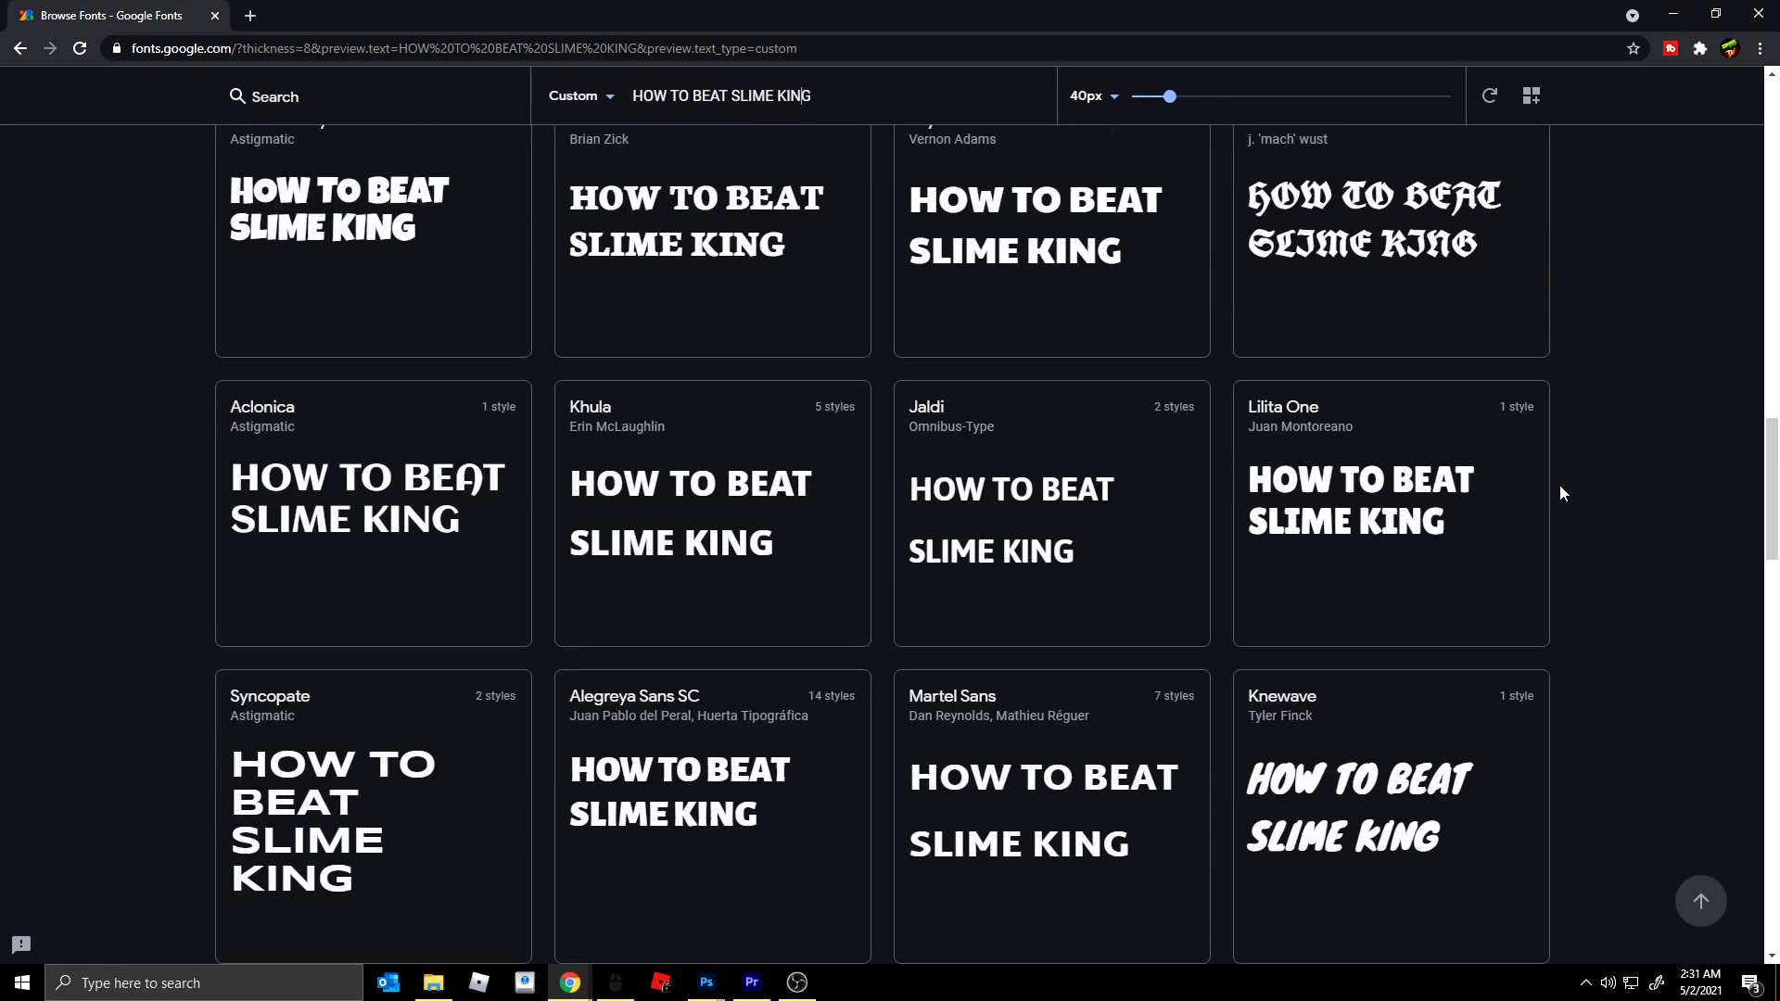
scroll(1560, 493, "up", 5)
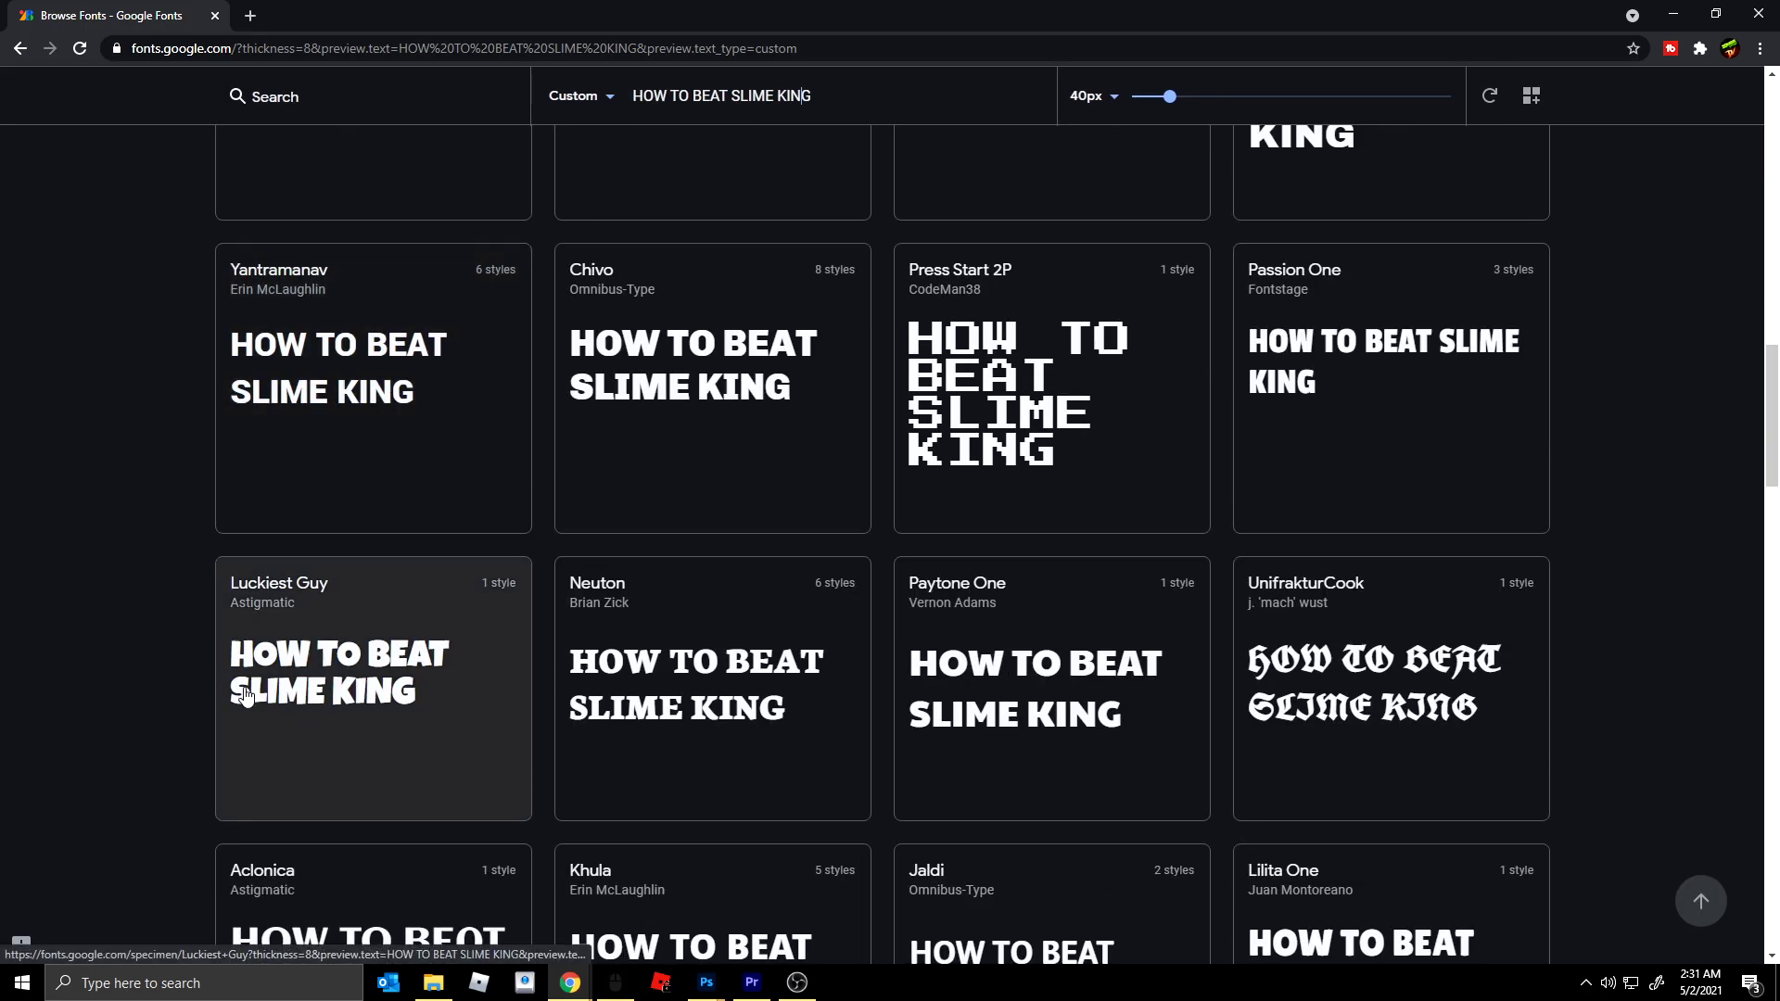
left_click(333, 695)
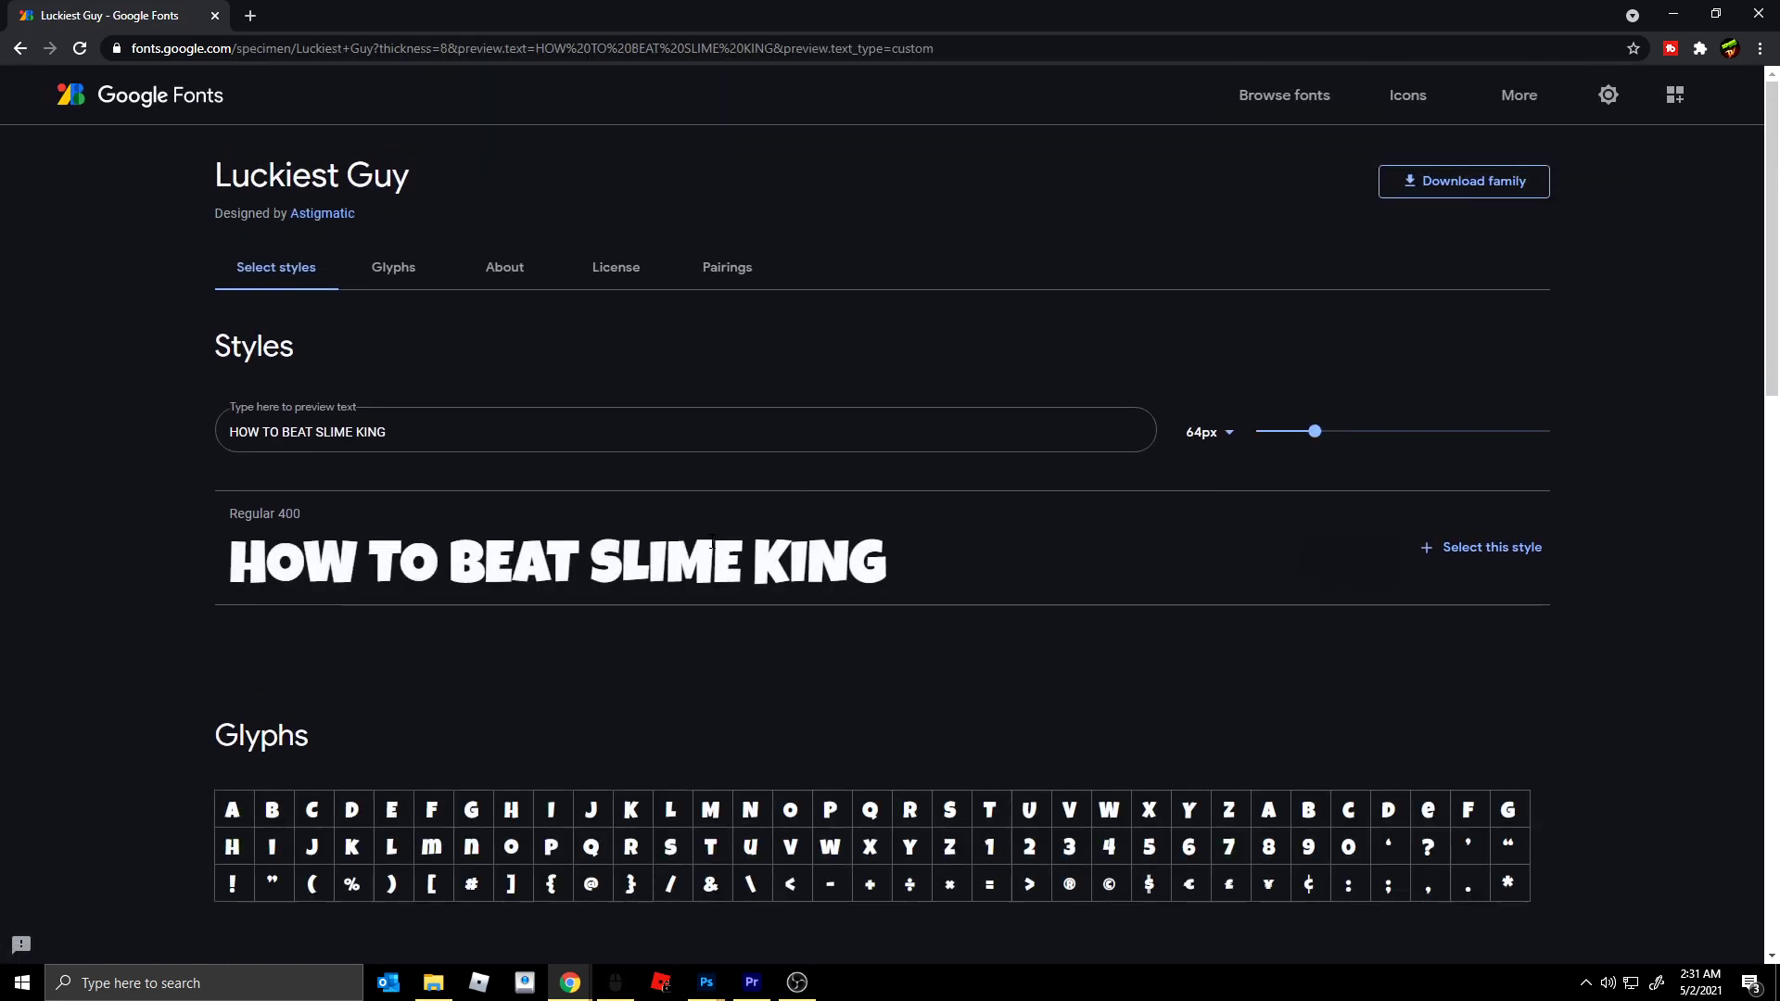
- Switch to Photoshop and add the text SLIME KING over the left part of the game screenshot
left_click(1423, 95)
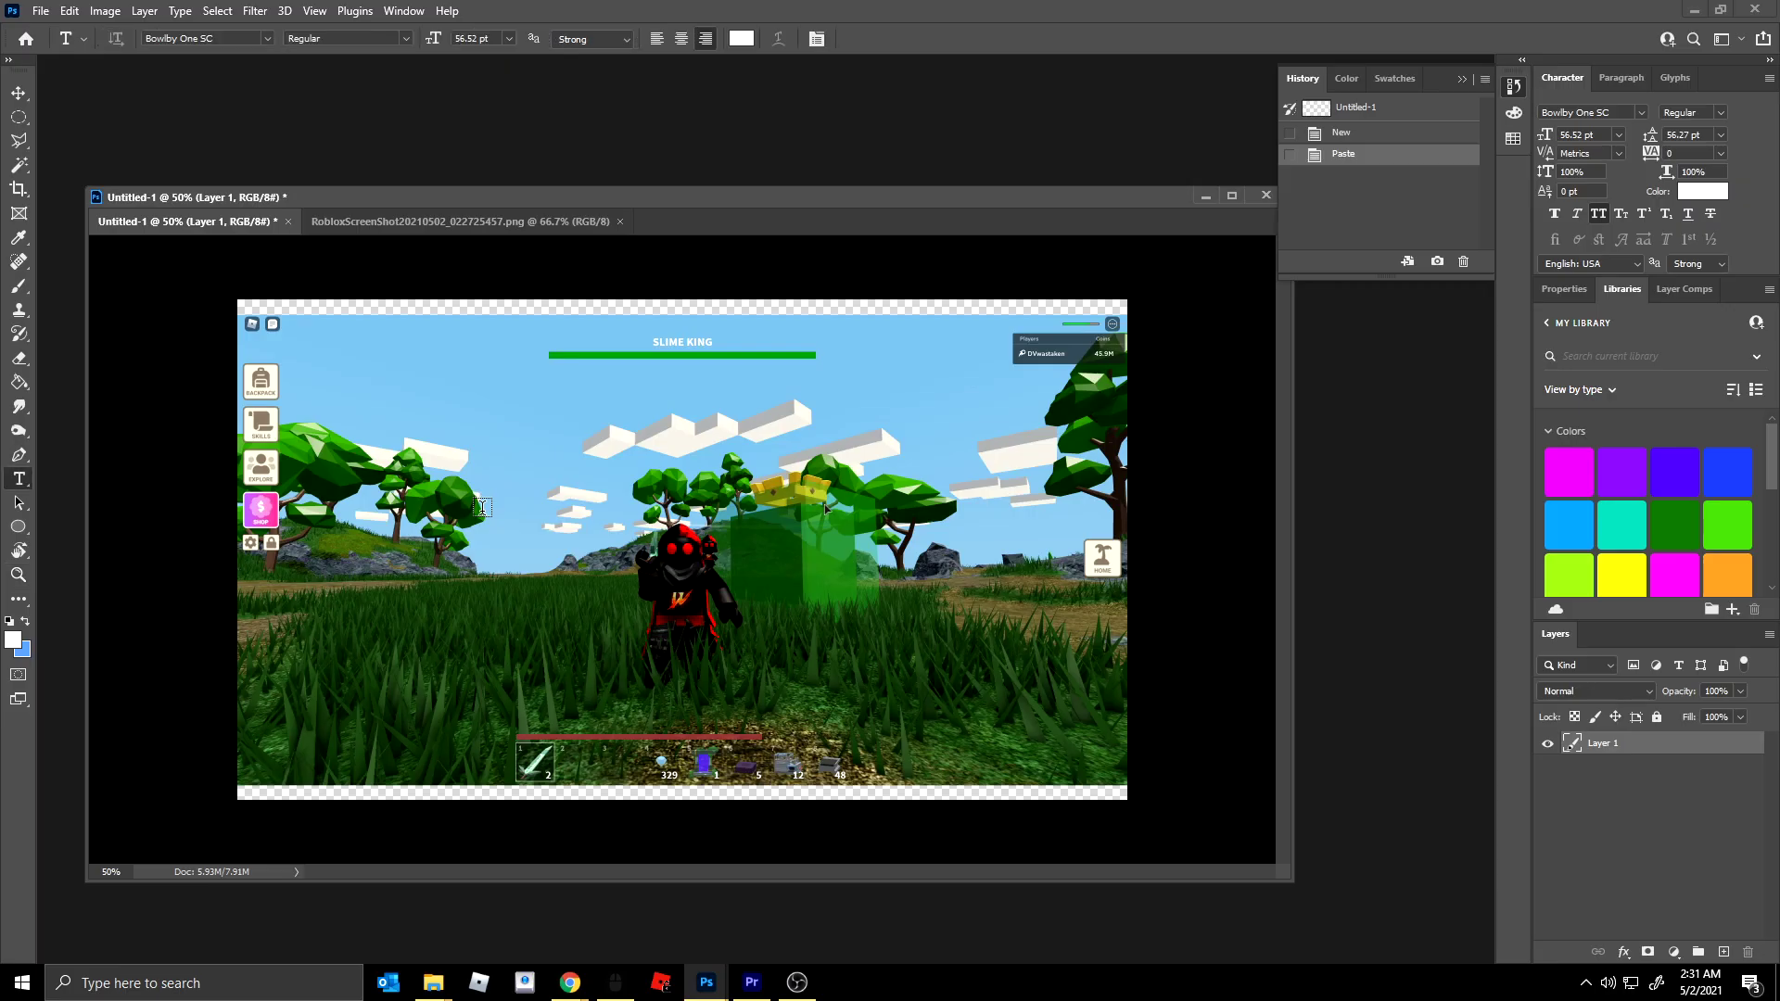
left_click(483, 512)
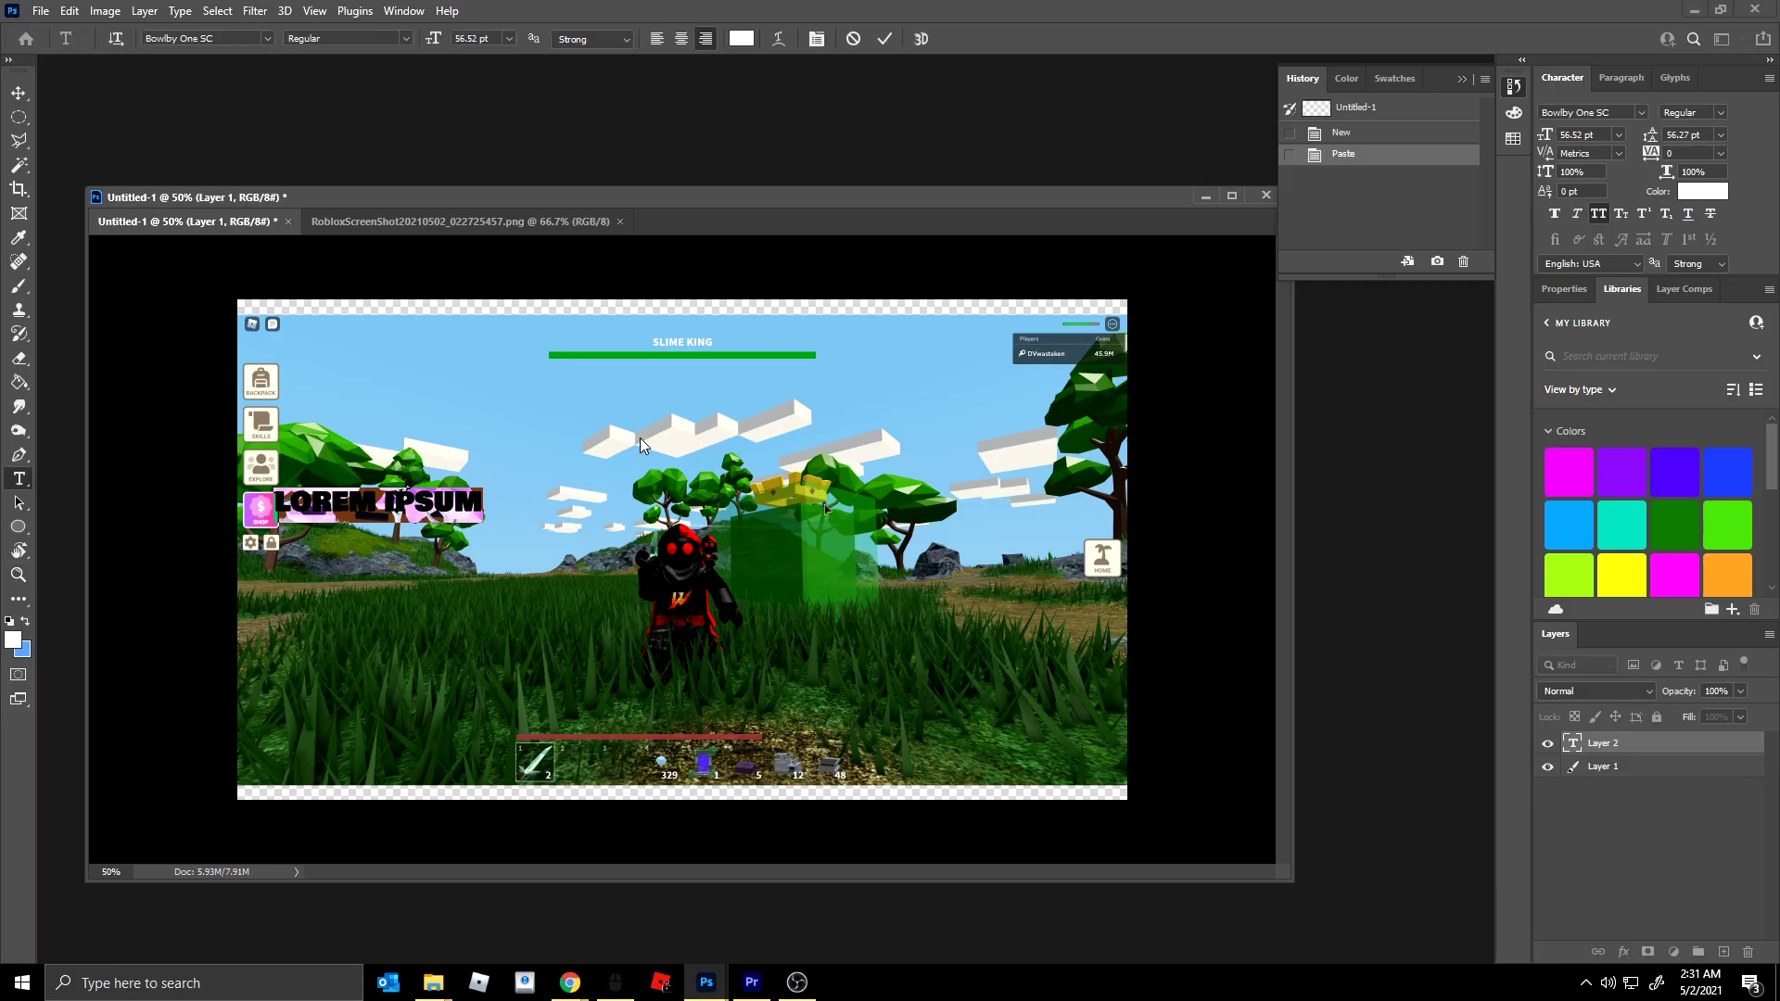
type("SL")
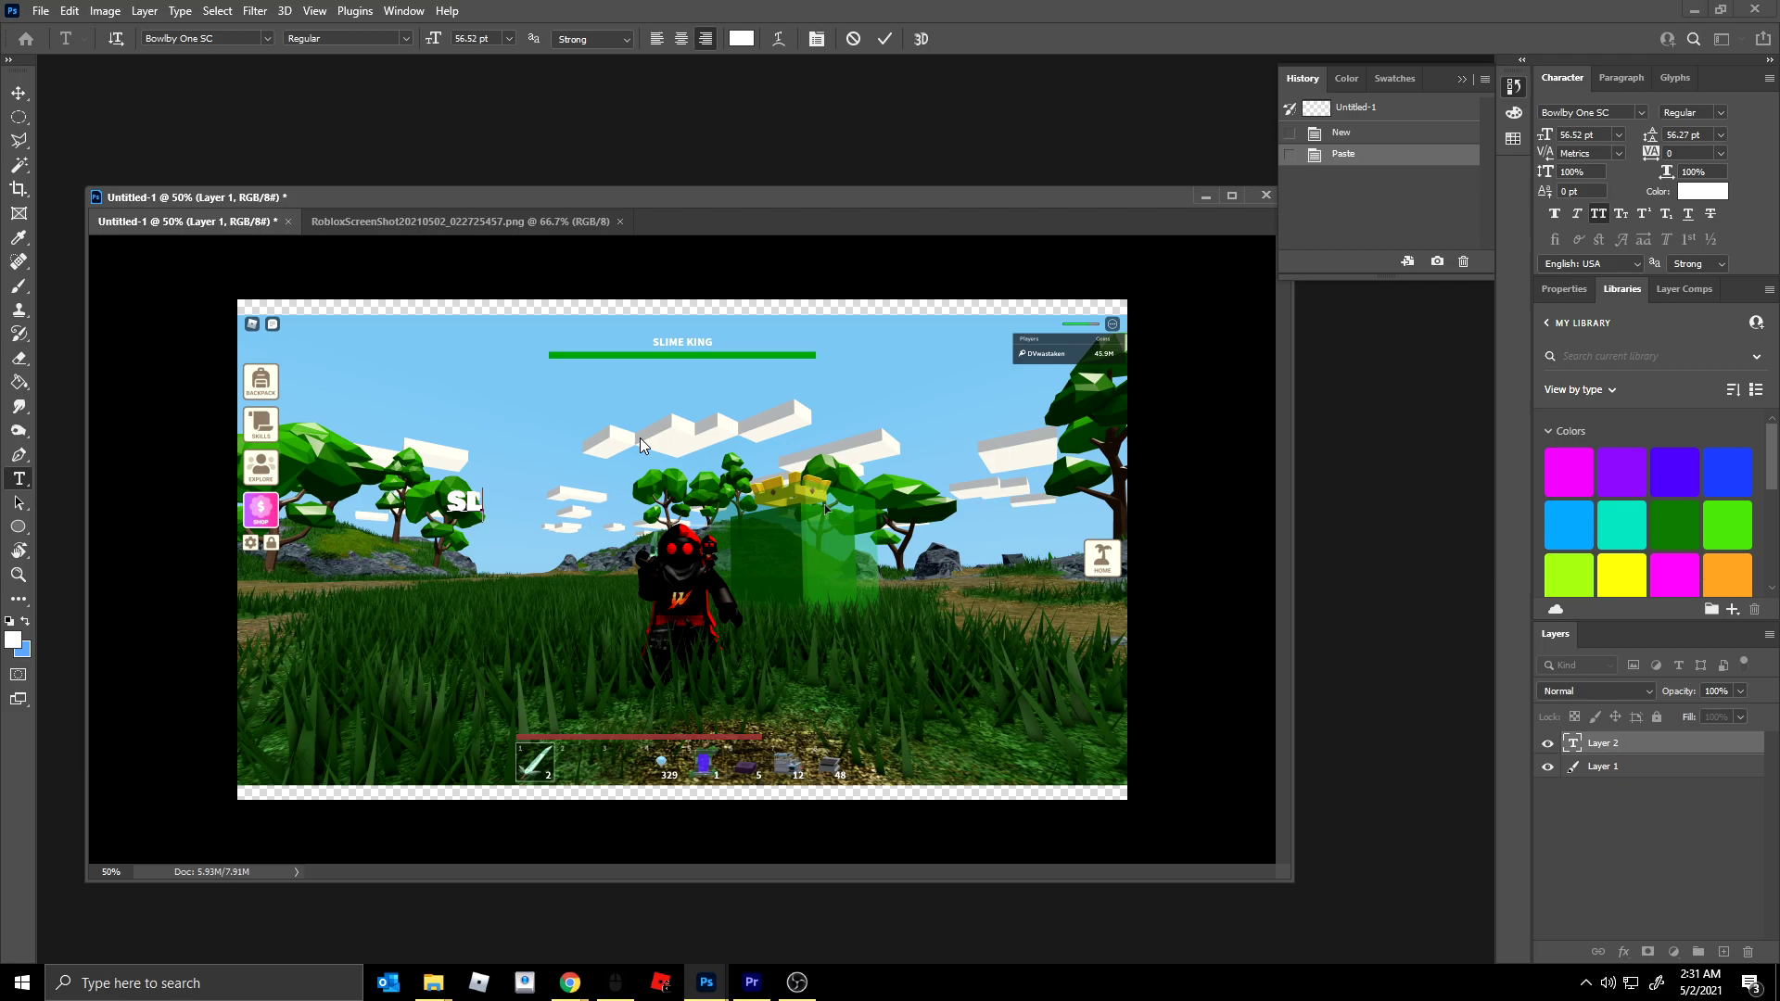
left_click(18, 93)
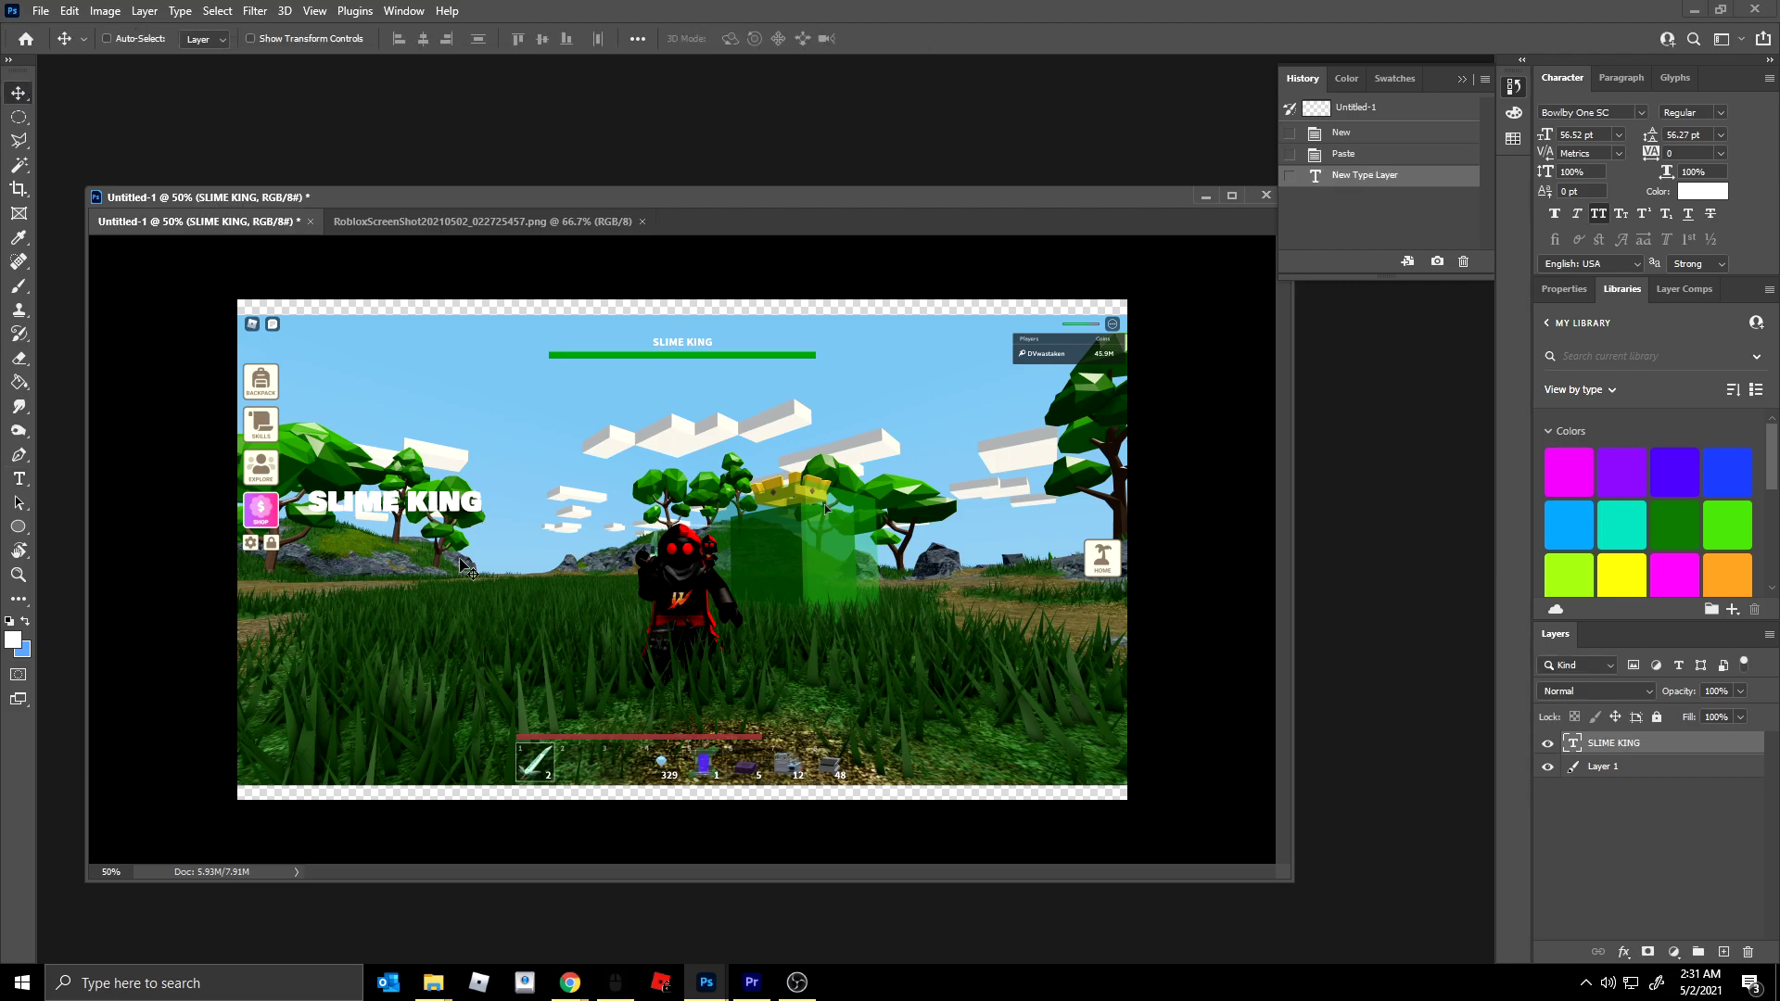
- Enlarge the SLIME KING text to about 187 pt and place it across the sky above the character
left_click_drag(489, 582, 588, 630)
key("ctrl+t")
left_click_drag(581, 541, 761, 522)
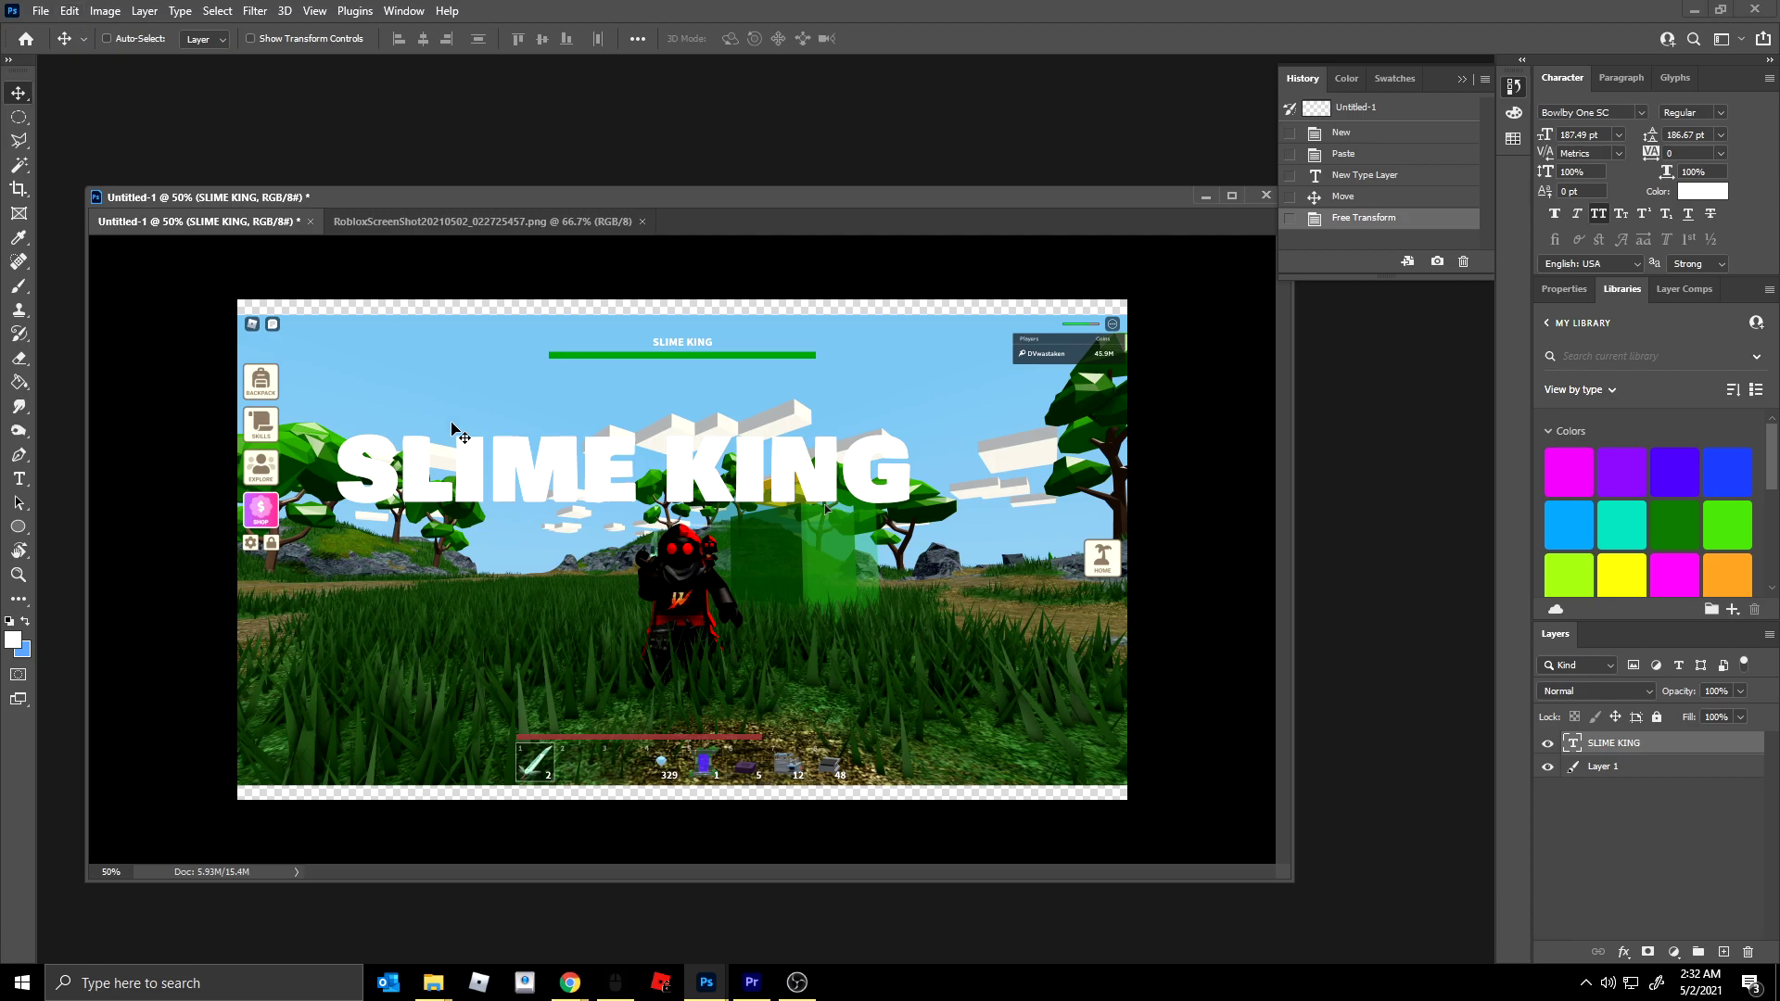
mouse_move(658, 574)
left_mouse_down()
mouse_move(633, 781)
mouse_move(613, 583)
mouse_move(653, 586)
mouse_move(663, 563)
left_mouse_up()
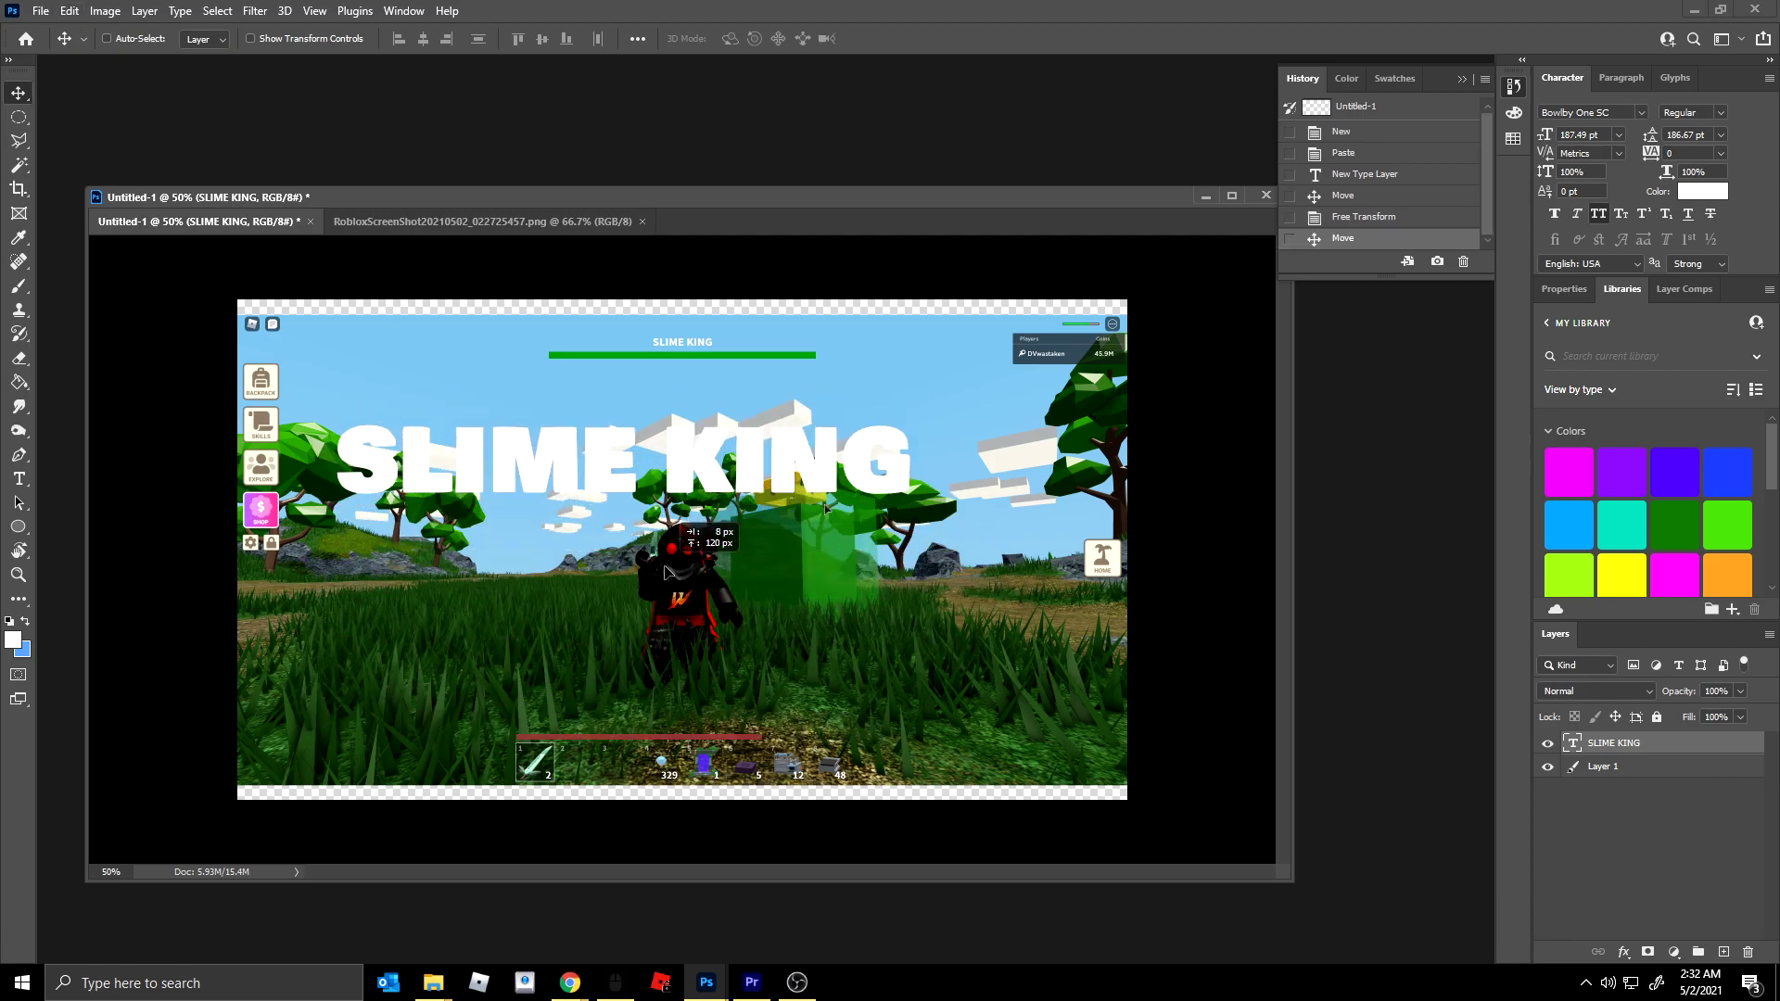
- Remove the word KING from the title so its text reads SLIME
key("t")
left_click_drag(642, 482, 904, 491)
key("BackSpace")
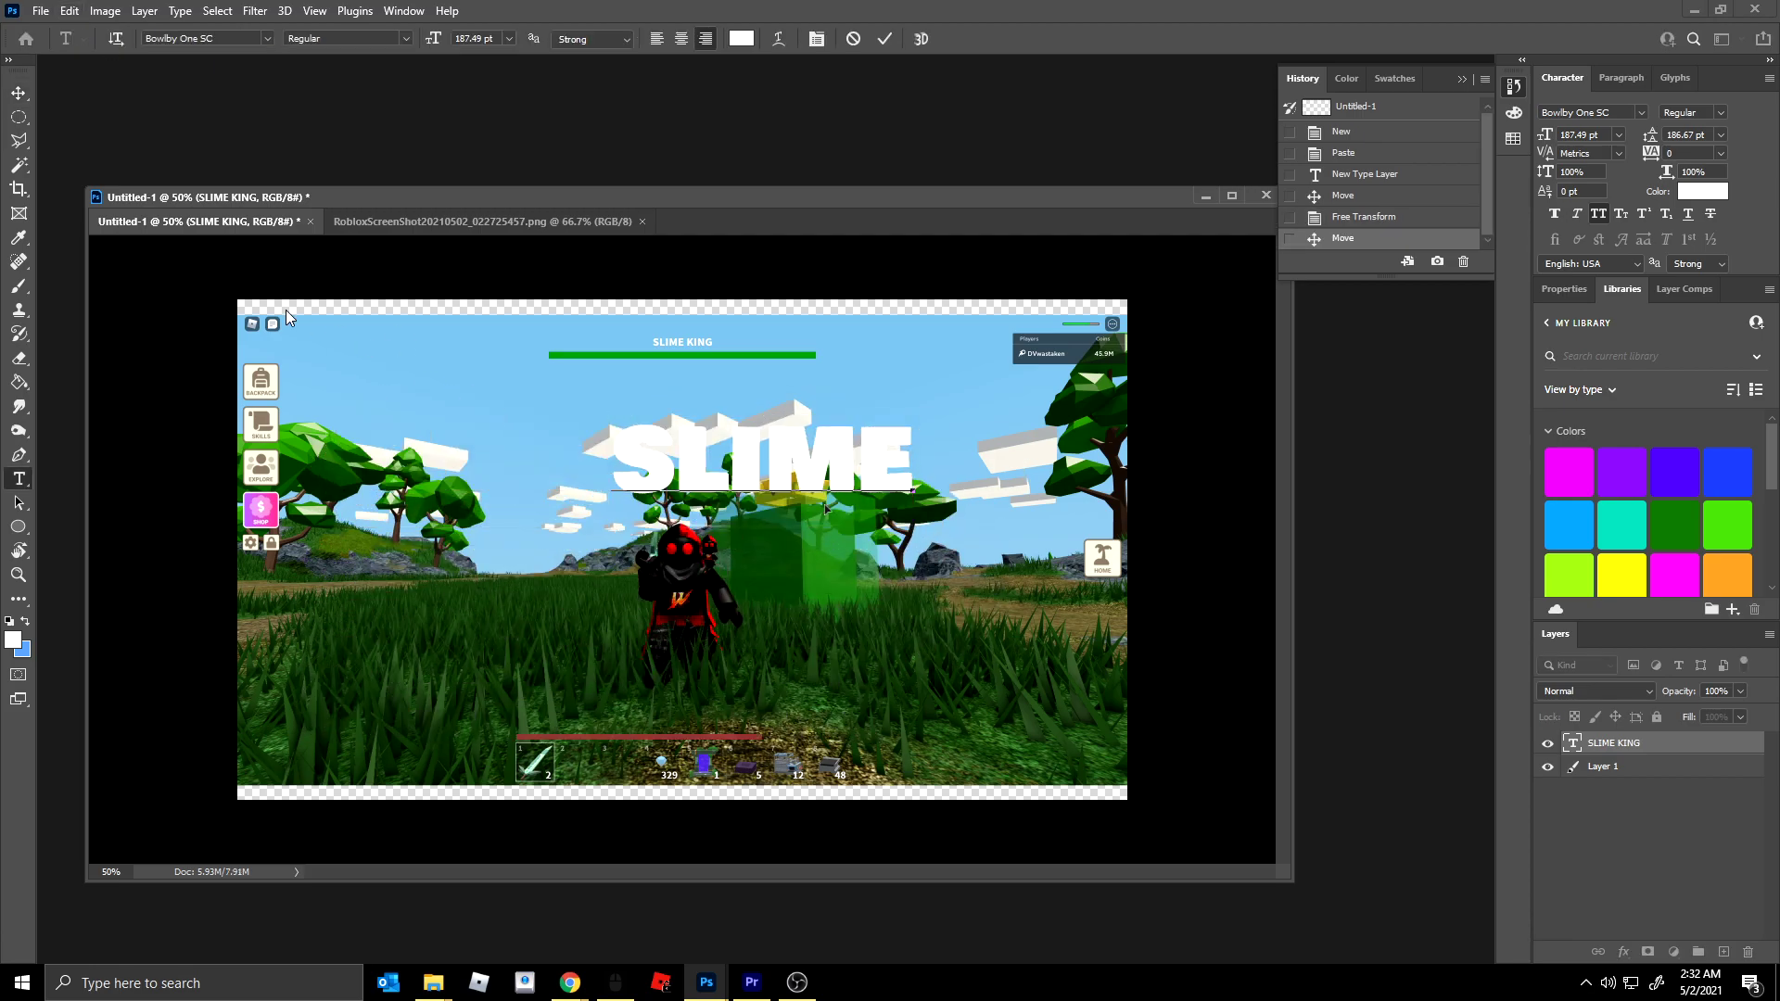
- Move the SLIME text to the left part of the scene and scale it to about 117%
left_click(19, 93)
key("ctrl+t")
left_click_drag(638, 457, 693, 440)
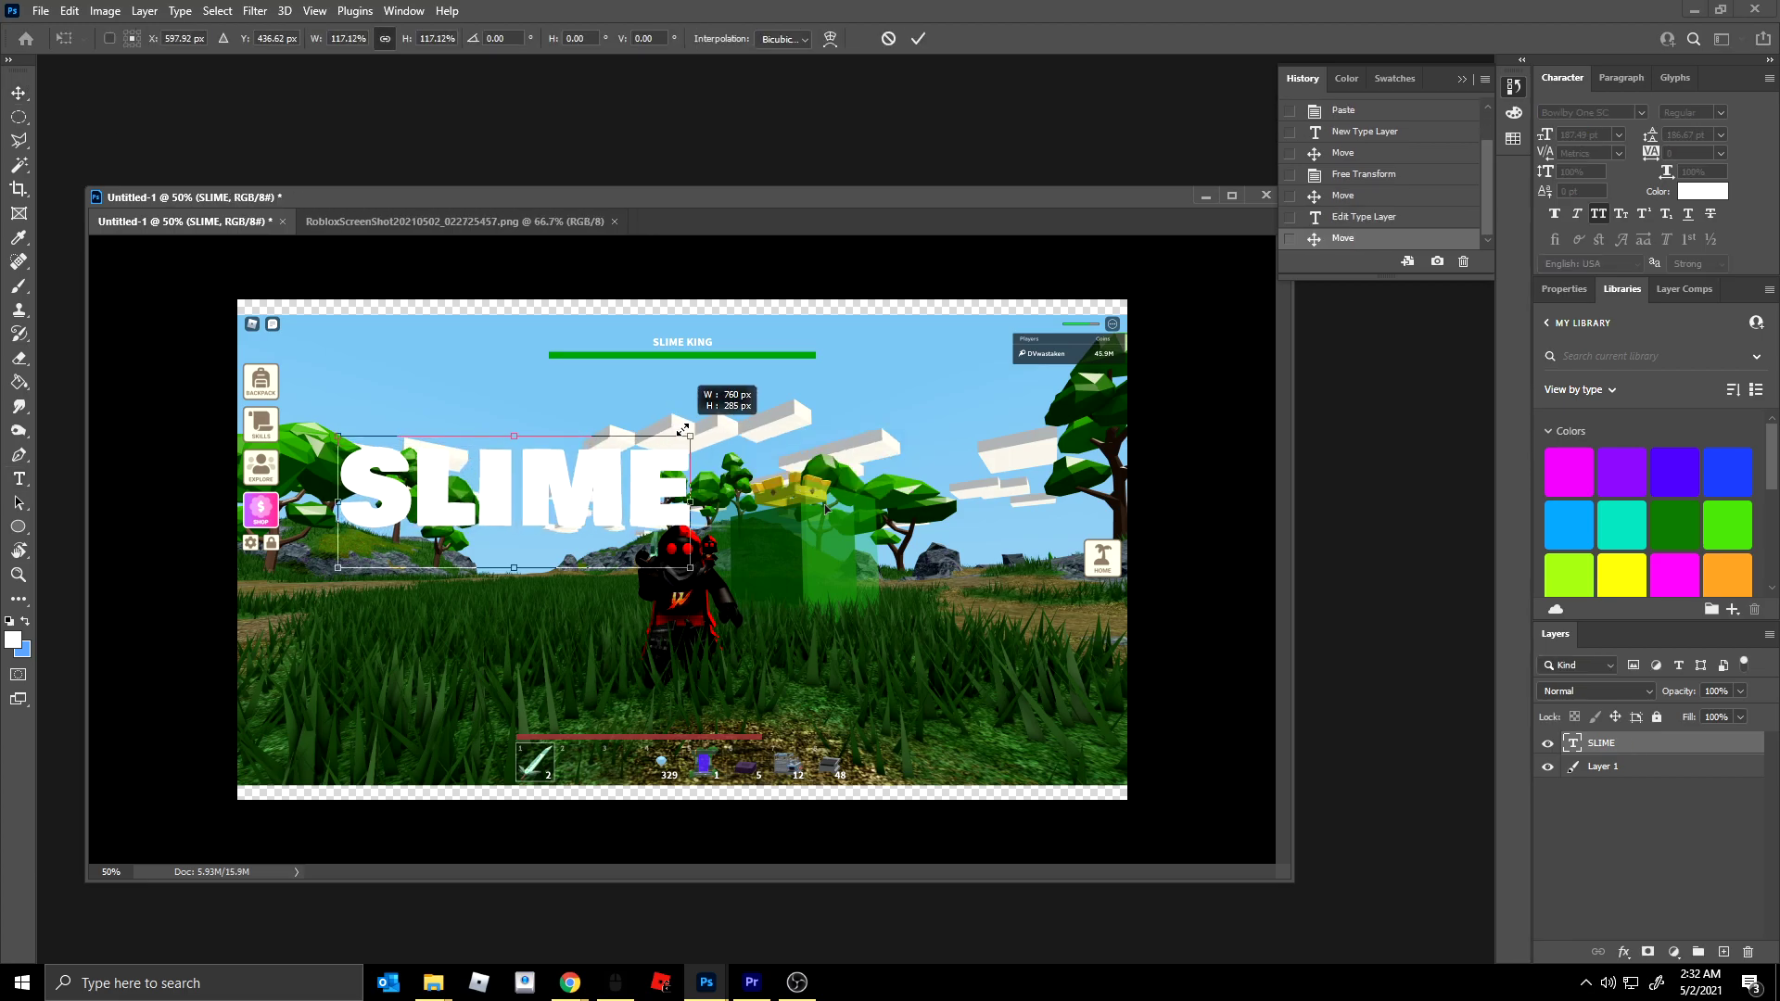
key("Return")
- Duplicate the SLIME text and place the copy directly below the original
left_click_drag(626, 490, 626, 582)
key("t")
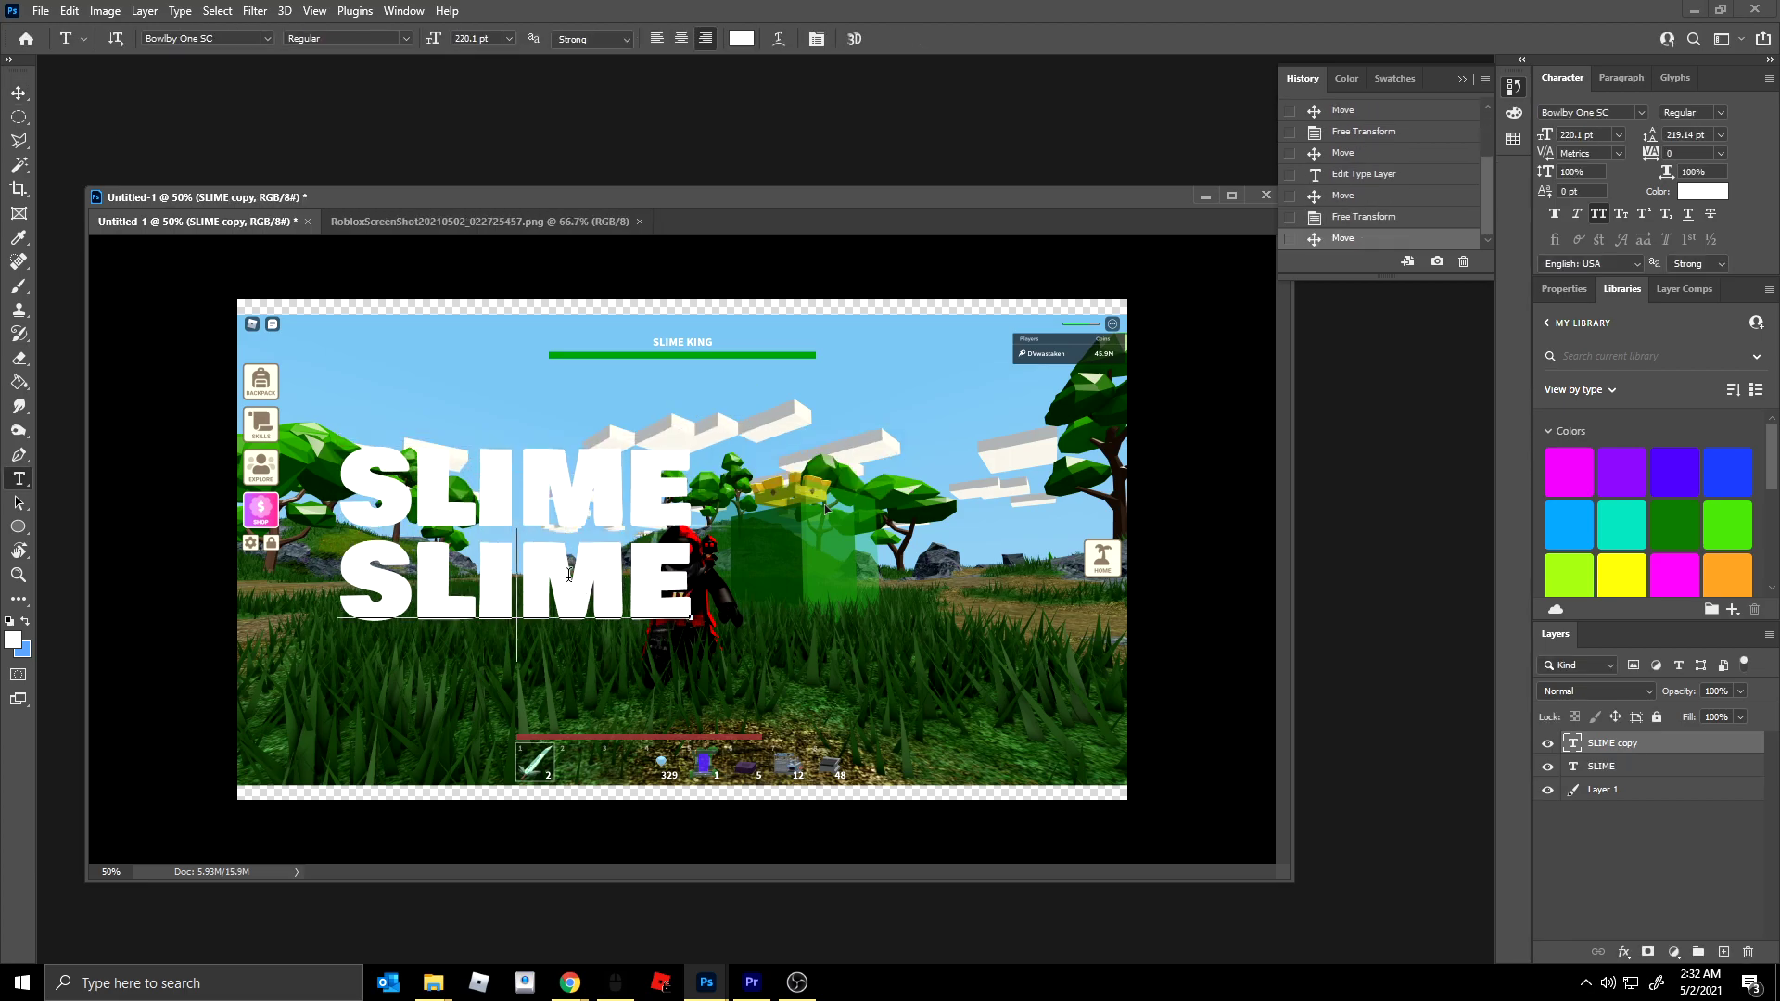
left_click(516, 594)
key("Escape")
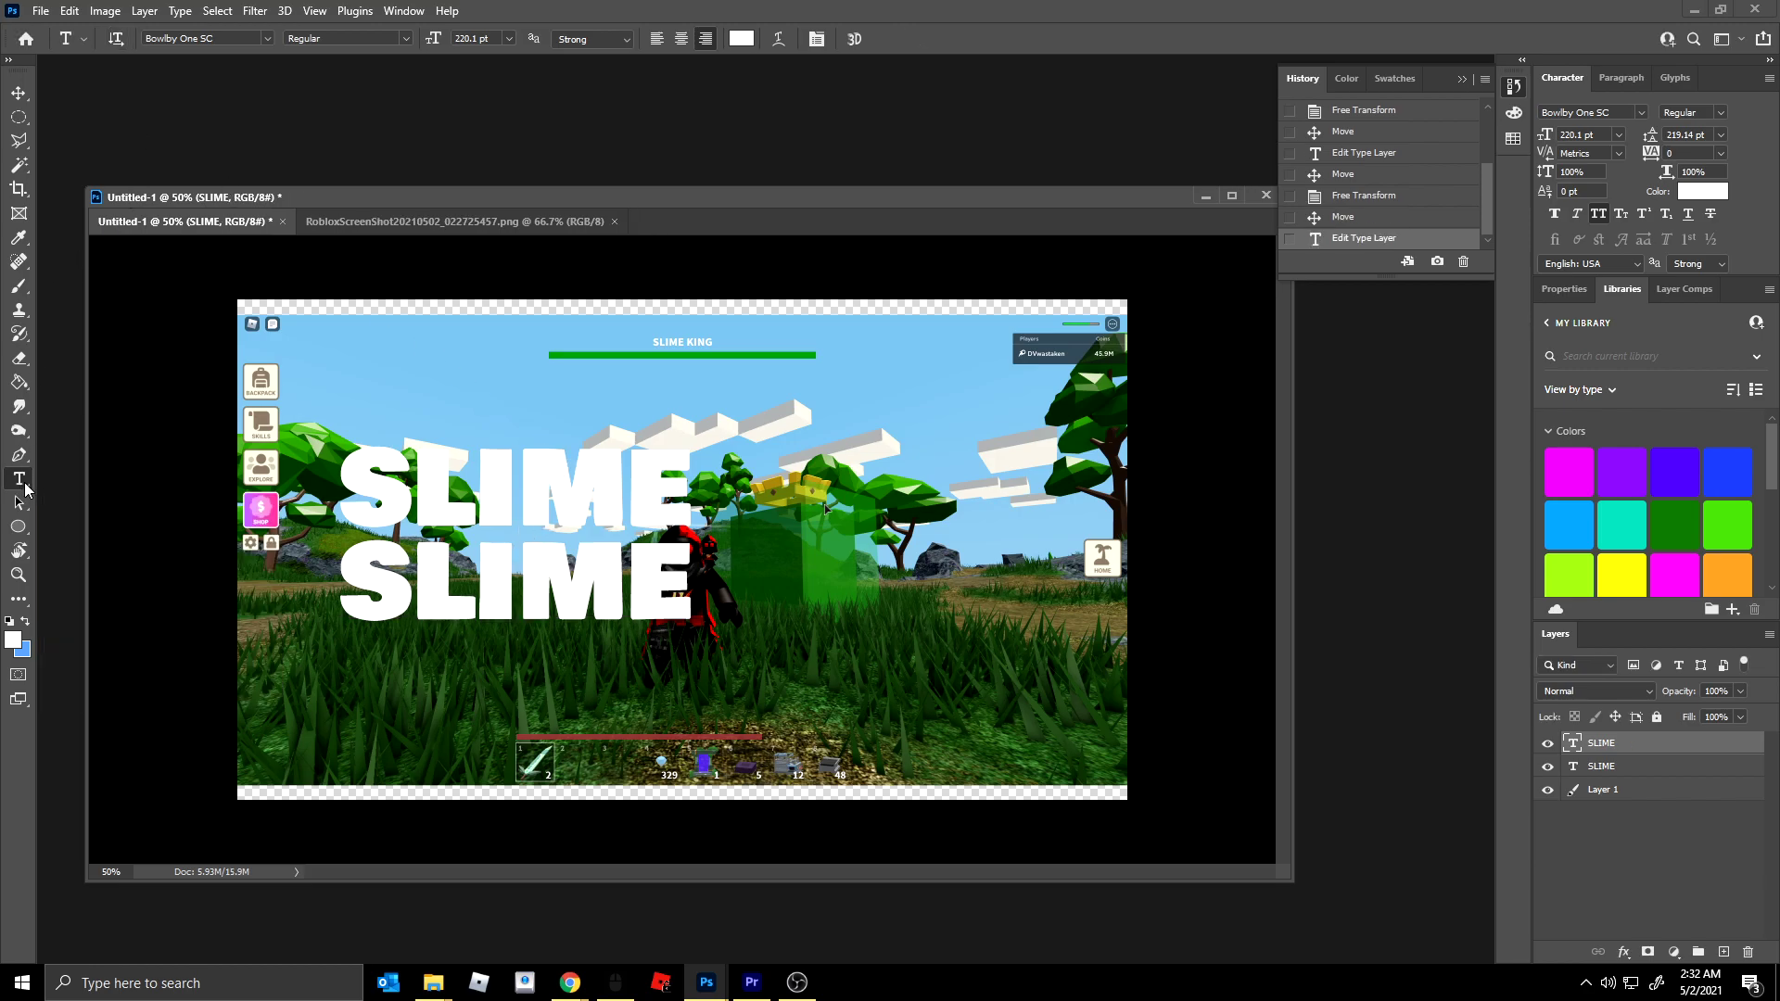
right_click(25, 489)
left_click(15, 480)
left_click(18, 94)
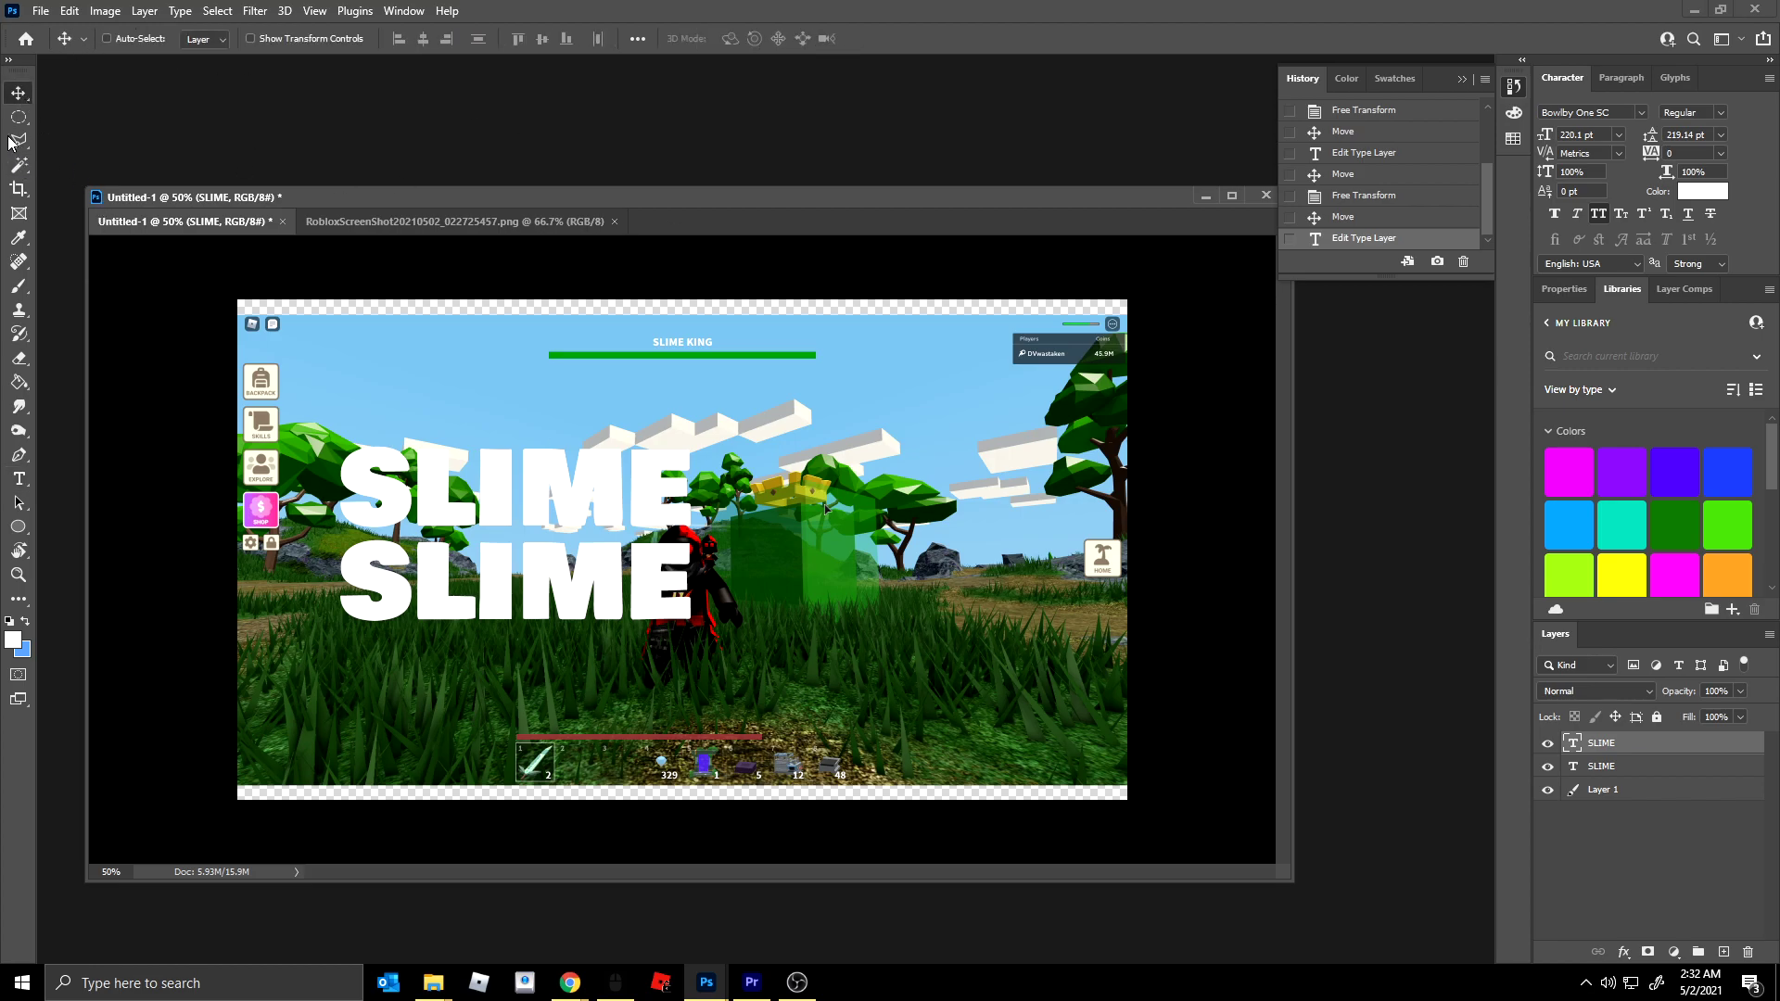
right_click(508, 568)
left_click(547, 579)
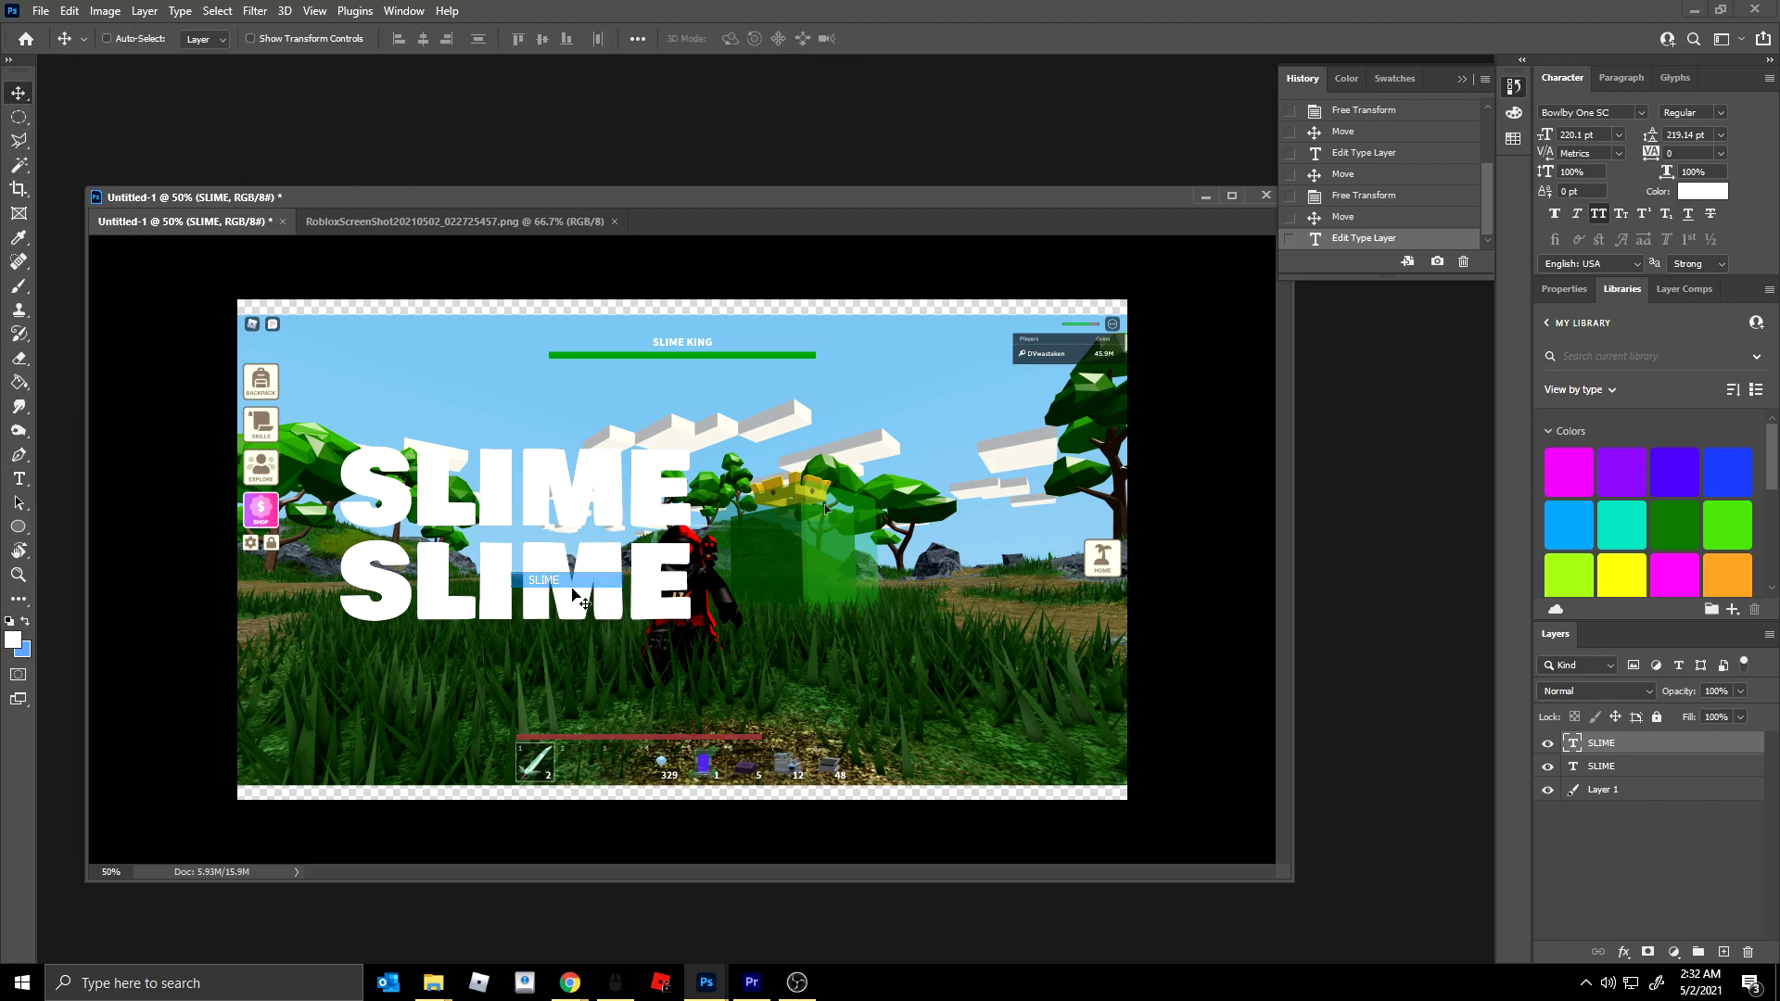
mouse_move(570, 589)
left_mouse_down()
mouse_move(611, 633)
mouse_move(575, 576)
left_mouse_up()
key("ctrl+z")
- Replace the lower copy's text with KING and scale it to about 121% to match the width of SLIME
double_click(638, 557)
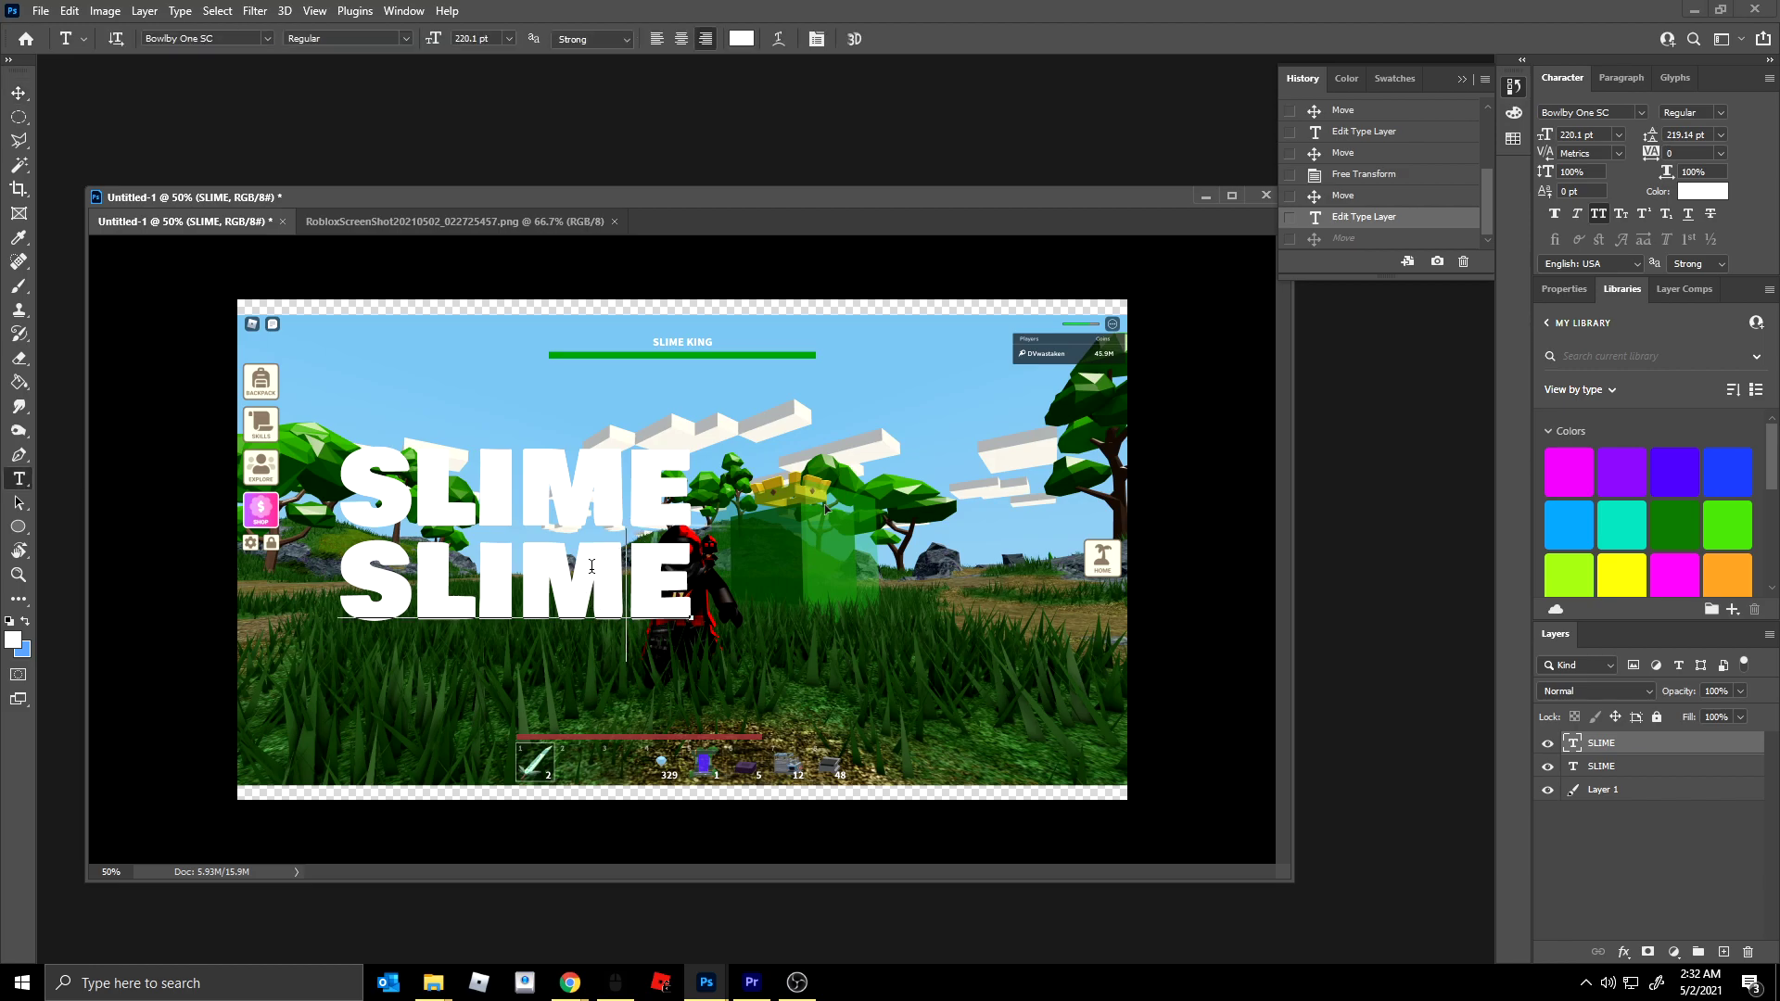
type("KING")
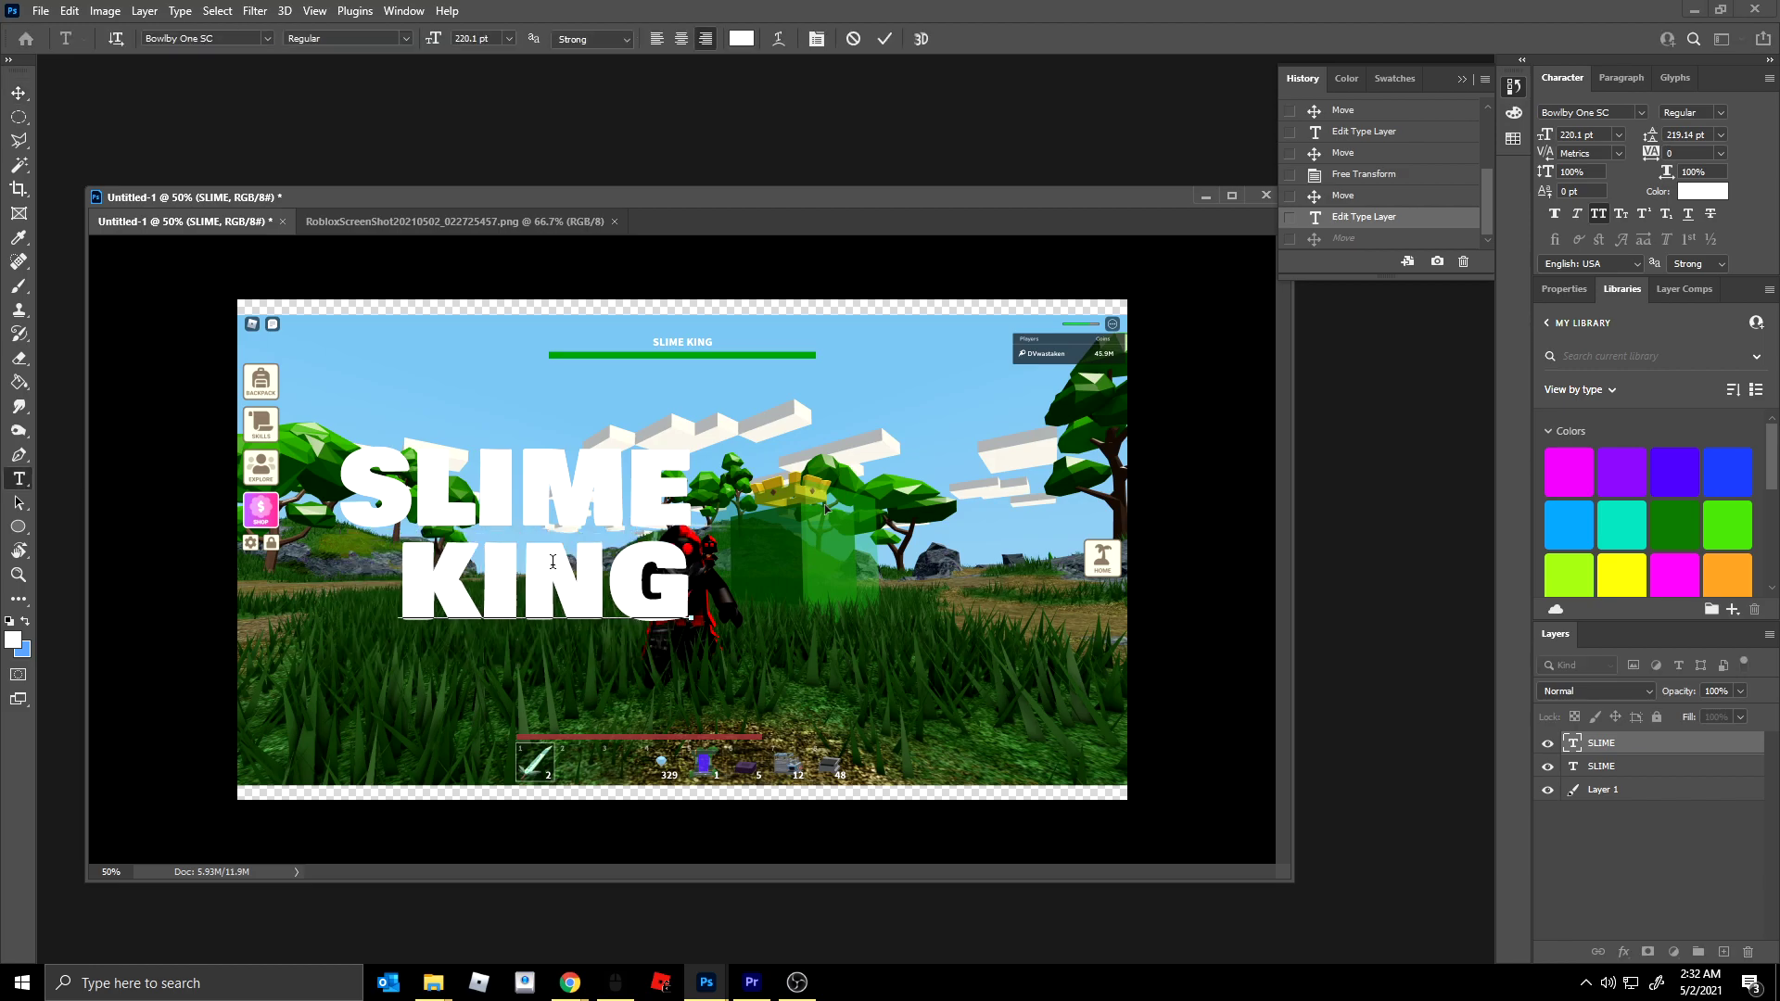
left_click(21, 115)
key("ctrl+t")
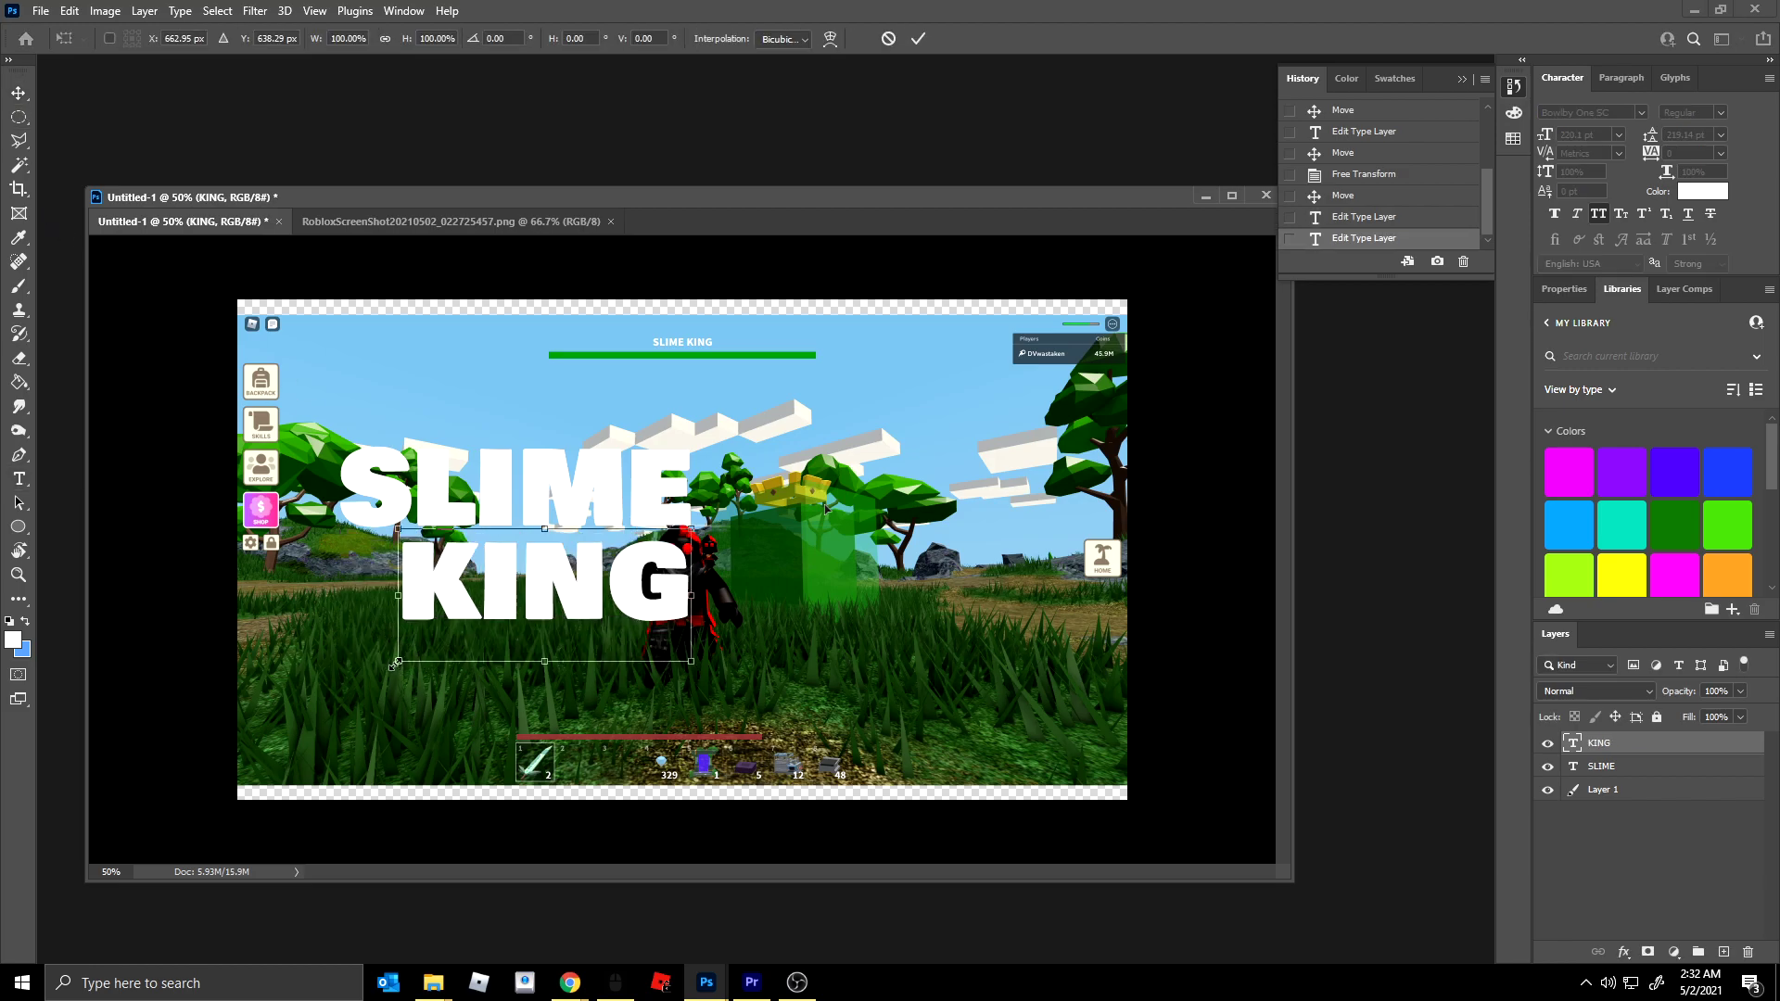
left_click_drag(394, 664, 330, 686)
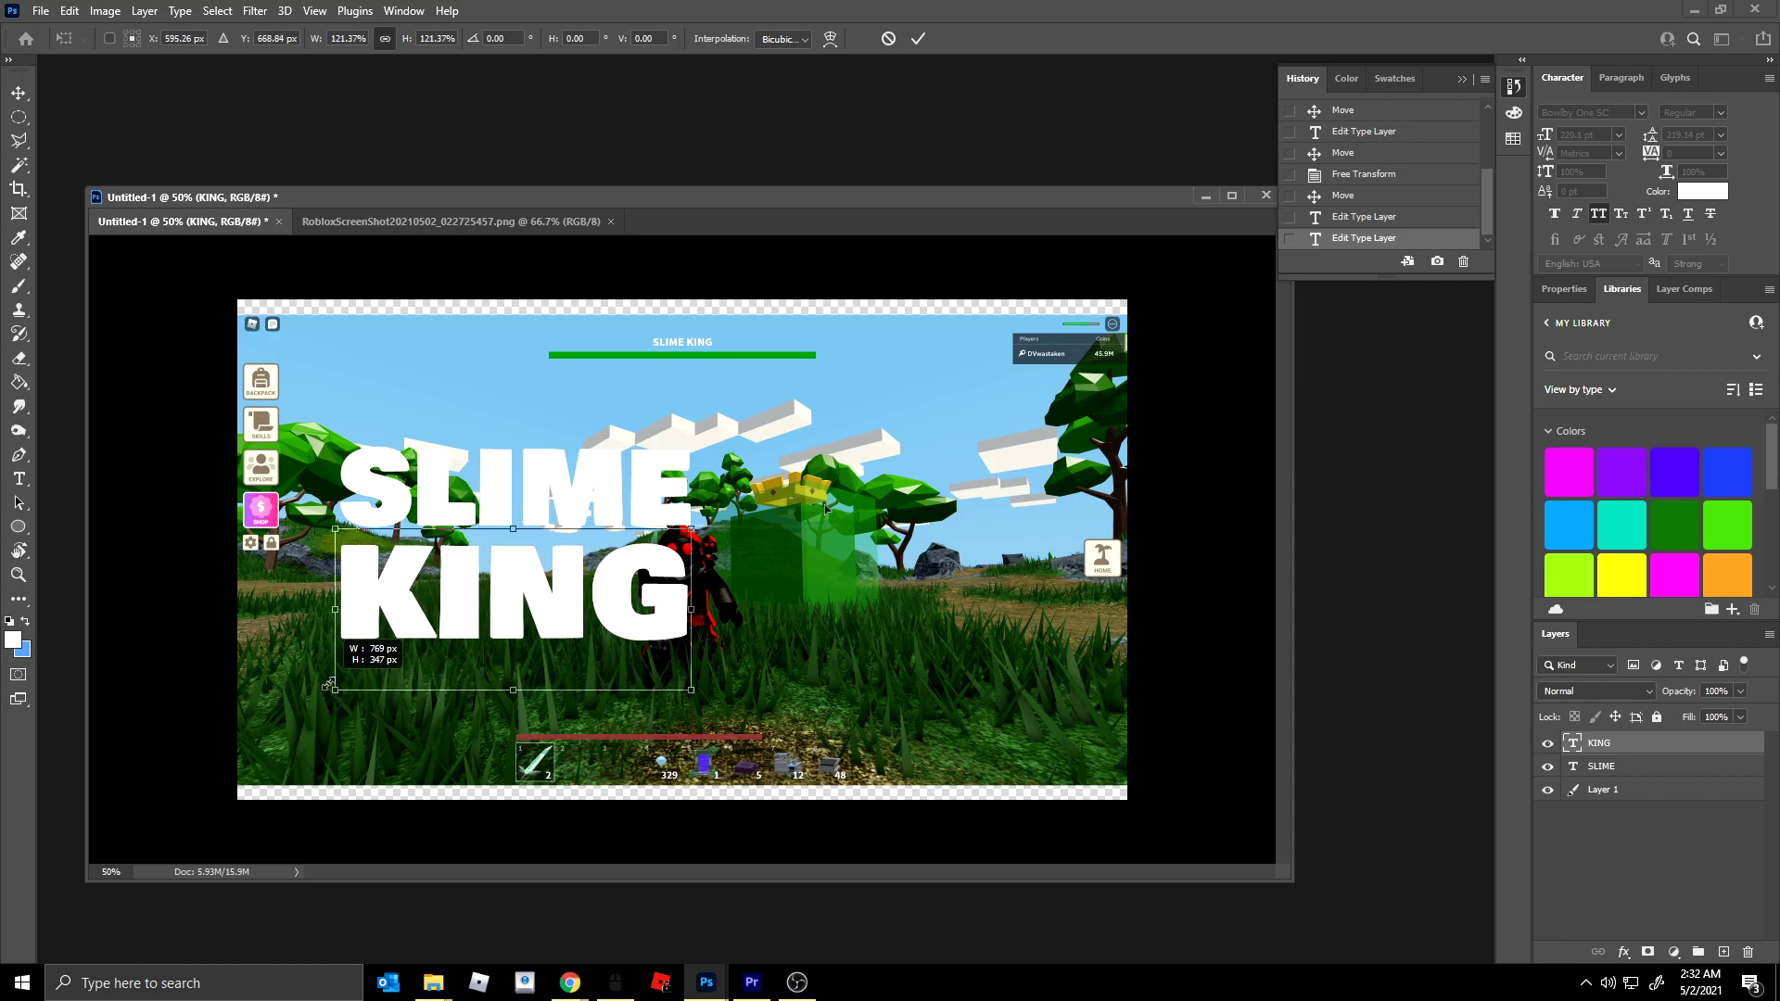
key("Return")
left_click_drag(516, 609, 569, 665)
key("ctrl+z")
key("ctrl+t")
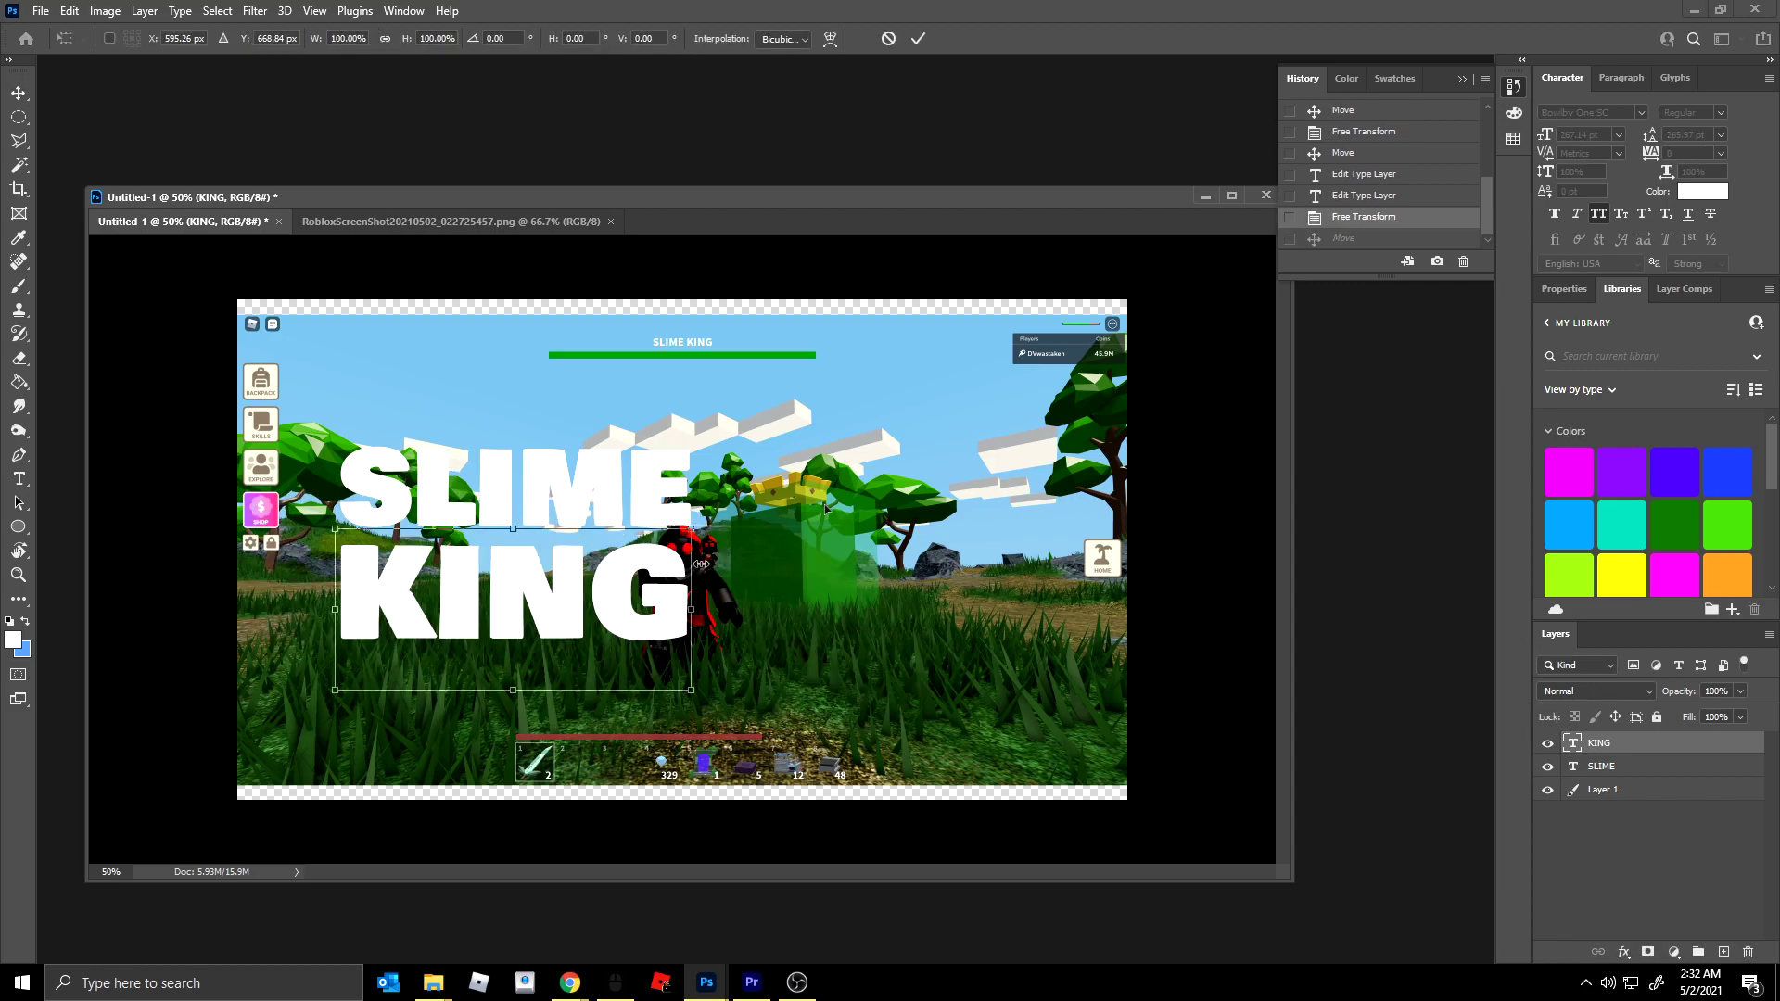
left_click_drag(691, 529, 556, 610)
key("ctrl+z")
key("Return")
- Select the SLIME and KING text layers together and shift them slightly left, clear of the character
left_click(1602, 767, "shift")
left_click(719, 584, "ctrl")
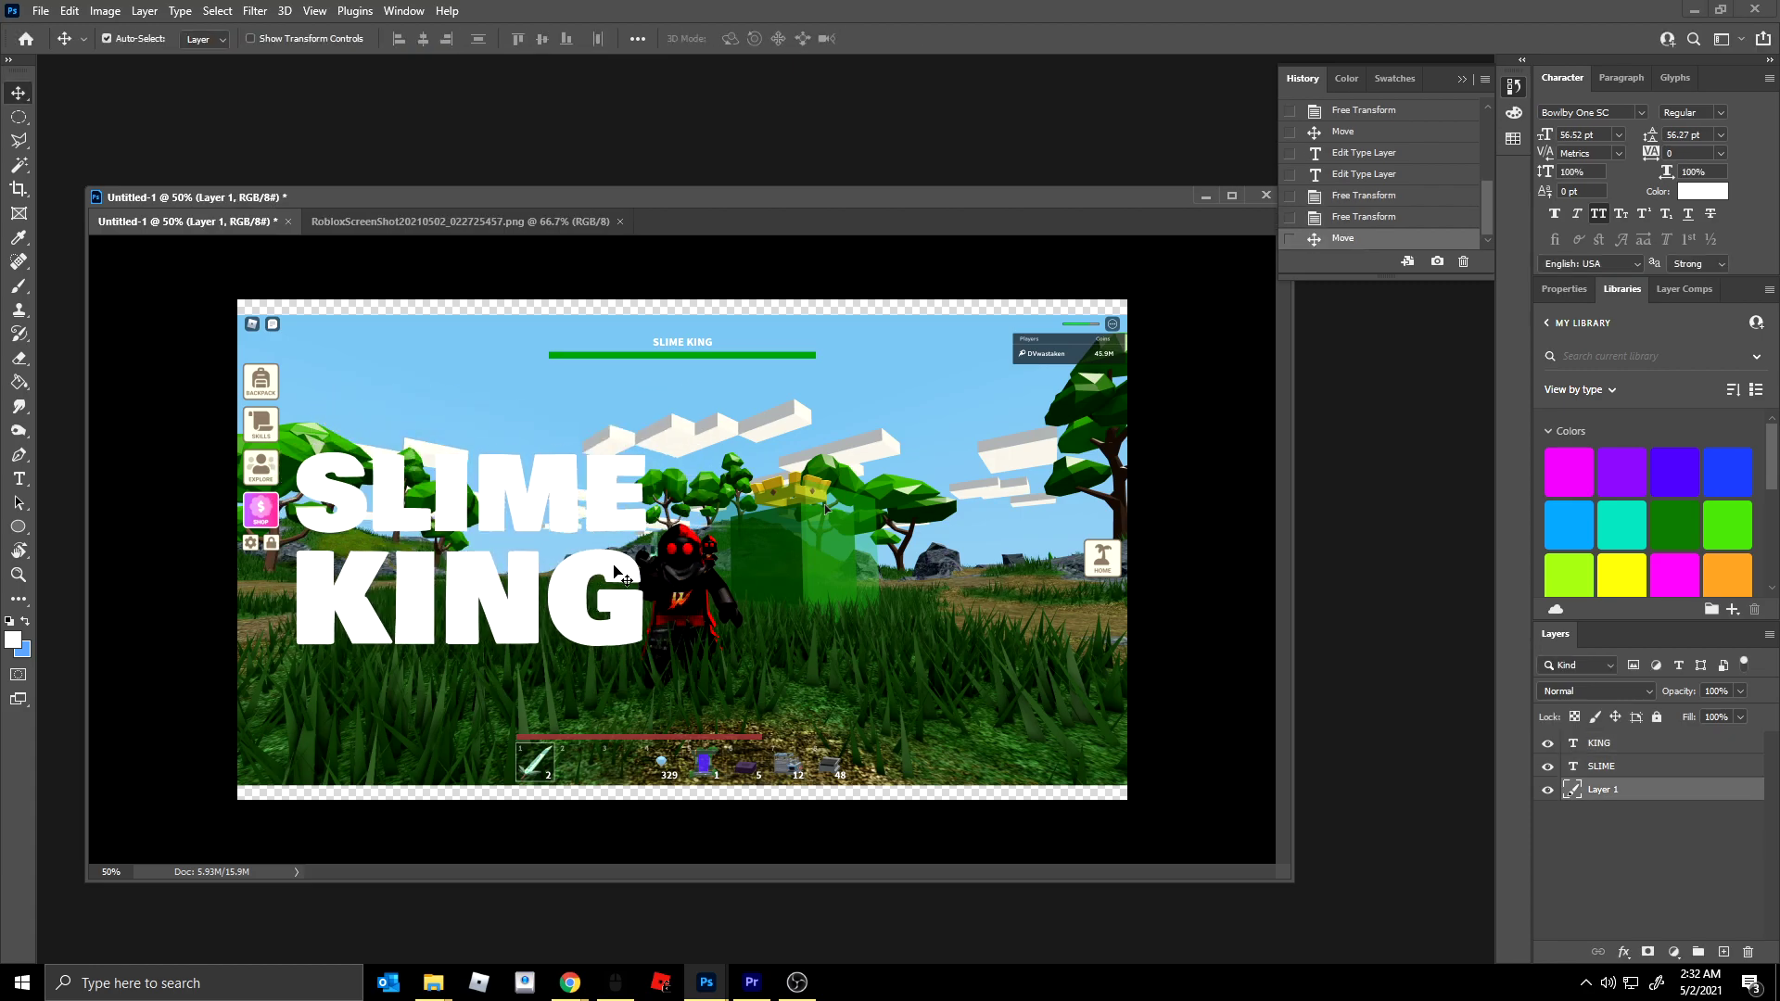
key("ctrl+z")
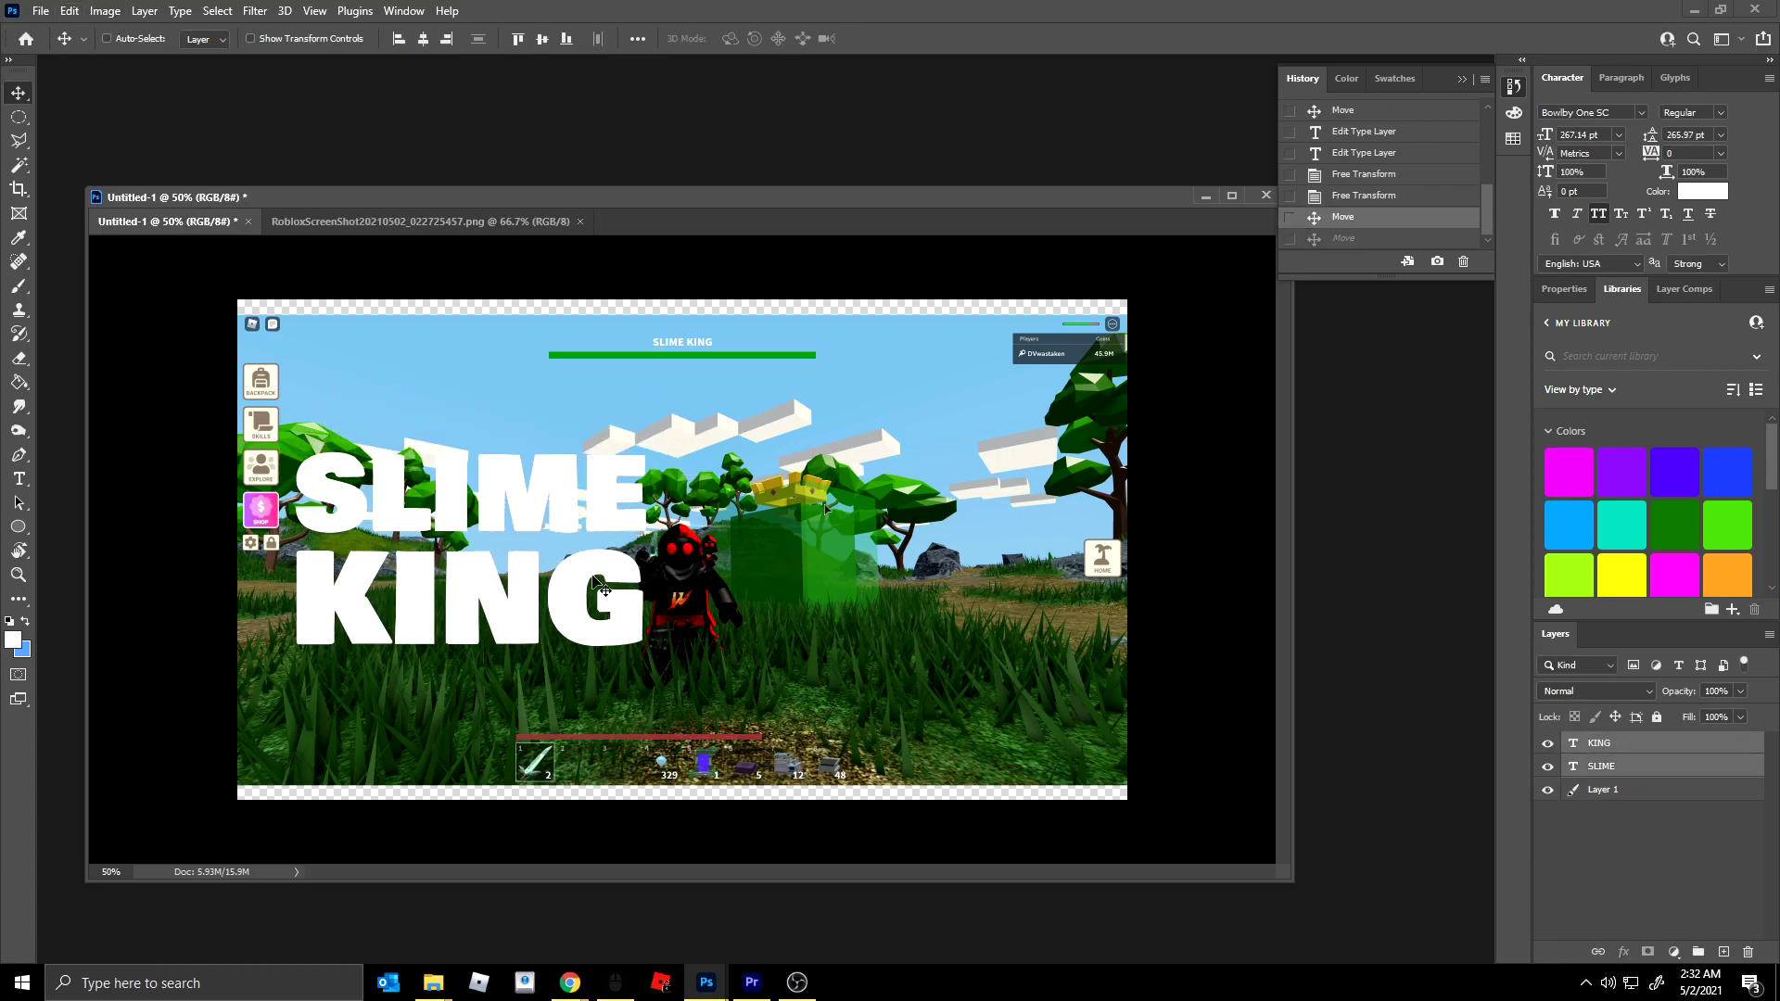
- Rotate SLIME and KING together slightly counterclockwise so they slant upward to the right, and reposition them beside the character
key("ctrl+t")
left_click_drag(799, 431, 774, 378)
key("Return")
left_click_drag(515, 515, 526, 498)
- Change the font of the SLIME and KING text layers to Luckiest Guy
key("t")
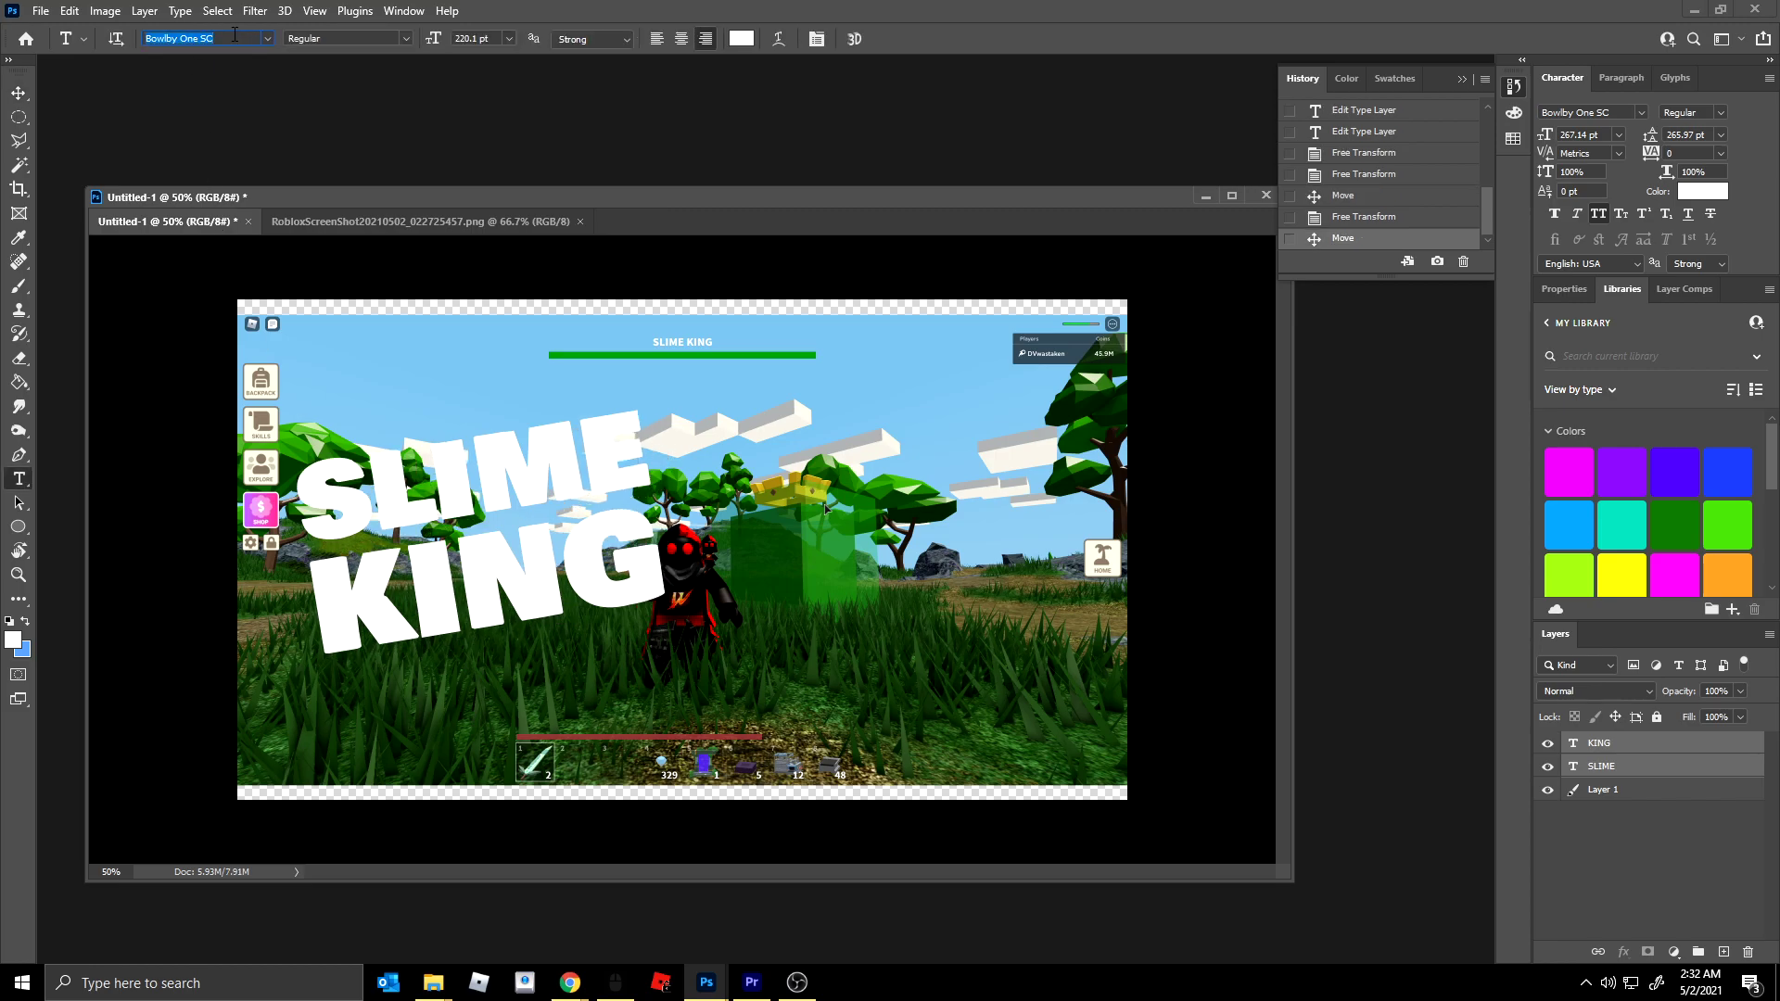
type("Luck")
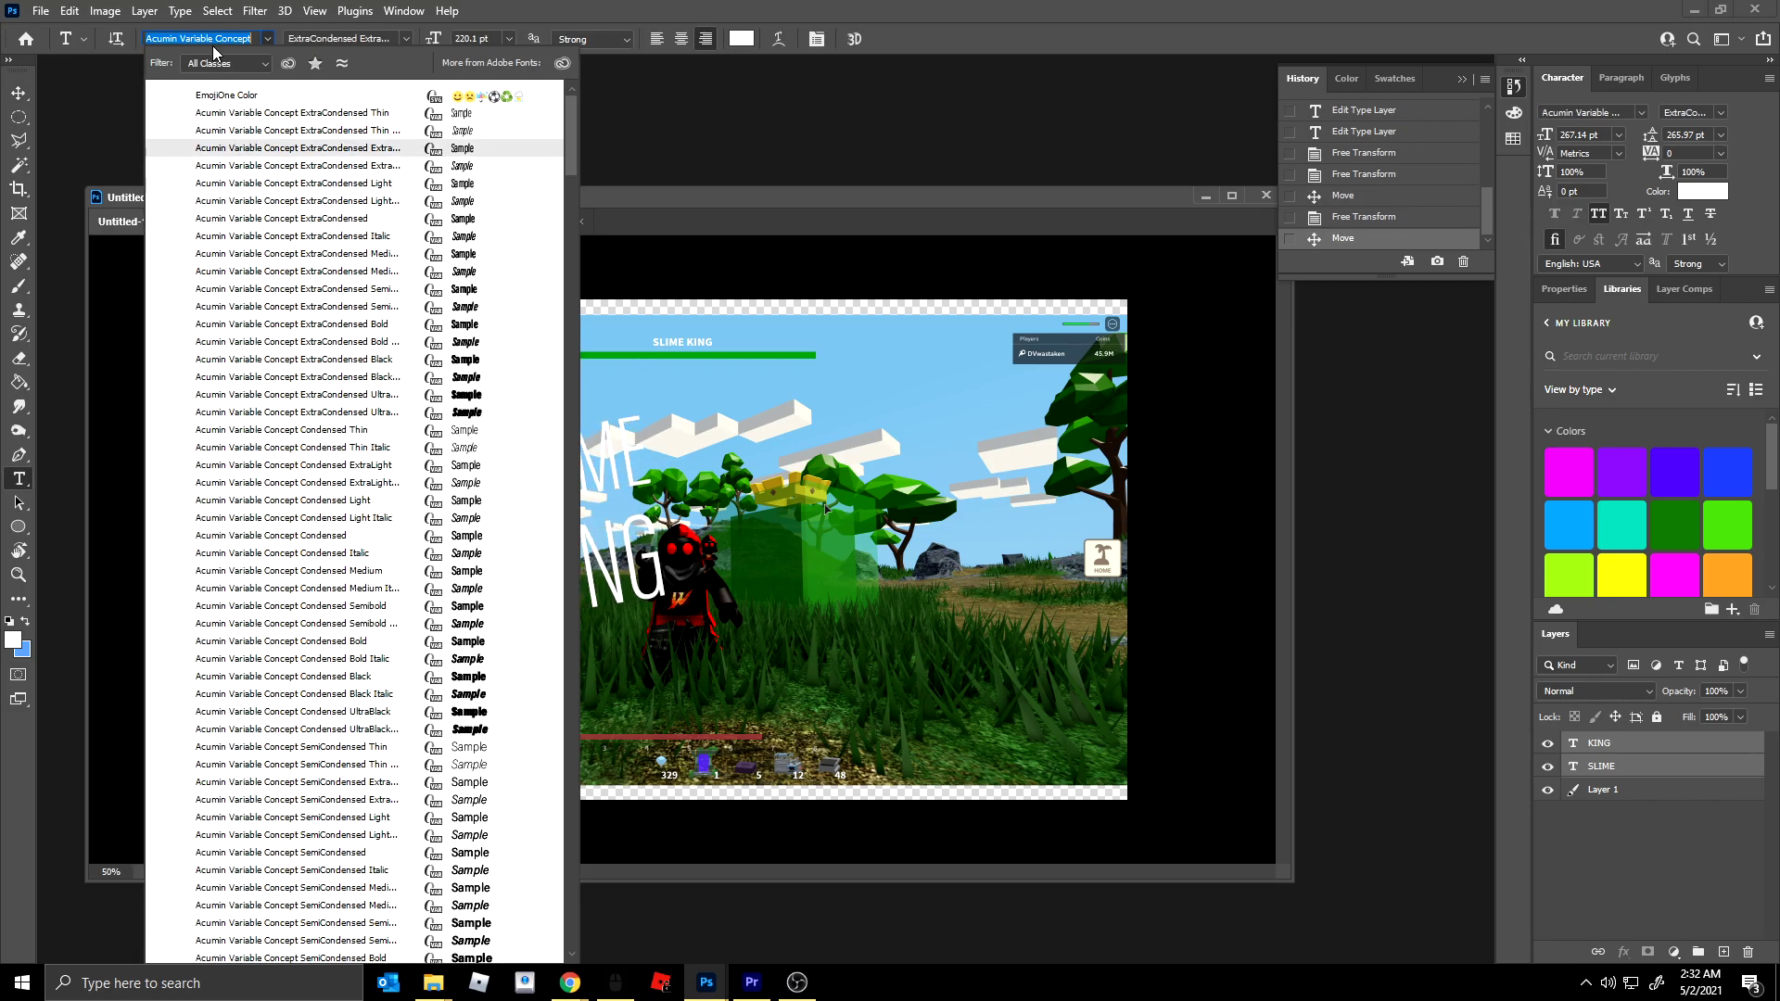
key("Return")
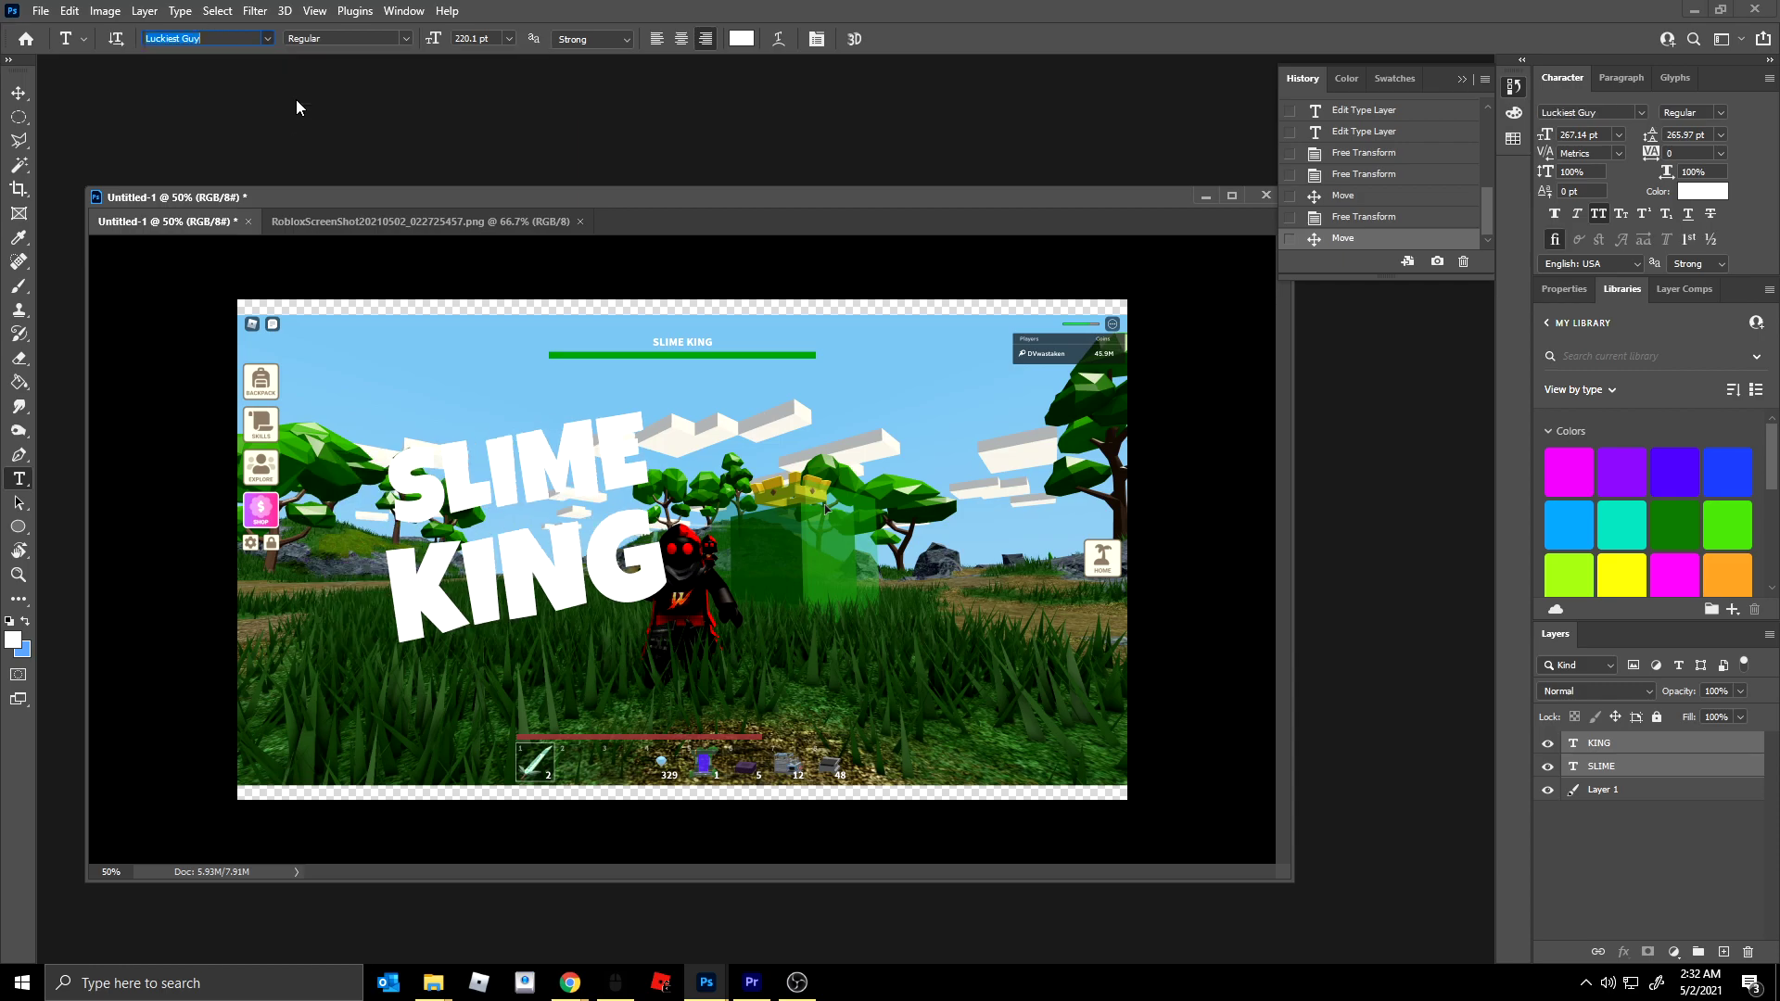
- Enlarge and reposition the words SLIME and KING so the stacked title fills the area left of the character
left_click(26, 92)
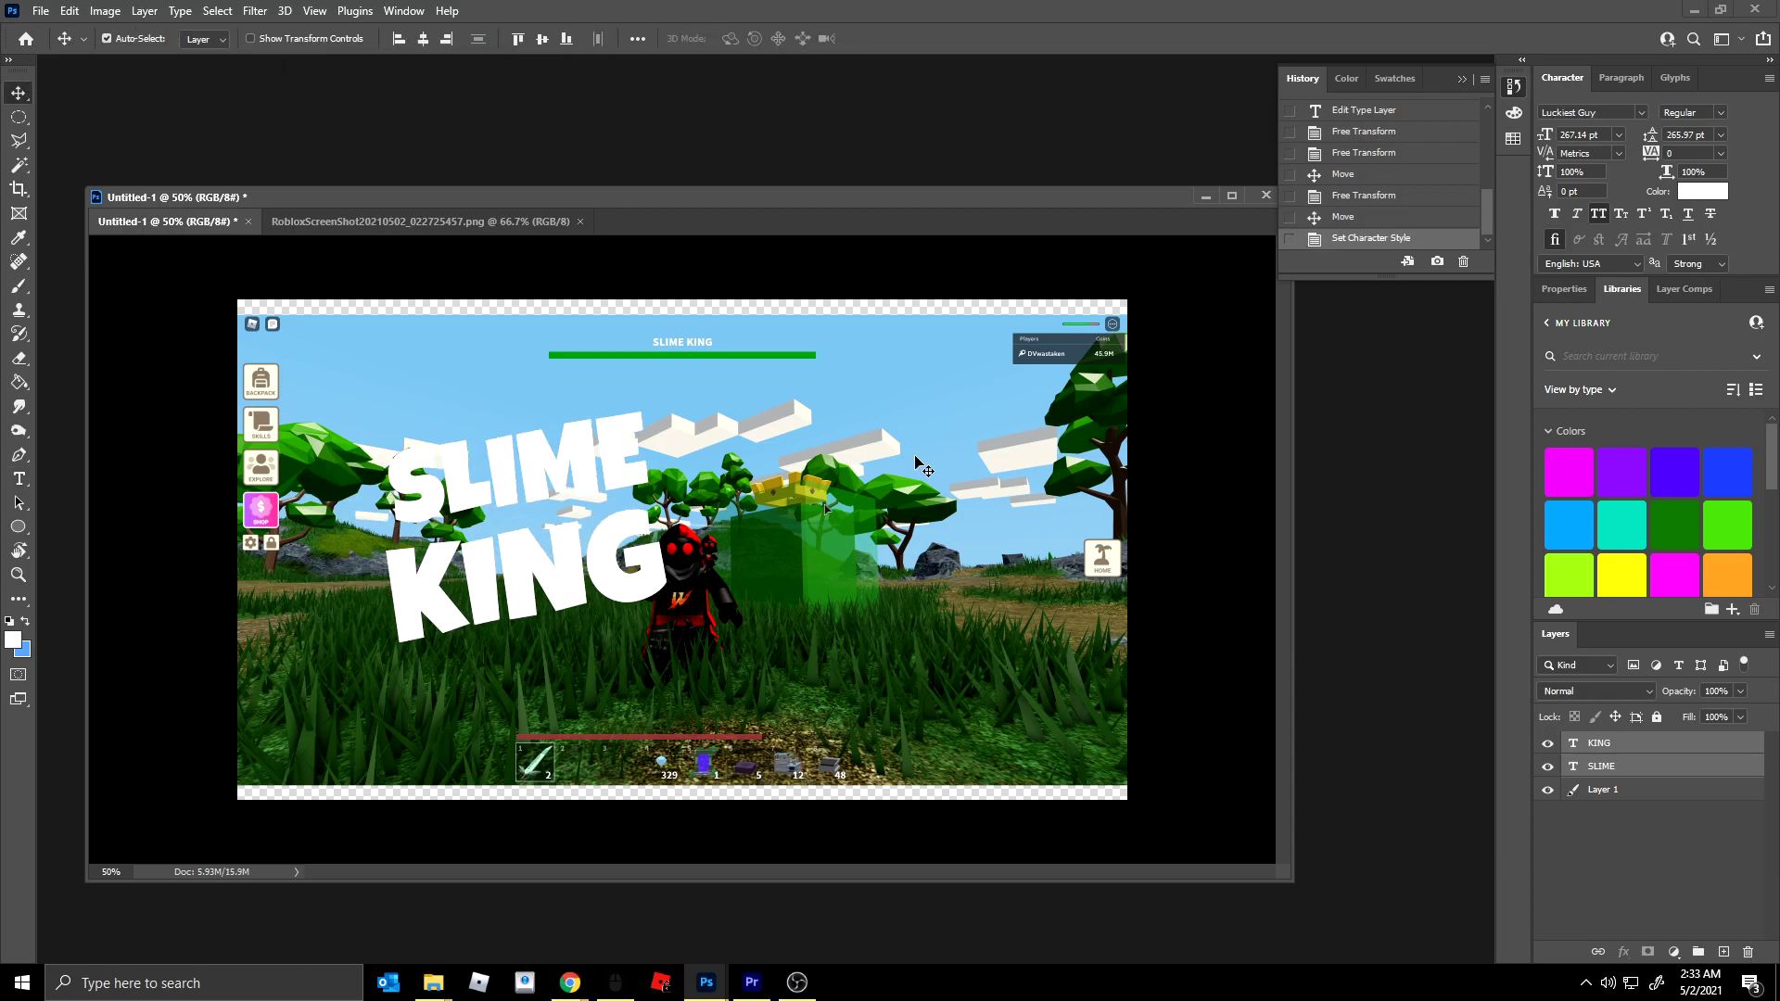
left_click(1044, 304)
left_click(431, 470)
key("ctrl+t")
left_click_drag(378, 400, 354, 388)
key("Return")
left_click_drag(450, 429, 451, 453)
left_click(533, 566, "ctrl+shift")
left_click_drag(533, 566, 468, 580)
key("ctrl+t")
left_click_drag(606, 427, 644, 462)
key("Return")
- Scale the screenshot layer to about 164% so it fills the canvas, and shift it right so the character clears the title
left_click_drag(717, 507, 734, 507)
key("ctrl+z")
key("ctrl+t")
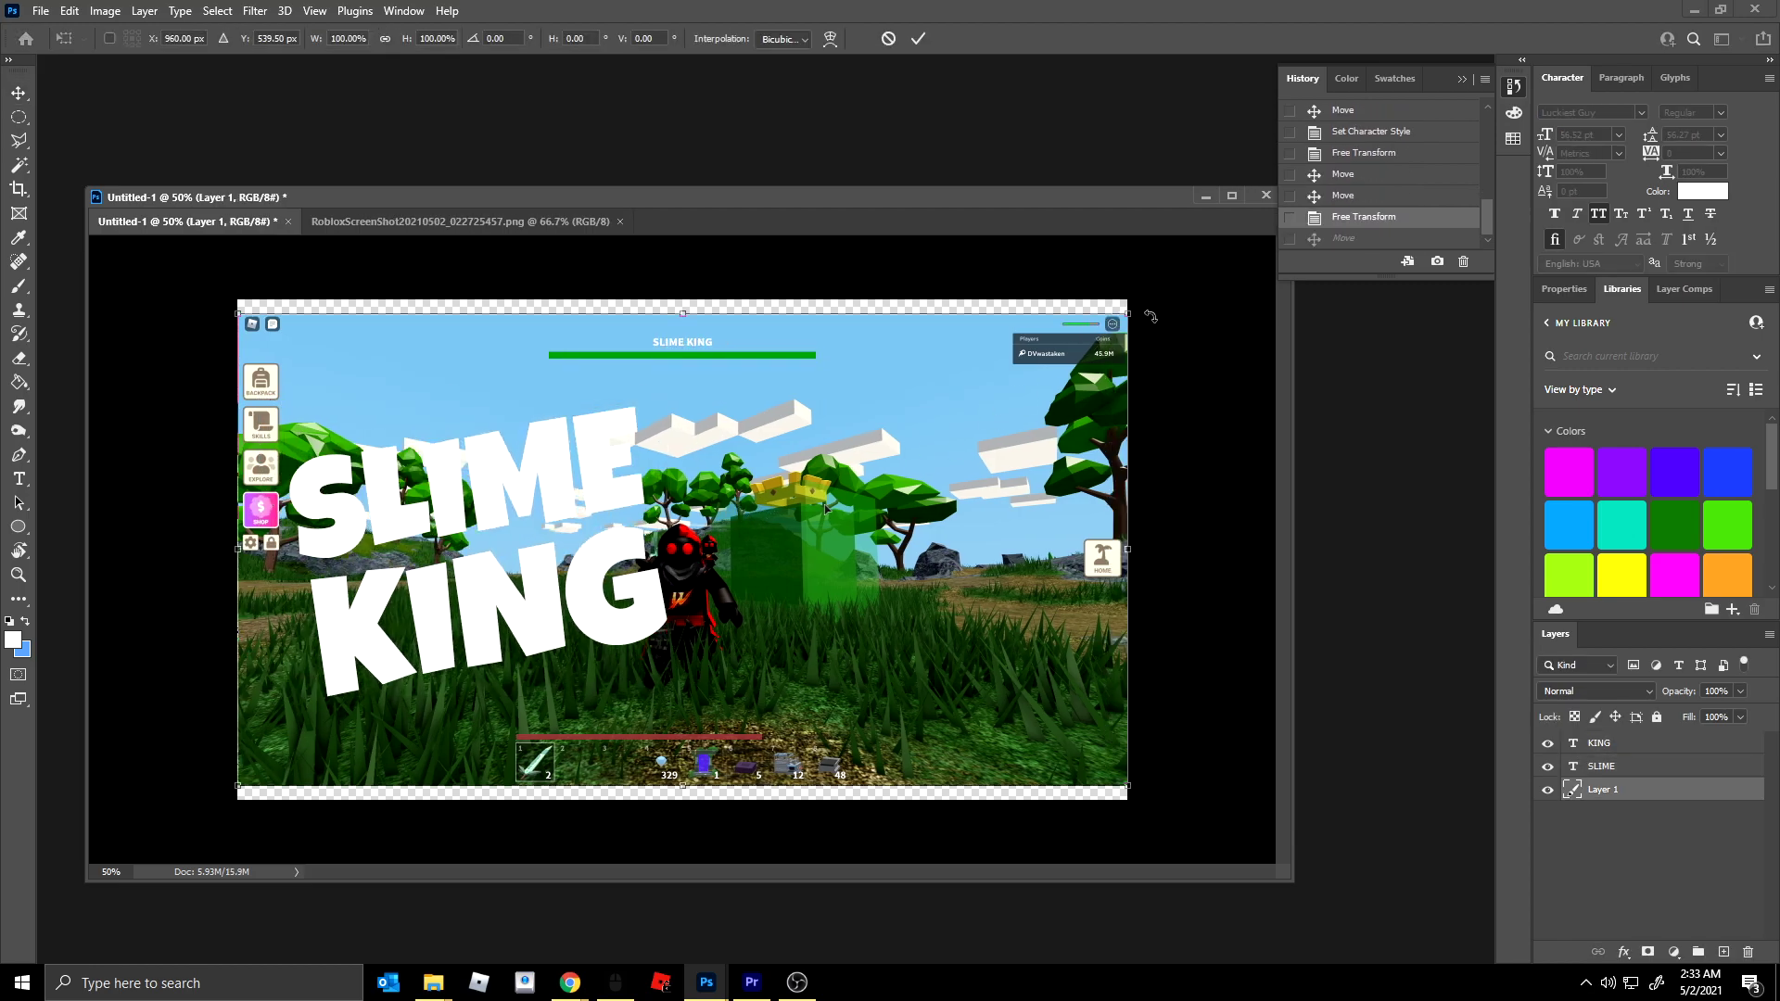
left_click_drag(1129, 313, 1411, 162)
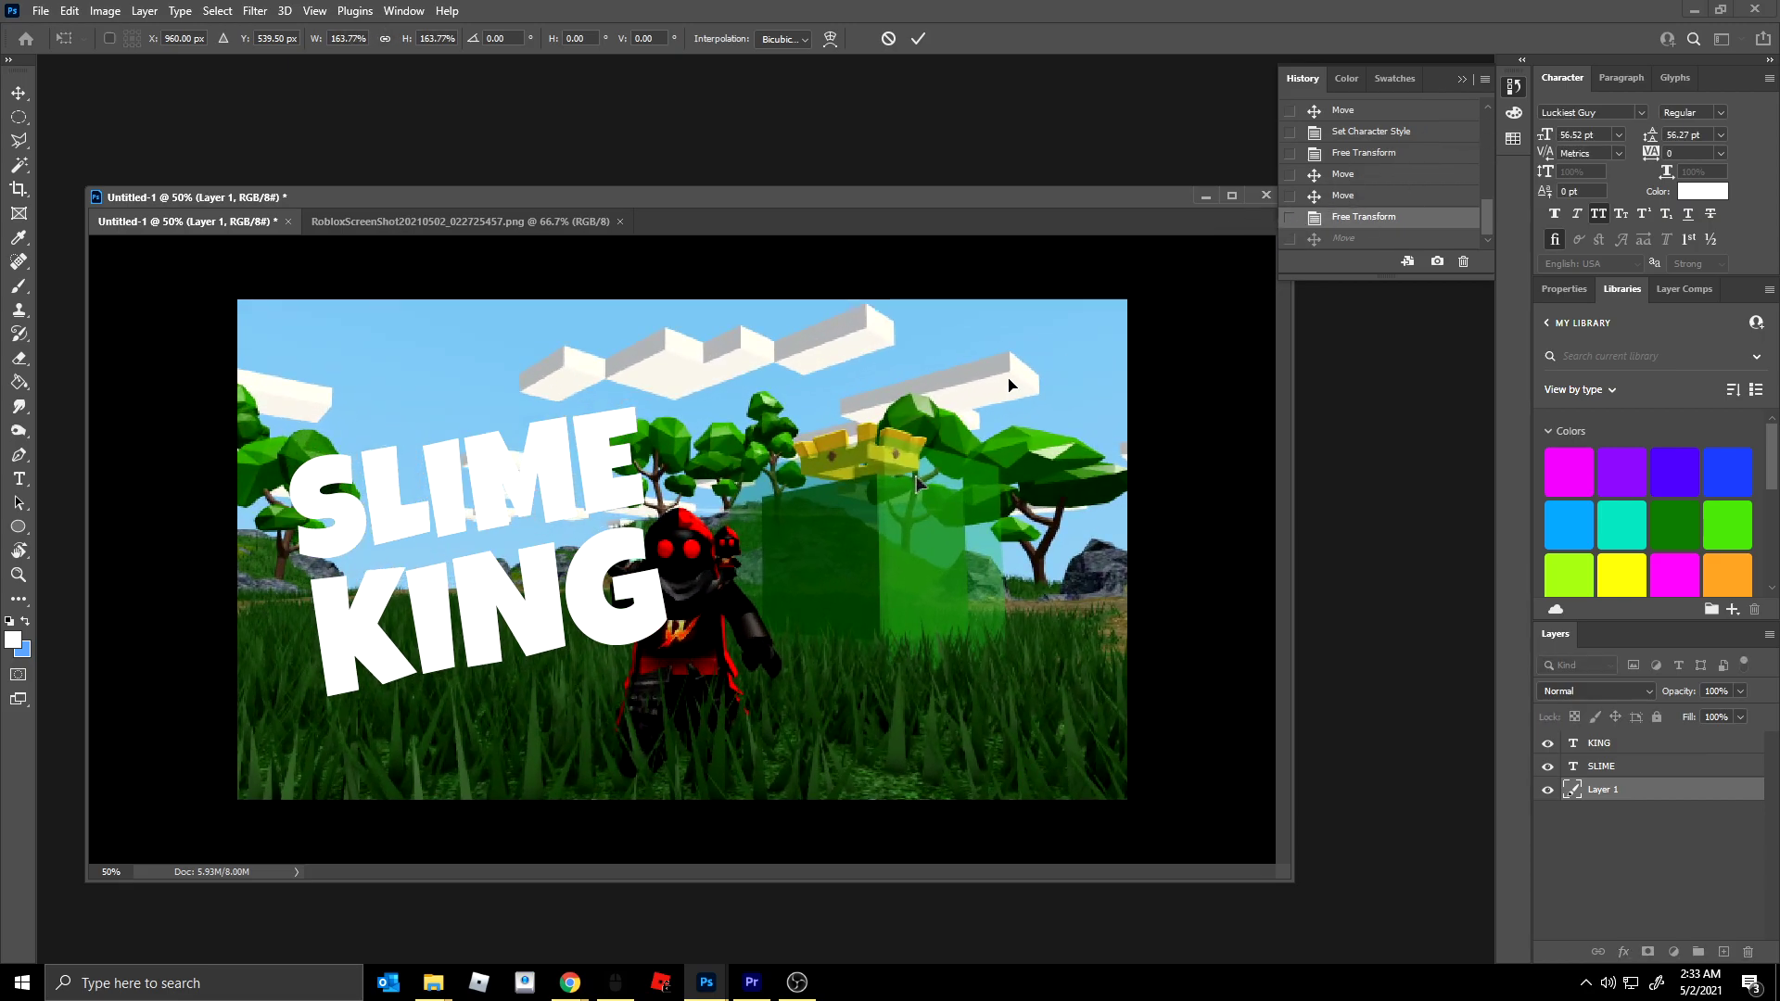
left_click_drag(1010, 385, 1059, 381)
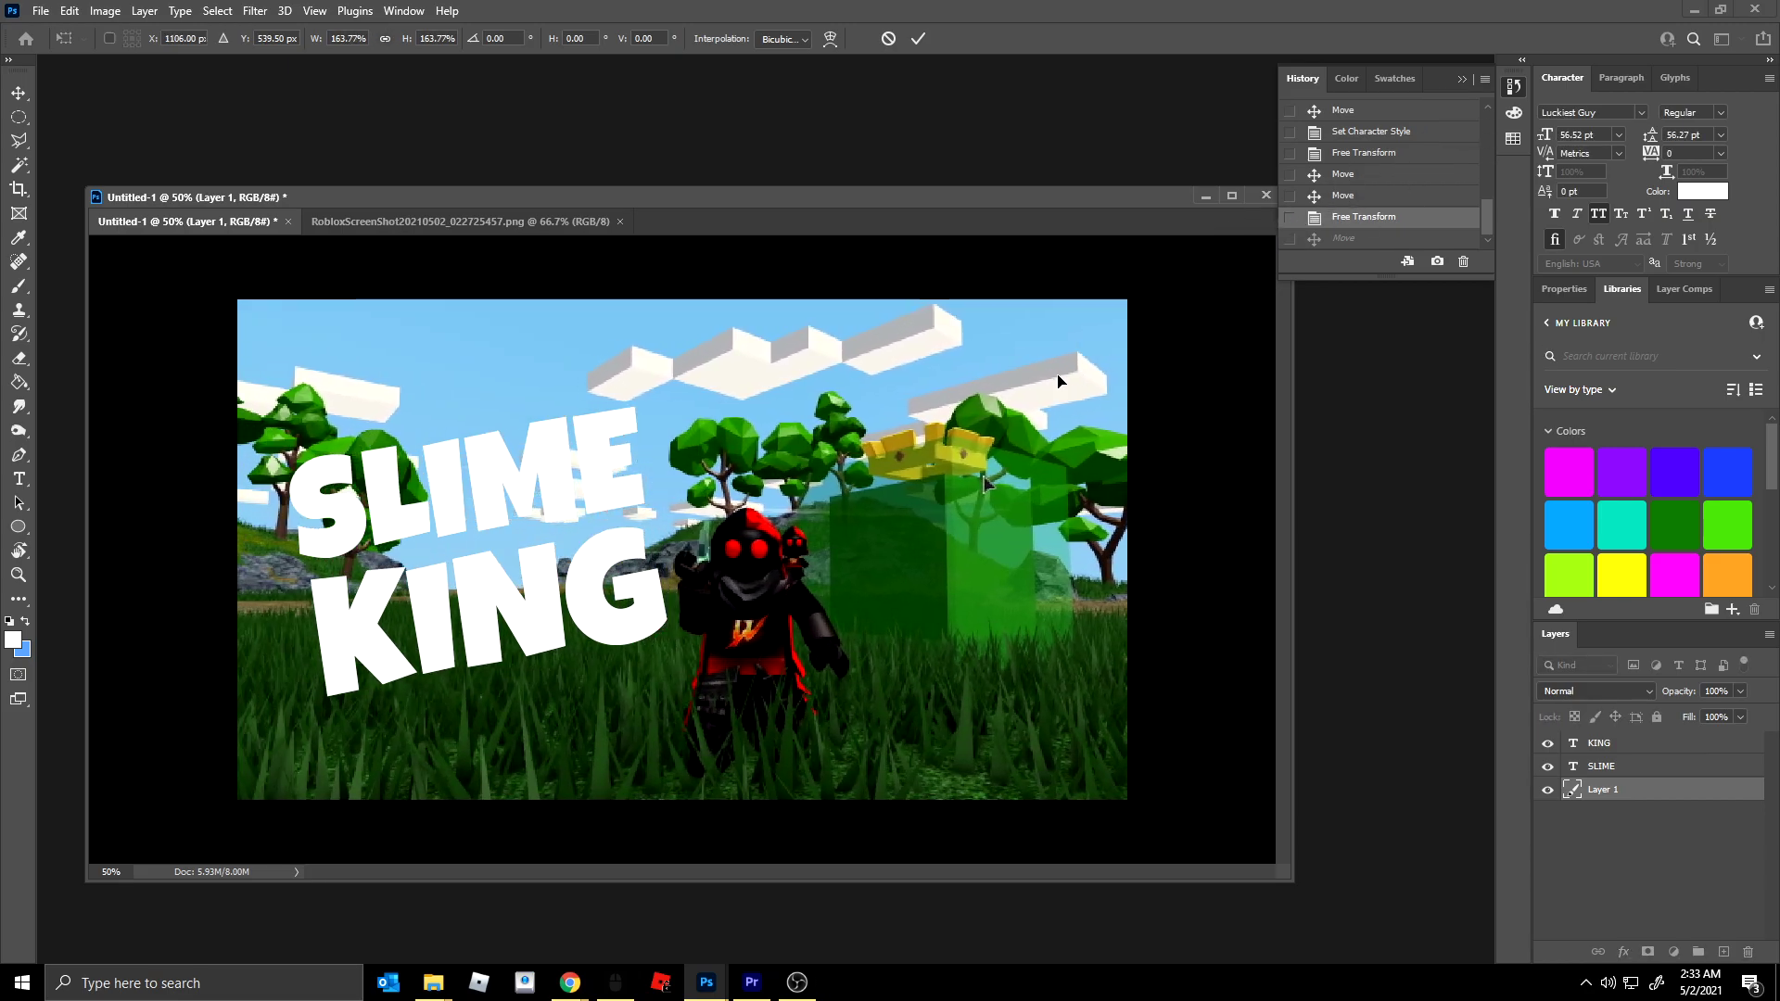
key("Return")
key("ctrl+minus")
left_click_drag(922, 500, 931, 519)
- Examine the enlarged character up close to check the image quality and its placement beside the title
key("z")
left_click(897, 535)
left_click(895, 537)
left_click(872, 540)
left_click(704, 547)
left_click(545, 553)
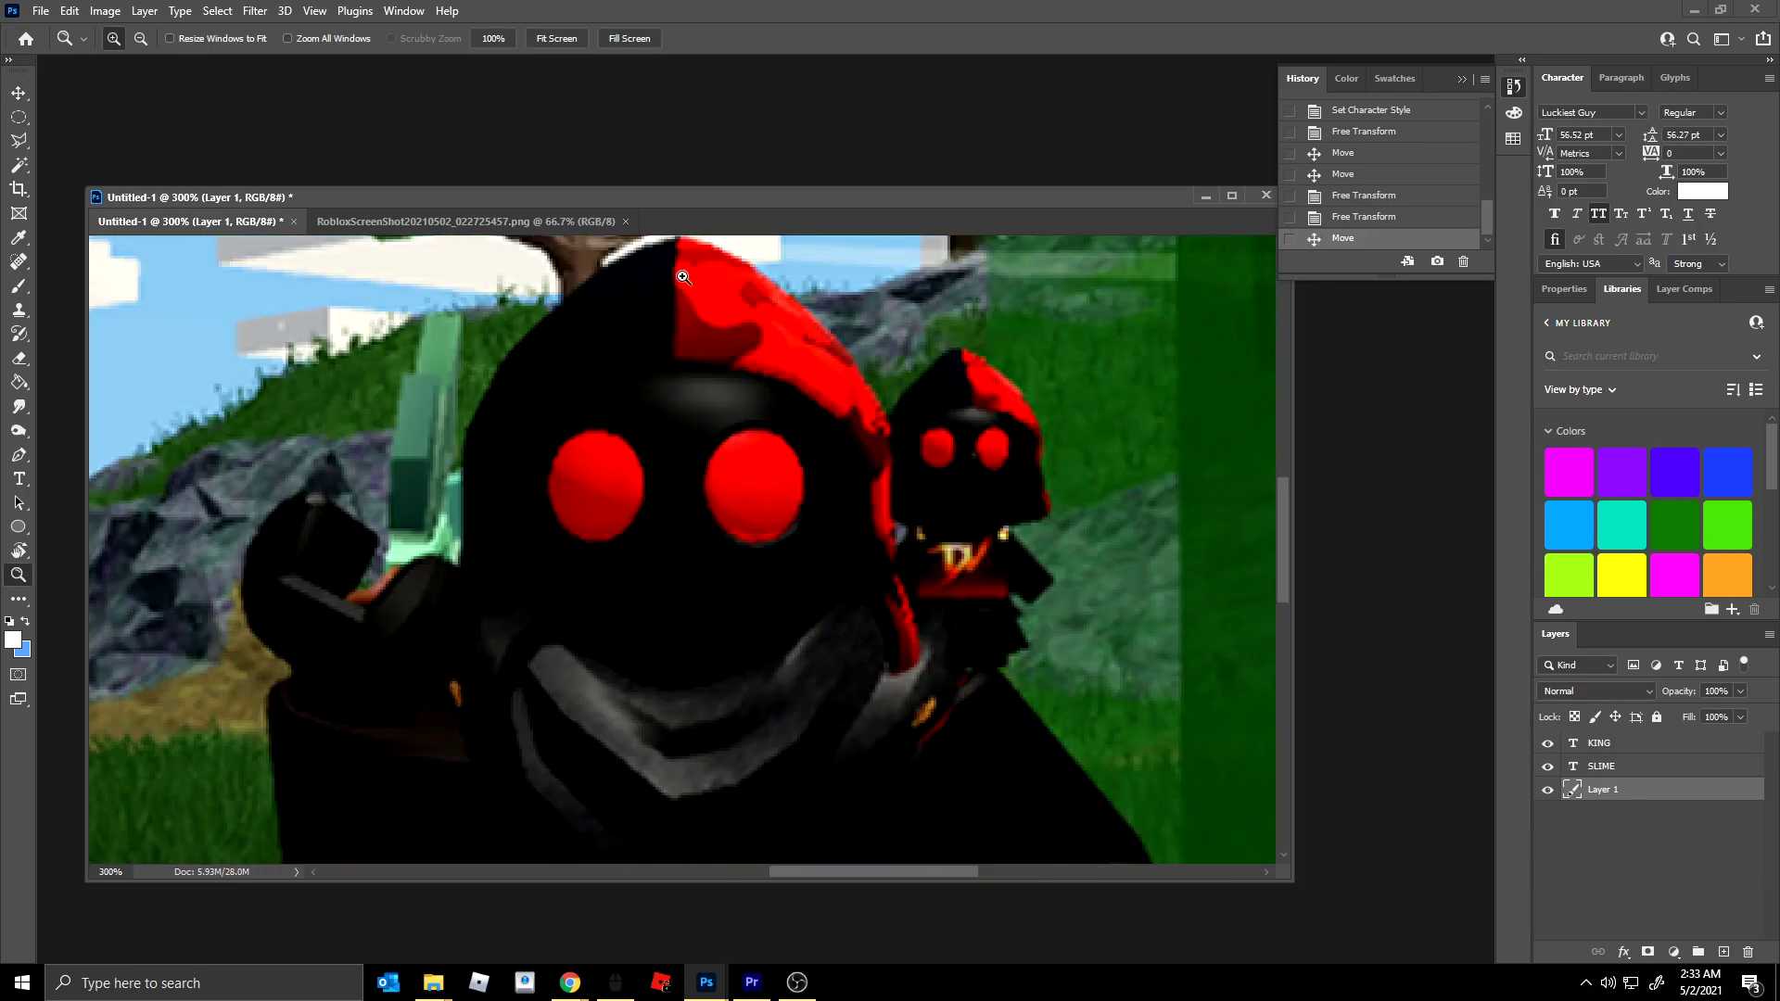
key("ctrl+z")
key("ctrl+z")
left_click_drag(346, 628, 516, 664)
key("ctrl+shift+z")
key("ctrl+shift+z")
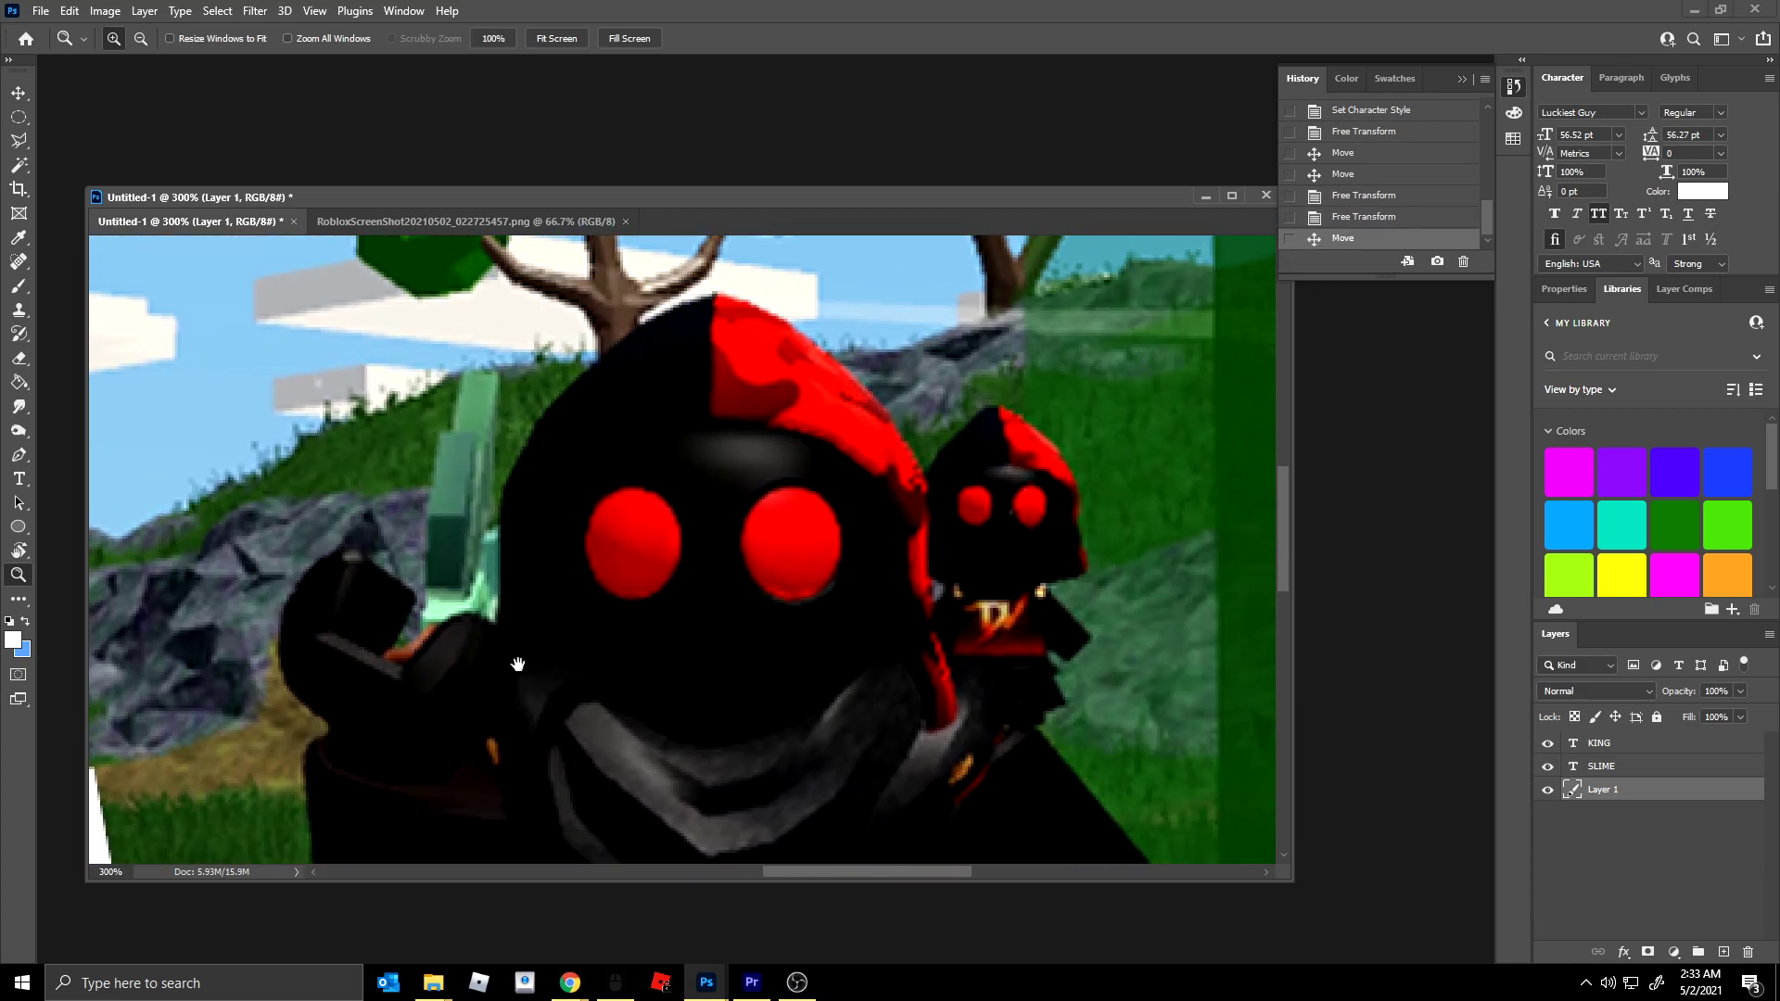
left_click(710, 613, "alt")
left_click(709, 613, "alt")
left_click(709, 612, "alt")
left_click(707, 603, "alt")
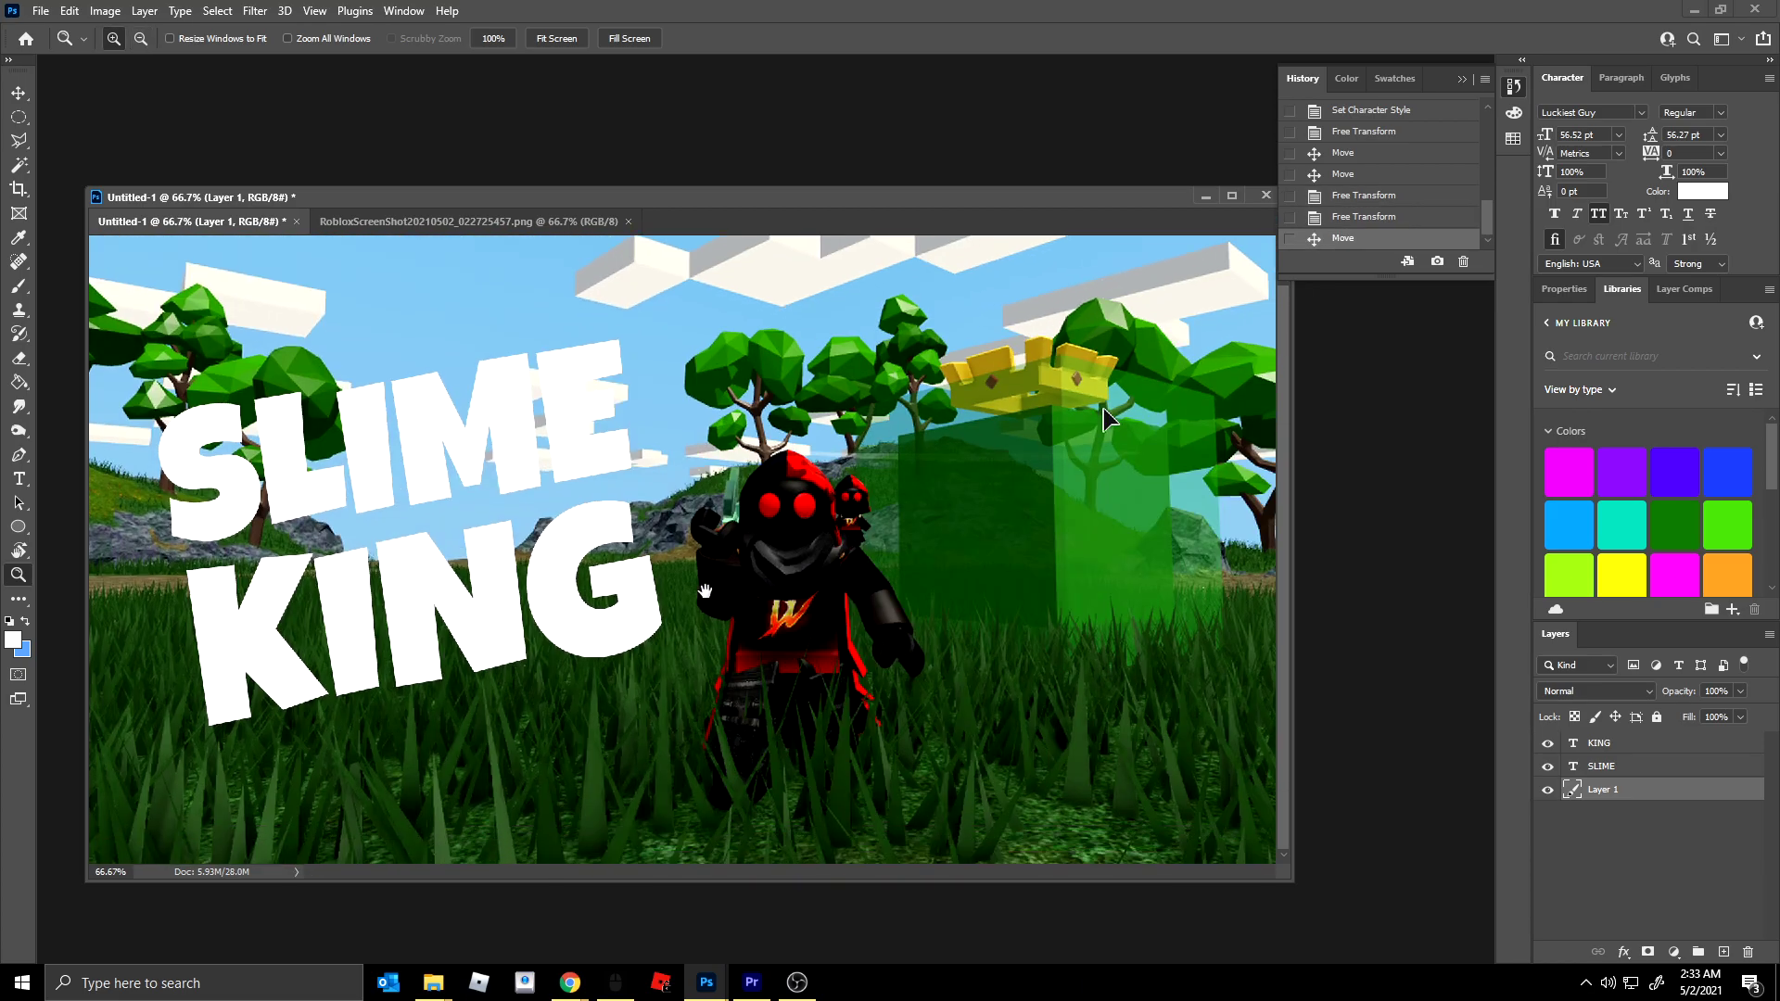
left_click(762, 591, "alt")
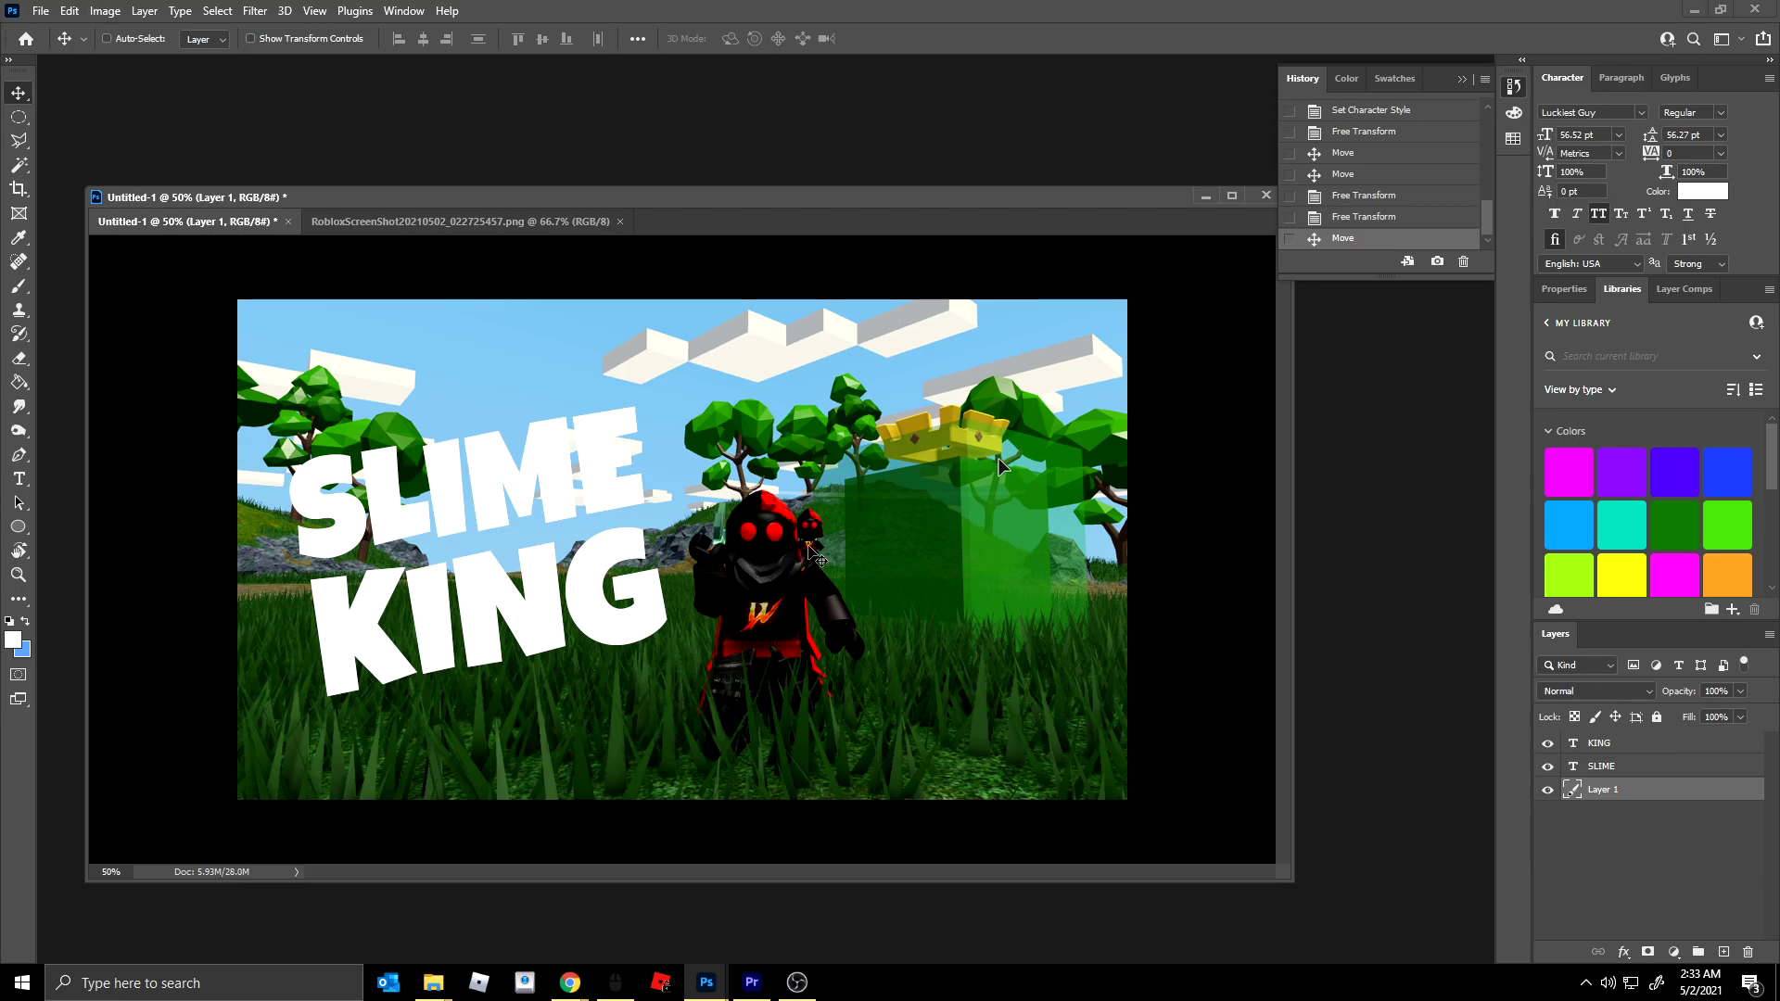
- Nudge the screenshot layer slightly up and right, and the SLIME and KING text layers slightly down, leaving no layer selected
left_click_drag(807, 545, 812, 534)
left_click(608, 621, "ctrl")
left_click(574, 508, "ctrl+shift")
left_click_drag(575, 510, 573, 514)
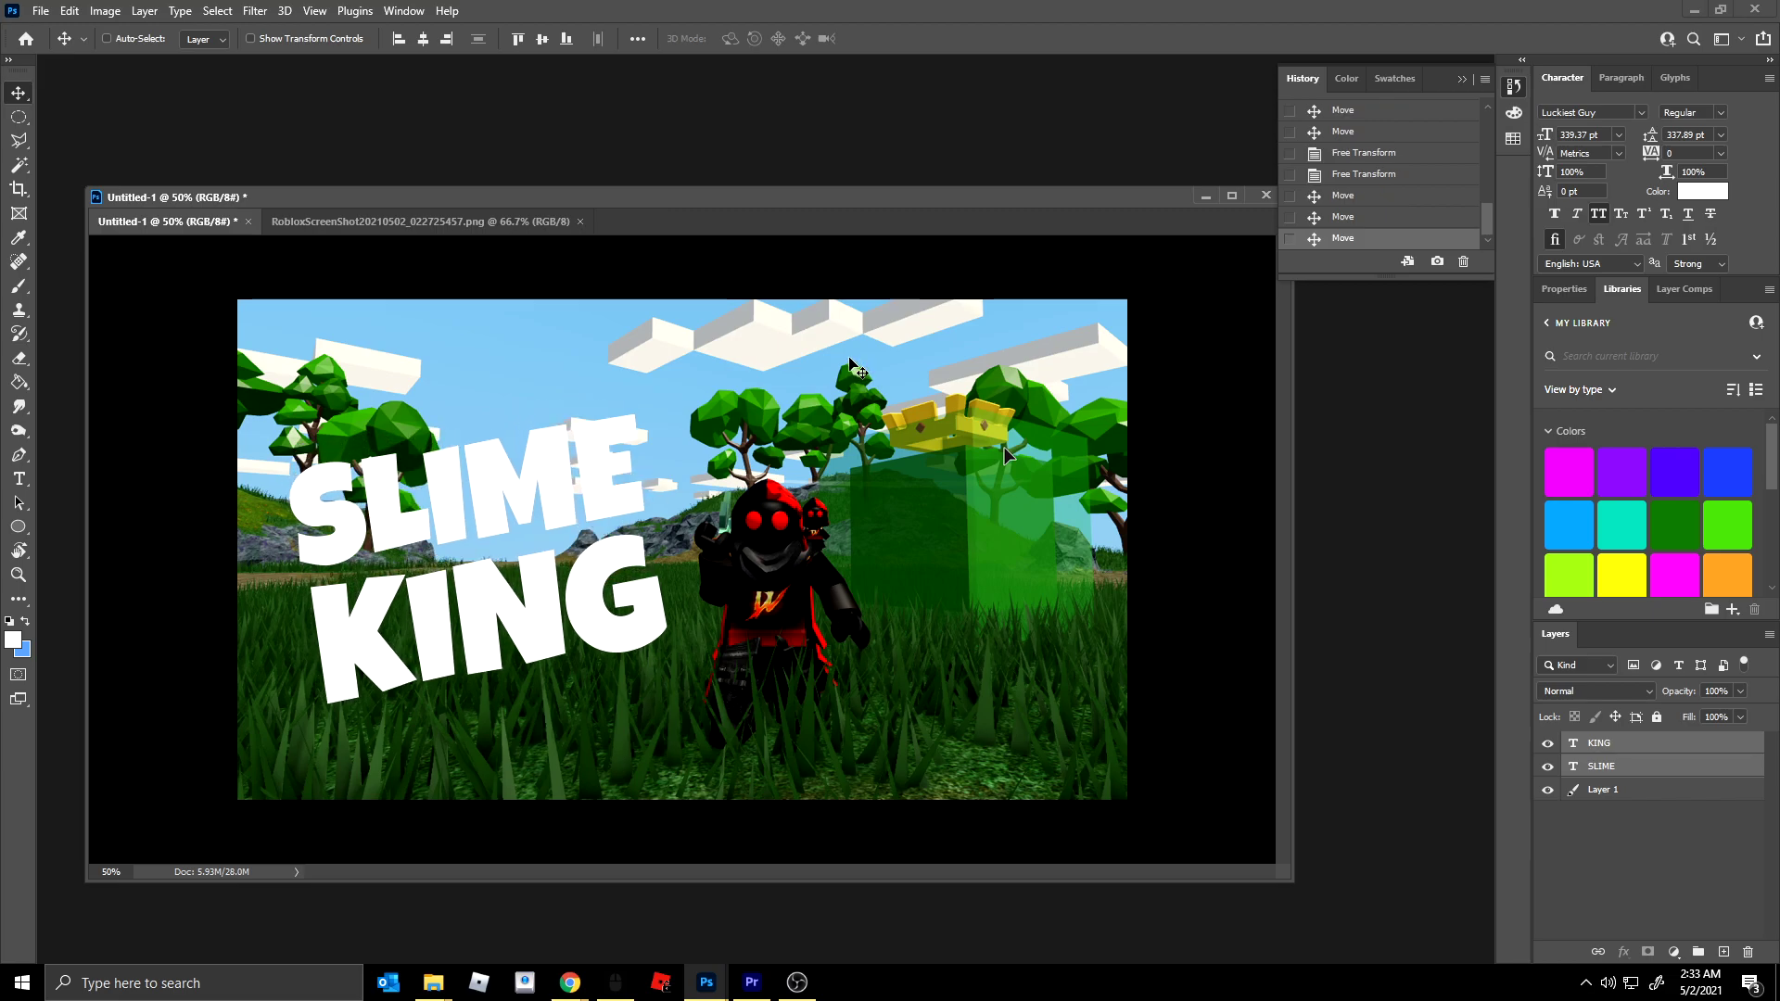
left_click(1206, 392, "ctrl")
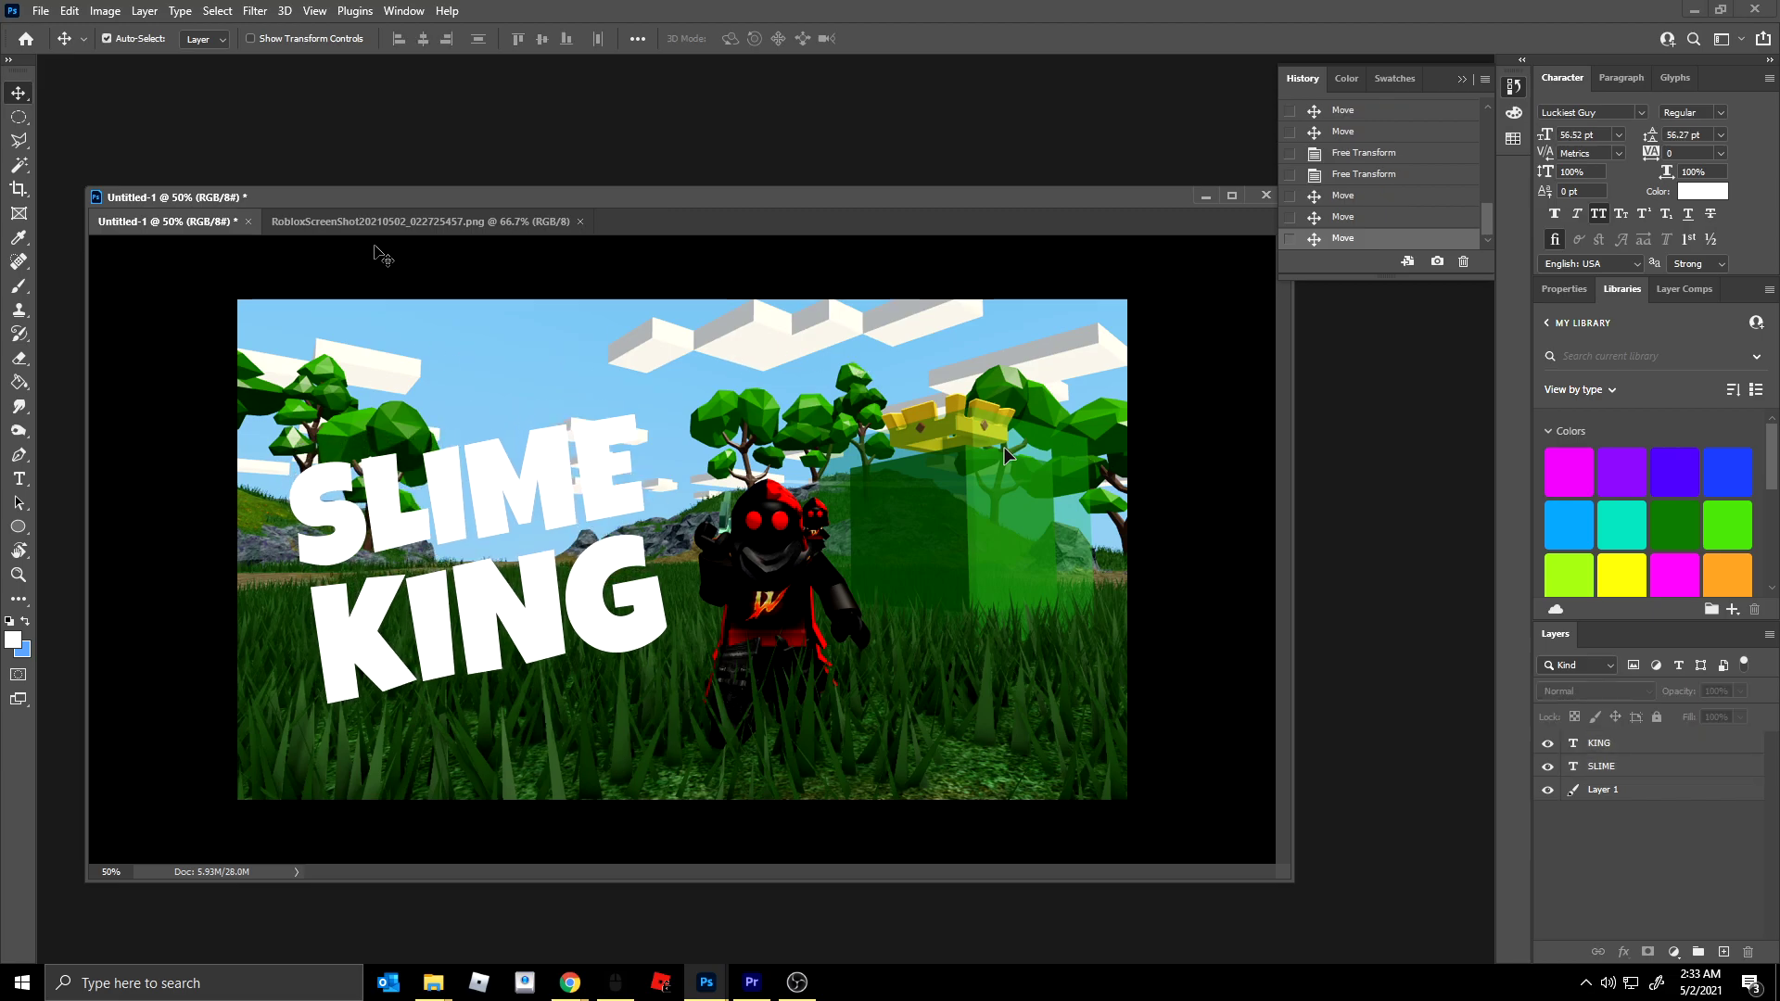
- Save the thumbnail as a Photoshop document named template_thumbnail
key("ctrl+s")
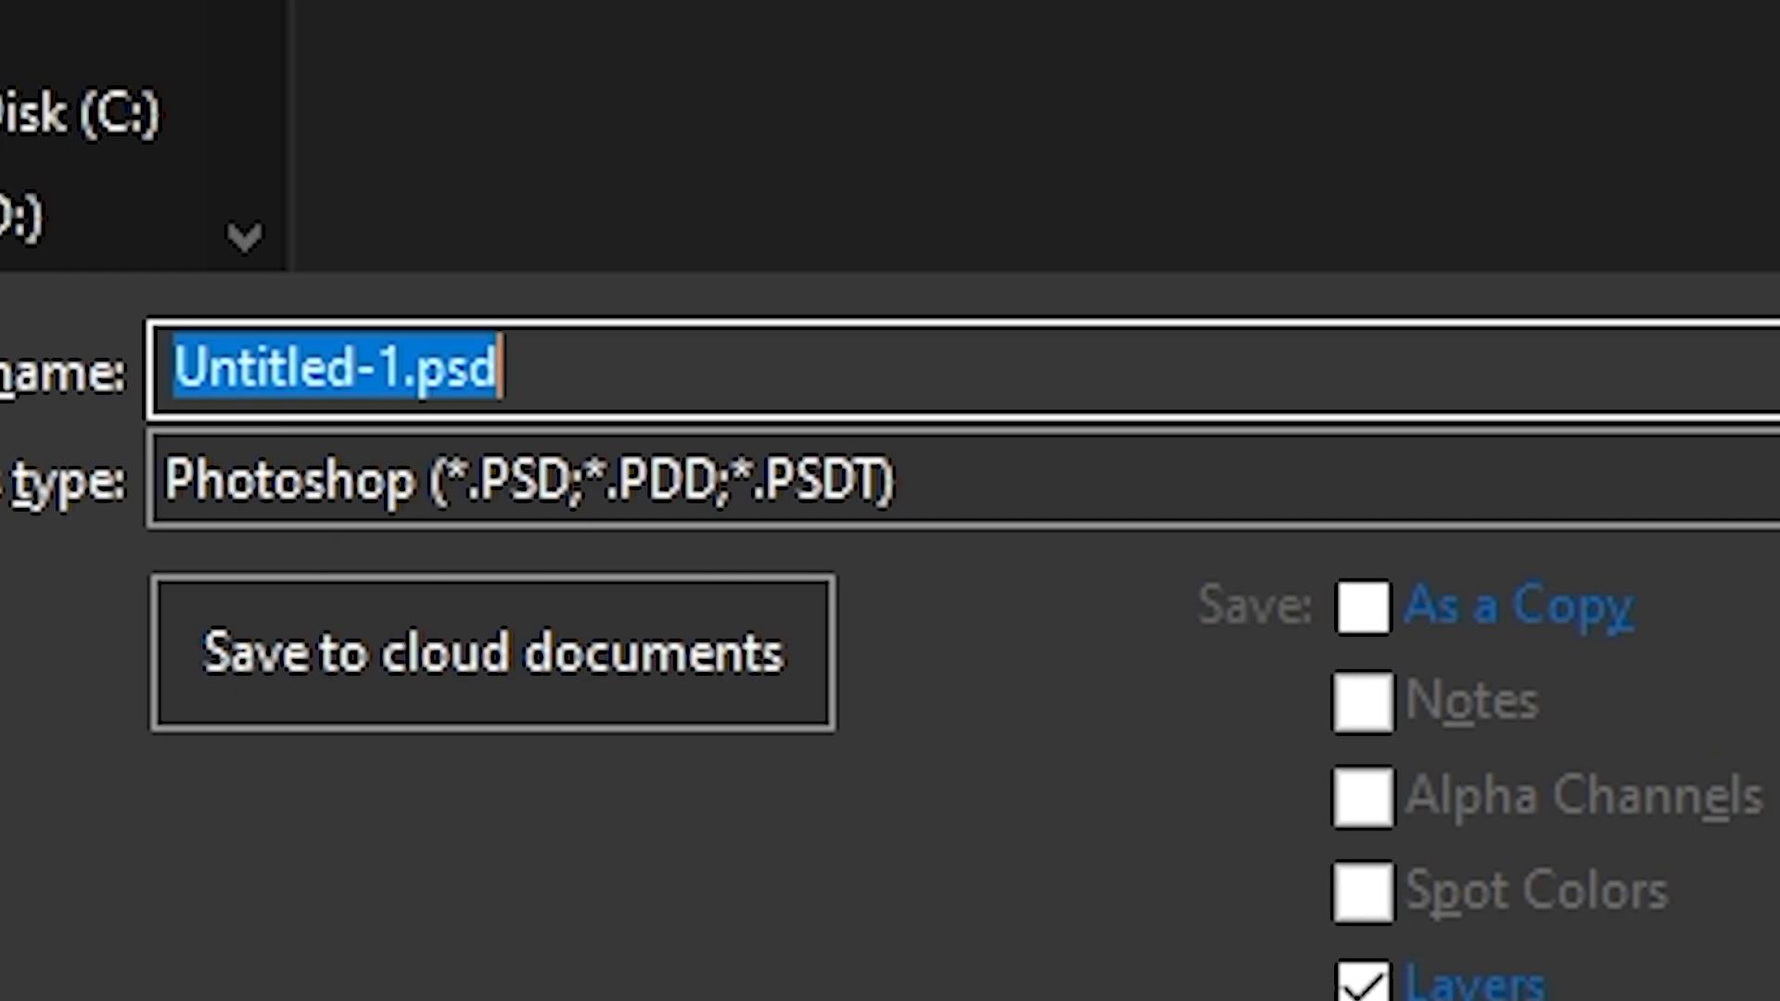
type("template_thumbnail")
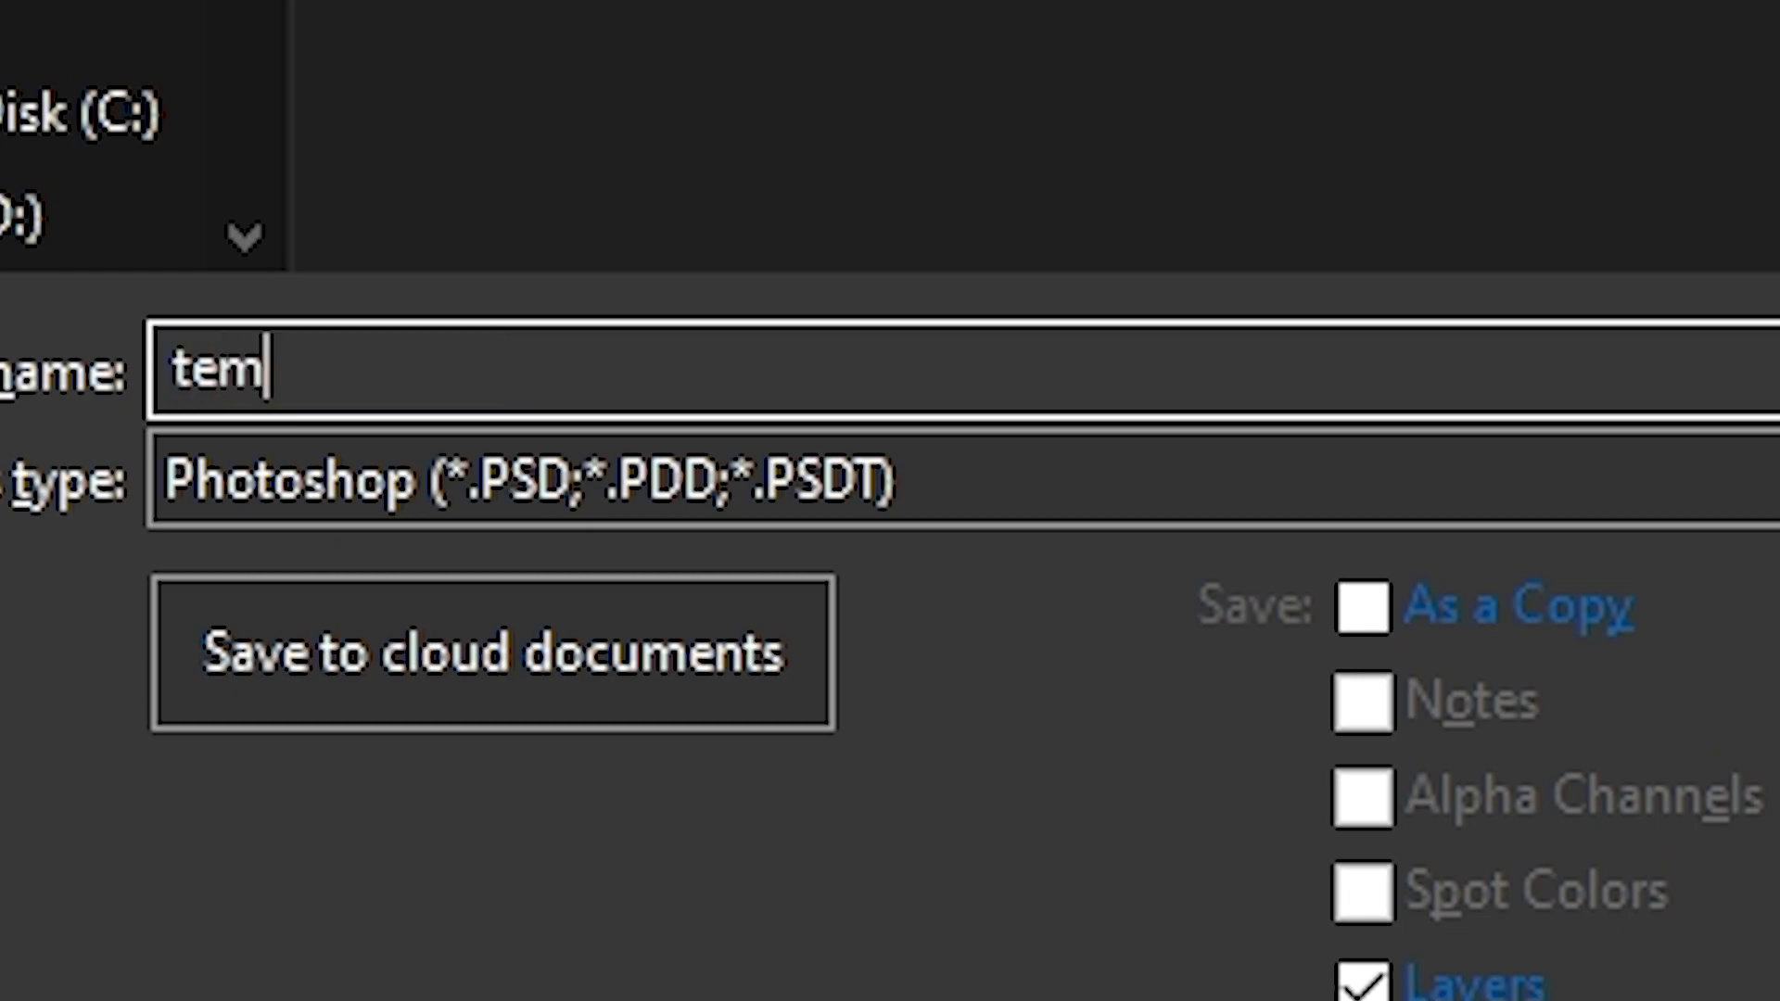
key("Return")
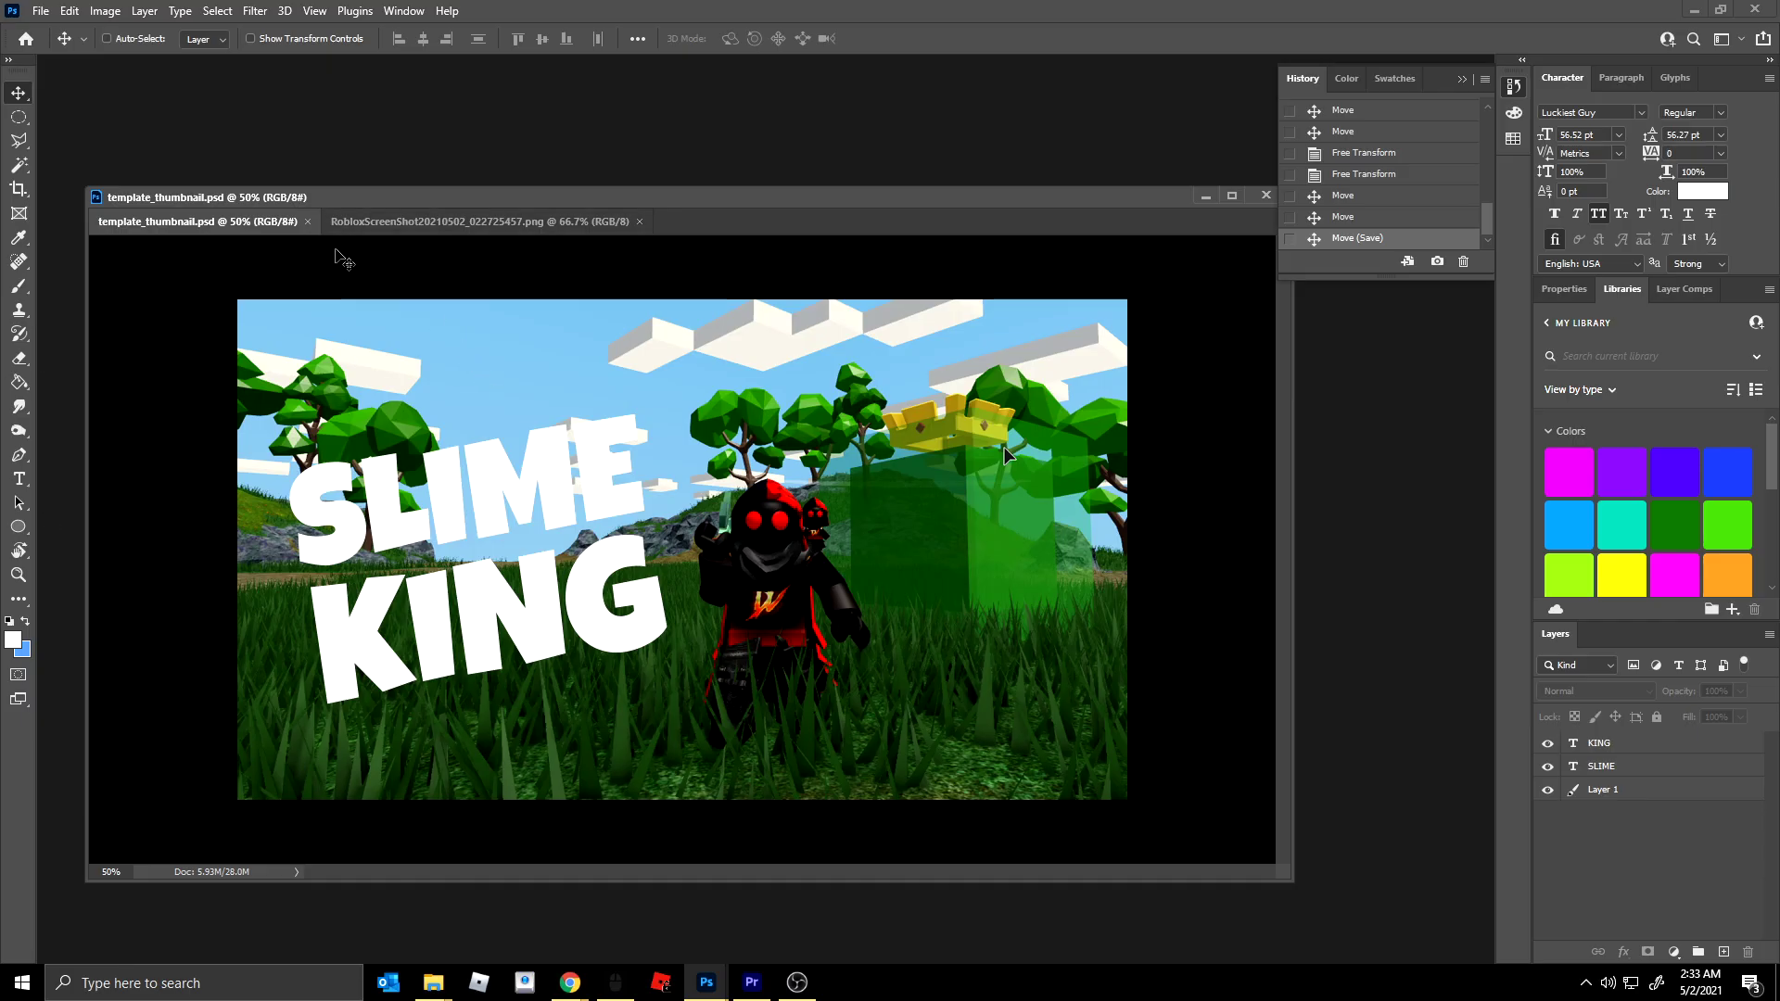
right_click(545, 451)
left_click(588, 463)
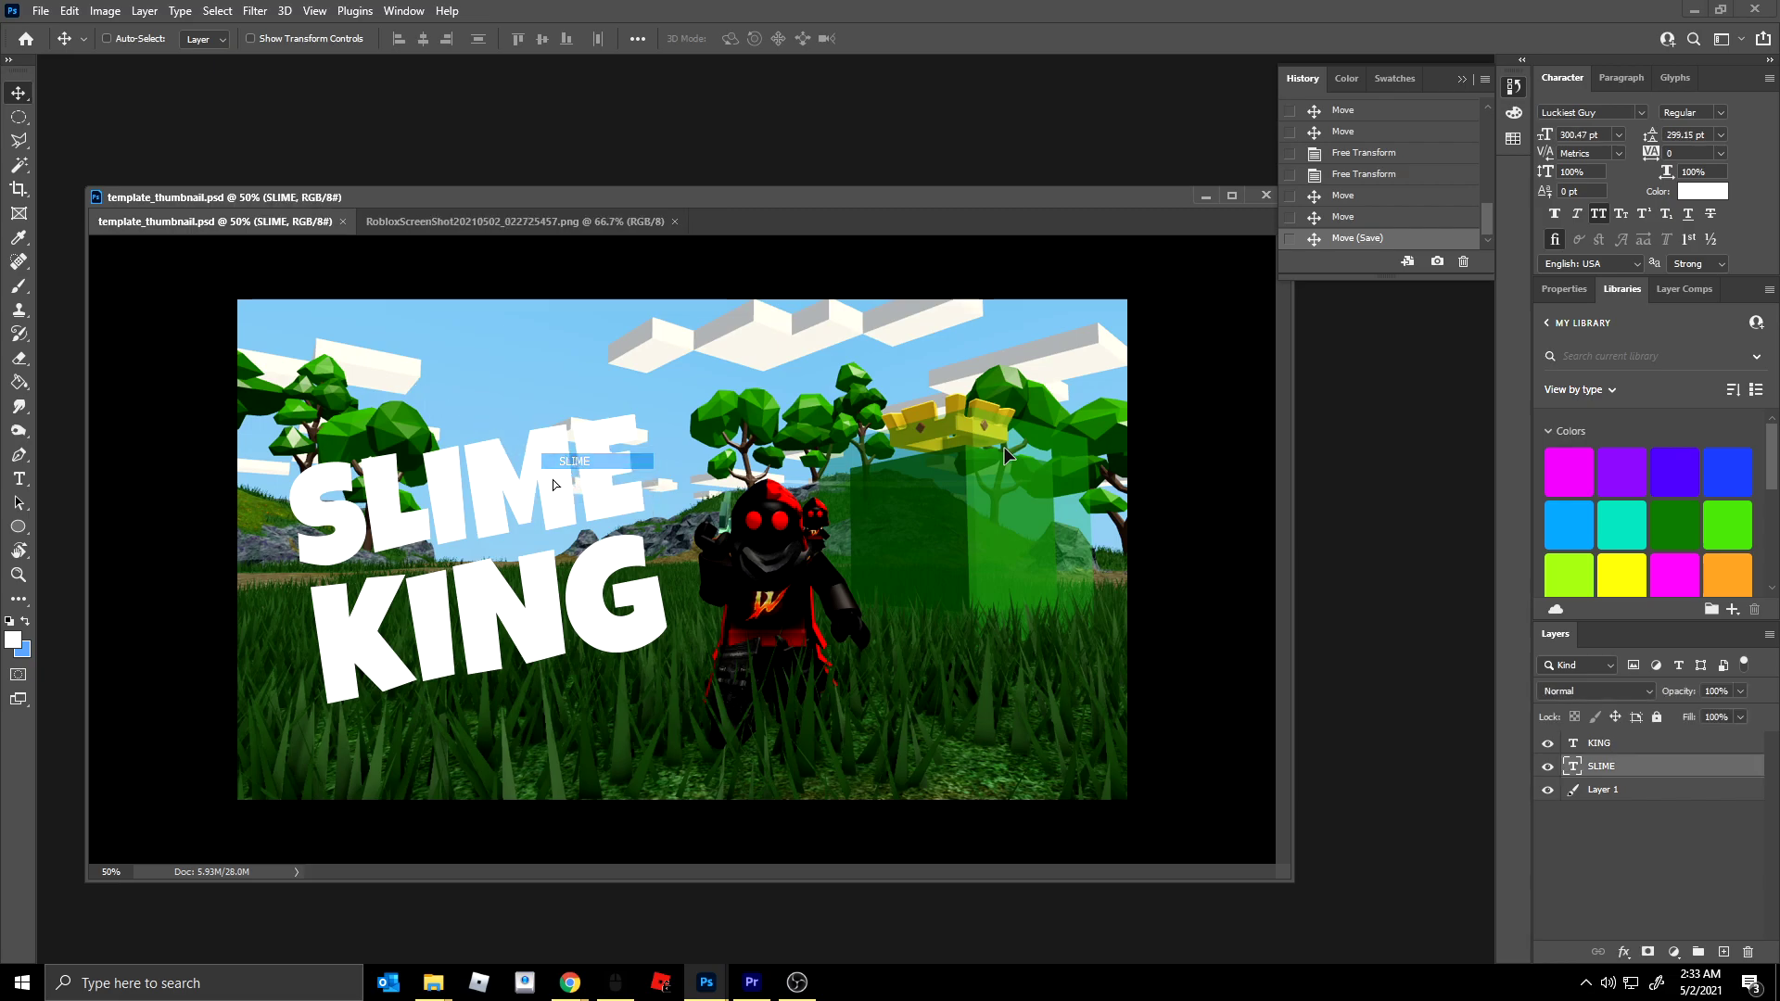
left_click_drag(567, 517, 609, 449)
key("ctrl+z")
- Select the screenshot layer in the thumbnail and close the original Roblox screenshot document
left_click(876, 494, "ctrl")
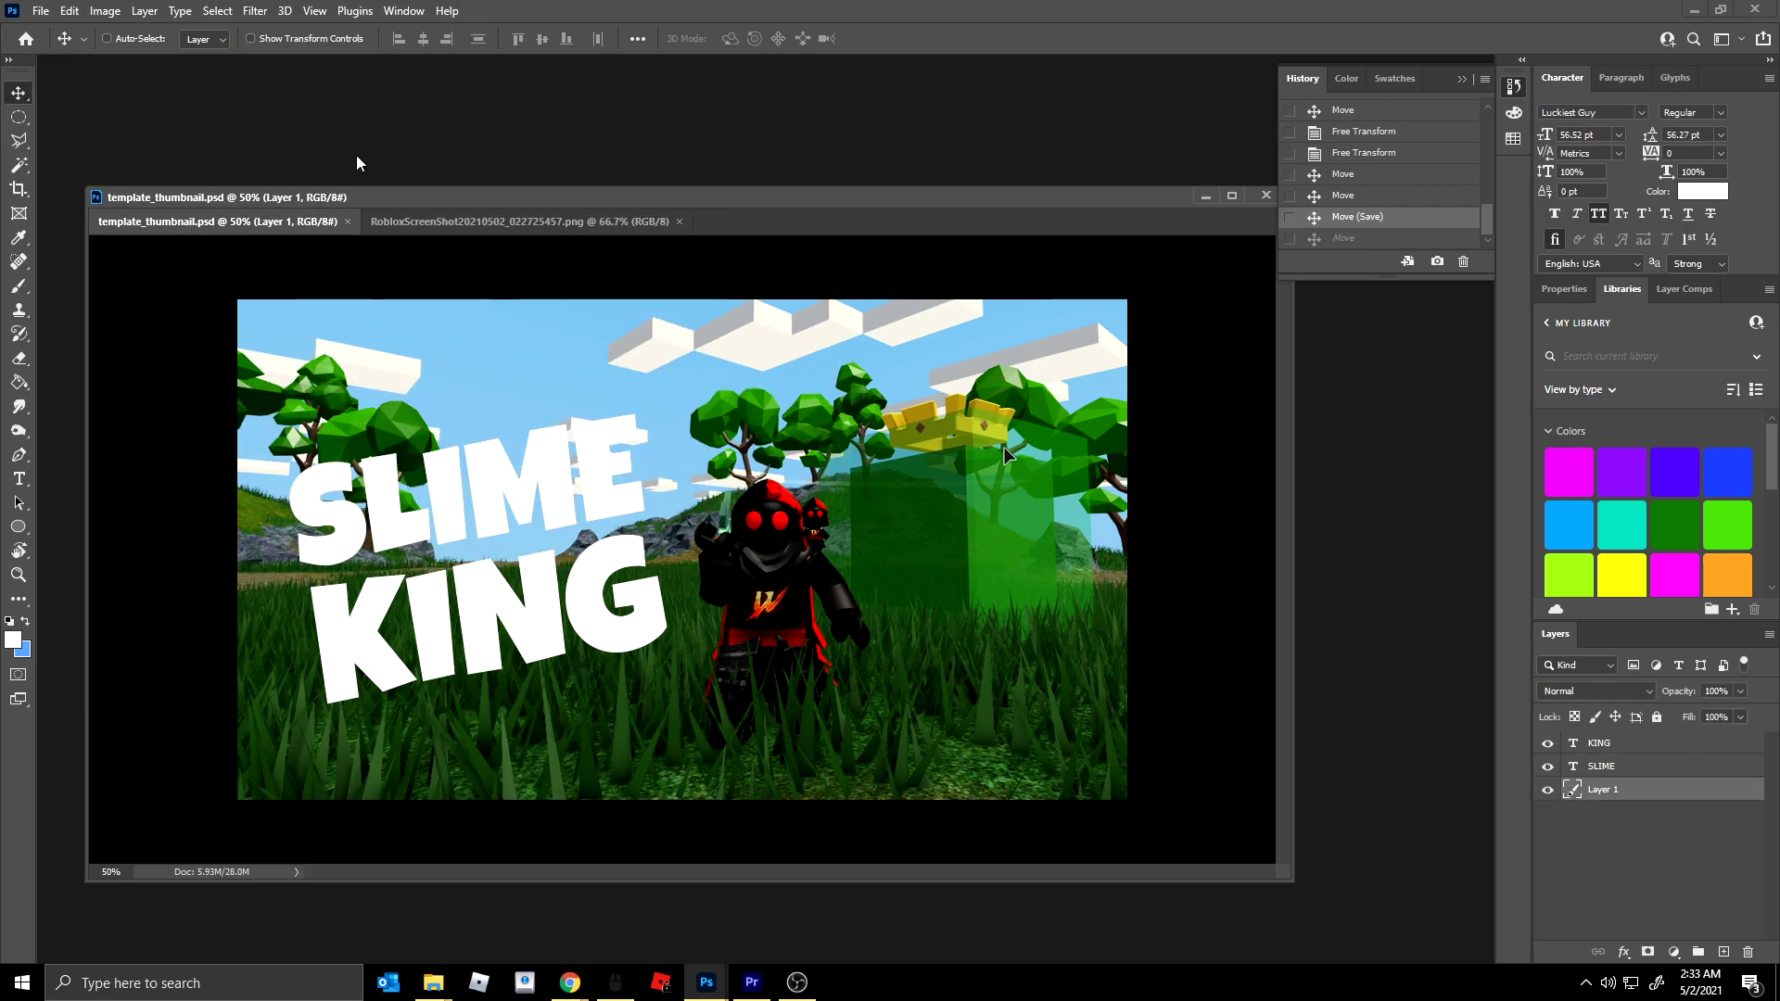
left_click(549, 221)
key("ctrl+a")
key("ctrl+w")
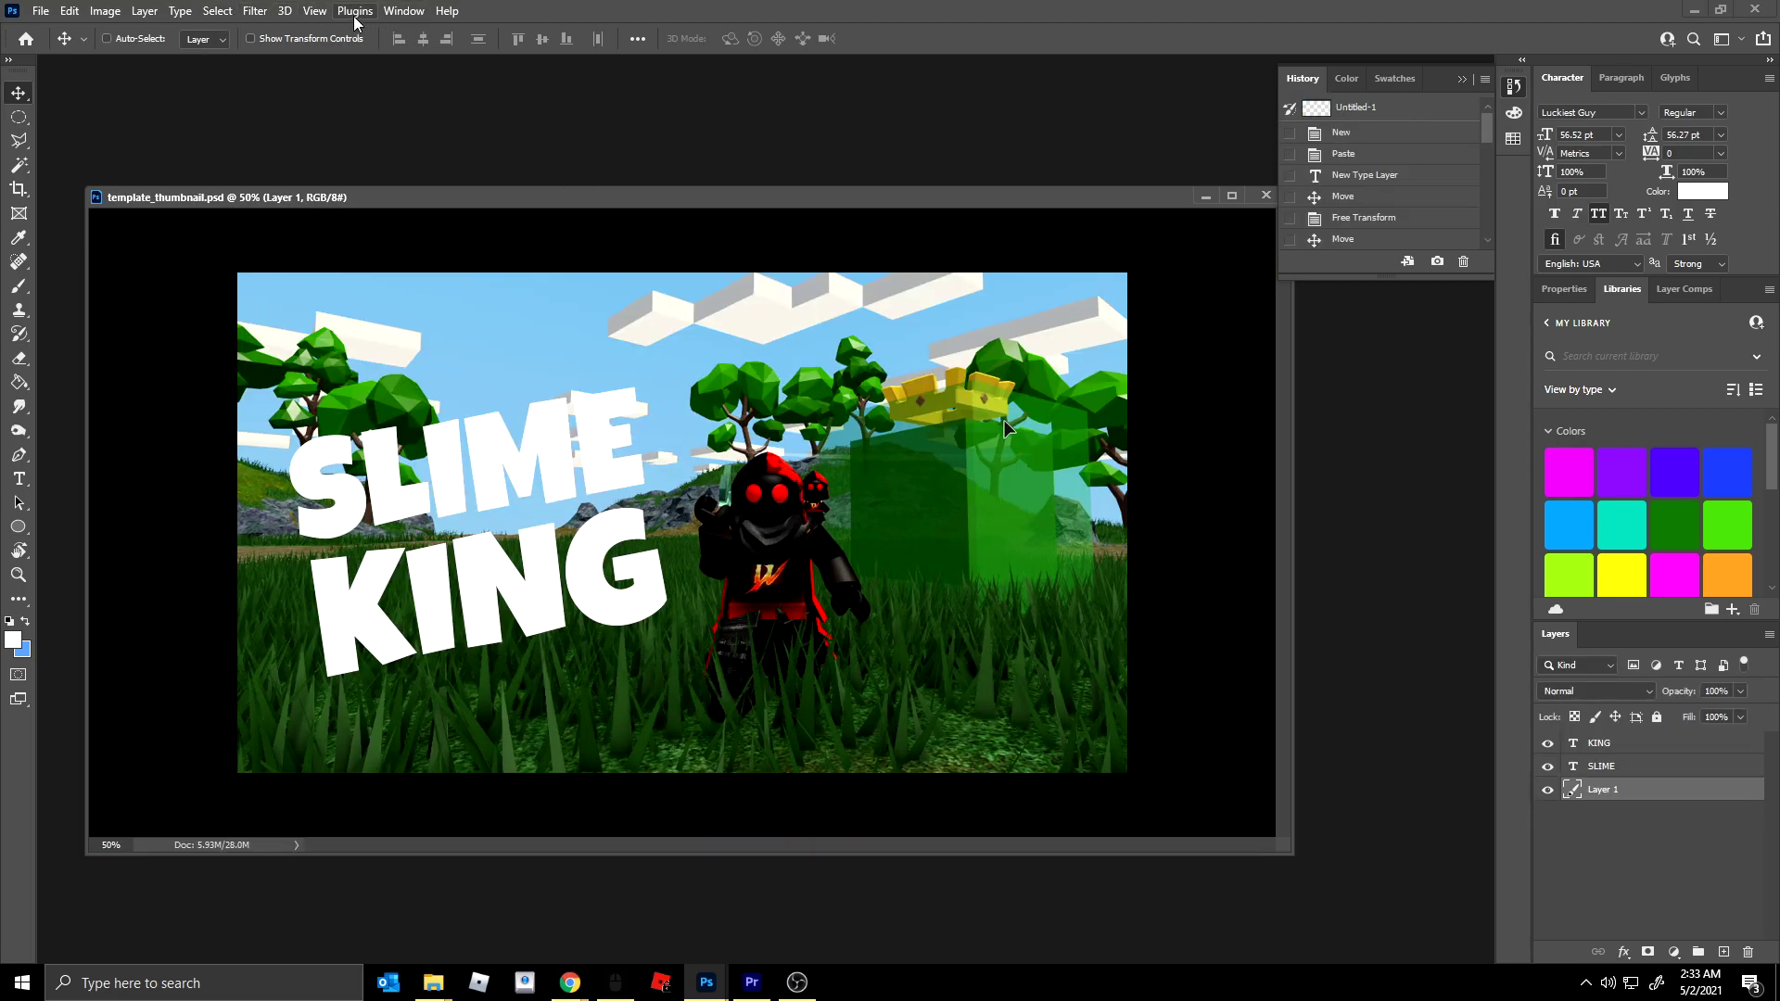
- Convert the screenshot layer to a smart object for smart filters
left_click(180, 10)
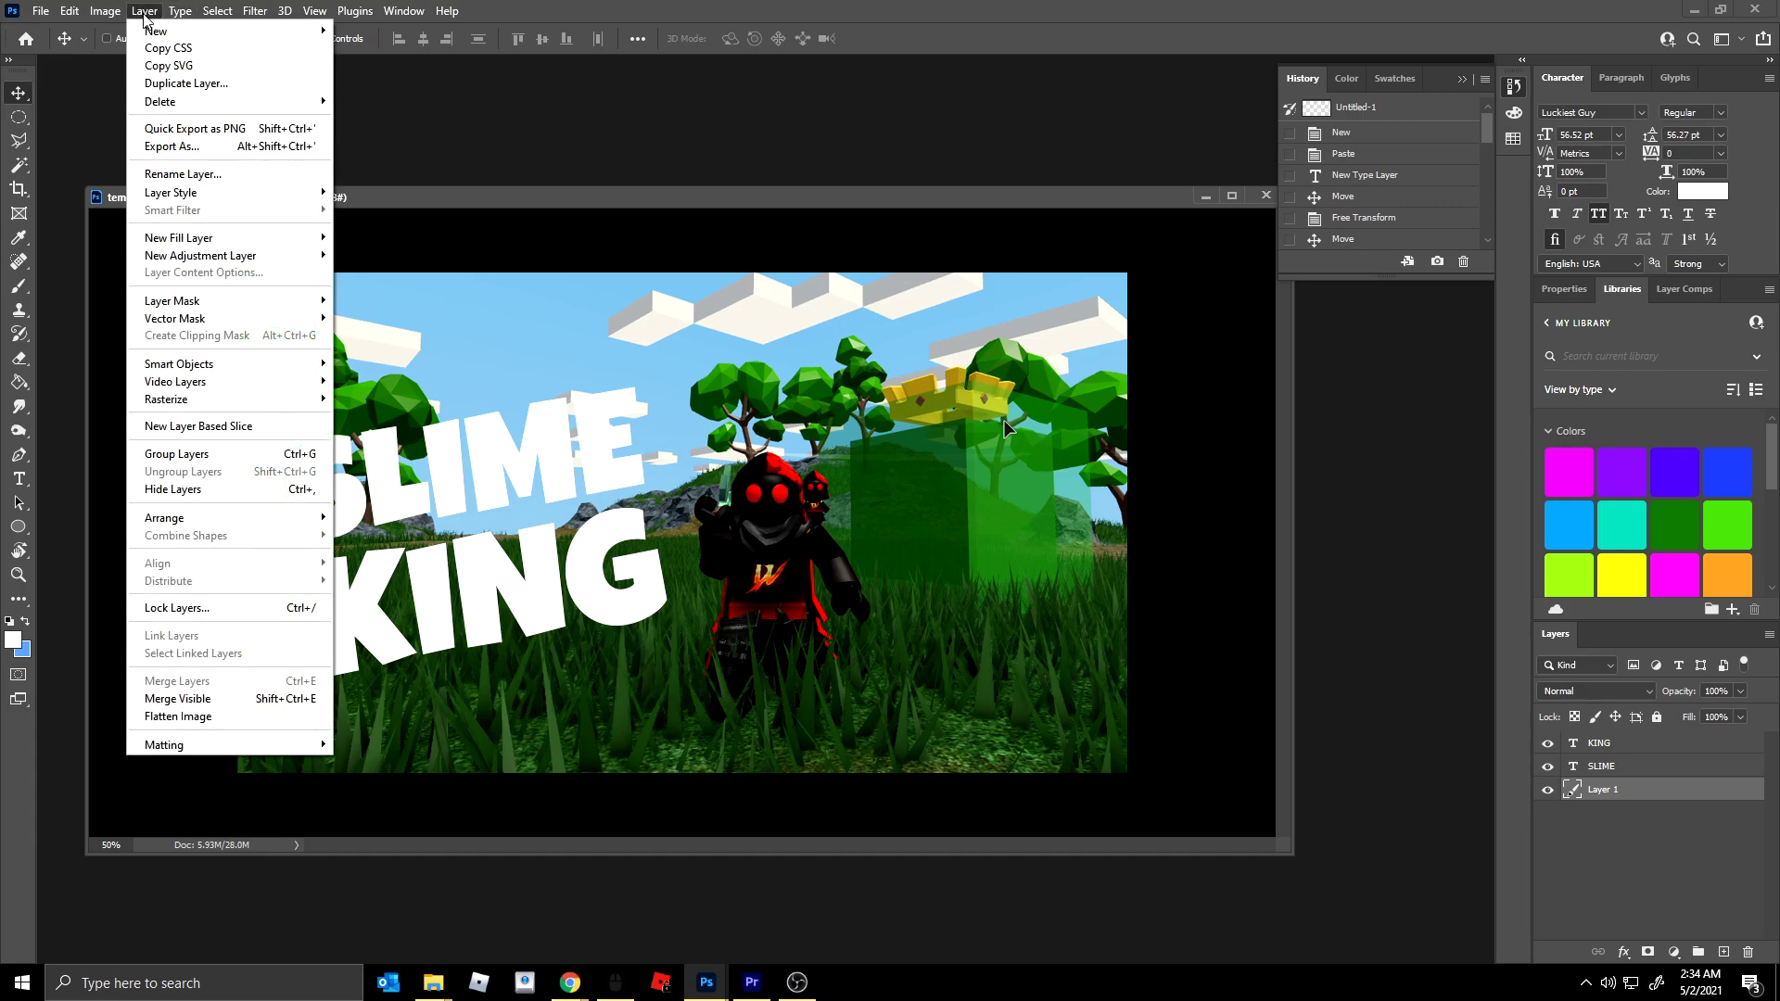
mouse_move(255, 10)
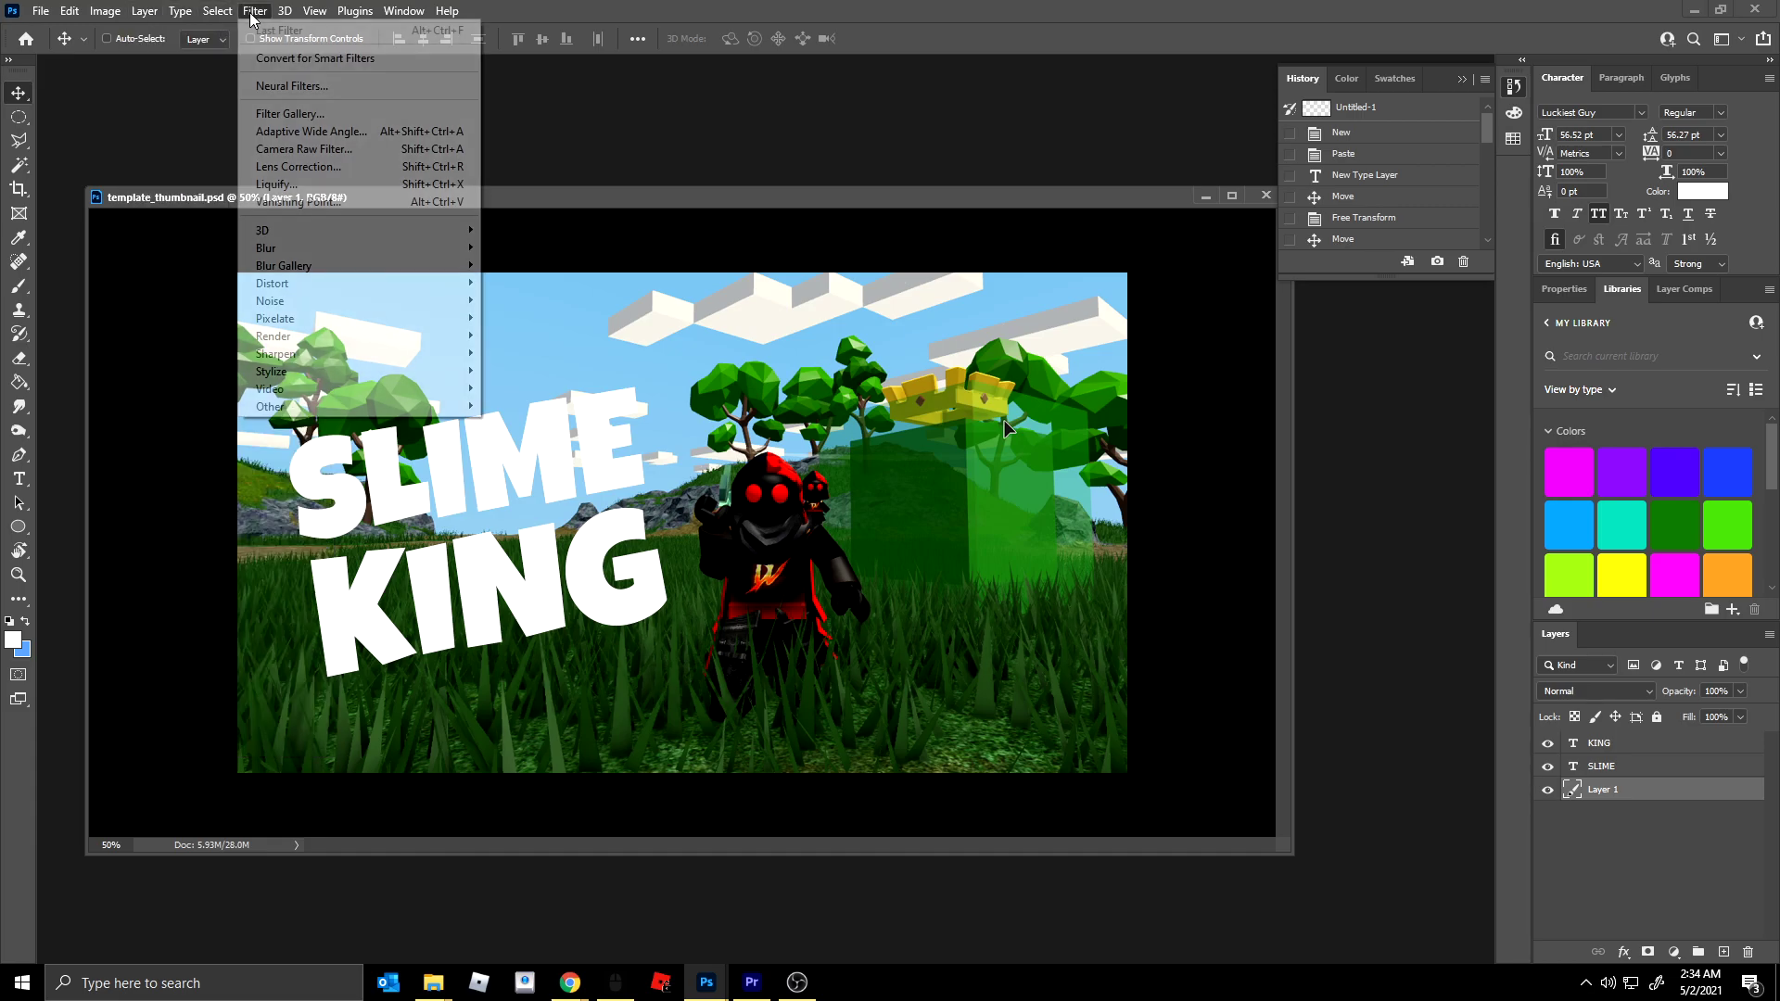
left_click(307, 61)
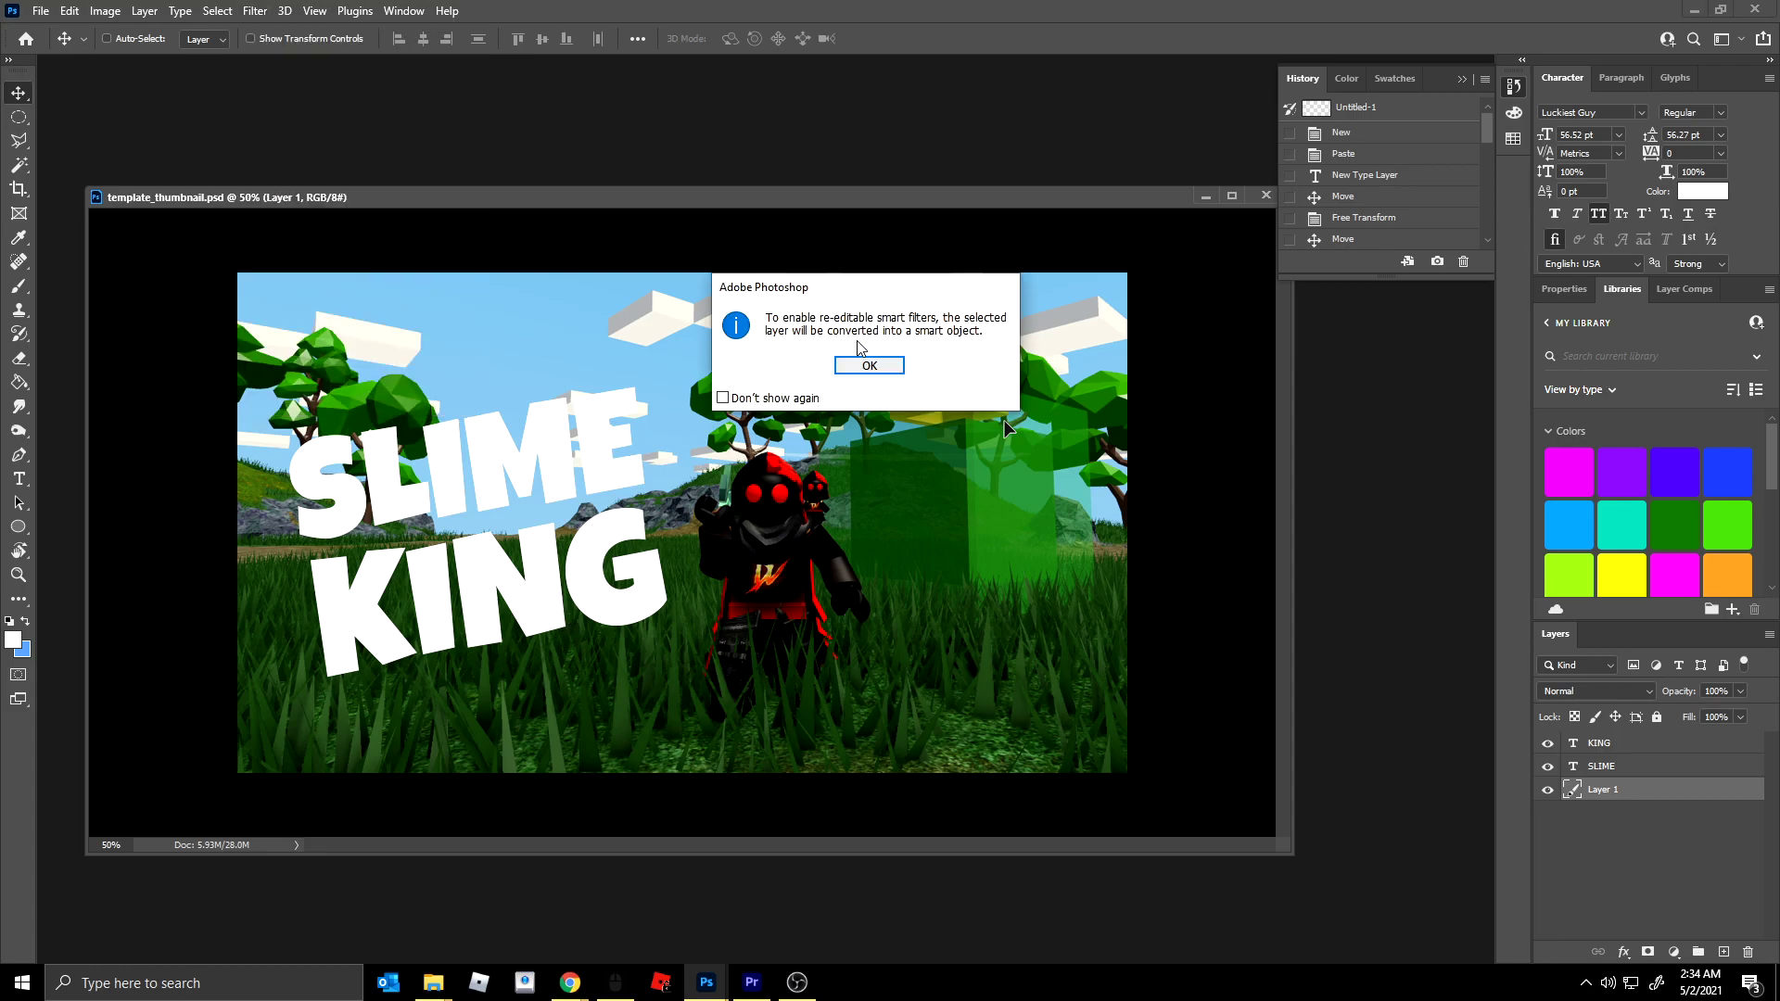
left_click(869, 366)
key("ctrl")
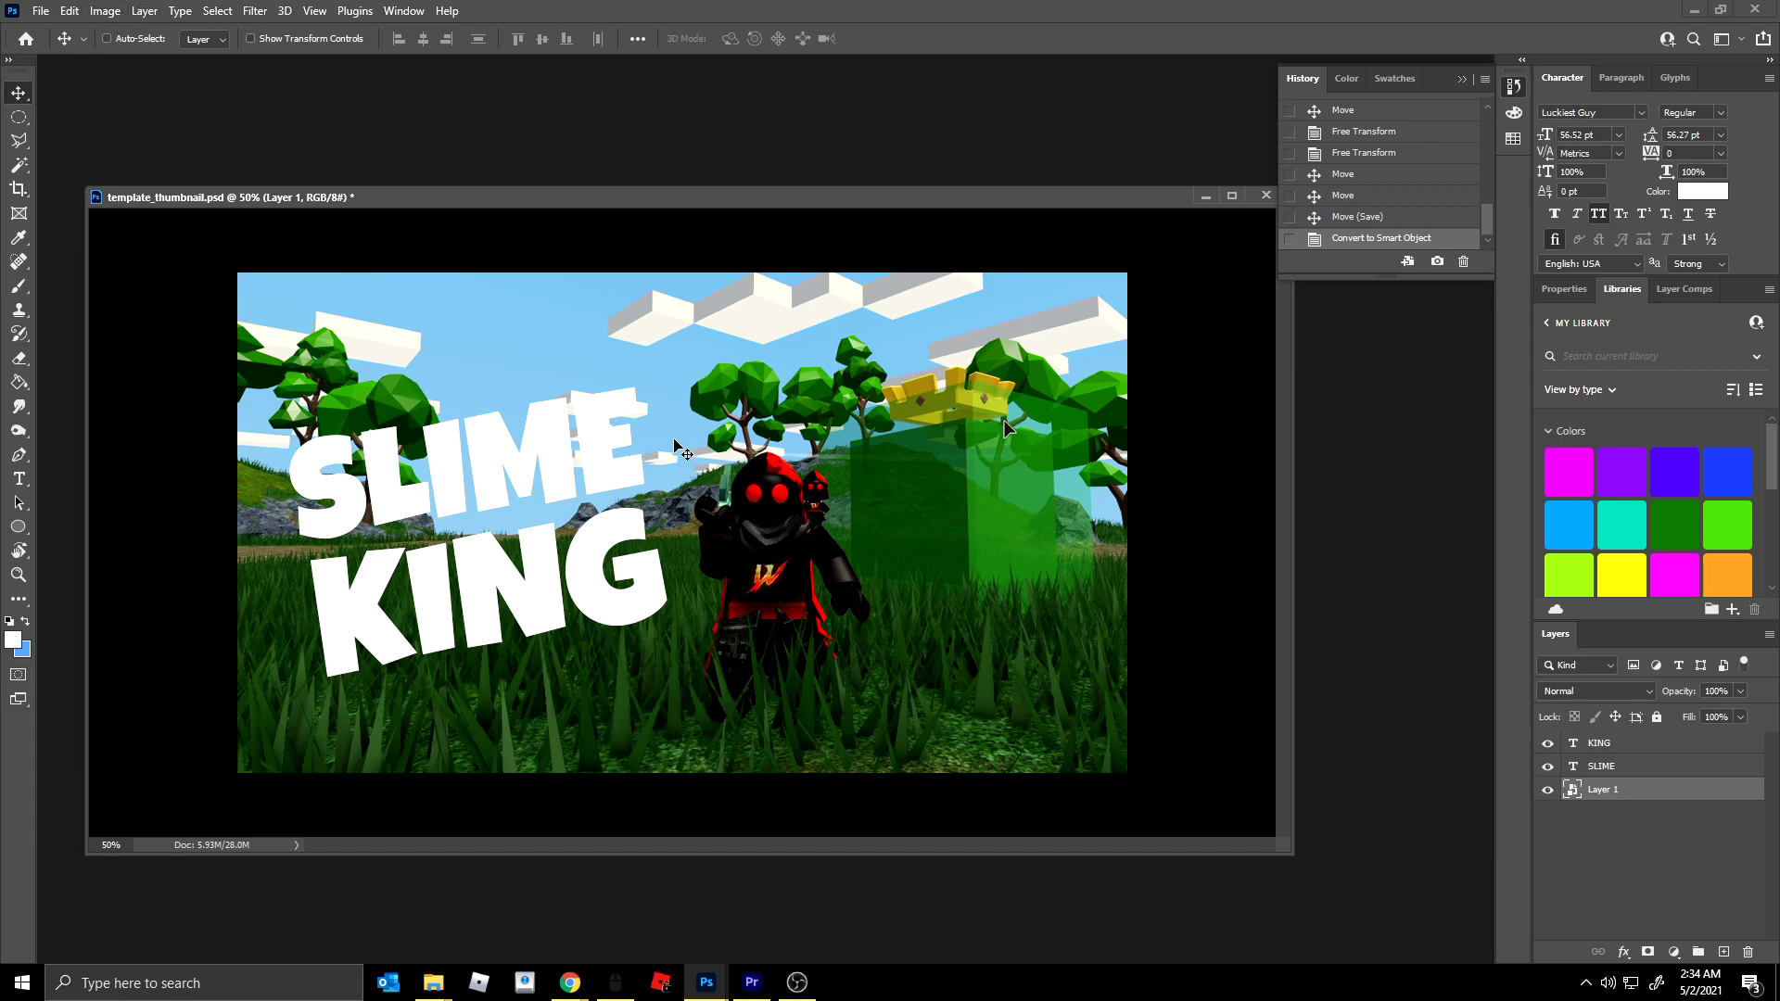
left_click(411, 12)
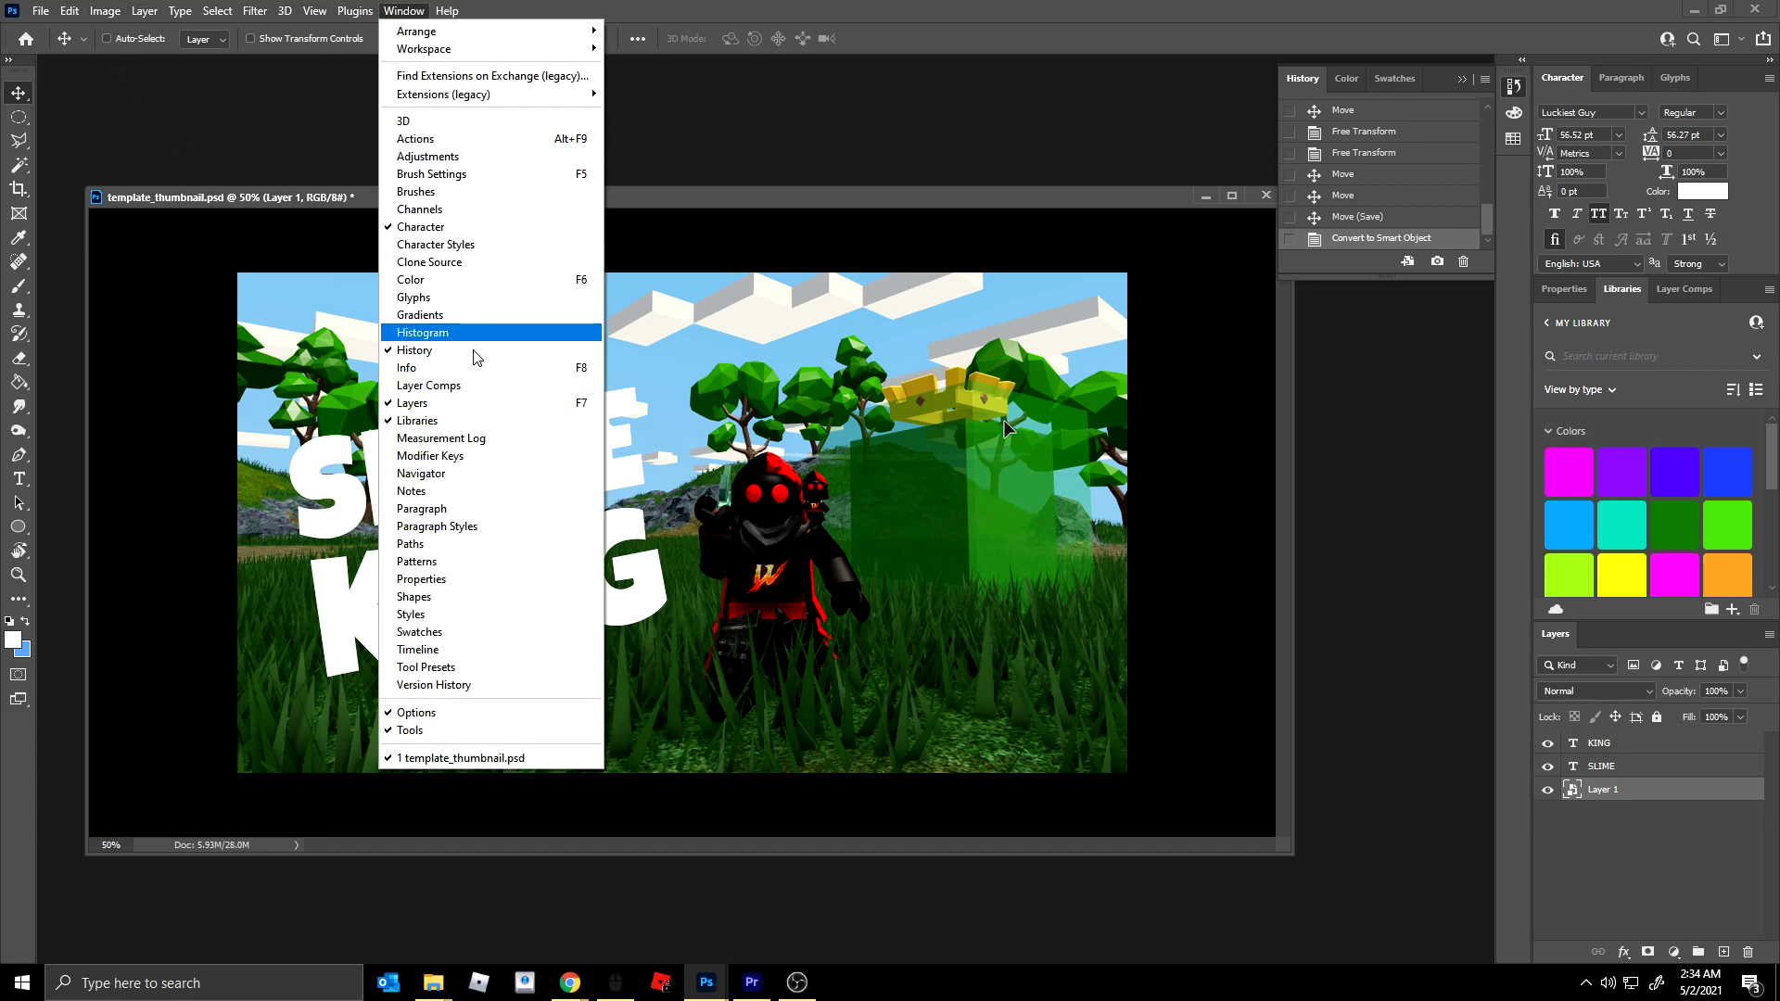
left_click(1482, 699)
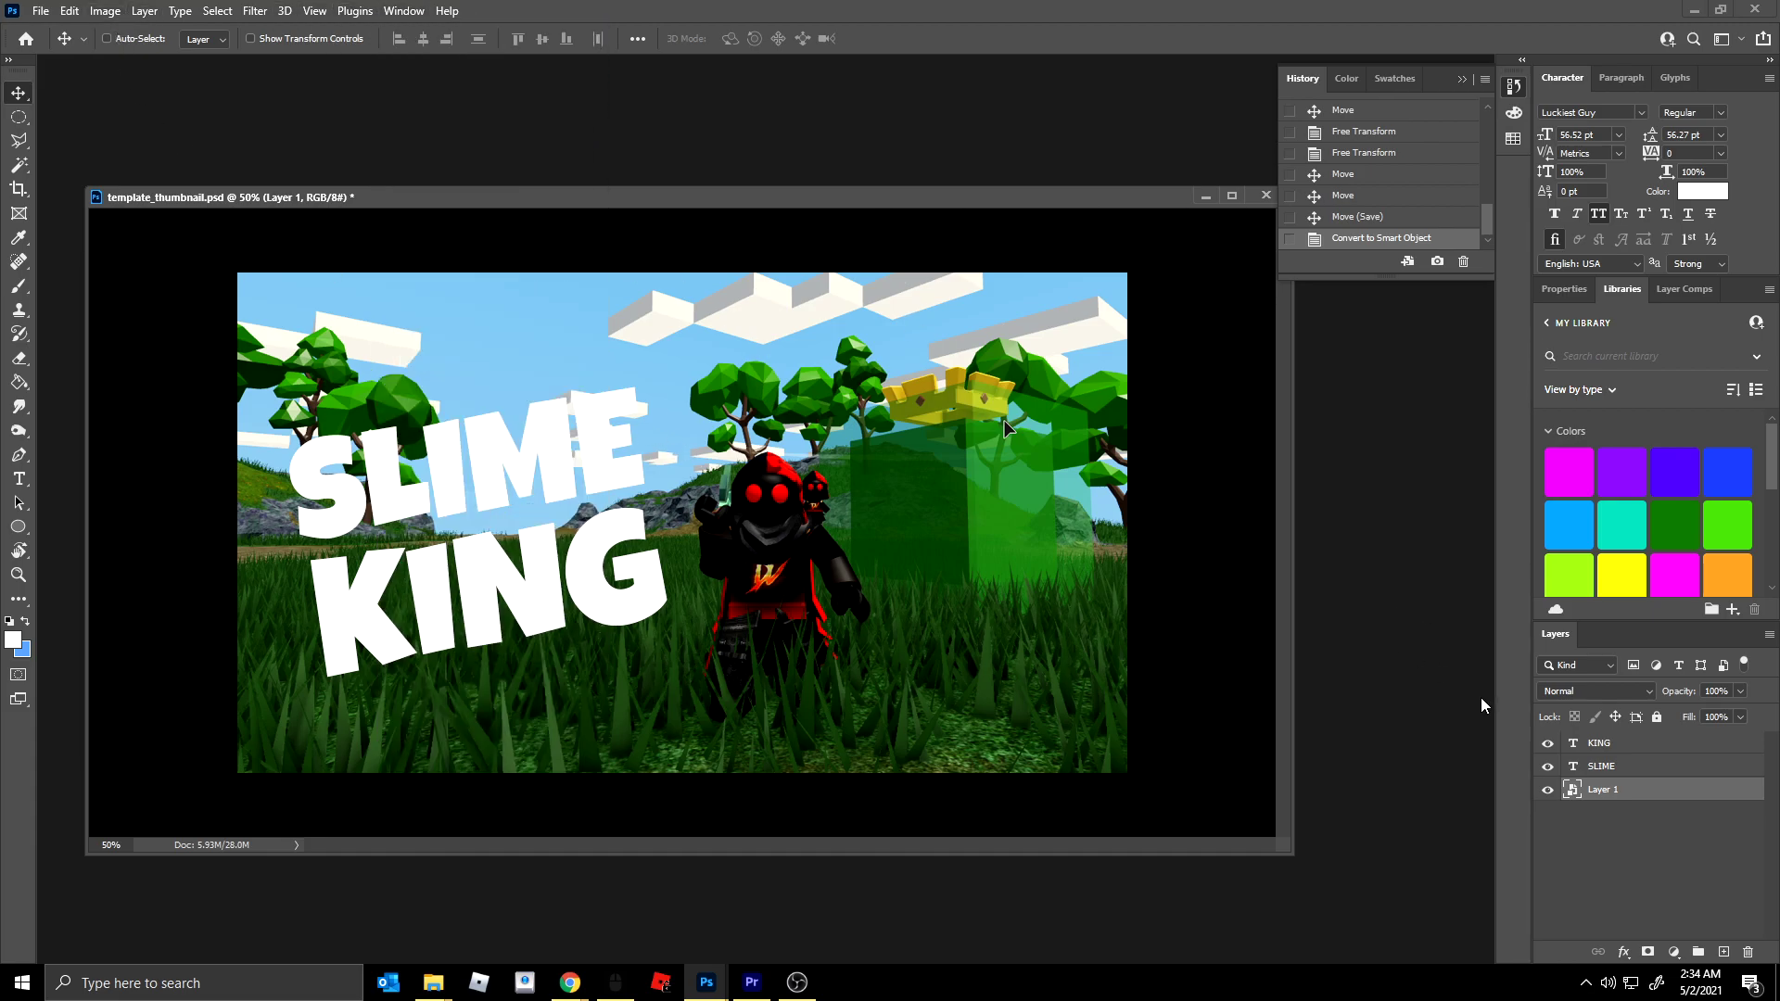
- Open the screenshot smart object's contents and start HDR Toning on the flattened image with the Saturated preset
double_click(1573, 790)
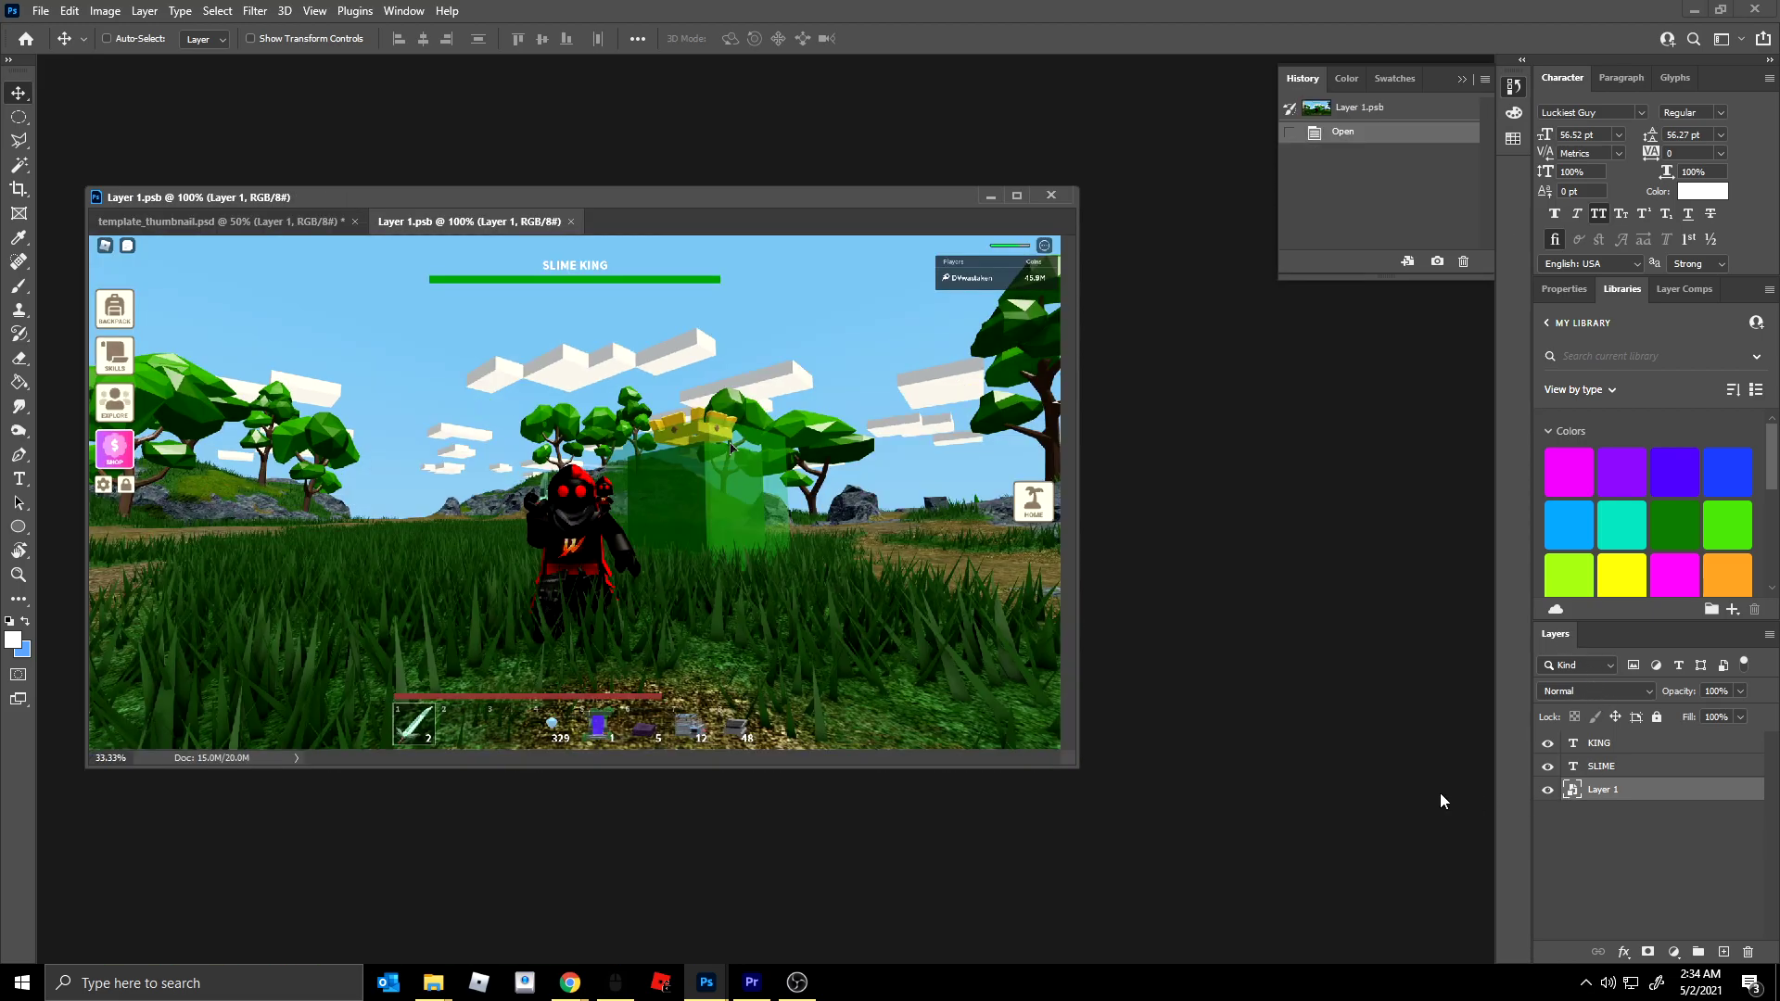
left_click(105, 11)
mouse_move(133, 59)
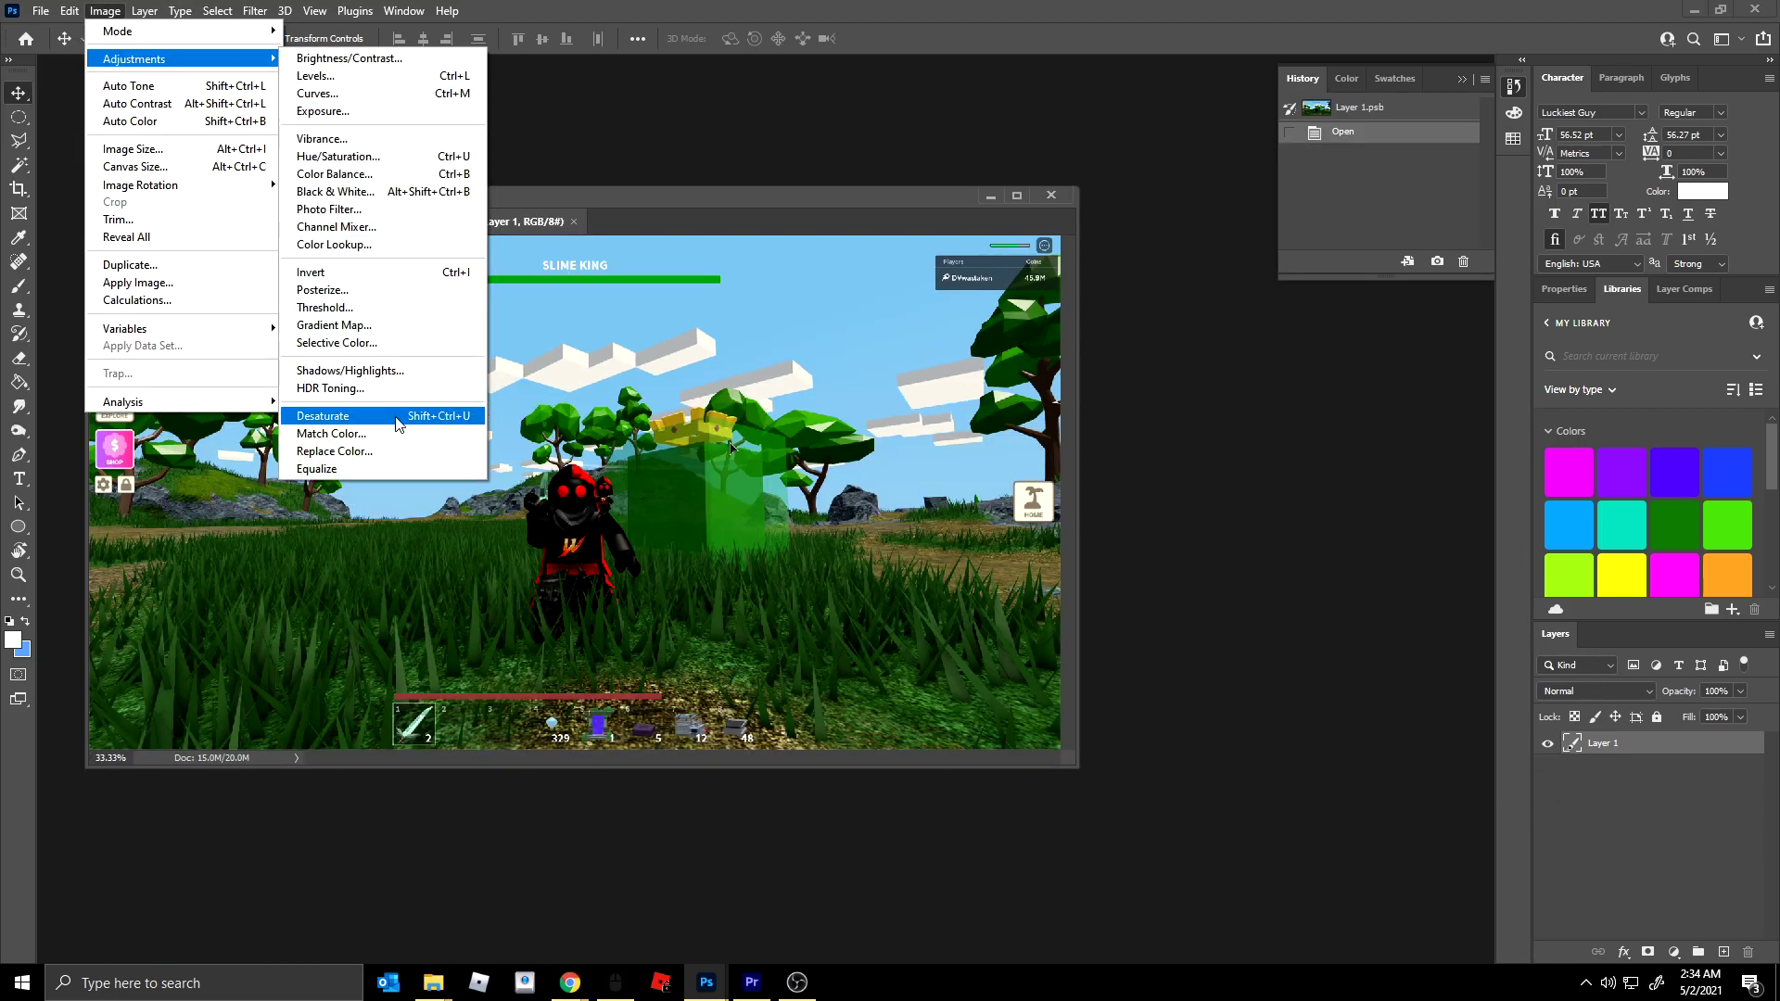
left_click(397, 388)
left_click(945, 558)
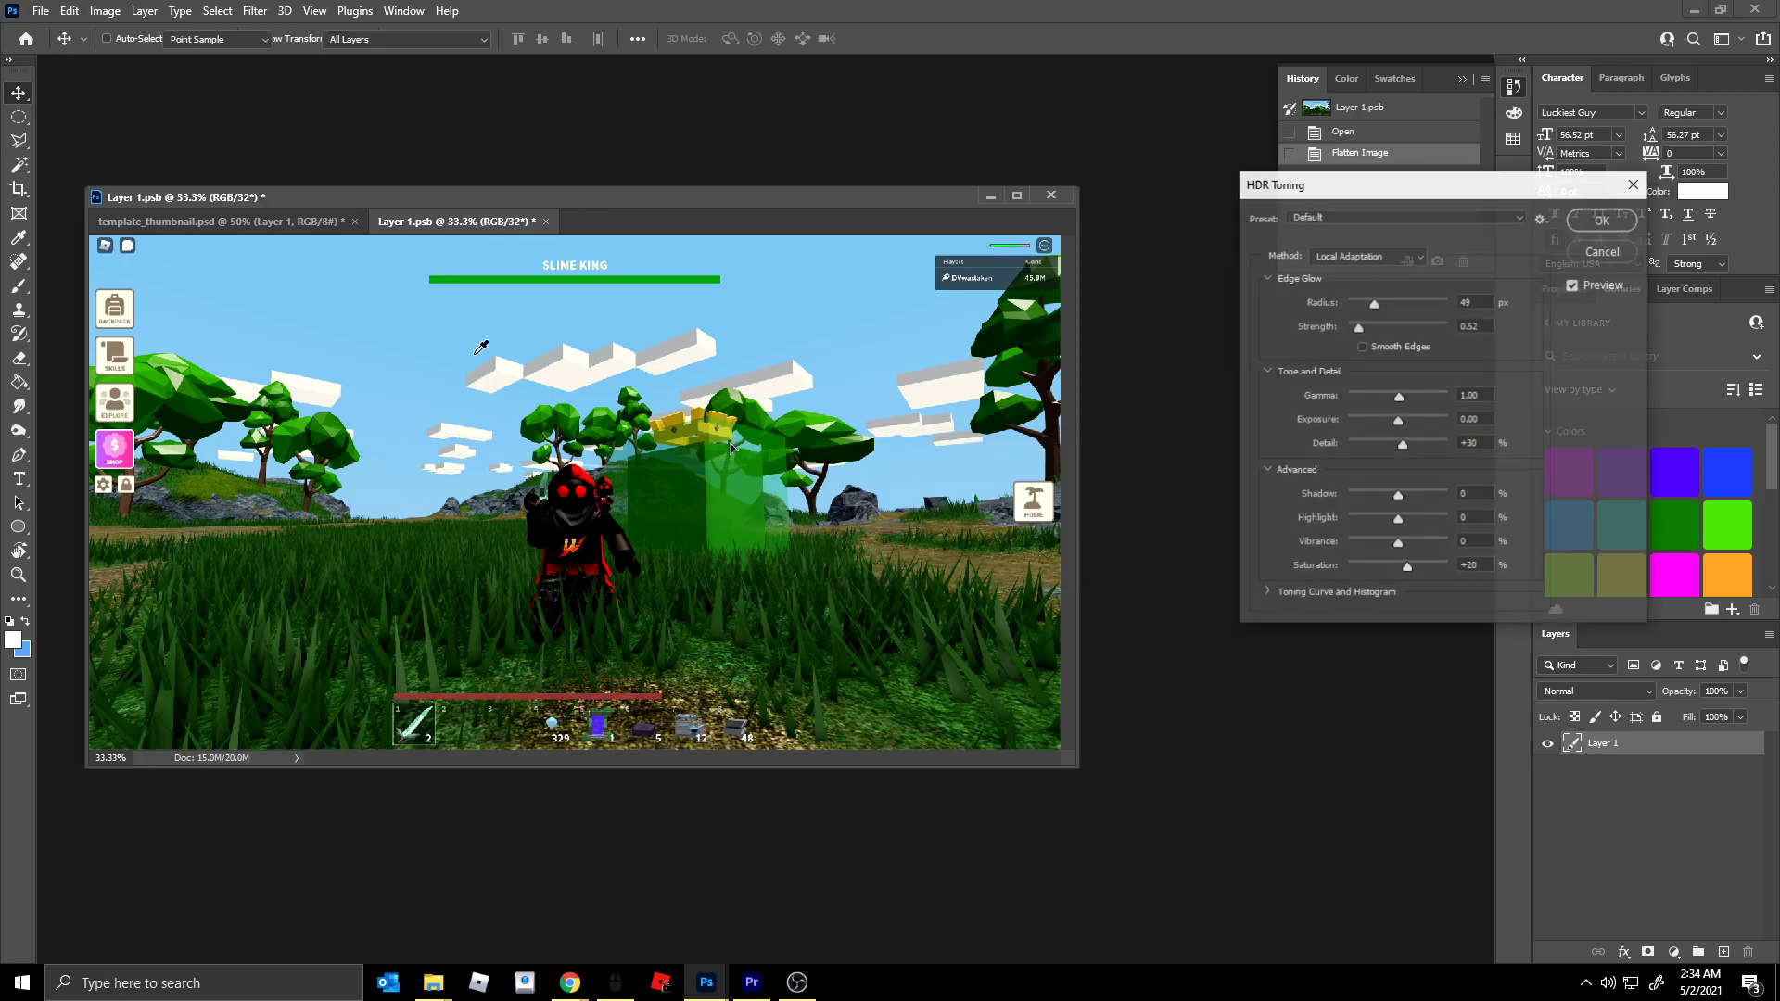
left_click(1370, 218)
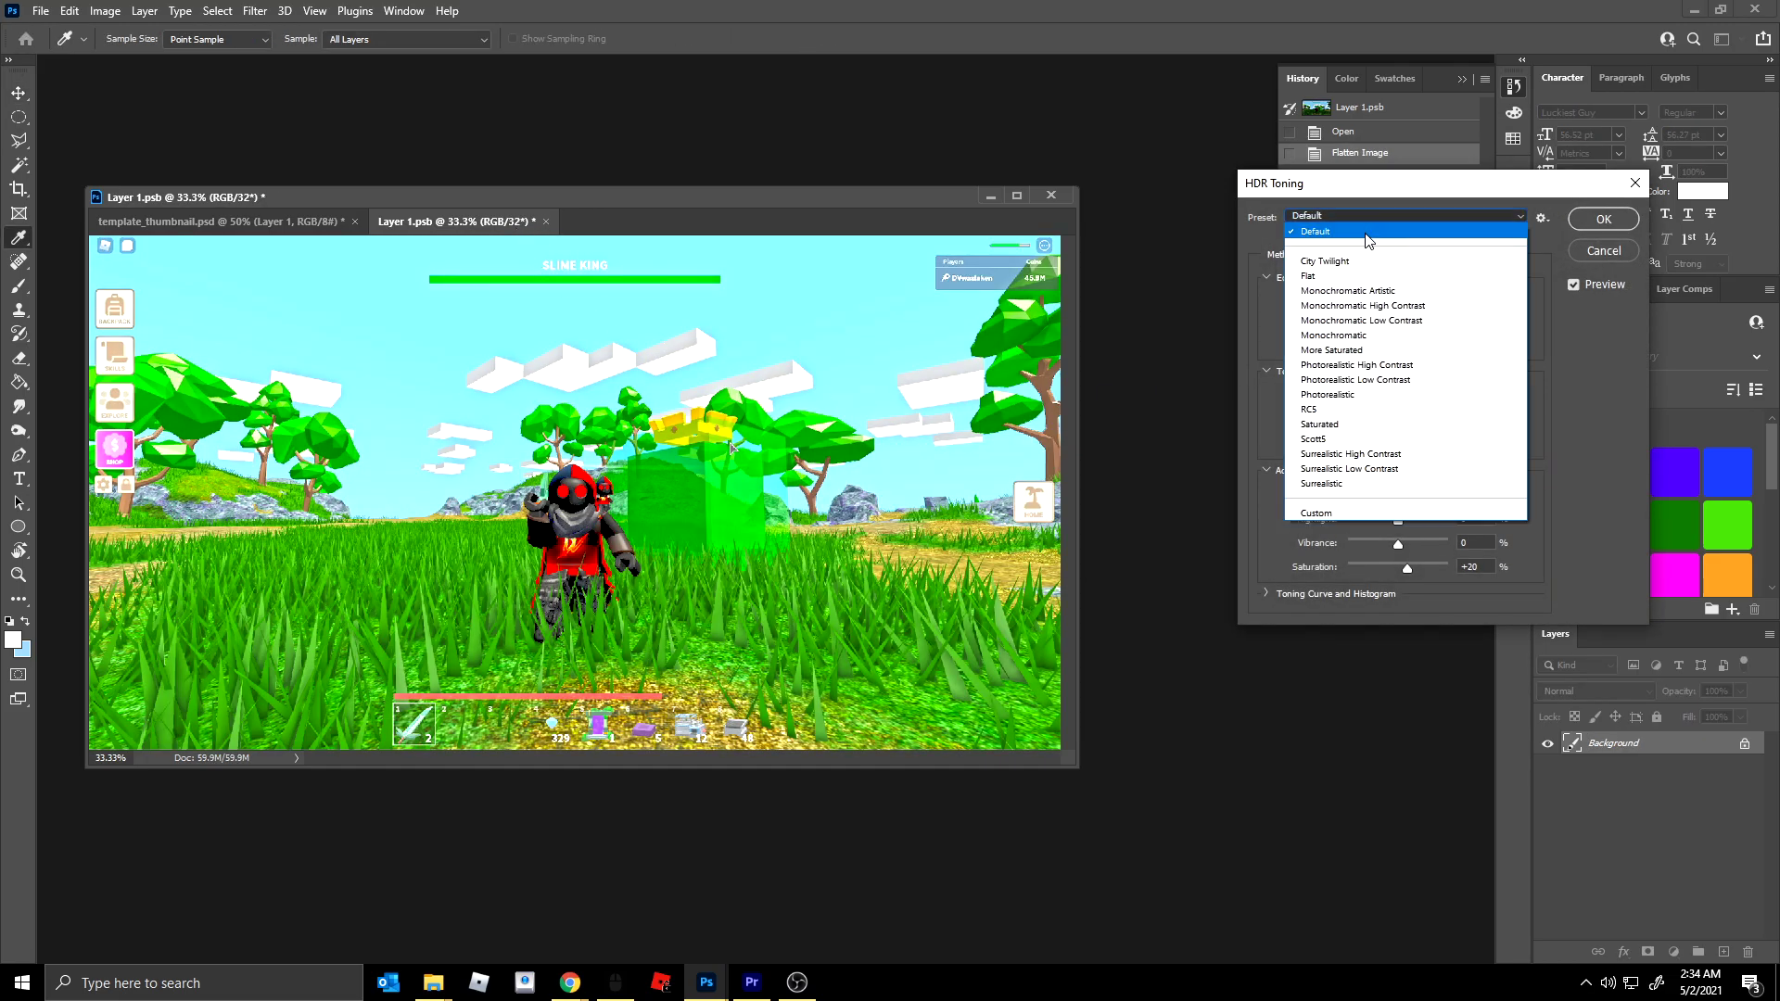
left_click(1362, 427)
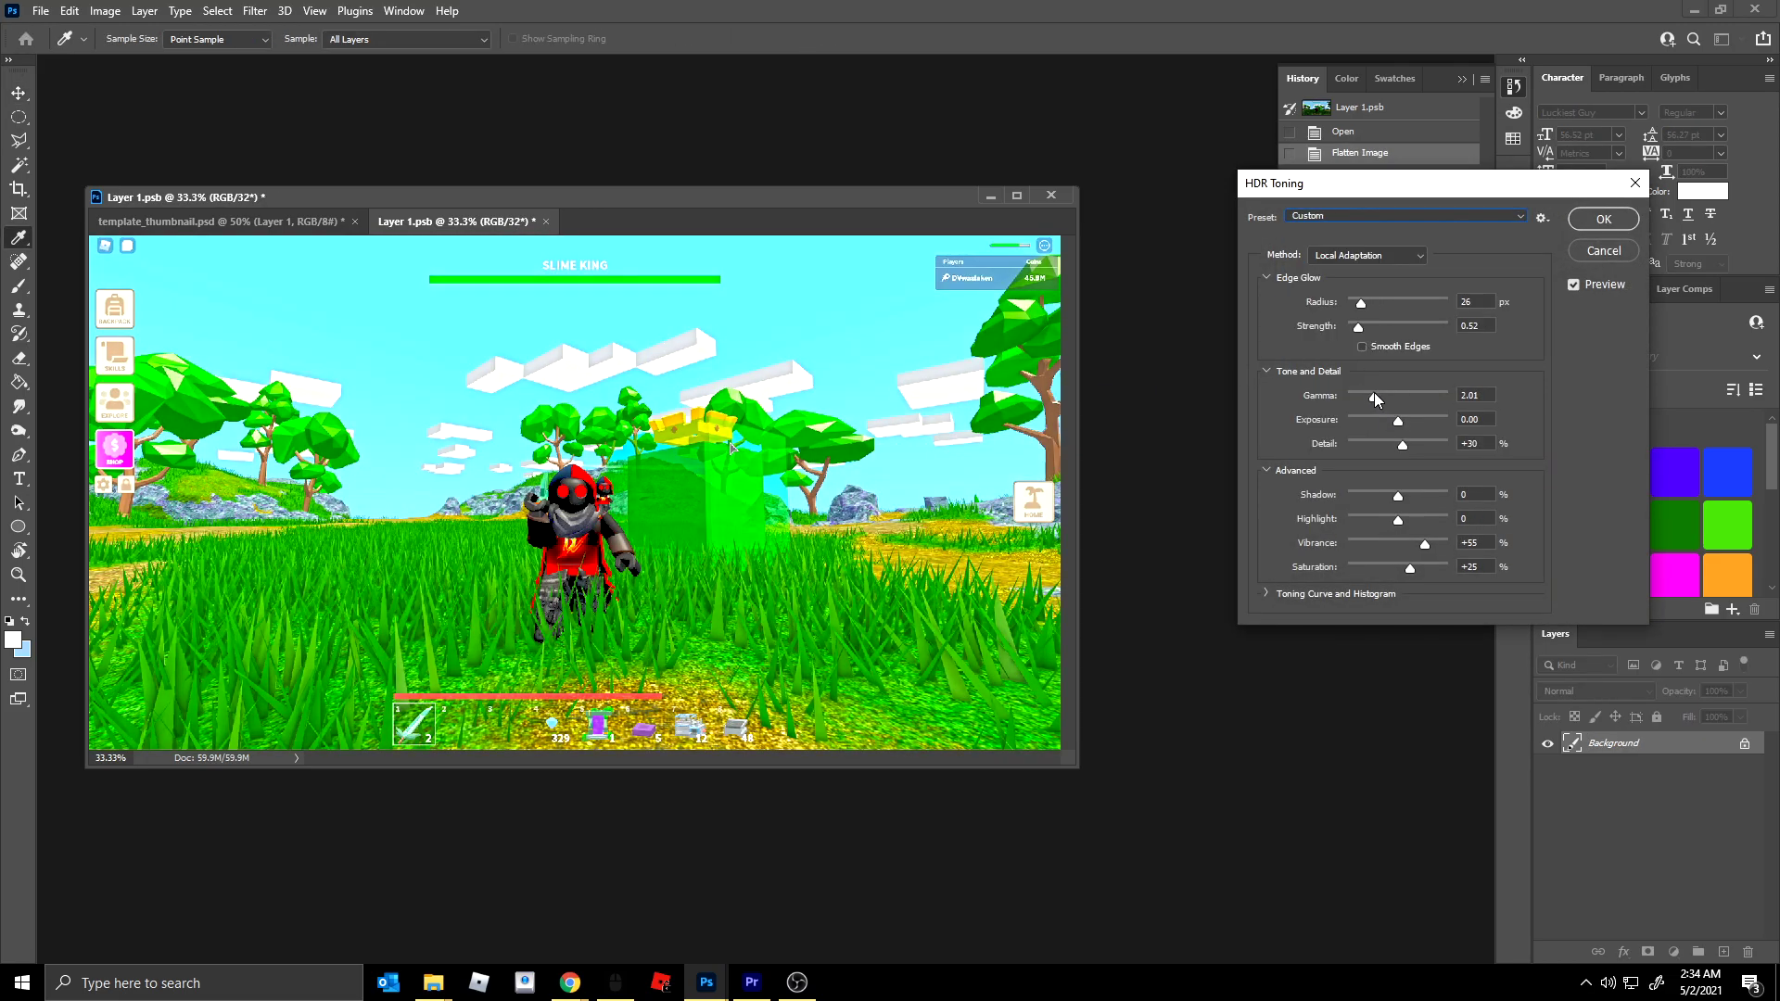
- Set the HDR toning's gamma to 1.41, exposure to -0.60 and detail to -16%
left_click_drag(1374, 392, 1398, 439)
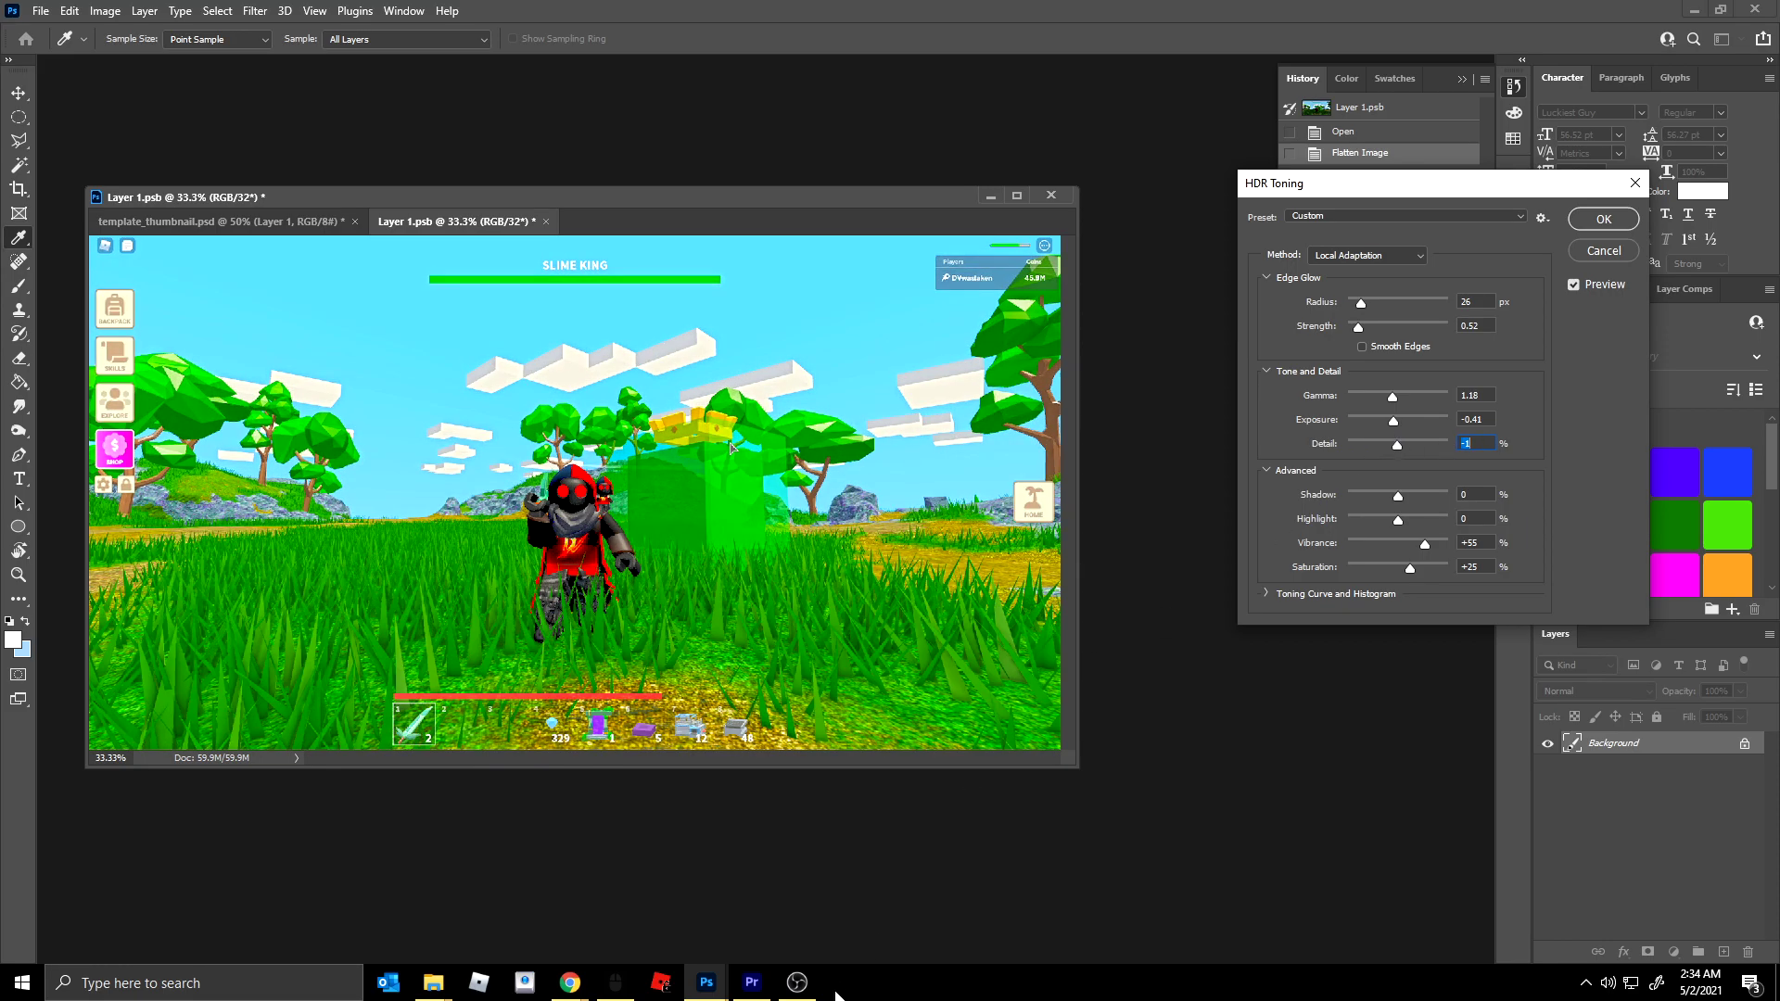
mouse_move(1394, 392)
left_mouse_down()
mouse_move(1415, 392)
mouse_move(1387, 395)
mouse_move(1391, 422)
left_mouse_up()
left_click_drag(1397, 443, 1390, 444)
- Set shadow to -10%, highlight to -1%, vibrance to +8%, saturation to +23% and edge glow strength to 0.39, and apply the HDR toning
left_click_drag(1348, 493, 1401, 539)
mouse_move(1409, 567)
left_mouse_down()
mouse_move(1387, 566)
mouse_move(1408, 566)
left_mouse_up()
left_click(1372, 593)
mouse_move(1359, 327)
left_mouse_down()
mouse_move(1398, 328)
mouse_move(1360, 322)
left_mouse_up()
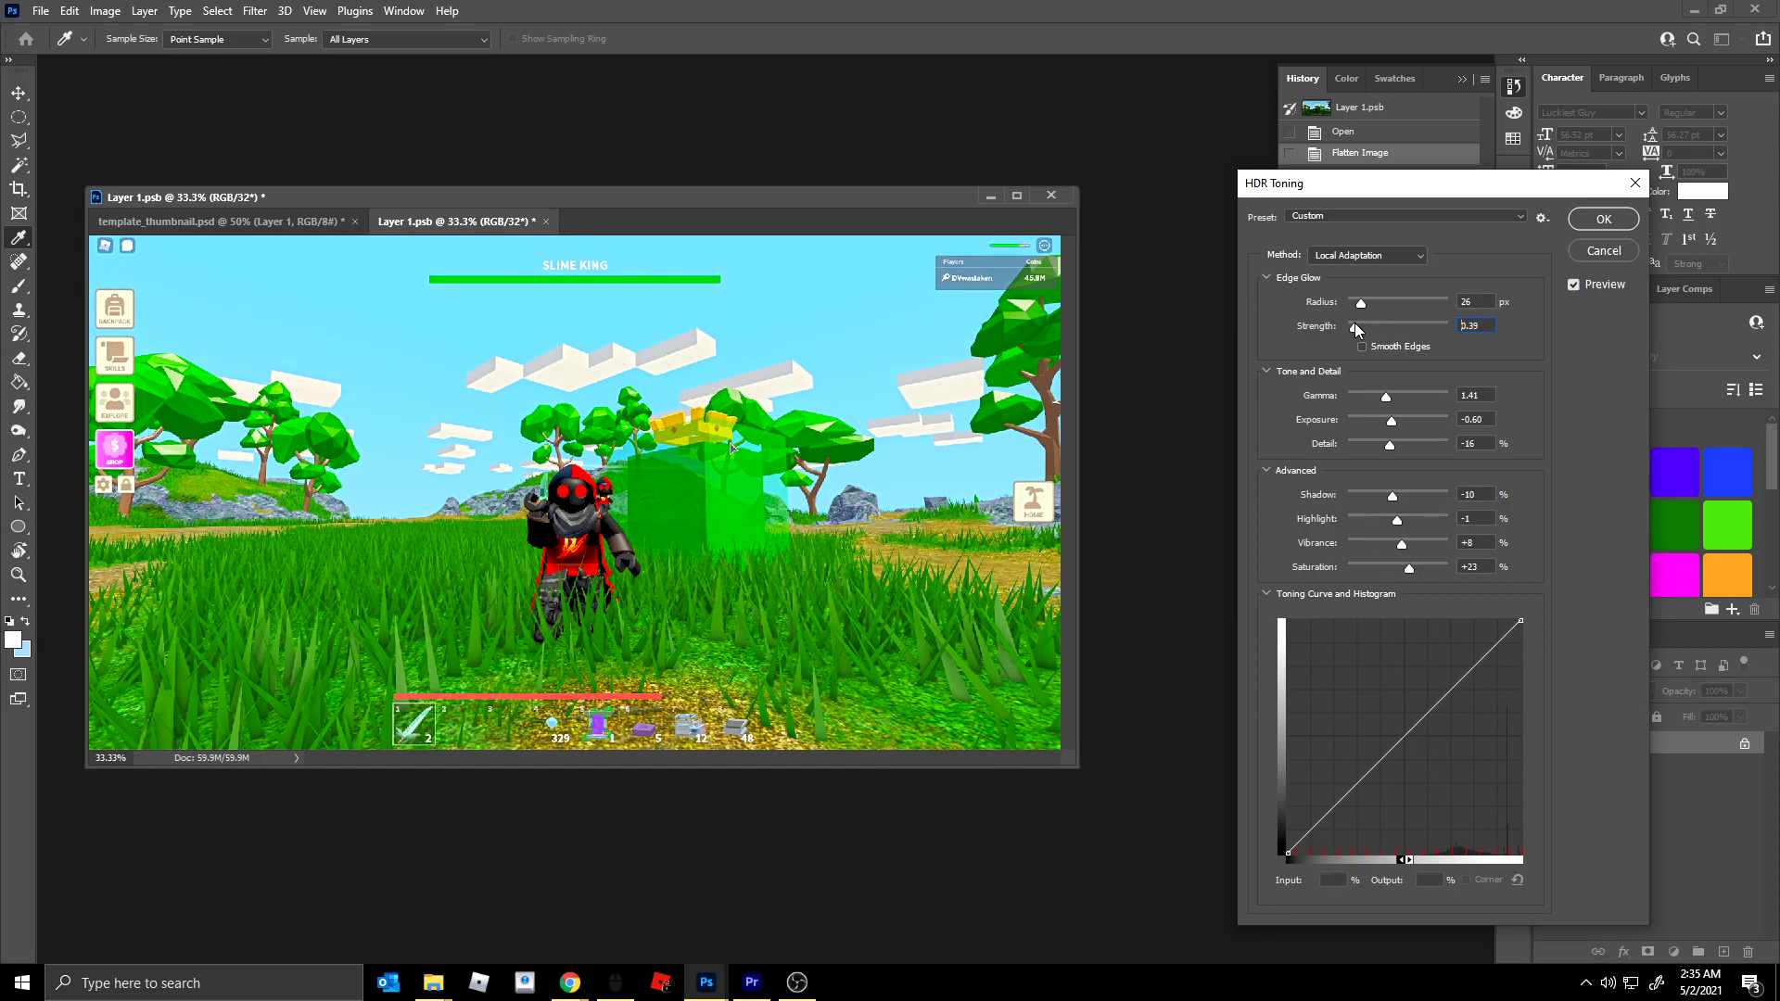
left_click(1603, 219)
- Separate the smart object's contents and the thumbnail into their own windows, and save the contents to update the thumbnail
key("v")
left_click_drag(408, 221, 655, 124)
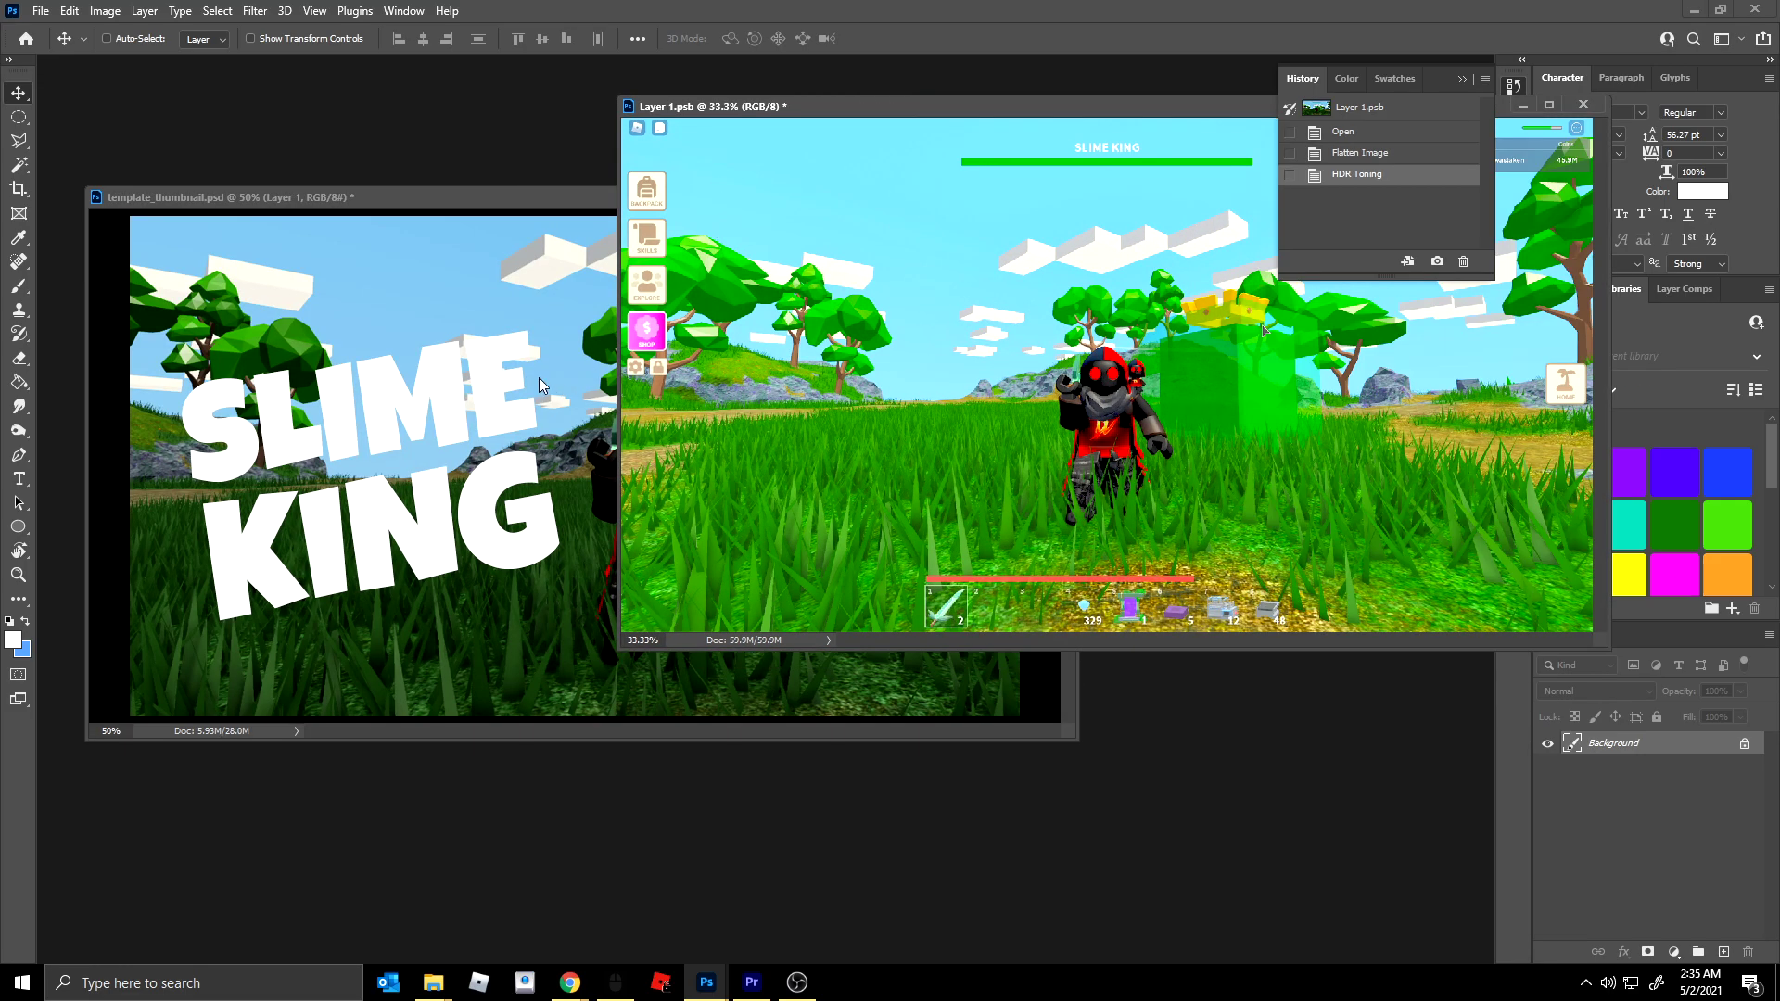
left_click_drag(512, 197, 501, 347)
left_click(946, 96)
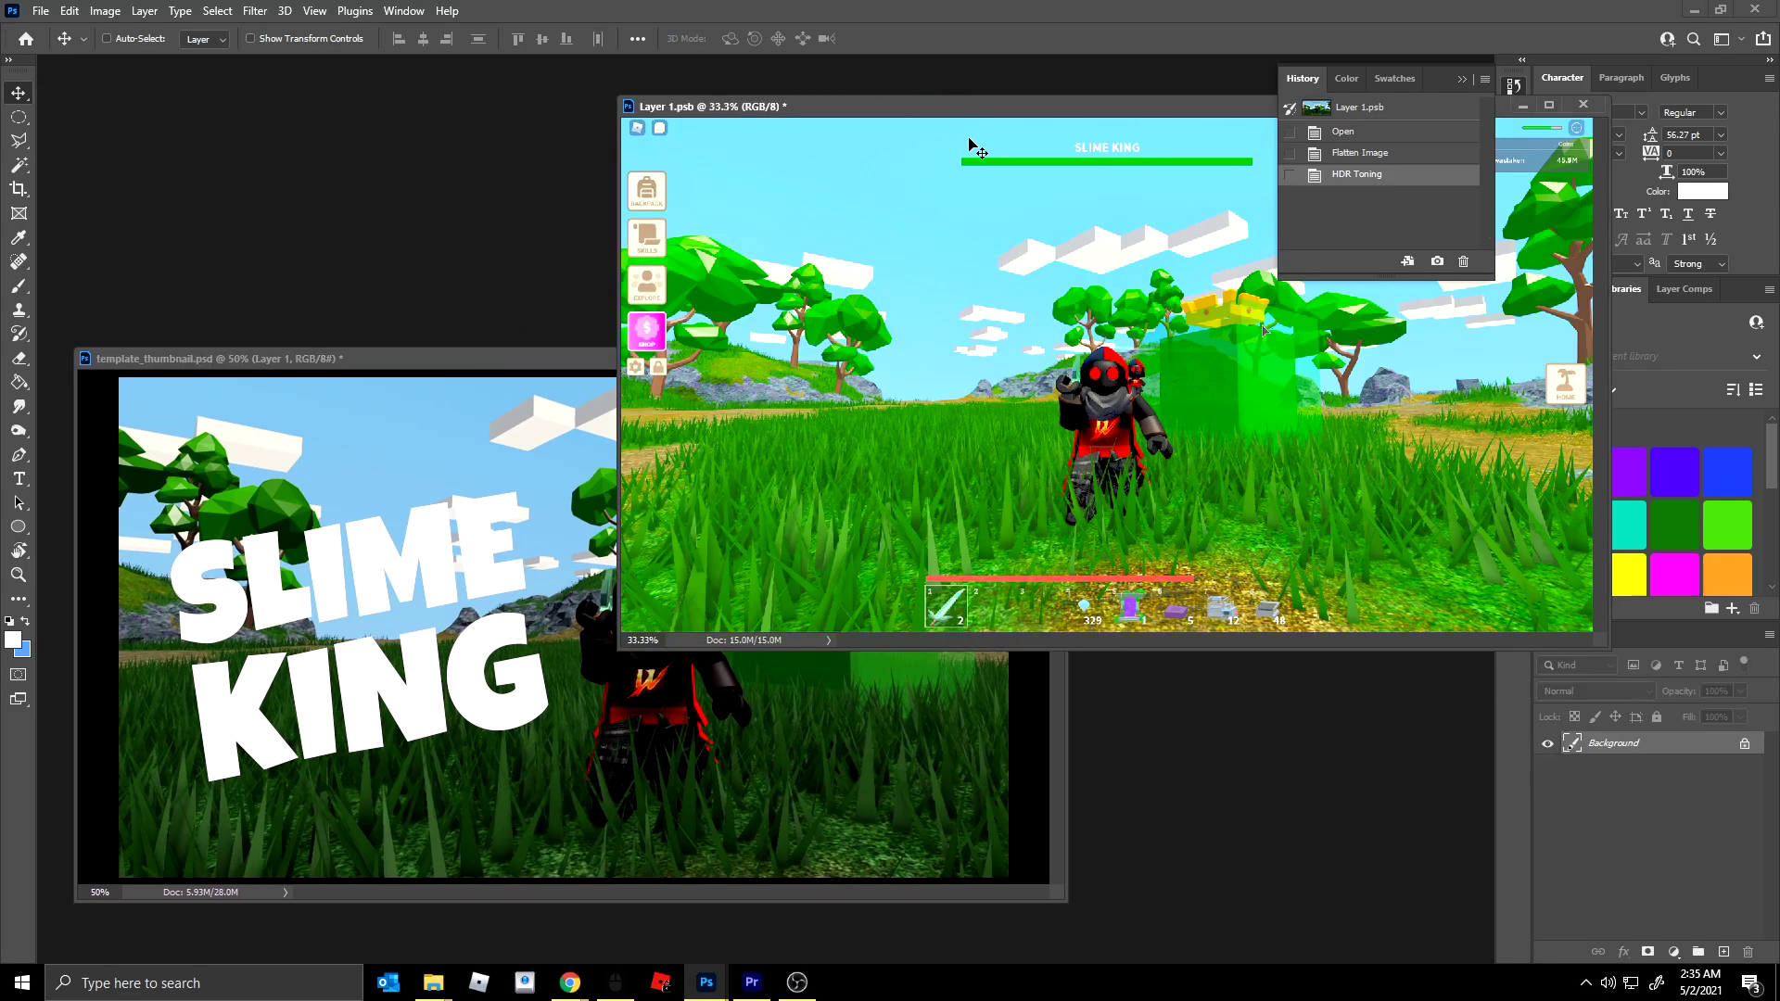
key("ctrl+s")
left_click(478, 358)
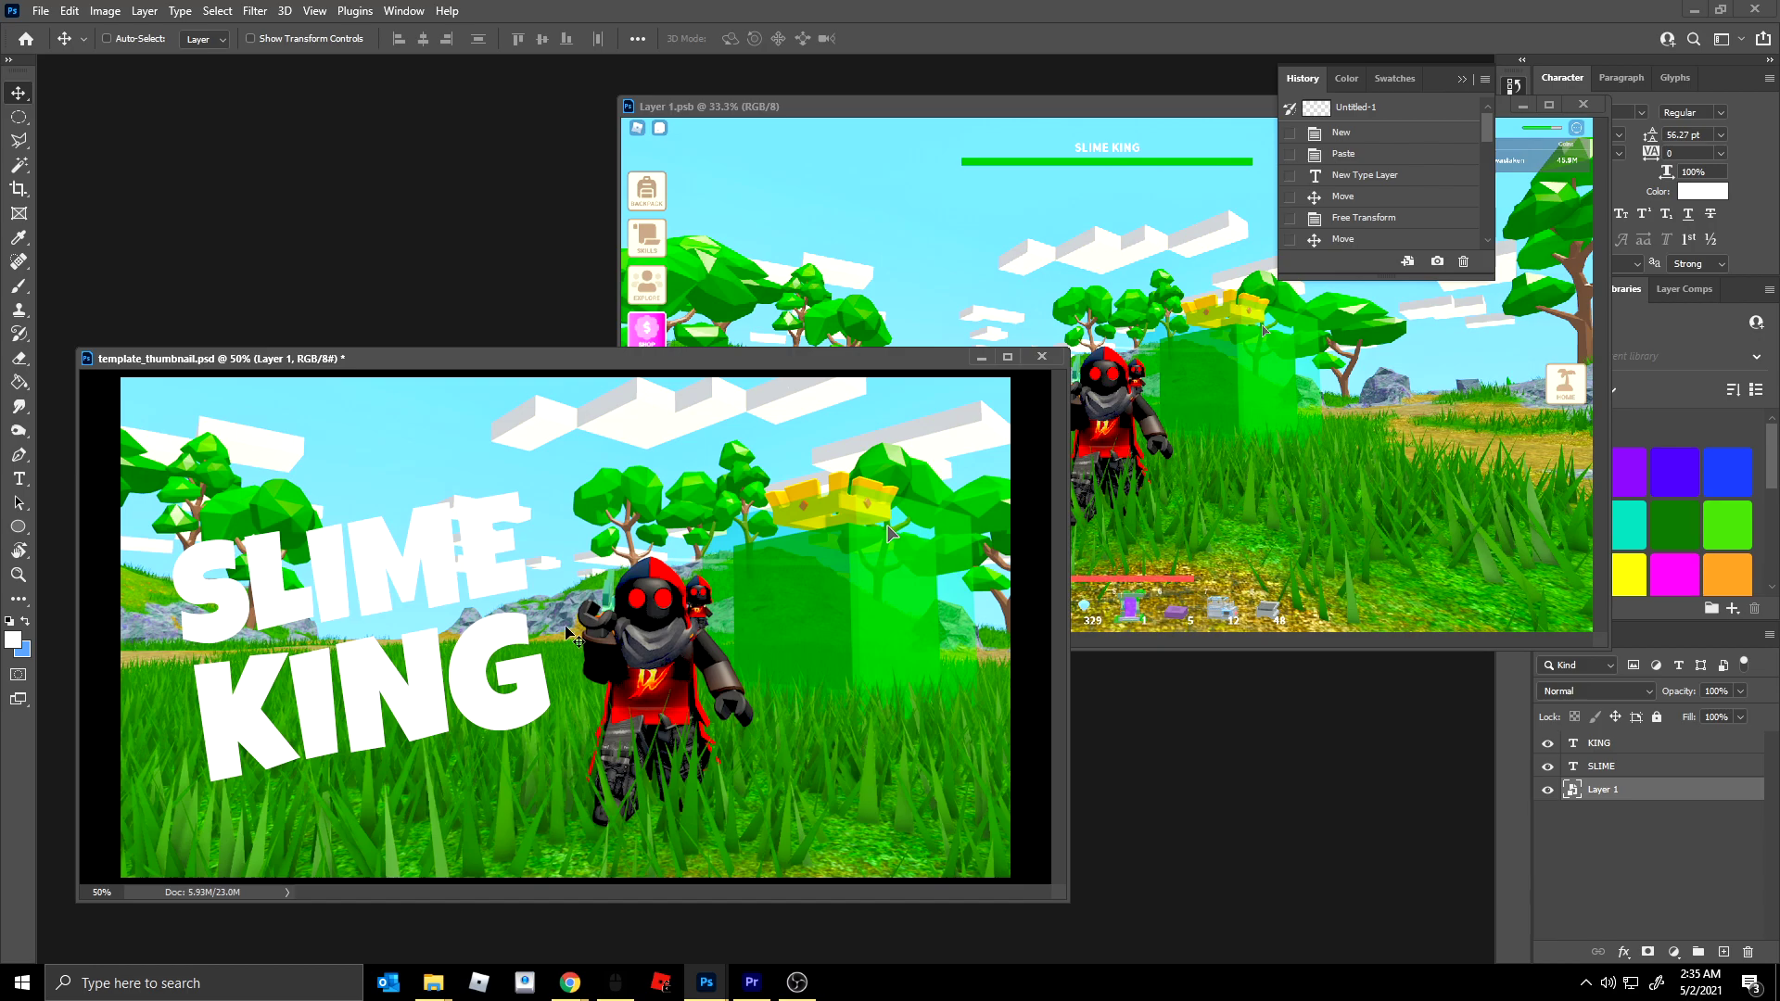
- Close the smart object's contents and save the thumbnail document, leaving it shown at 25% in a repositioned window
key("z")
left_click(746, 626, "alt")
left_click(747, 626, "alt")
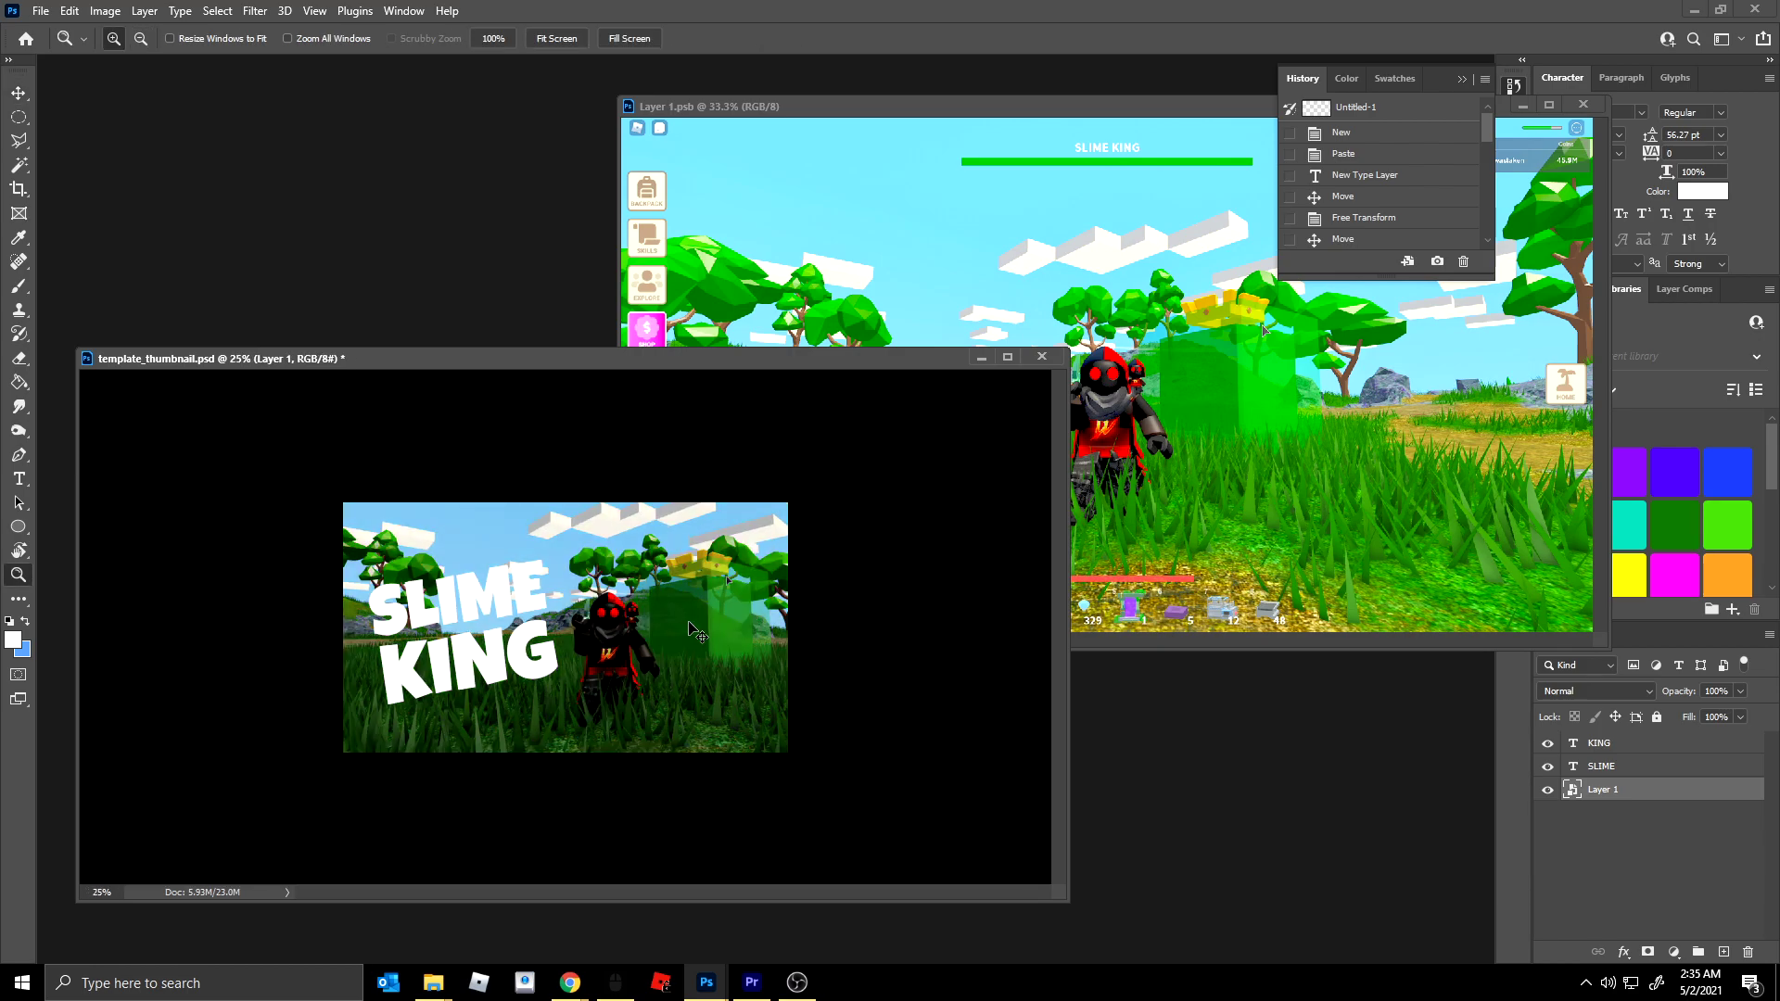
left_click(1156, 372)
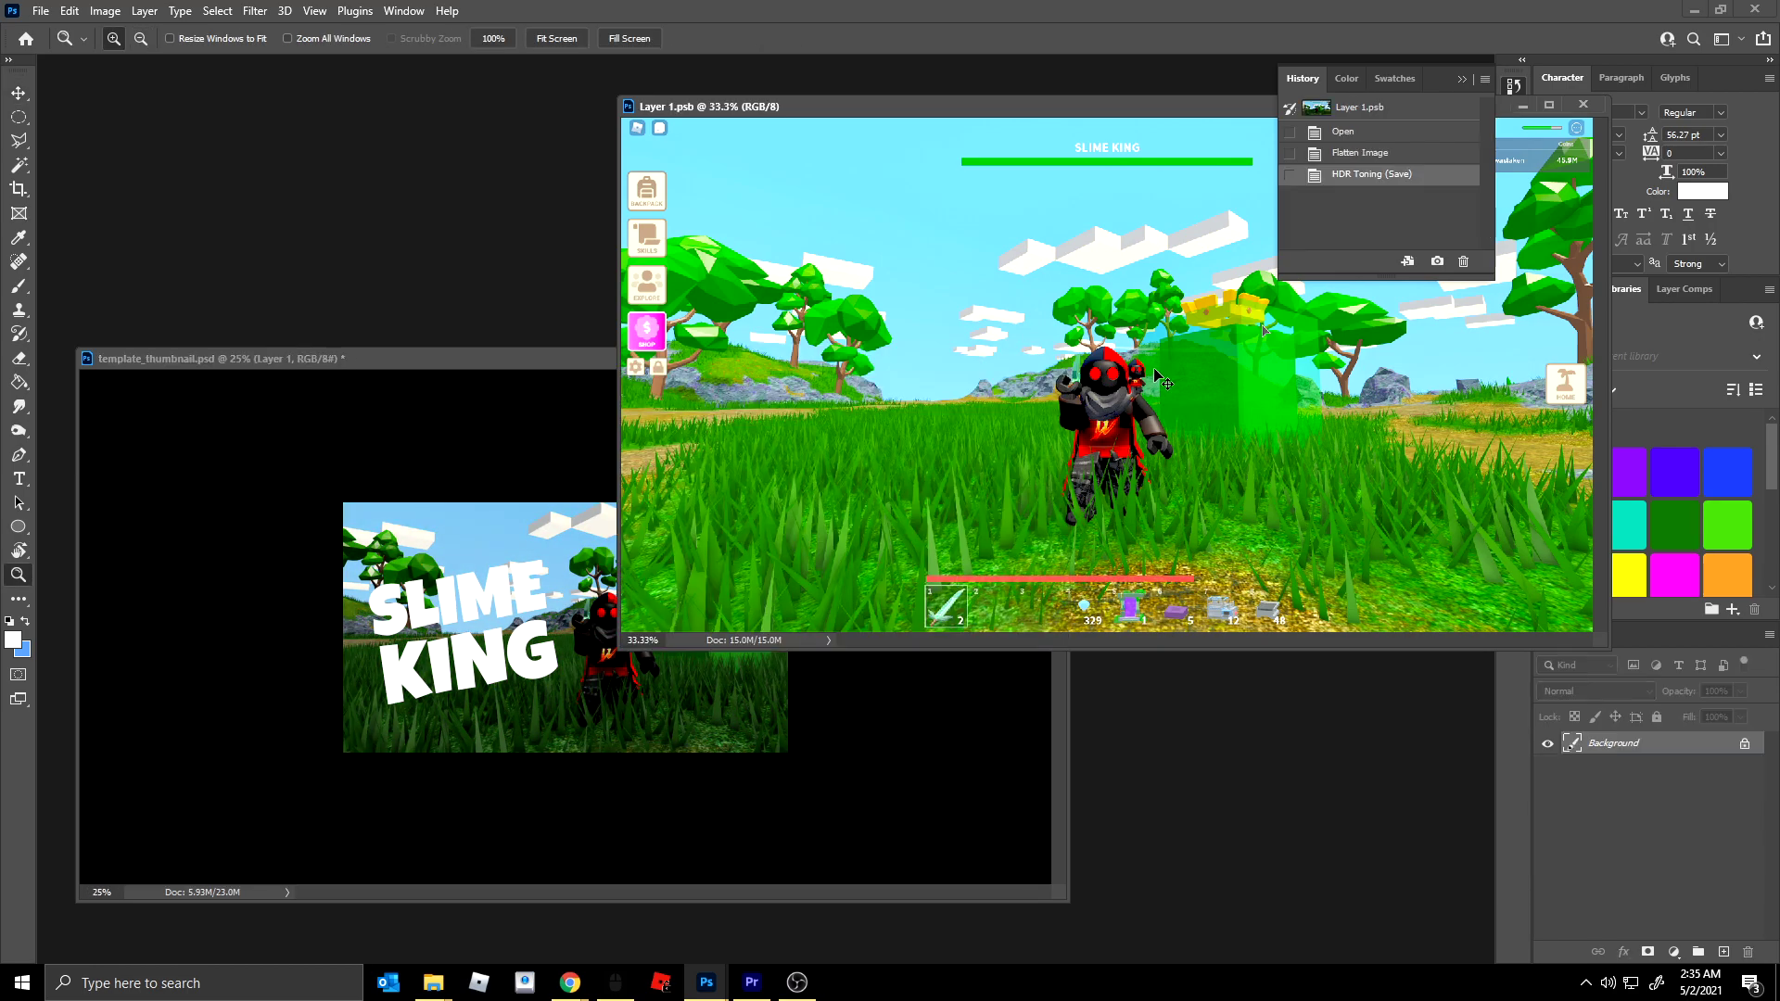
key("ctrl+w")
left_click_drag(706, 357, 833, 254)
- Apply a Levels adjustment to the Layer 1 background with input levels 1, 1.3 and 215, and compare it with the original
key("v")
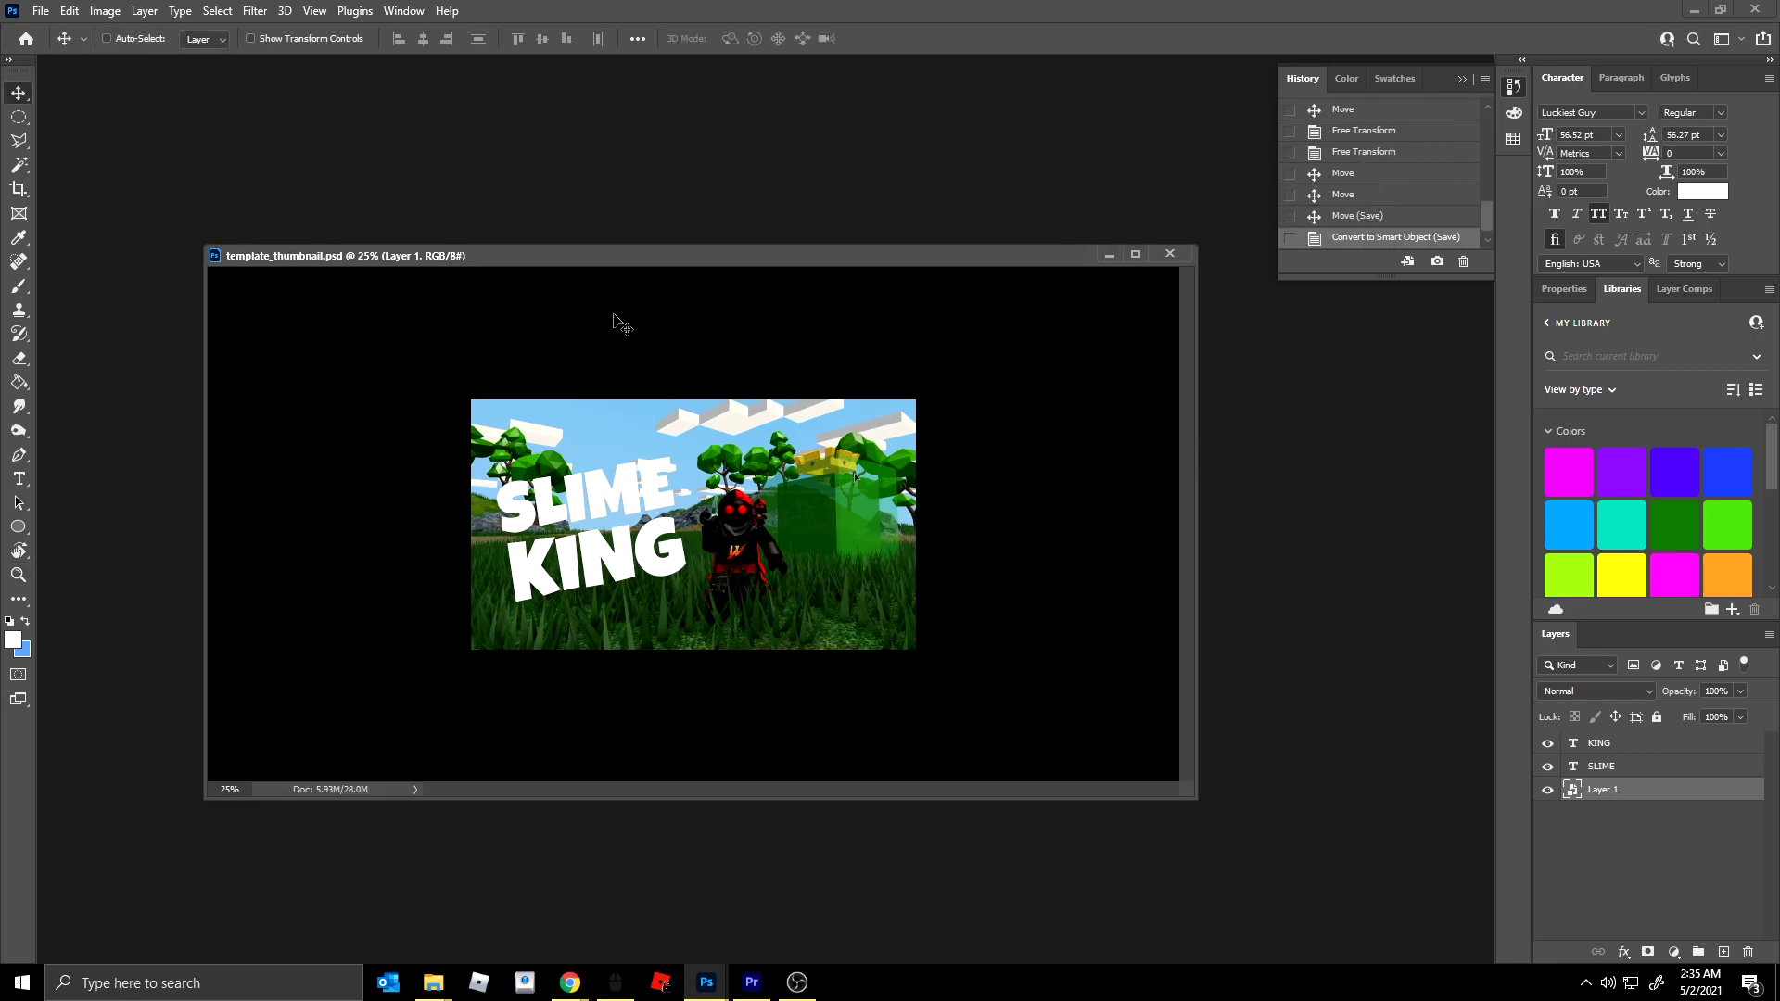
left_click(105, 11)
mouse_move(204, 59)
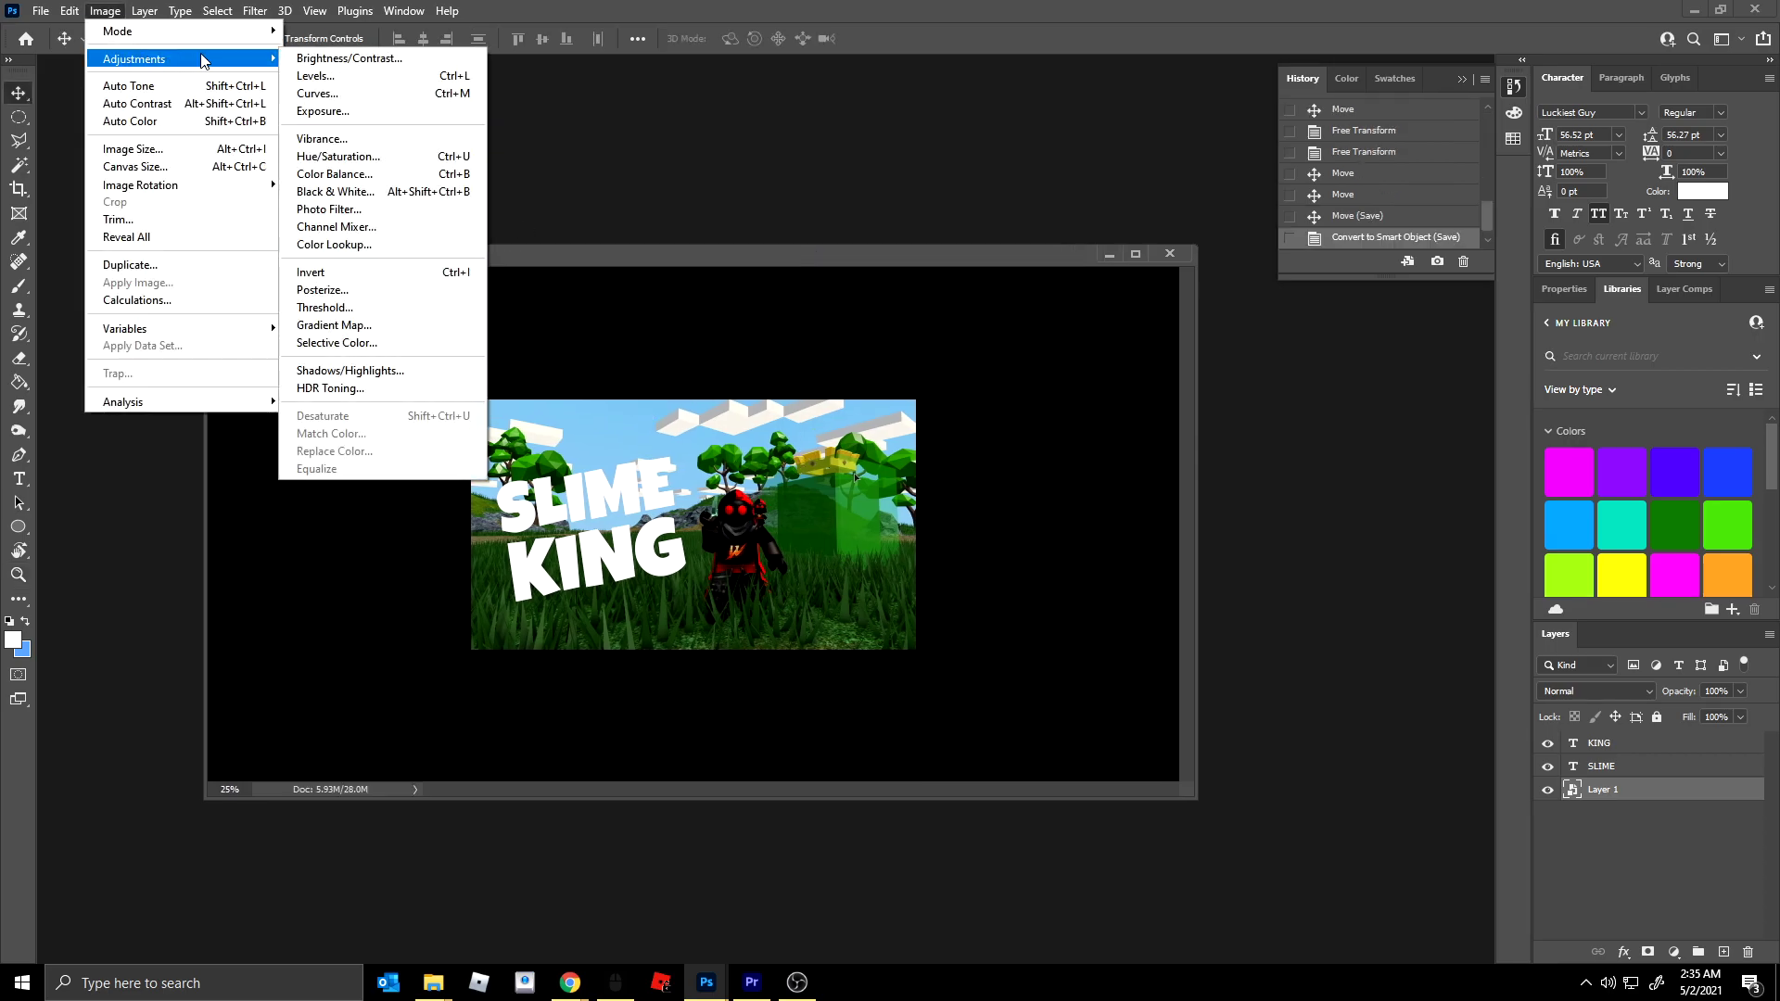
left_click(316, 76)
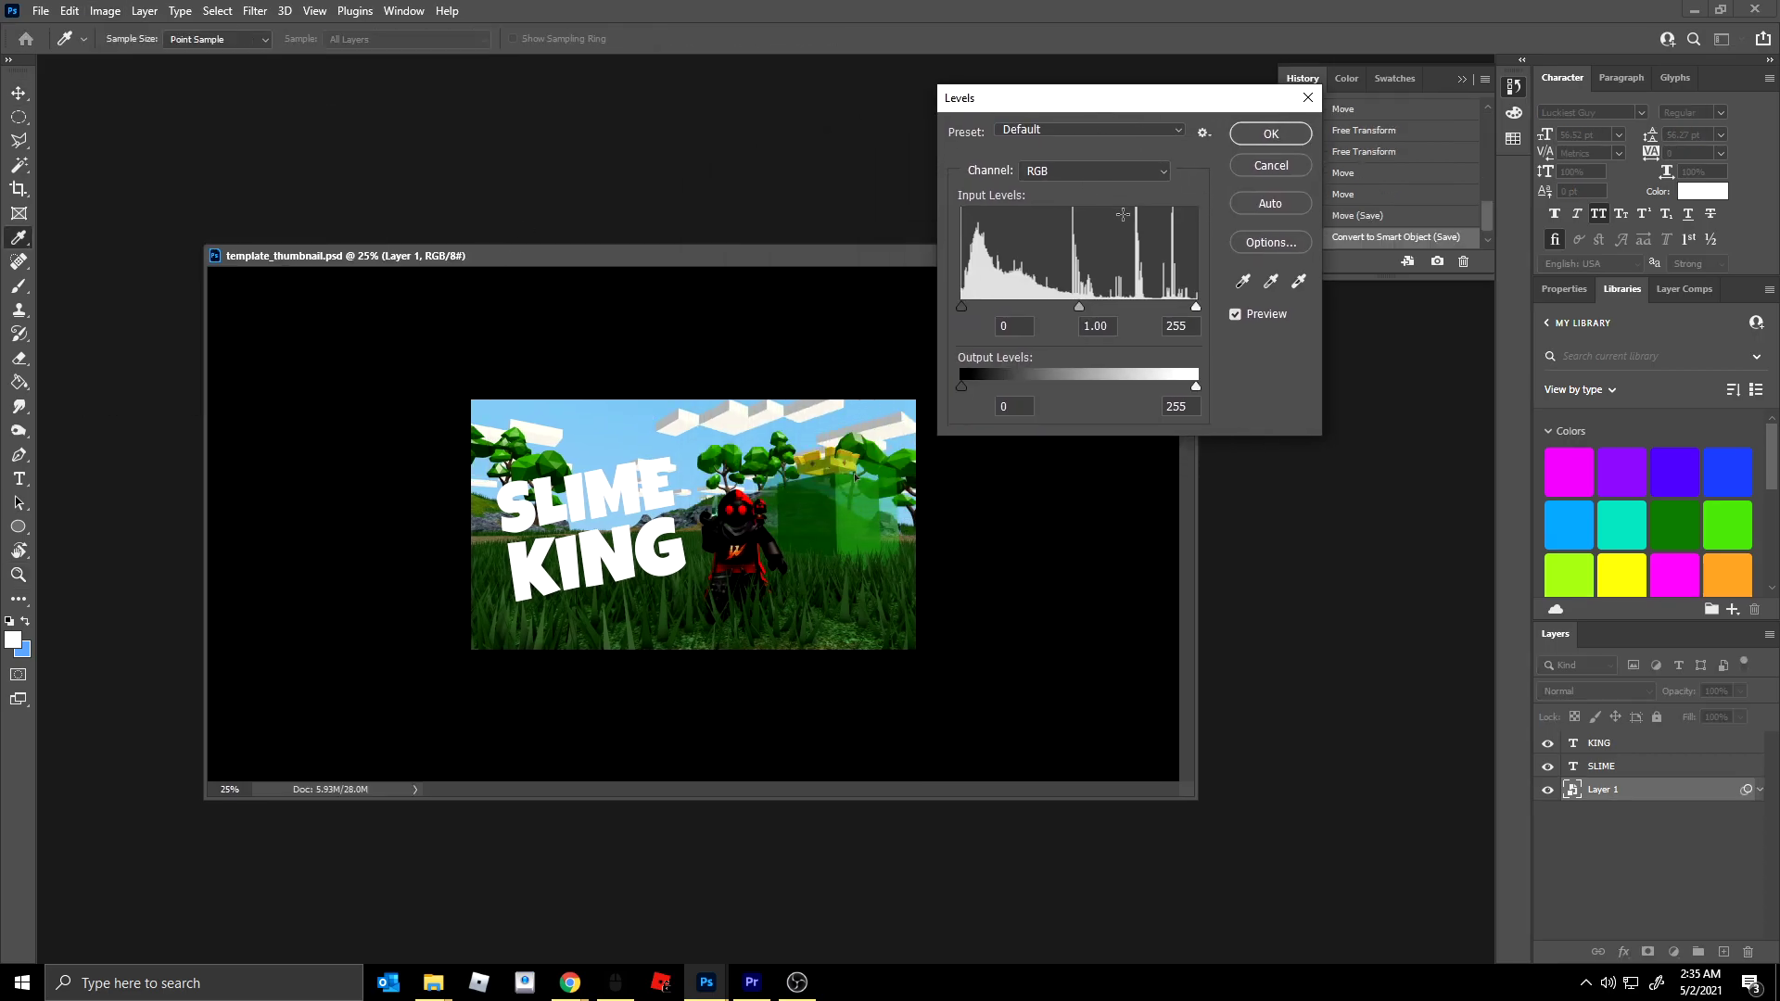
mouse_move(1197, 303)
left_mouse_down()
mouse_move(1137, 304)
mouse_move(1210, 304)
left_mouse_up()
mouse_move(1080, 306)
left_mouse_down()
mouse_move(1115, 304)
mouse_move(1074, 306)
left_mouse_up()
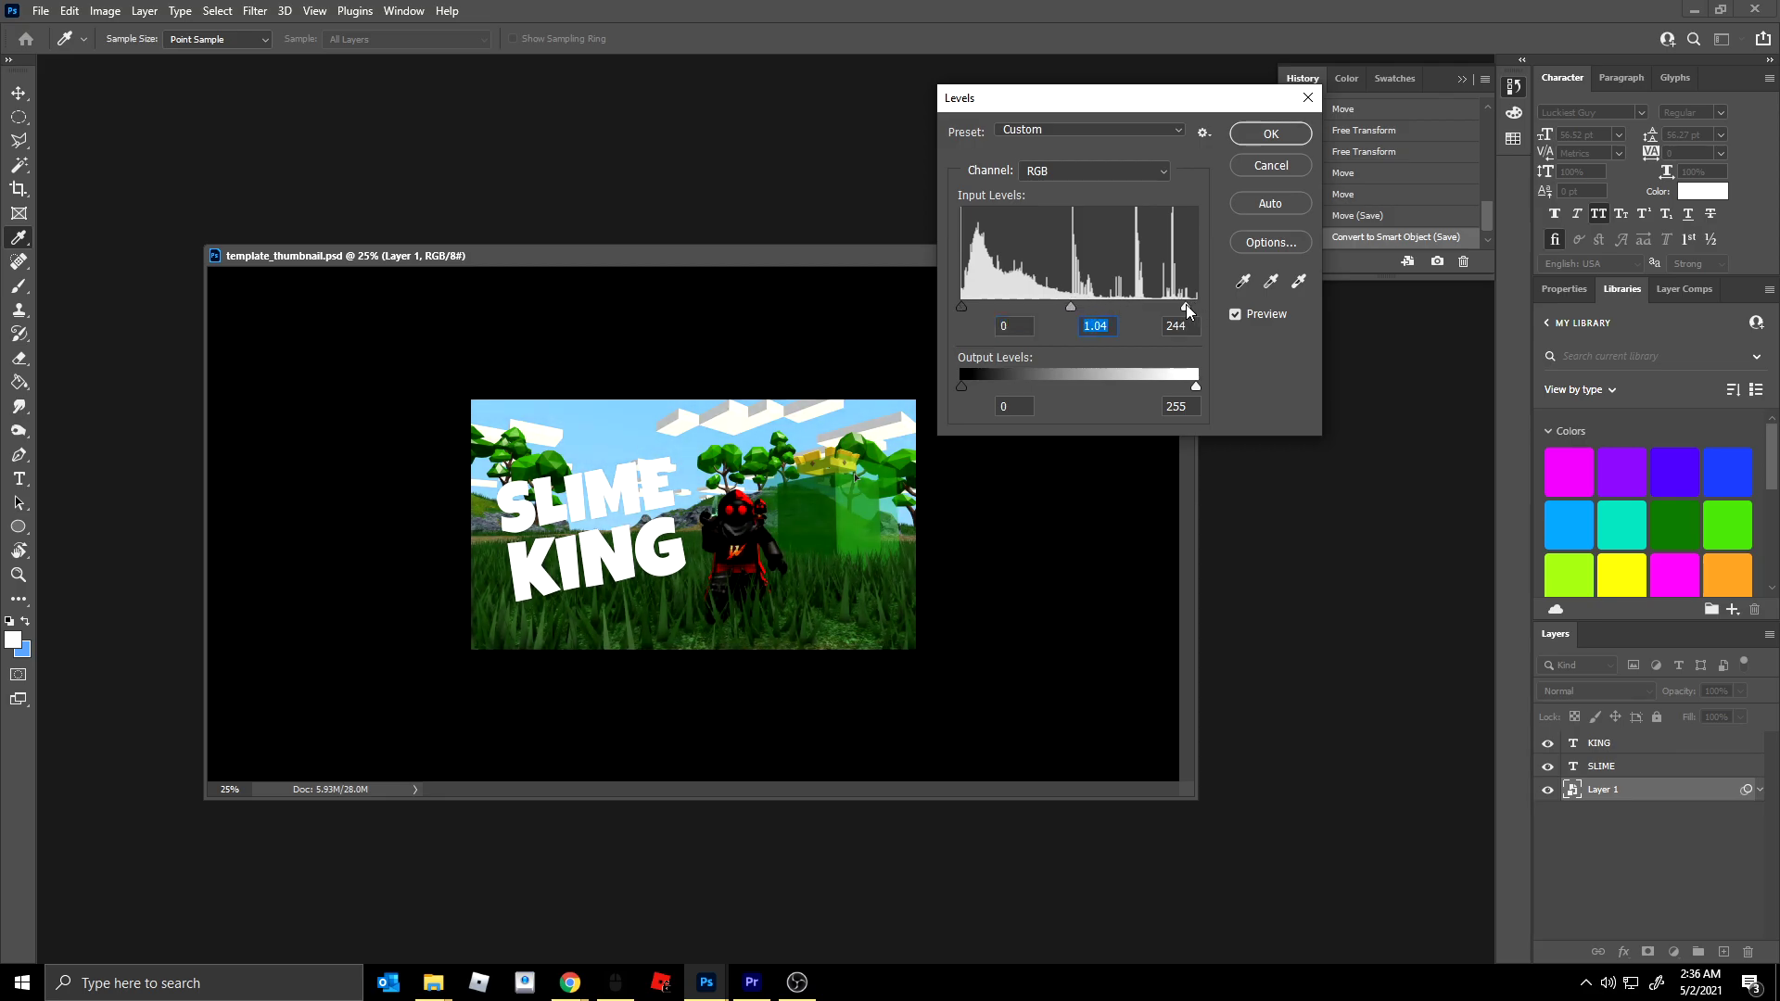
left_click_drag(1192, 306, 1158, 308)
left_click_drag(1057, 306, 1043, 309)
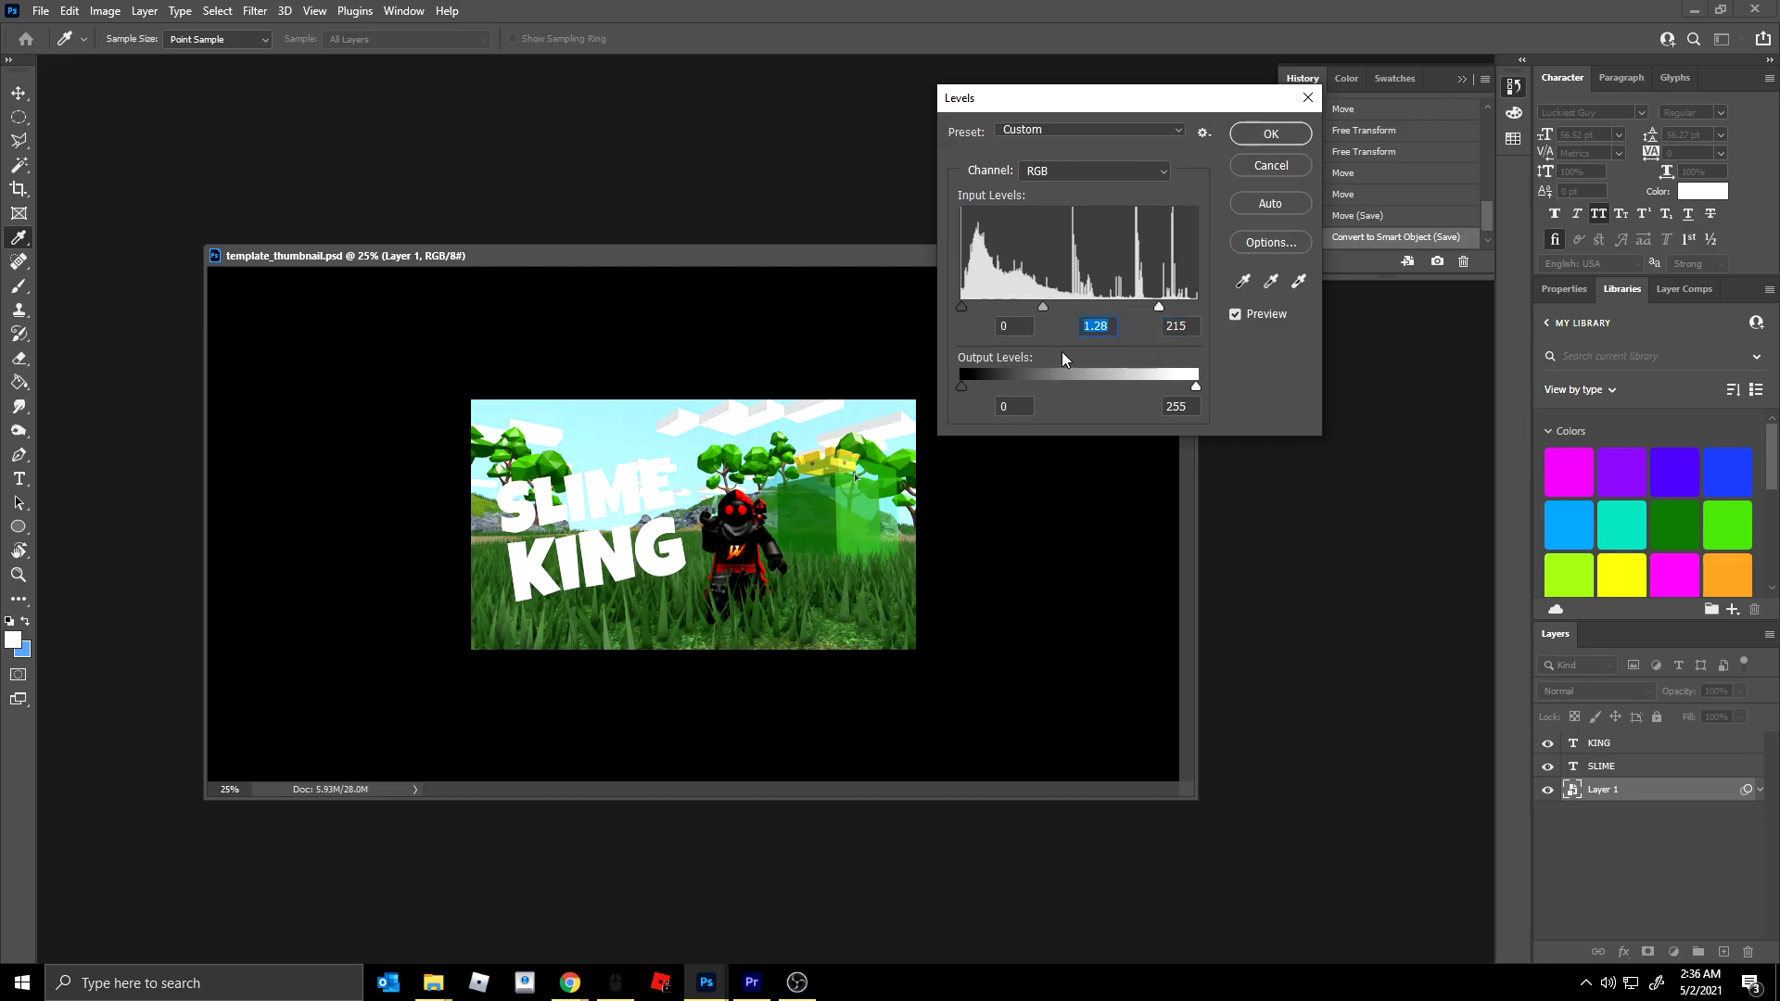
mouse_move(1049, 308)
left_mouse_down()
mouse_move(939, 310)
mouse_move(1043, 308)
left_mouse_up()
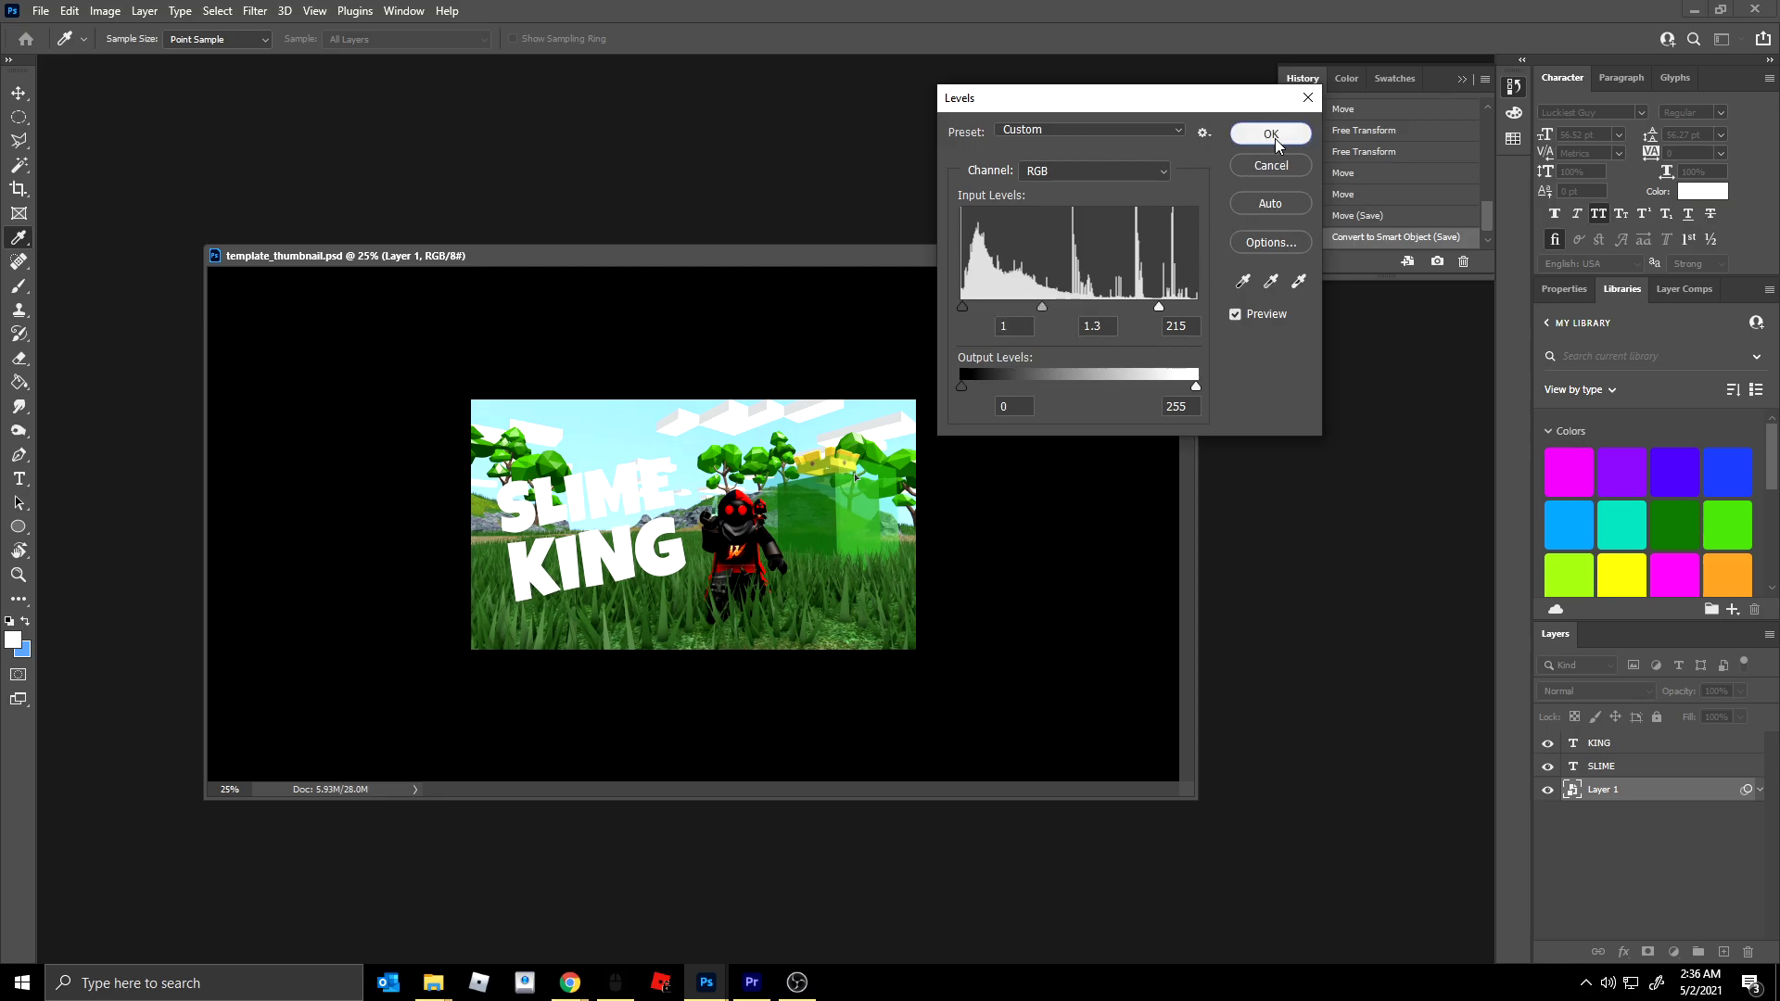
left_click(1268, 133)
key("ctrl+z")
key("ctrl+shift+z")
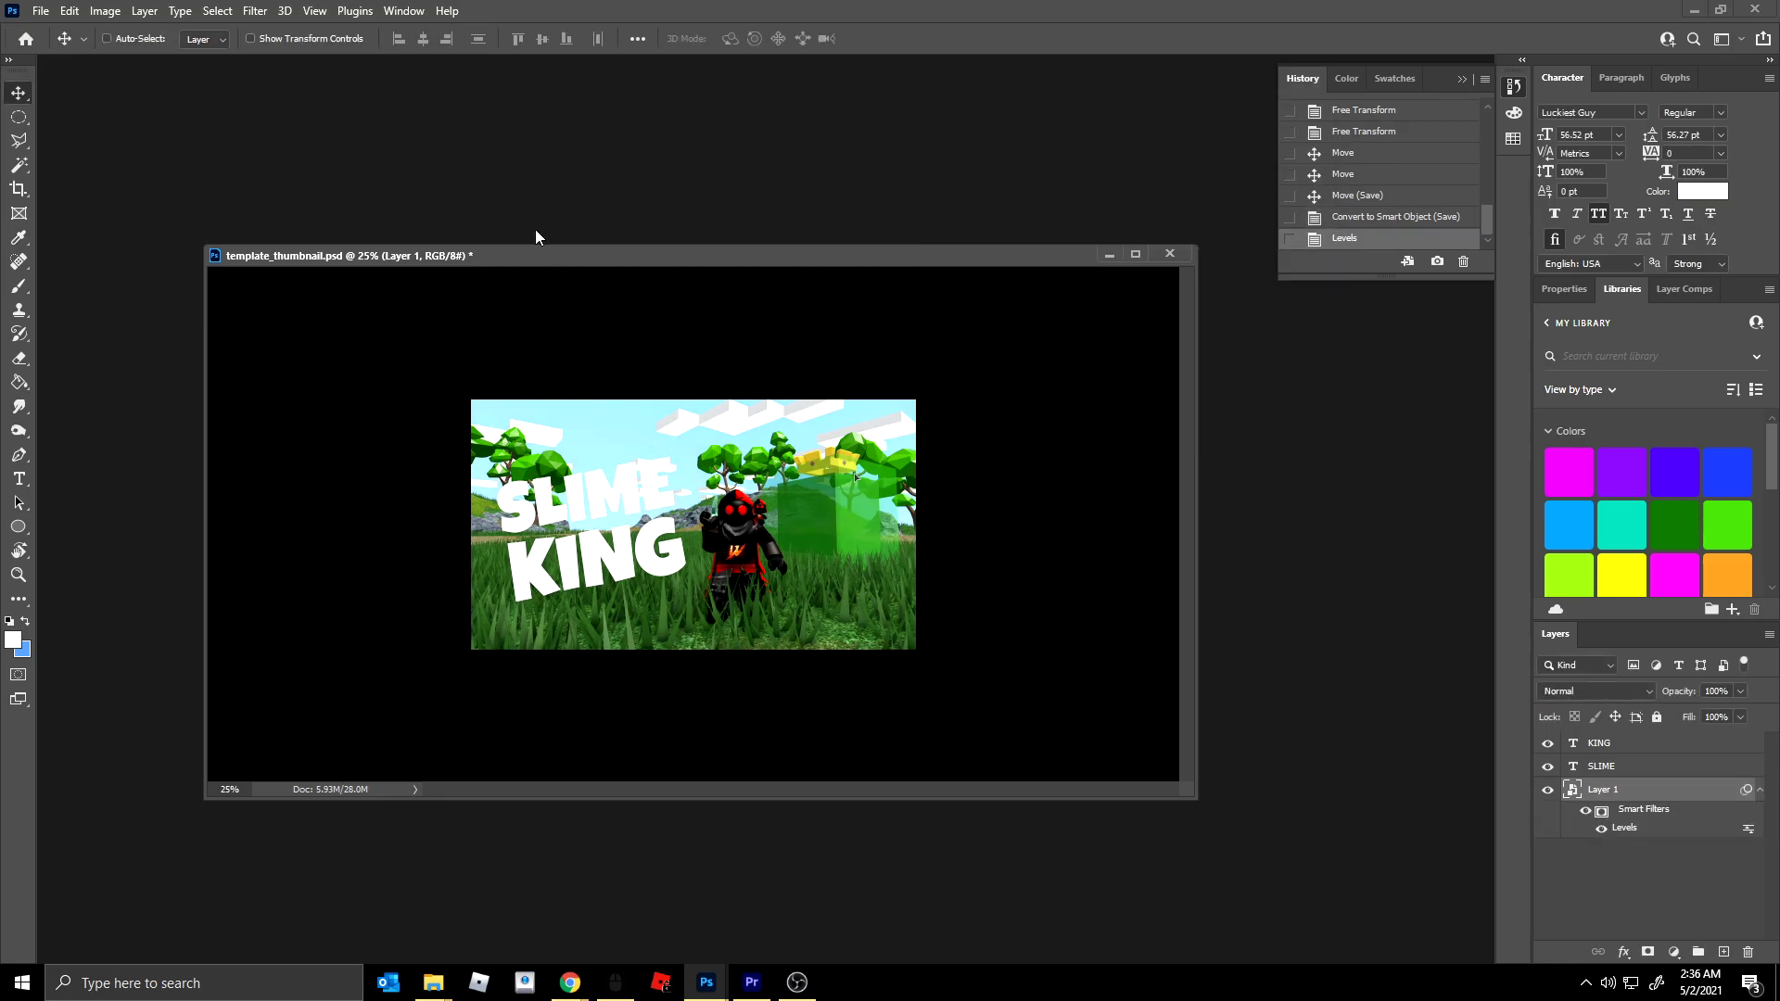
- Apply a Vibrance adjustment to Layer 1 with vibrance +100 and saturation +20
left_click(105, 10)
mouse_move(133, 62)
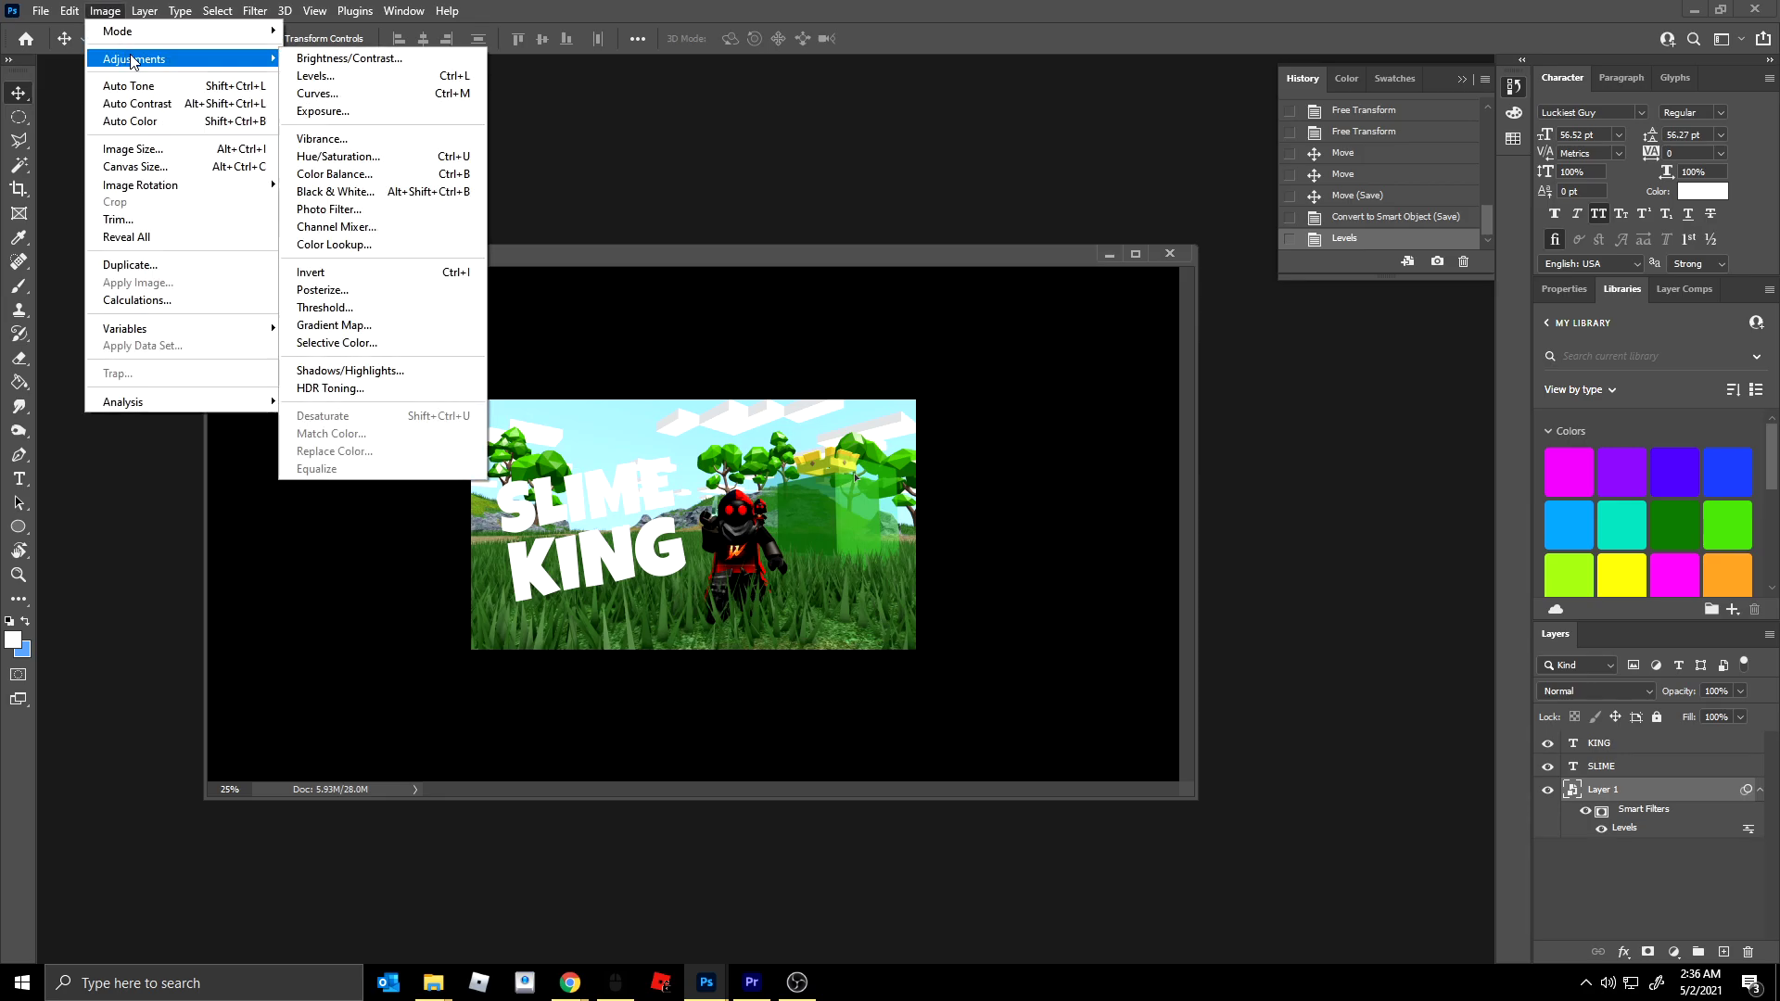
left_click(342, 141)
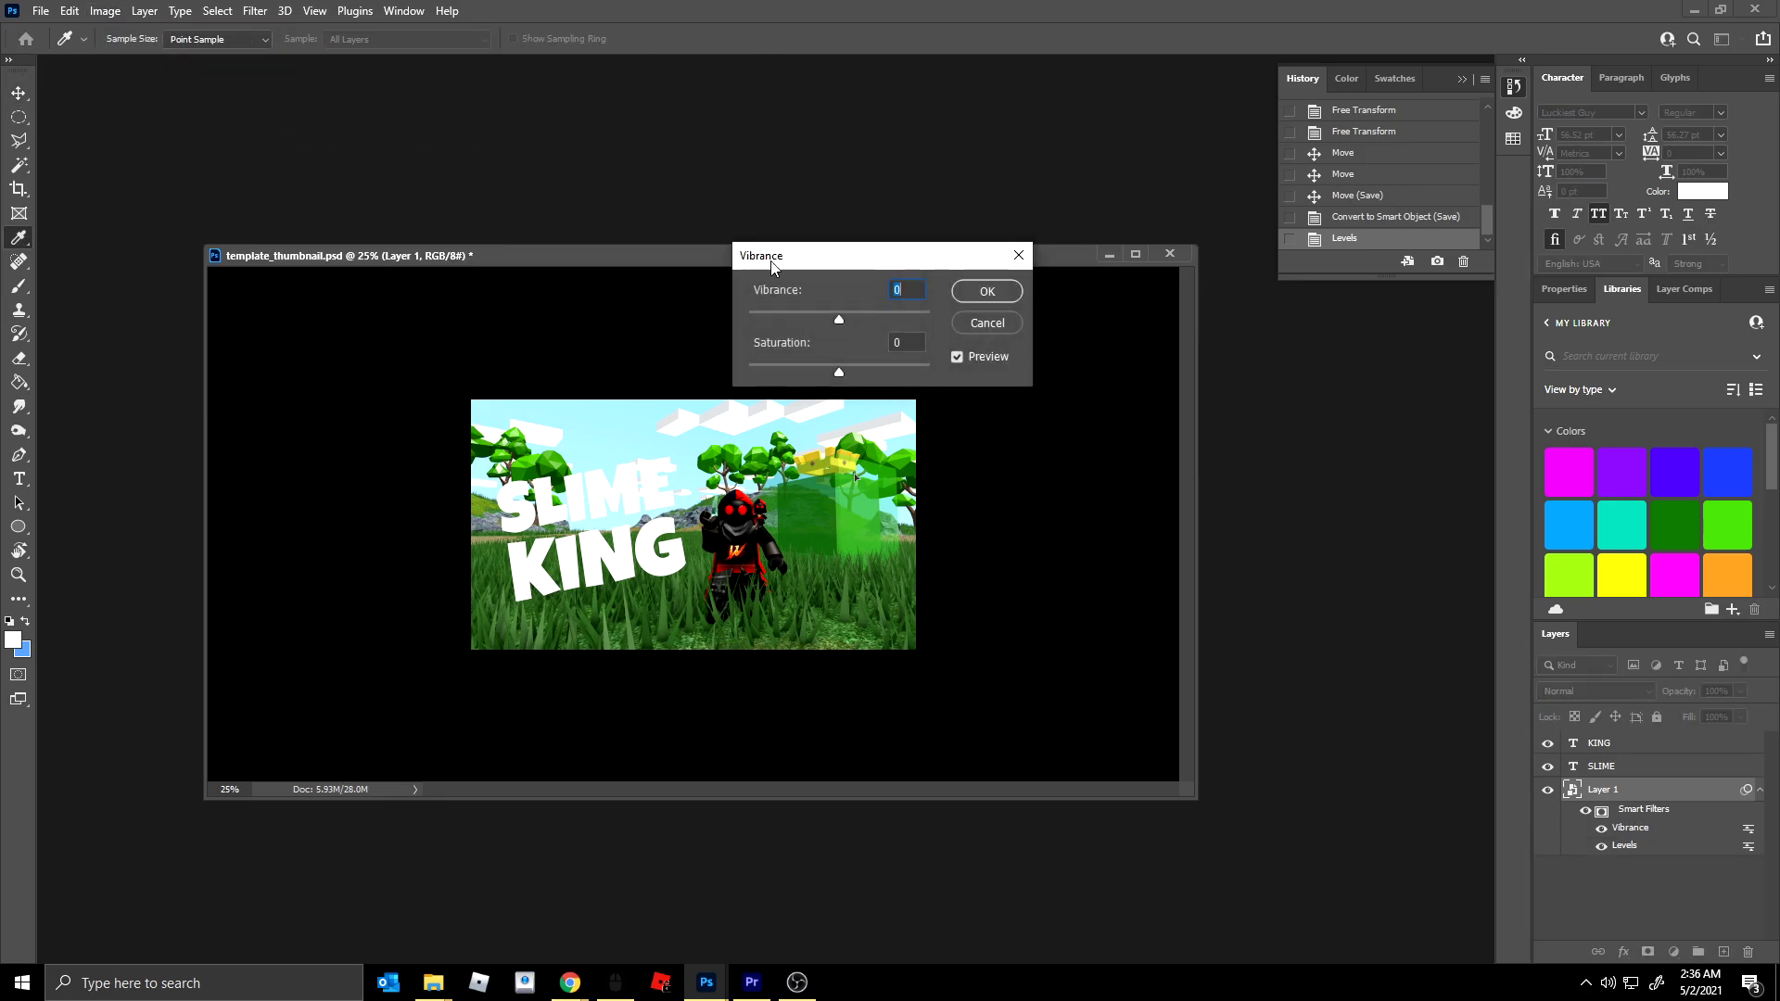
left_click_drag(840, 319, 930, 321)
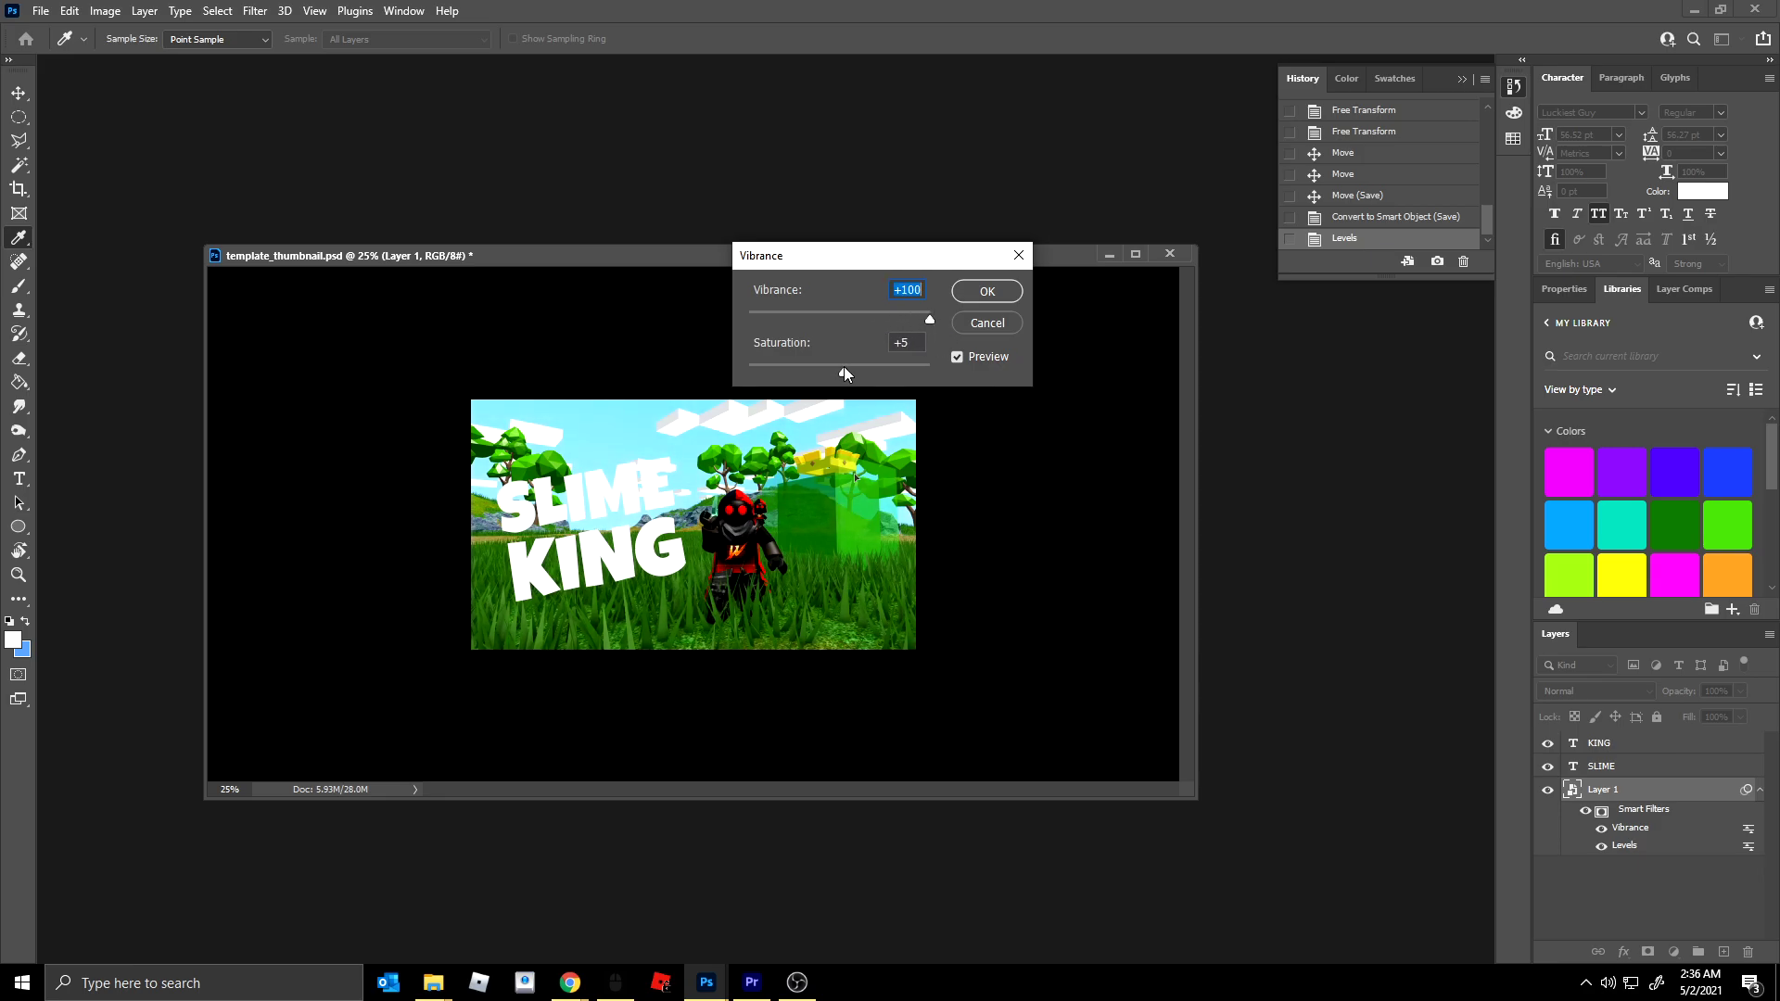
left_click_drag(844, 365, 859, 365)
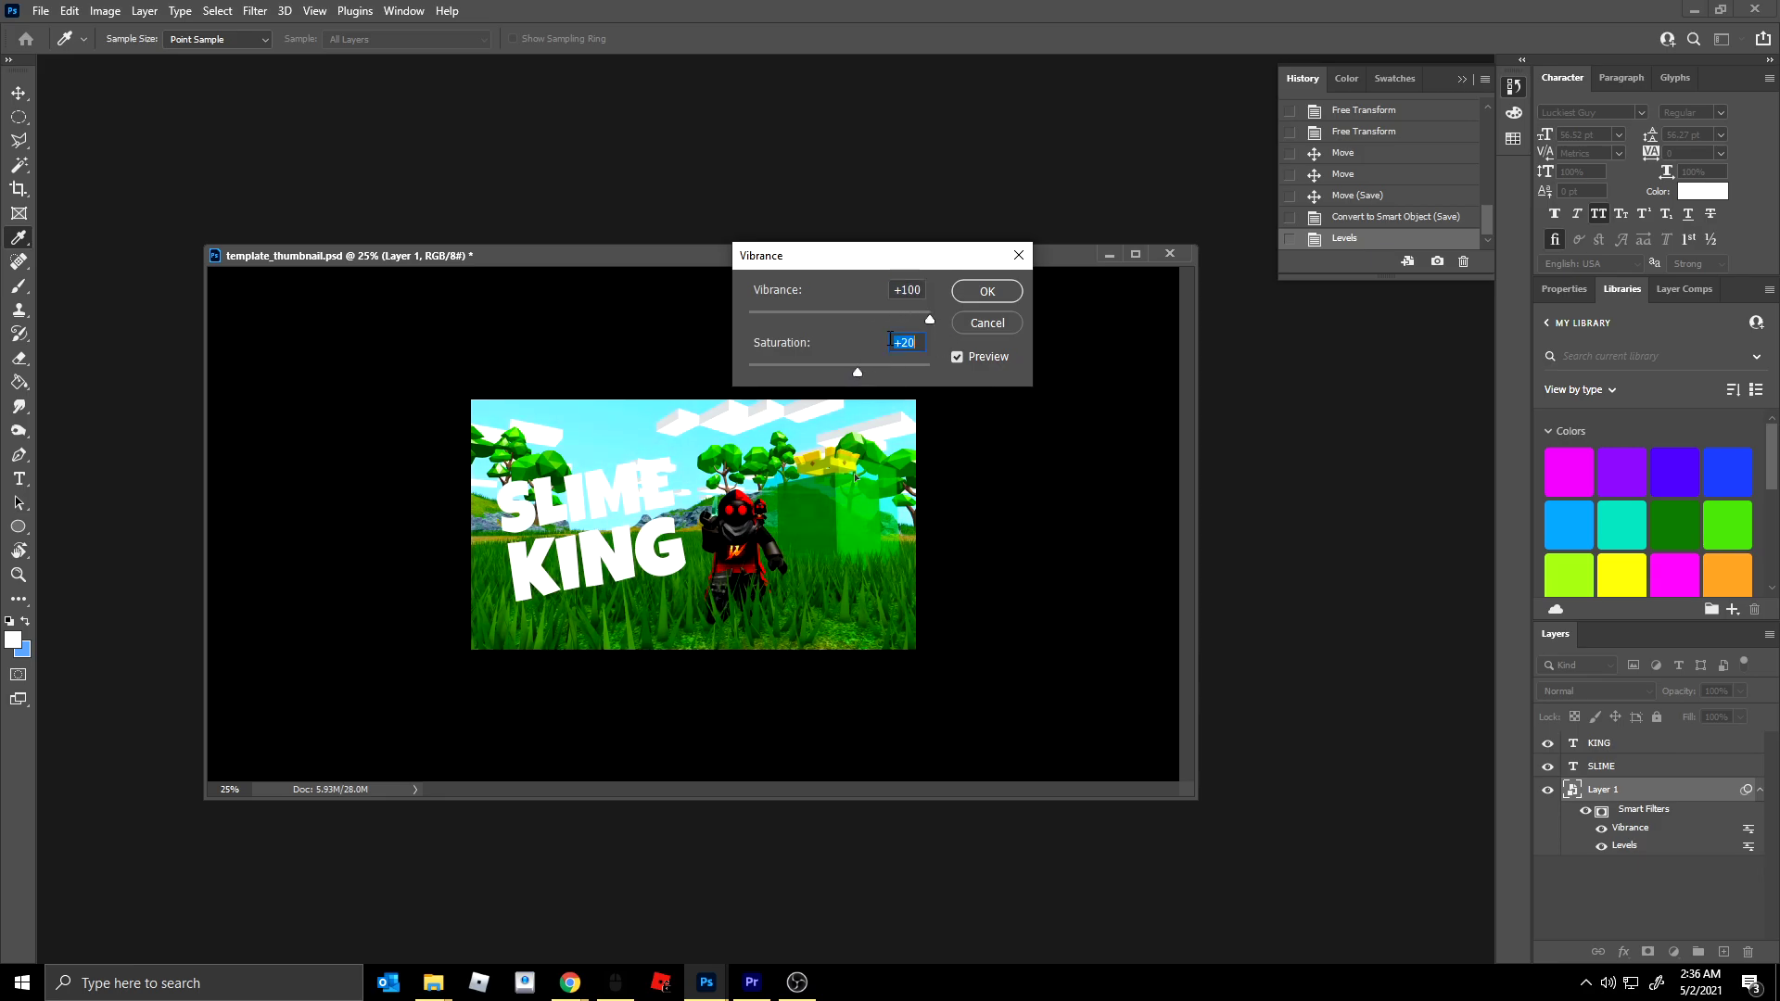
left_click(988, 291)
- Compare the thumbnail without and with the Levels and Vibrance adjustments, keep both, and save the document
key("ctrl+z")
key("ctrl+z")
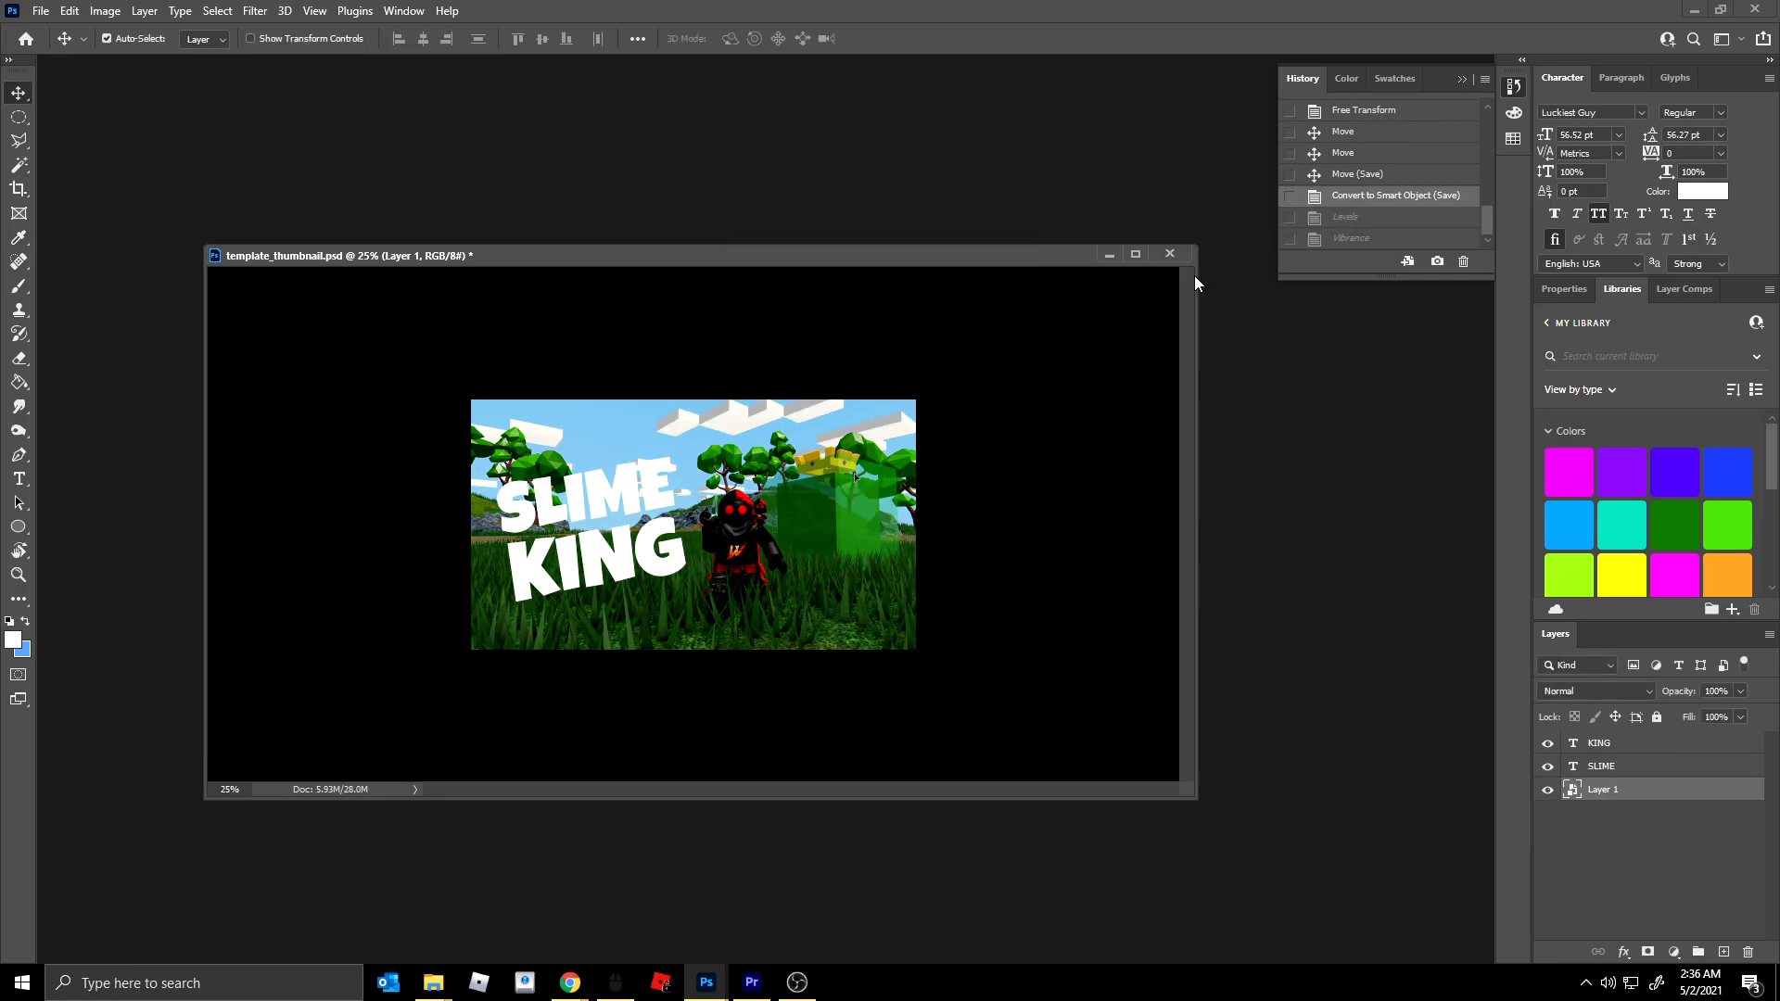
key("ctrl+shift+z")
key("ctrl+shift+z")
key("ctrl+s")
- Enlarge the thumbnail and show it in full-screen mode with the menu bar
key("z")
left_click(717, 434)
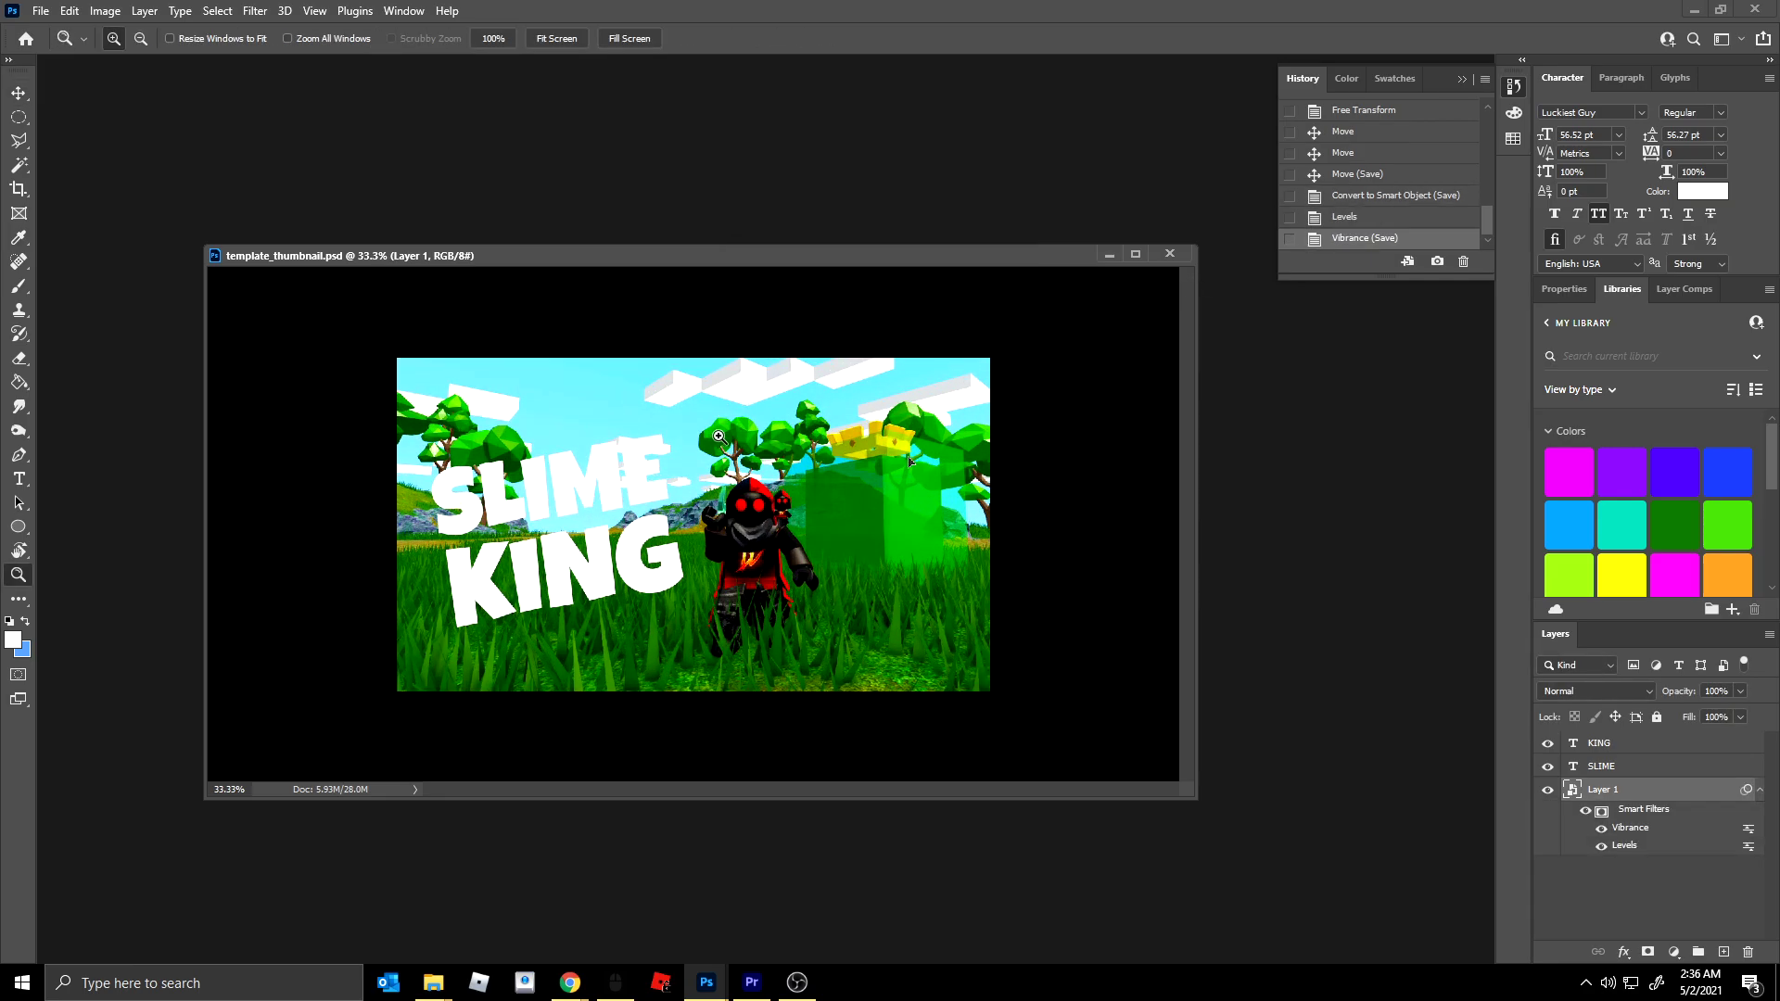
left_click(718, 432)
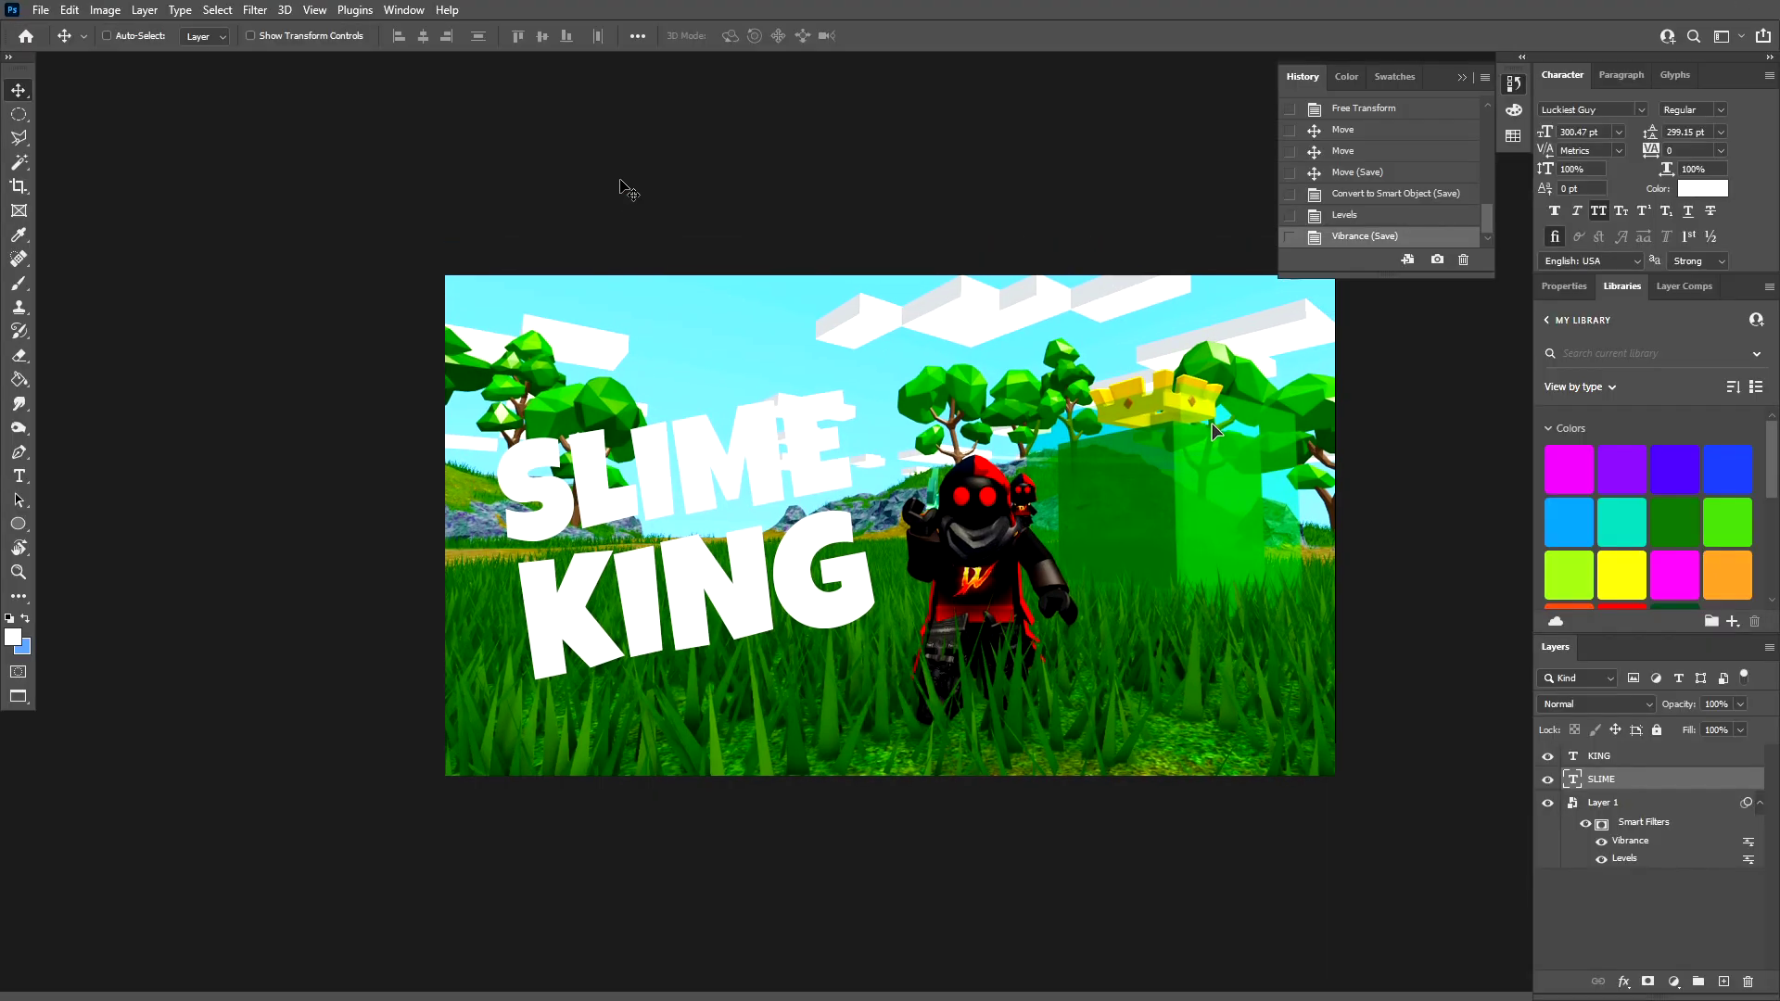
key("f")
key("f")
key("f")
- Add a drop shadow to the SLIME text layer with distance 18 px, spread 34% and size 27 px
left_click(144, 10)
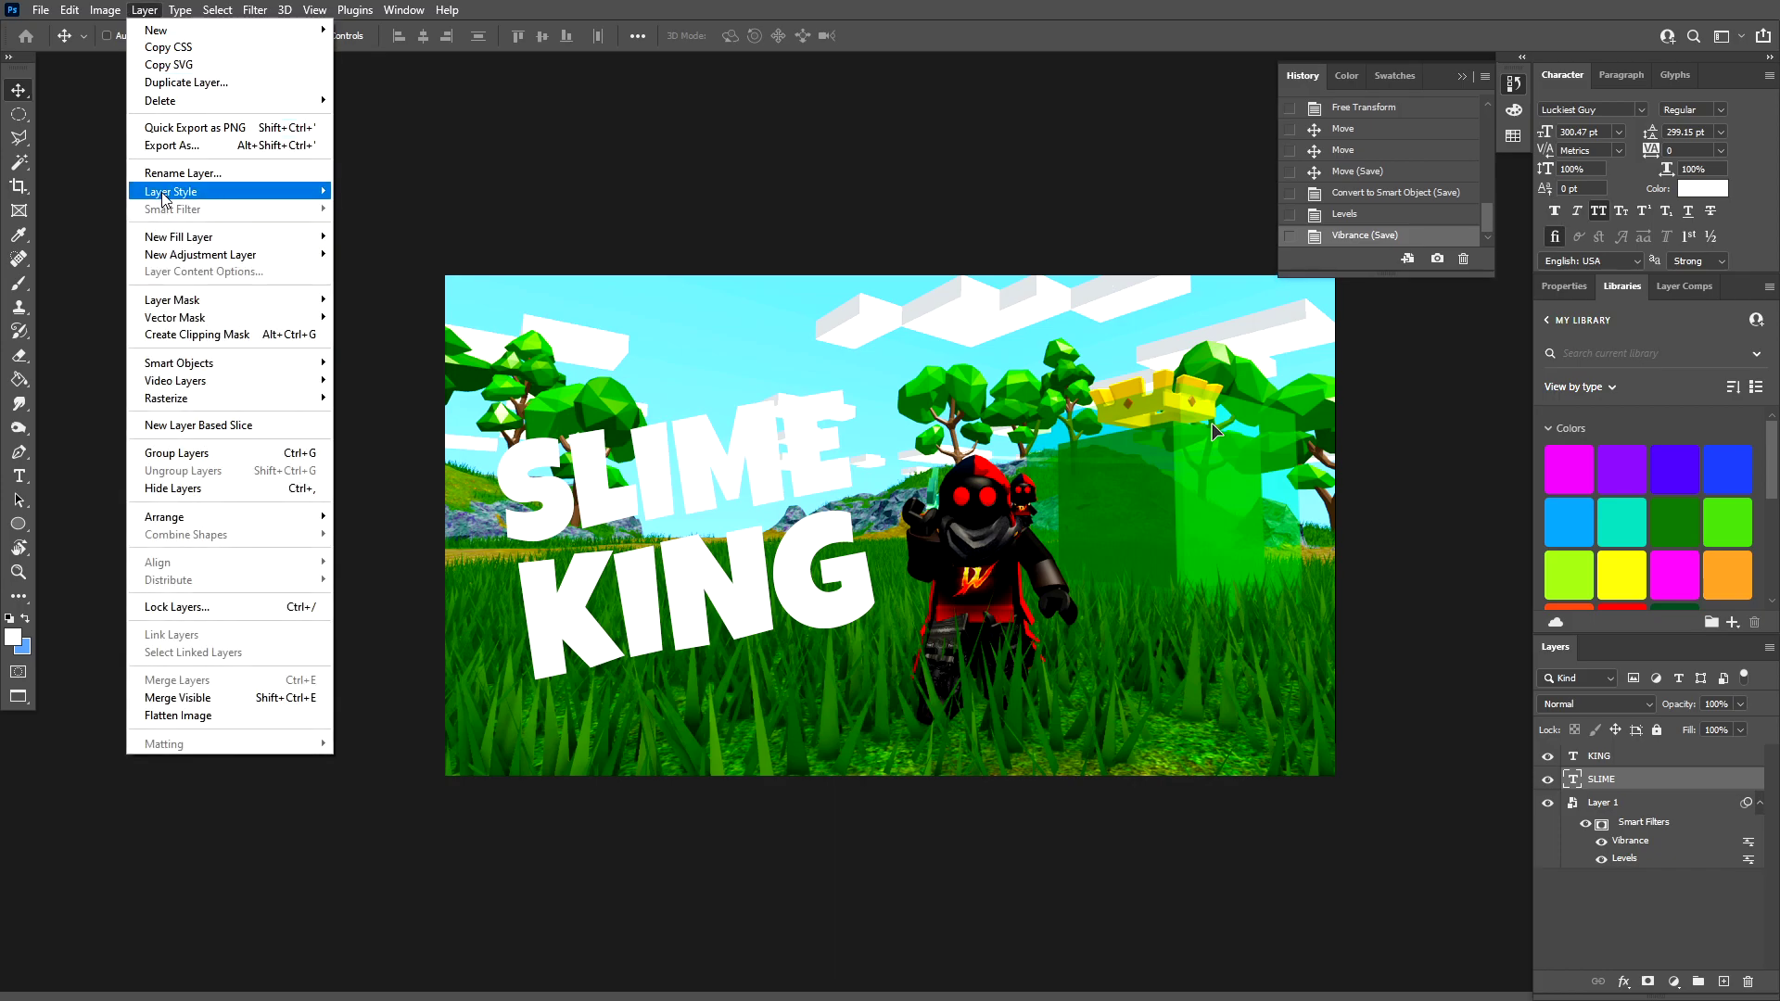
mouse_move(165, 200)
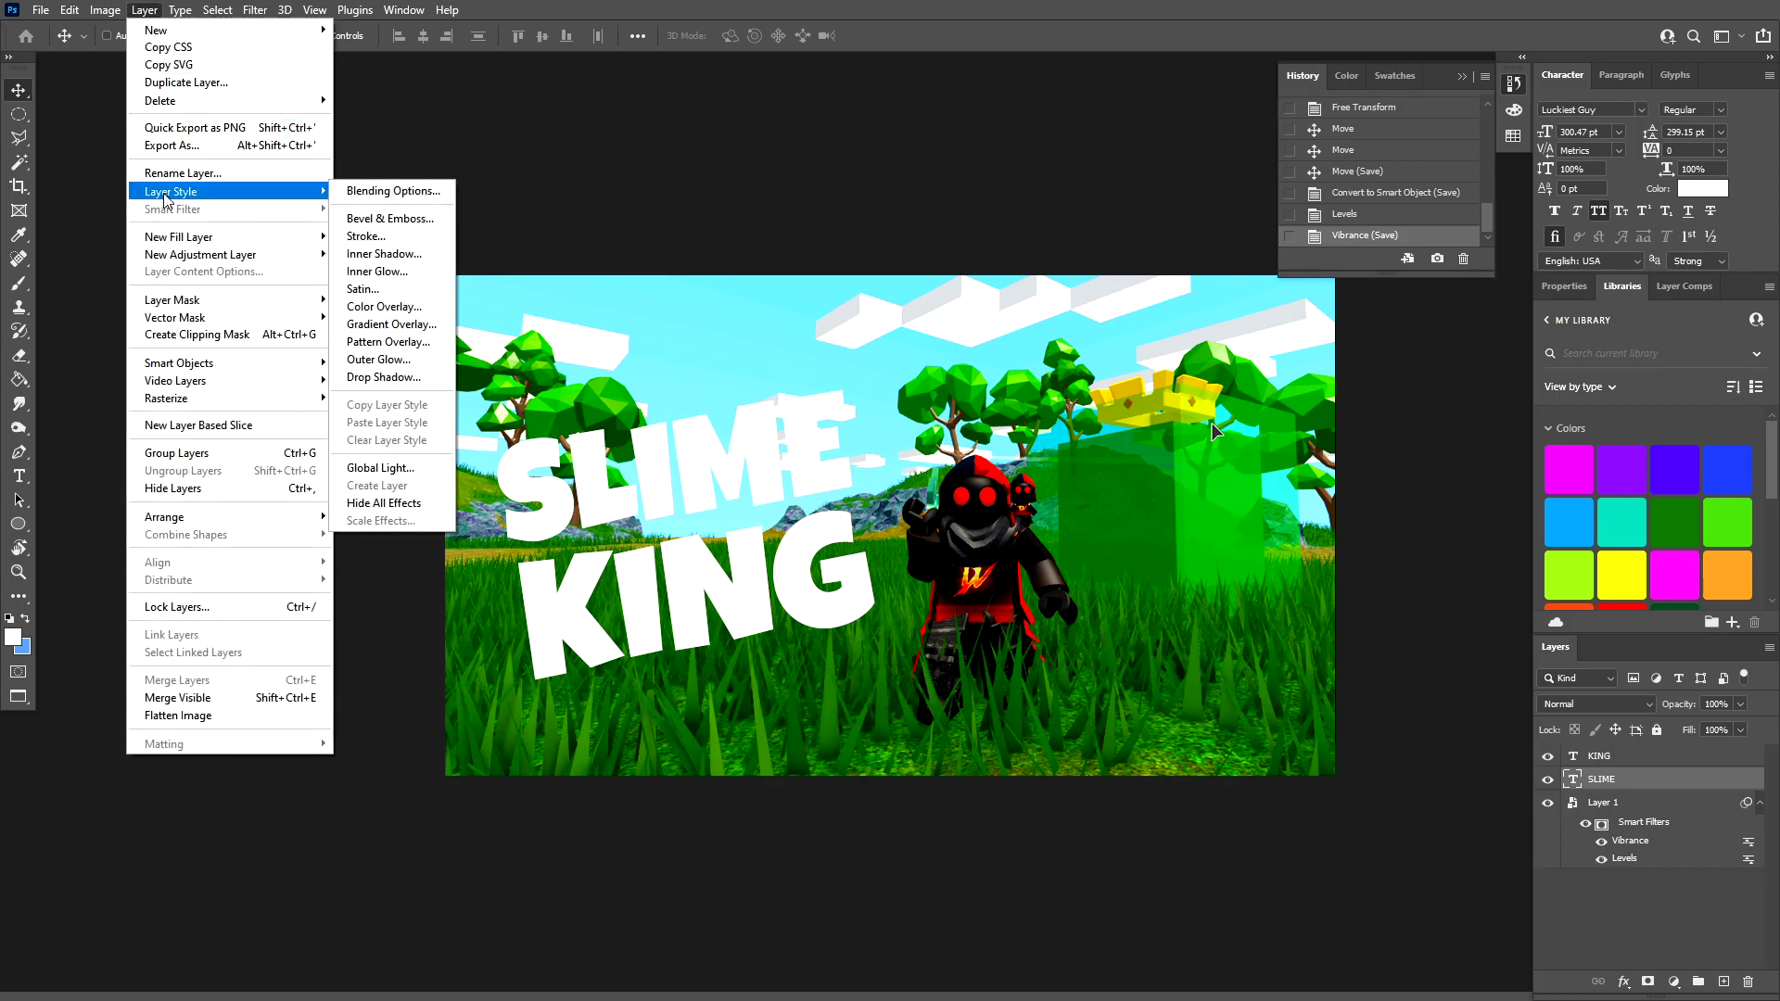
left_click(415, 377)
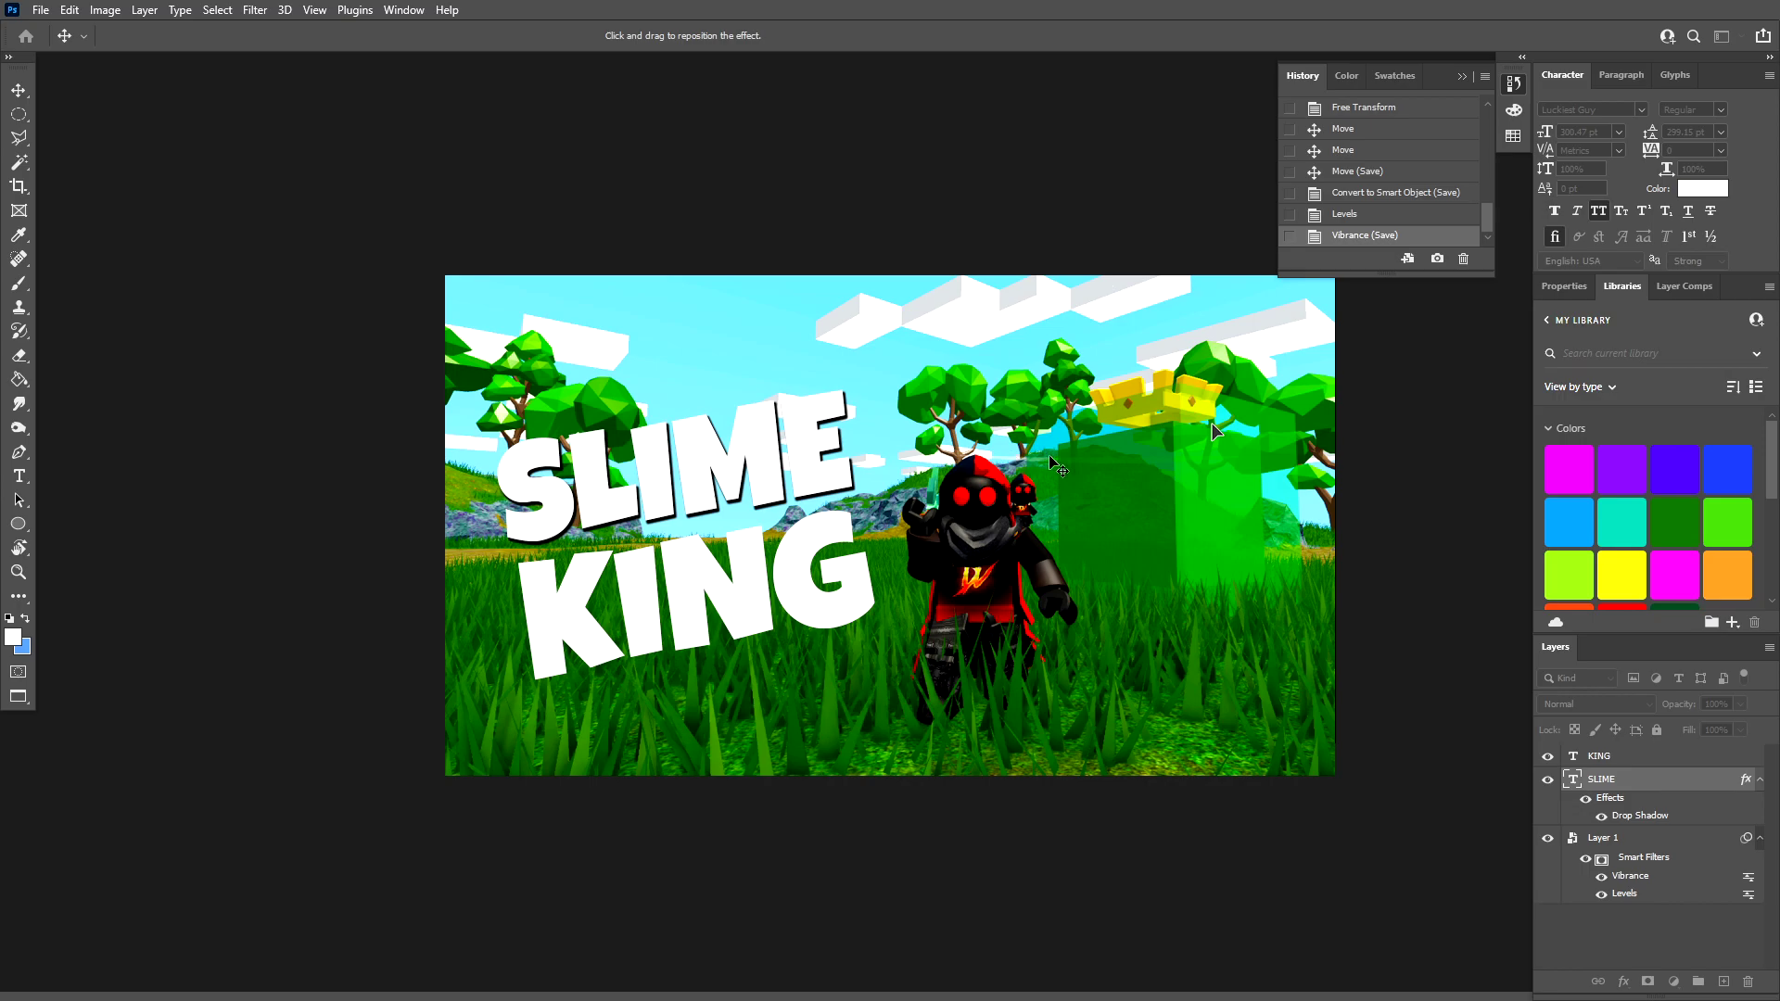
left_click_drag(1222, 340, 242, 91)
left_click_drag(645, 90, 1557, 276)
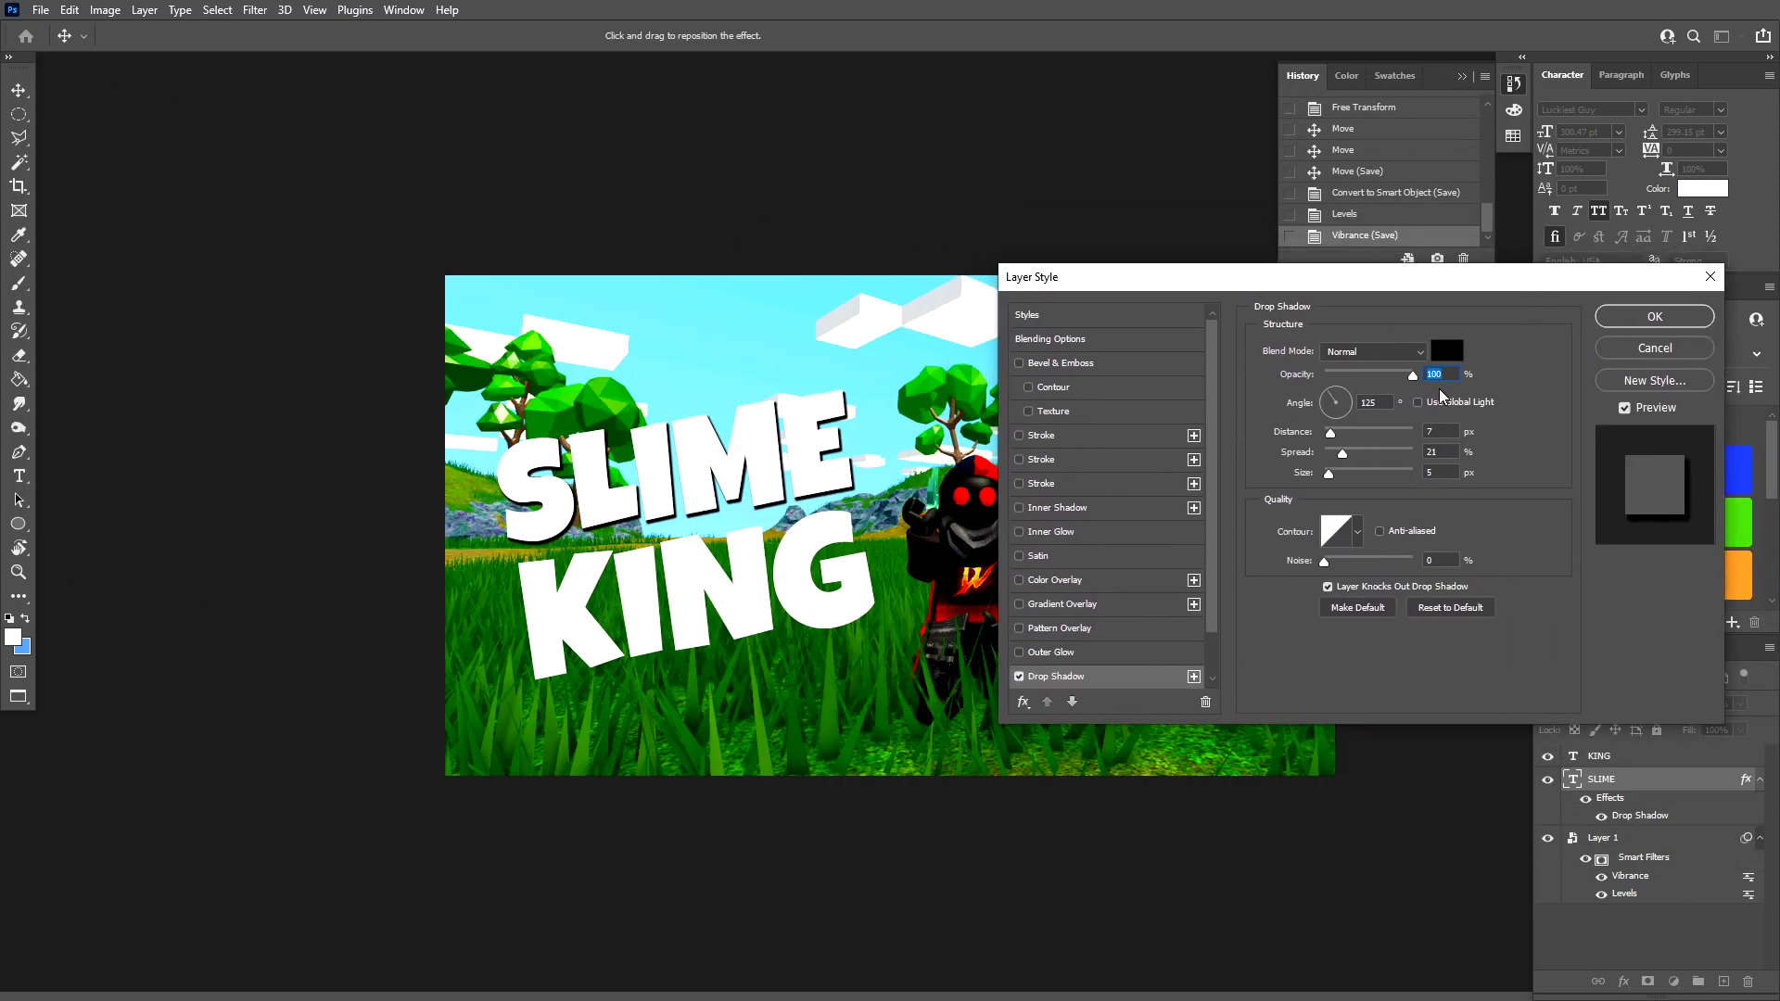
mouse_move(1331, 477)
left_mouse_down()
mouse_move(1355, 474)
mouse_move(1338, 473)
mouse_move(1335, 437)
mouse_move(1360, 458)
left_mouse_up()
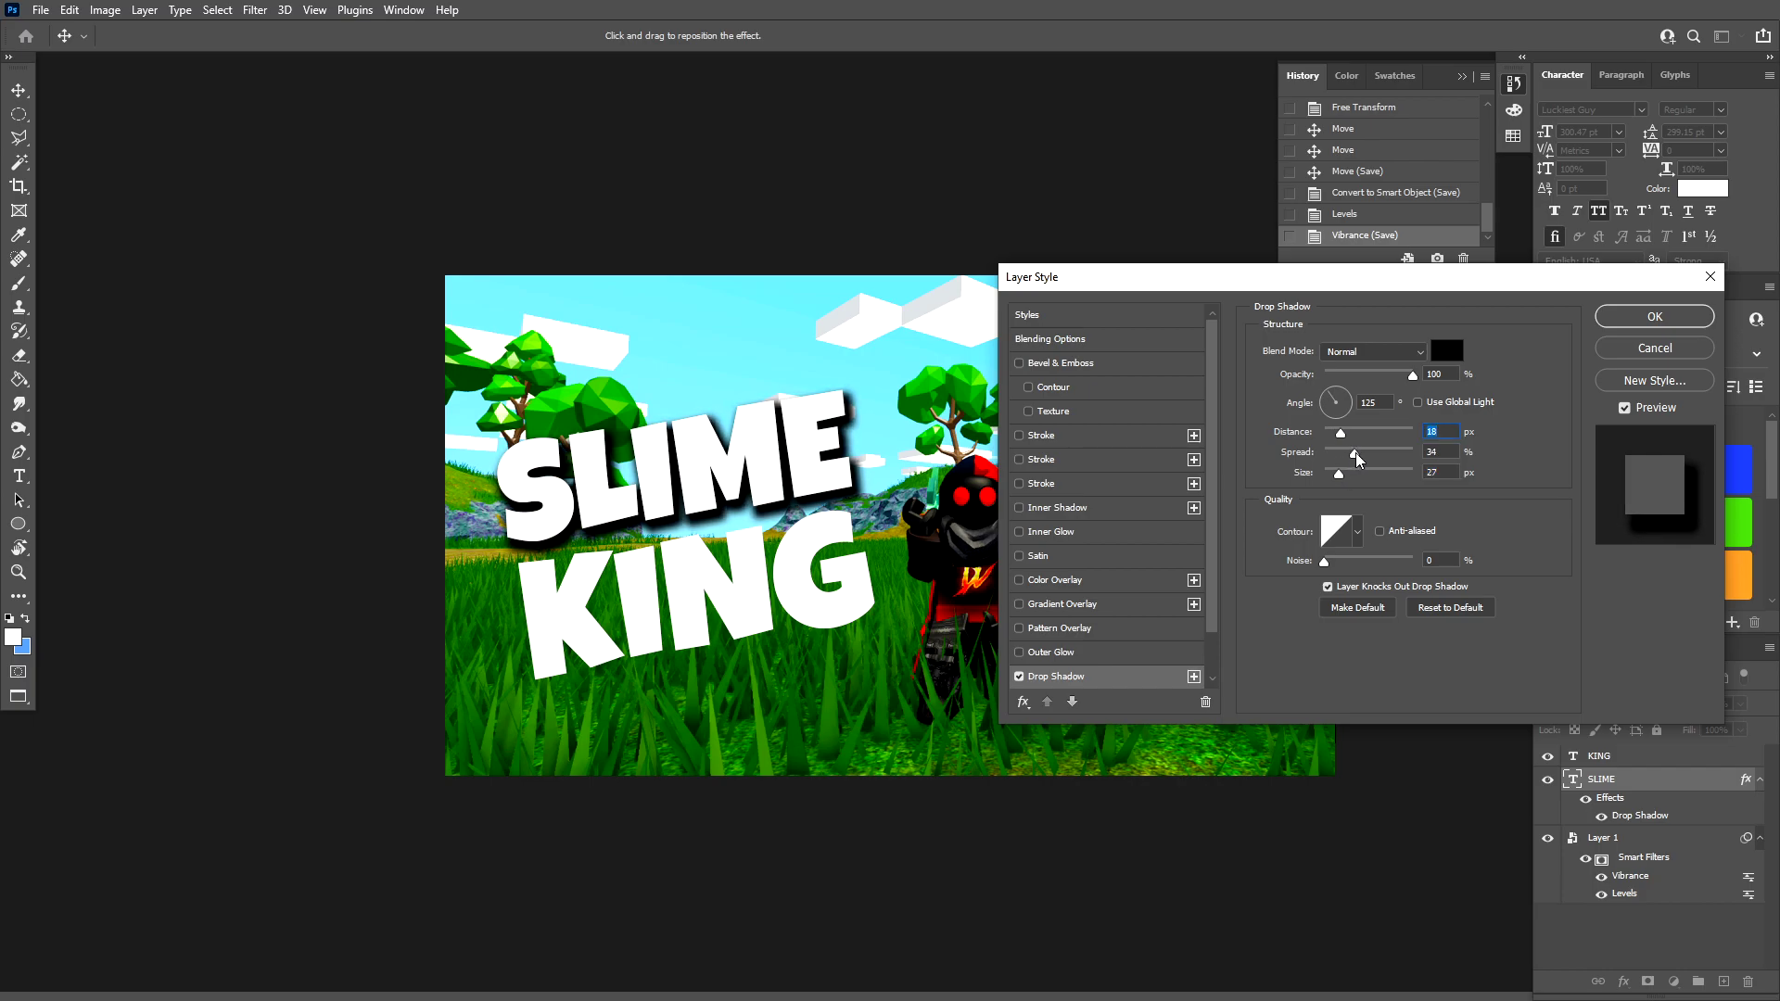
left_click(1655, 316)
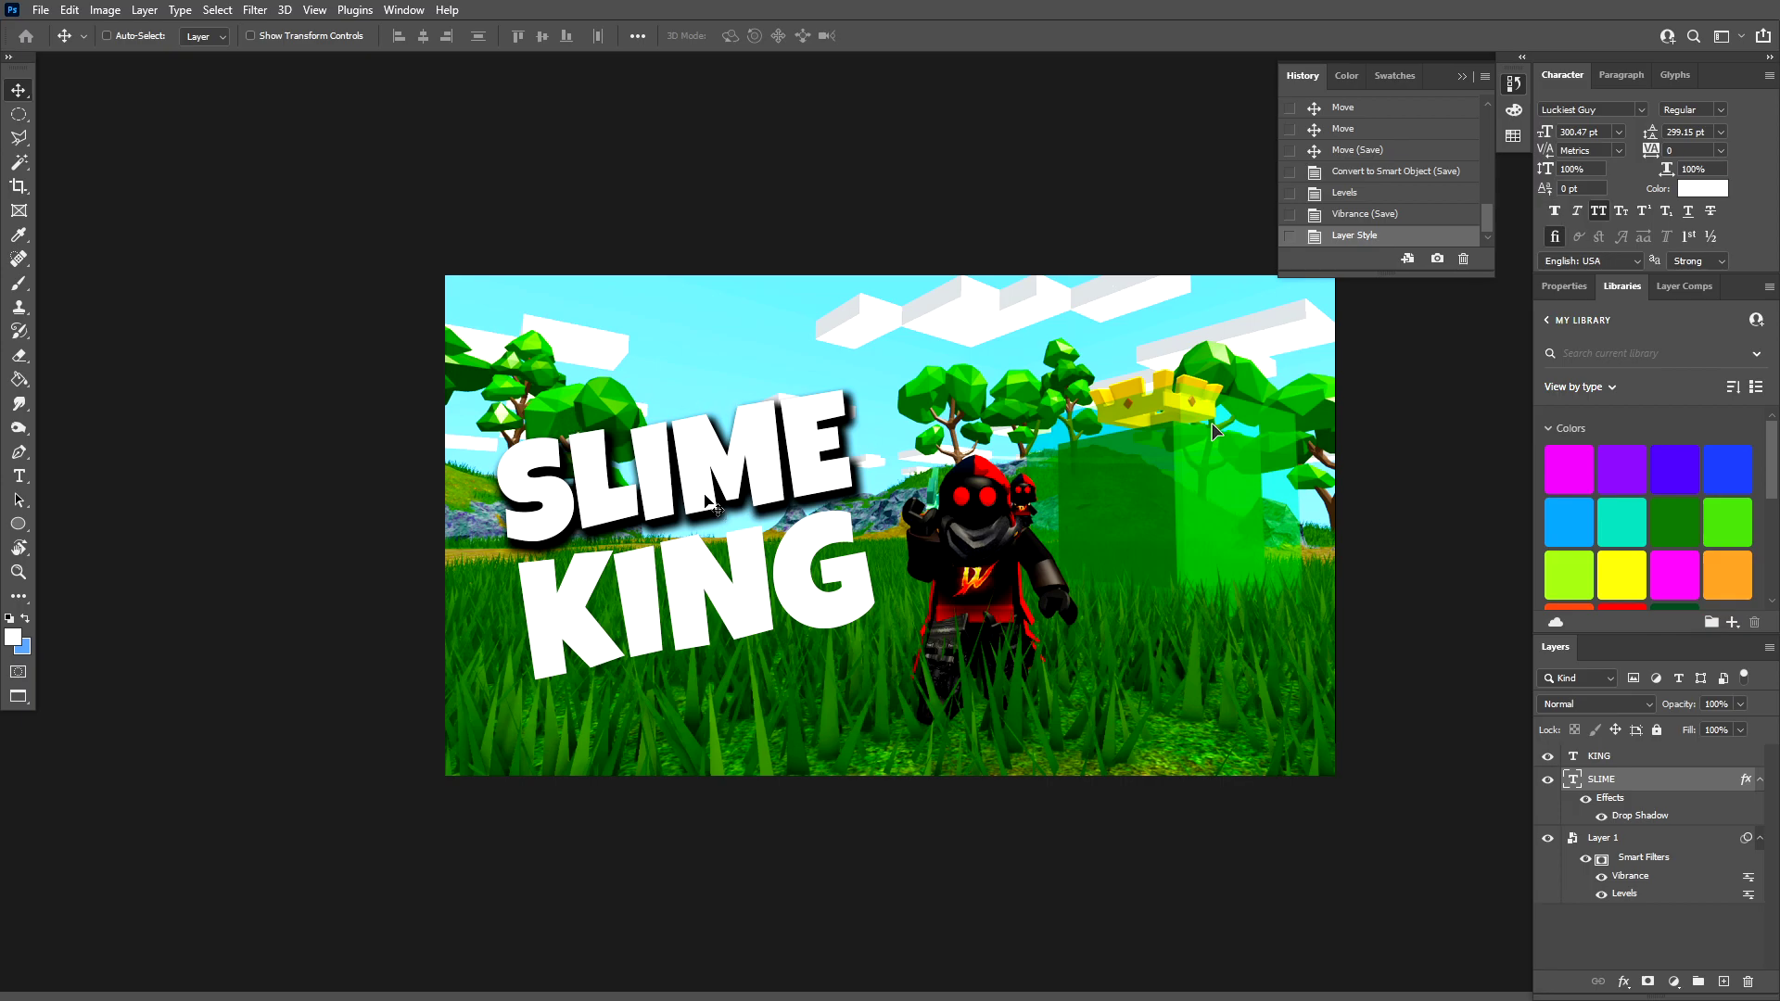
- Copy the SLIME layer's style onto the KING text layer and save the document
right_click(1623, 784)
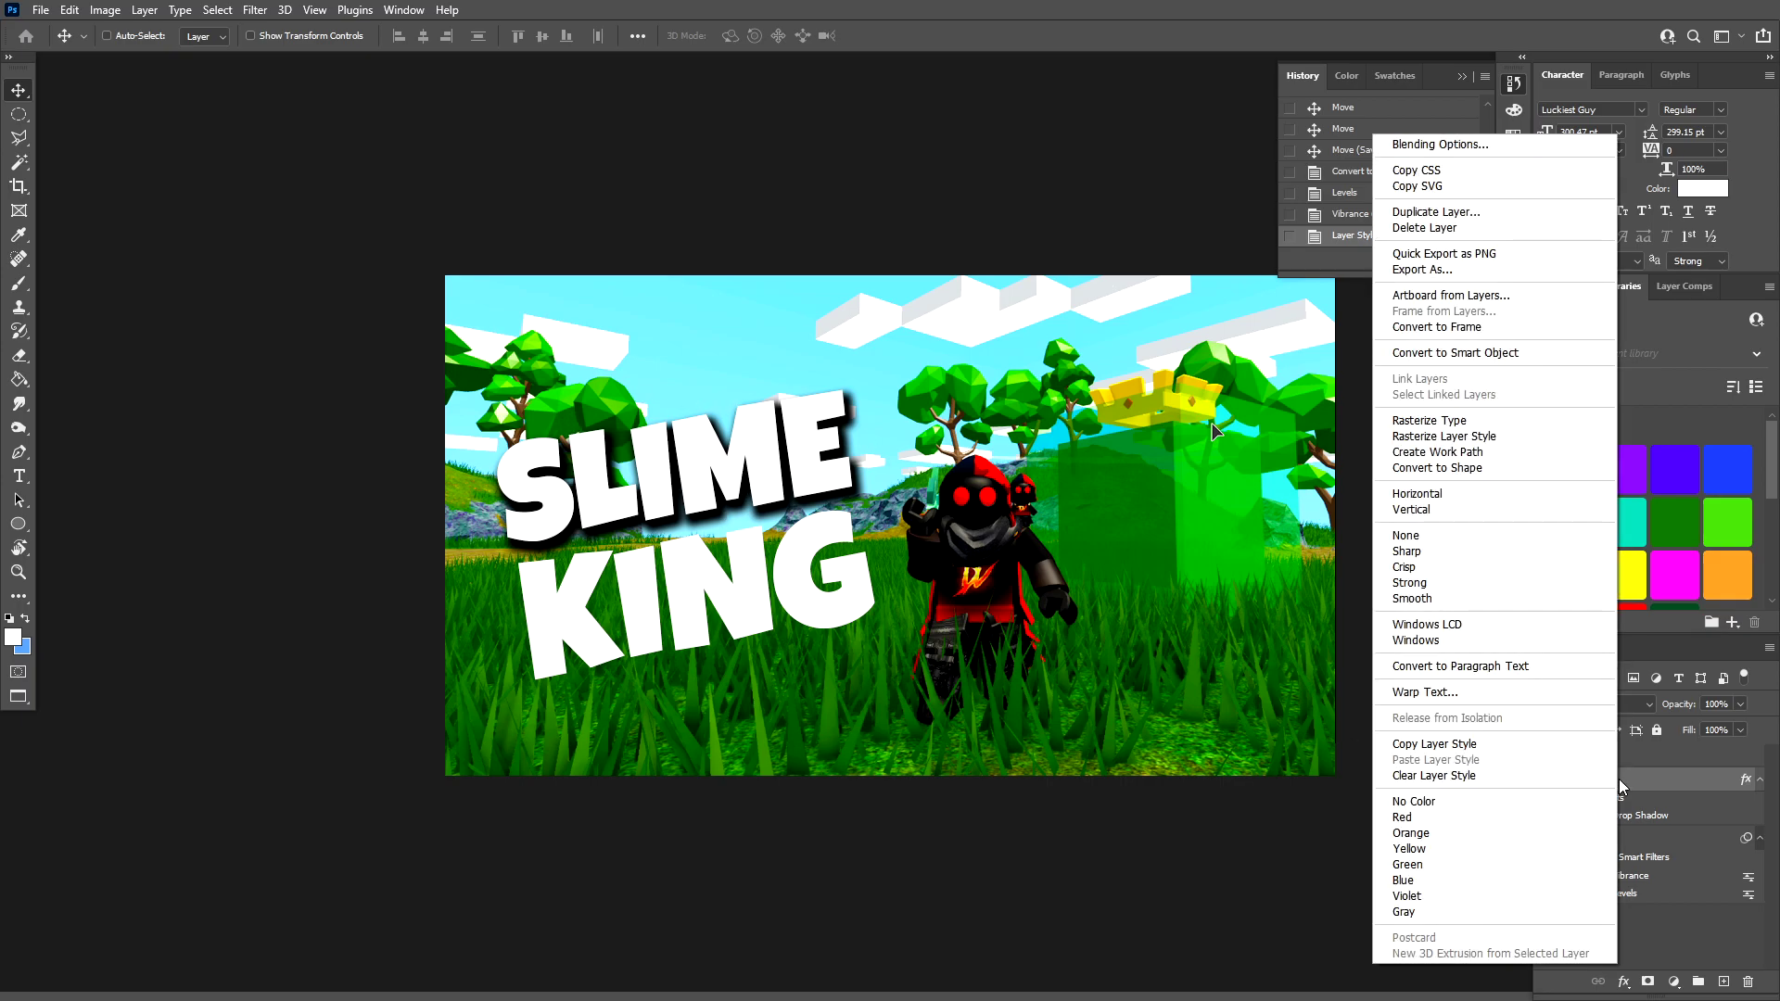
left_click(1471, 741)
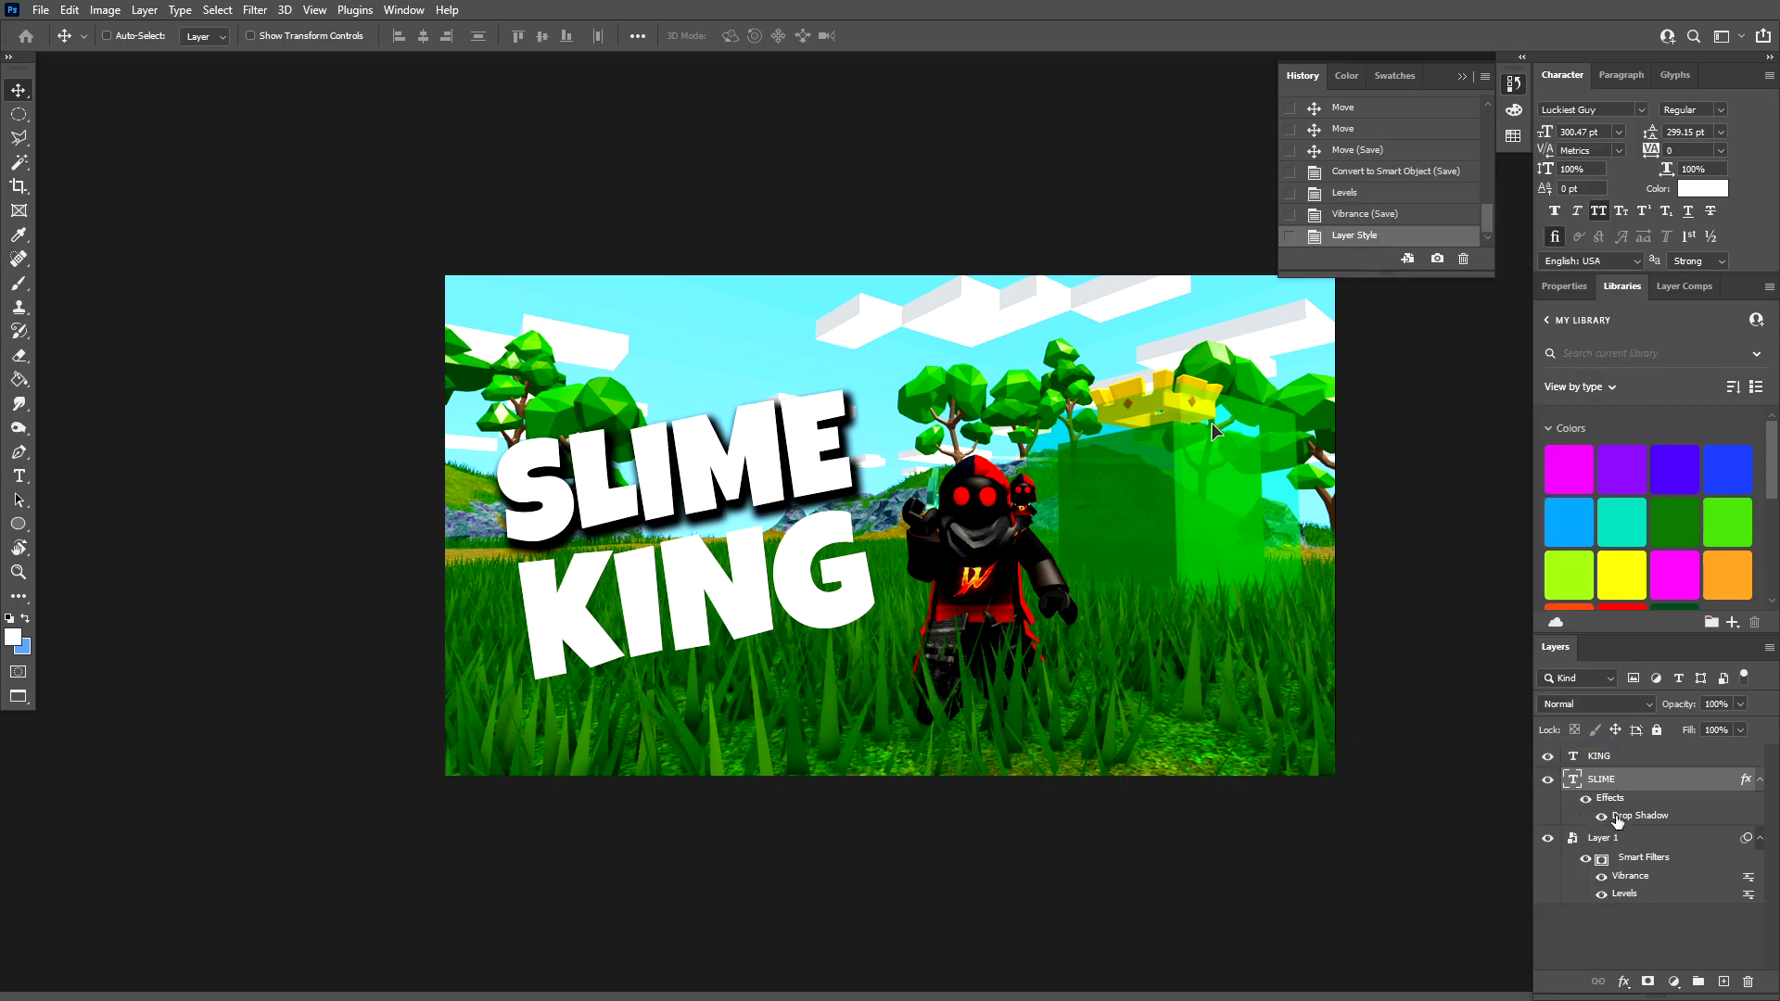
left_click(1570, 753)
right_click(1641, 766)
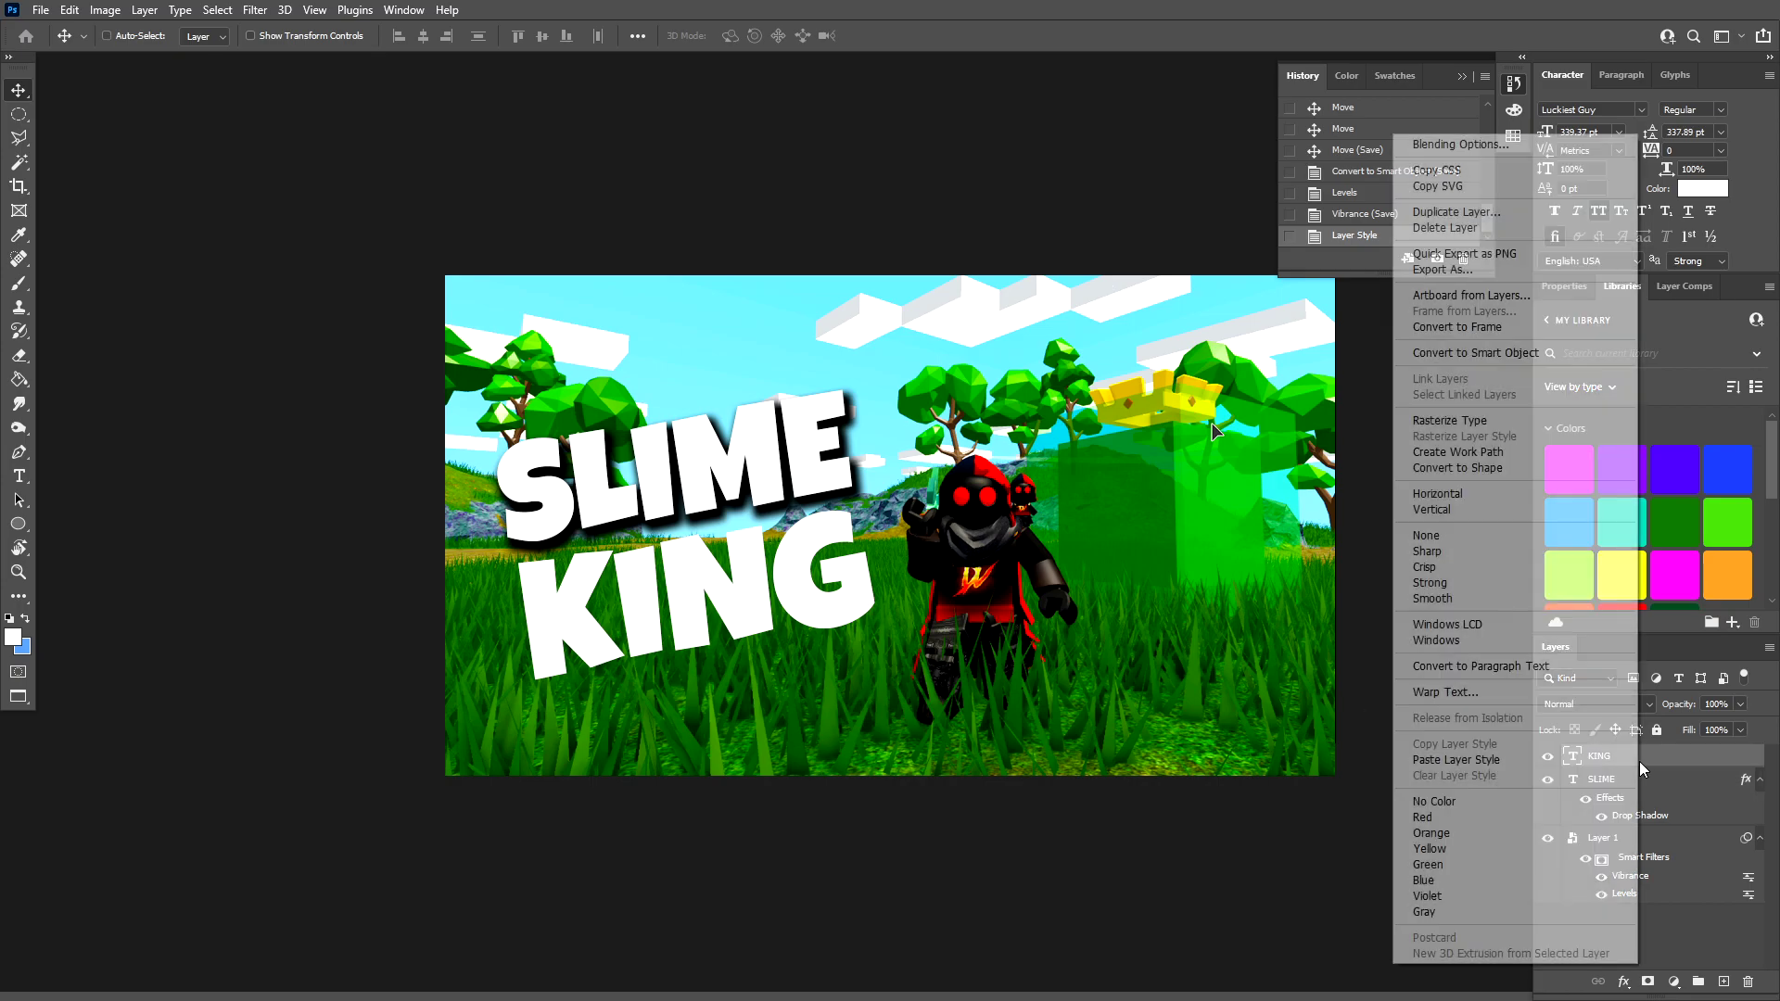
left_click(1455, 760)
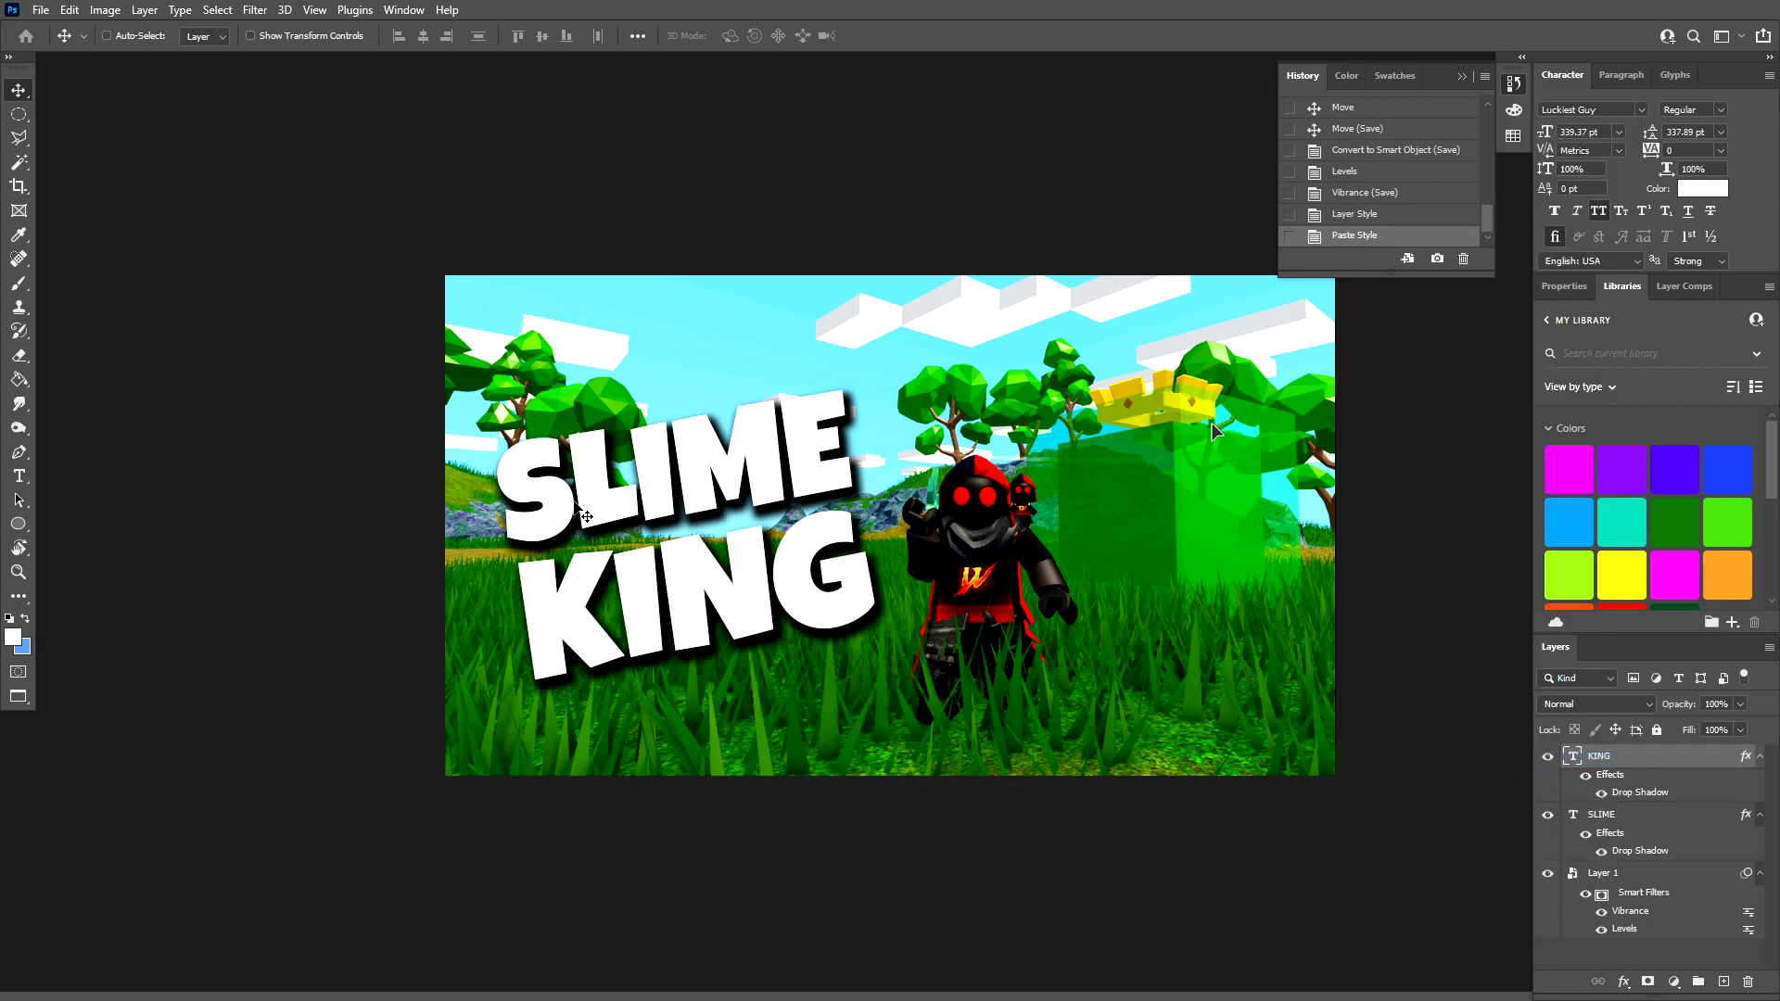
key("ctrl+s")
- Turn on Auto-Select for layers and add a Gradient Overlay to the SLIME text layer
left_click(107, 36)
left_click(802, 452)
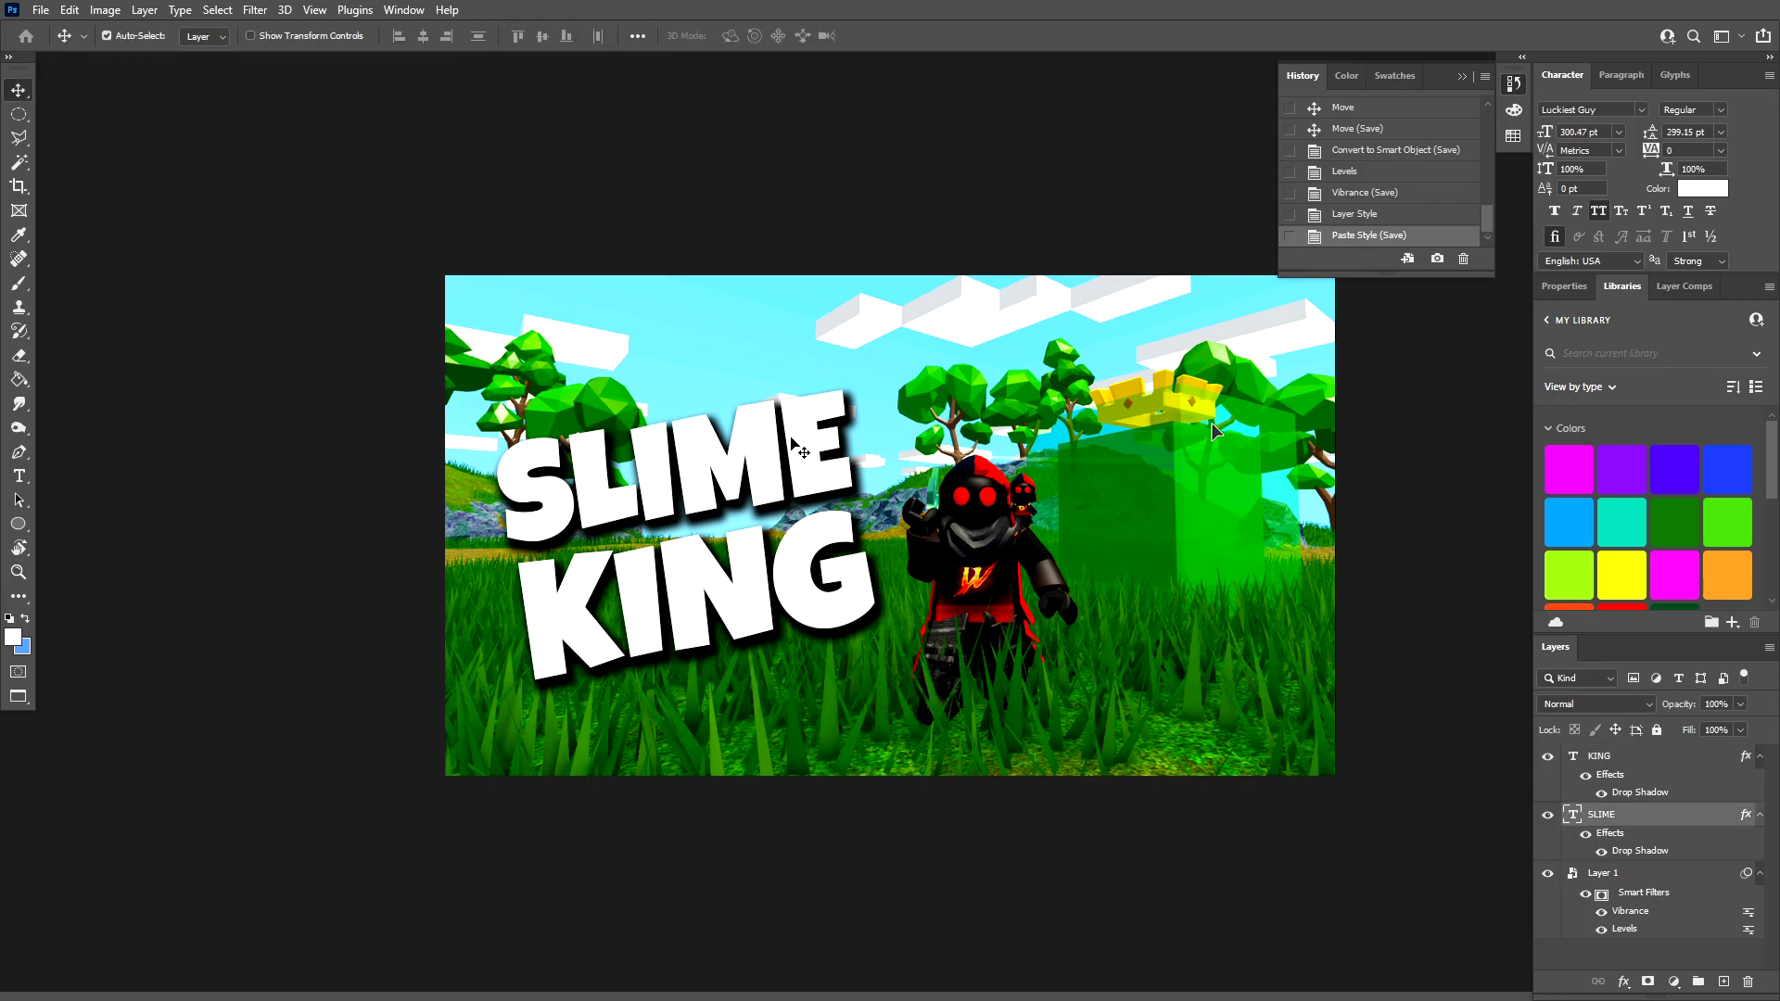
left_click(145, 10)
mouse_move(197, 195)
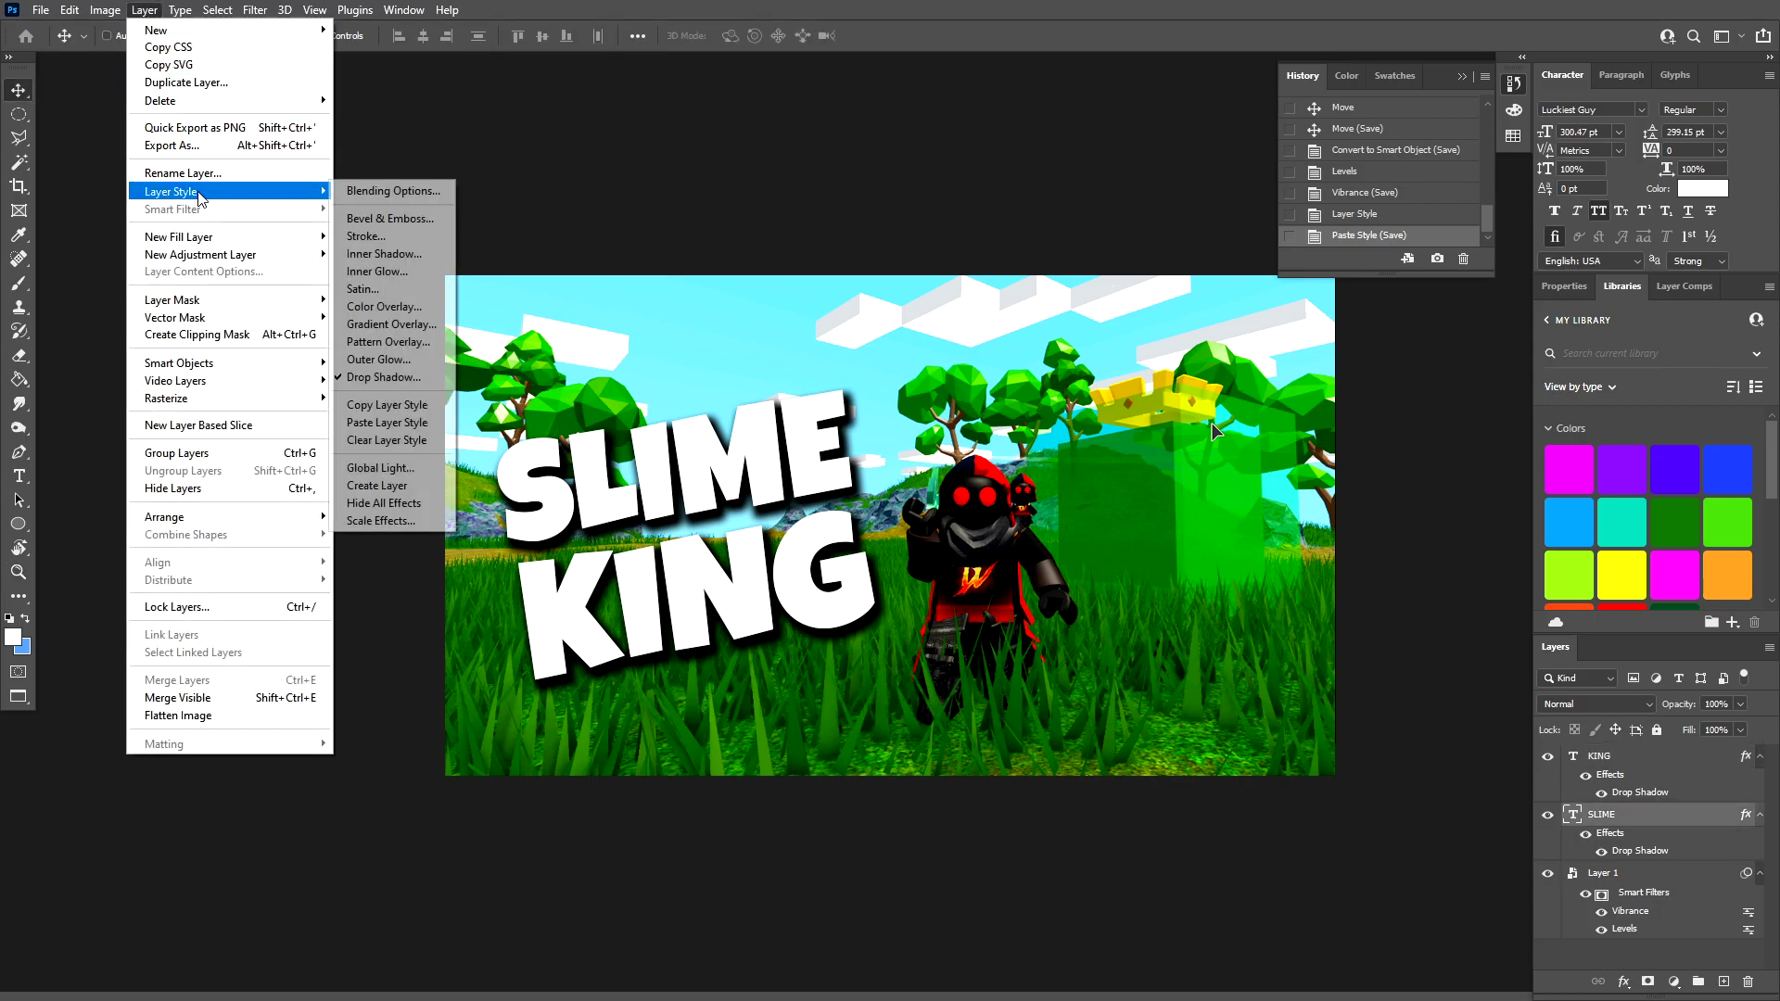
left_click(390, 325)
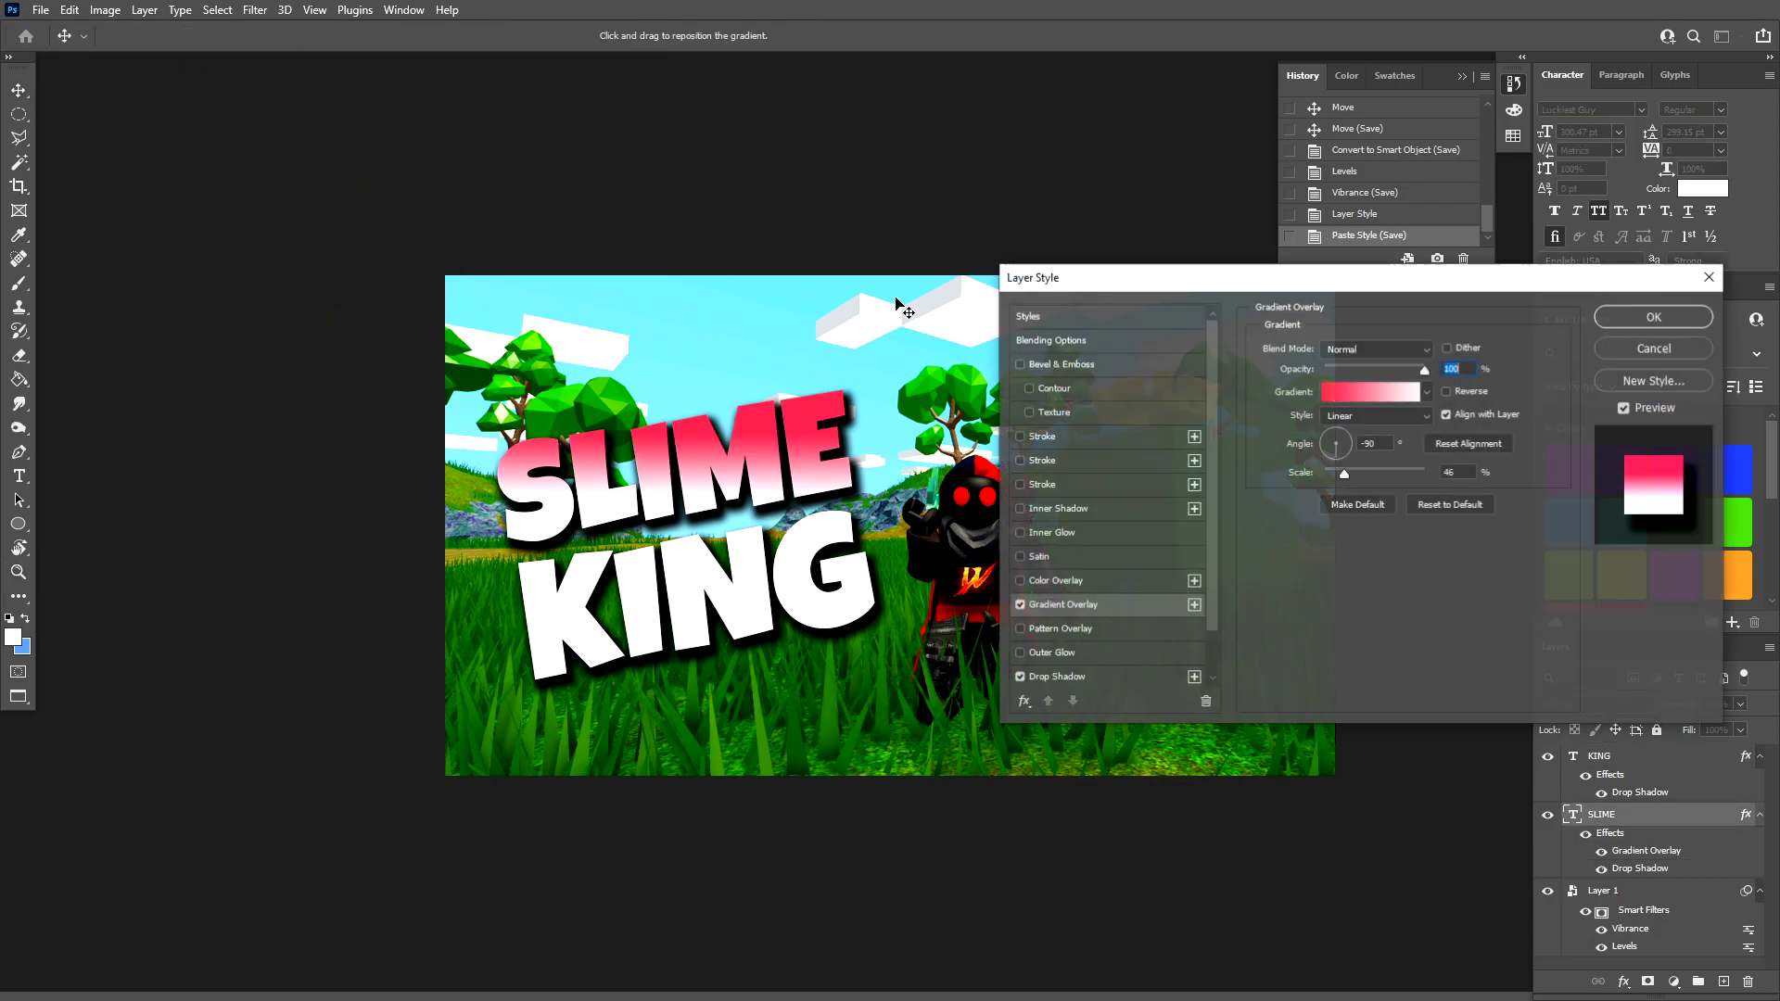
left_click_drag(1129, 278, 1102, 122)
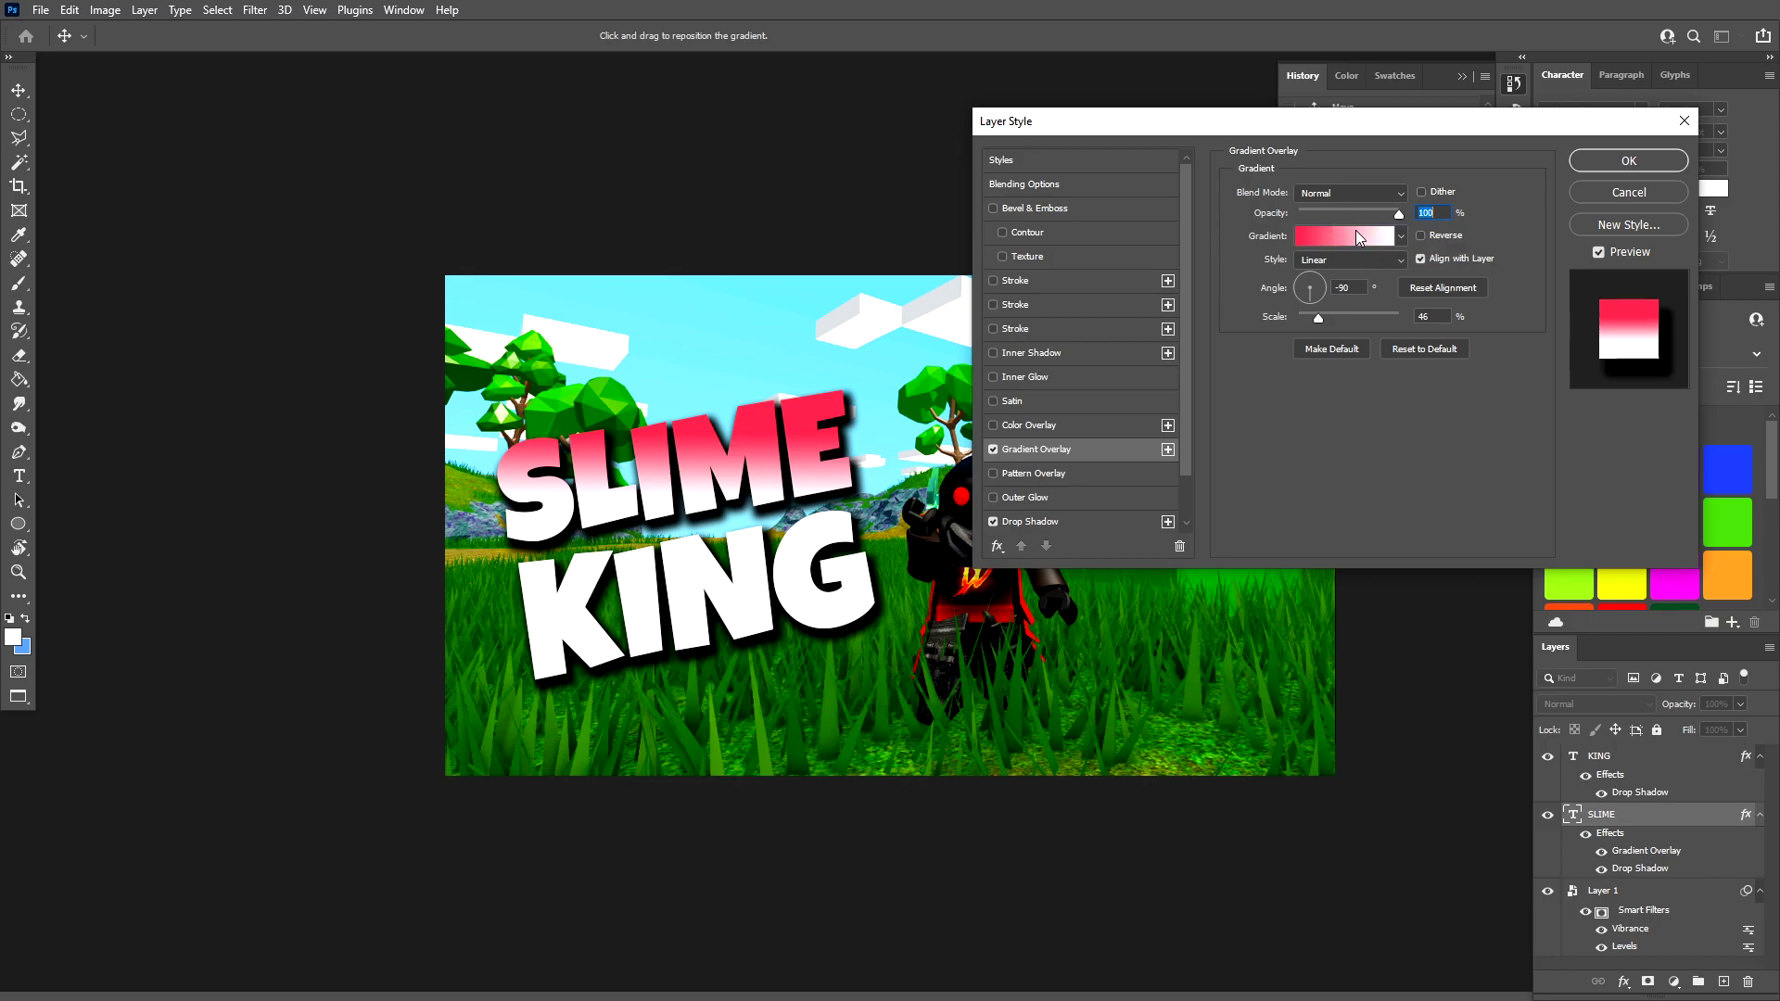
- Set the starting color stop of the SLIME gradient to yellow ffea00
left_click(1357, 237)
double_click(1361, 638)
left_click(1228, 475)
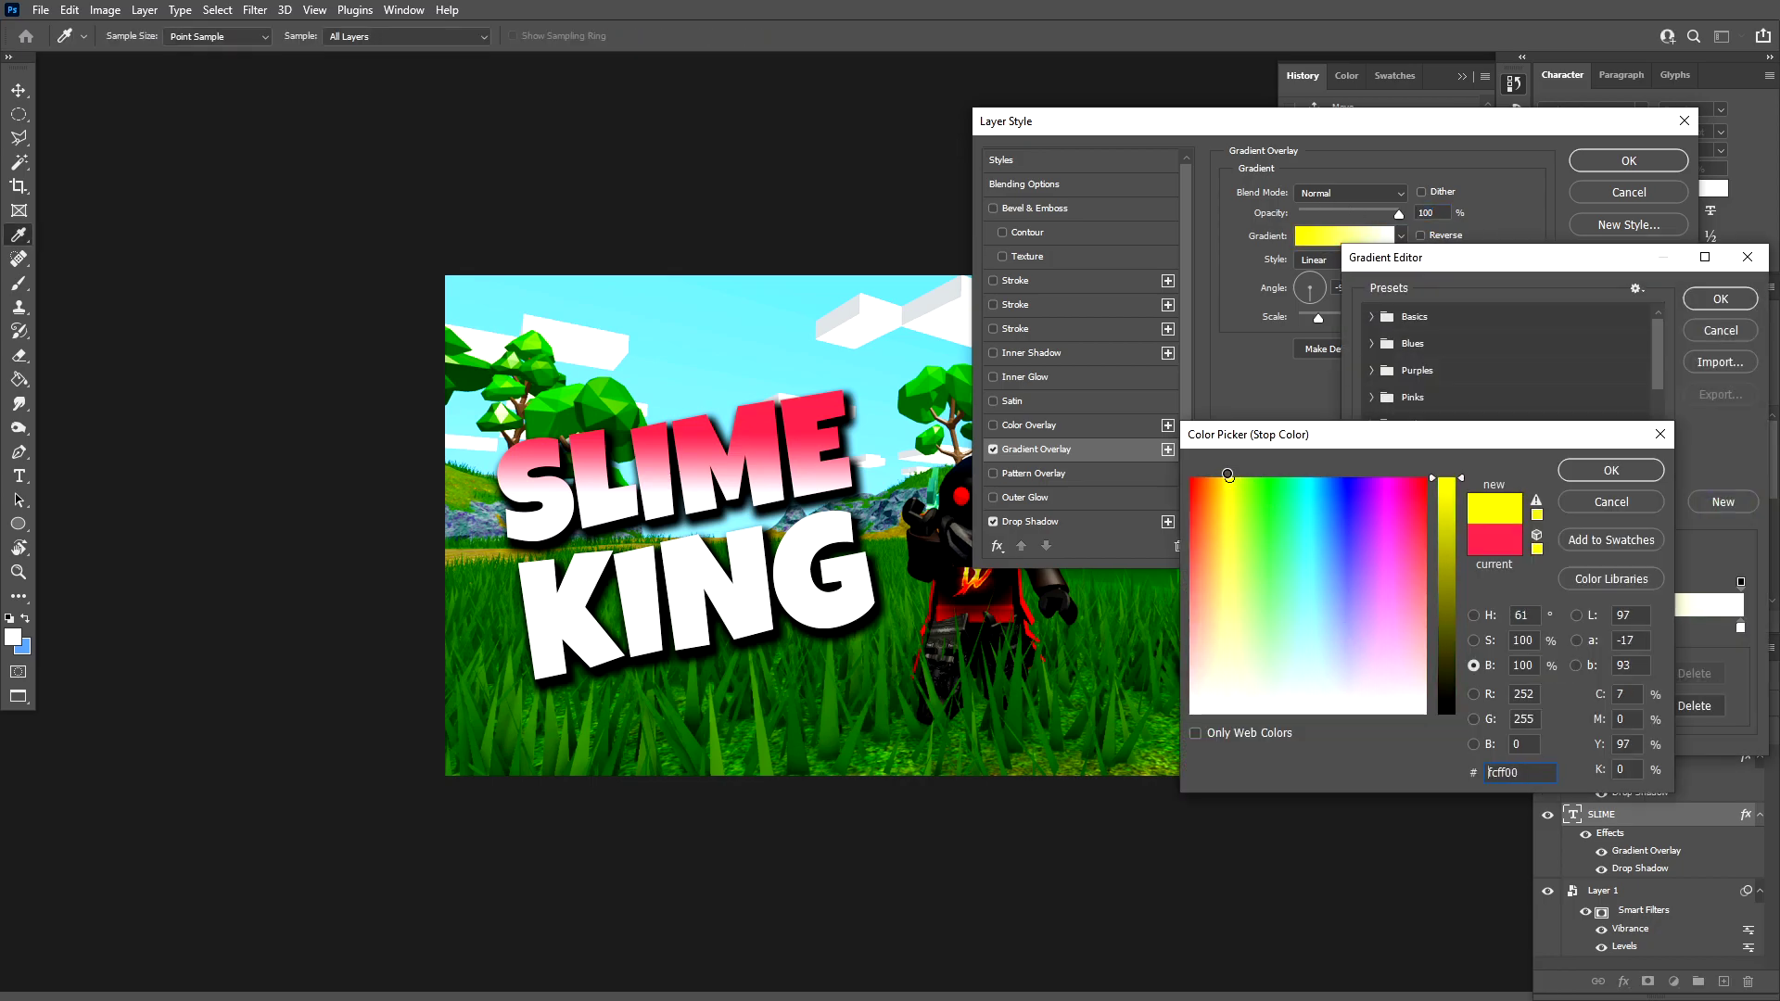
left_click(1223, 478)
left_click_drag(1339, 440, 1149, 90)
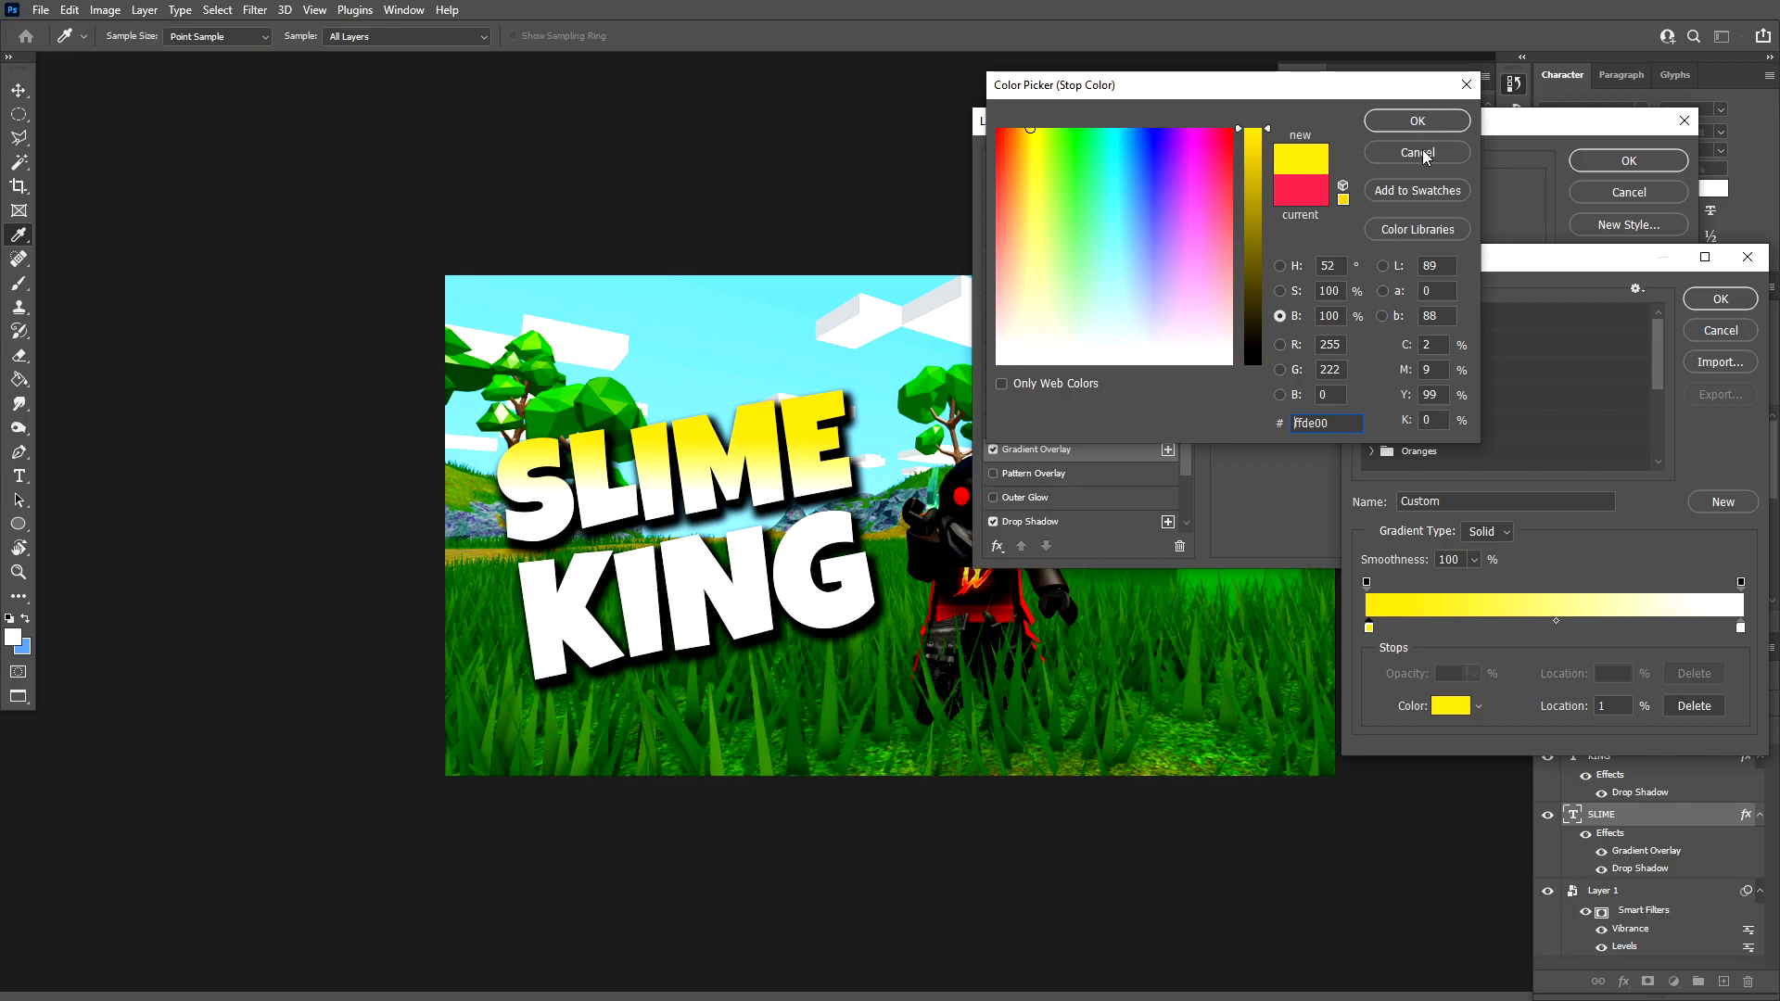
key("ctrl+a")
left_click(1390, 128)
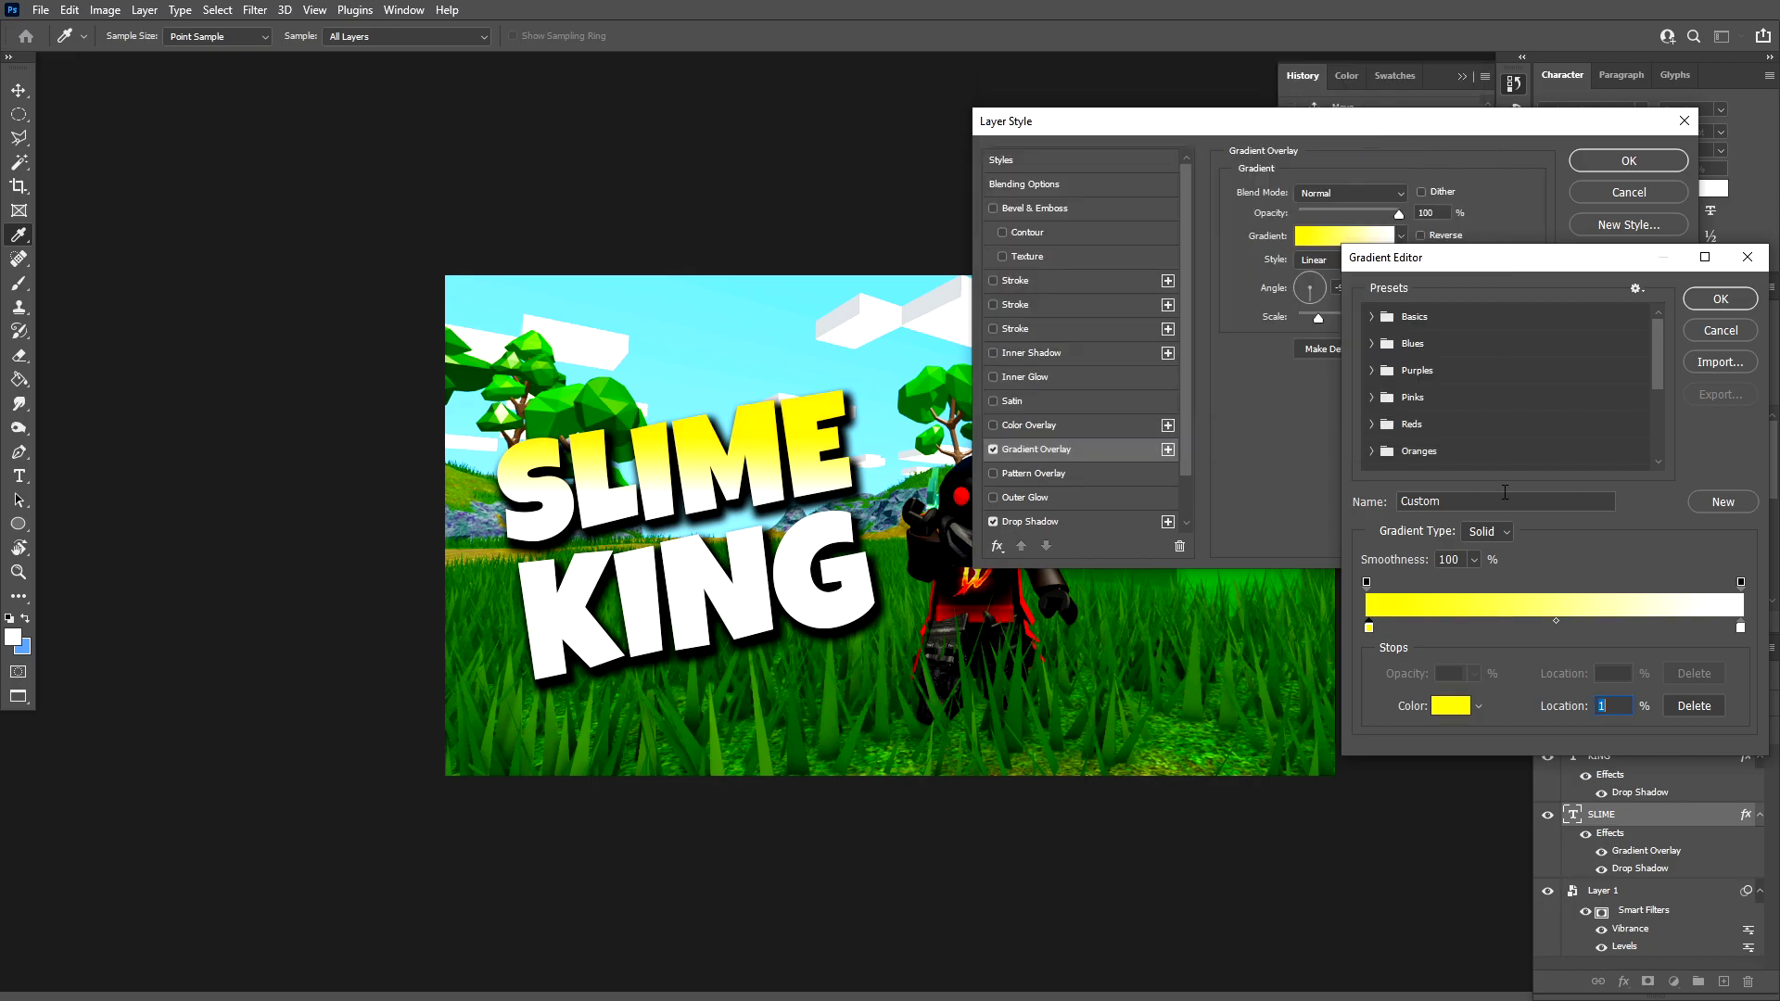
- Set the ending color stop of the SLIME gradient to orange ffa902
double_click(1740, 628)
left_click(1024, 130)
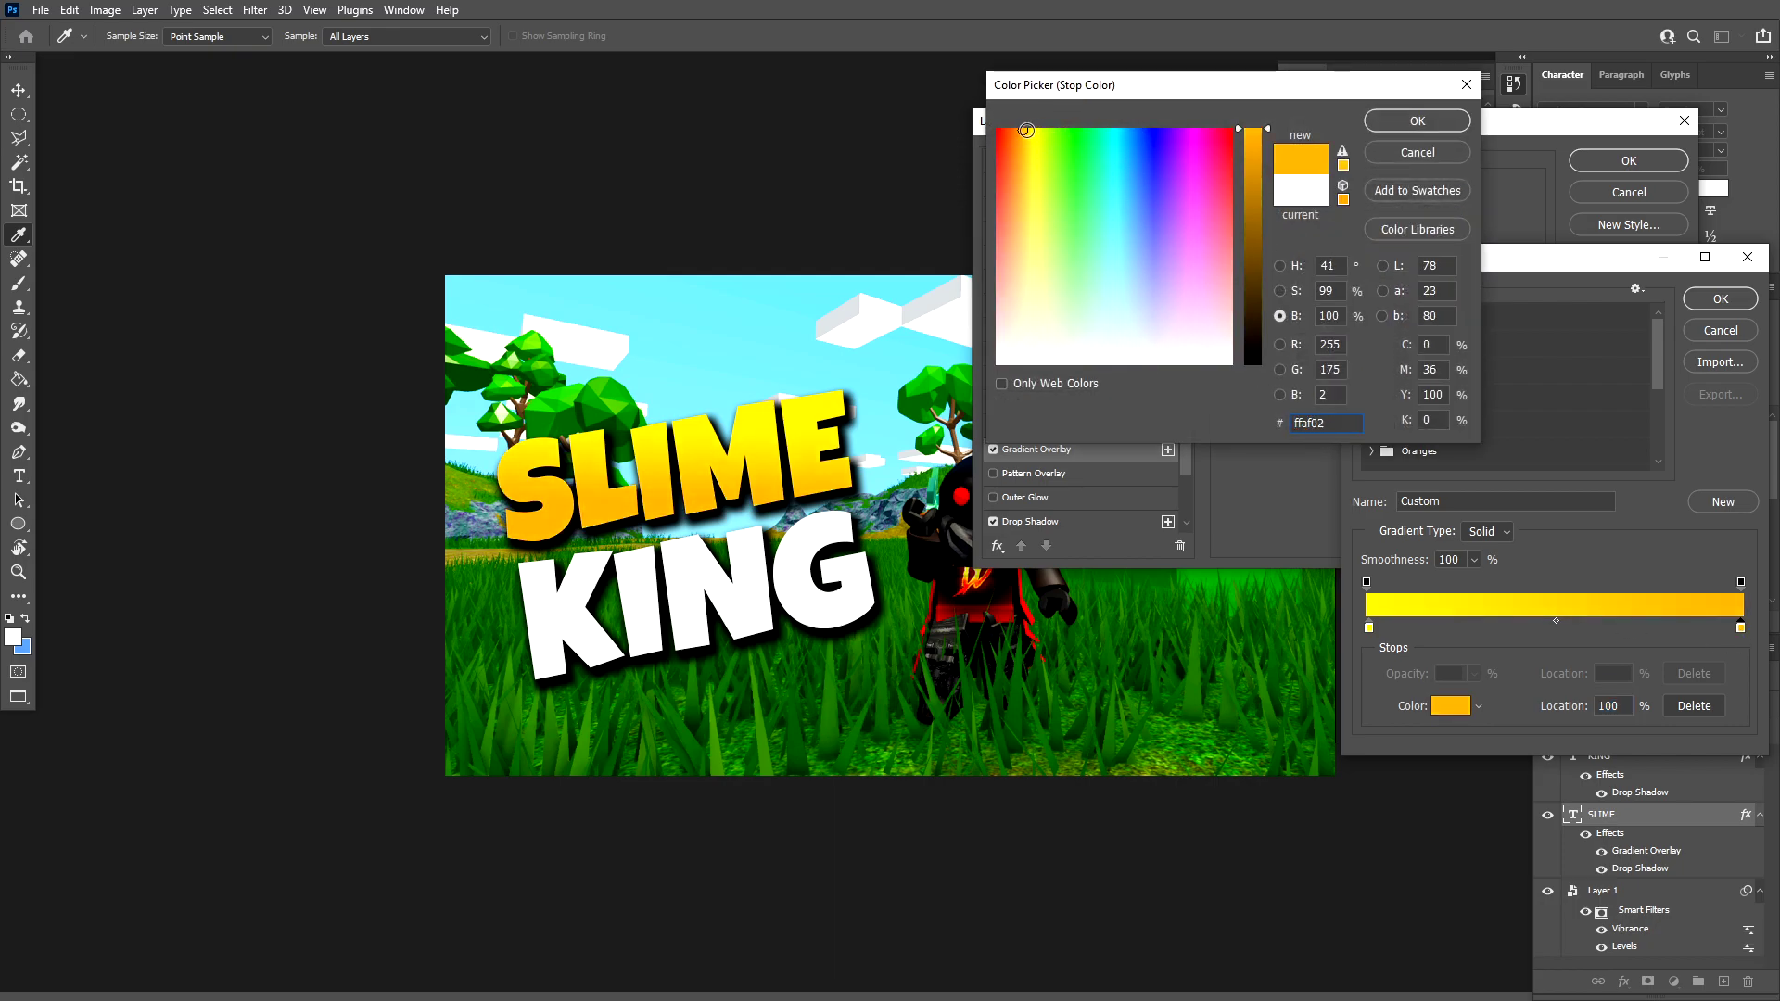
left_click(1021, 129)
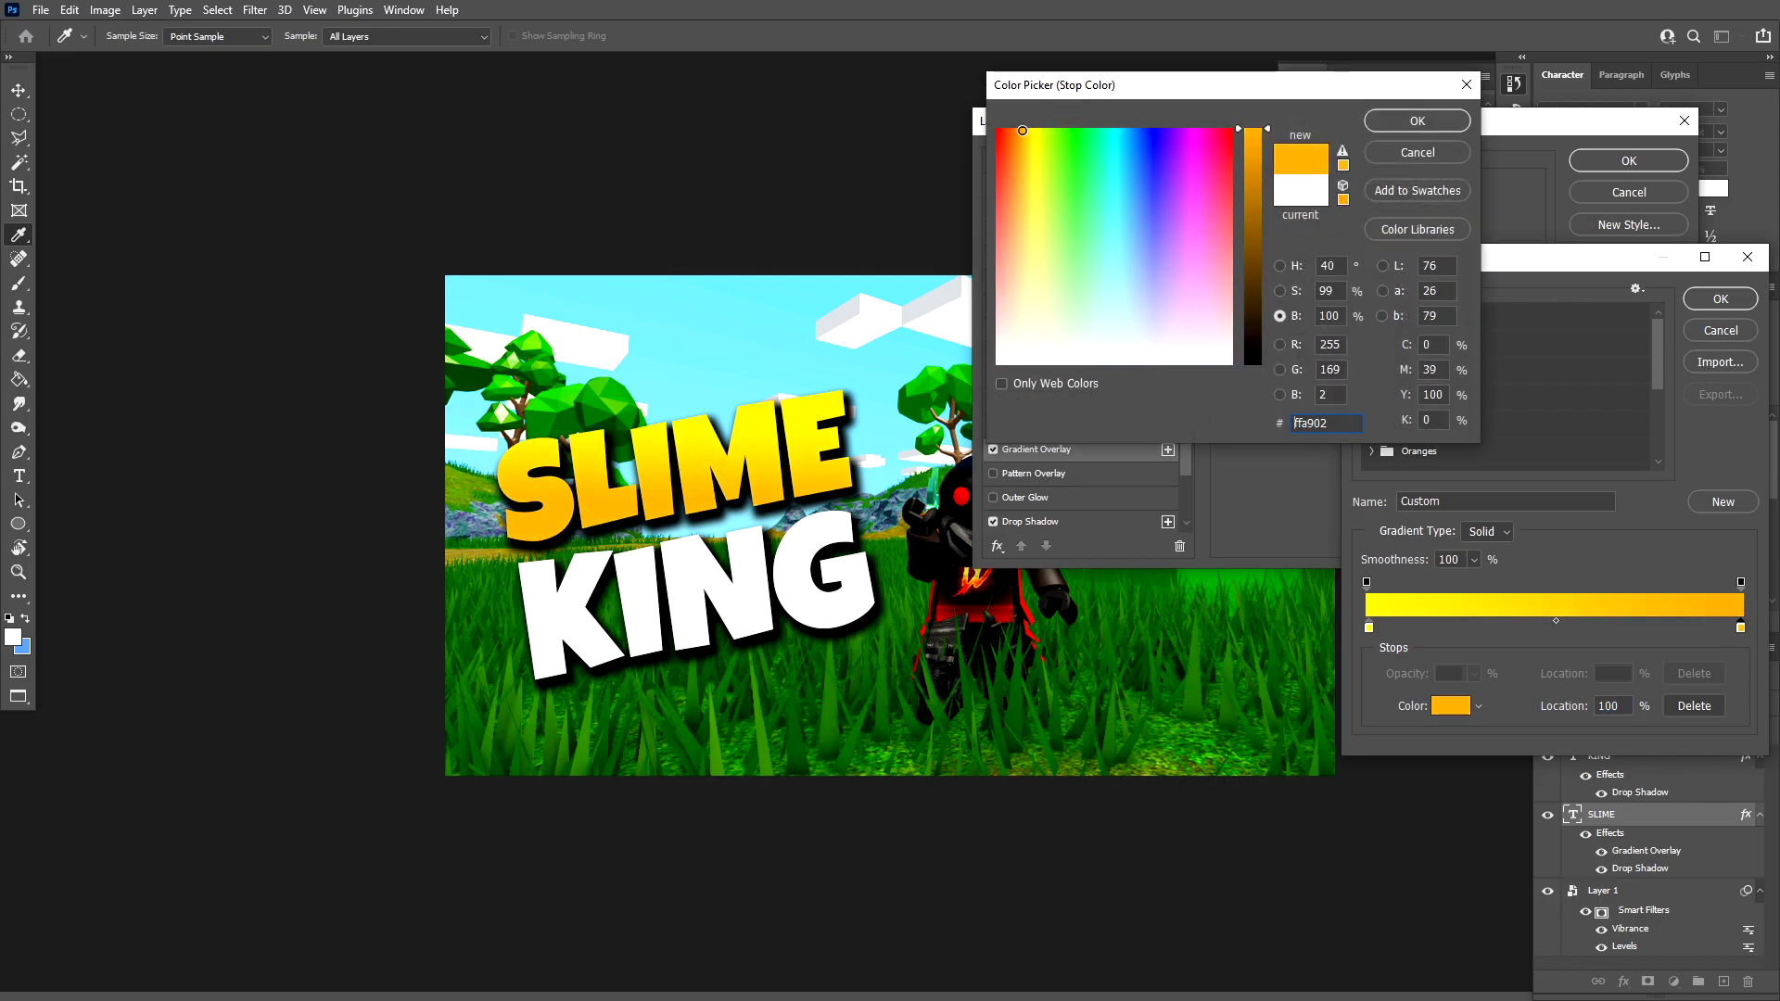
left_click(1418, 121)
- Lighten the starting color stop of the SLIME text gradient to yellow fff154 and accept the gradient
double_click(1368, 627)
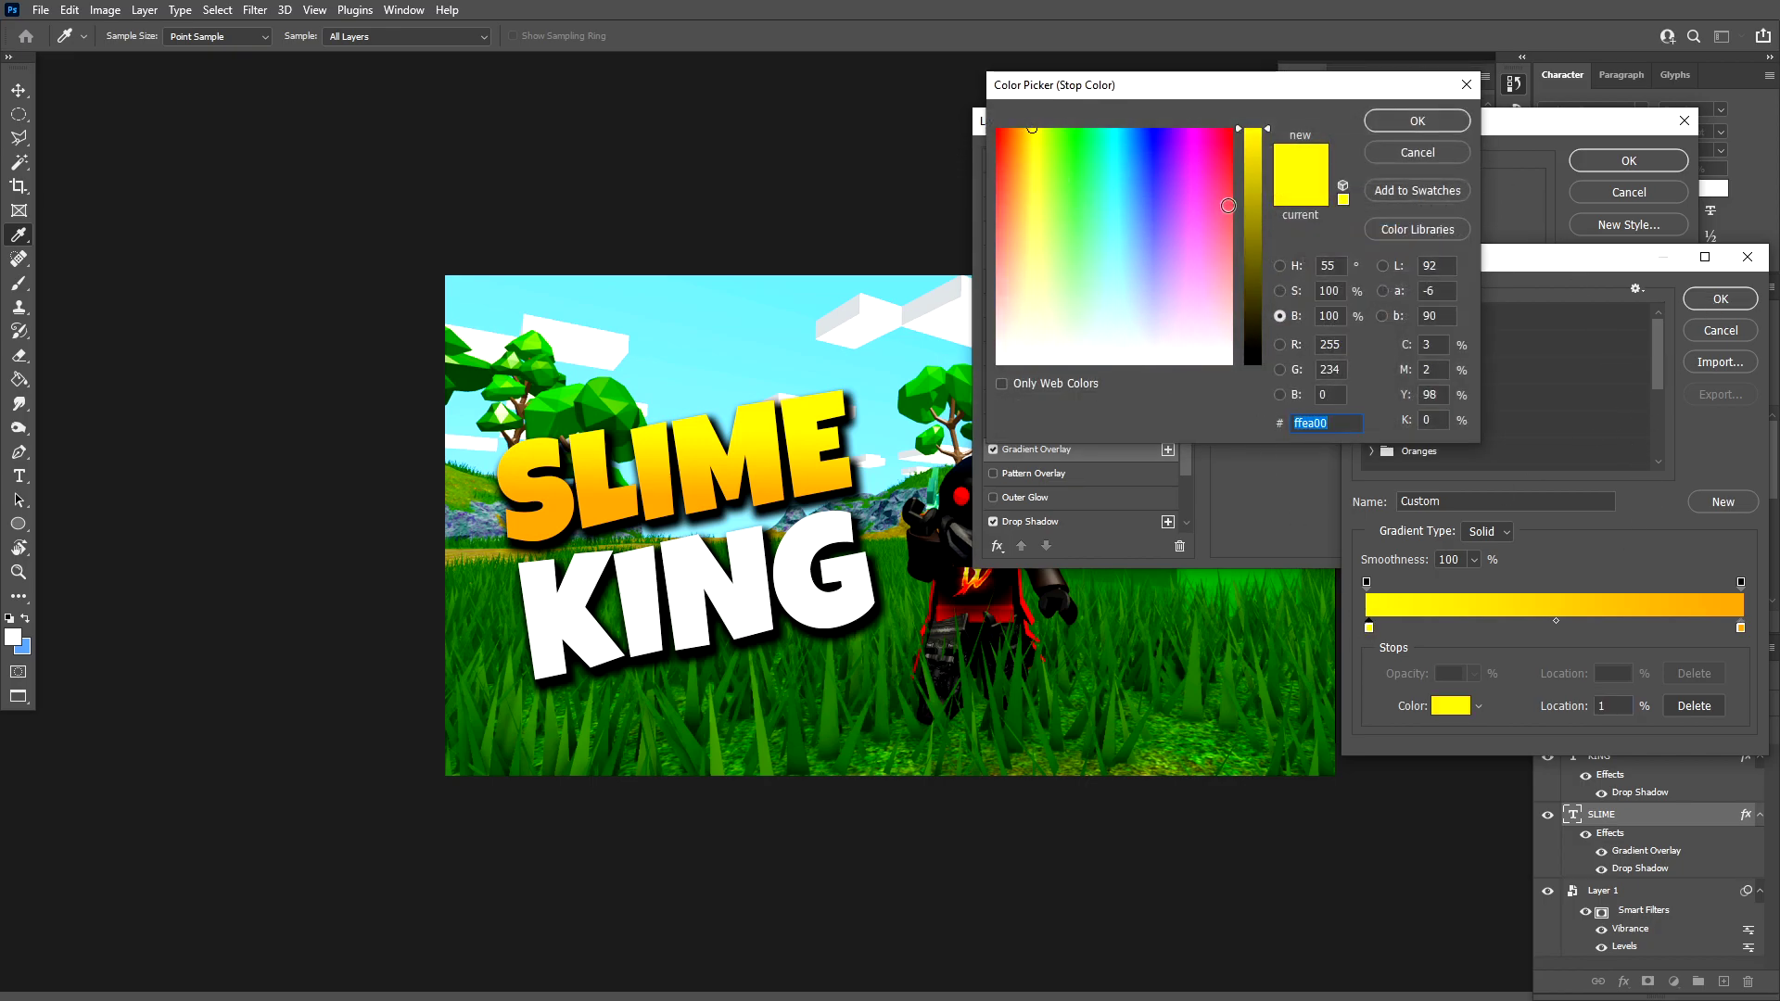
left_click(1291, 295)
mouse_move(1261, 197)
left_mouse_down()
mouse_move(1259, 233)
mouse_move(1259, 206)
left_mouse_up()
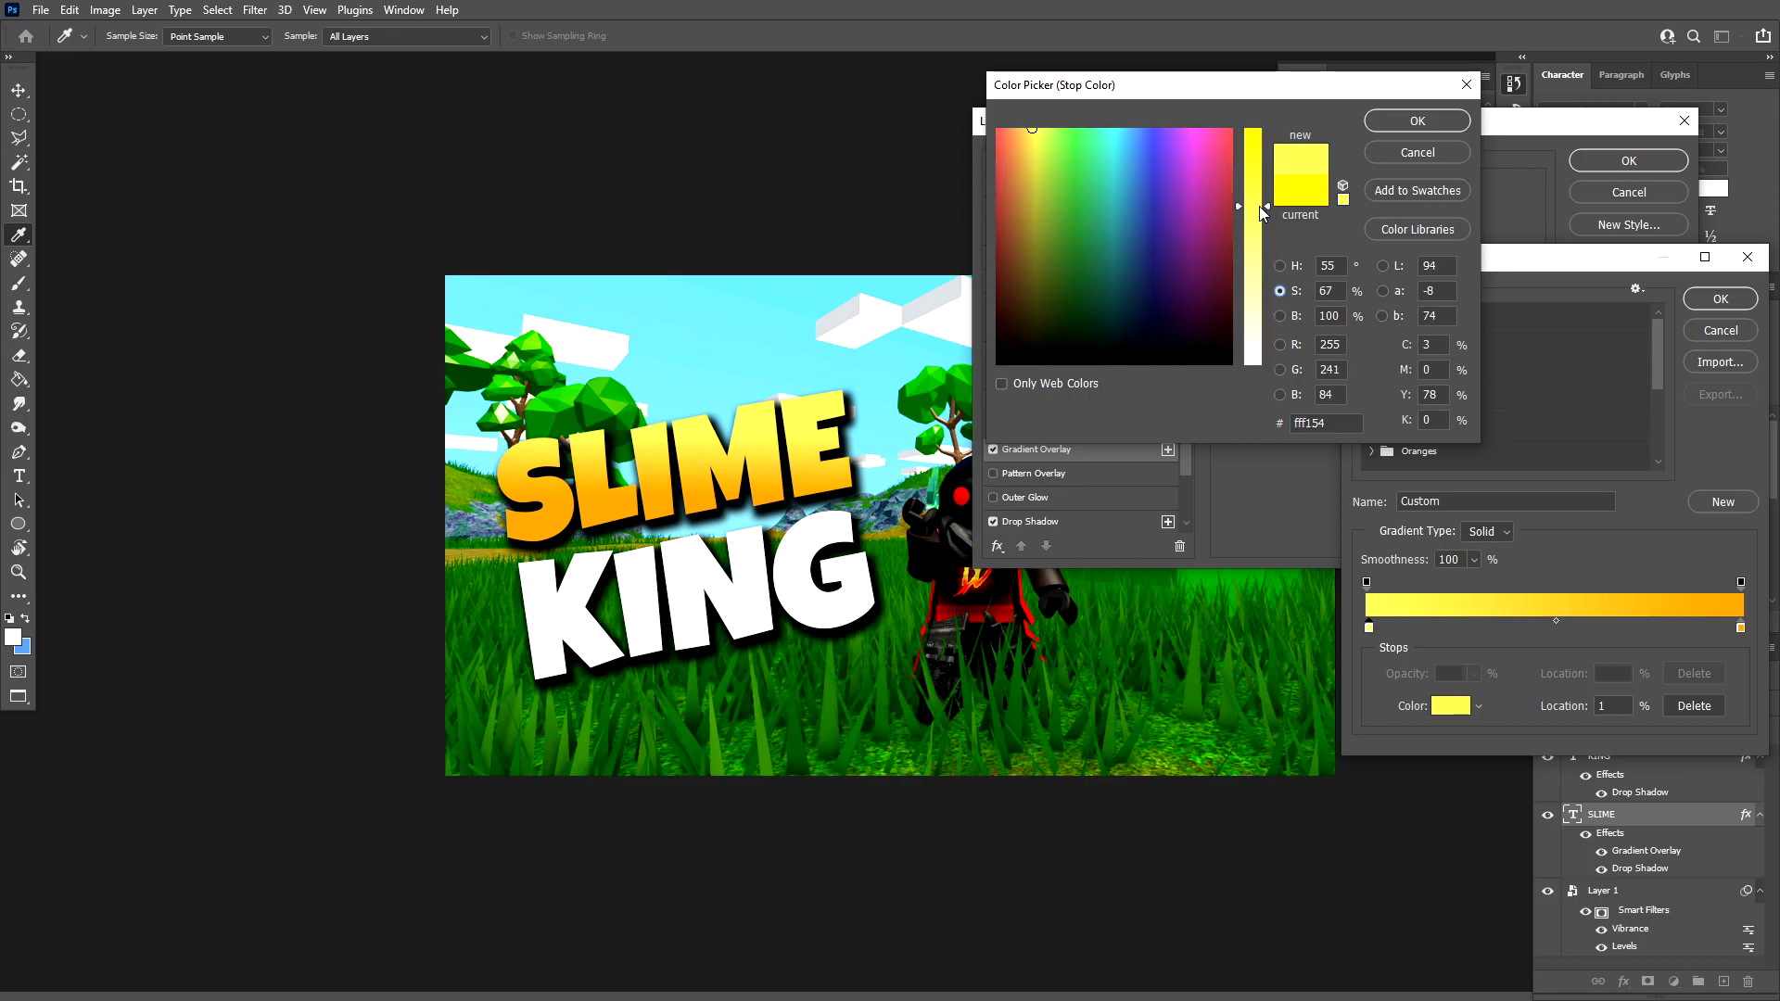
left_click(1439, 117)
left_click(1709, 305)
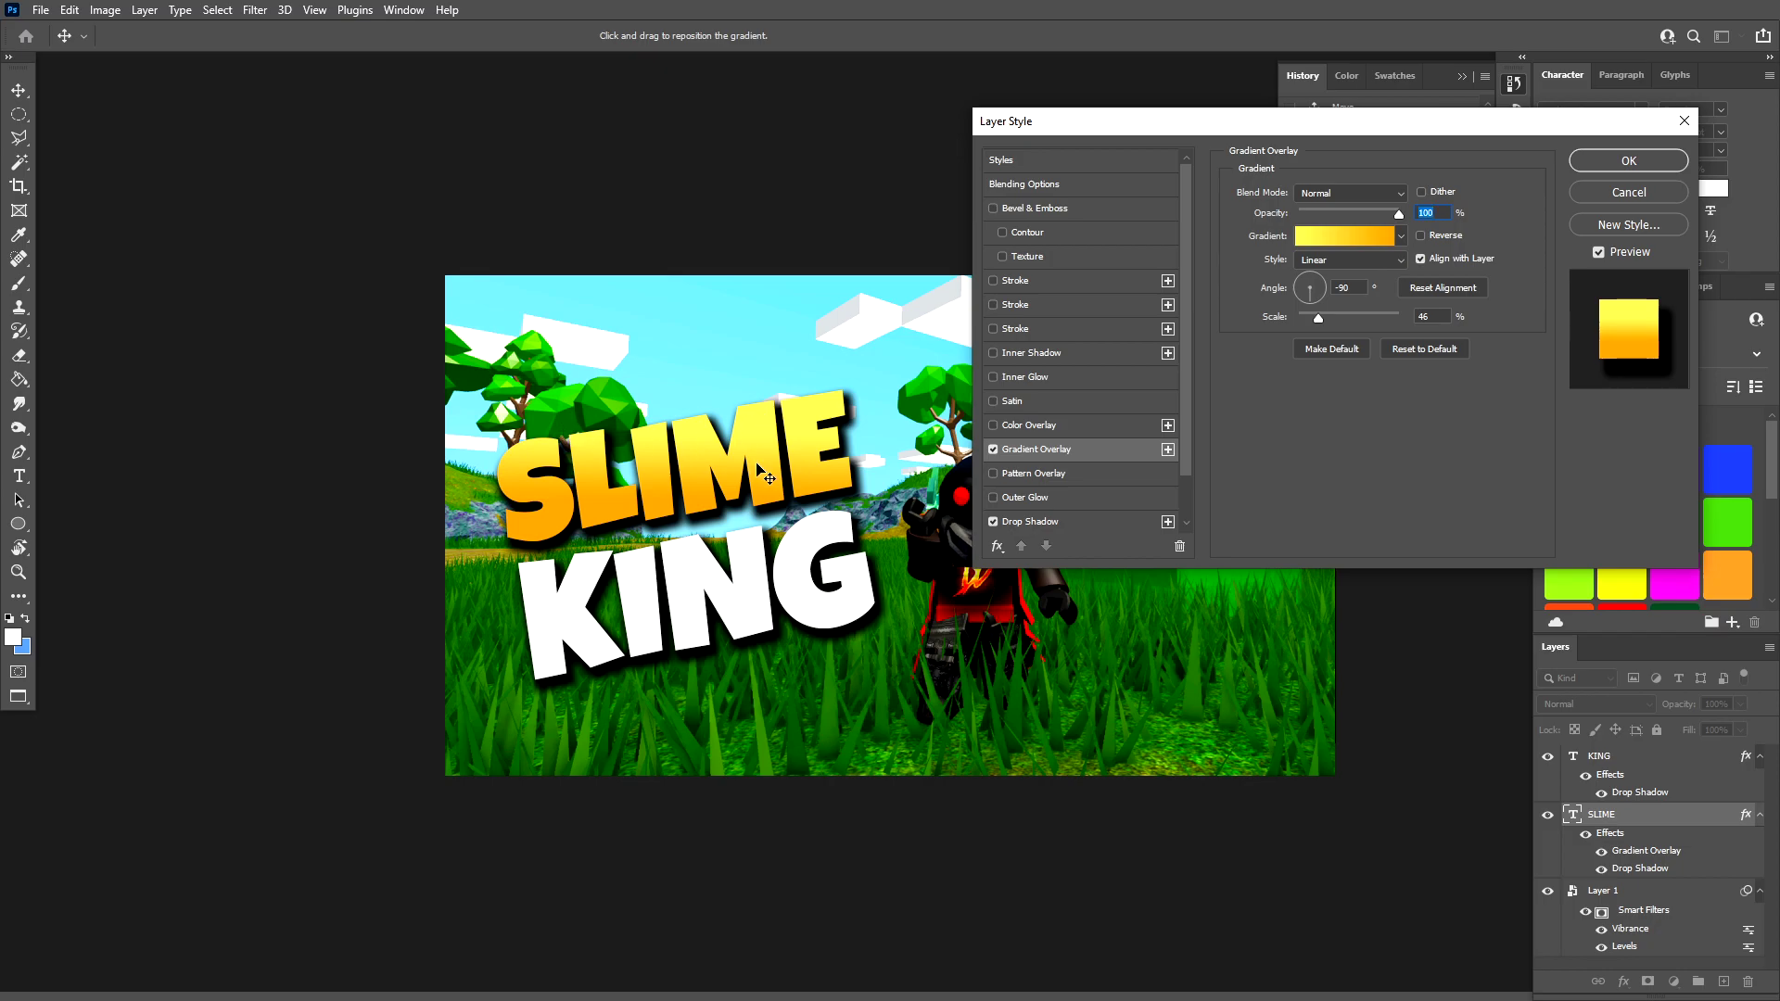
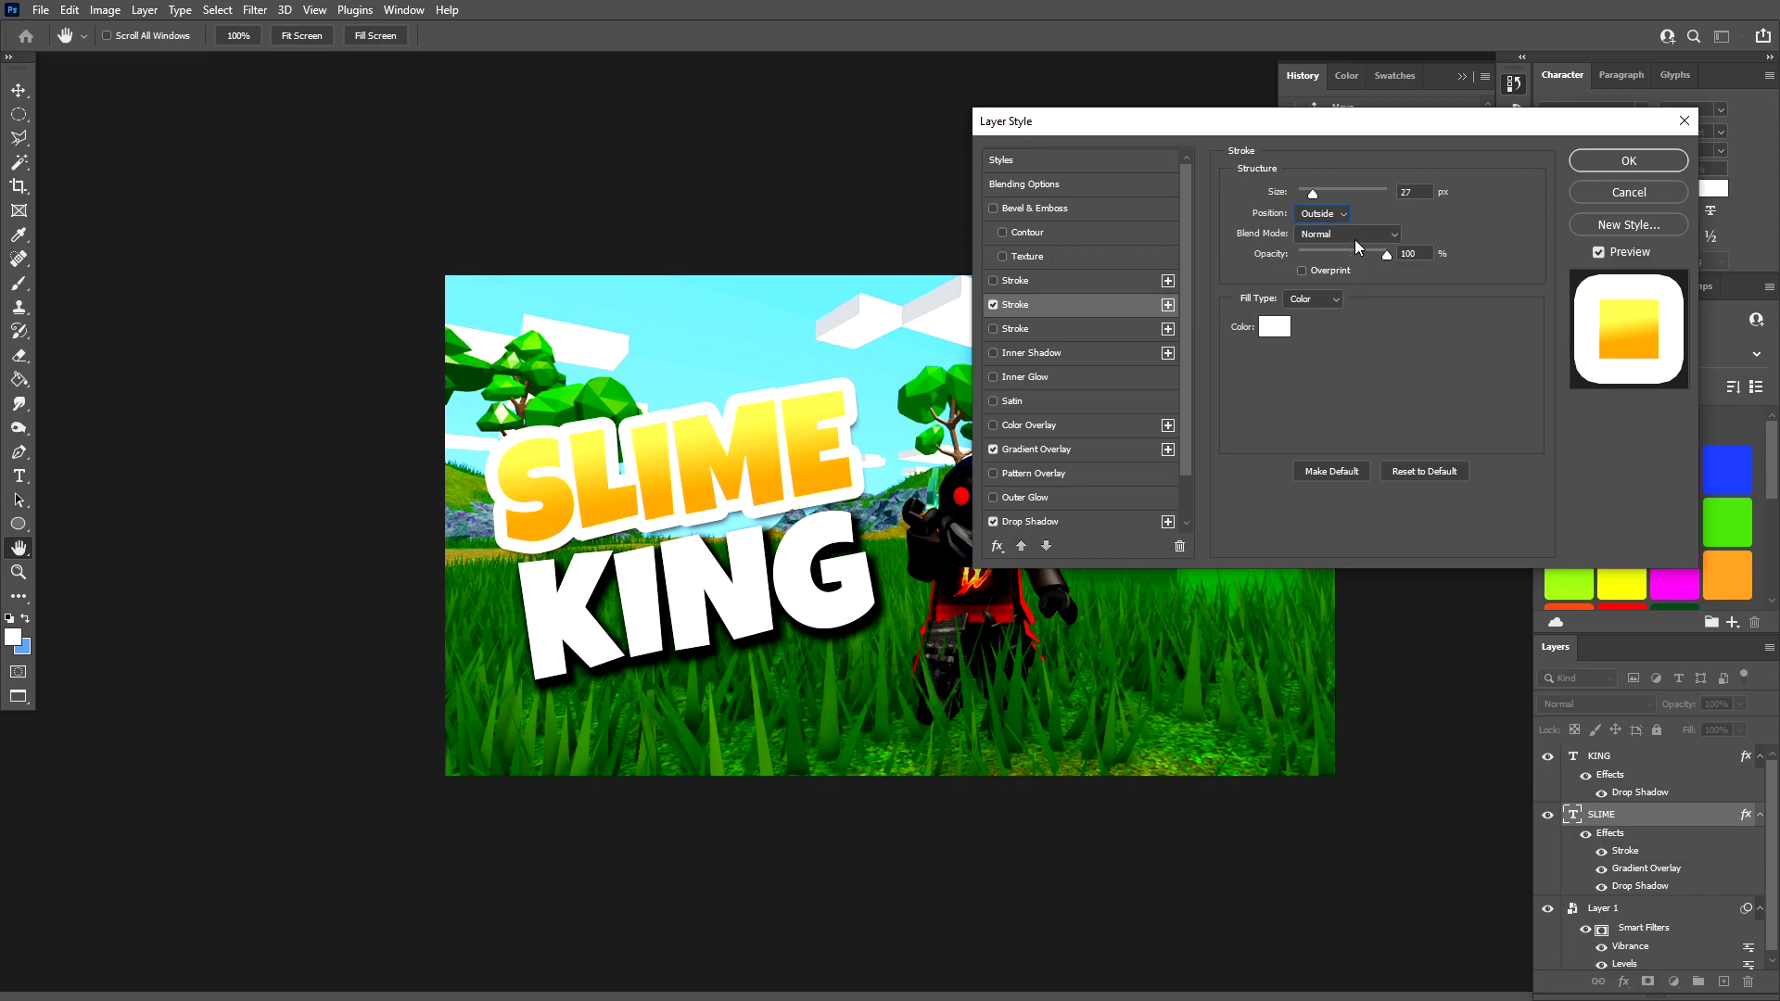
- Reduce the white stroke on the SLIME text to 5 px and set its position to Center
left_click(1429, 191)
scroll(1429, 191, "down", 10)
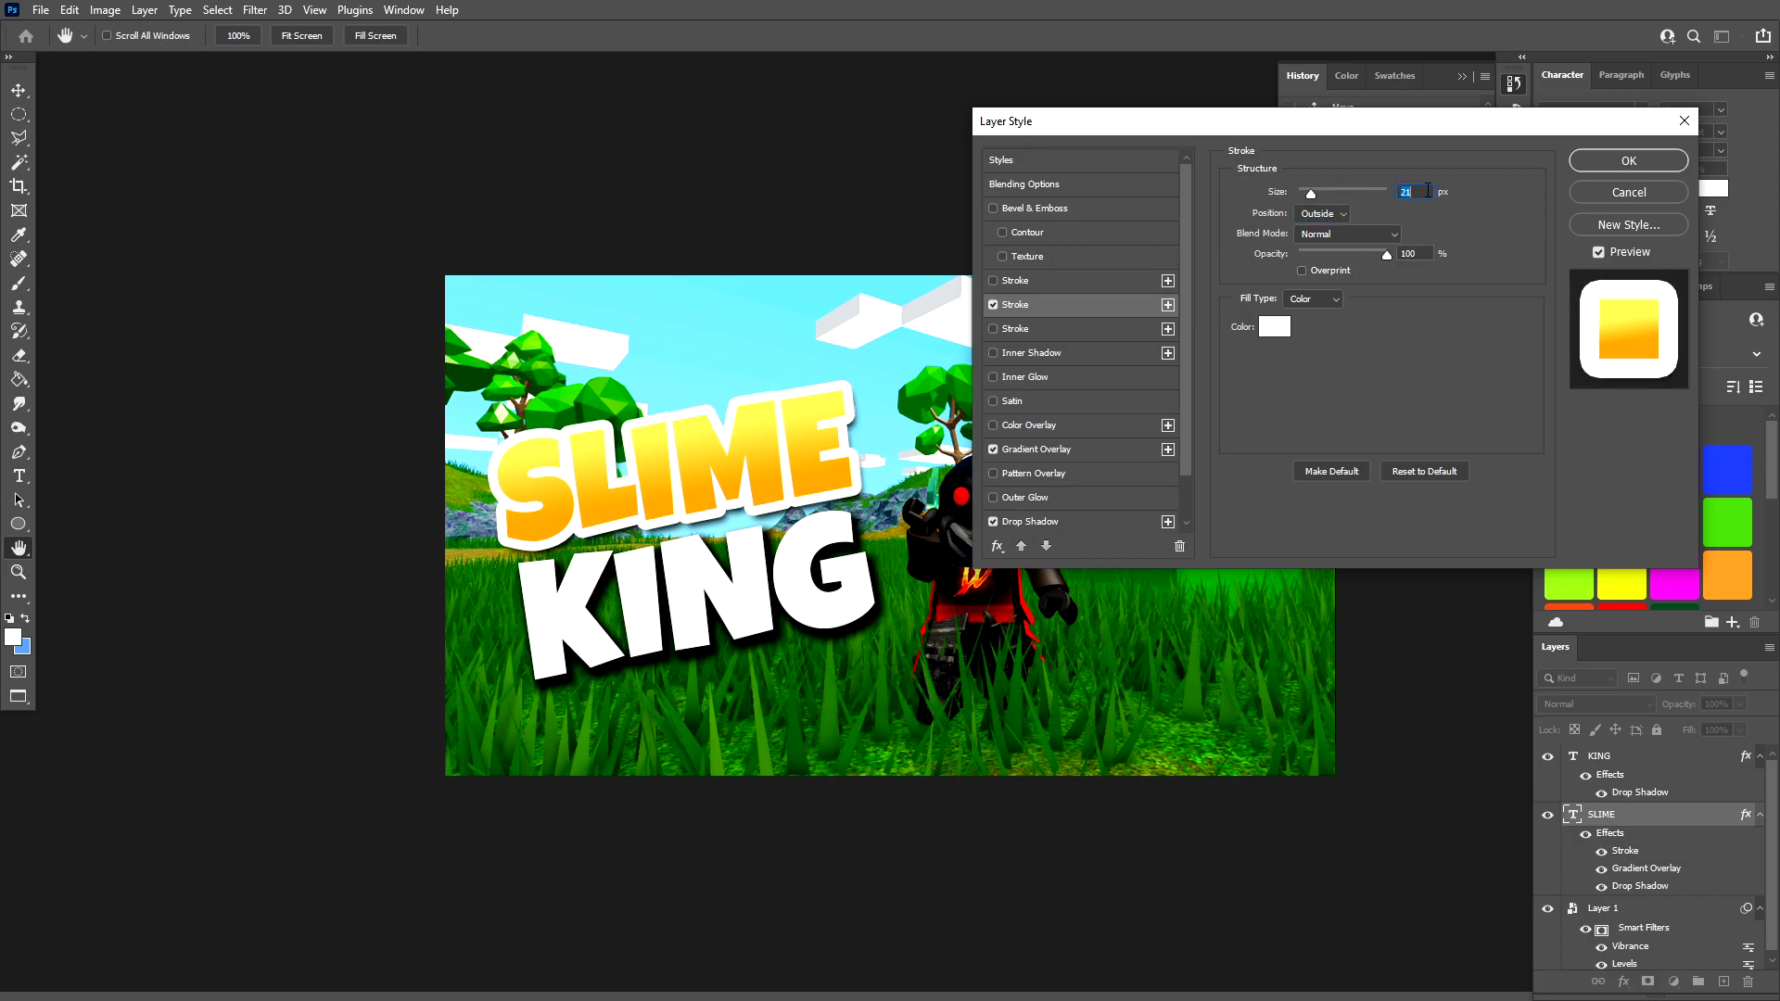
scroll(1428, 190, "down", 10)
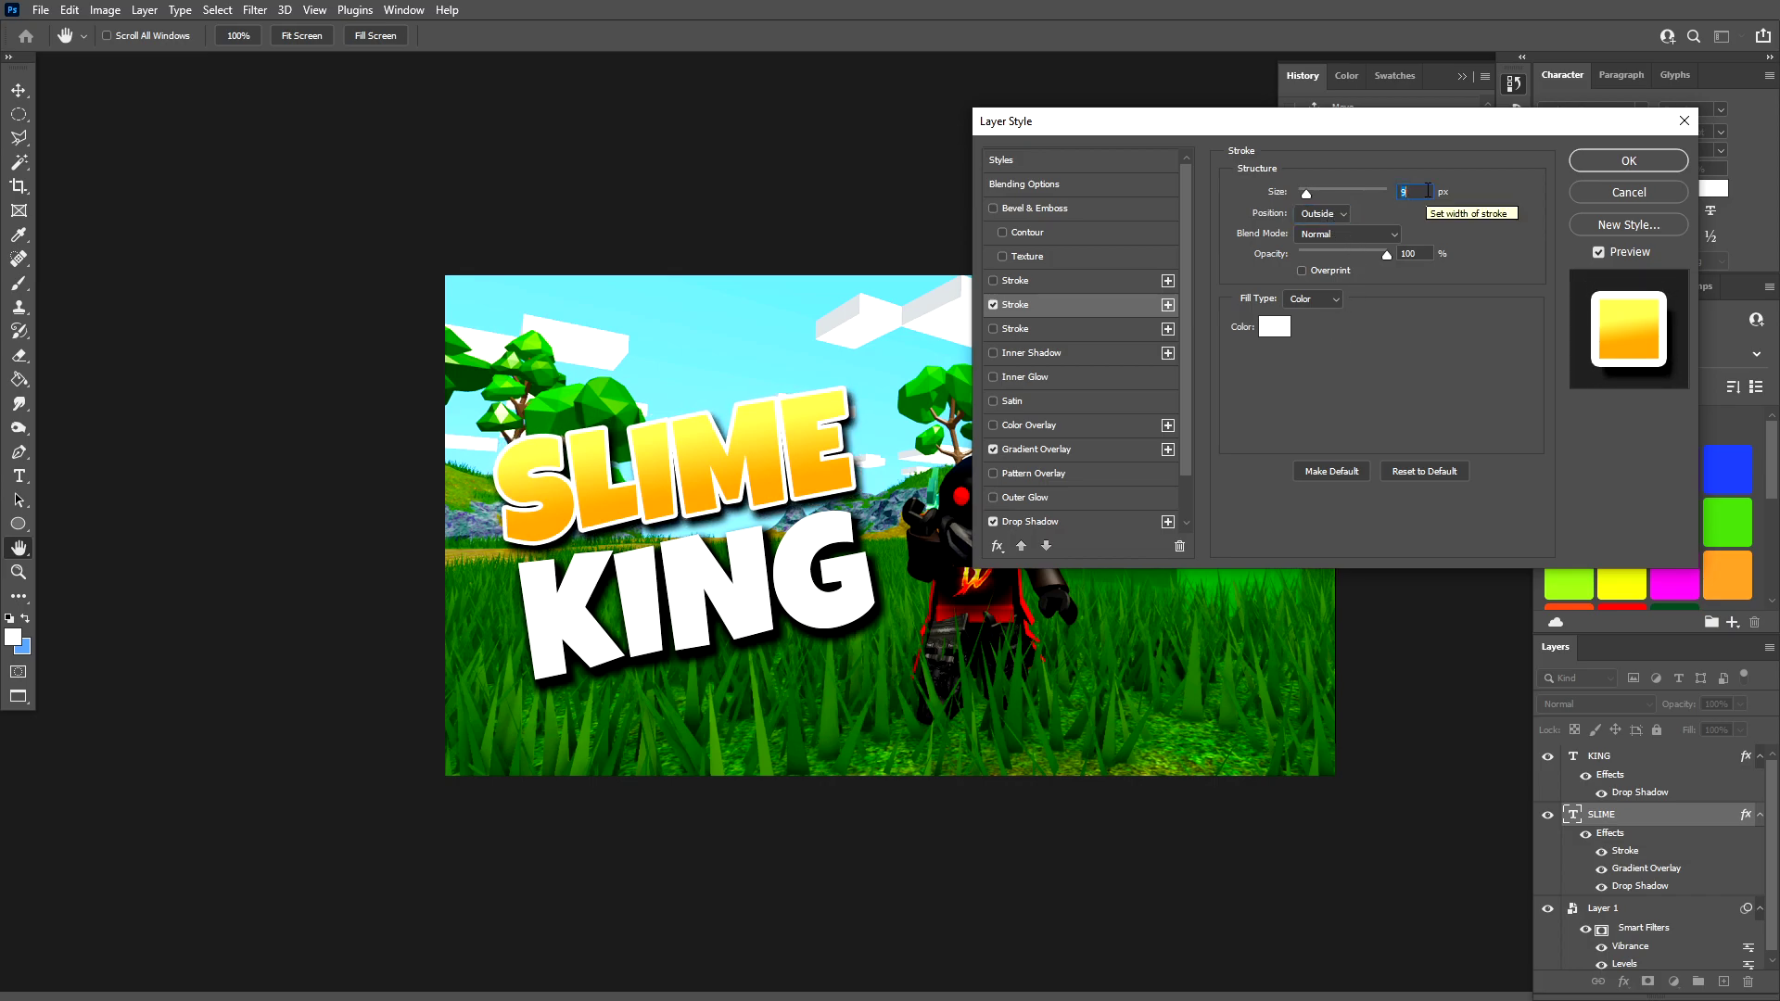
scroll(1427, 190, "down", 2)
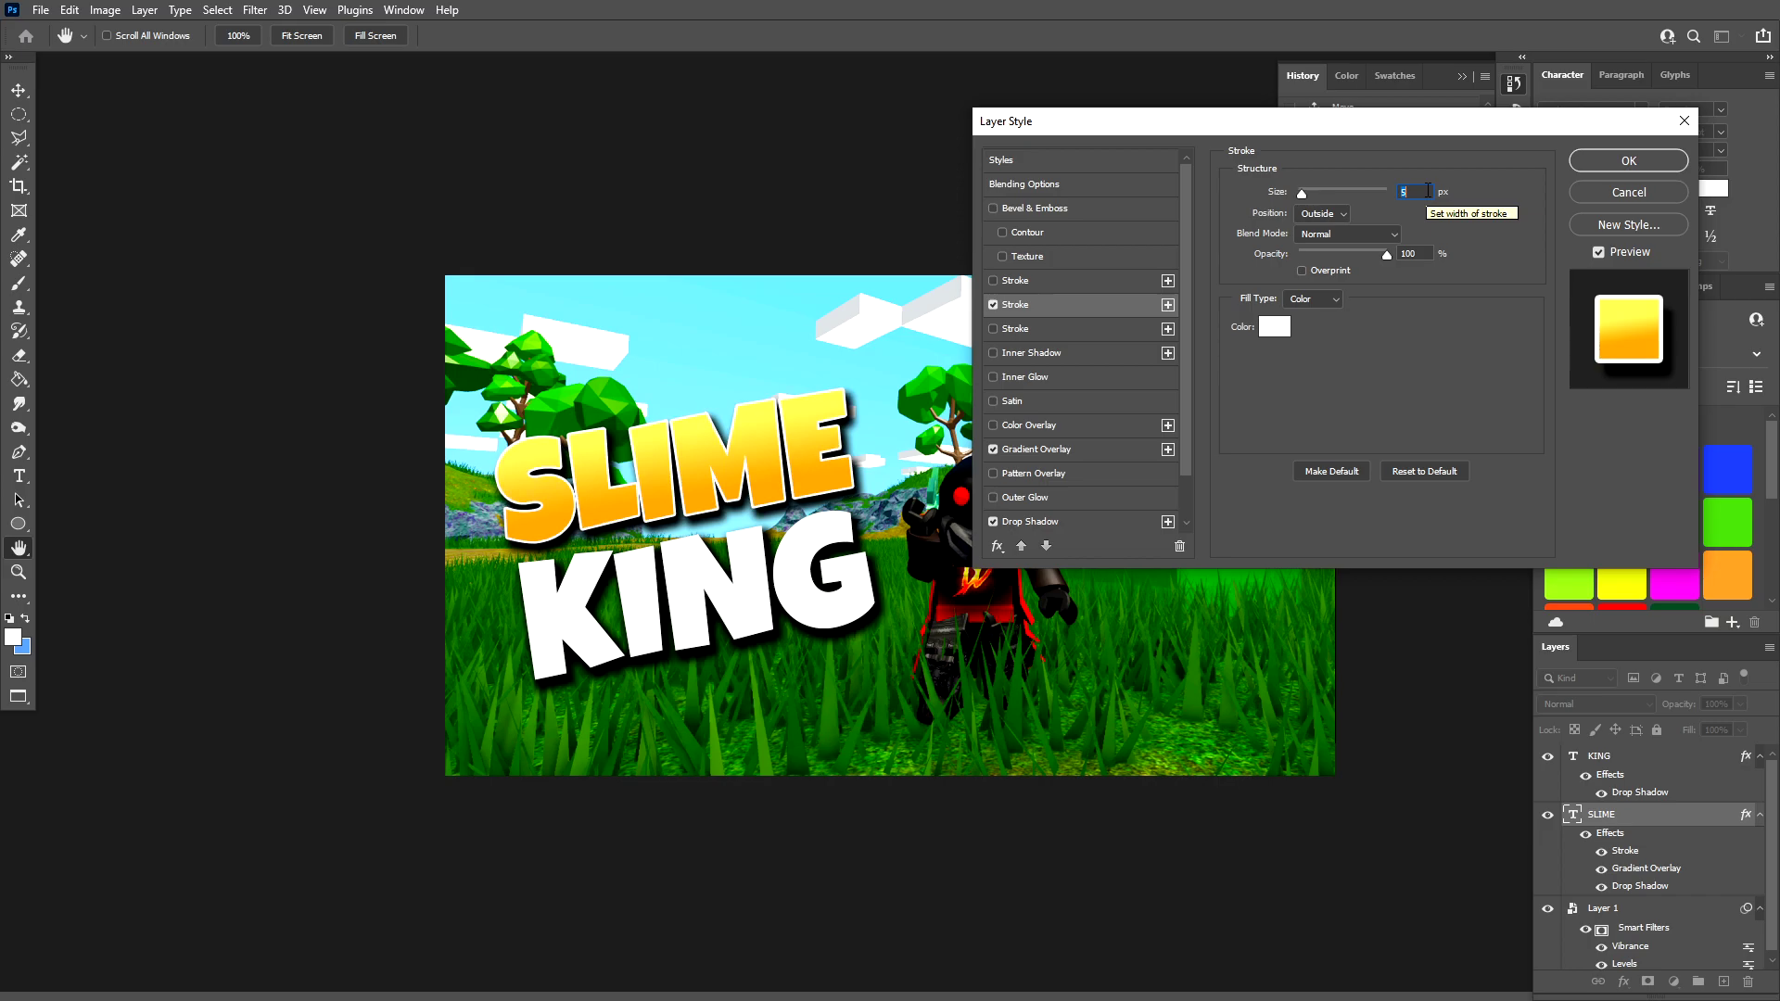
left_click(1335, 214)
left_click(1332, 263)
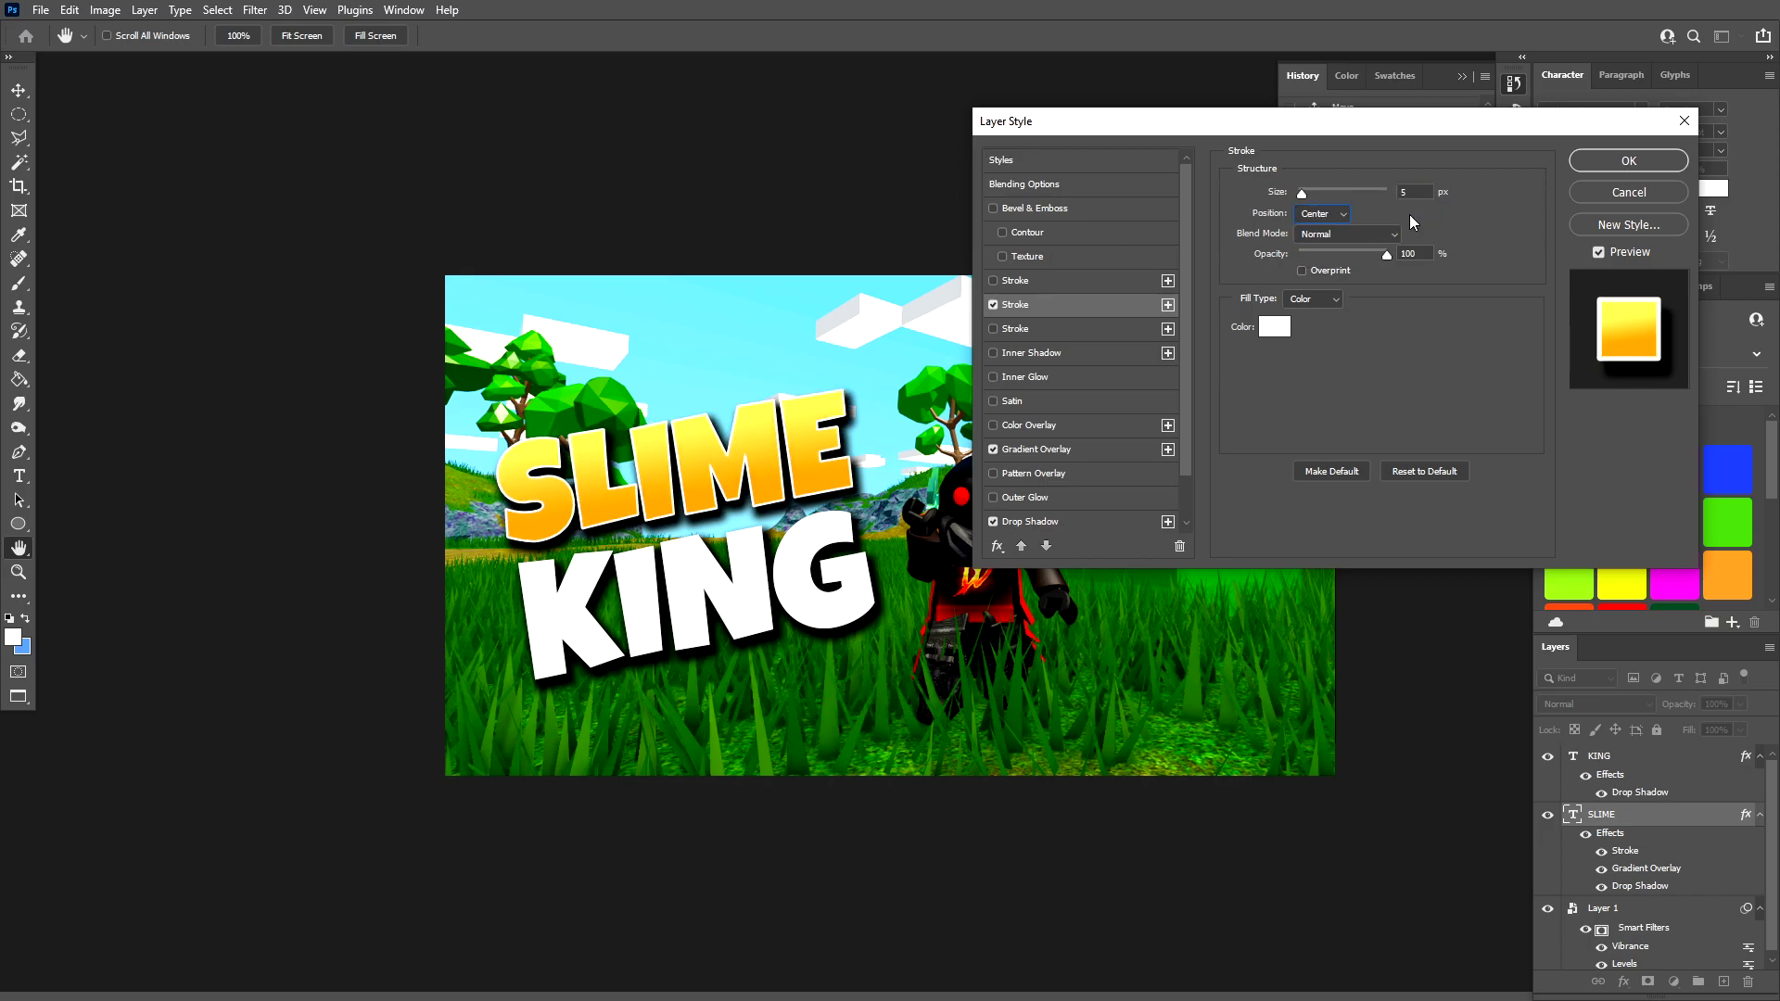
- Try thicker widths for the centered SLIME stroke and settle on a size of 7 px
scroll(1419, 195, "up", 18)
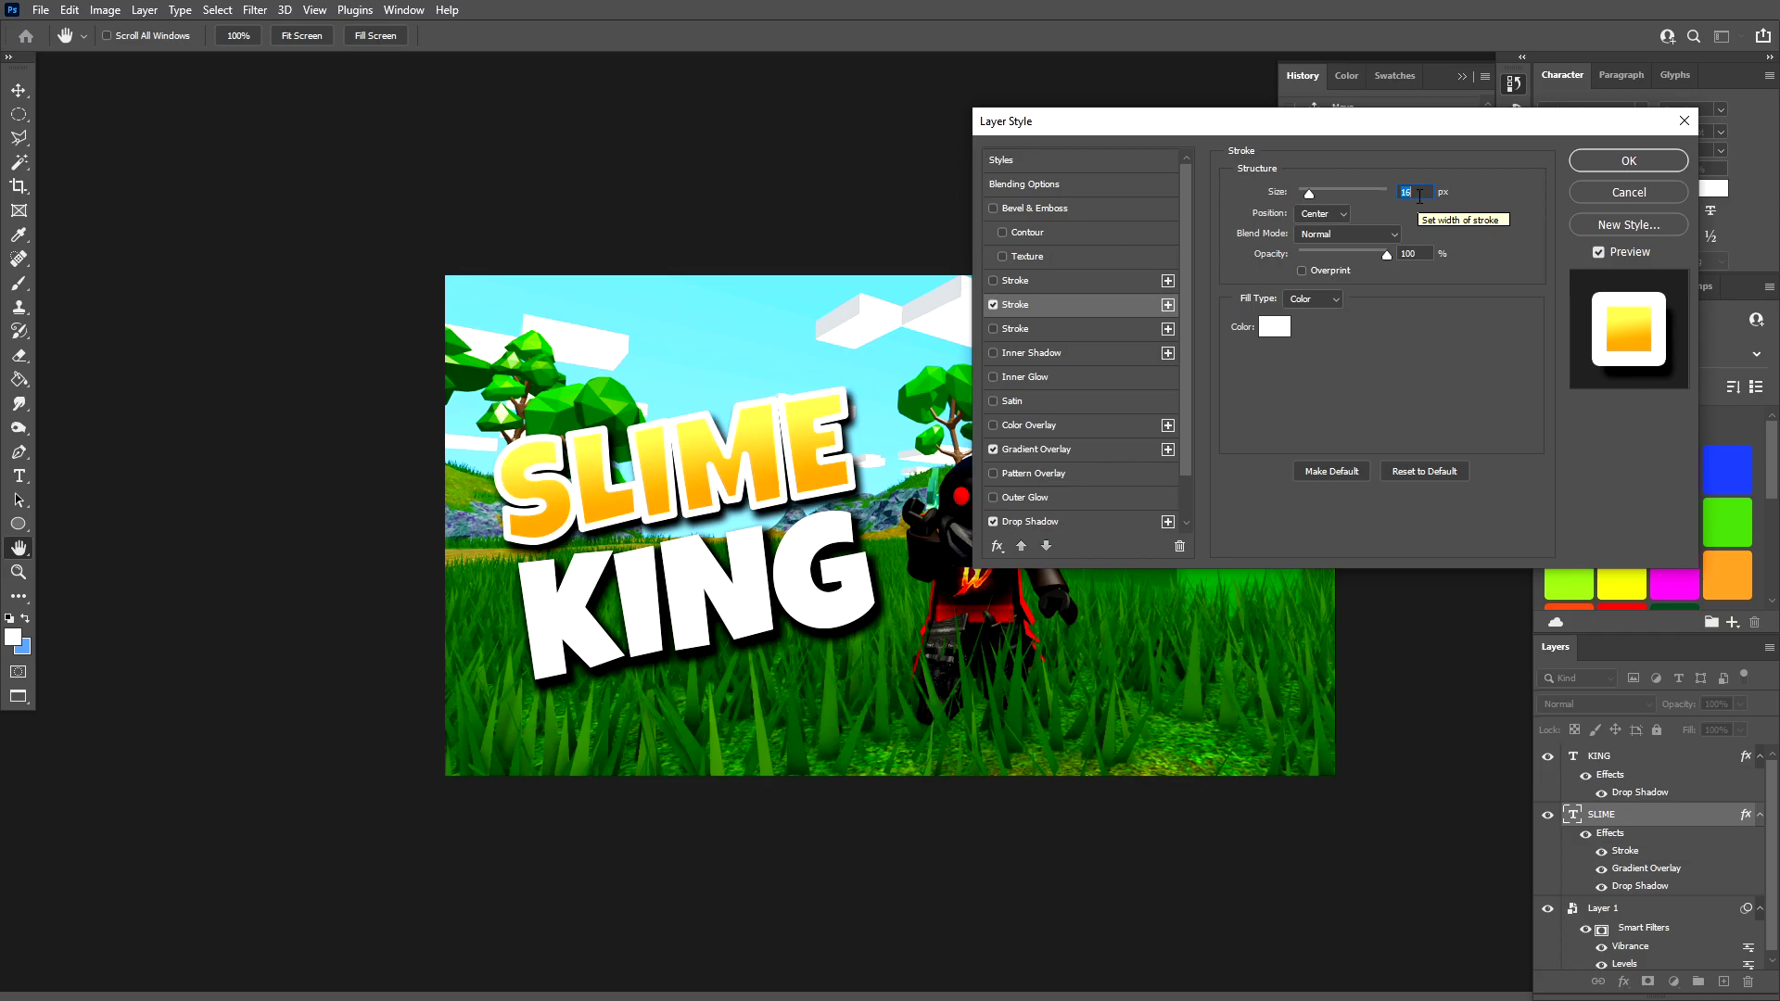
scroll(1418, 196, "up", 11)
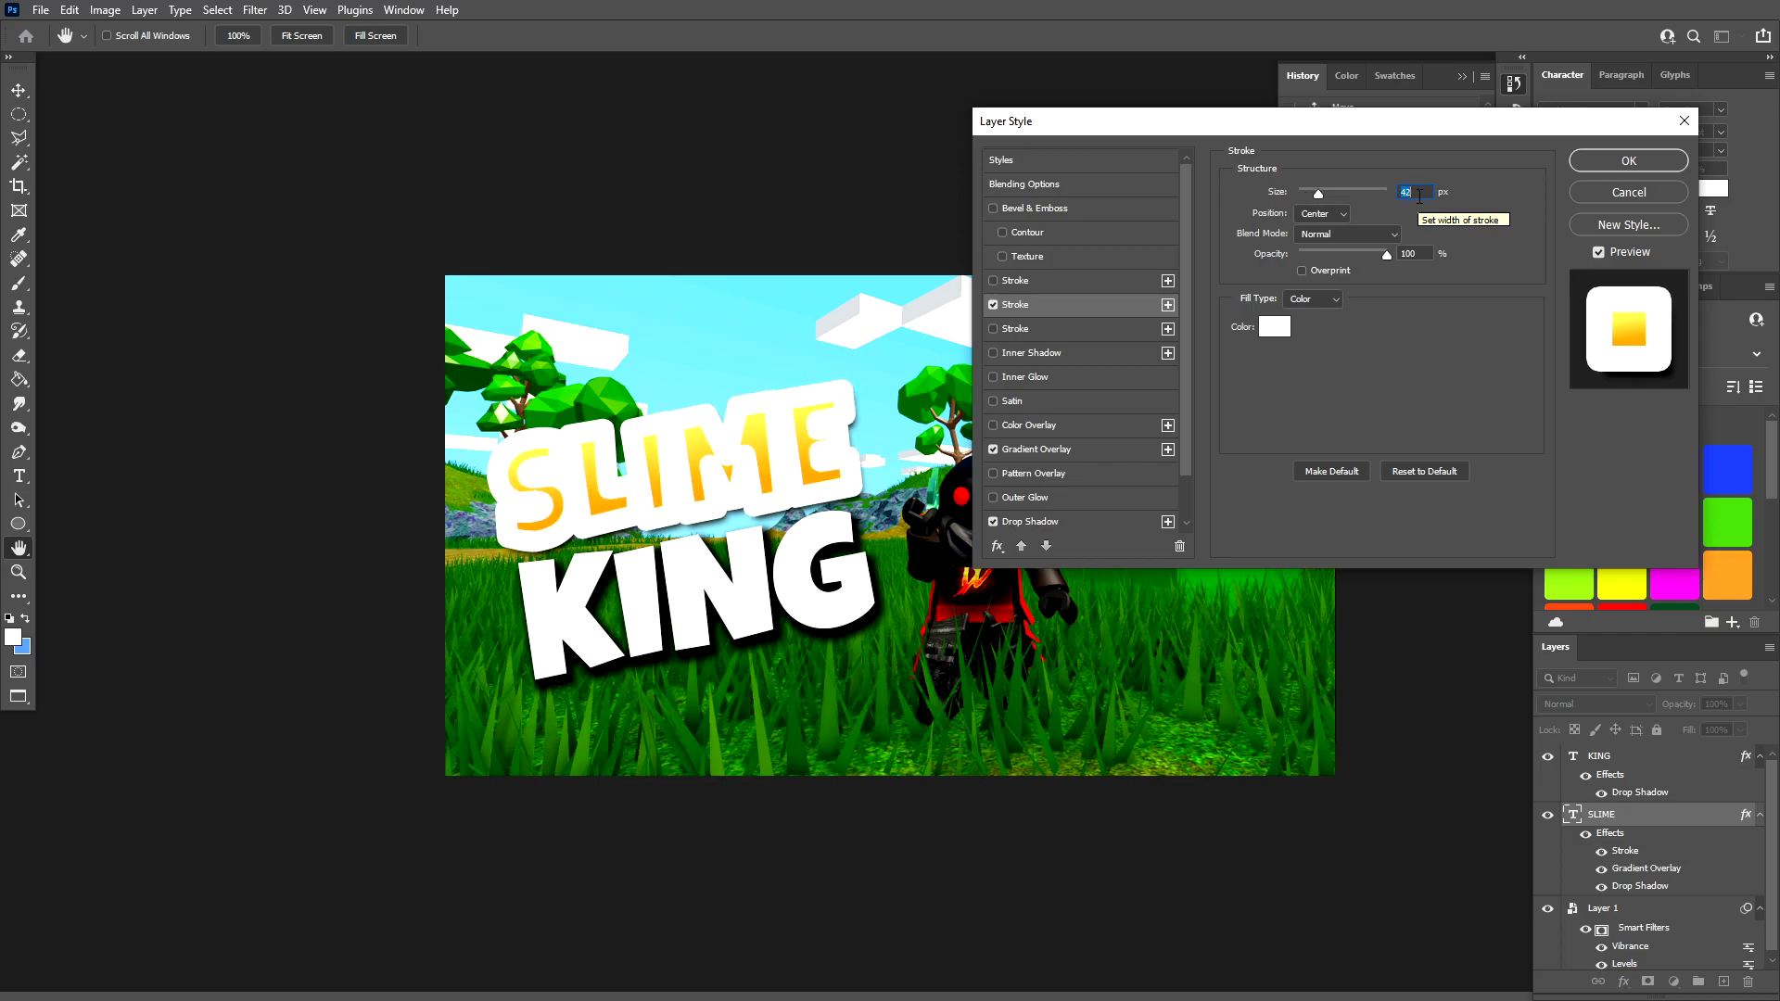
scroll(1418, 196, "down", 20)
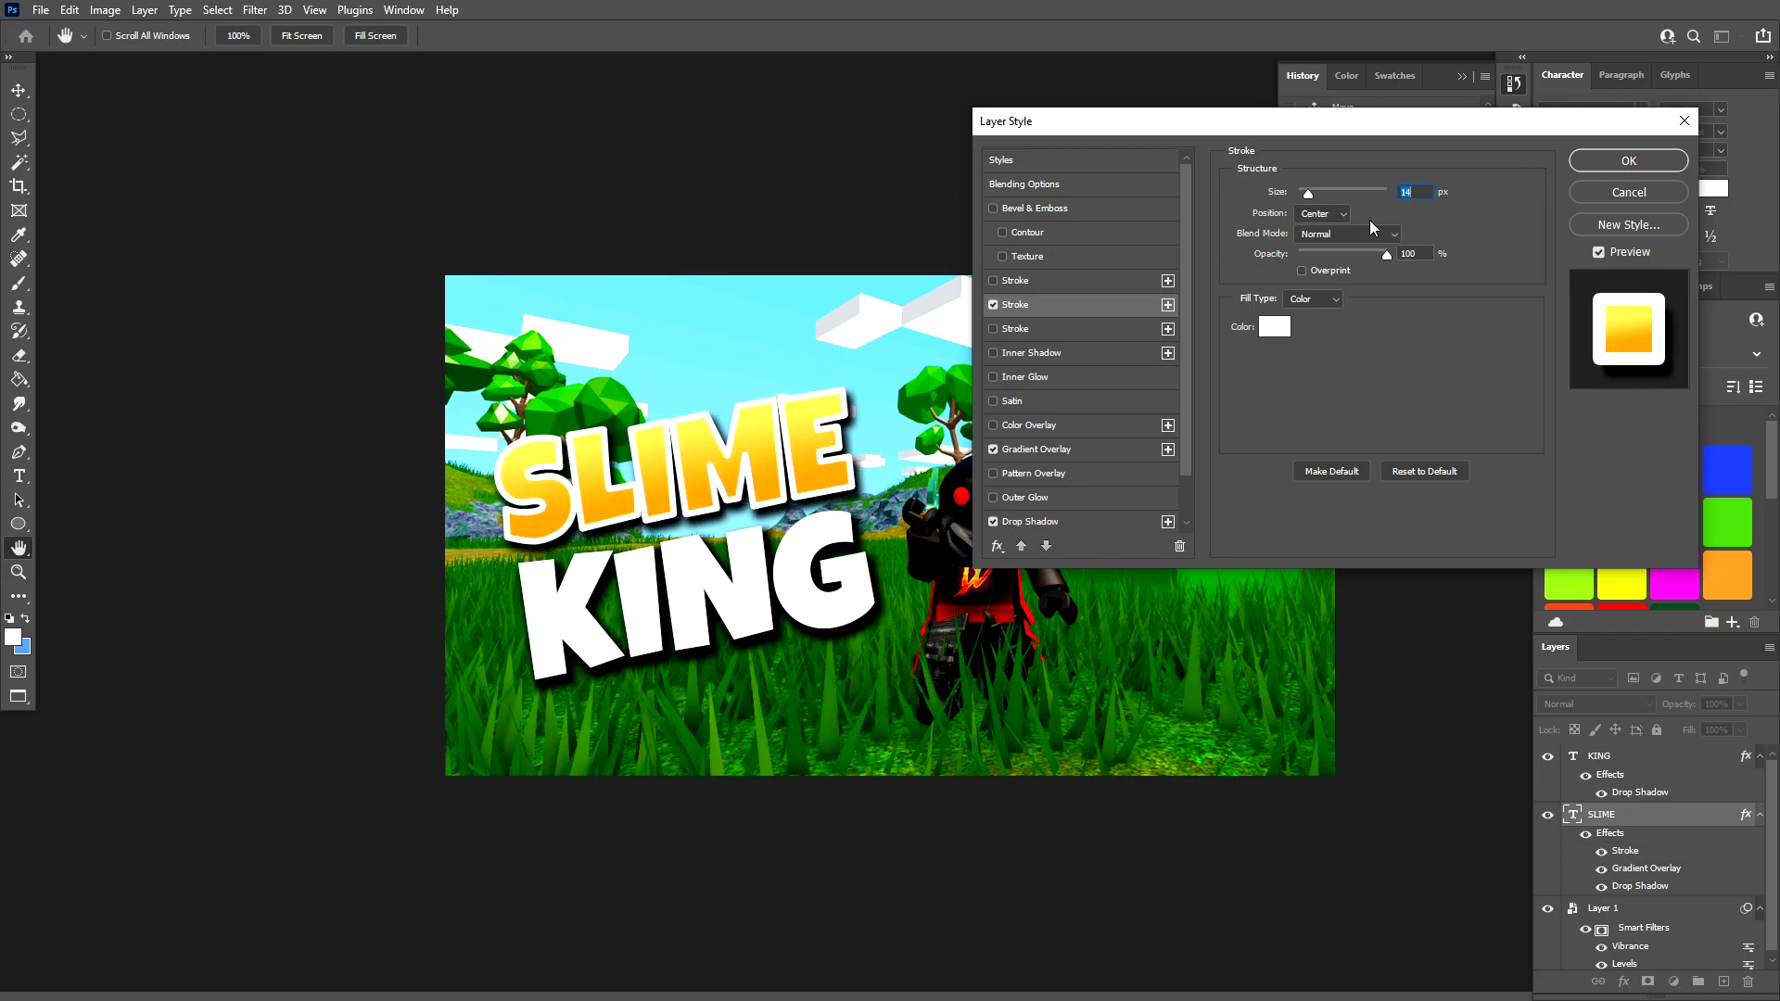
scroll(1416, 191, "down", 7)
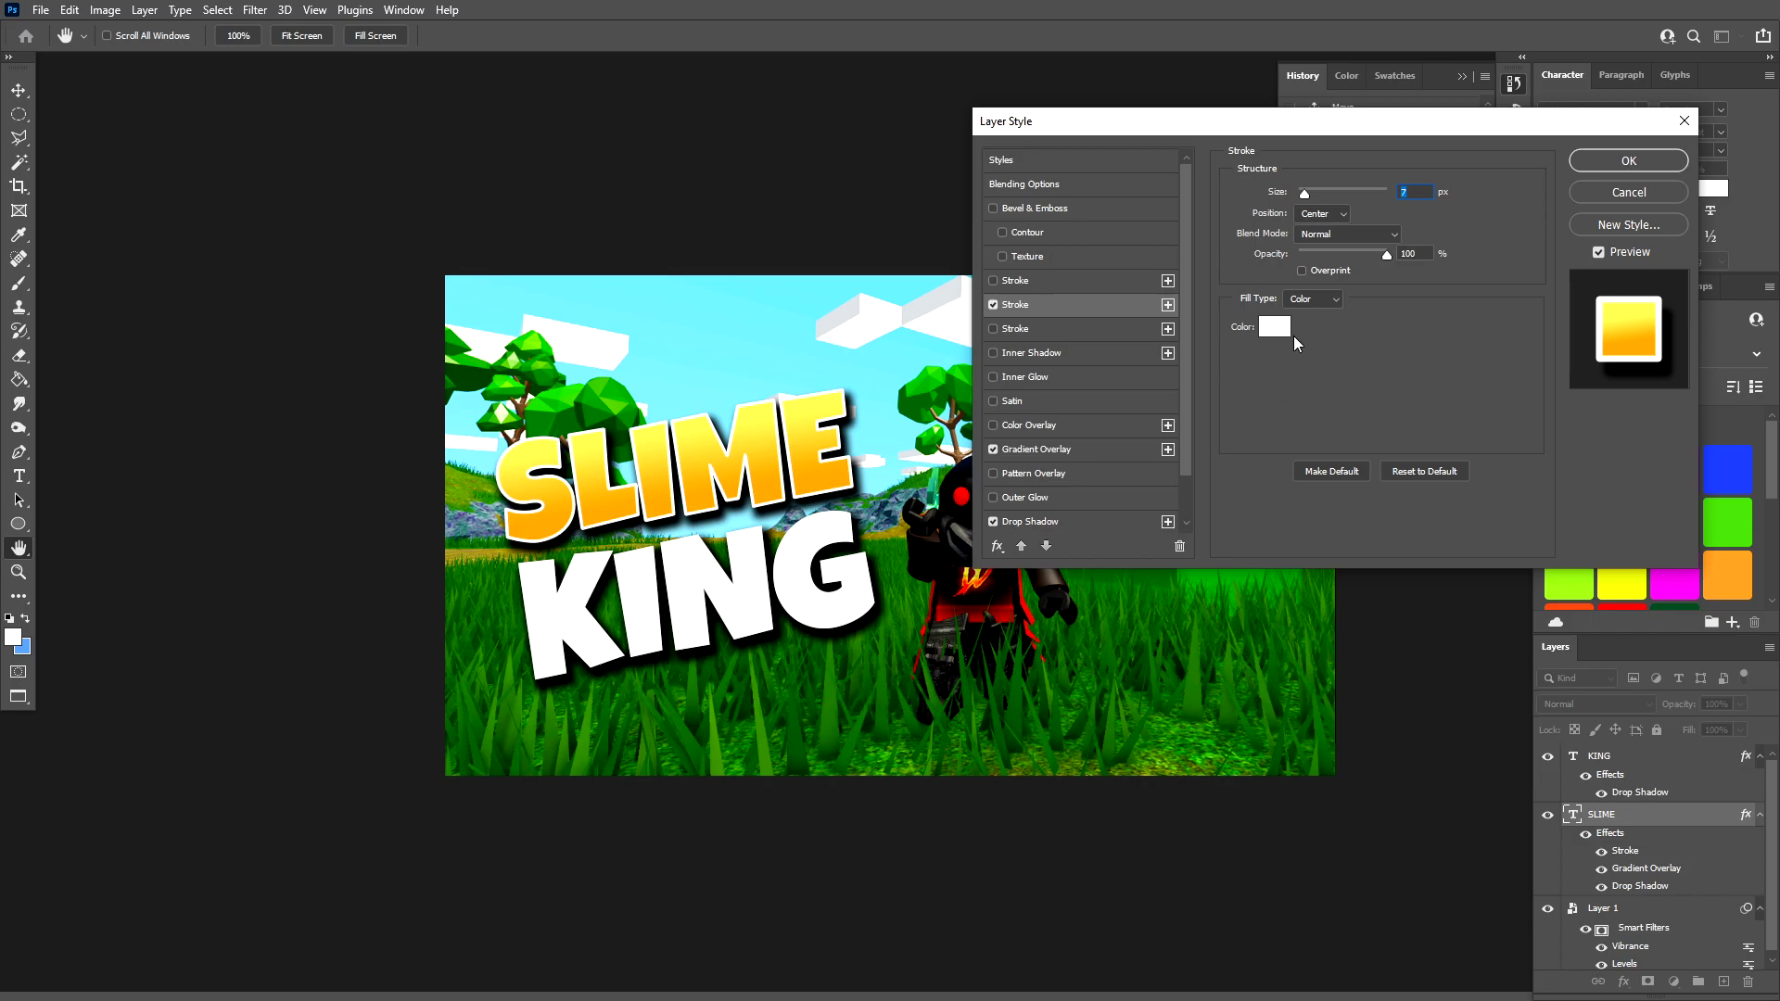
- Change the SLIME stroke's fill type to Gradient and set its starting color stop to a light yellow
left_click(1315, 301)
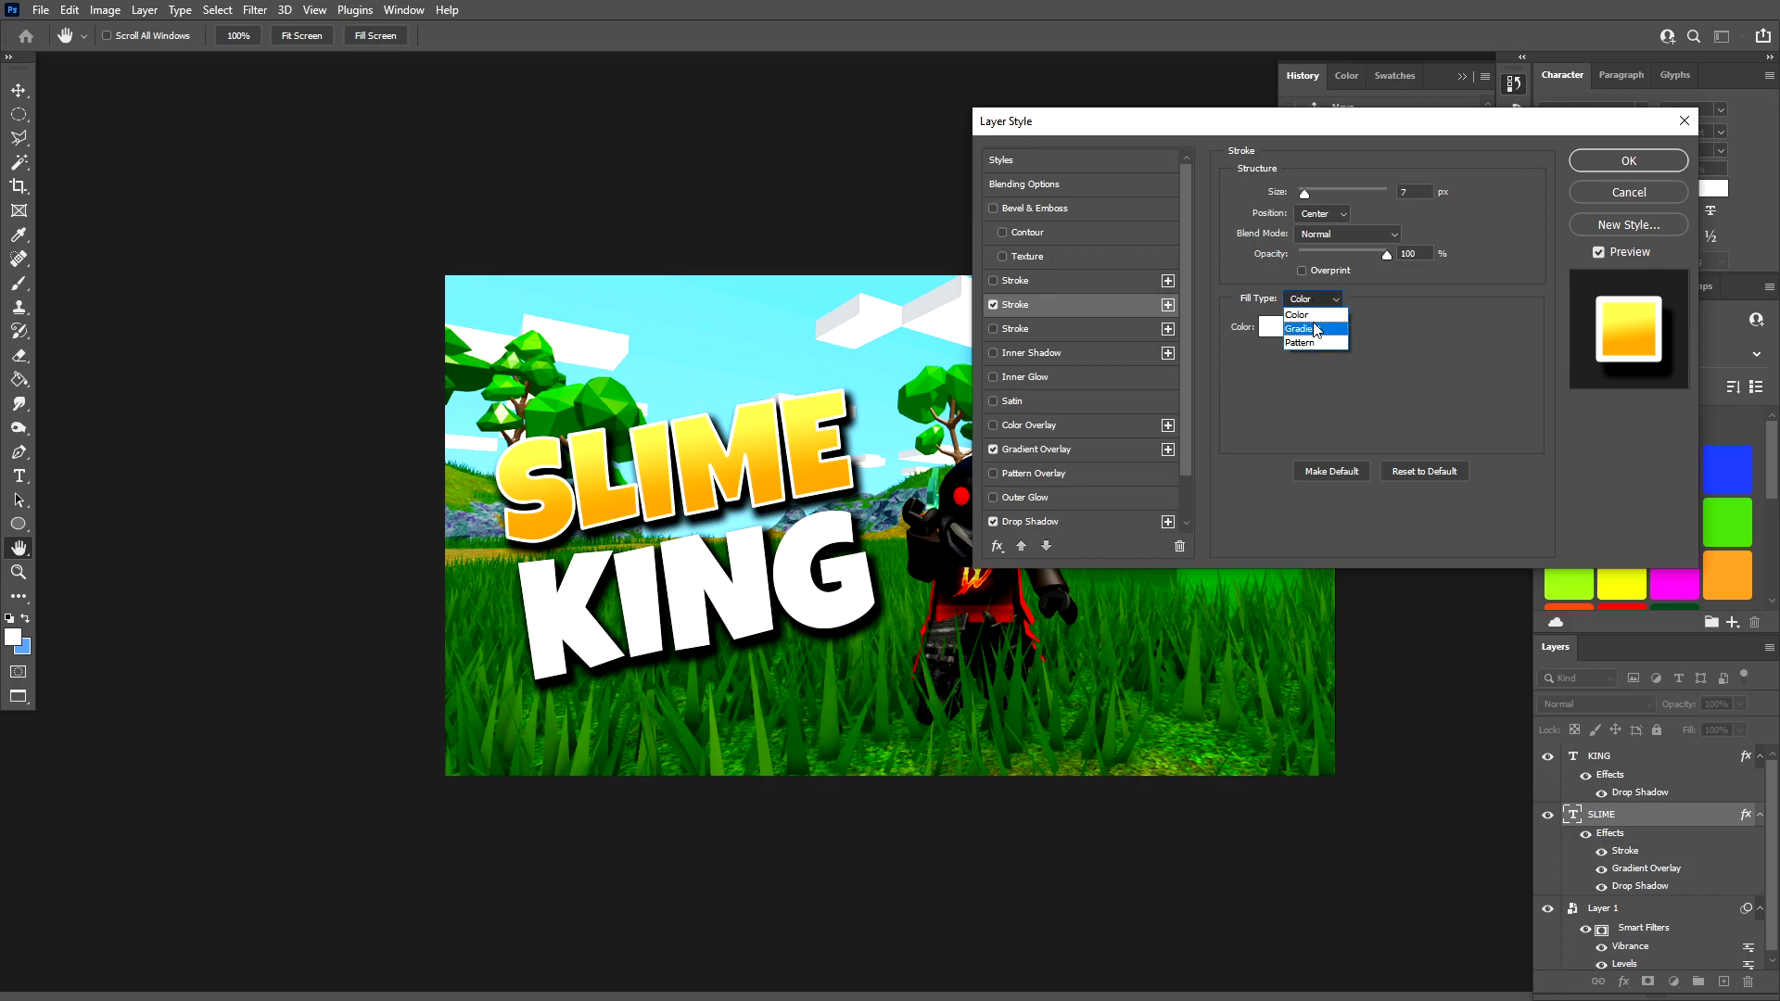
left_click(1316, 327)
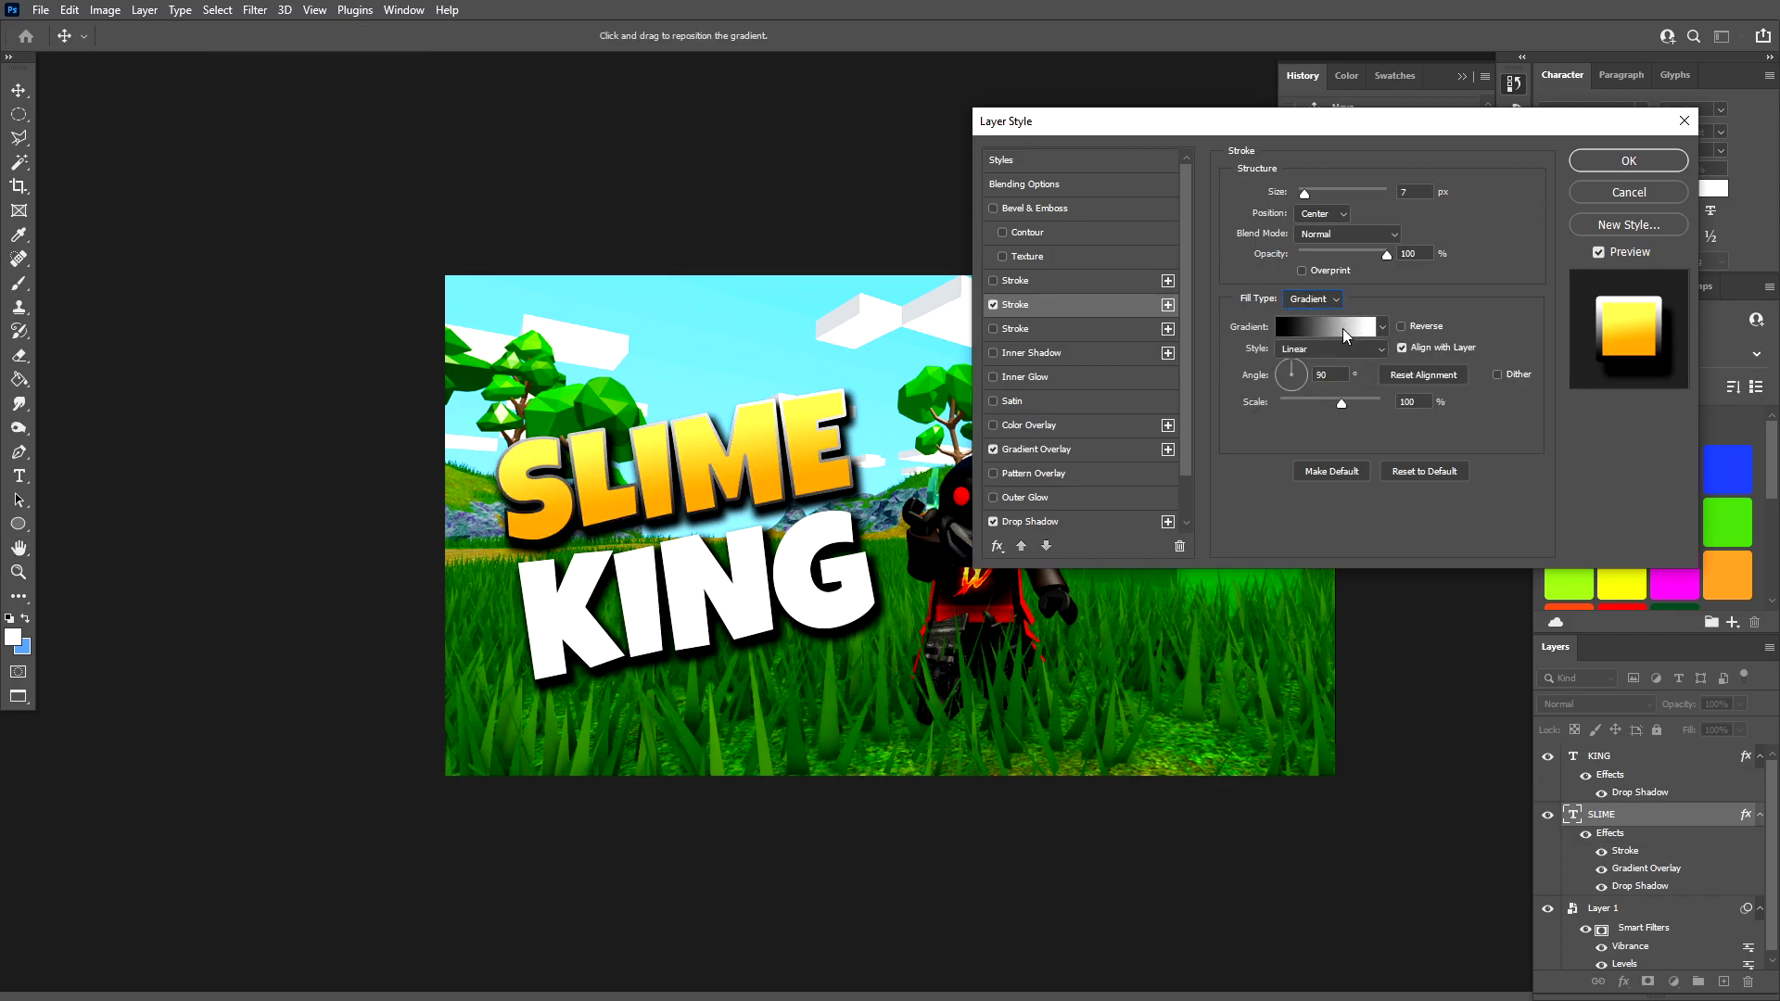
left_click(1346, 332)
double_click(1366, 628)
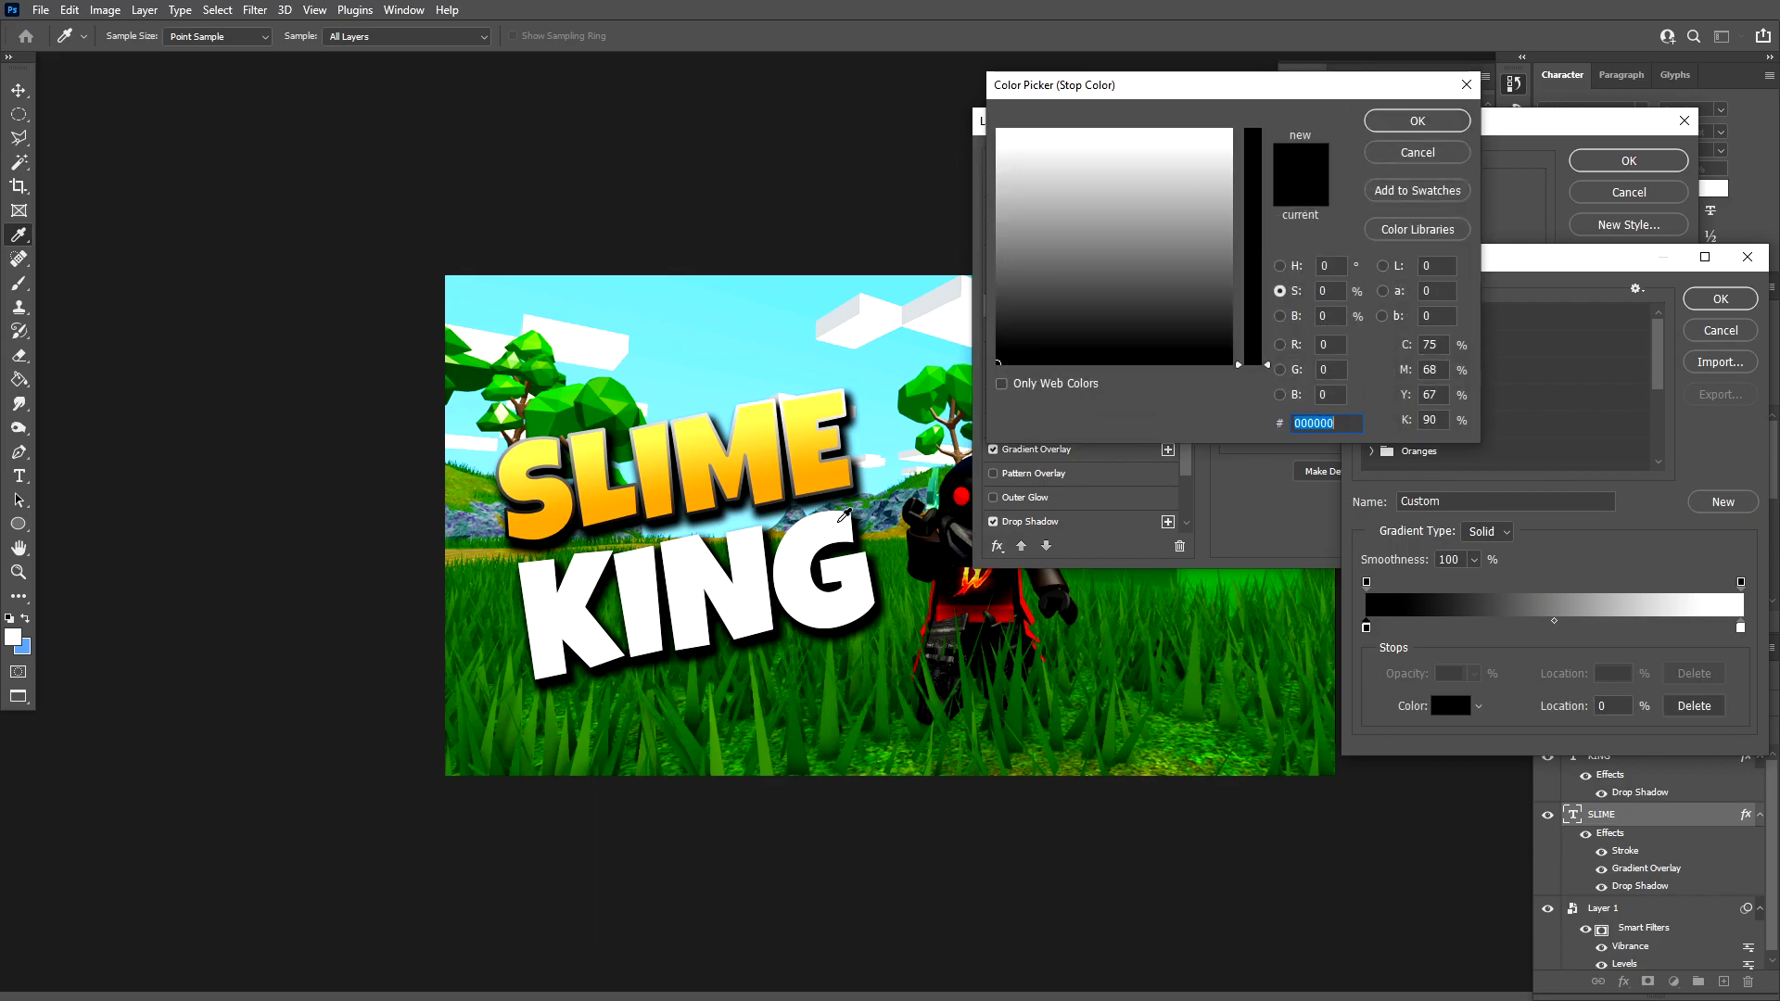
left_click(998, 130)
left_click(1254, 225)
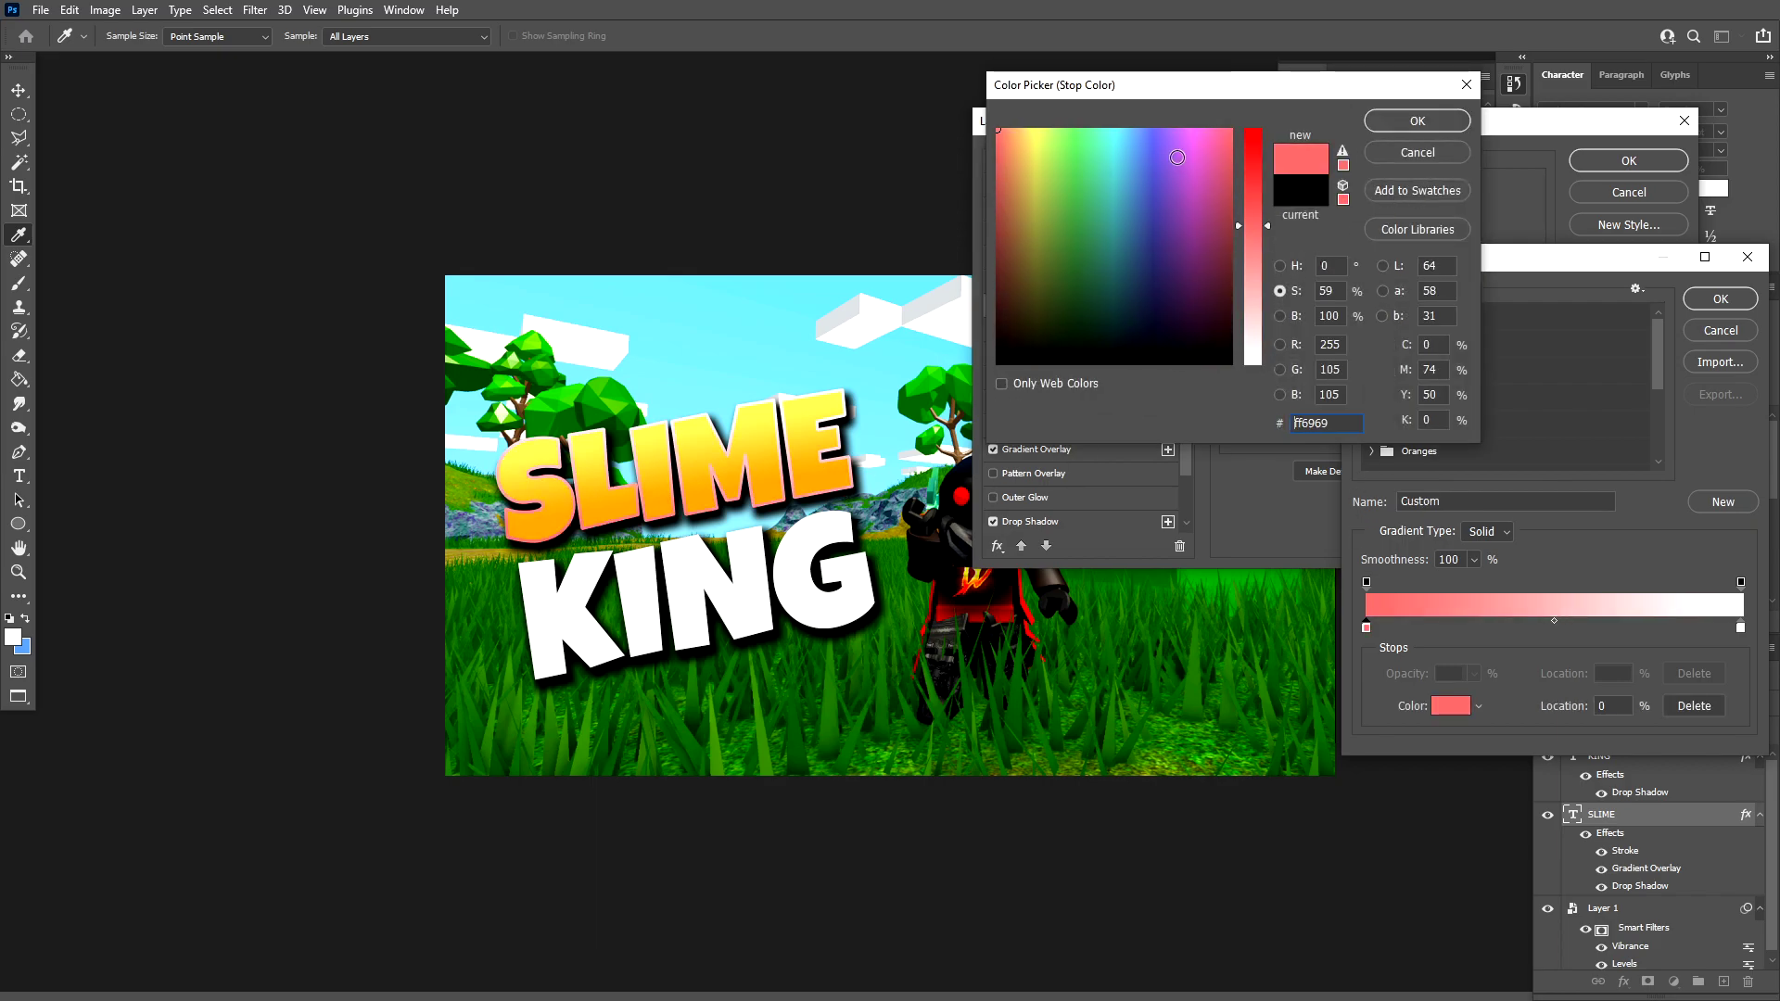
left_click_drag(1029, 139, 1028, 130)
left_click(1255, 178)
left_click(1255, 144)
left_click(1261, 224)
left_click(1418, 122)
- Set the ending color stop of the SLIME stroke gradient to orange e27b0d and accept the gradient
double_click(1742, 630)
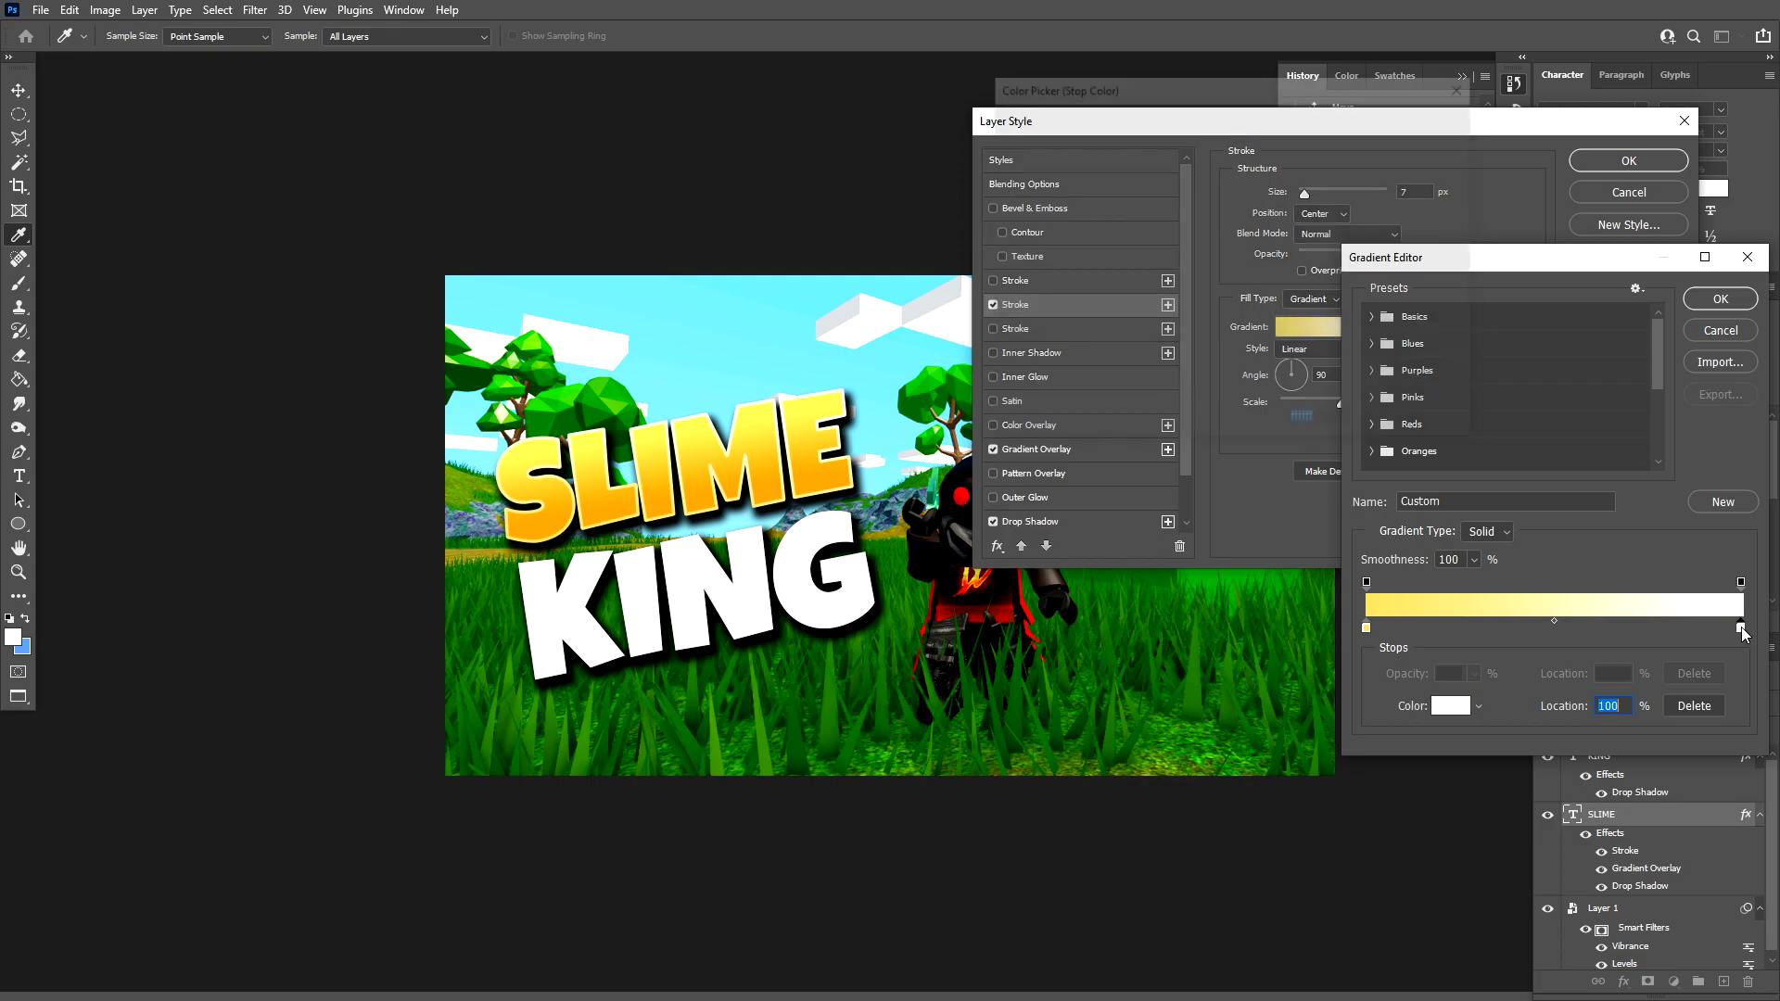
left_click(1252, 218)
left_click(1026, 128)
left_click(1020, 137)
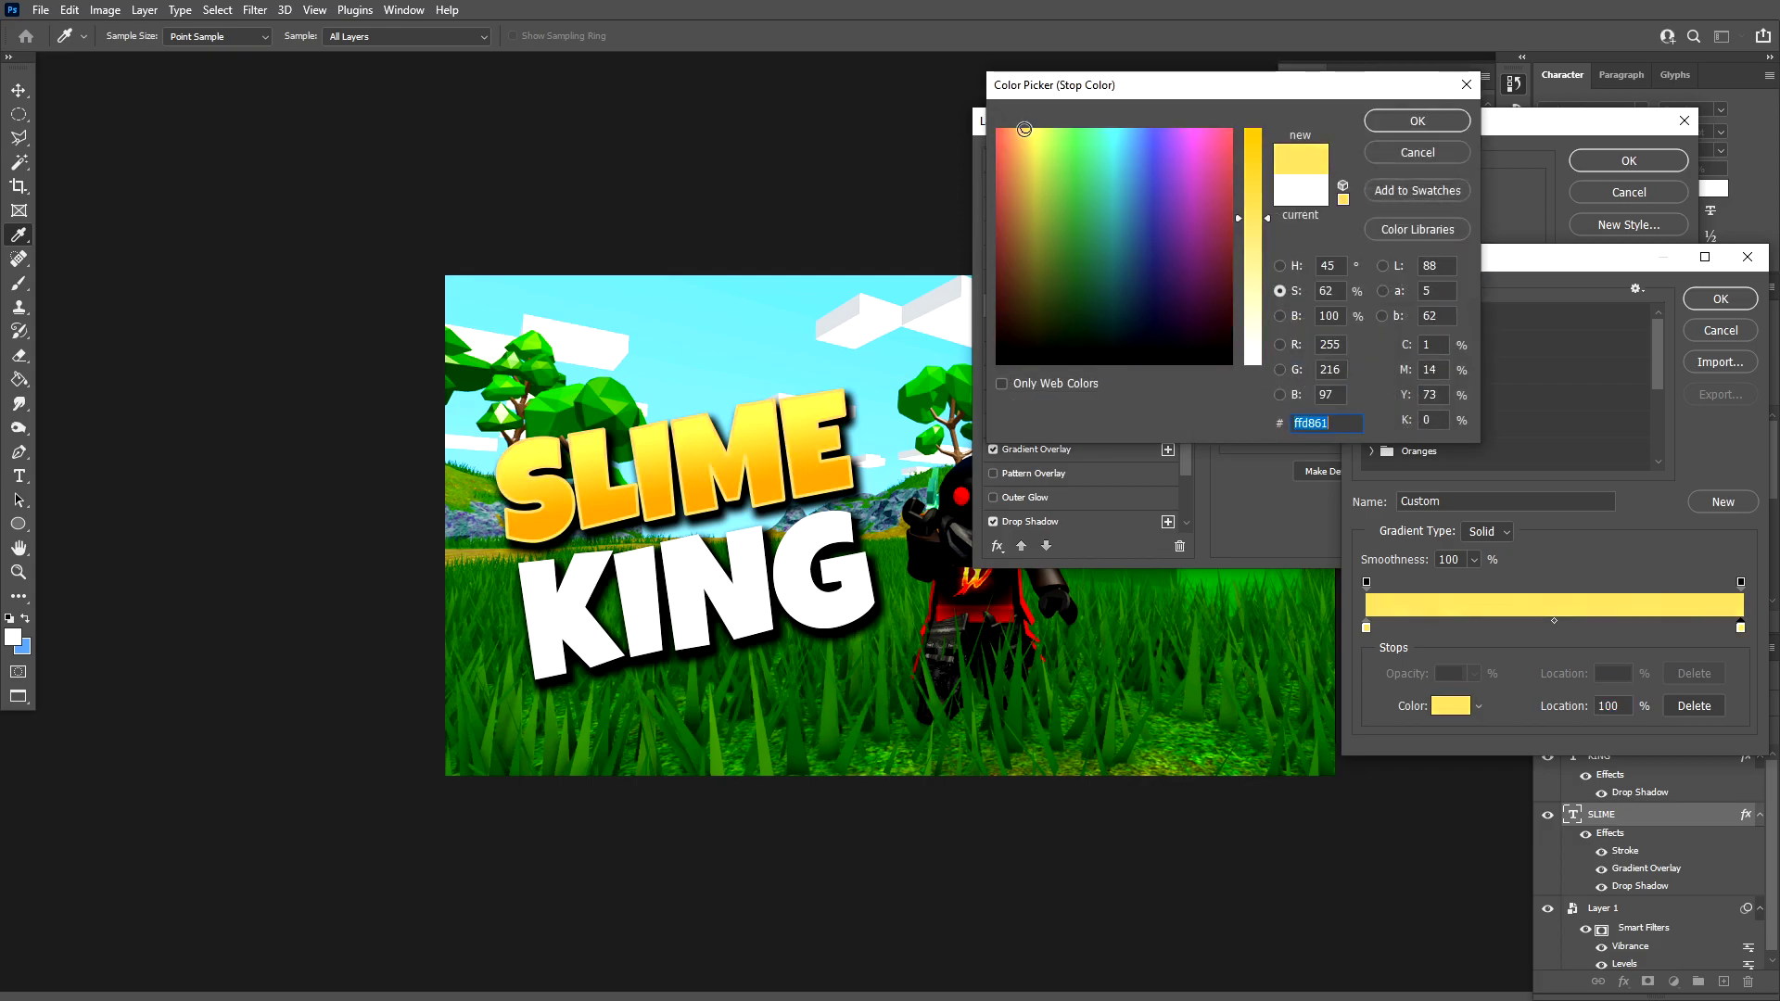
left_click(1259, 142)
left_click(1020, 149)
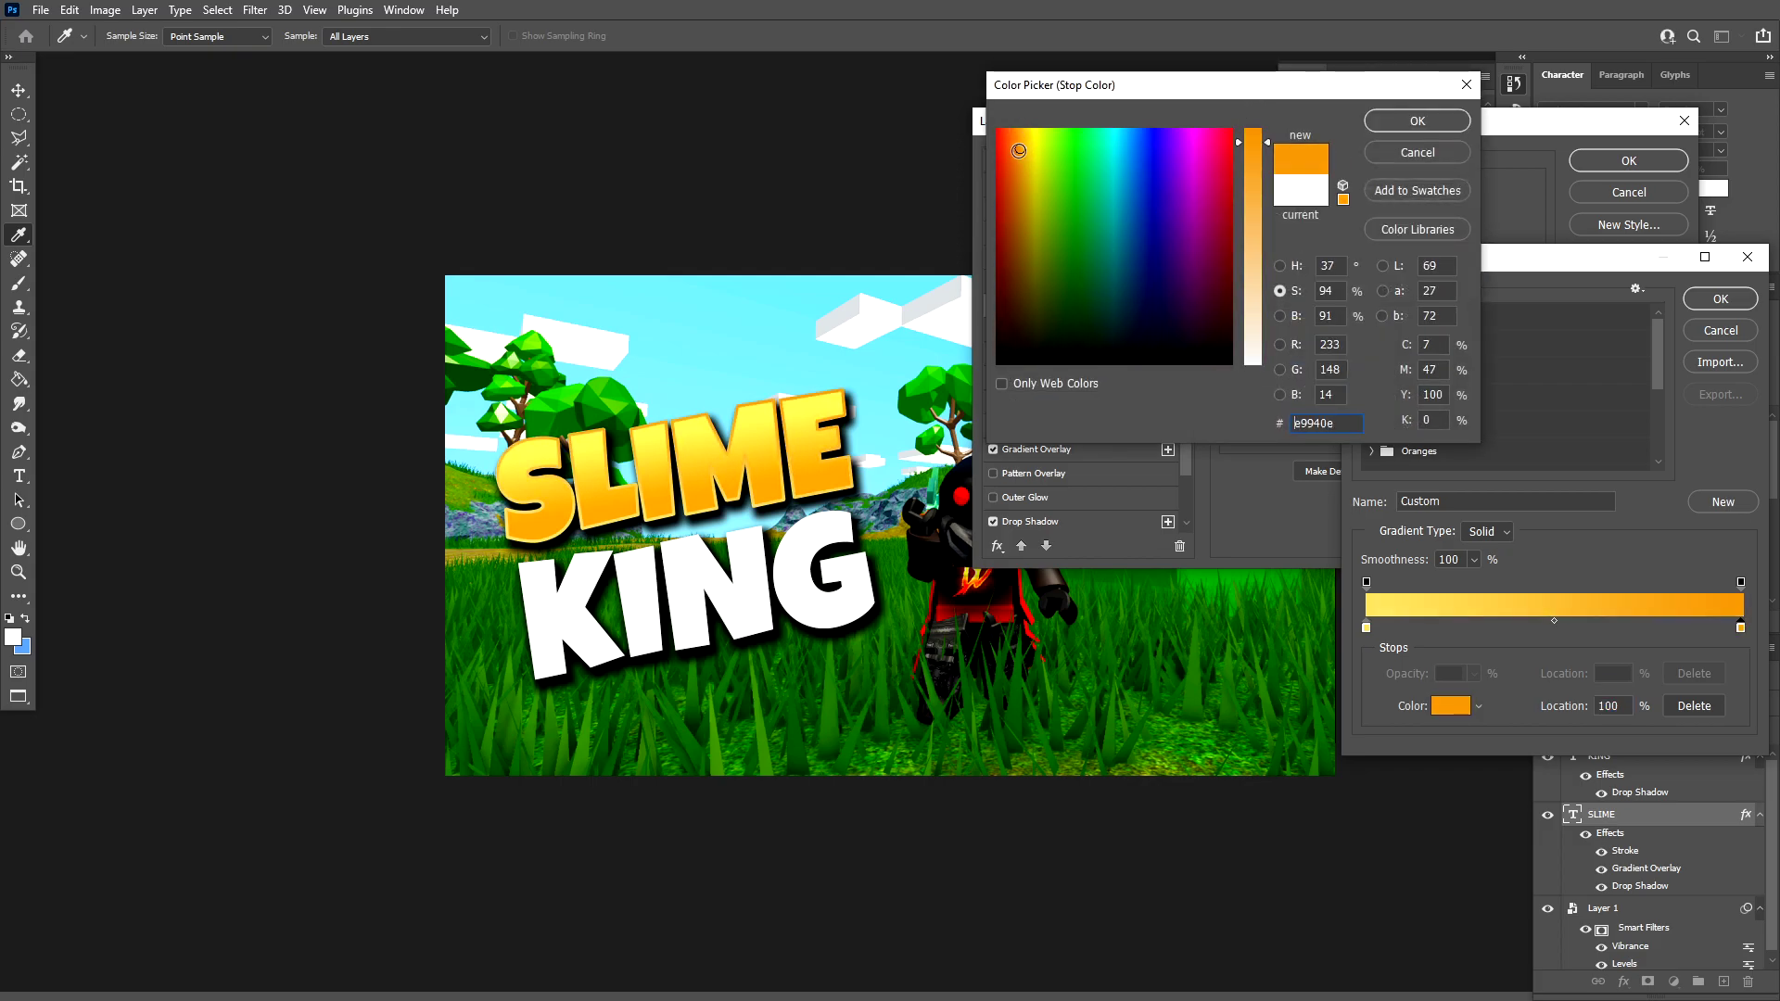
left_click(1018, 150)
left_click(1017, 154)
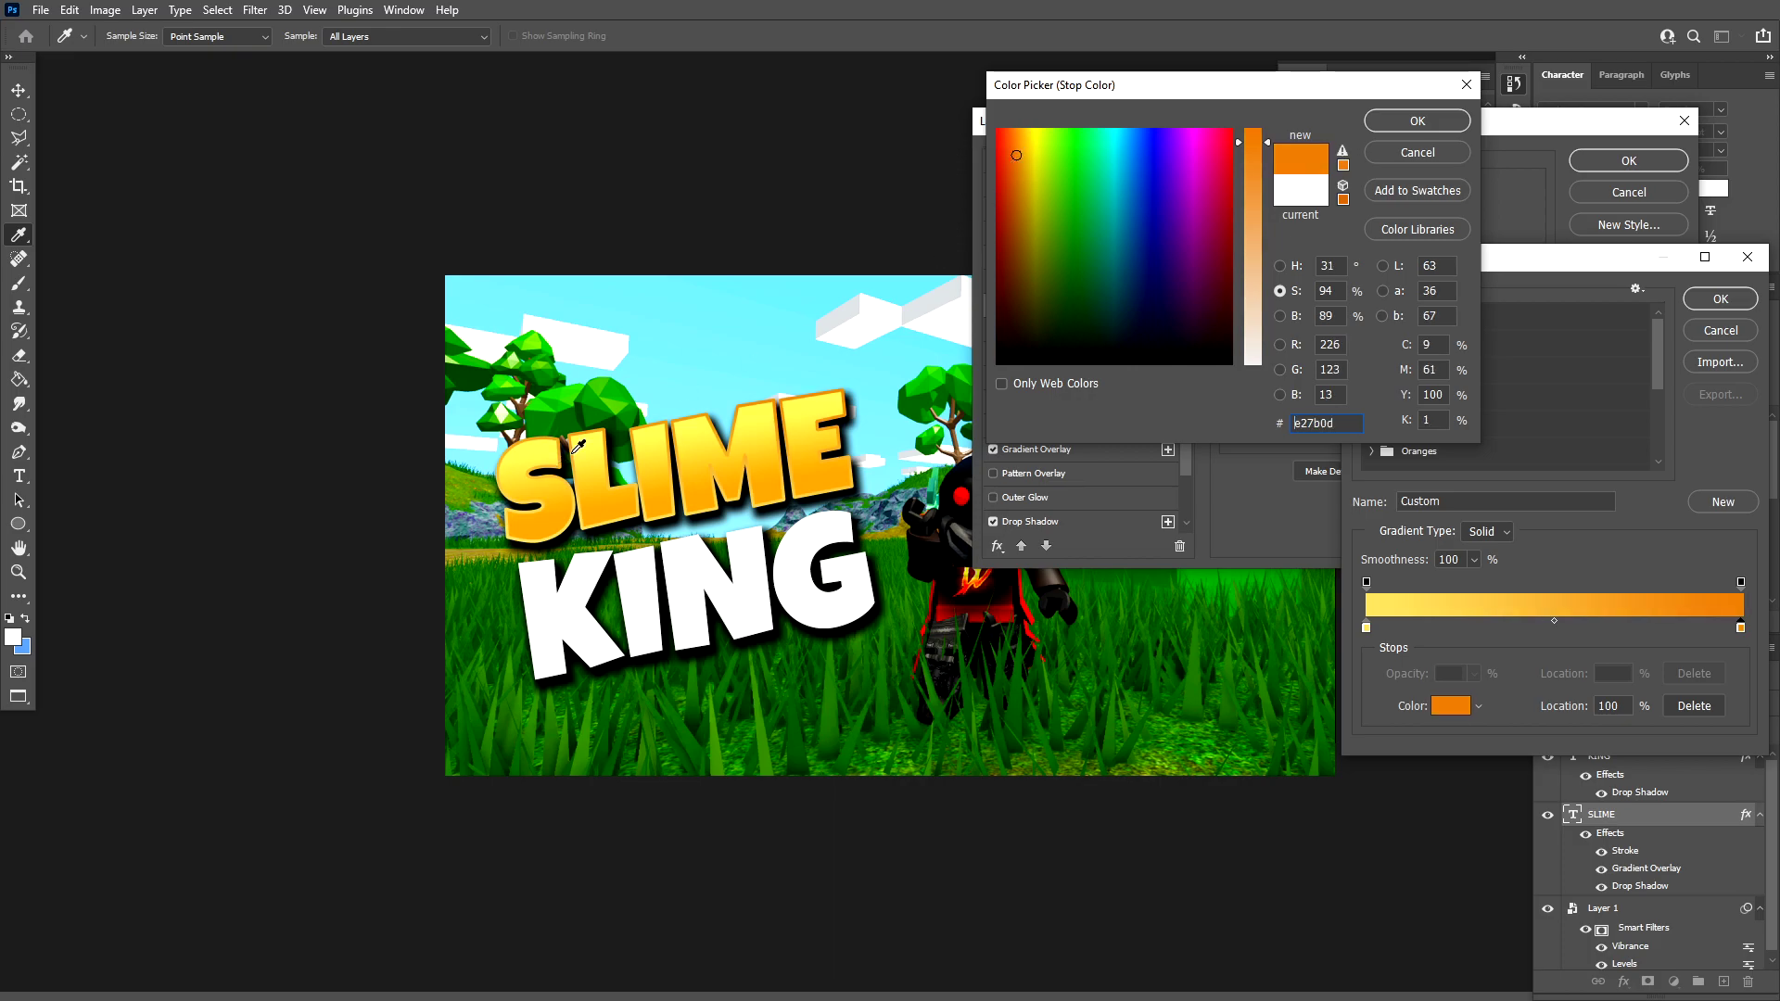
key("Return")
left_click(1721, 298)
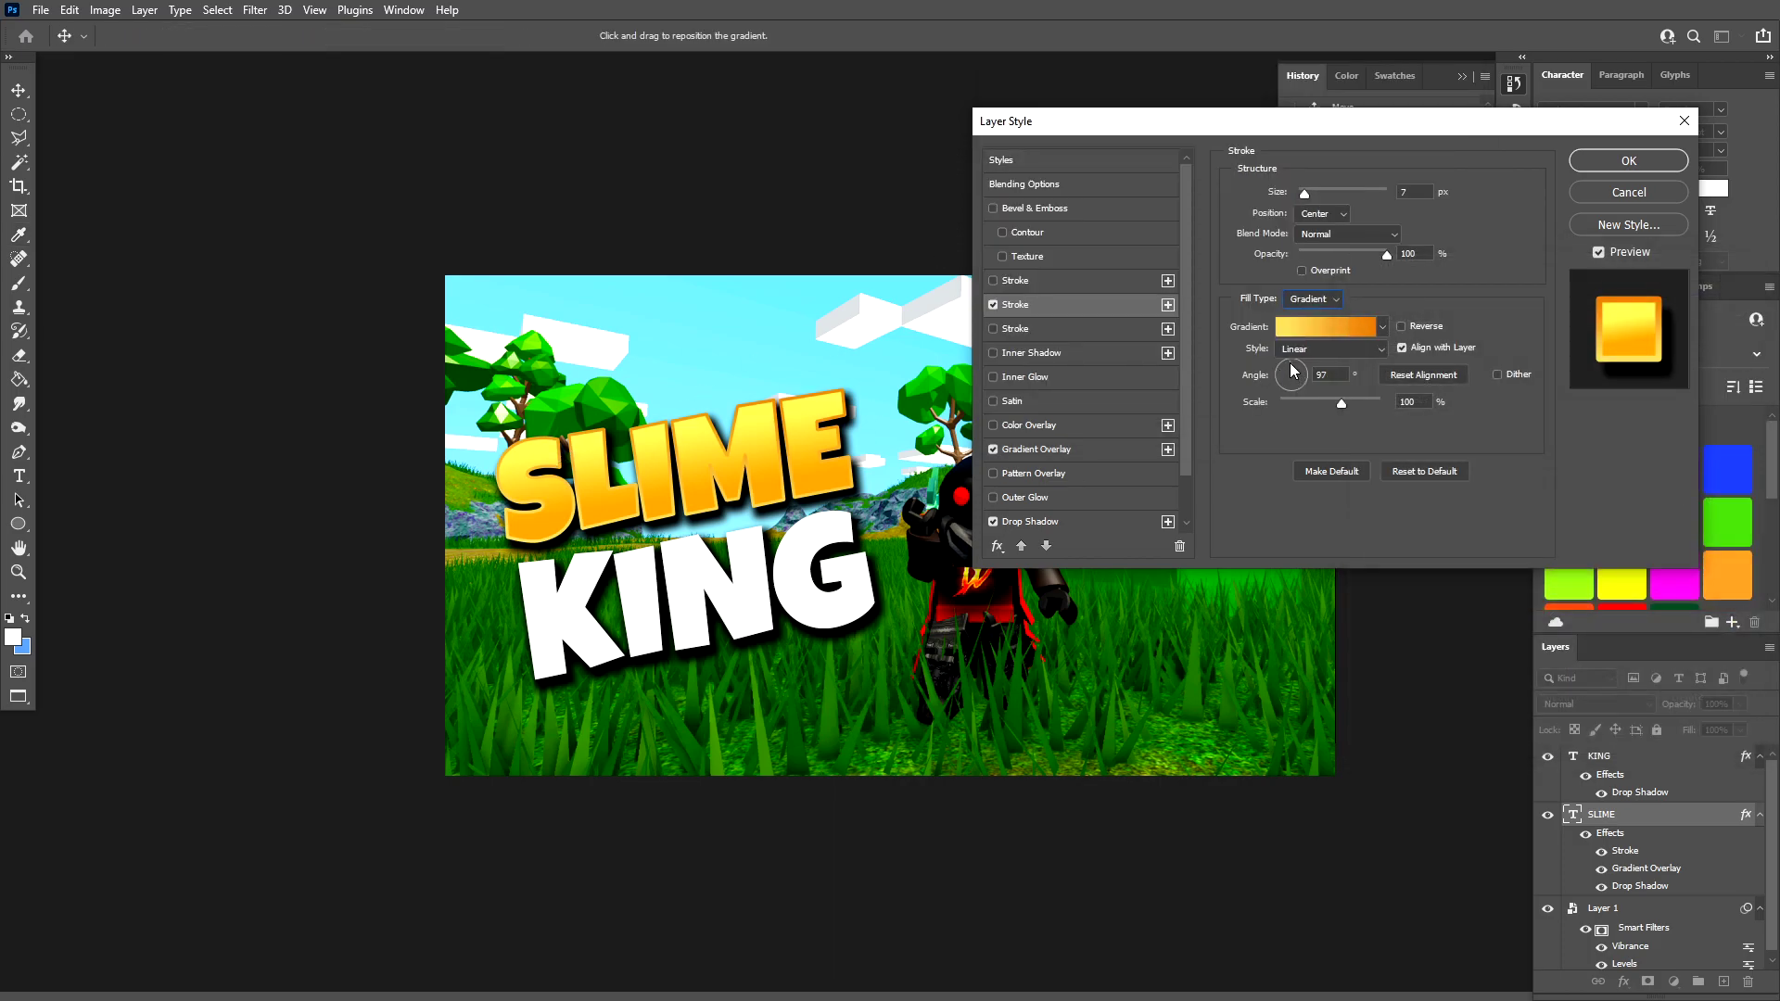
- Set the SLIME stroke gradient's angle to 111° and apply the layer style
scroll(1341, 377, "up", 14)
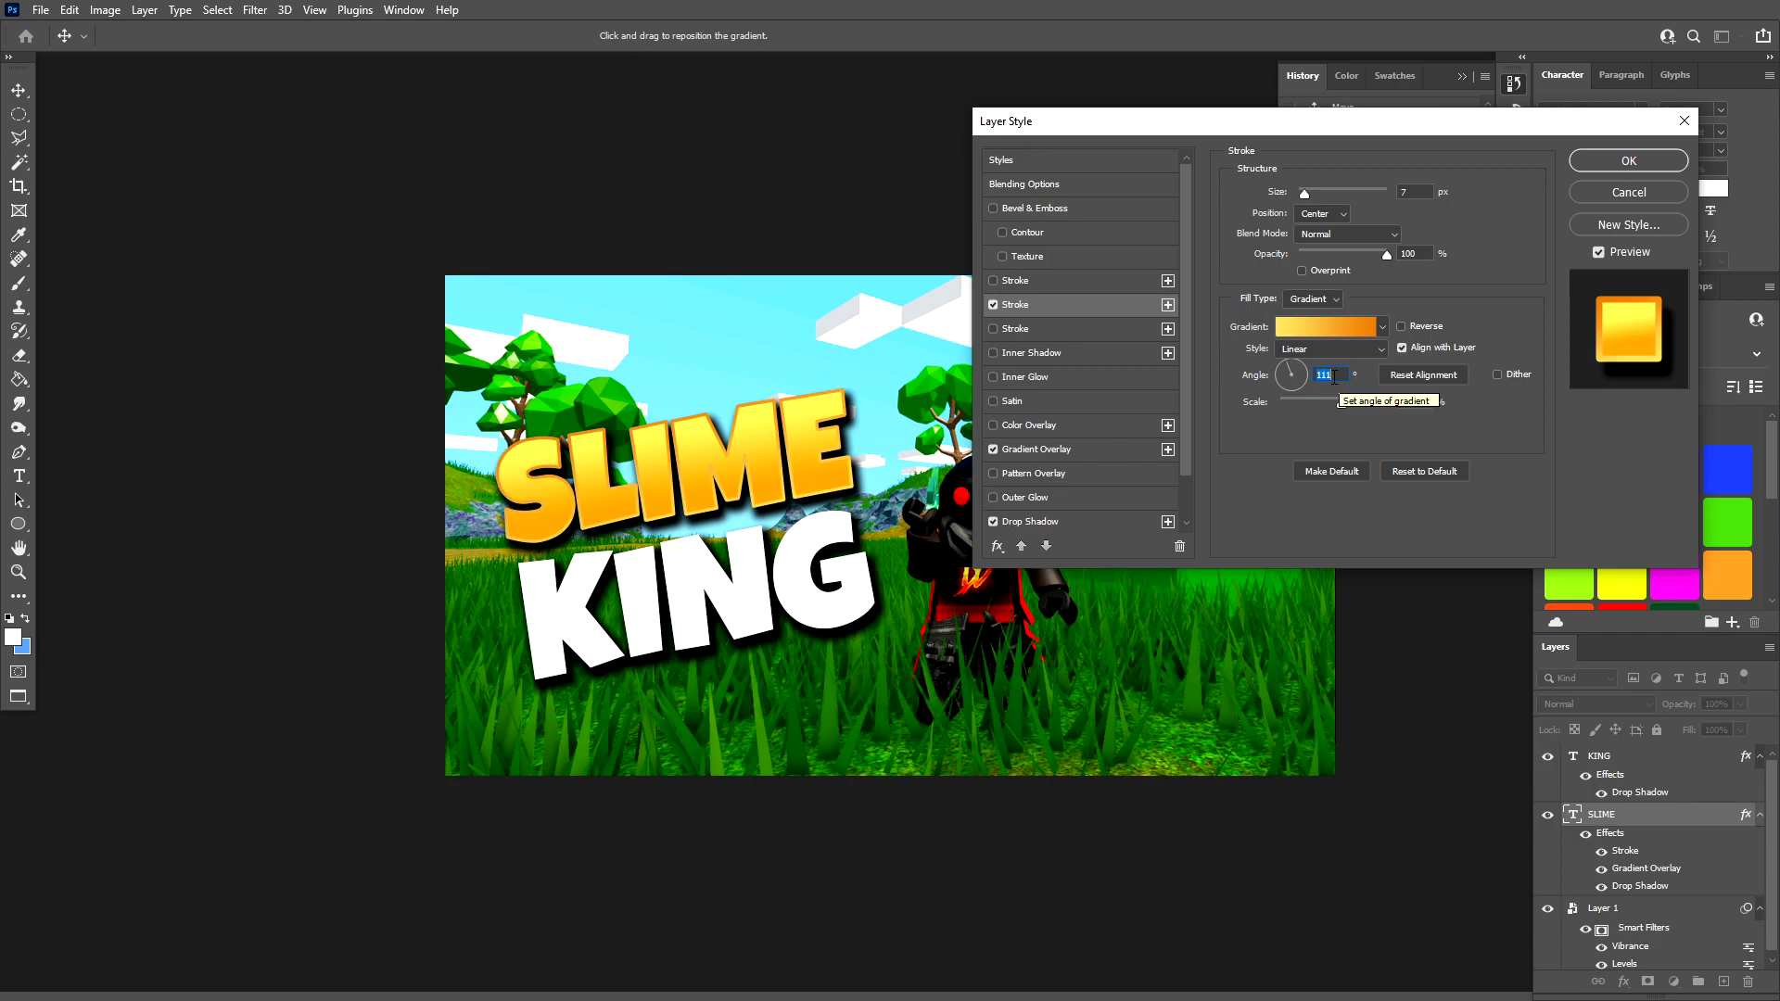
left_click(1629, 161)
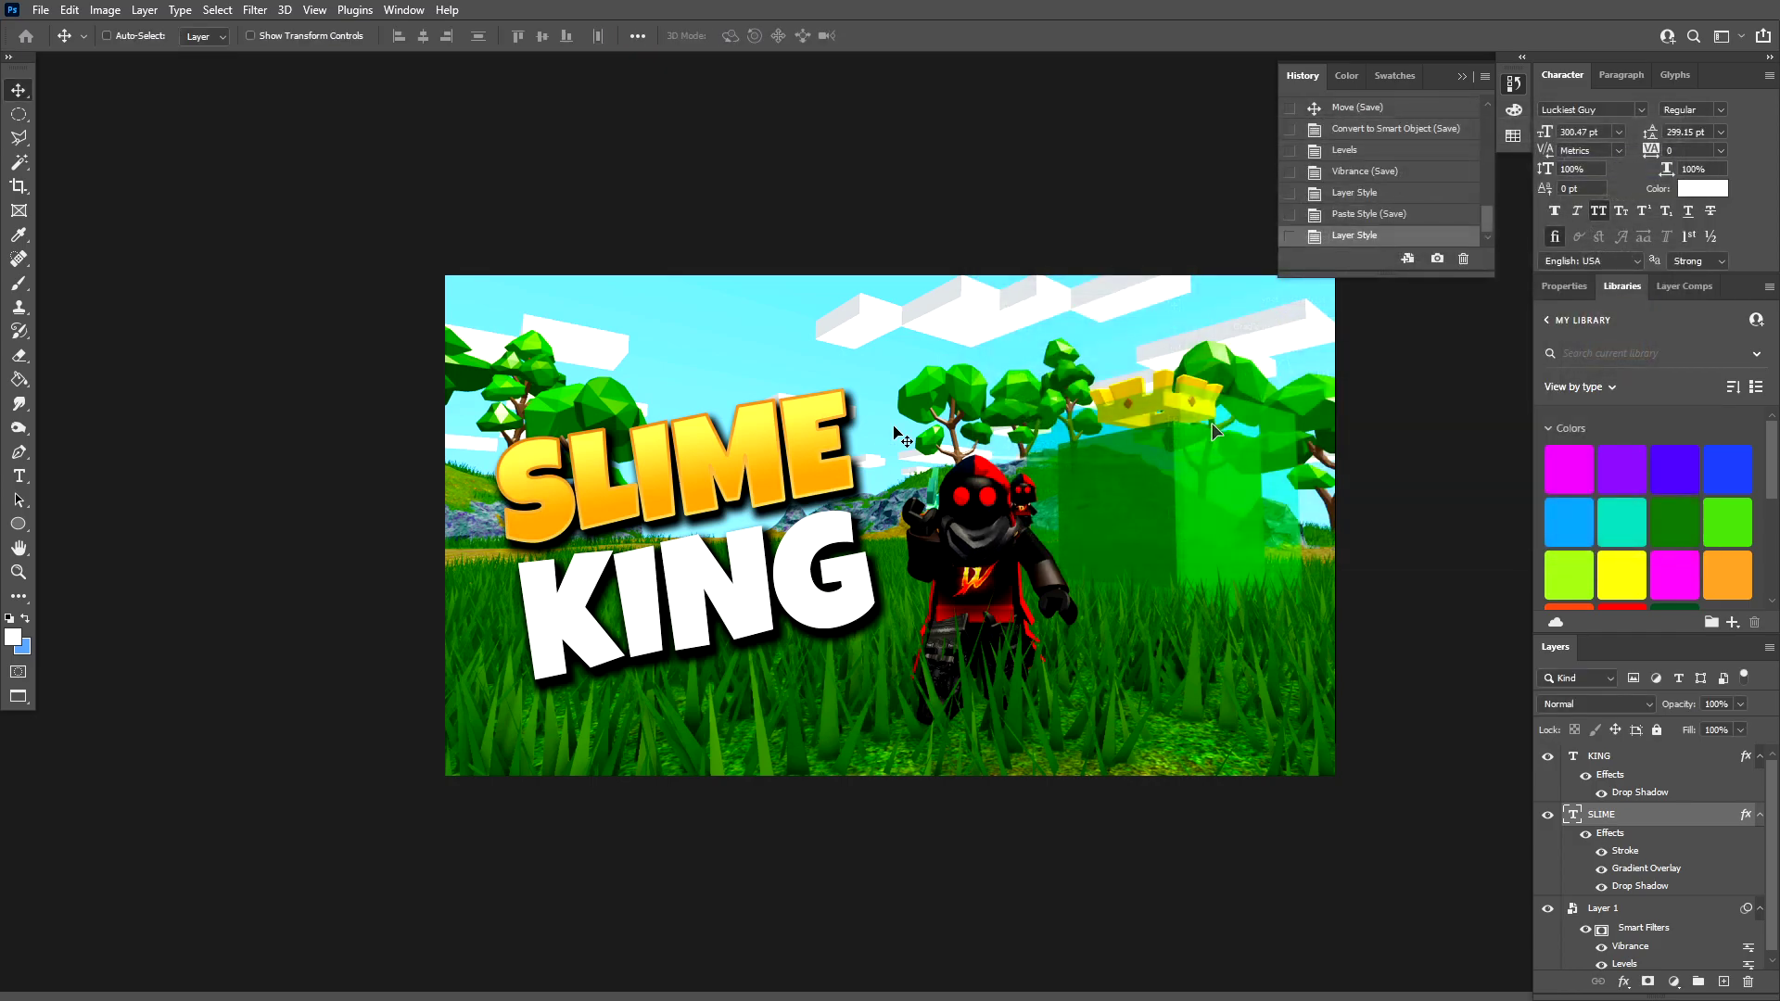
- Copy the SLIME layer's style and paste it onto the KING text layer
right_click(1657, 831)
left_click(1618, 744)
right_click(799, 606)
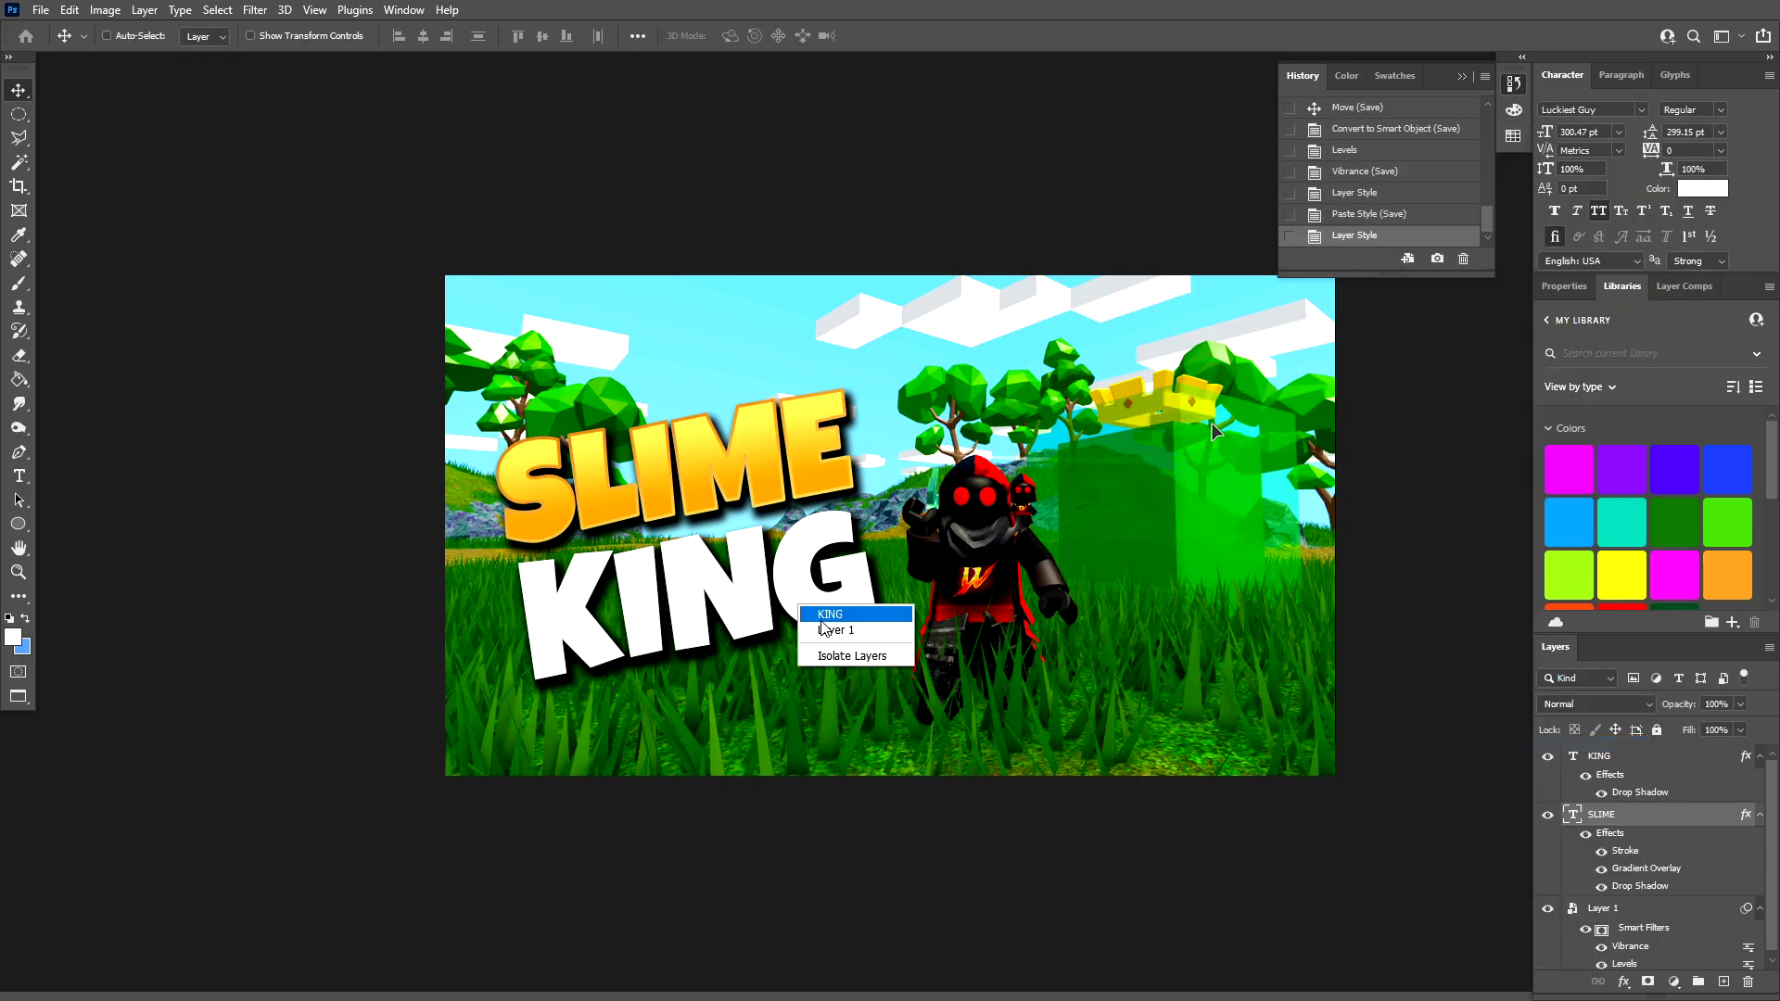
left_click(830, 614)
right_click(1636, 758)
left_click(1483, 759)
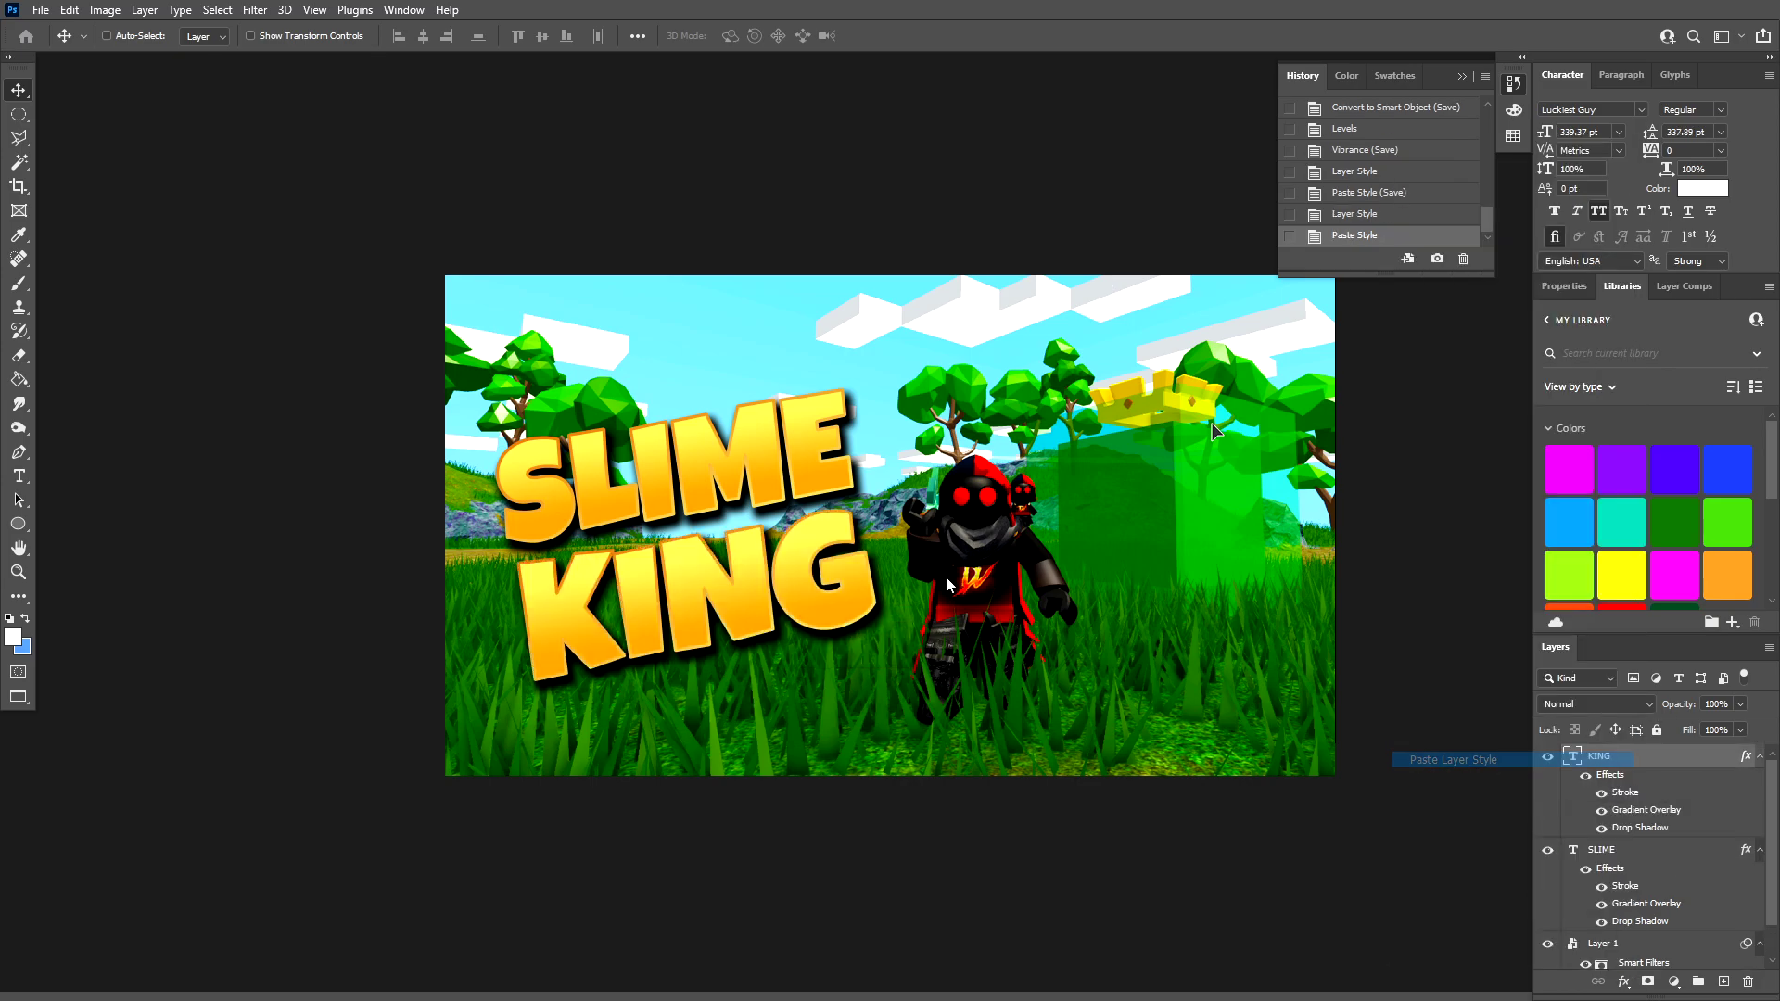
- Examine the gold SLIME KING title at a very small thumbnail size and at closer zoom
key("x")
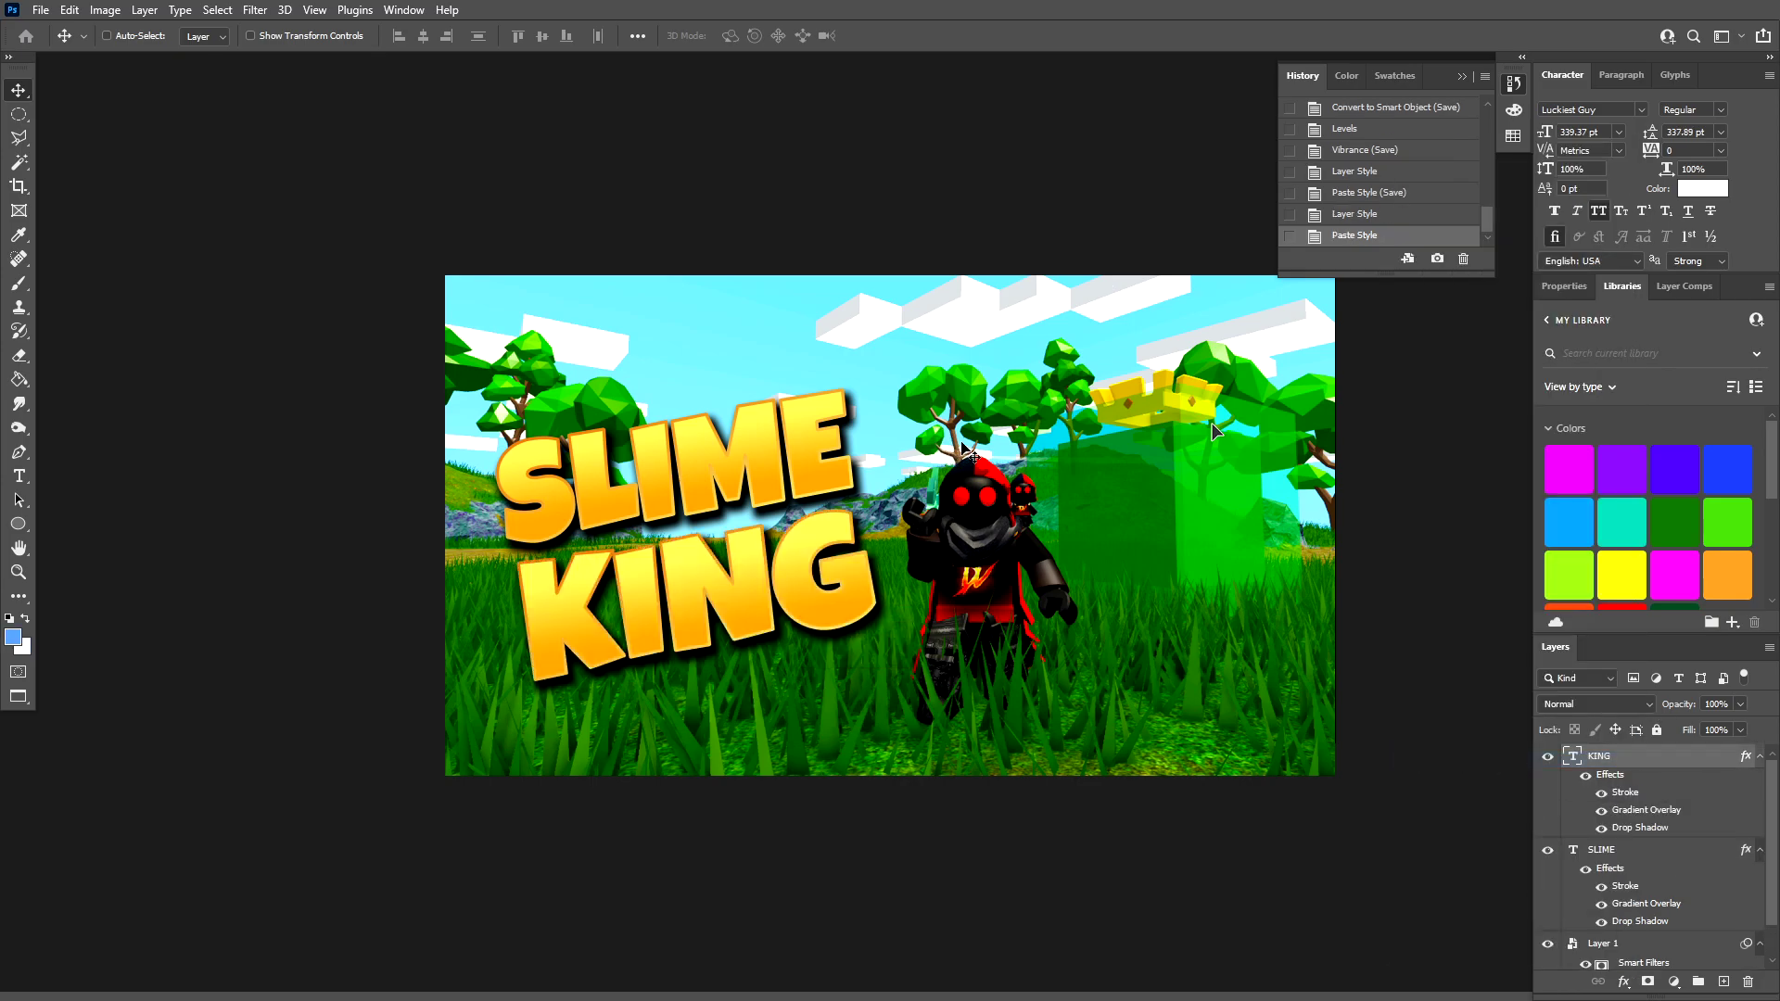
key("z")
scroll(974, 445, "down", 5)
left_click(988, 449, "alt")
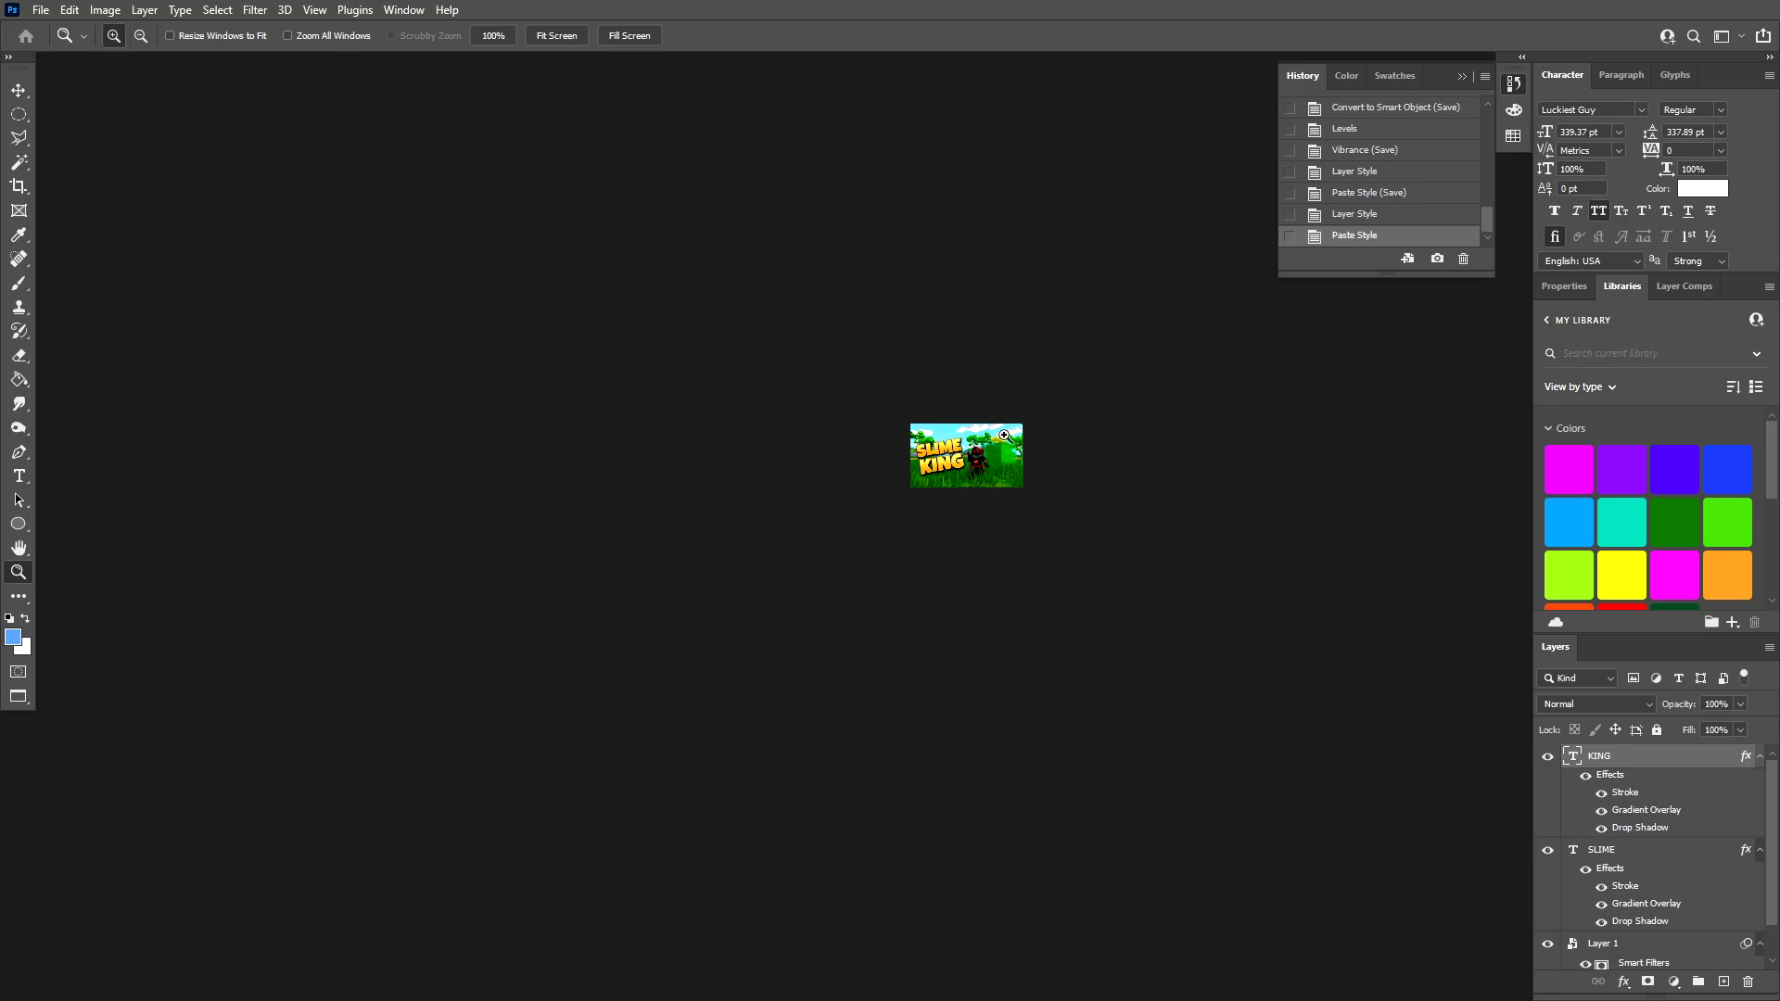
left_click(1009, 458)
left_click(1009, 458)
left_click(1010, 457)
left_click(1013, 457)
left_click(851, 446)
left_click_drag(769, 419, 816, 462)
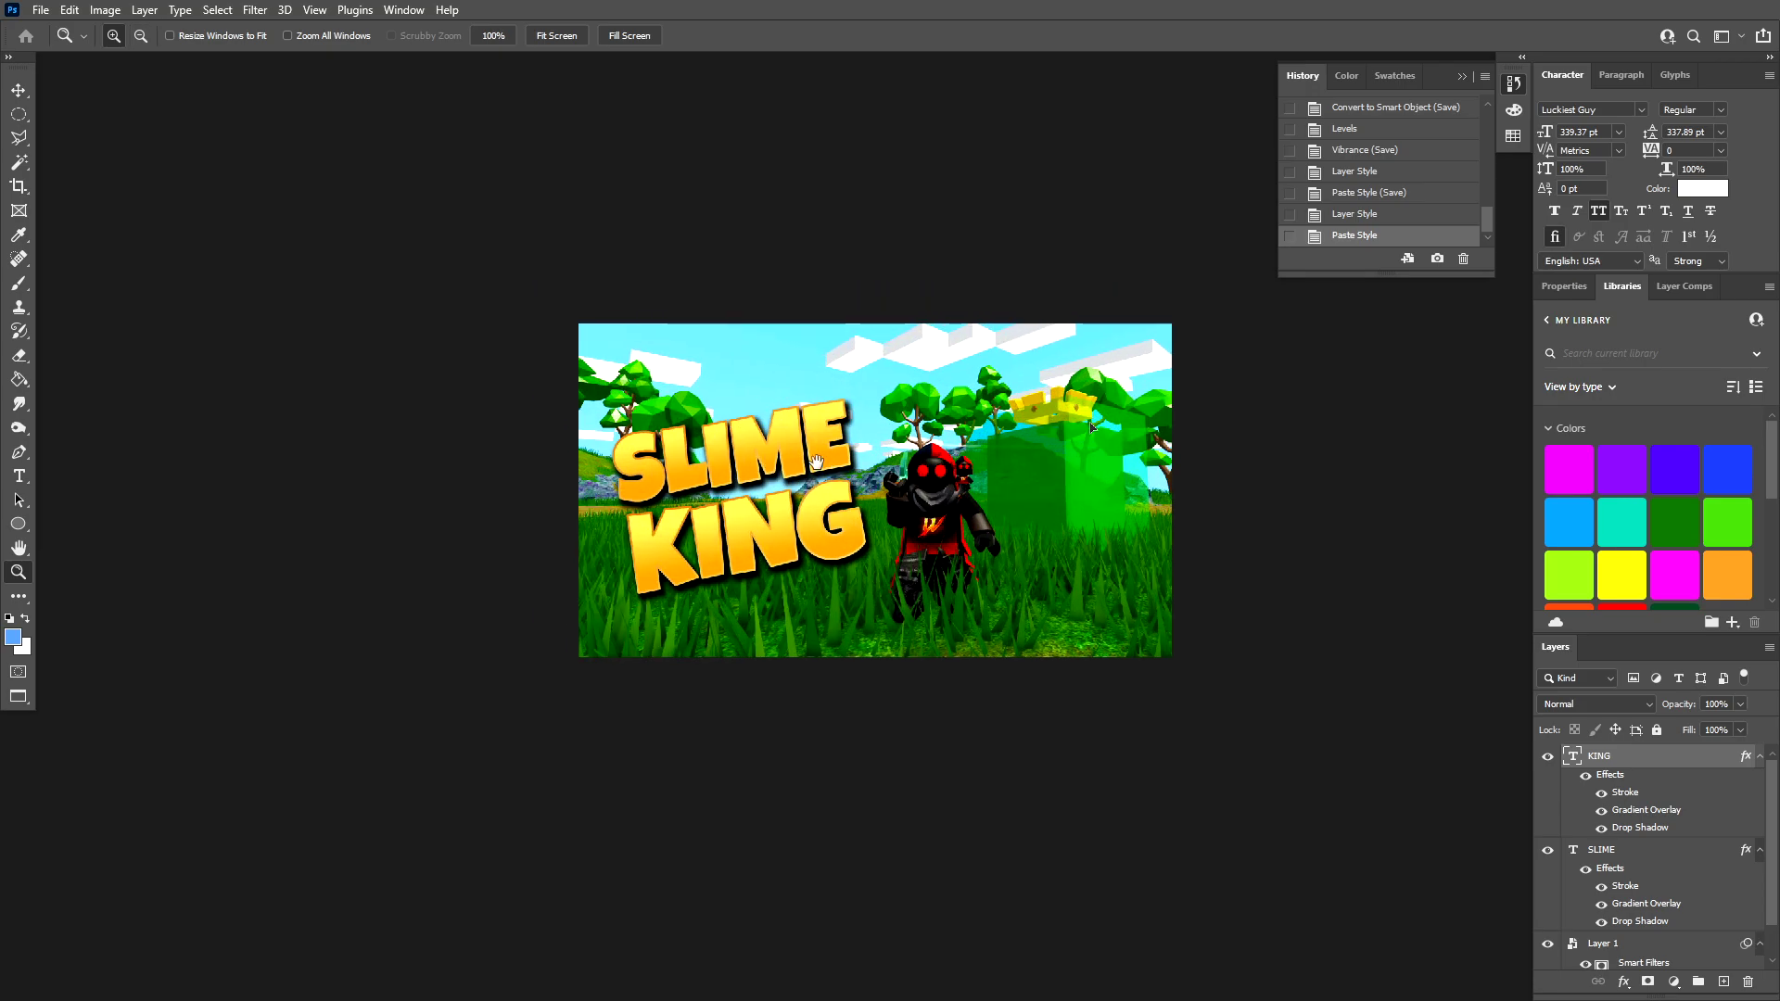
left_click(863, 439)
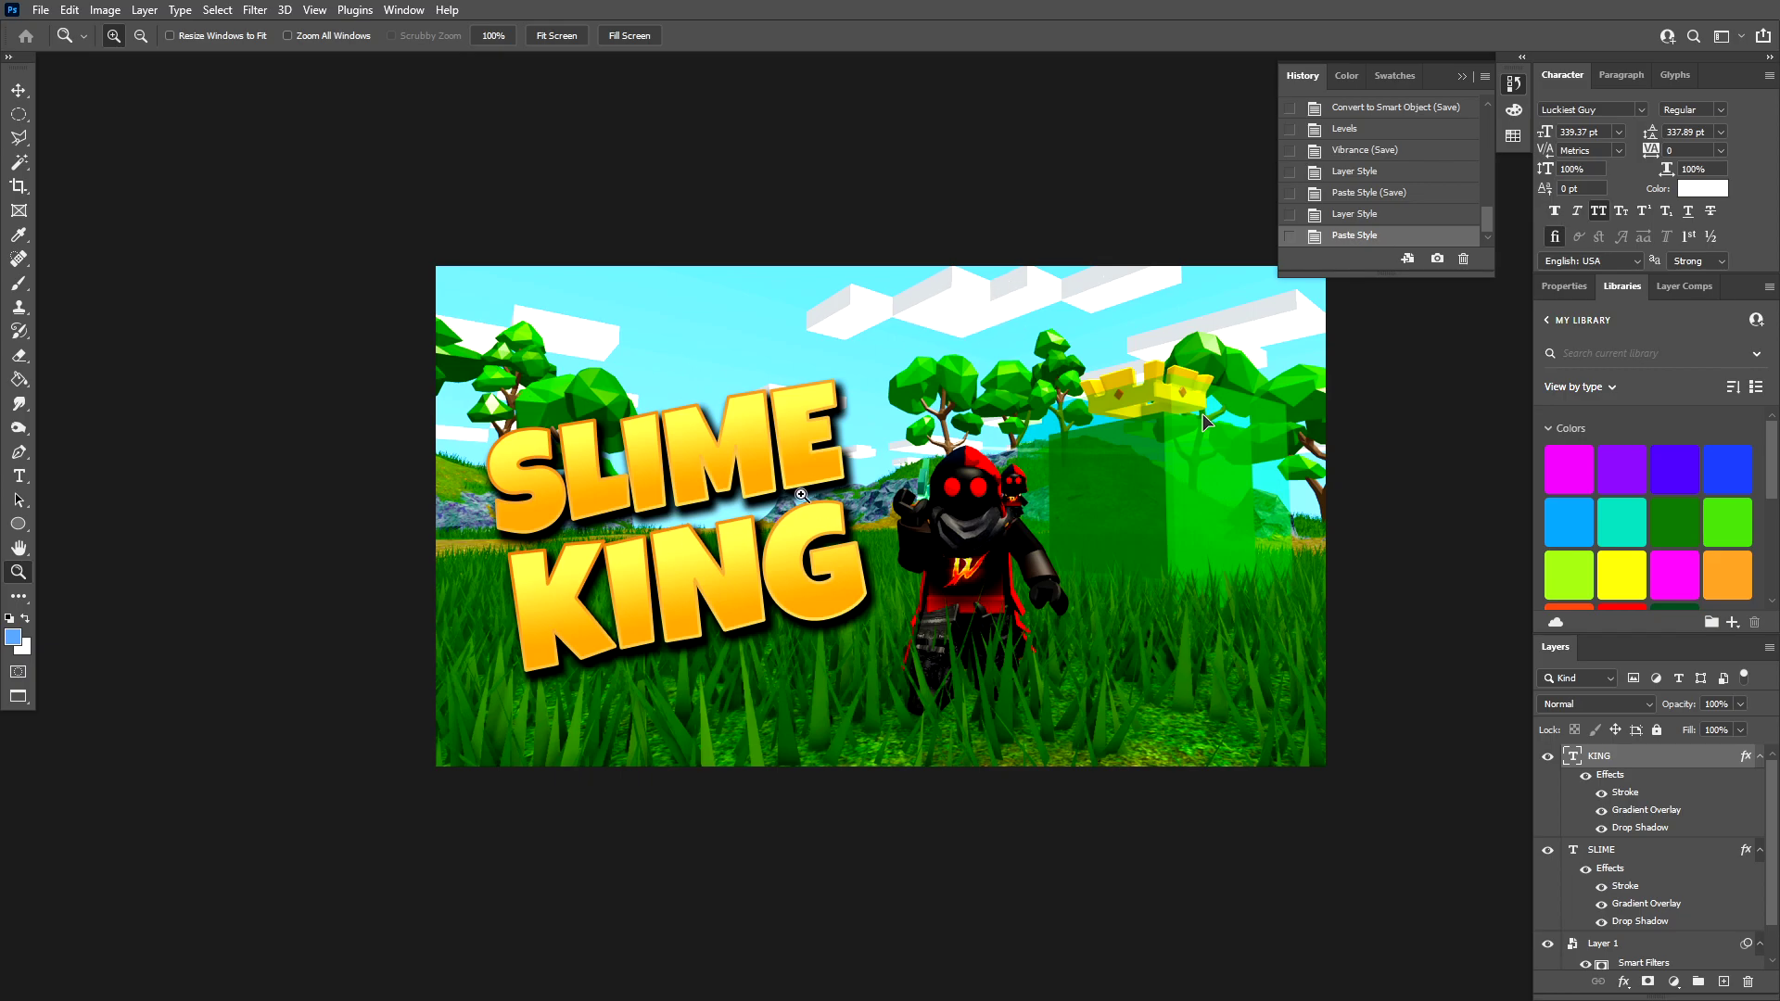
- Save the document and add a second Stroke effect to the SLIME text layer
key("v")
left_click(713, 468, "ctrl")
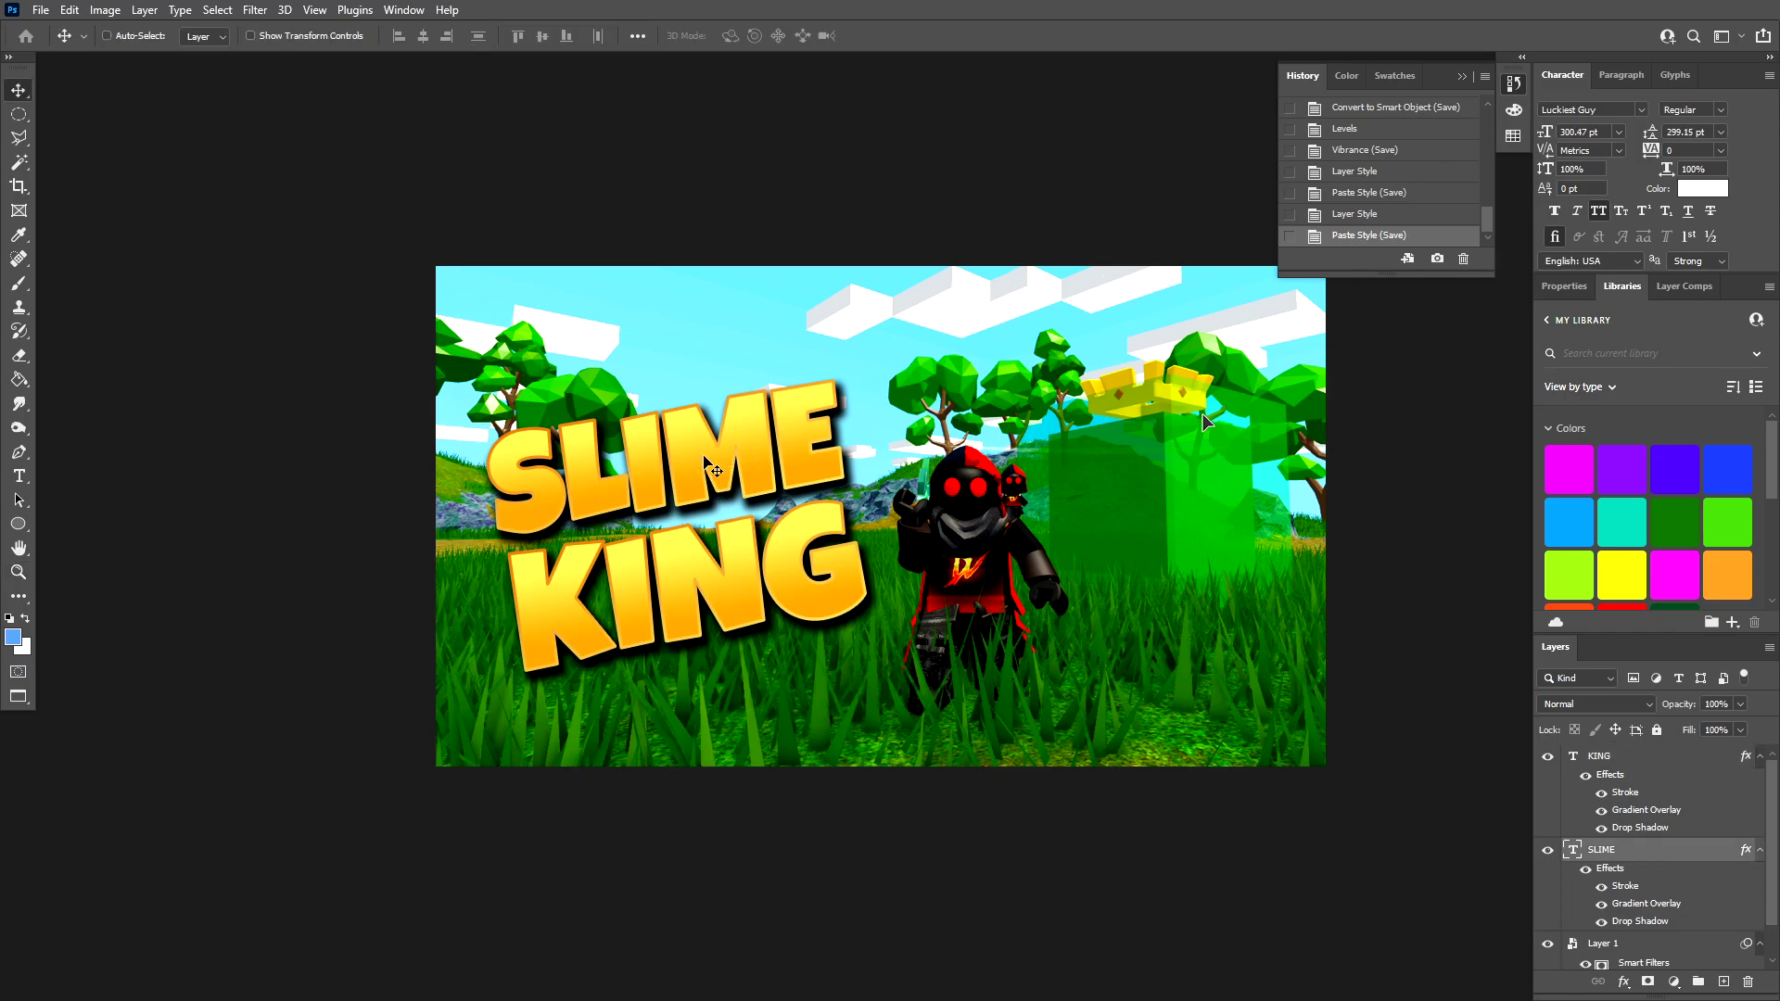
left_click(143, 11)
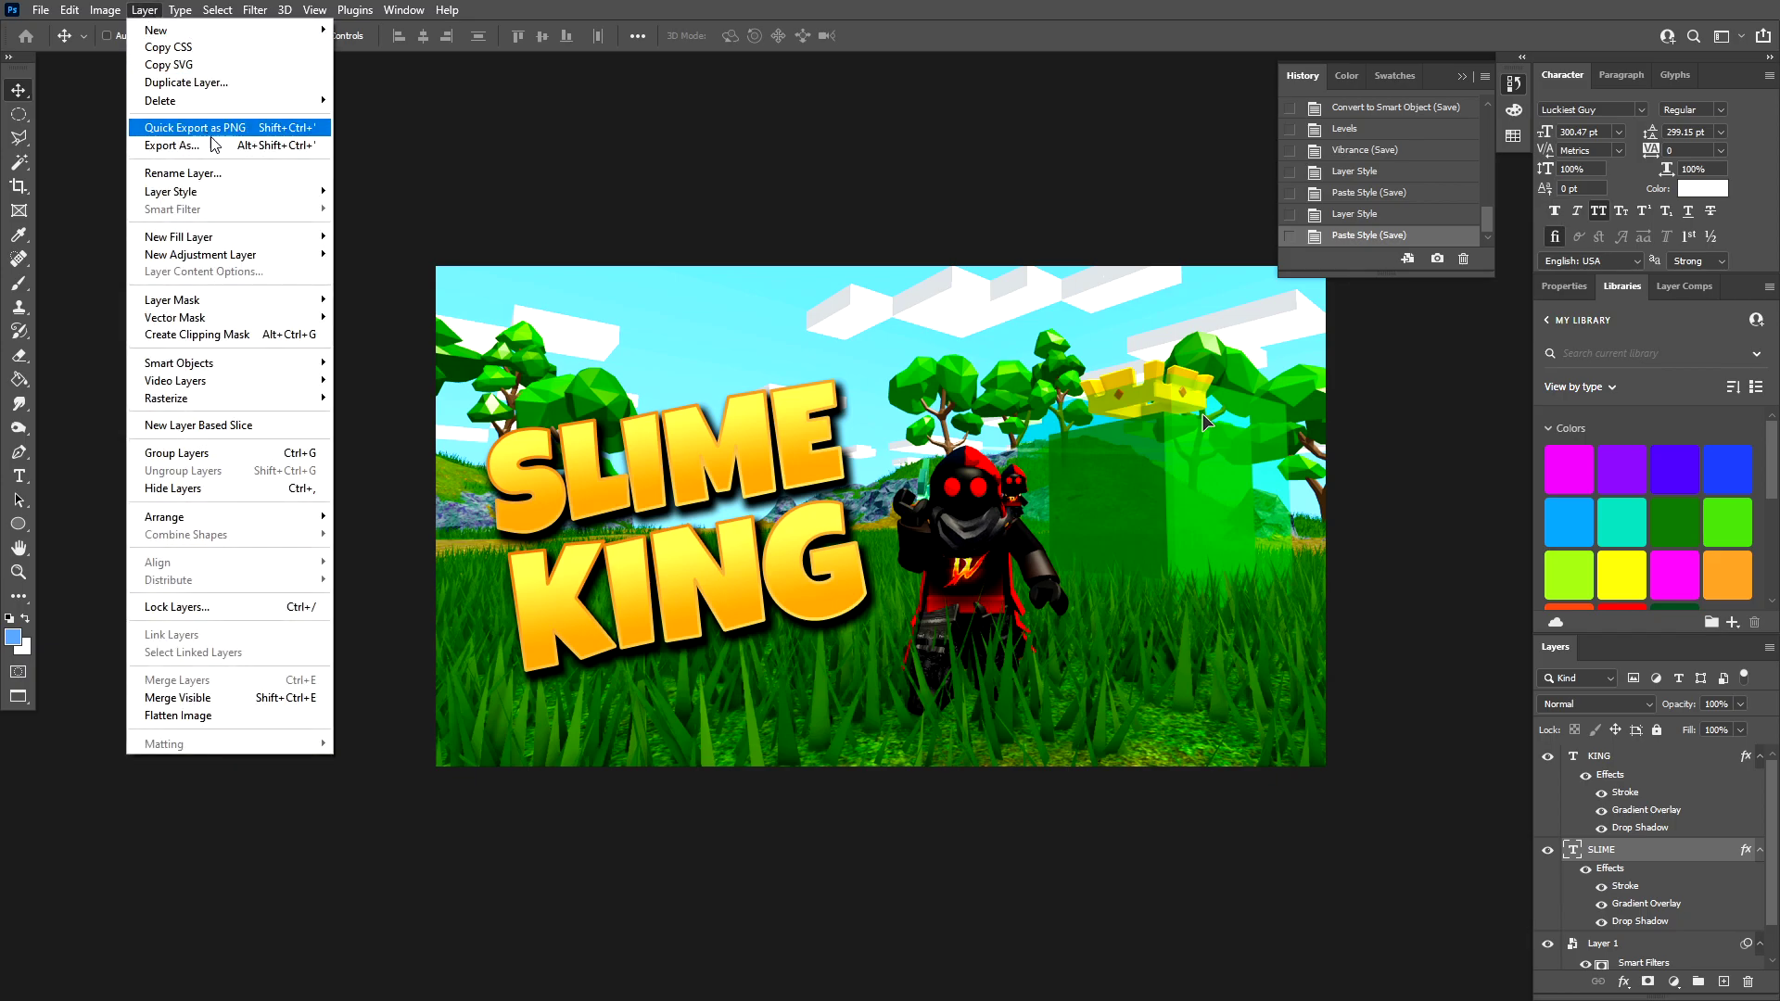
mouse_move(243, 195)
left_click(389, 235)
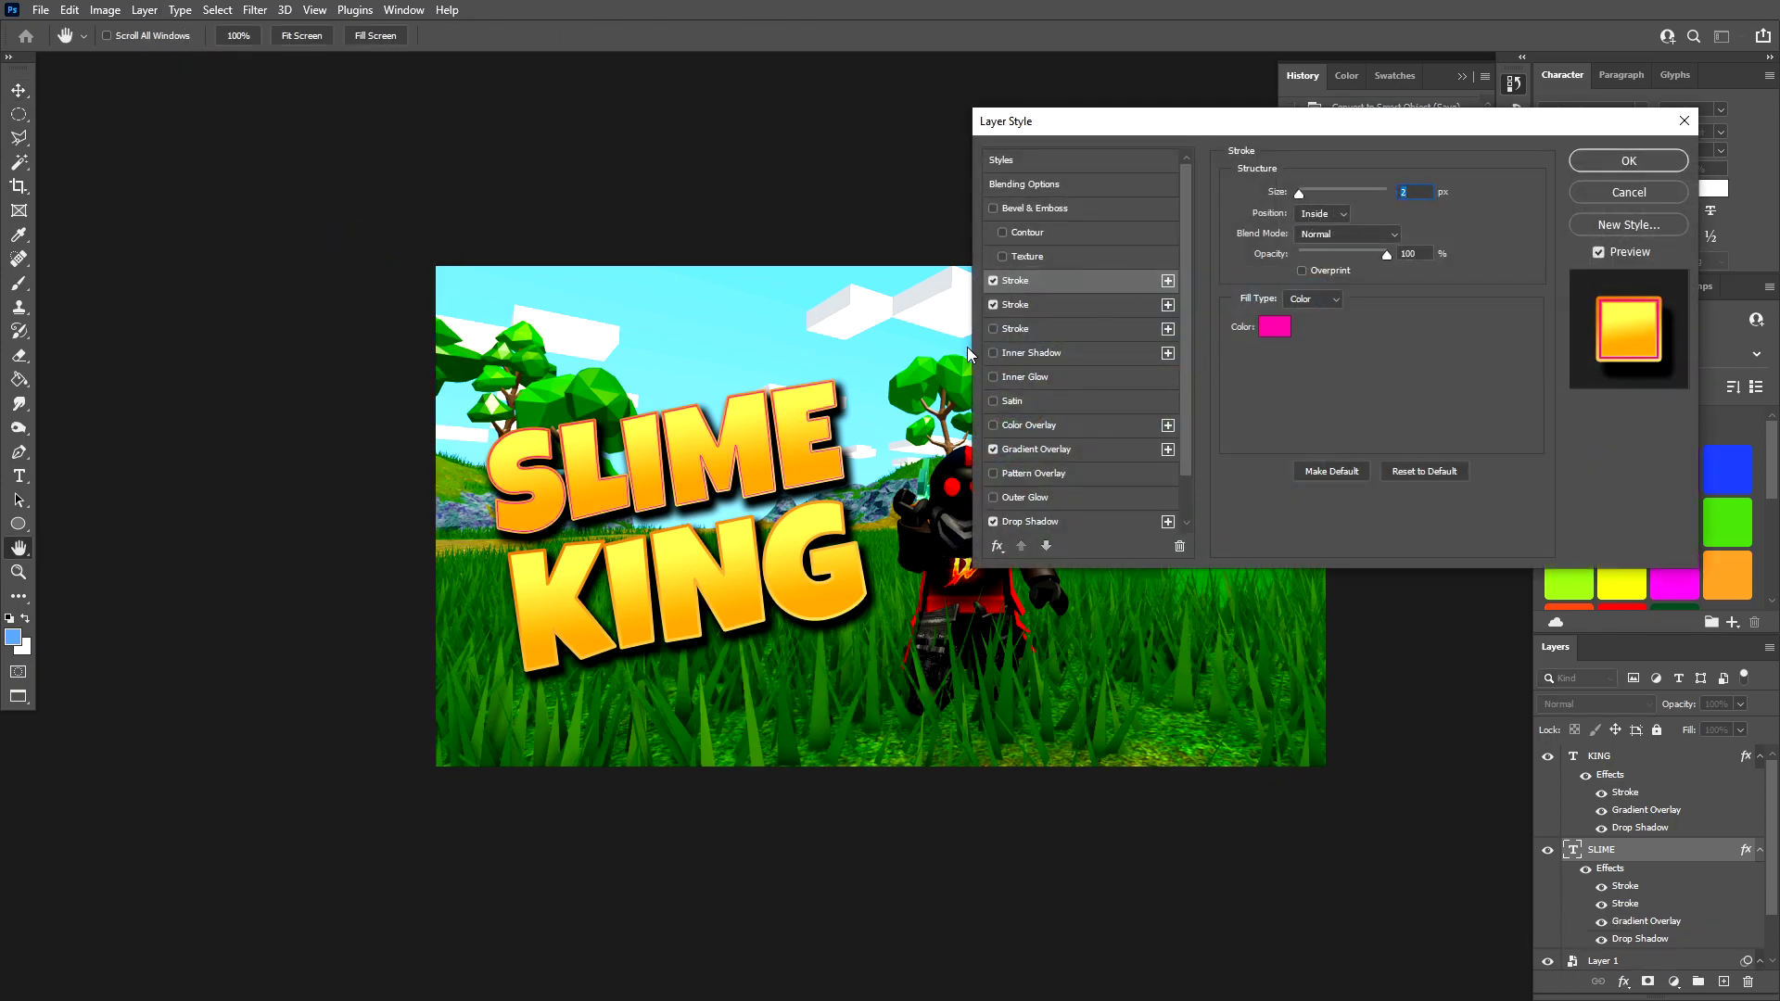
left_click(993, 280)
left_click(993, 280)
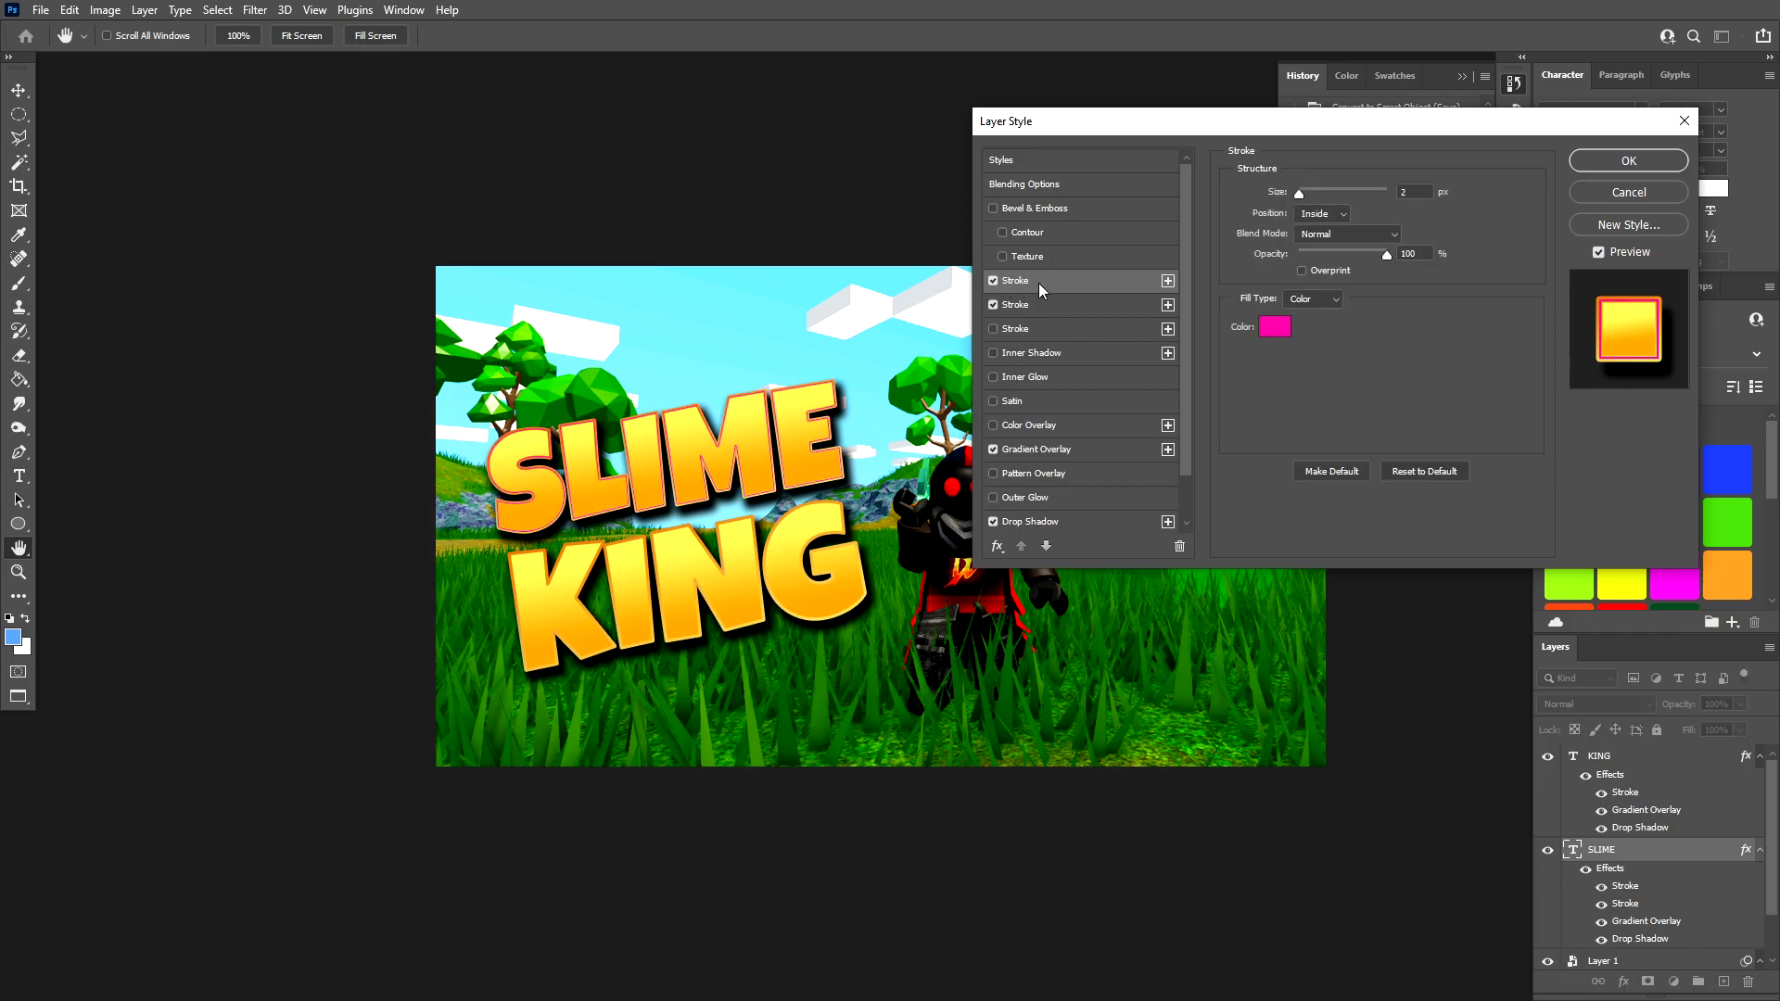
- Set the second SLIME stroke to Outside position, solid black #000000 and a size of 19 px
left_click(1323, 214)
left_click(1321, 231)
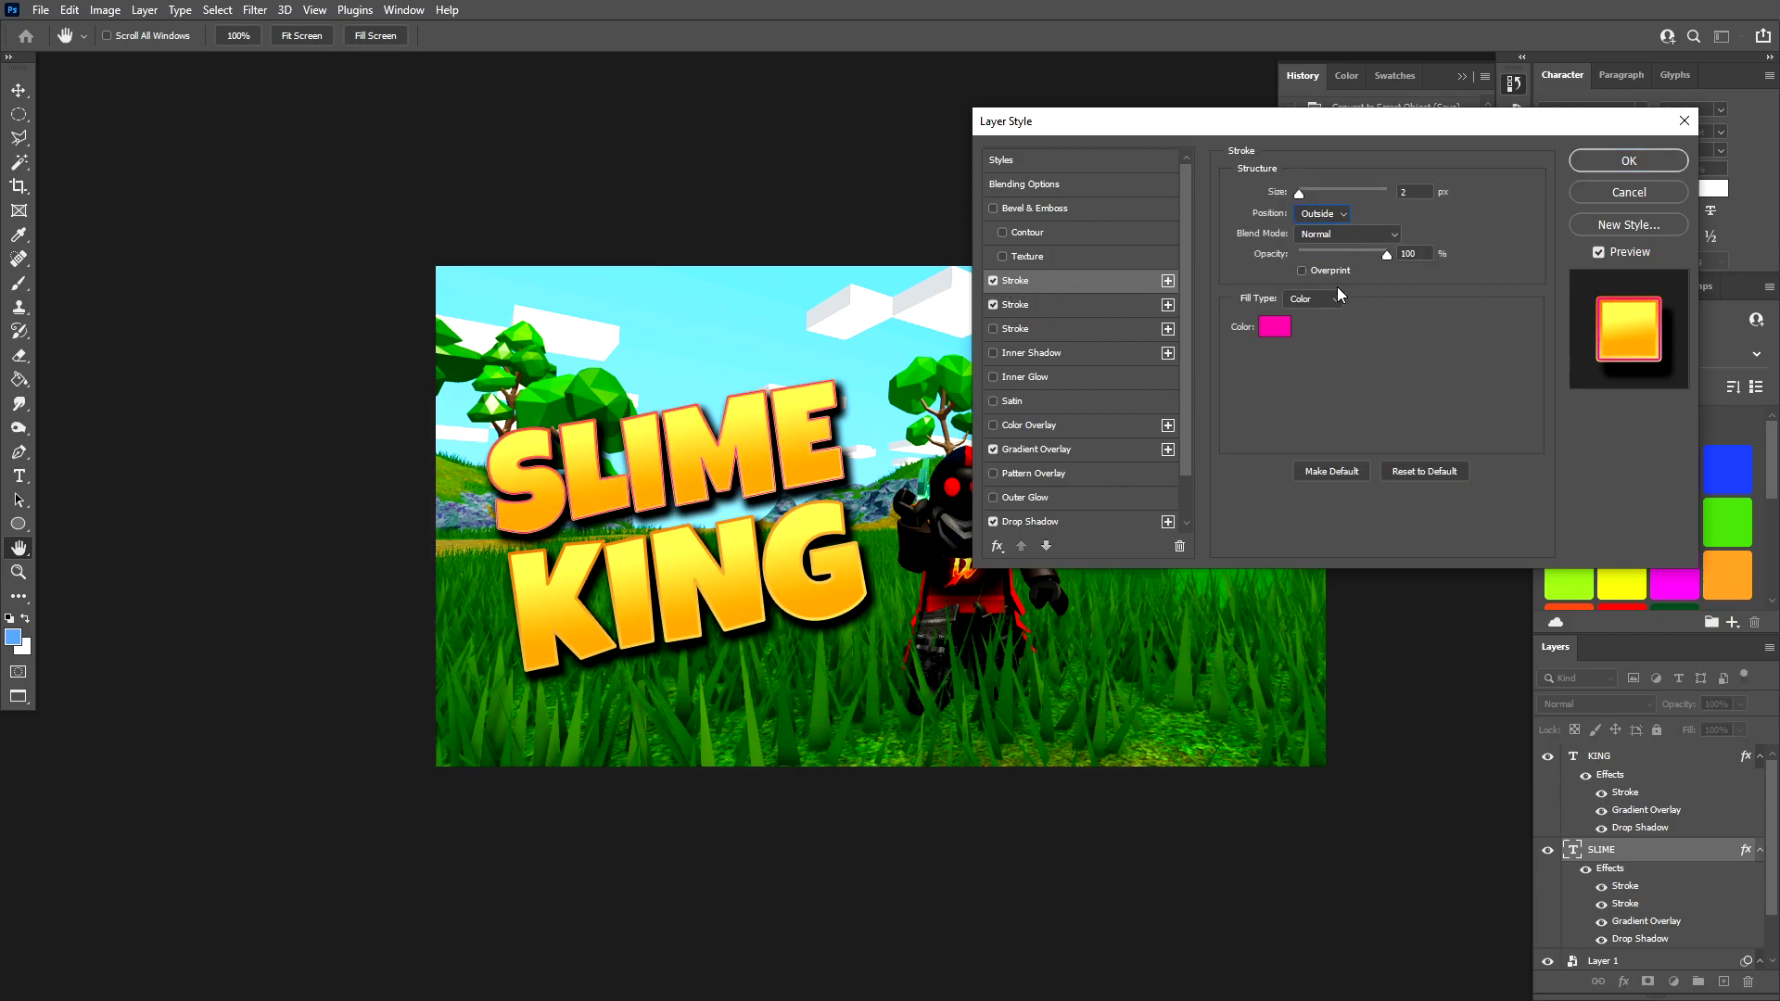
left_click(1276, 332)
left_click_drag(1220, 346, 1264, 436)
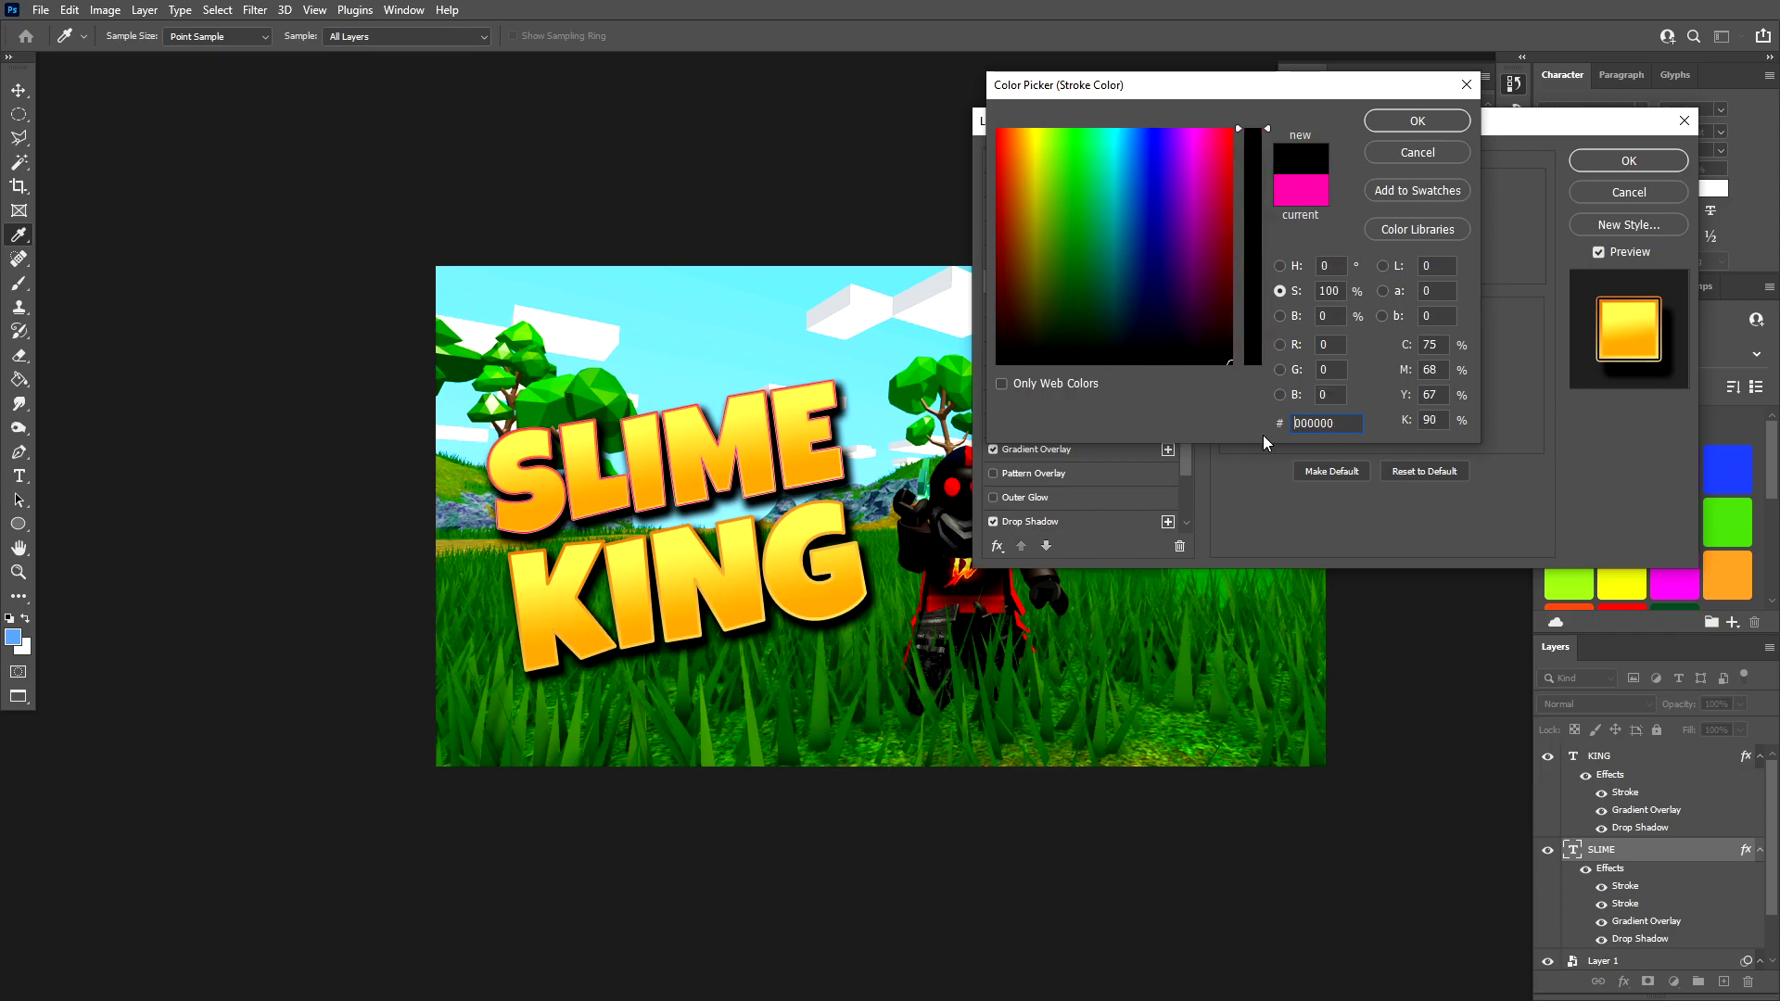
left_click(1415, 119)
scroll(1416, 190, "up", 9)
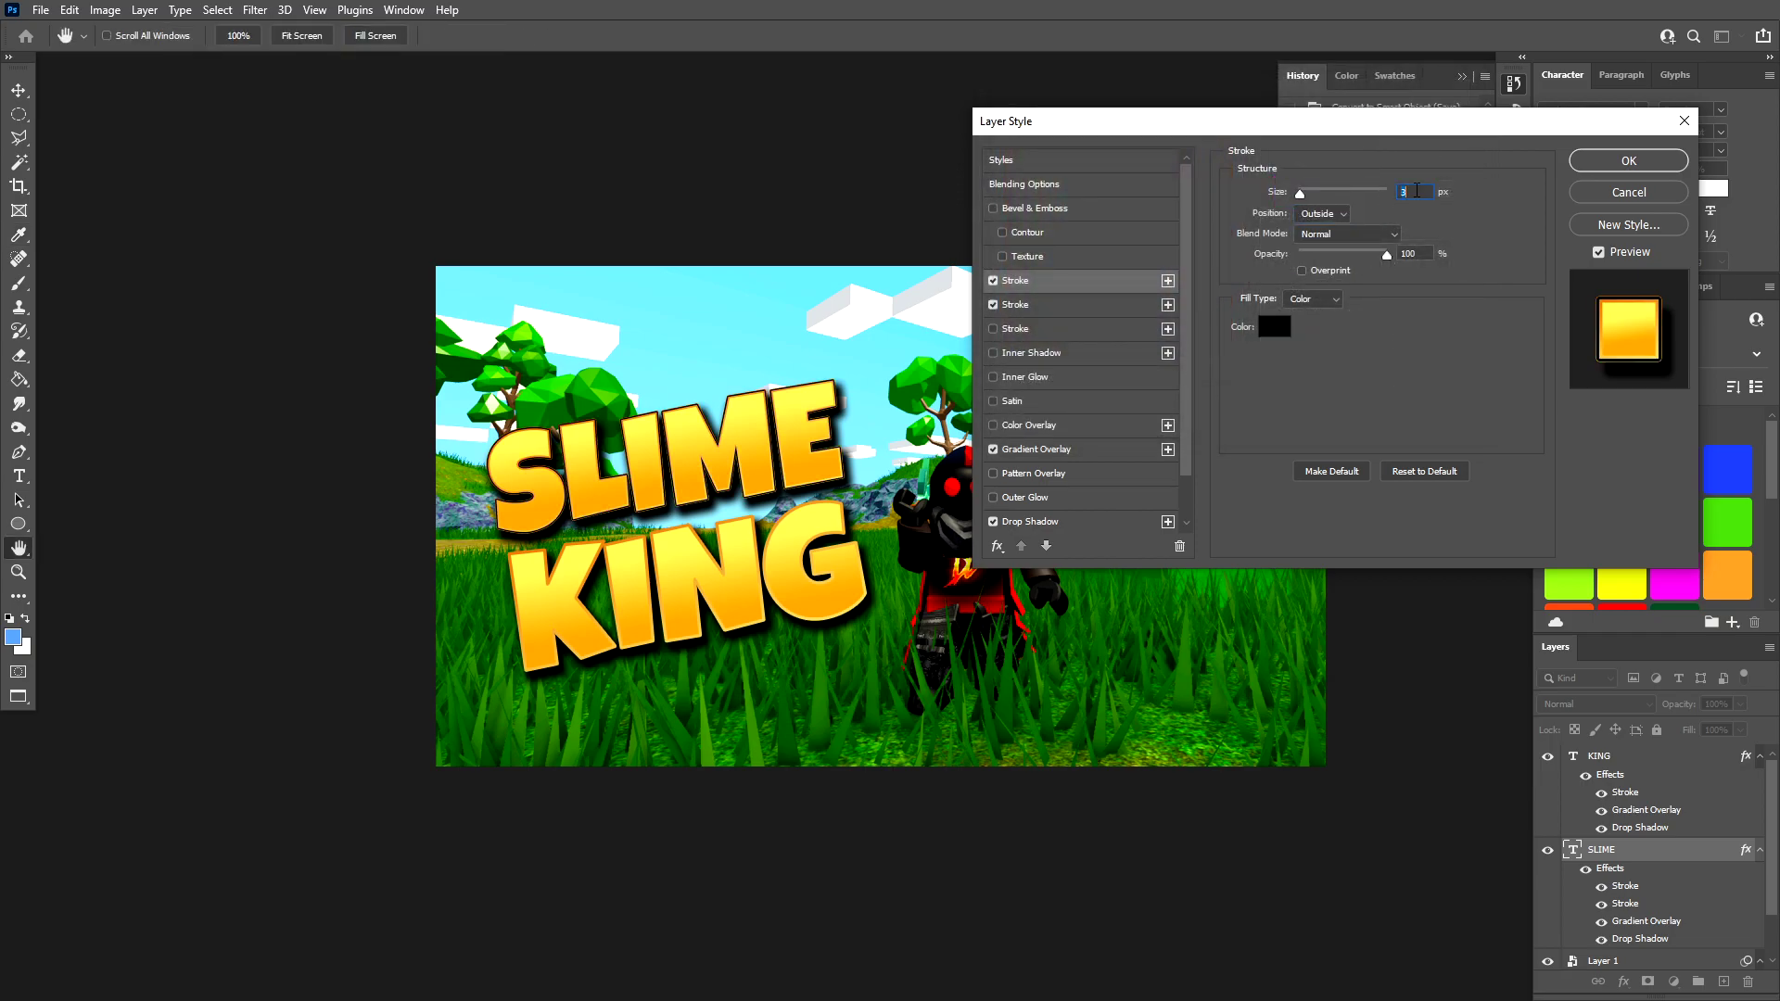
scroll(1418, 190, "up", 2)
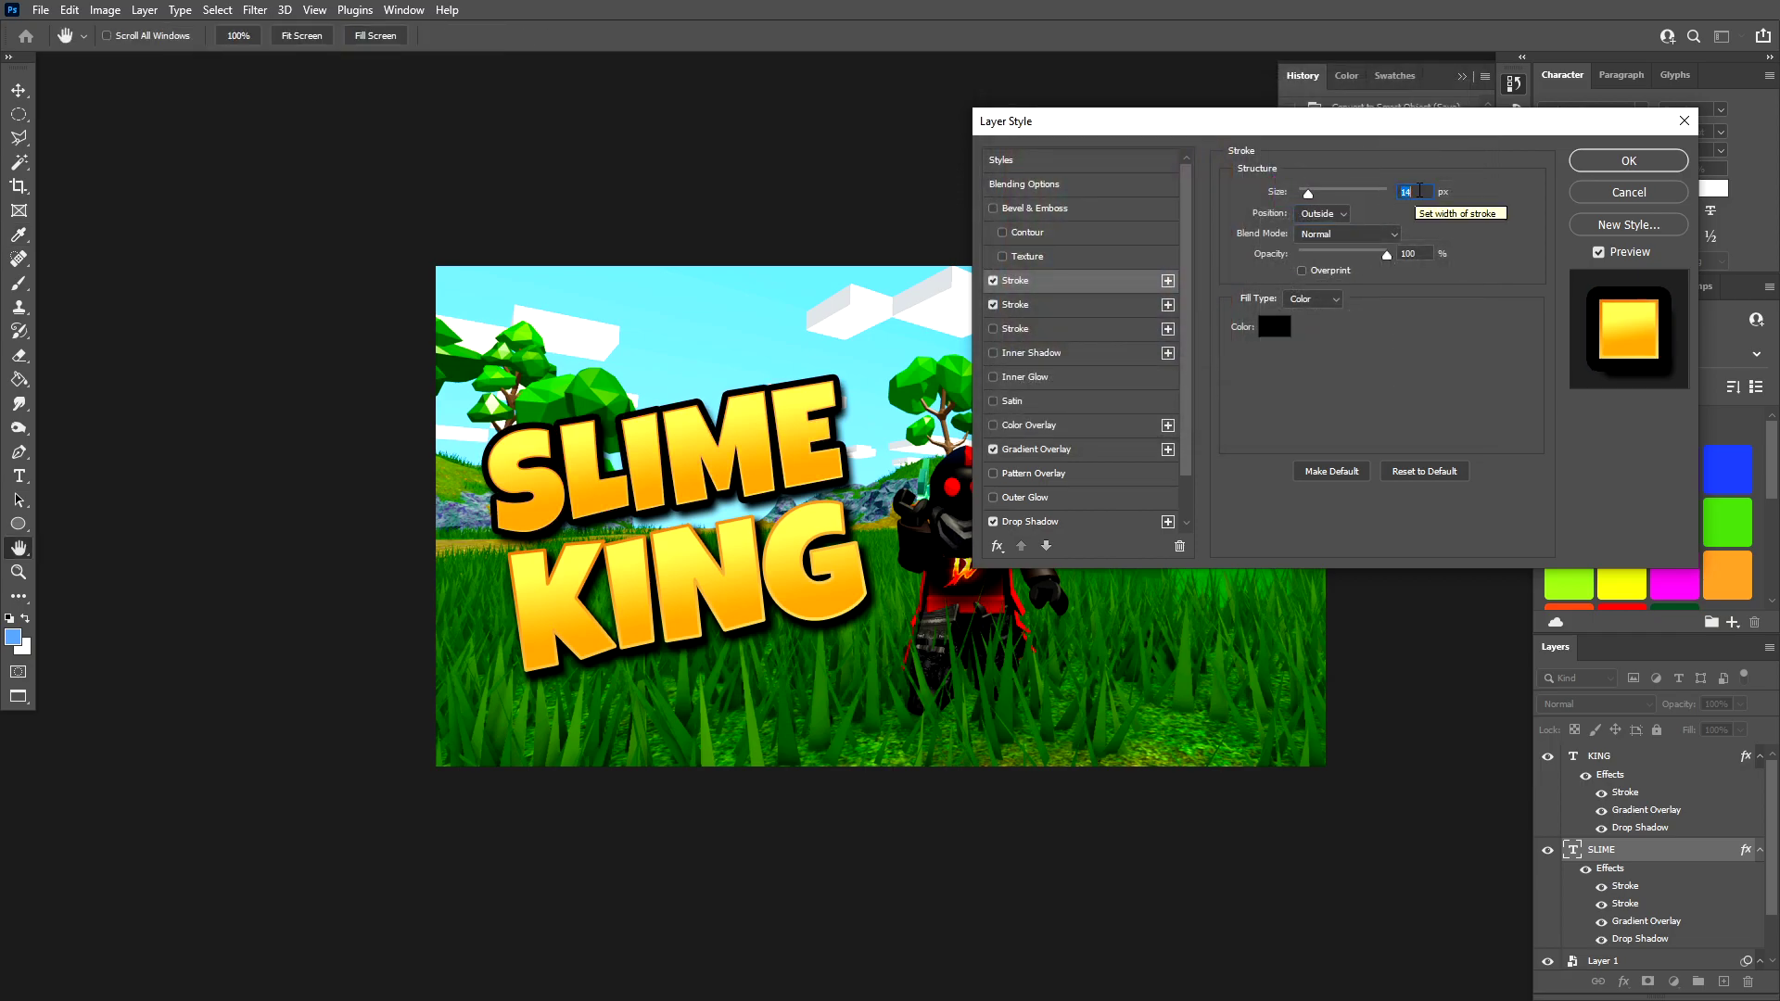
scroll(1415, 193, "up", 8)
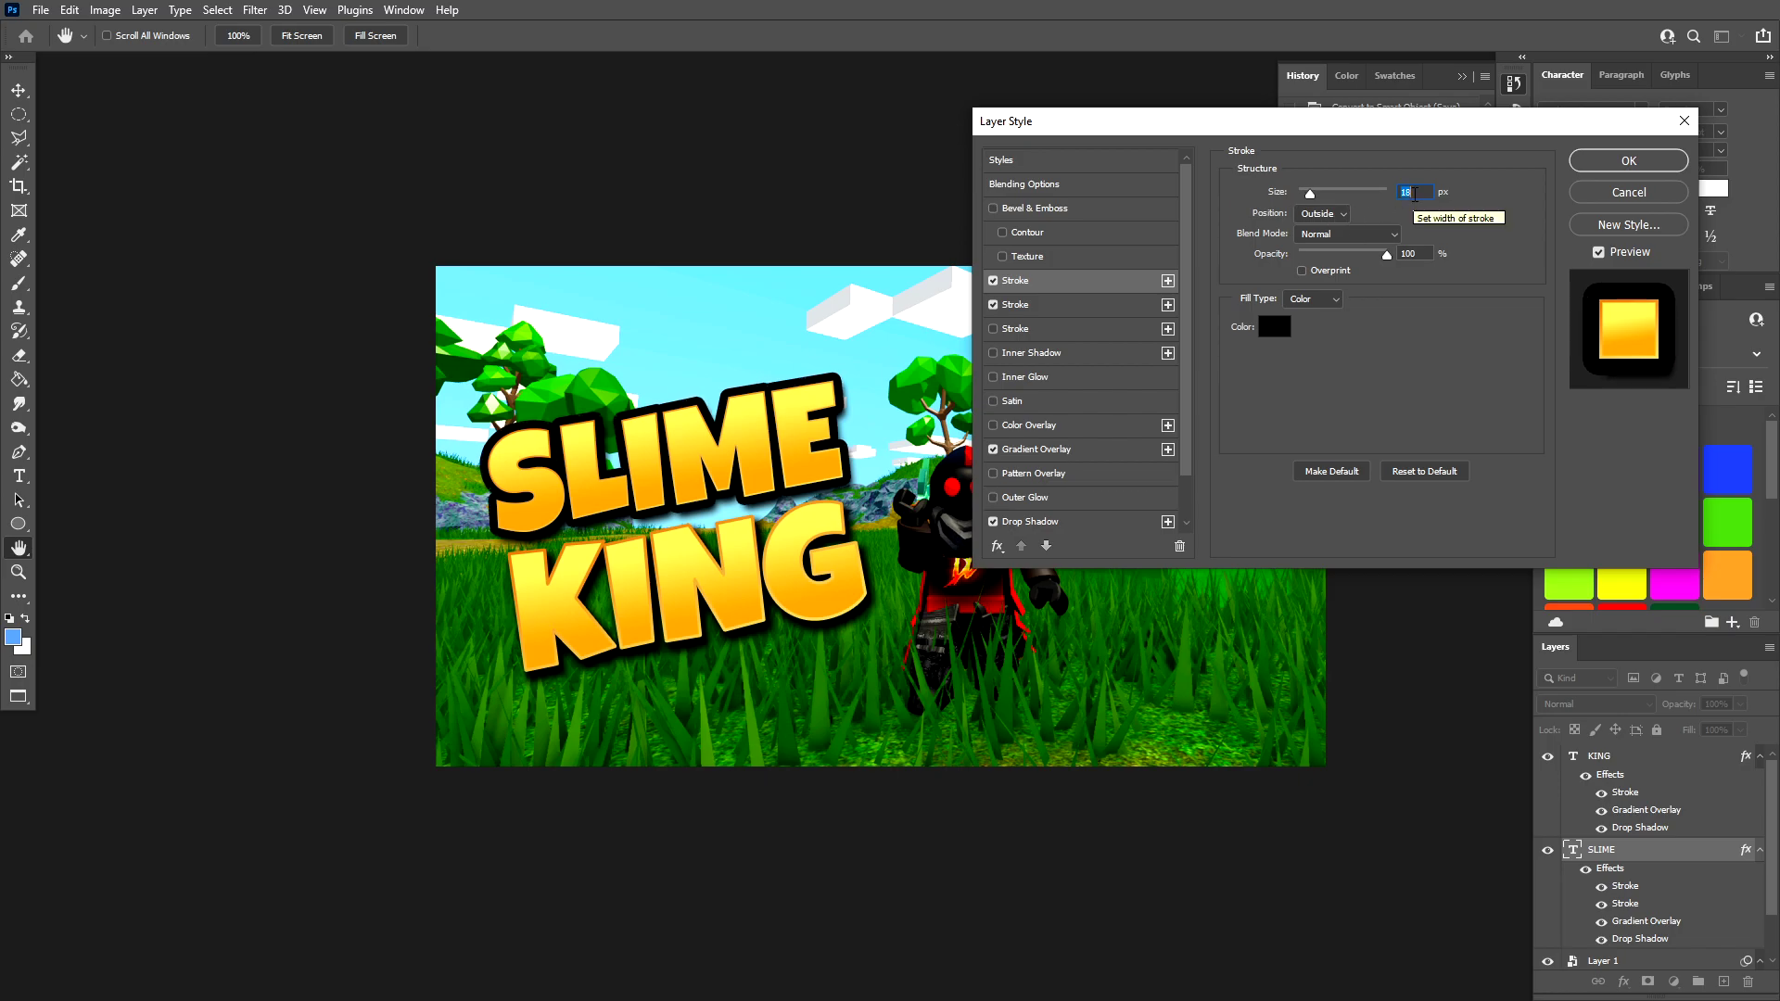
scroll(1415, 193, "down", 2)
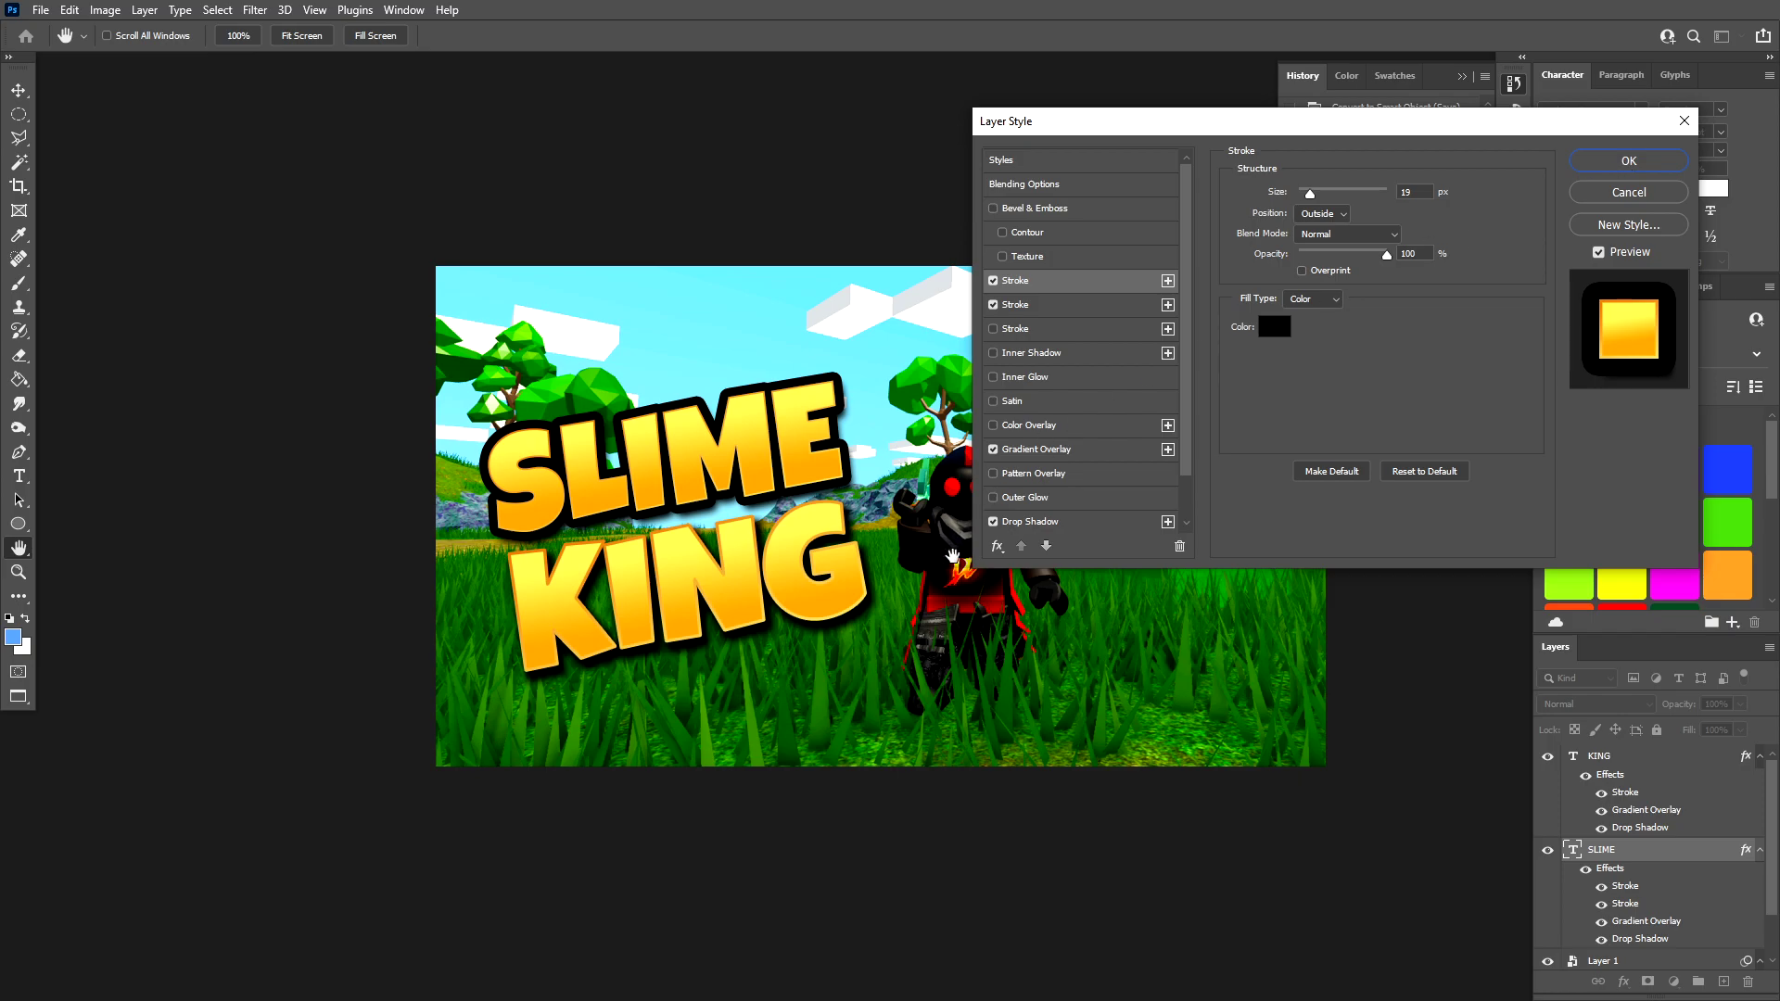
- Move SLIME's black stroke below the gold gradient stroke in the effect order and set its size to 16 px
left_click(1045, 547)
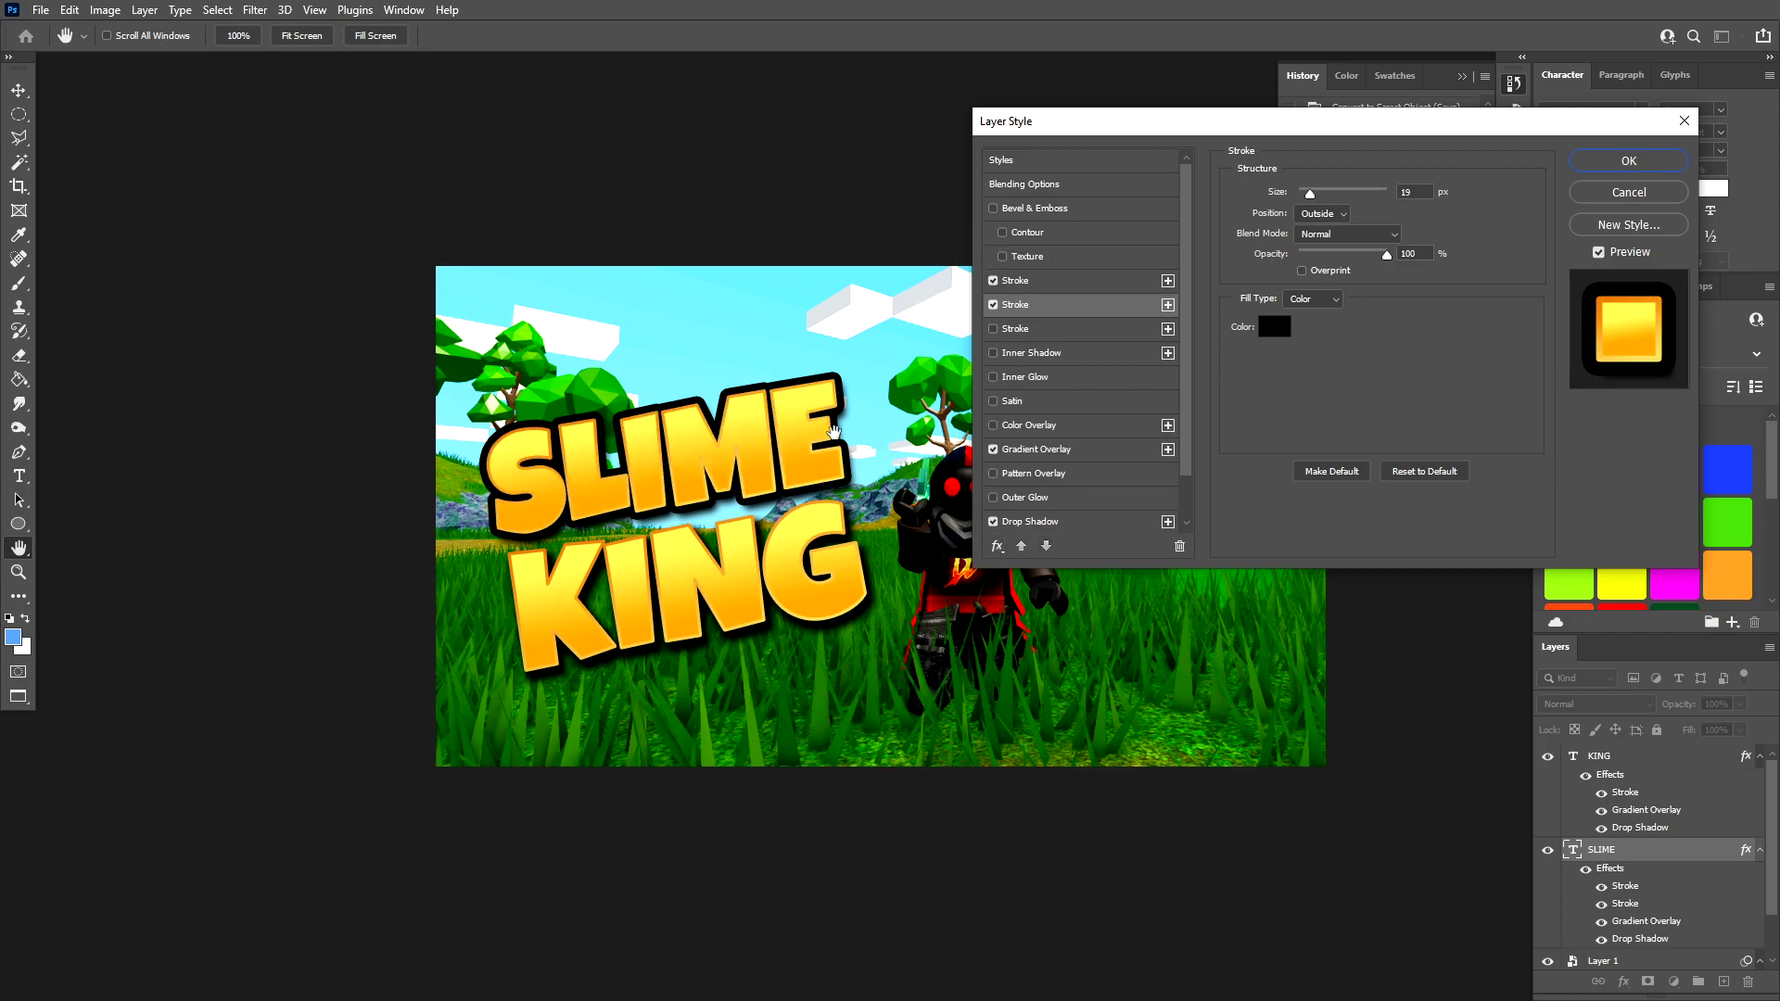
left_click(1021, 548)
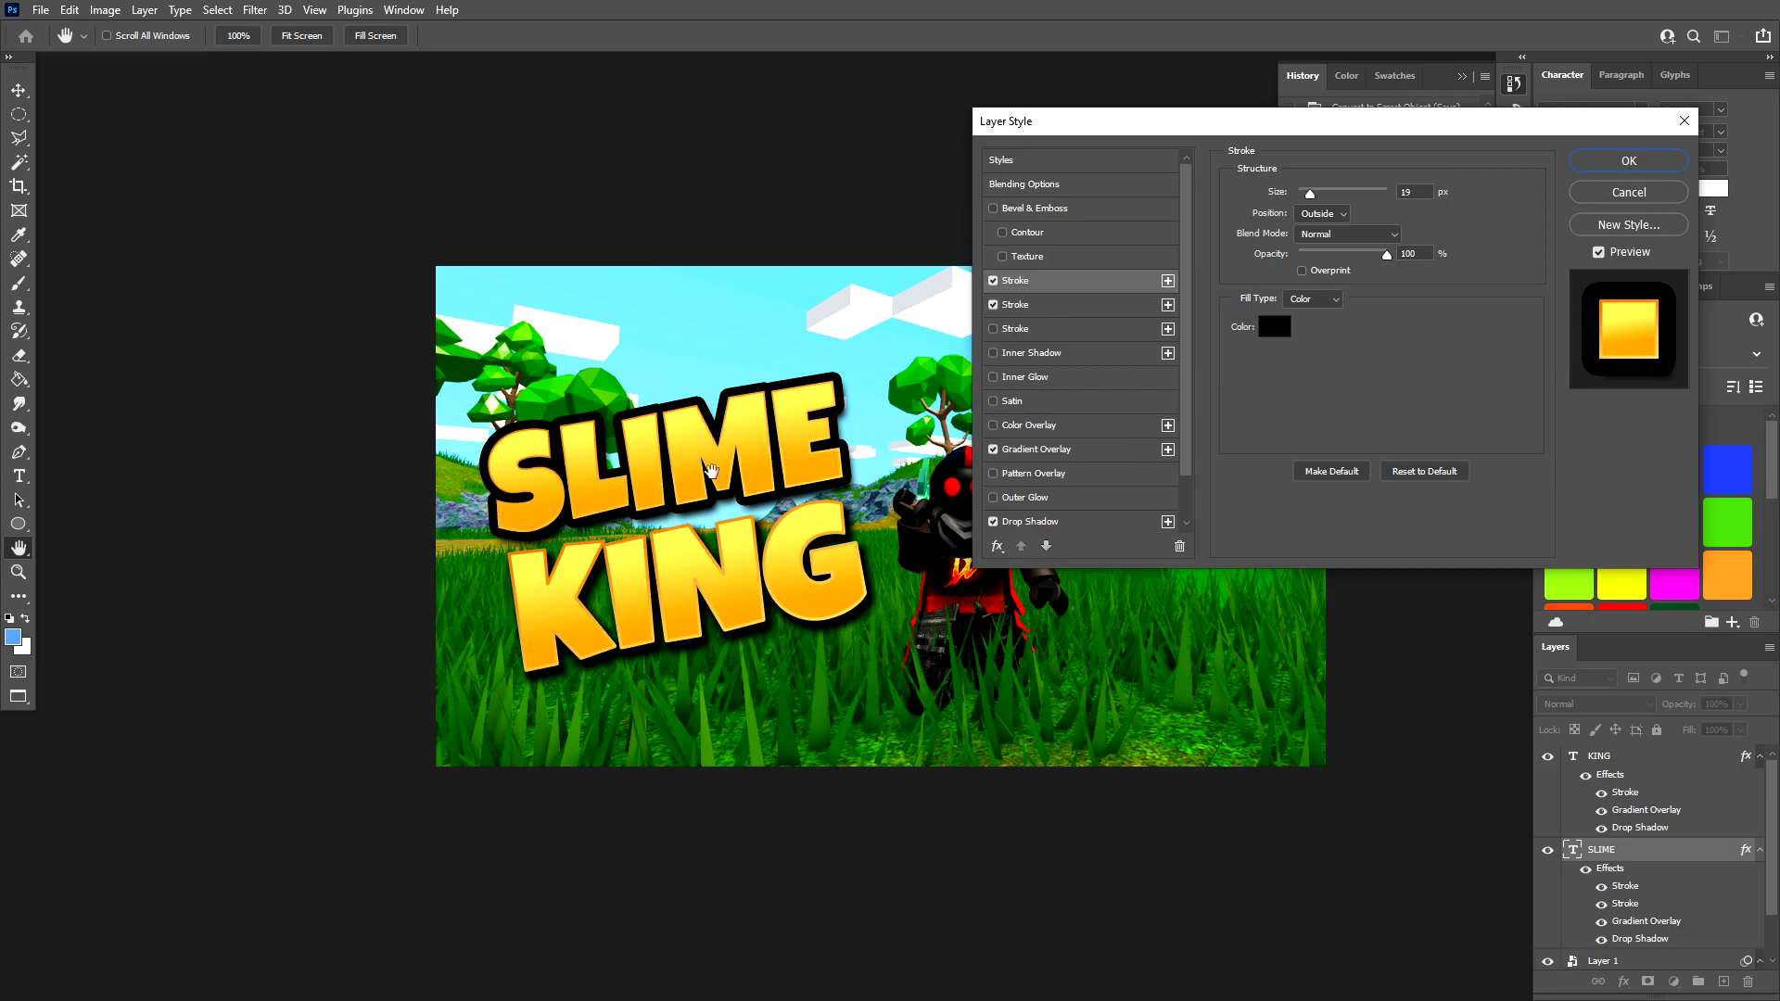
left_click(1046, 547)
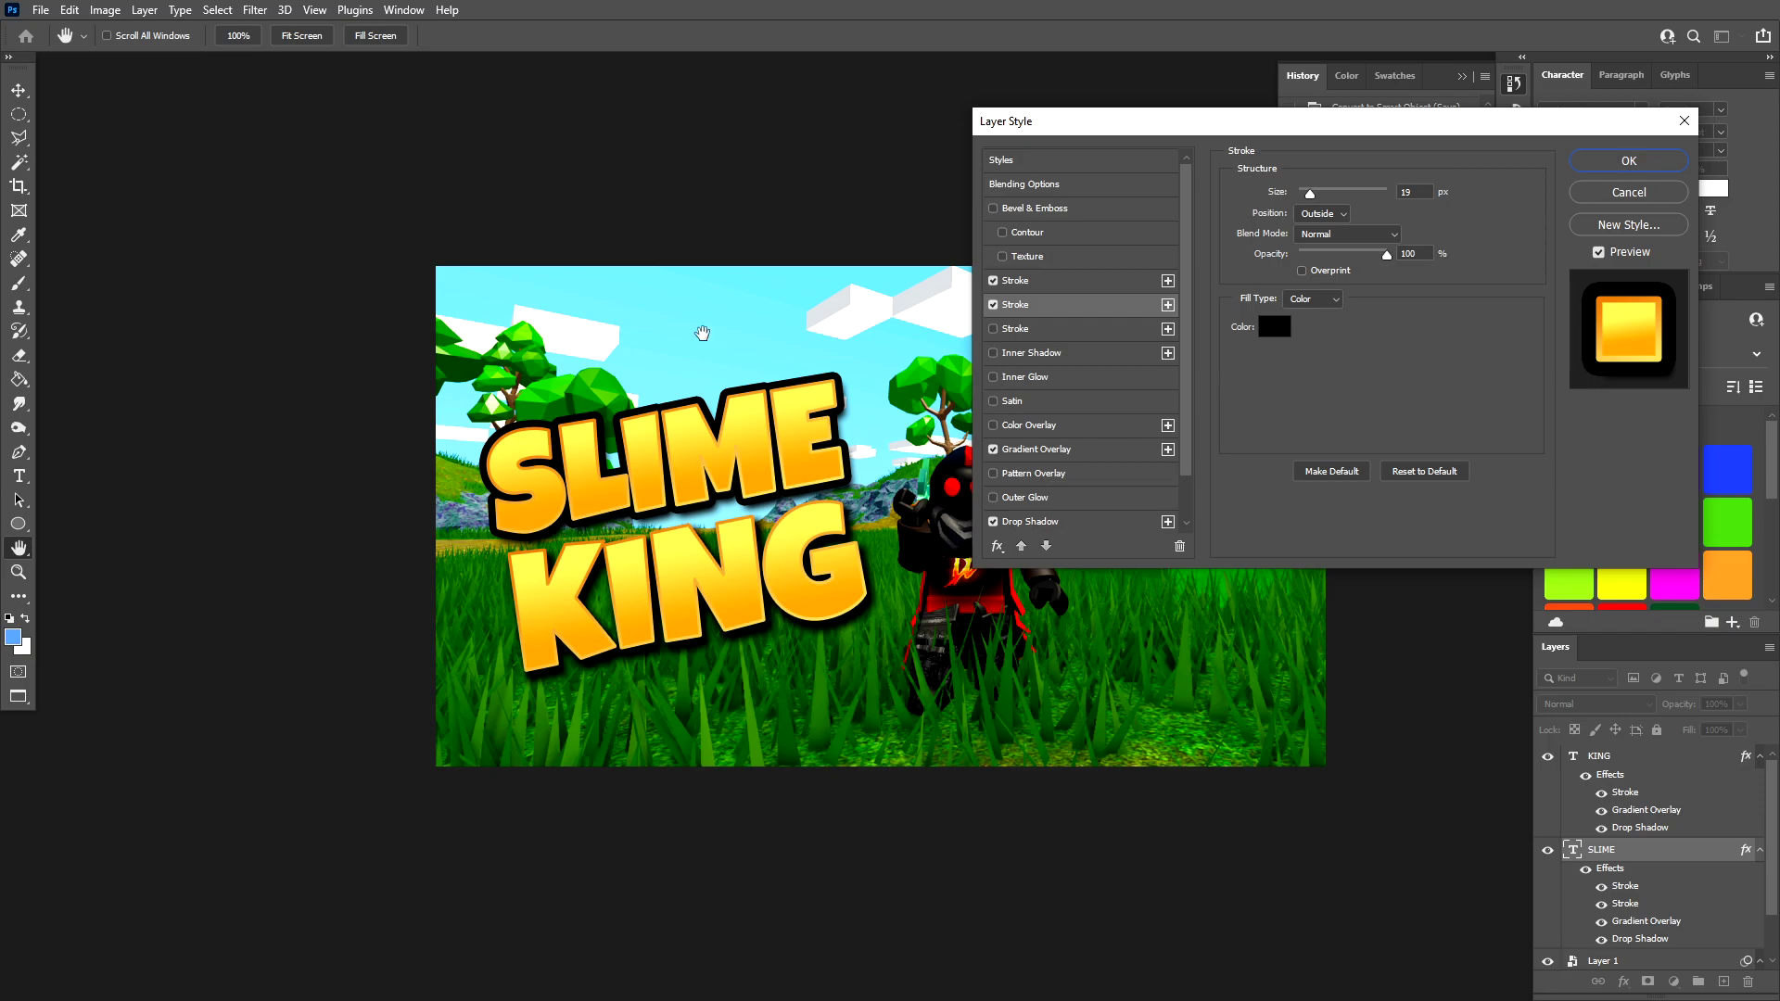
mouse_move(1310, 191)
left_mouse_down()
mouse_move(1345, 192)
mouse_move(1309, 196)
left_mouse_up()
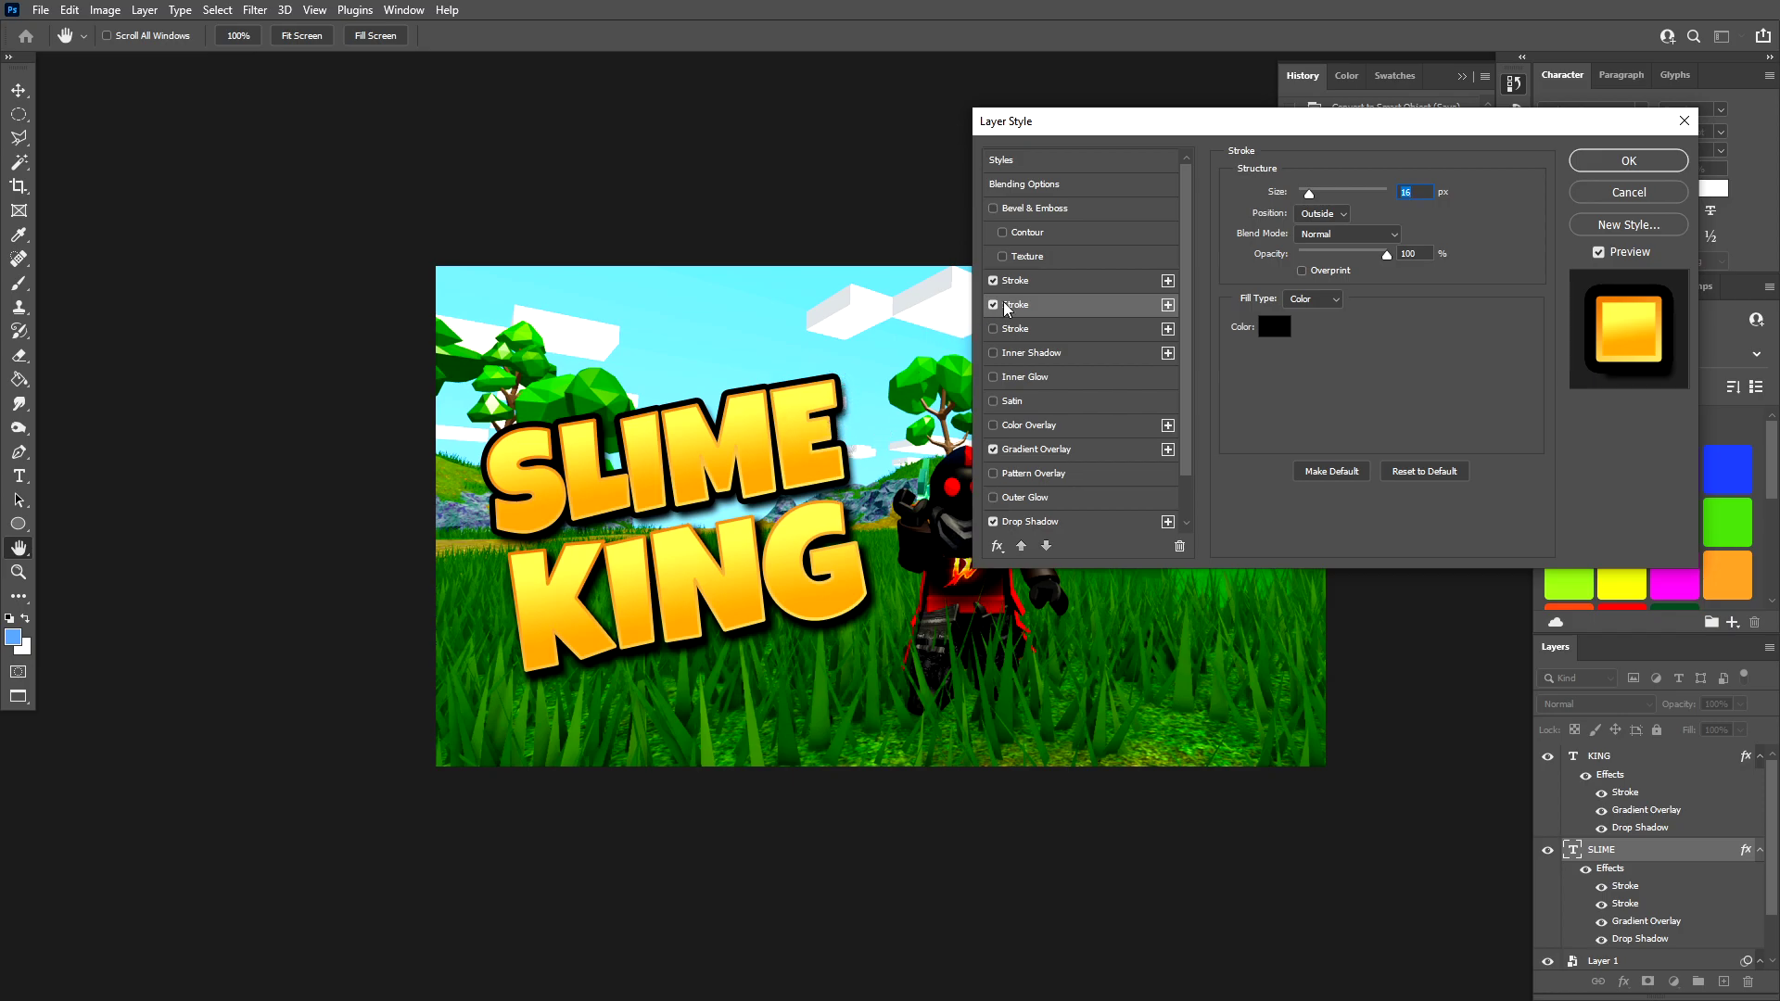
- Set the SLIME drop shadow's distance to 36 px and size to 16 px, and apply the layer style
left_click(1029, 521)
left_click_drag(1346, 278, 1310, 319)
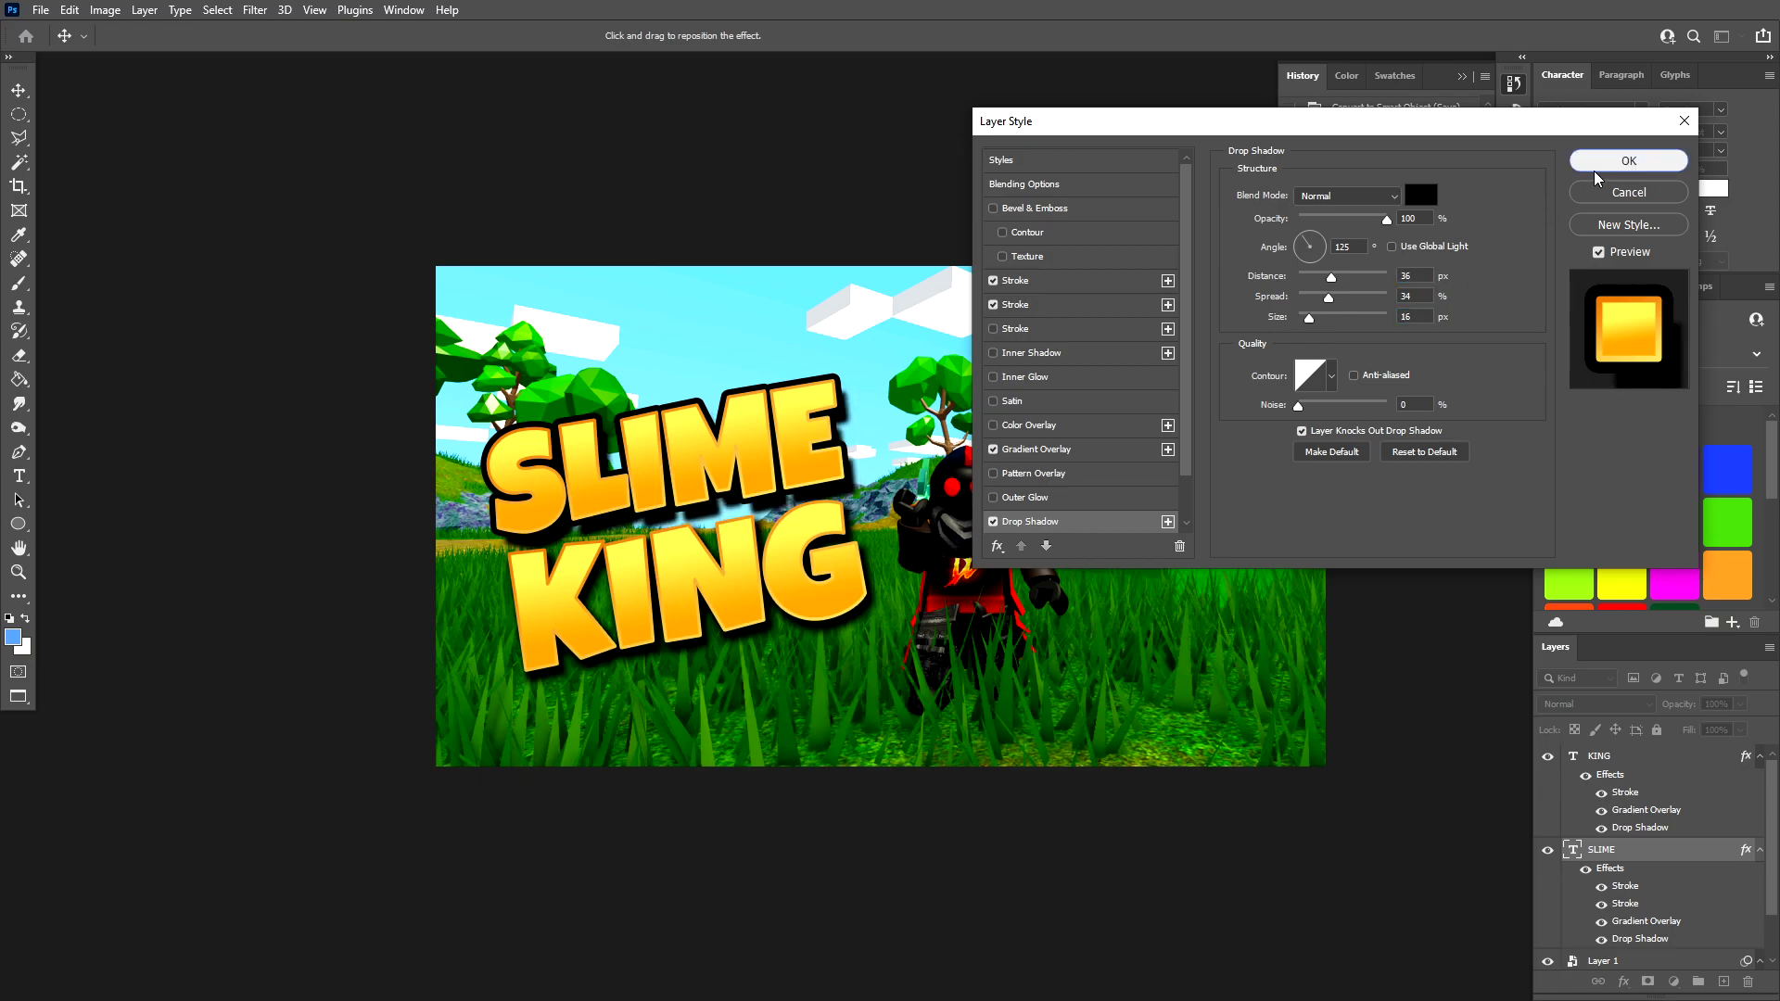
left_click(1594, 170)
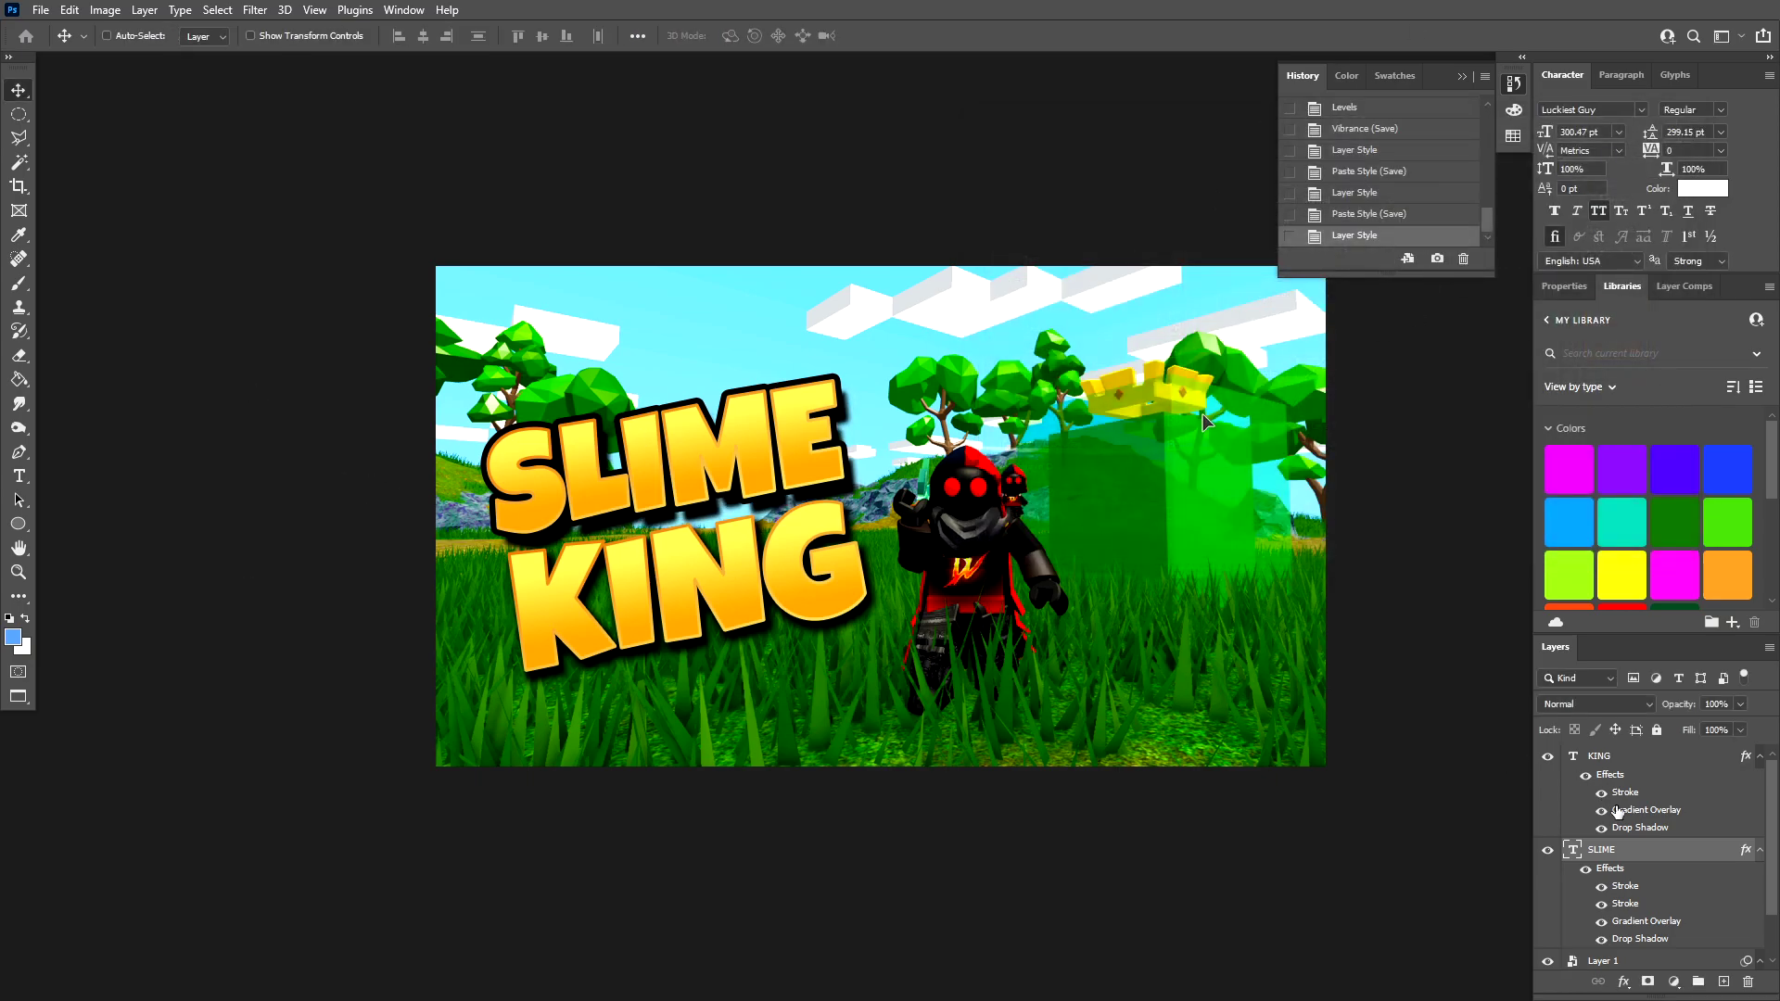
- Copy SLIME's updated two-stroke layer style and paste it onto the KING text layer
right_click(1637, 853)
left_click(1659, 631)
scroll(1613, 912, "down", 1)
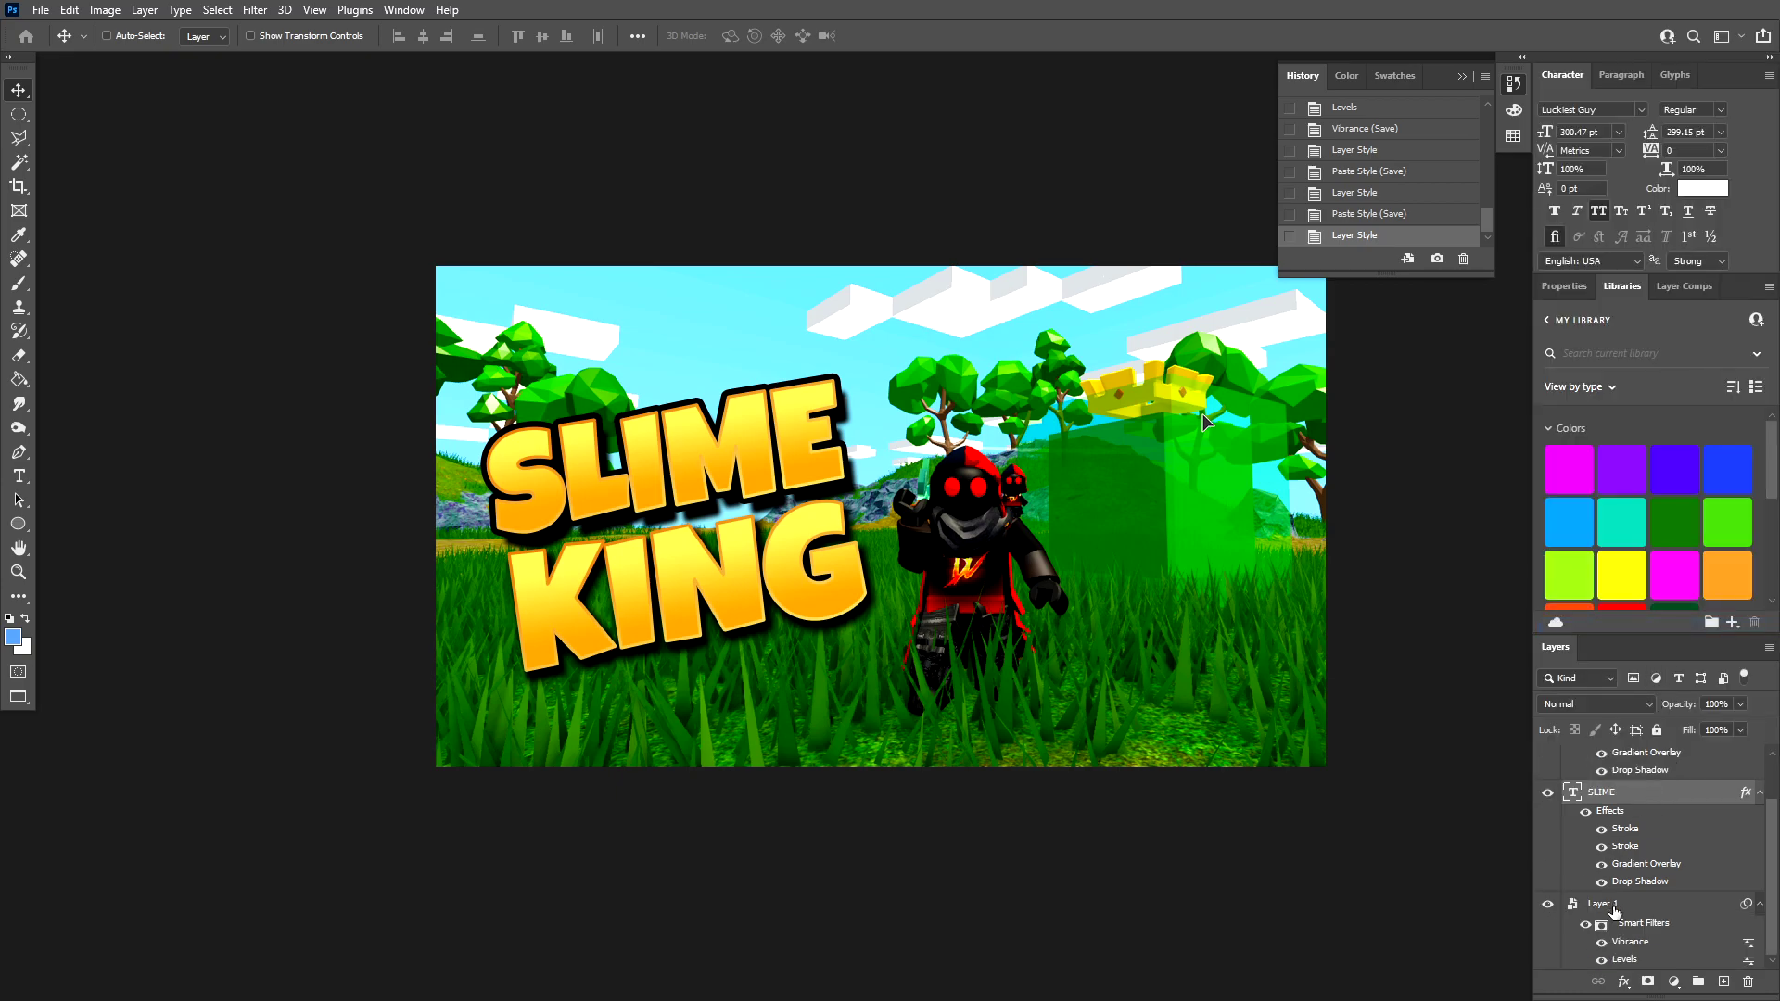
scroll(1642, 879, "up", 2)
right_click(1649, 751)
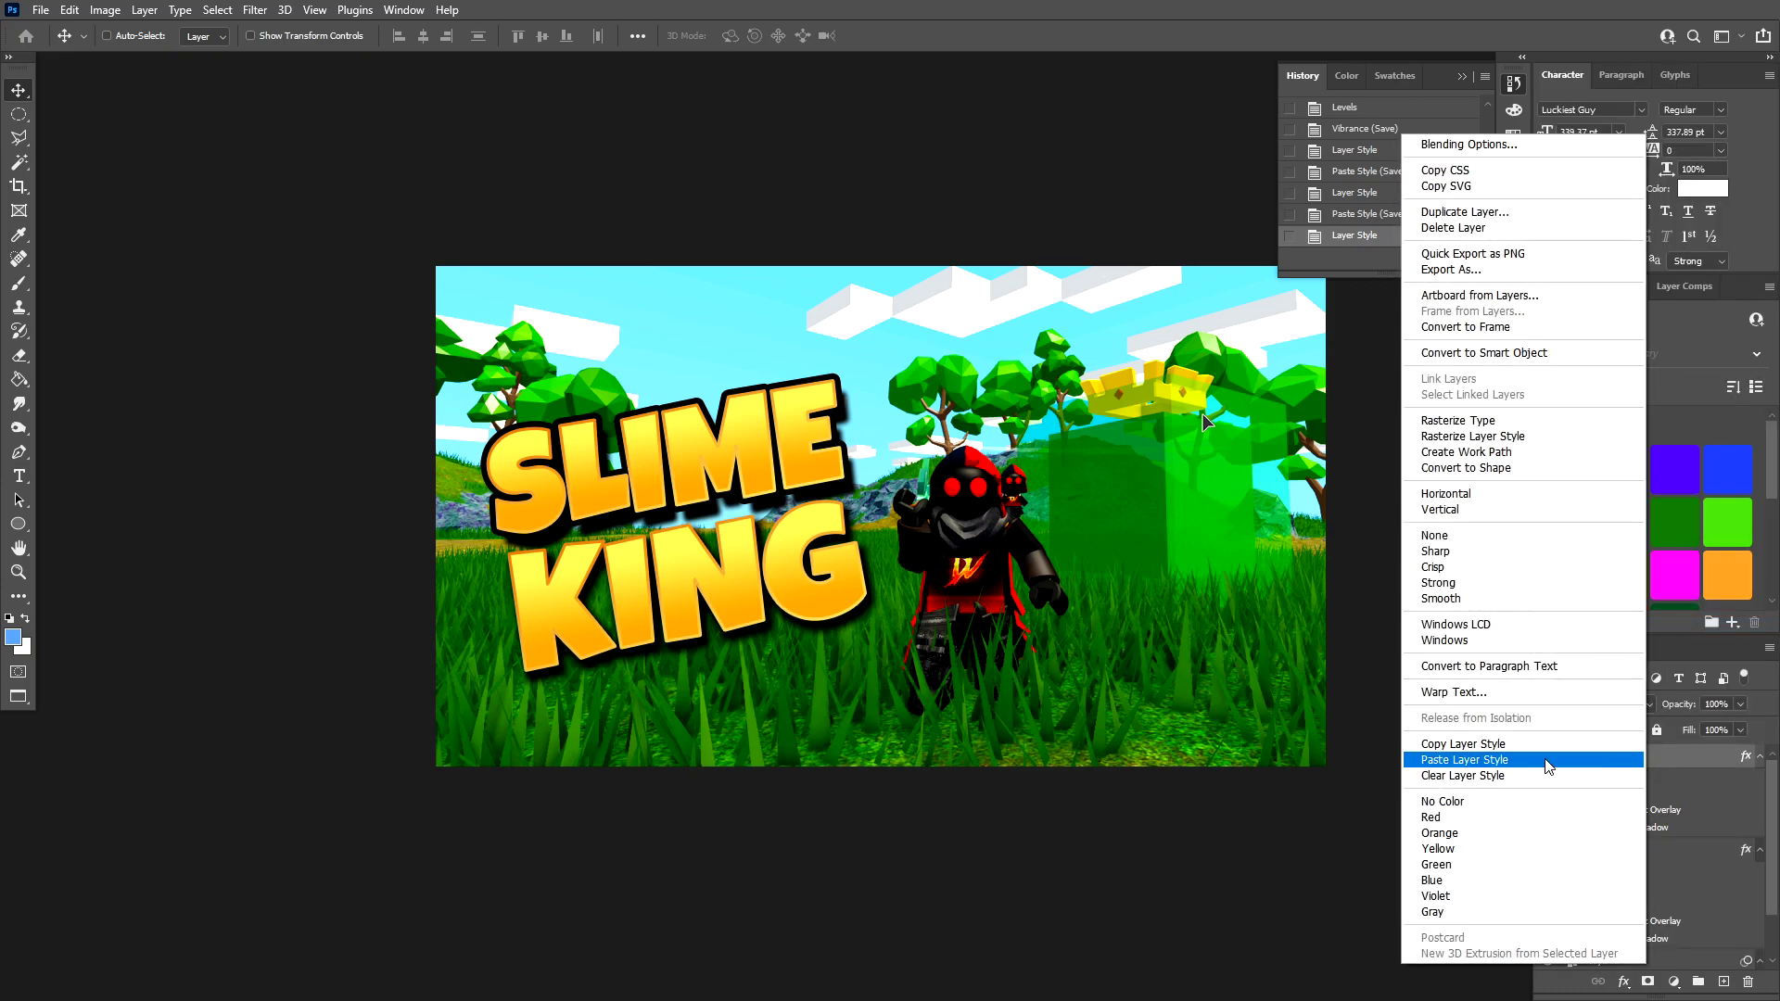
left_click(1550, 764)
- Check the black-outlined SLIME KING title at a very small thumbnail size and save the document
key("z")
left_click(979, 532, "alt")
left_click(979, 532, "alt")
left_click(979, 532, "alt")
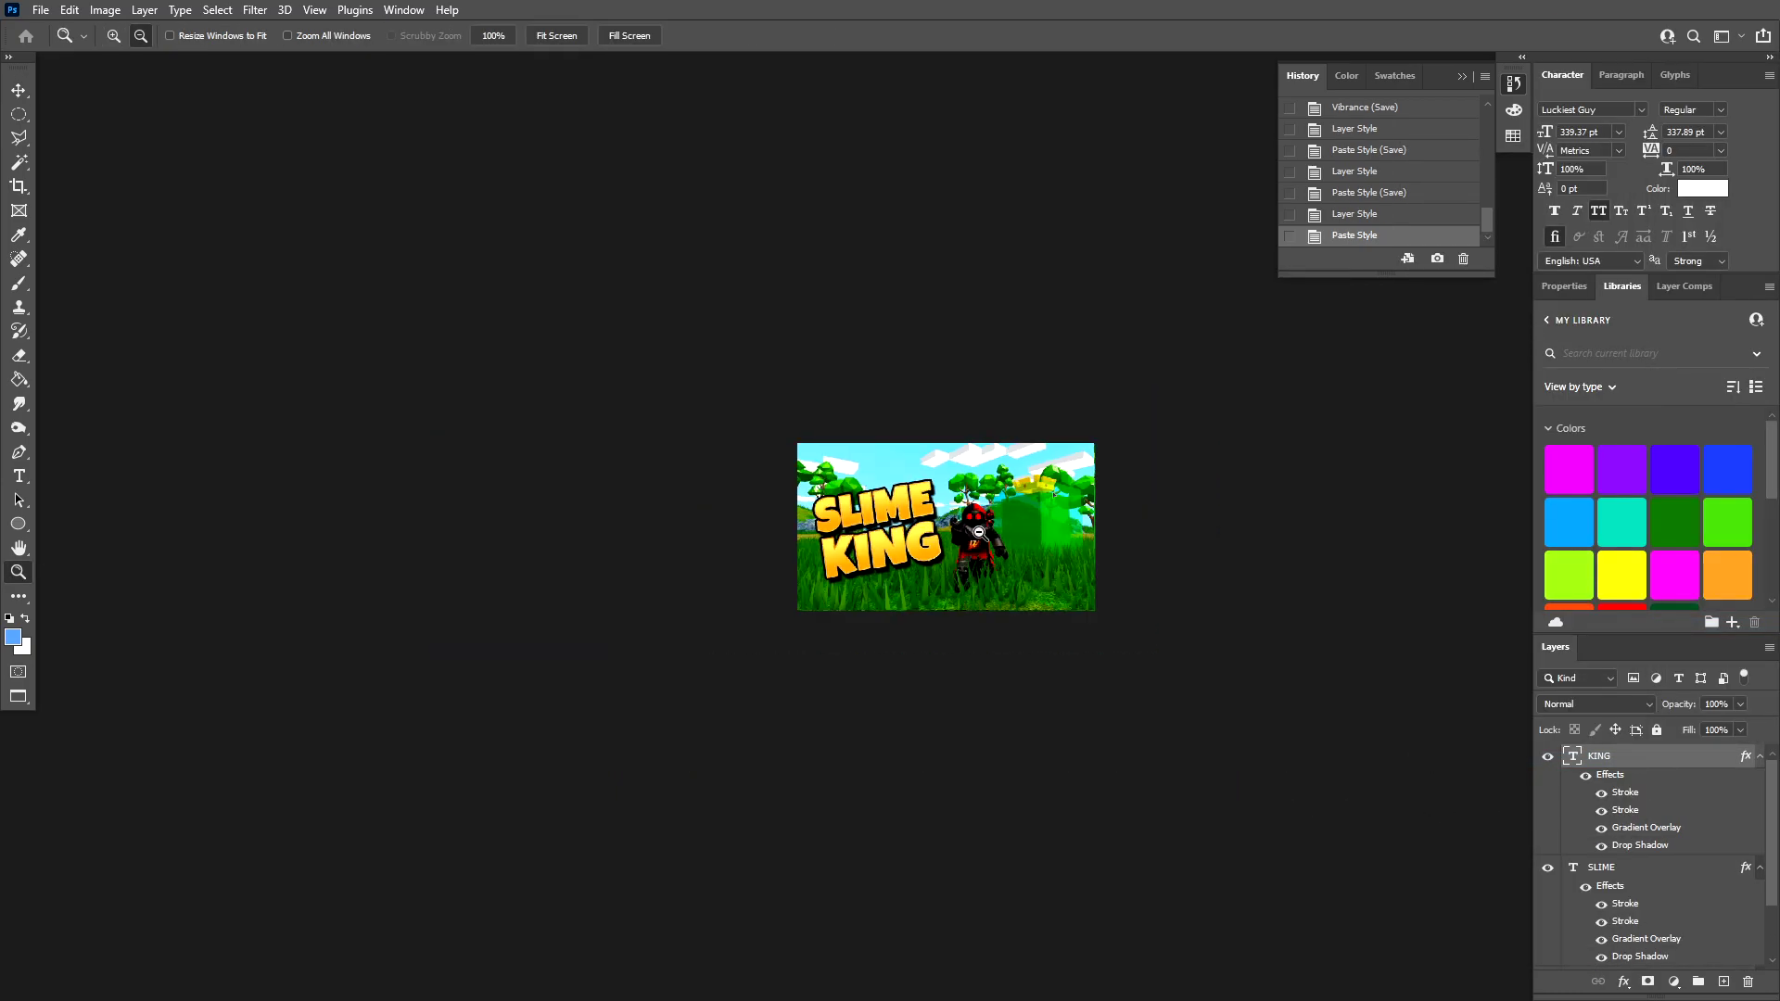
left_click(979, 533, "alt")
left_click(979, 533, "alt")
double_click(1003, 550)
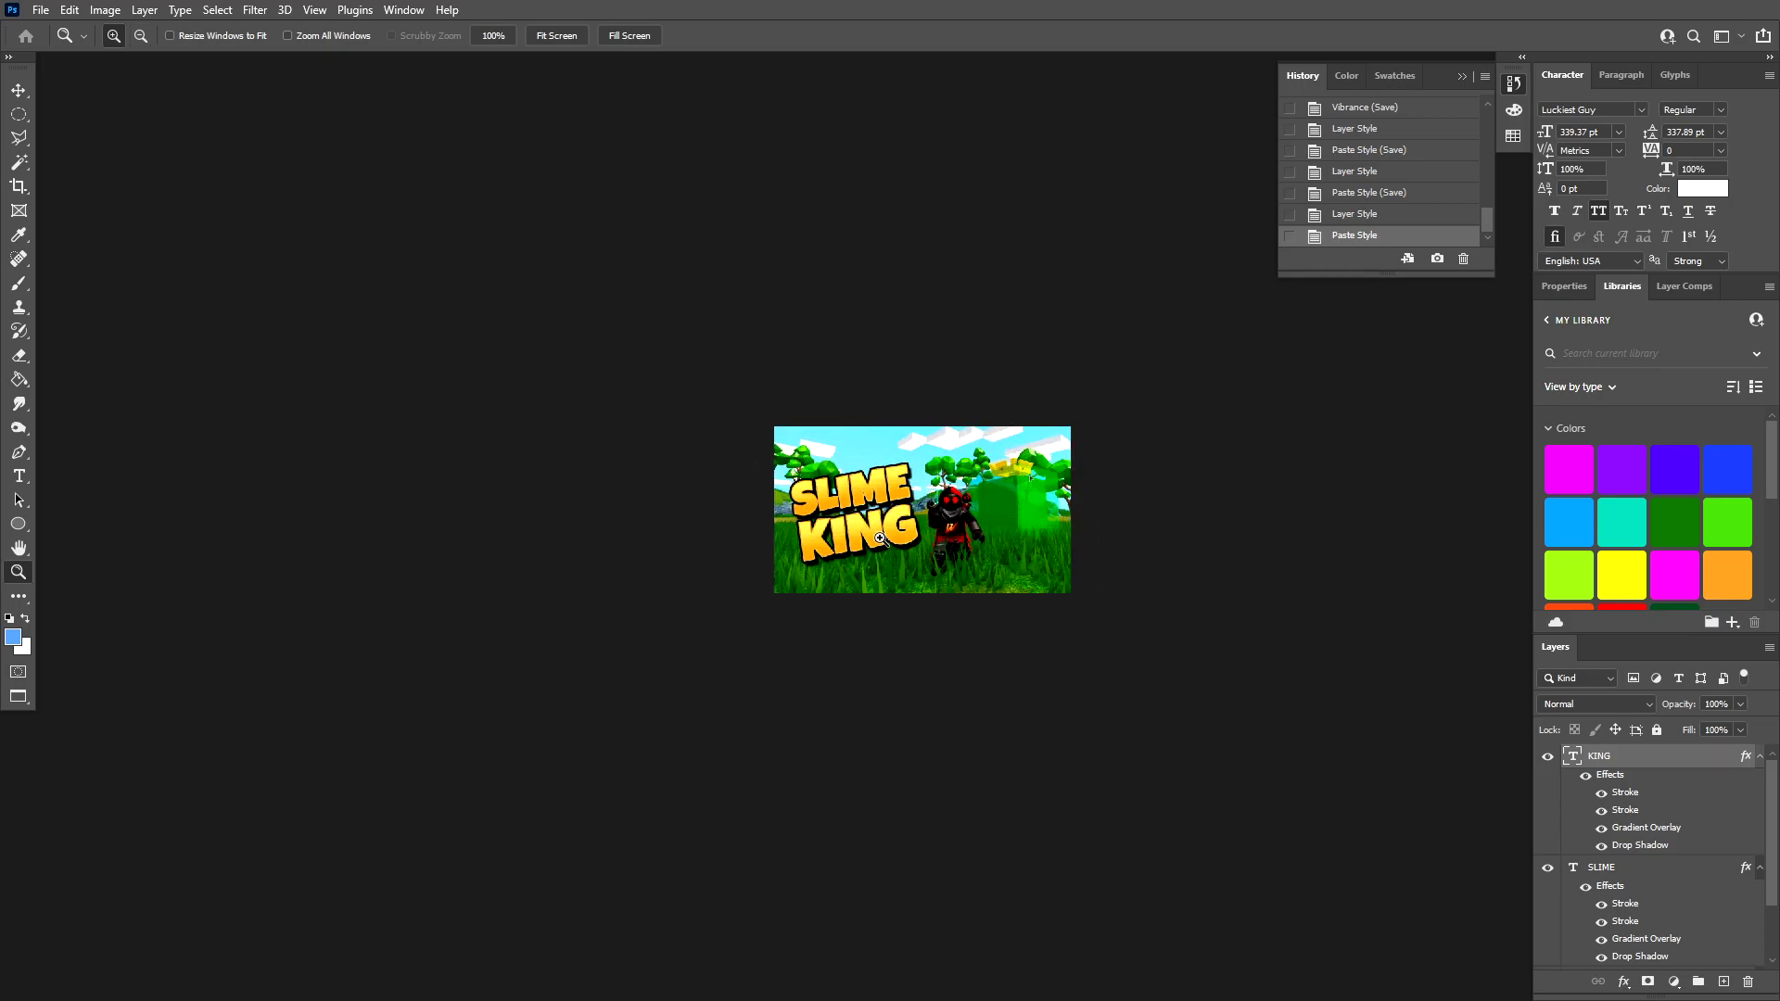
left_click(880, 538)
key("v")
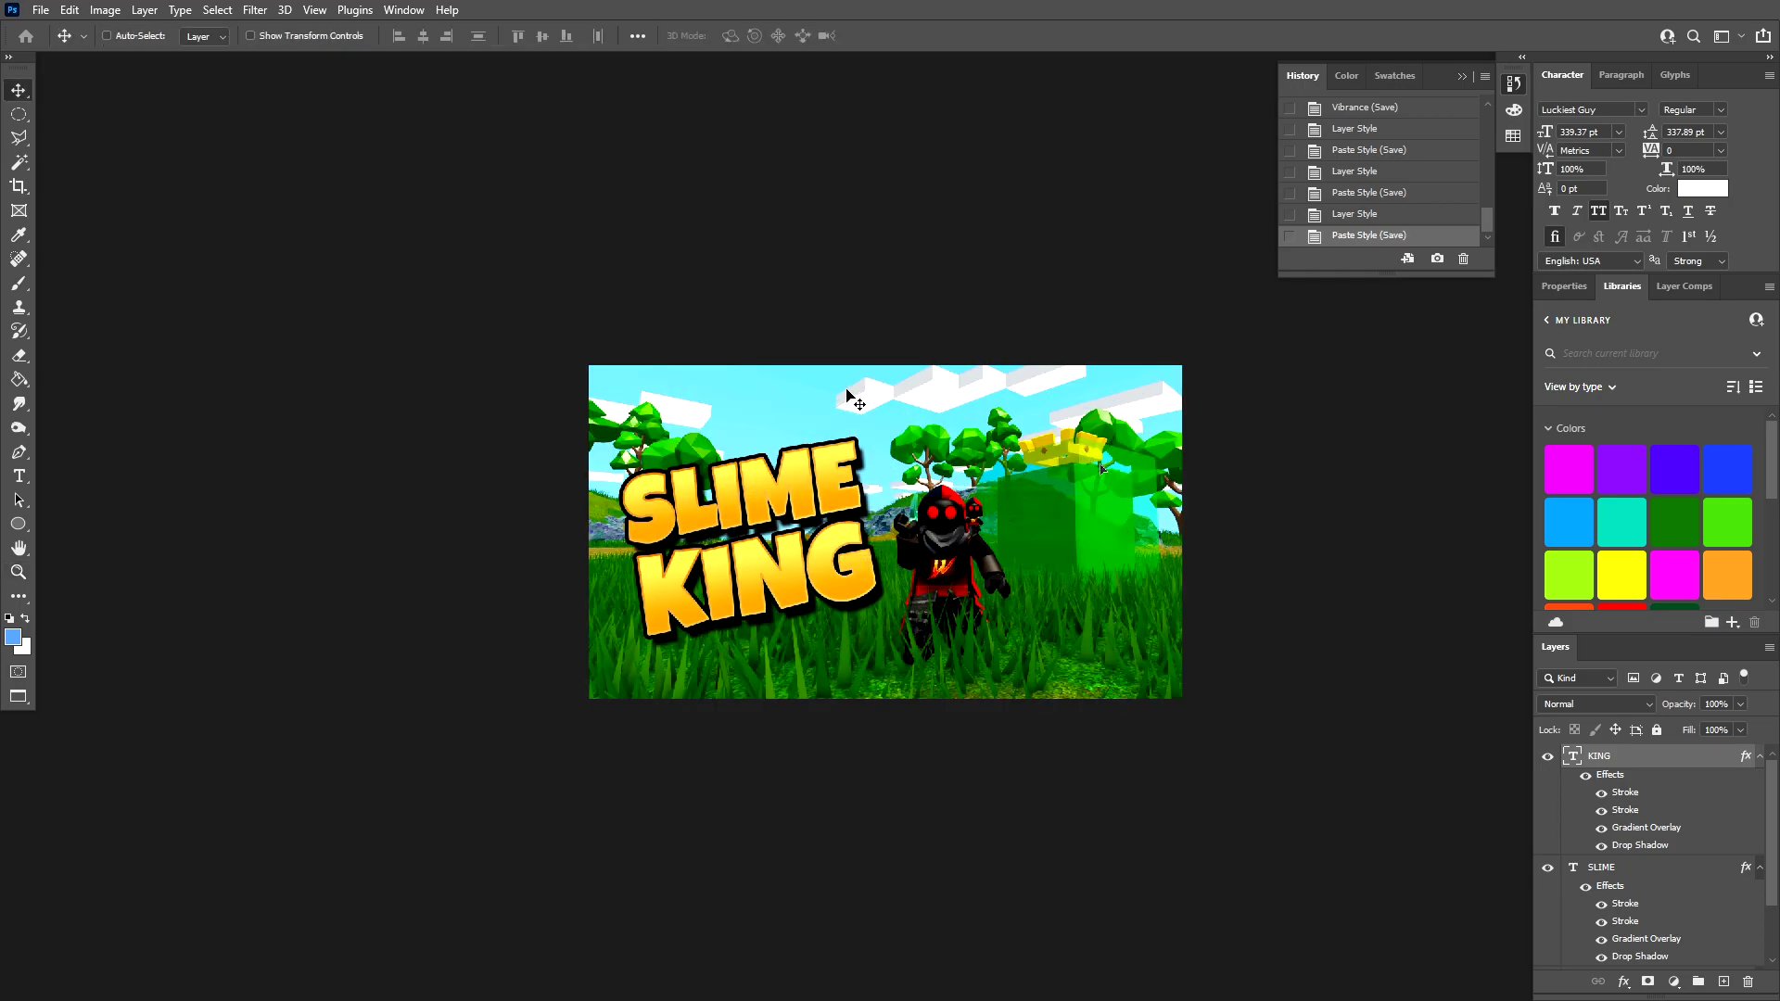
- Make the background screenshot on Layer 1 the active layer, close up on the crowned green slime
key("z")
left_click(1103, 464)
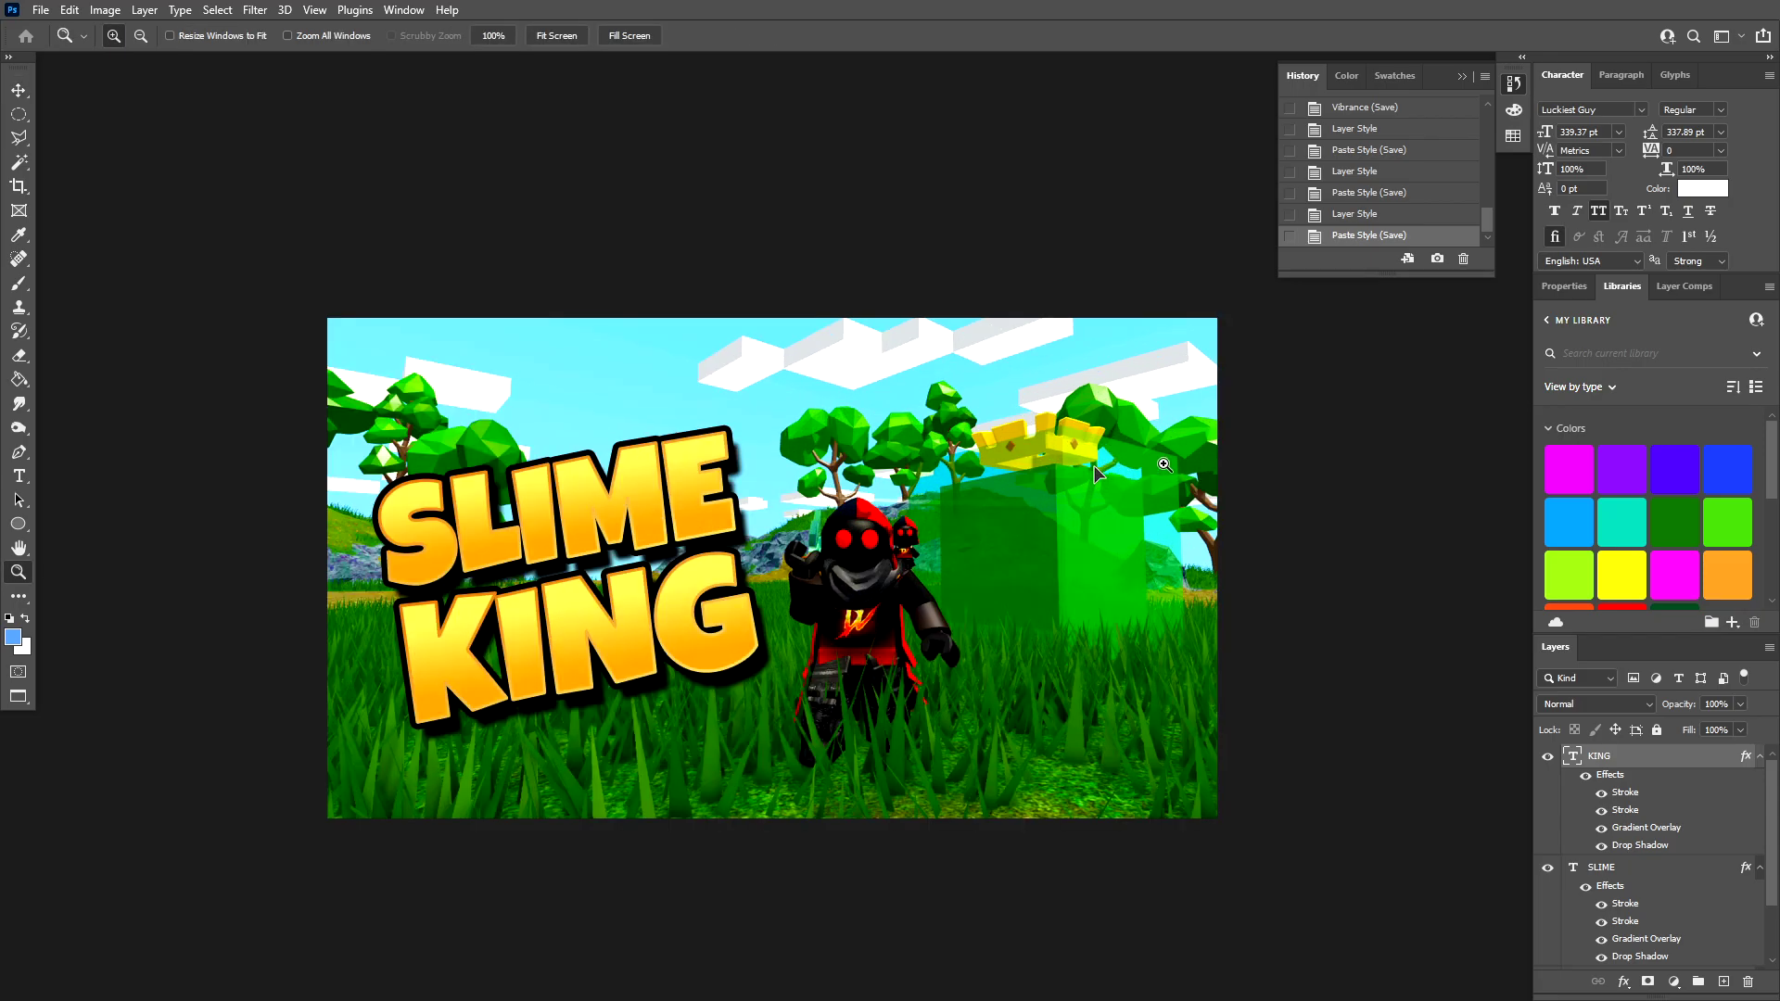
key("l")
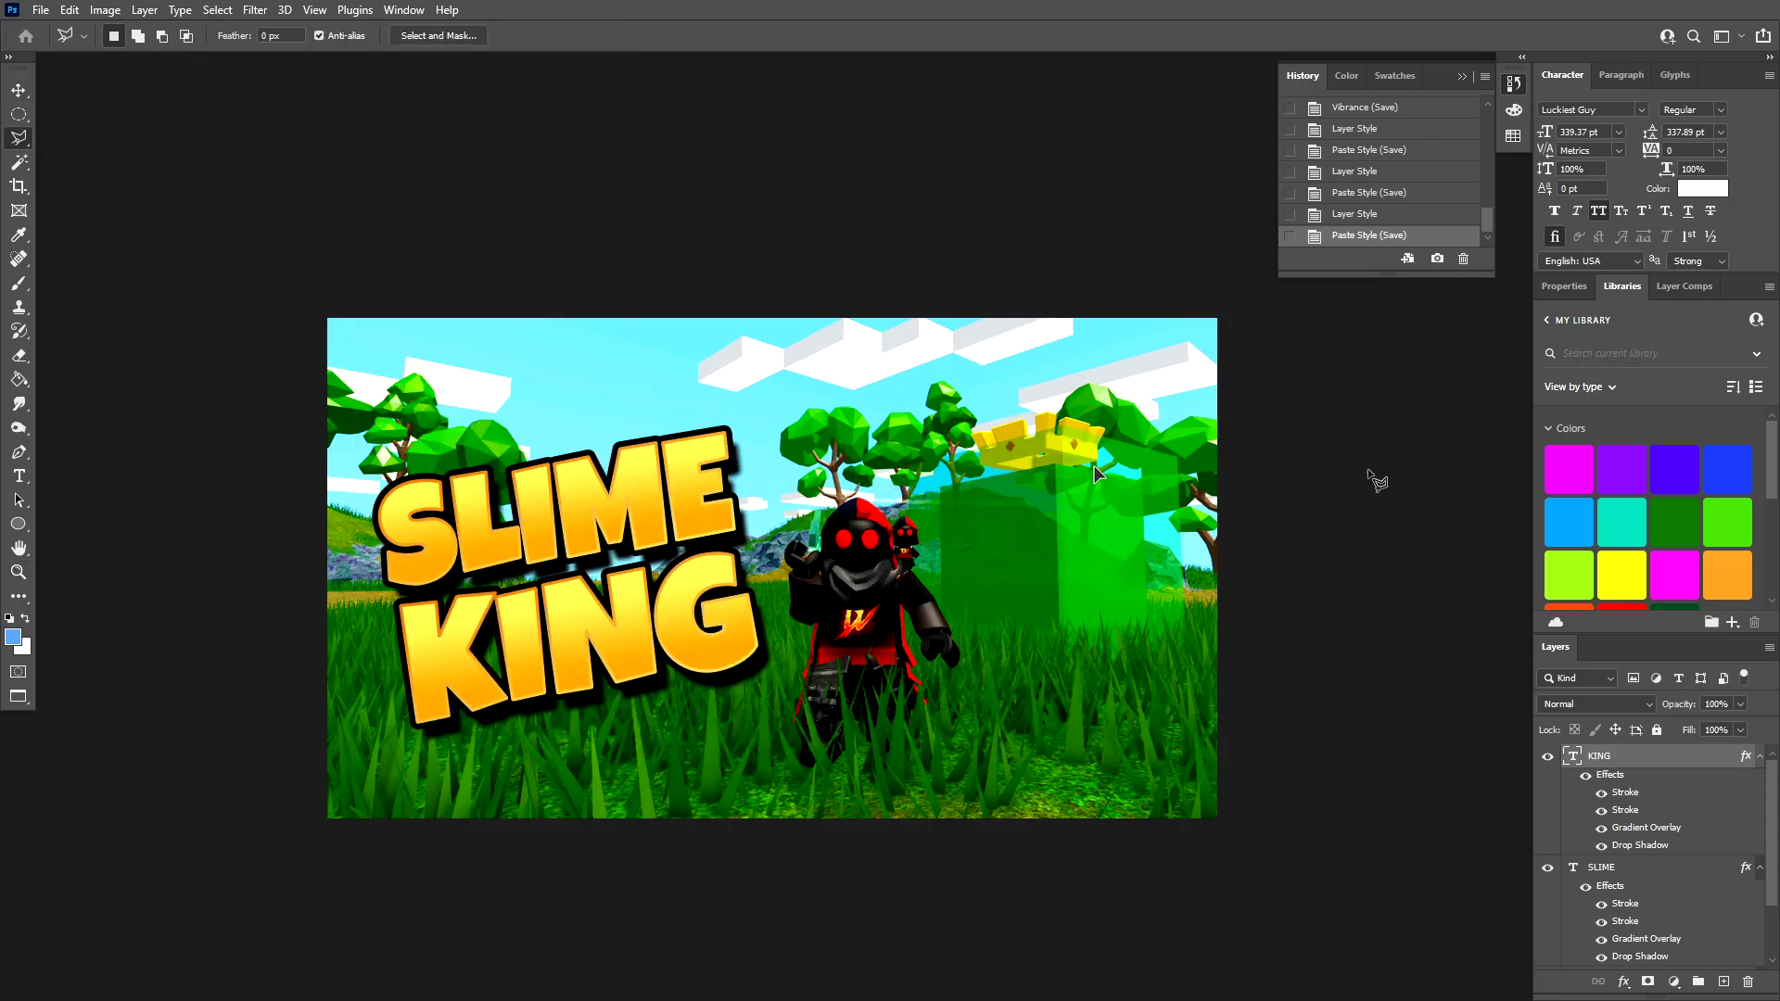
key("z")
left_click(1196, 525)
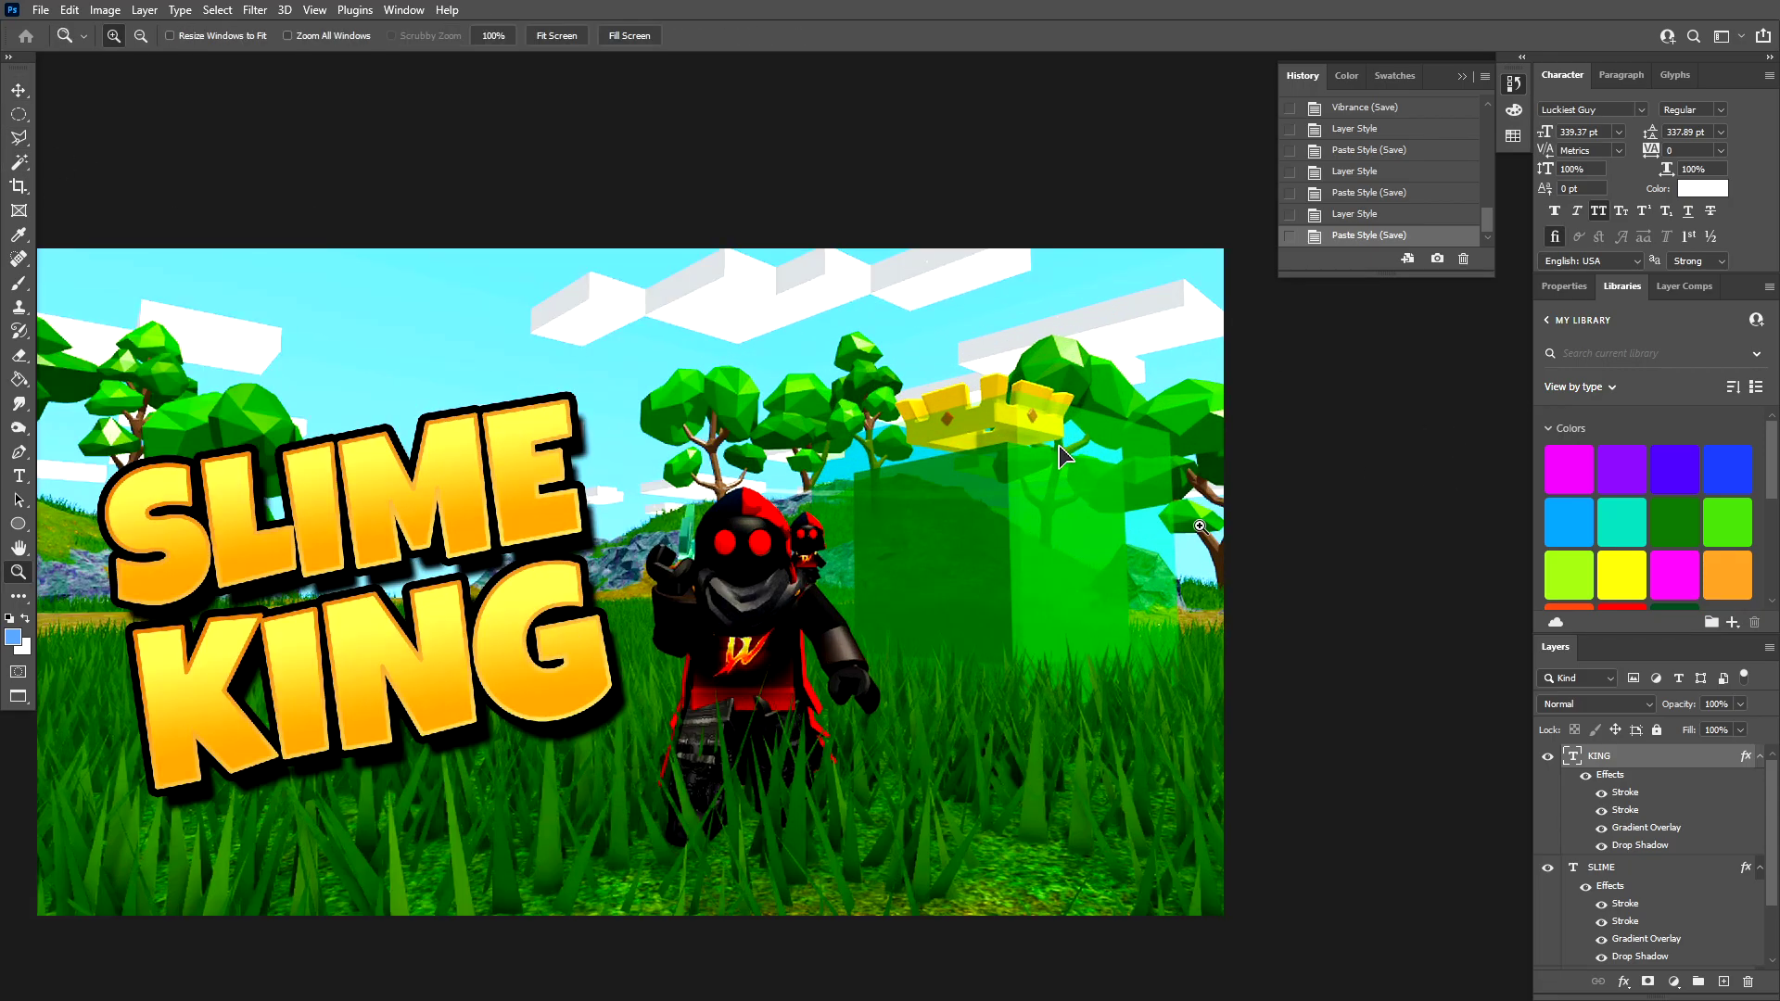
left_click(1196, 525)
key("v")
right_click(813, 462)
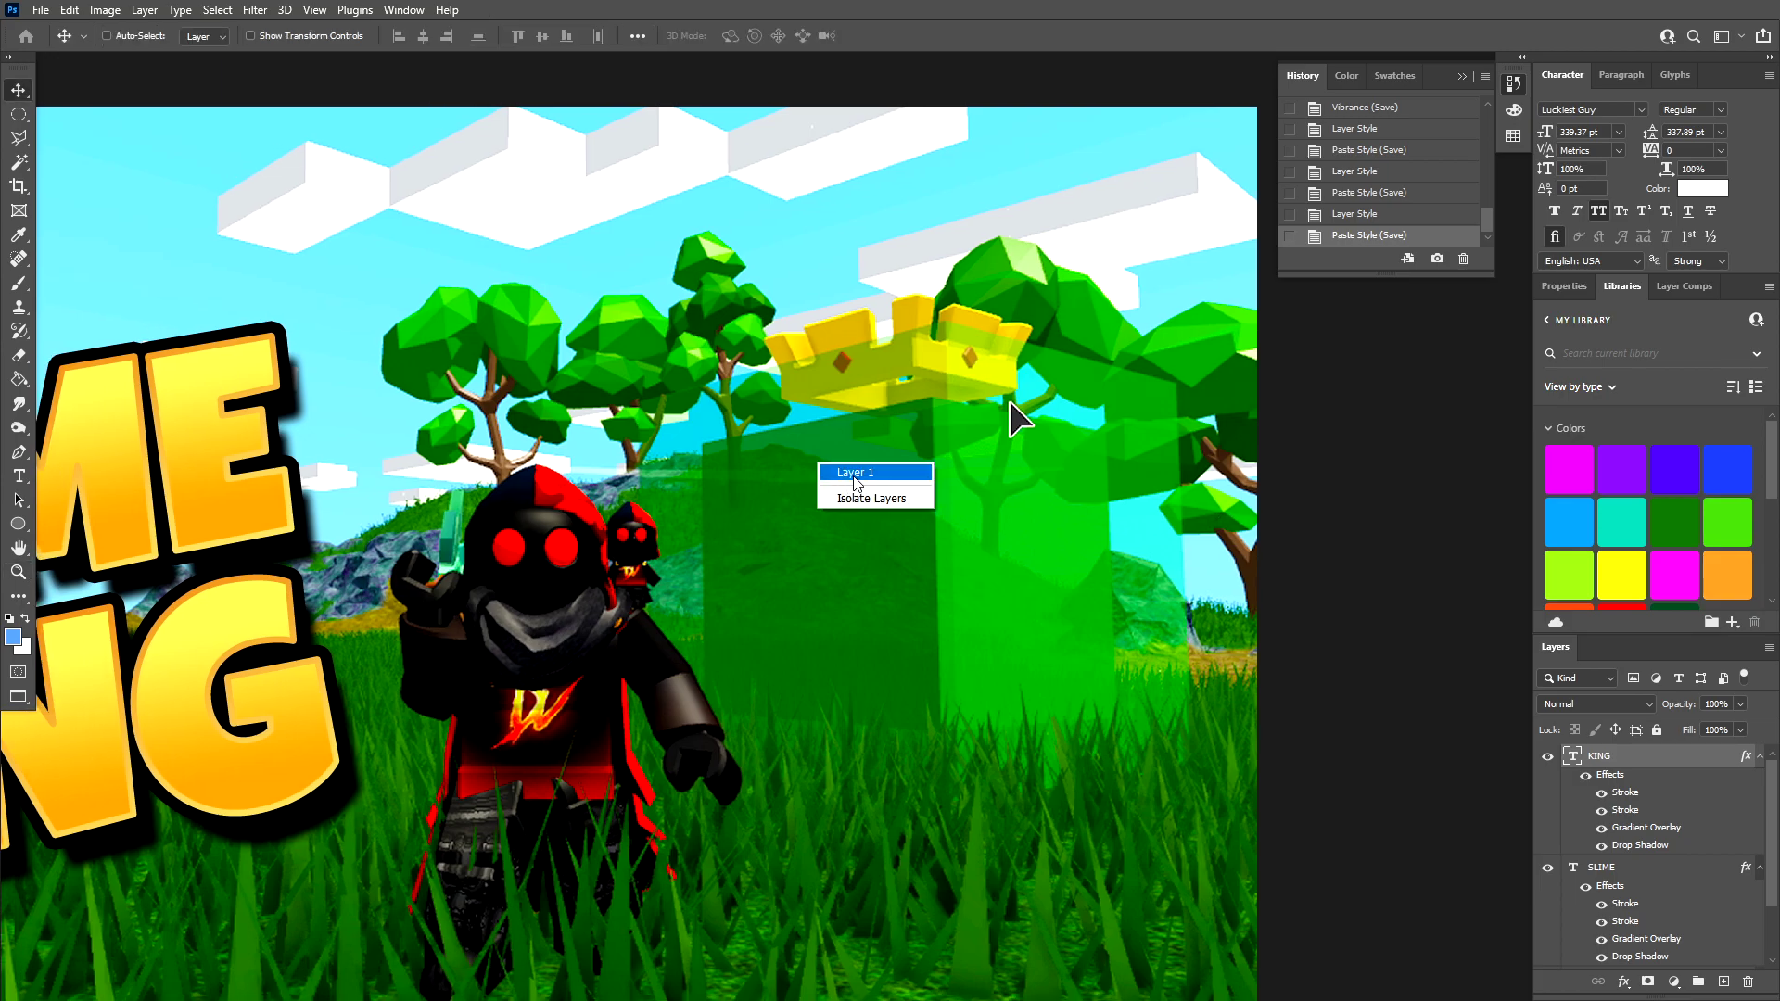
left_click(868, 473)
- Try shifting the background screenshot on Layer 1 and undo the move
left_click_drag(941, 490, 672, 448)
mouse_move(1040, 415)
left_mouse_down()
mouse_move(997, 392)
mouse_move(1010, 401)
left_mouse_up()
key("ctrl+z")
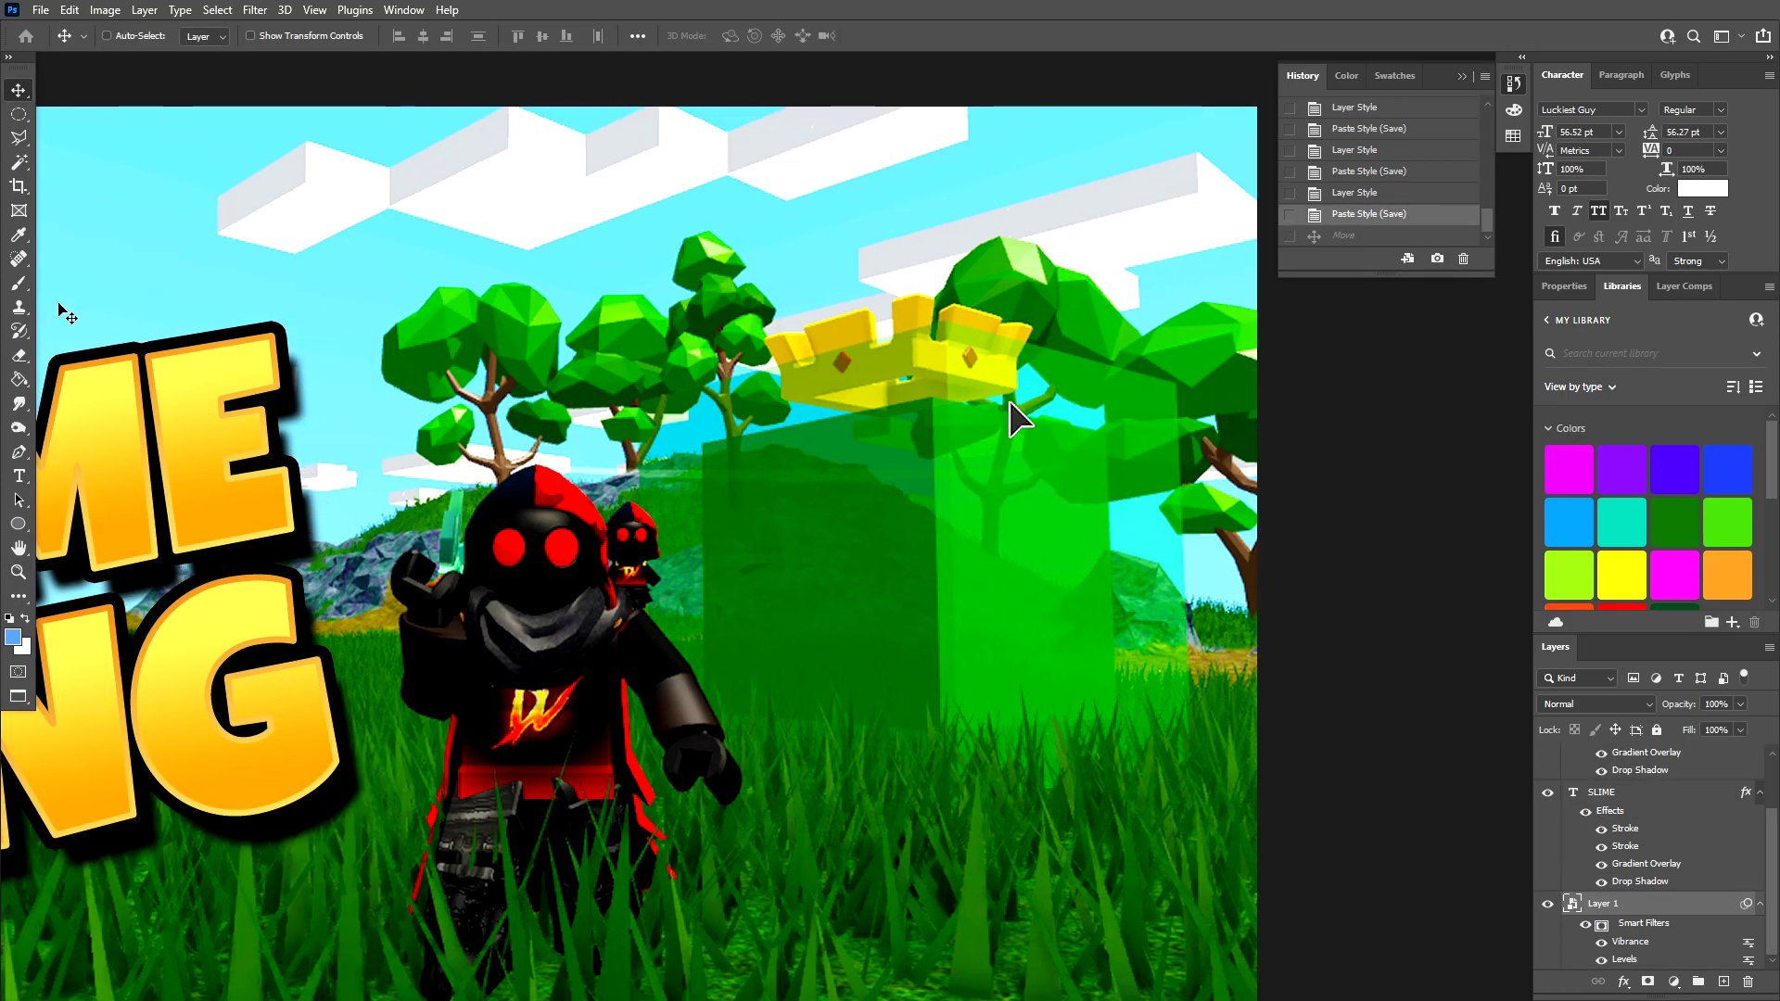
- Make rough trial selections over the crown, trees and clouds with the Polygonal Lasso tool
key("l")
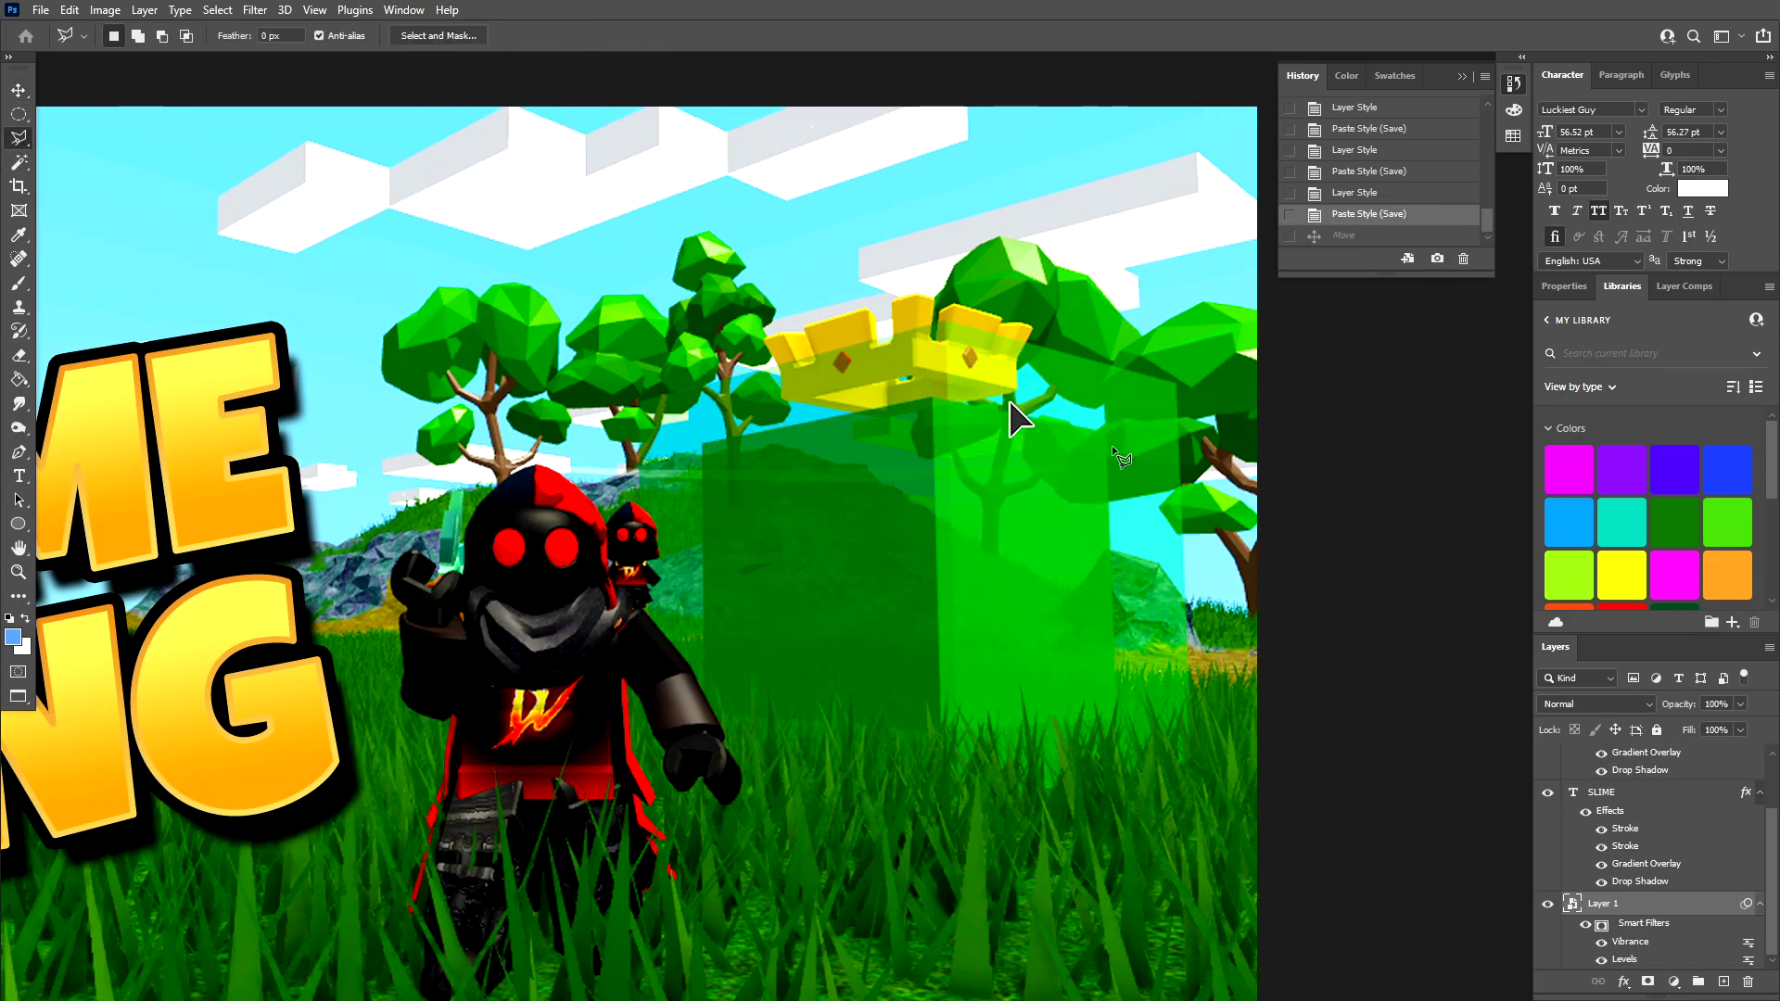
left_click(1025, 344)
left_click(949, 369)
double_click(380, 198)
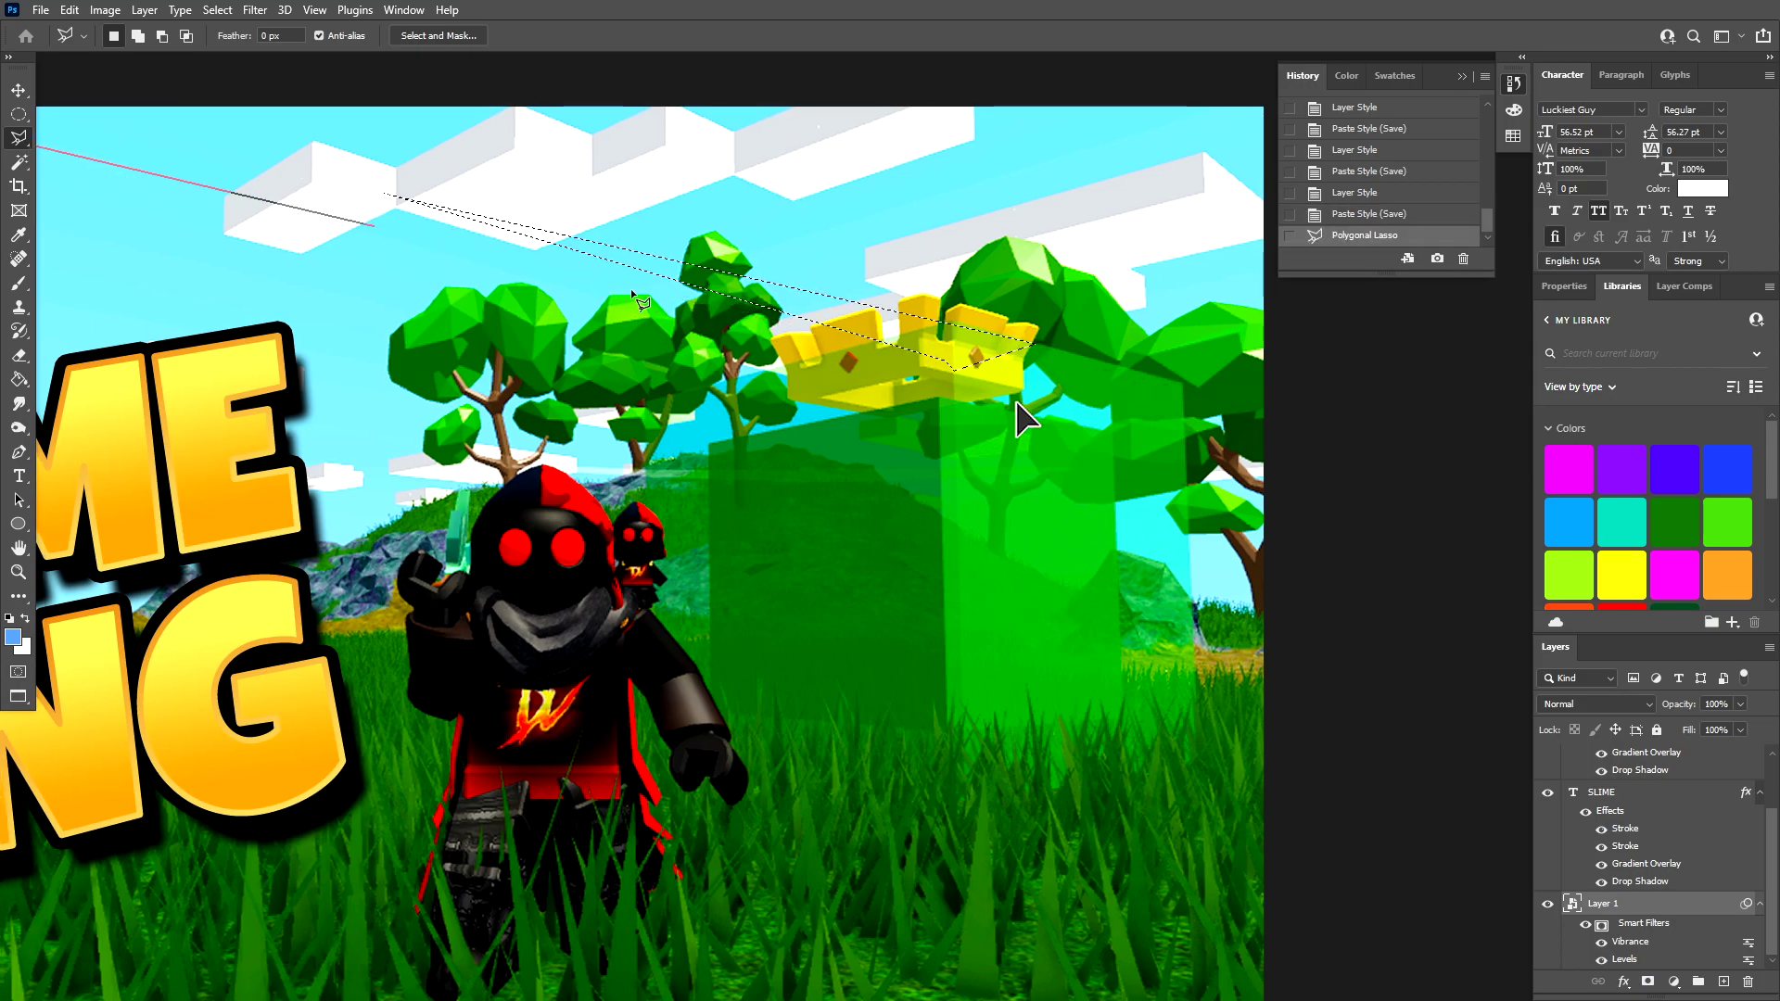
left_click(667, 236)
left_click(605, 233)
left_click(480, 266)
left_click(830, 357)
double_click(860, 265)
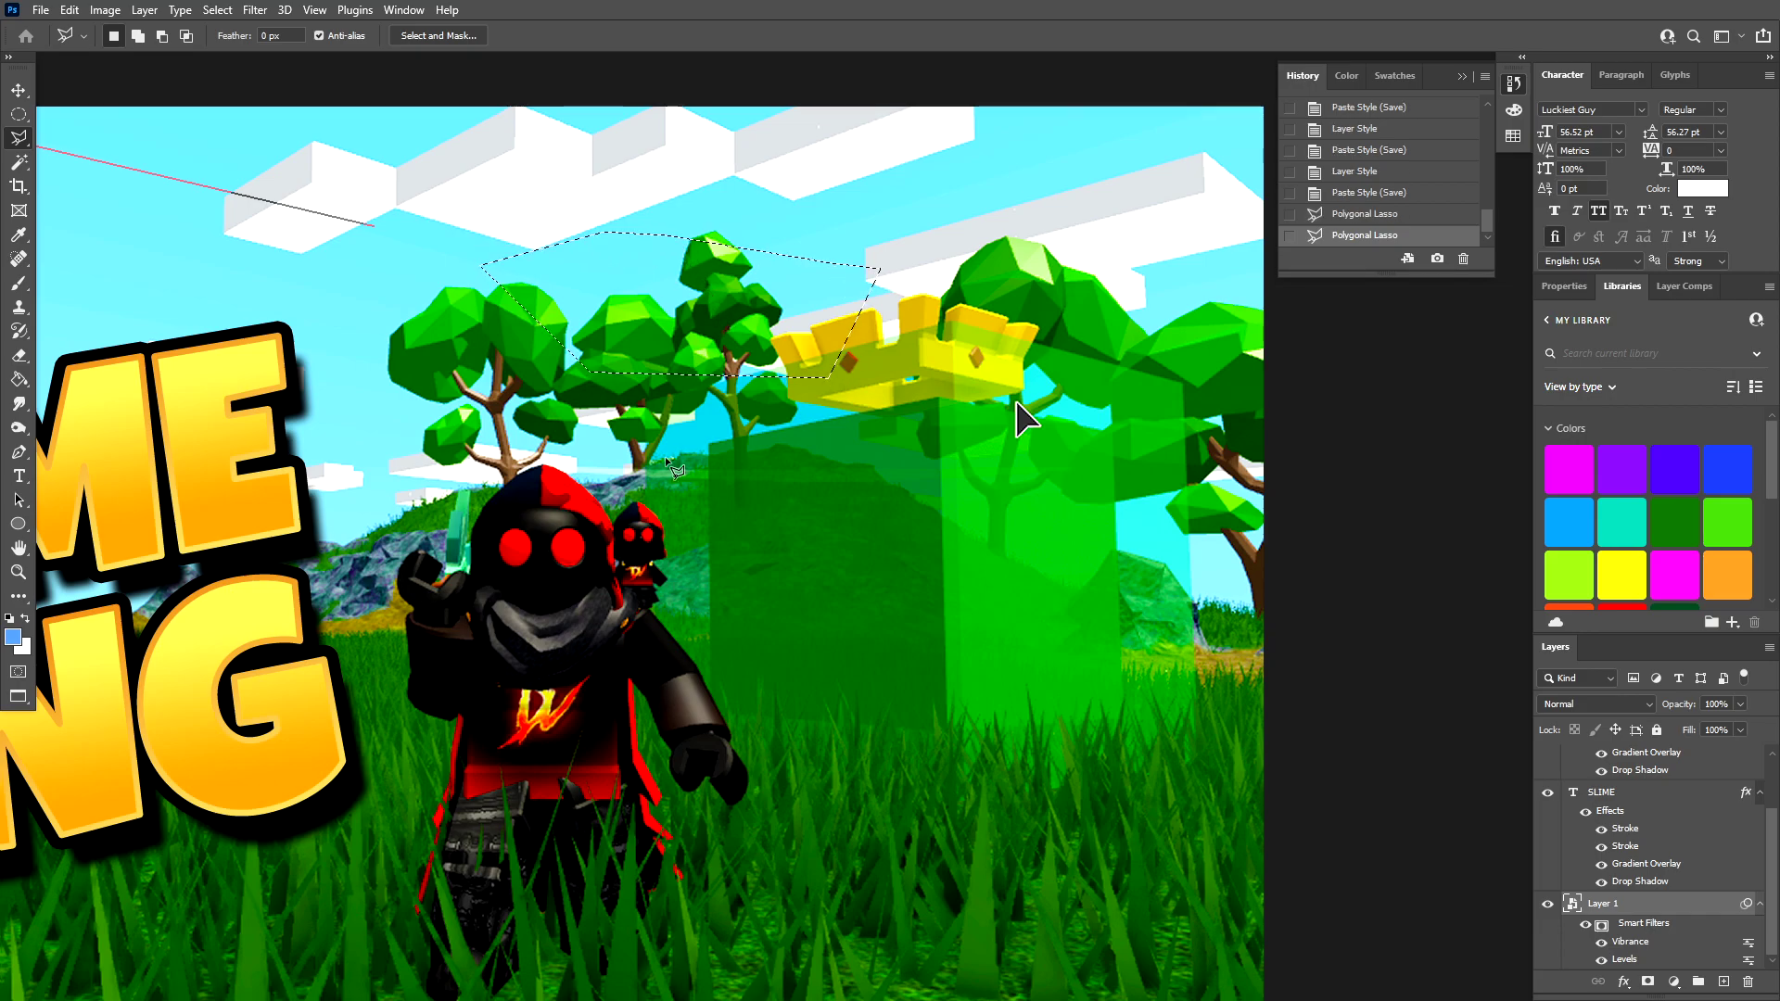
left_click(467, 228)
double_click(216, 204)
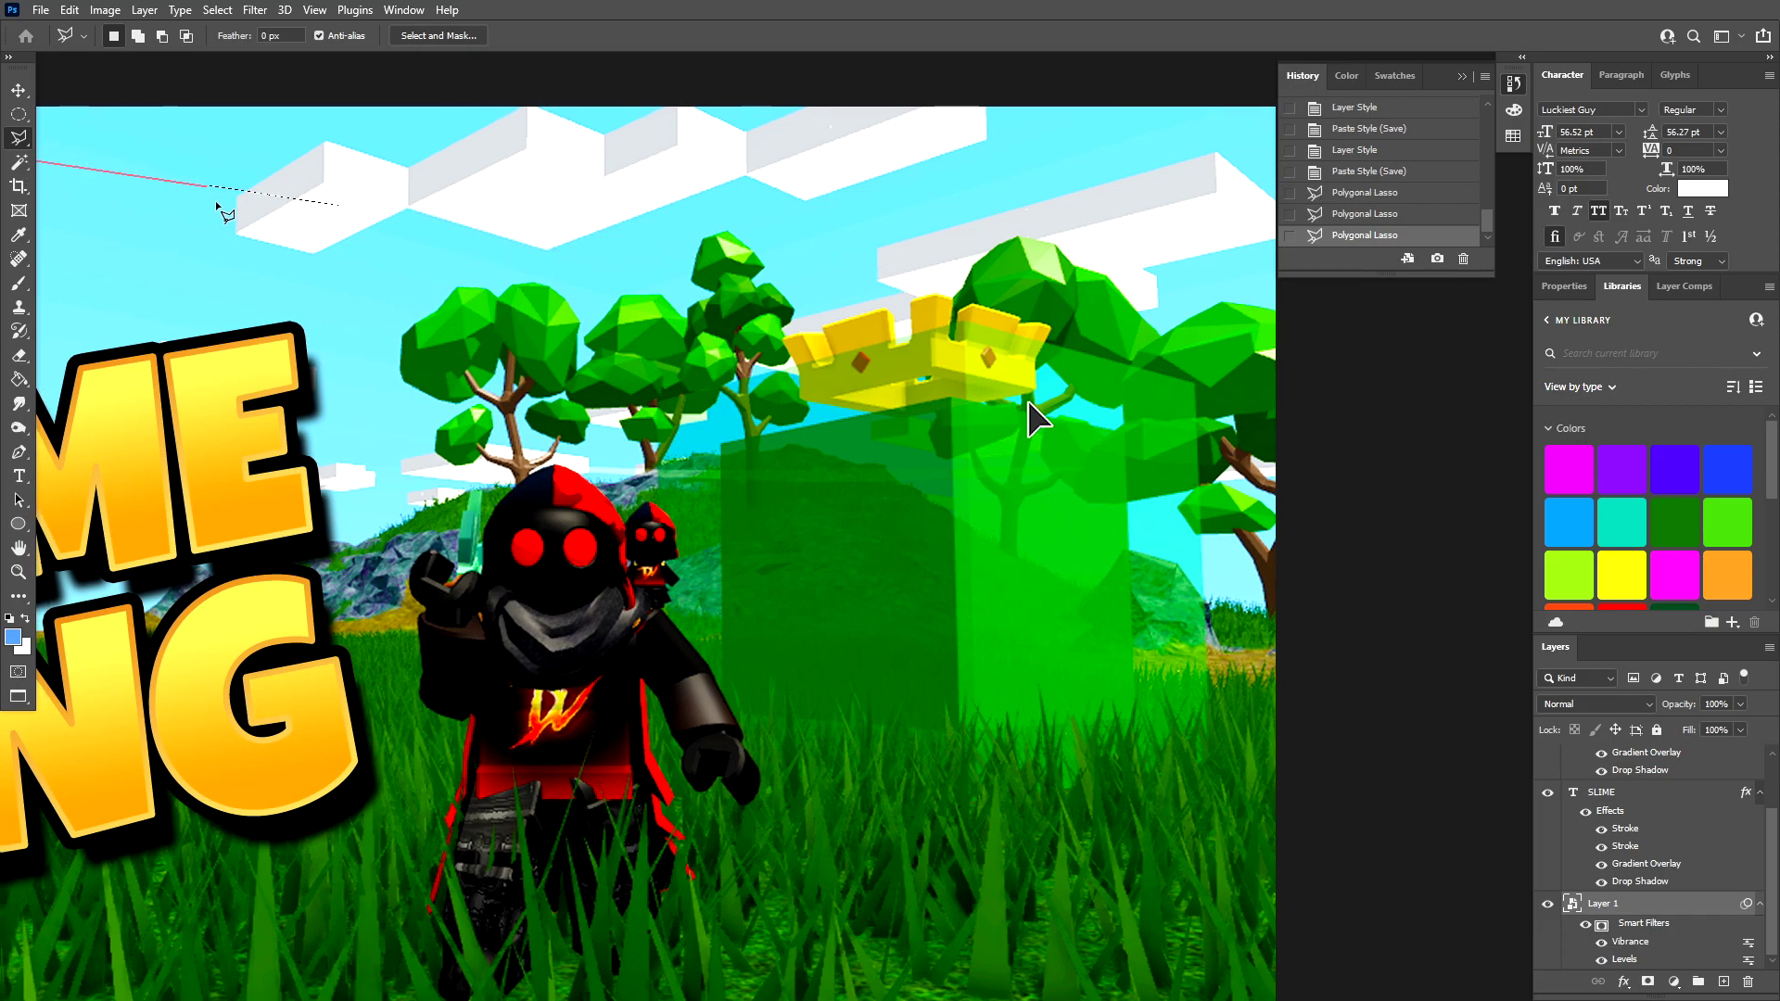
- Outline the green slime block together with its crown as one closed Polygonal Lasso selection
right_click(19, 137)
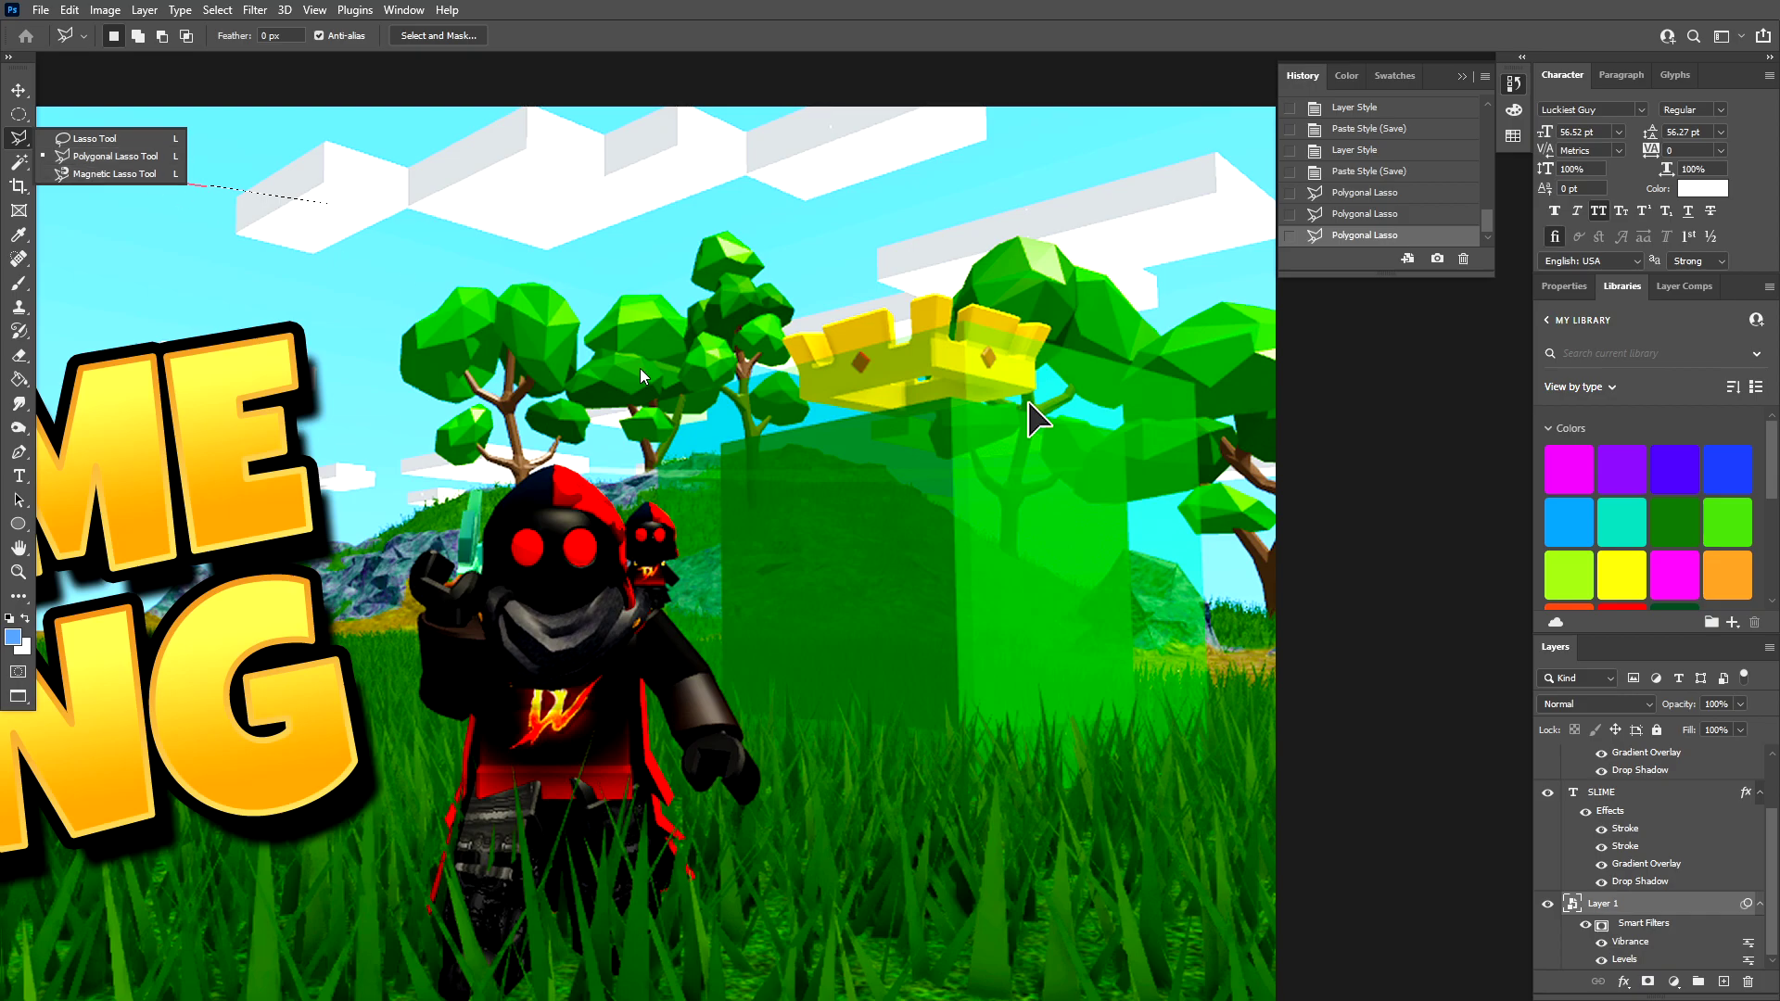
left_click(92, 158)
left_click(911, 302)
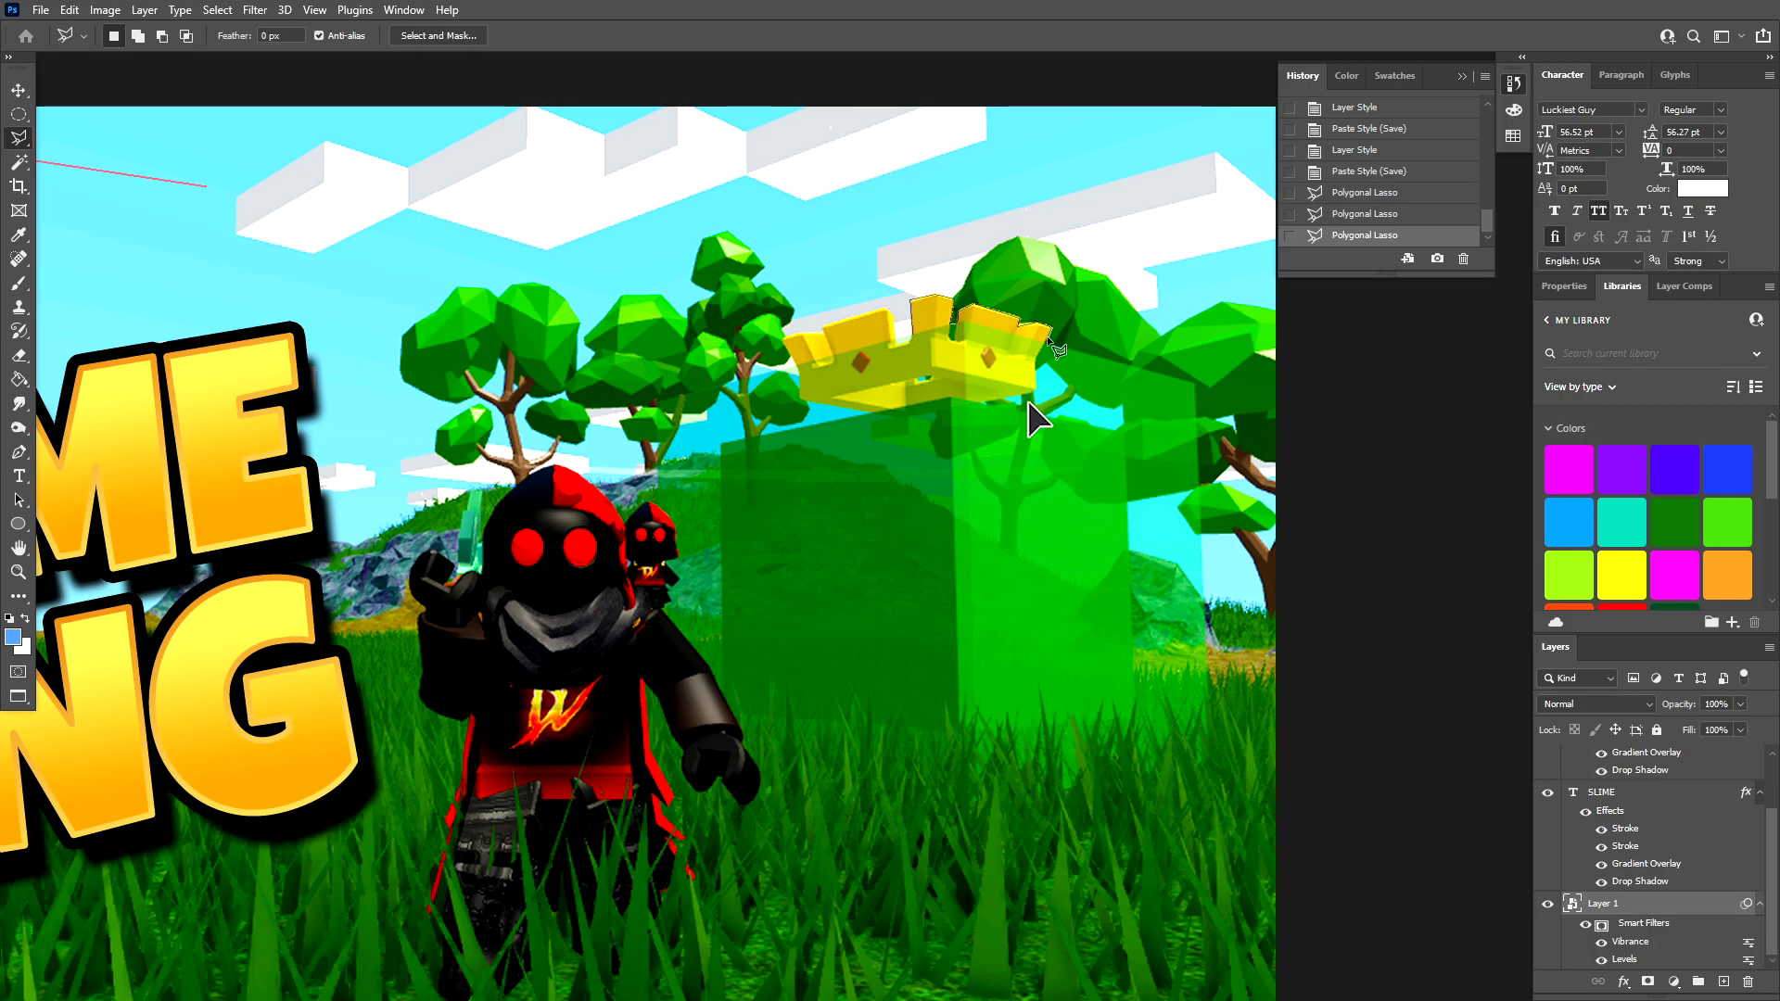
left_click(1194, 383)
left_click(1207, 740)
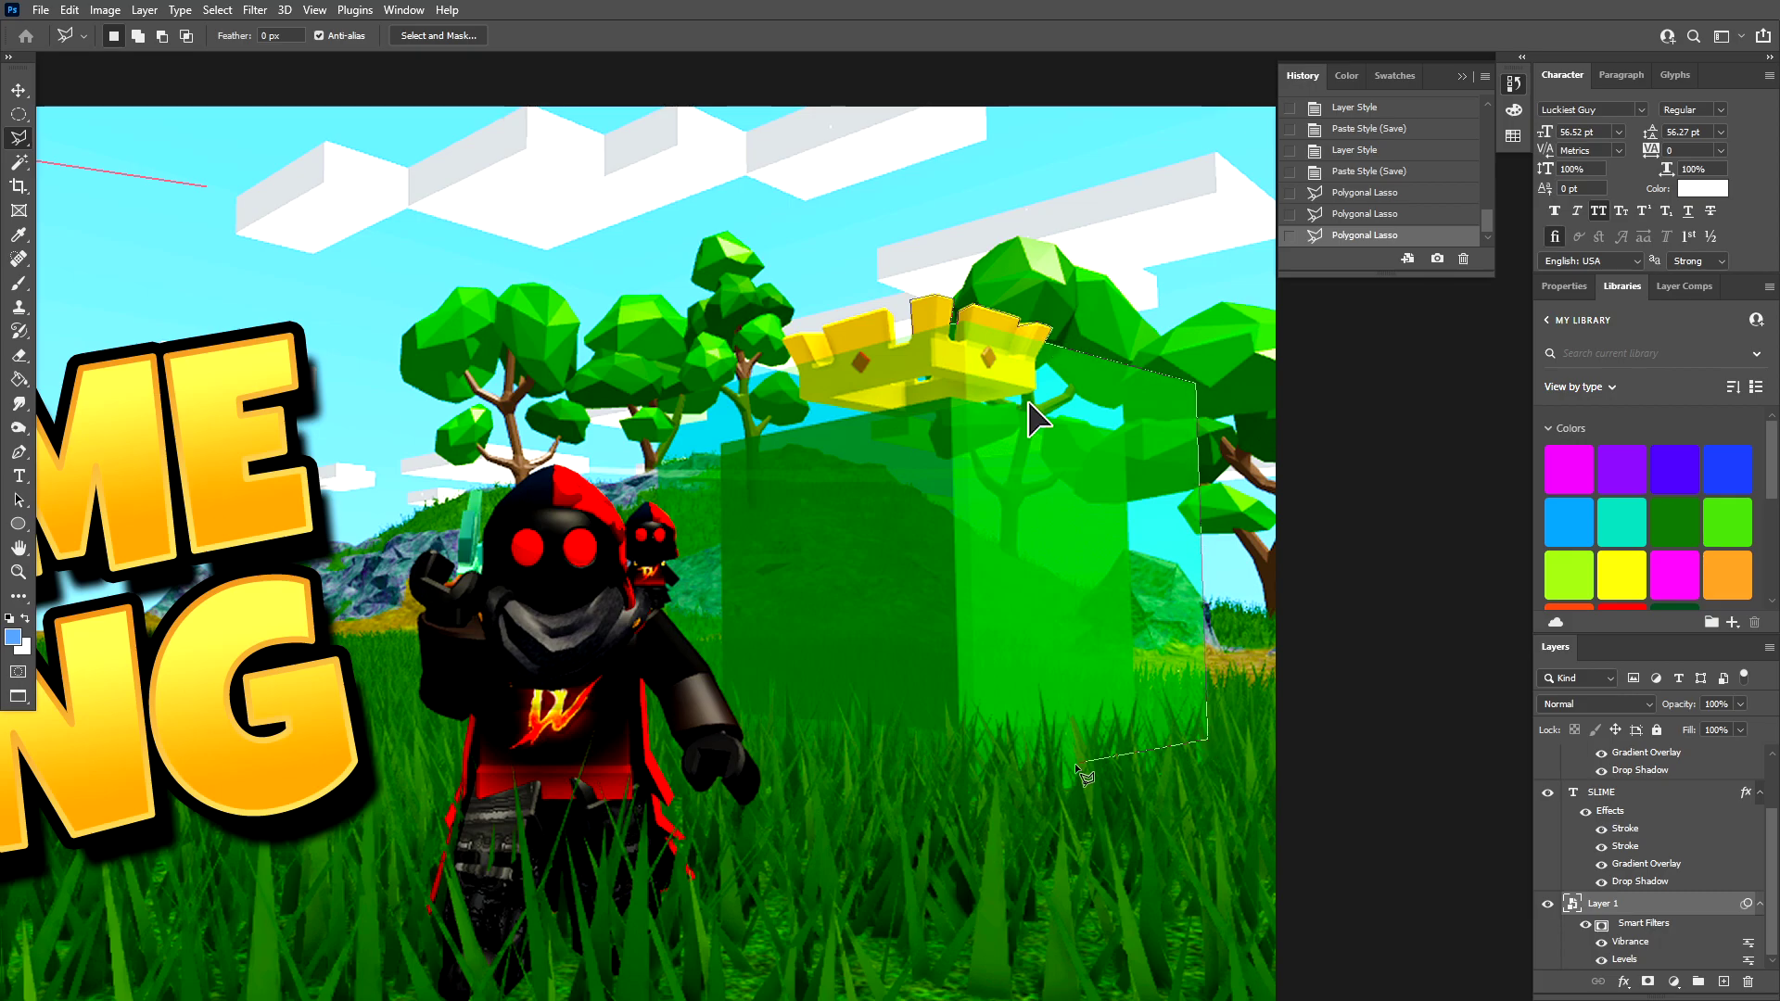
left_click(958, 775)
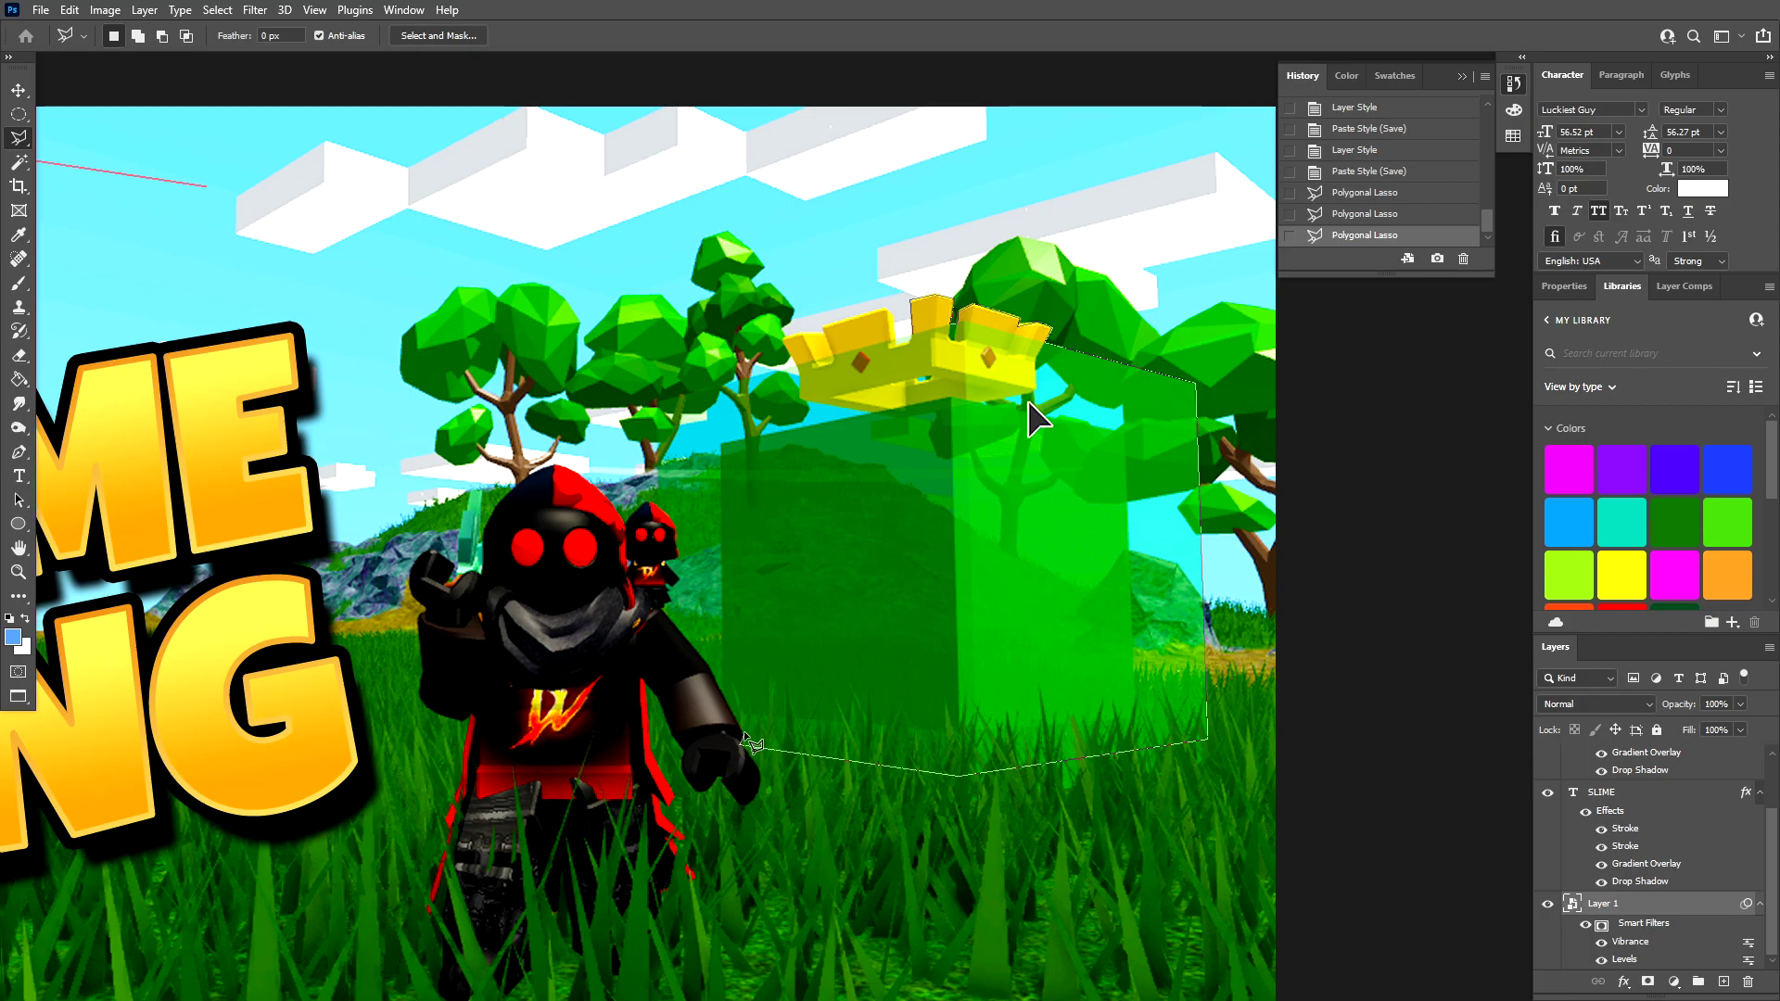
left_click(742, 742)
left_click(707, 657)
left_click(702, 392)
left_click(895, 320)
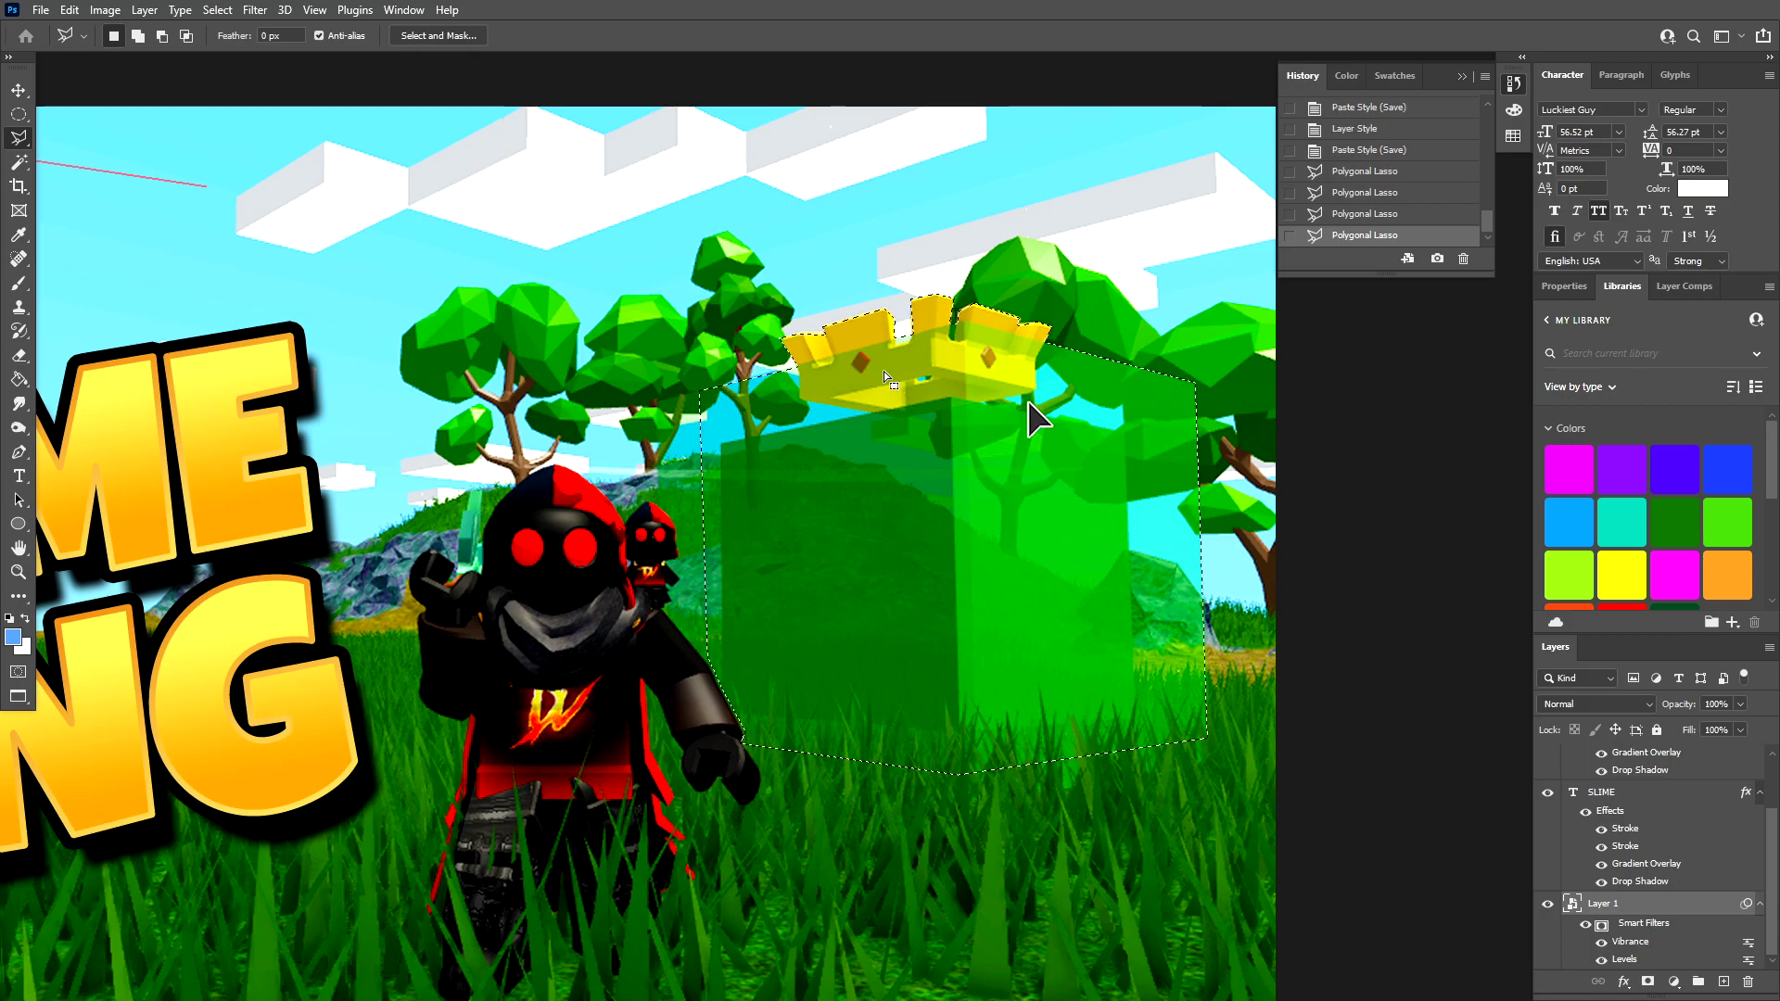
- Copy the selected slime and crown onto a new layer with Layer Via Copy
left_click(145, 10)
mouse_move(174, 39)
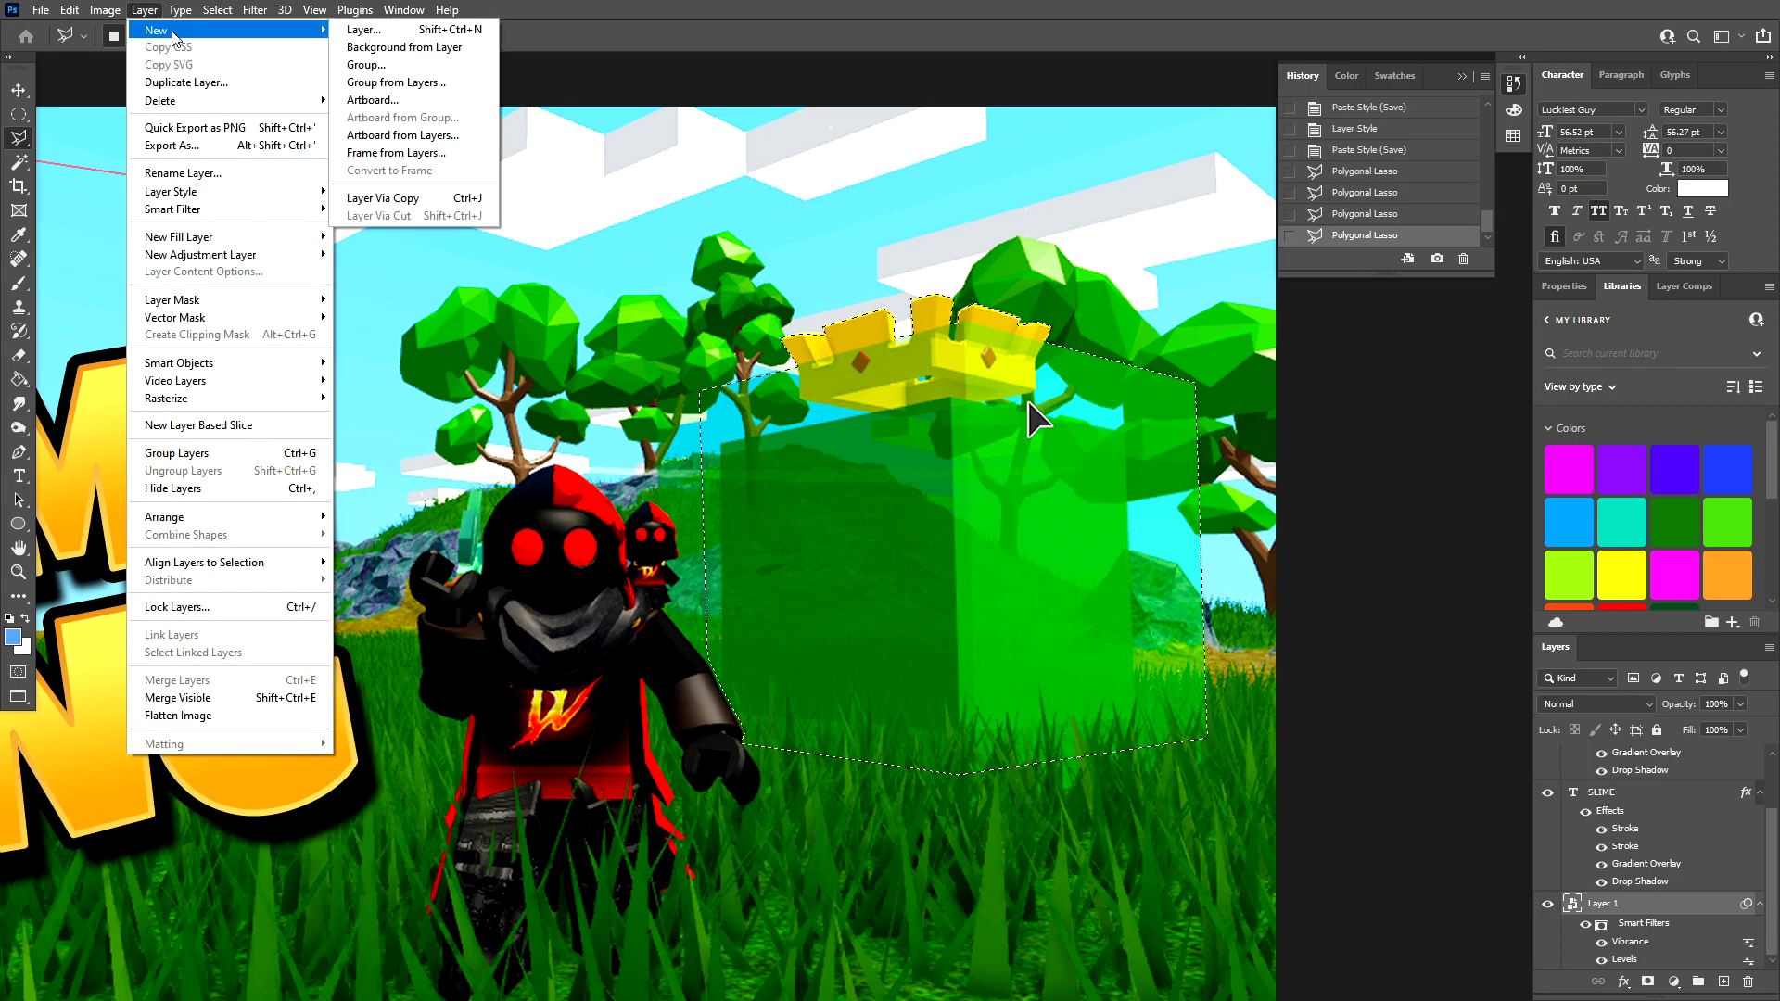
left_click(423, 198)
- Try moving the copied slime cutout upward and undo the move
key("v")
left_click_drag(955, 586, 945, 452)
key("ctrl+z")
- Try a purple 62 px outer glow on the copied slime cutout and switch it off again
left_click(145, 10)
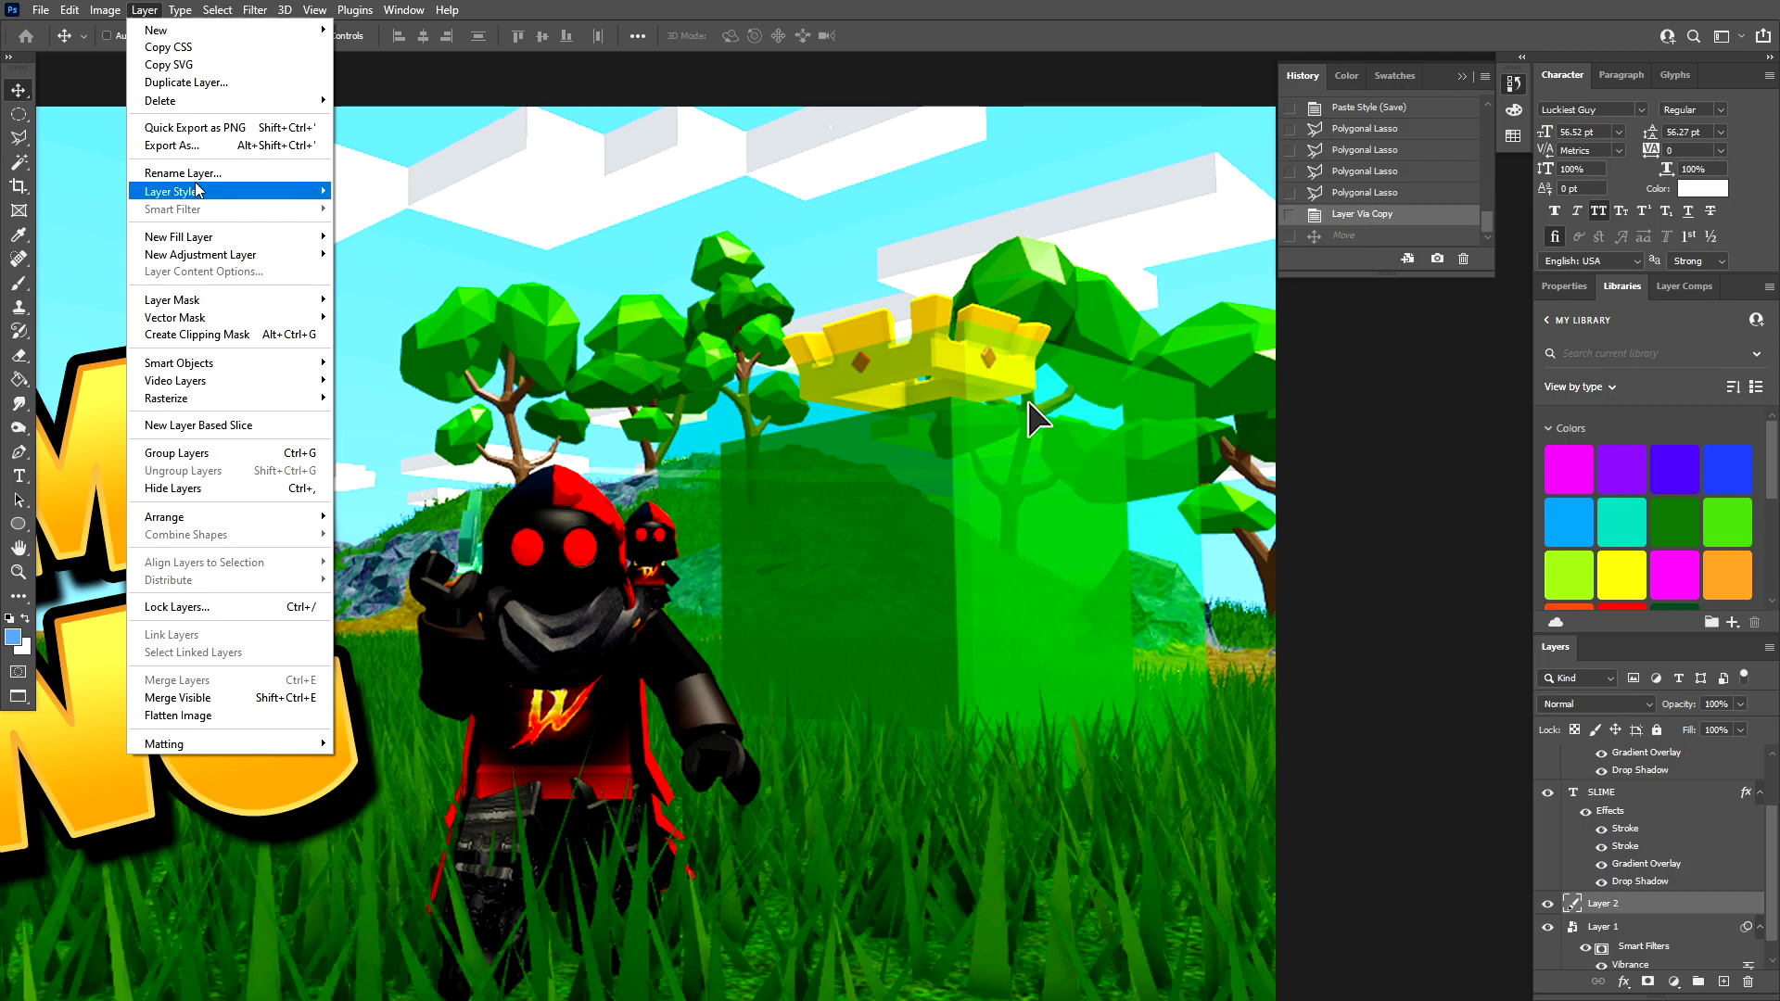
mouse_move(213, 191)
left_click(389, 360)
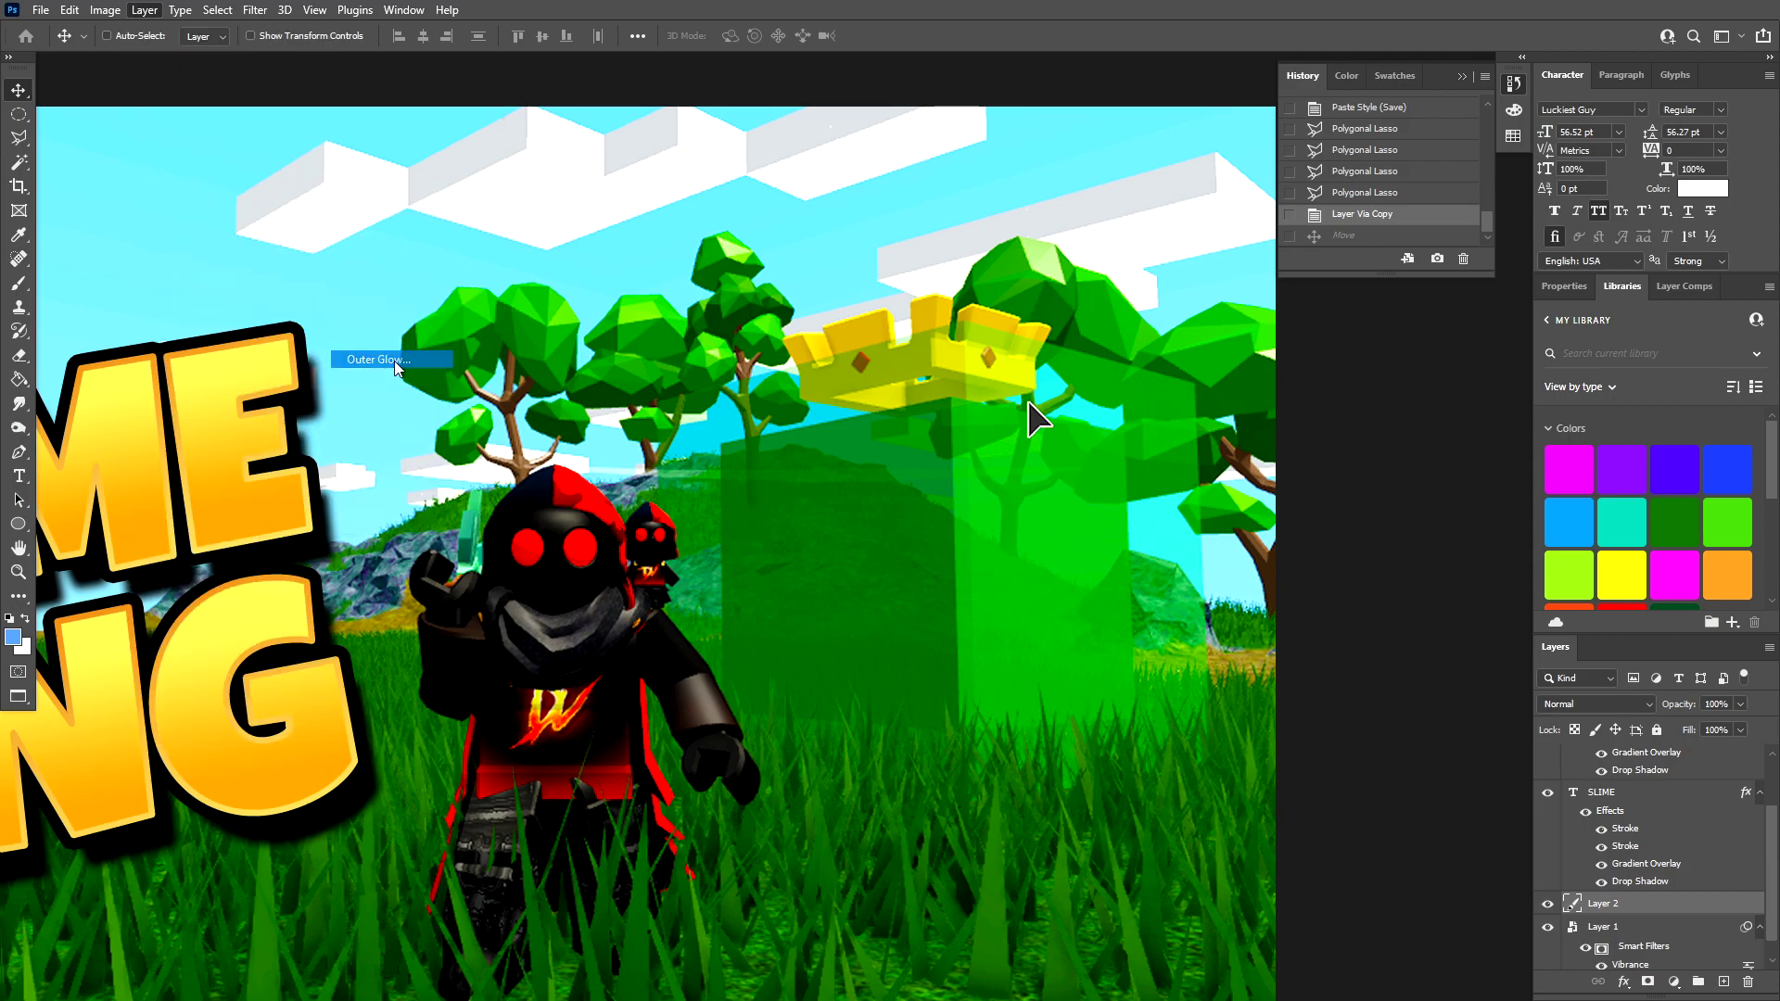
left_click_drag(1583, 382, 1599, 383)
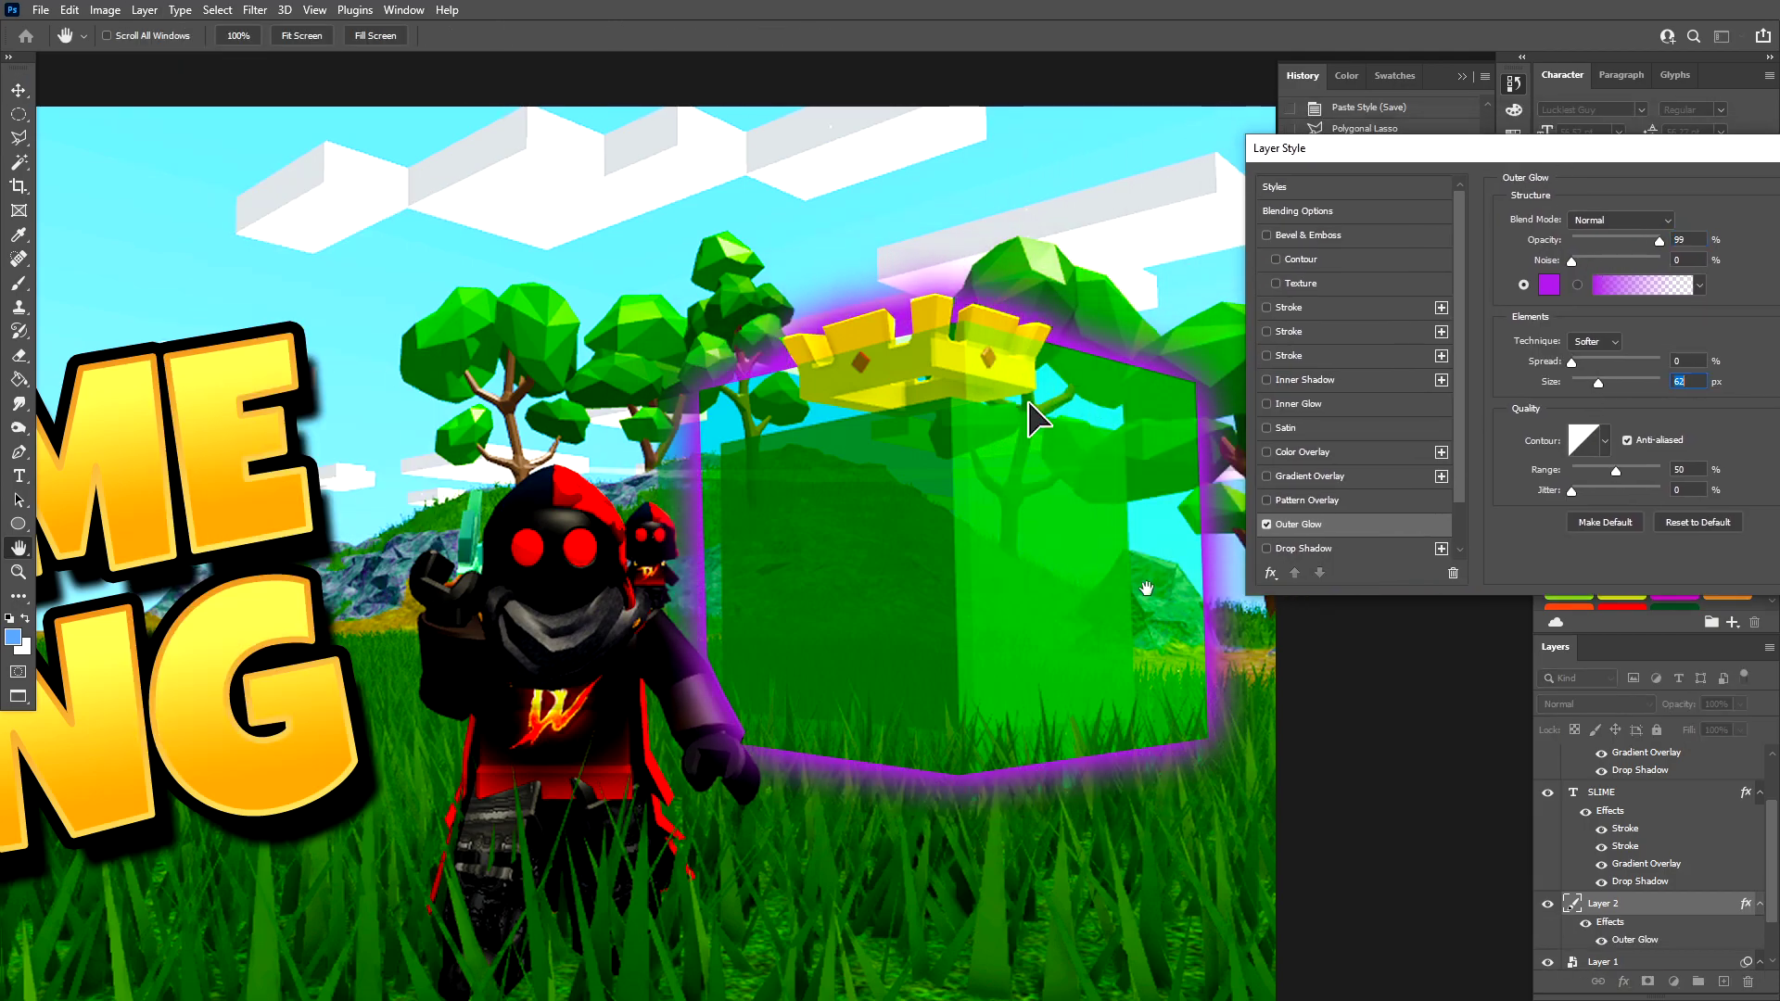
left_click(1268, 524)
- Outline the slime and crown cutout with a solid white stroke
left_click(1270, 308)
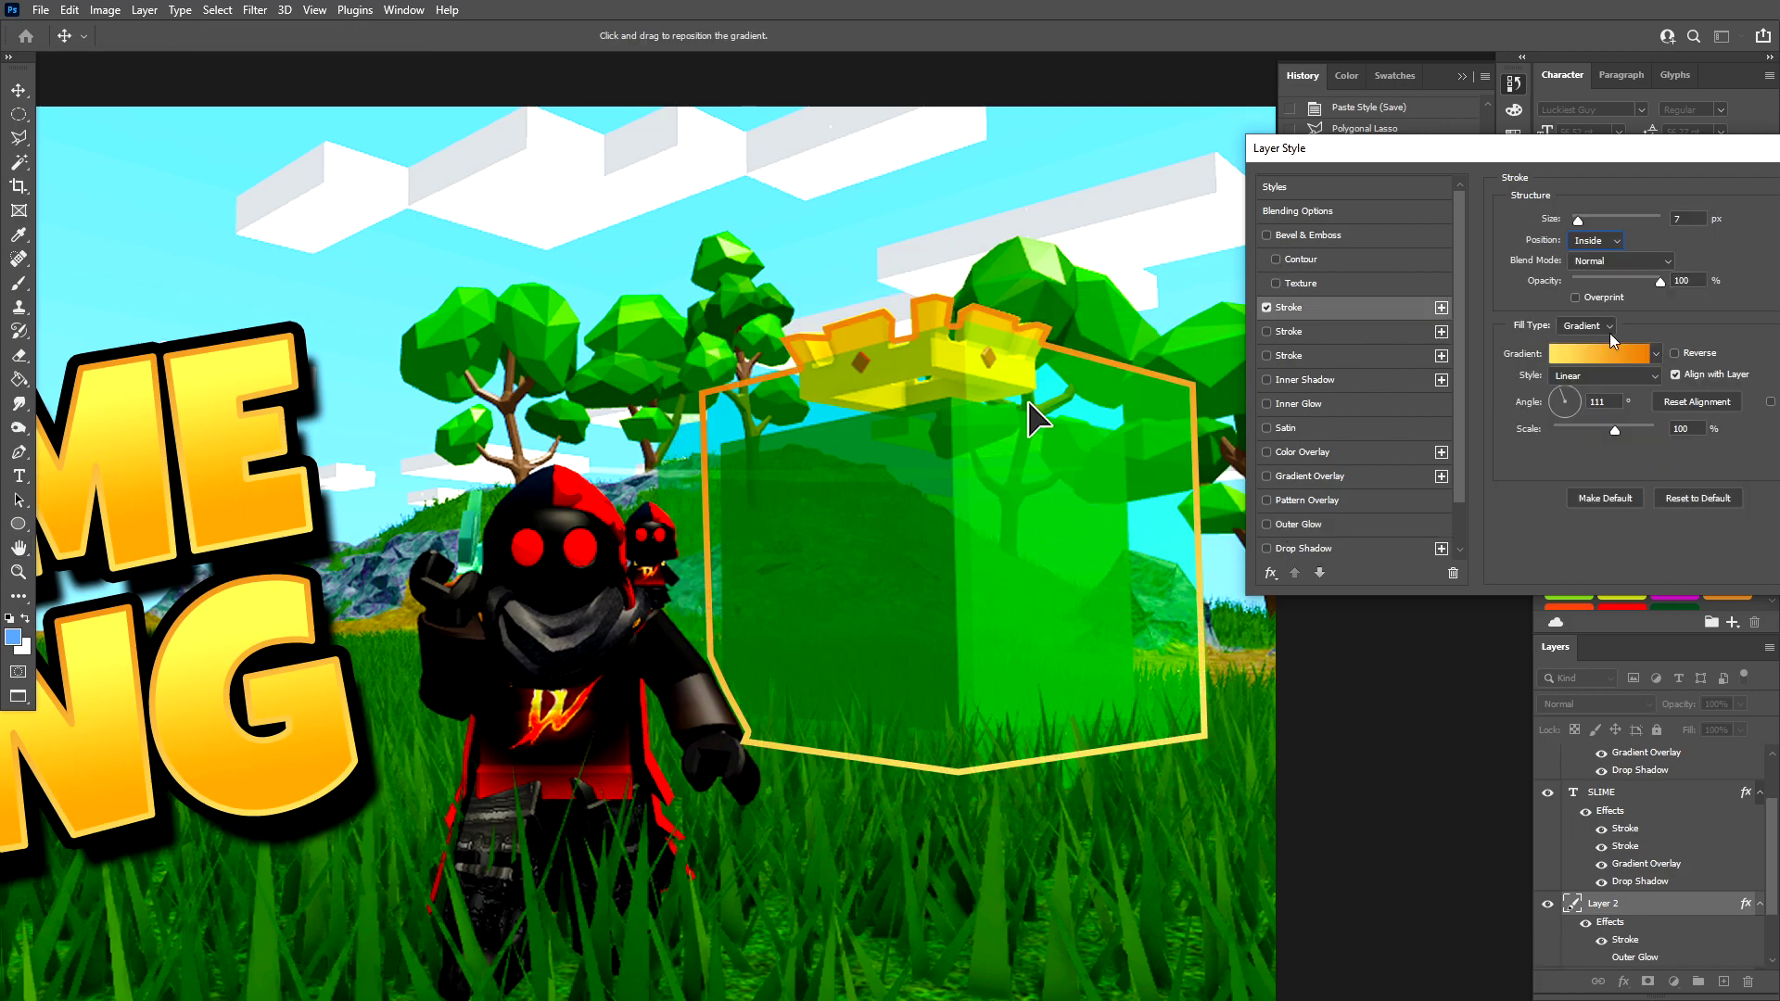
left_click(1587, 326)
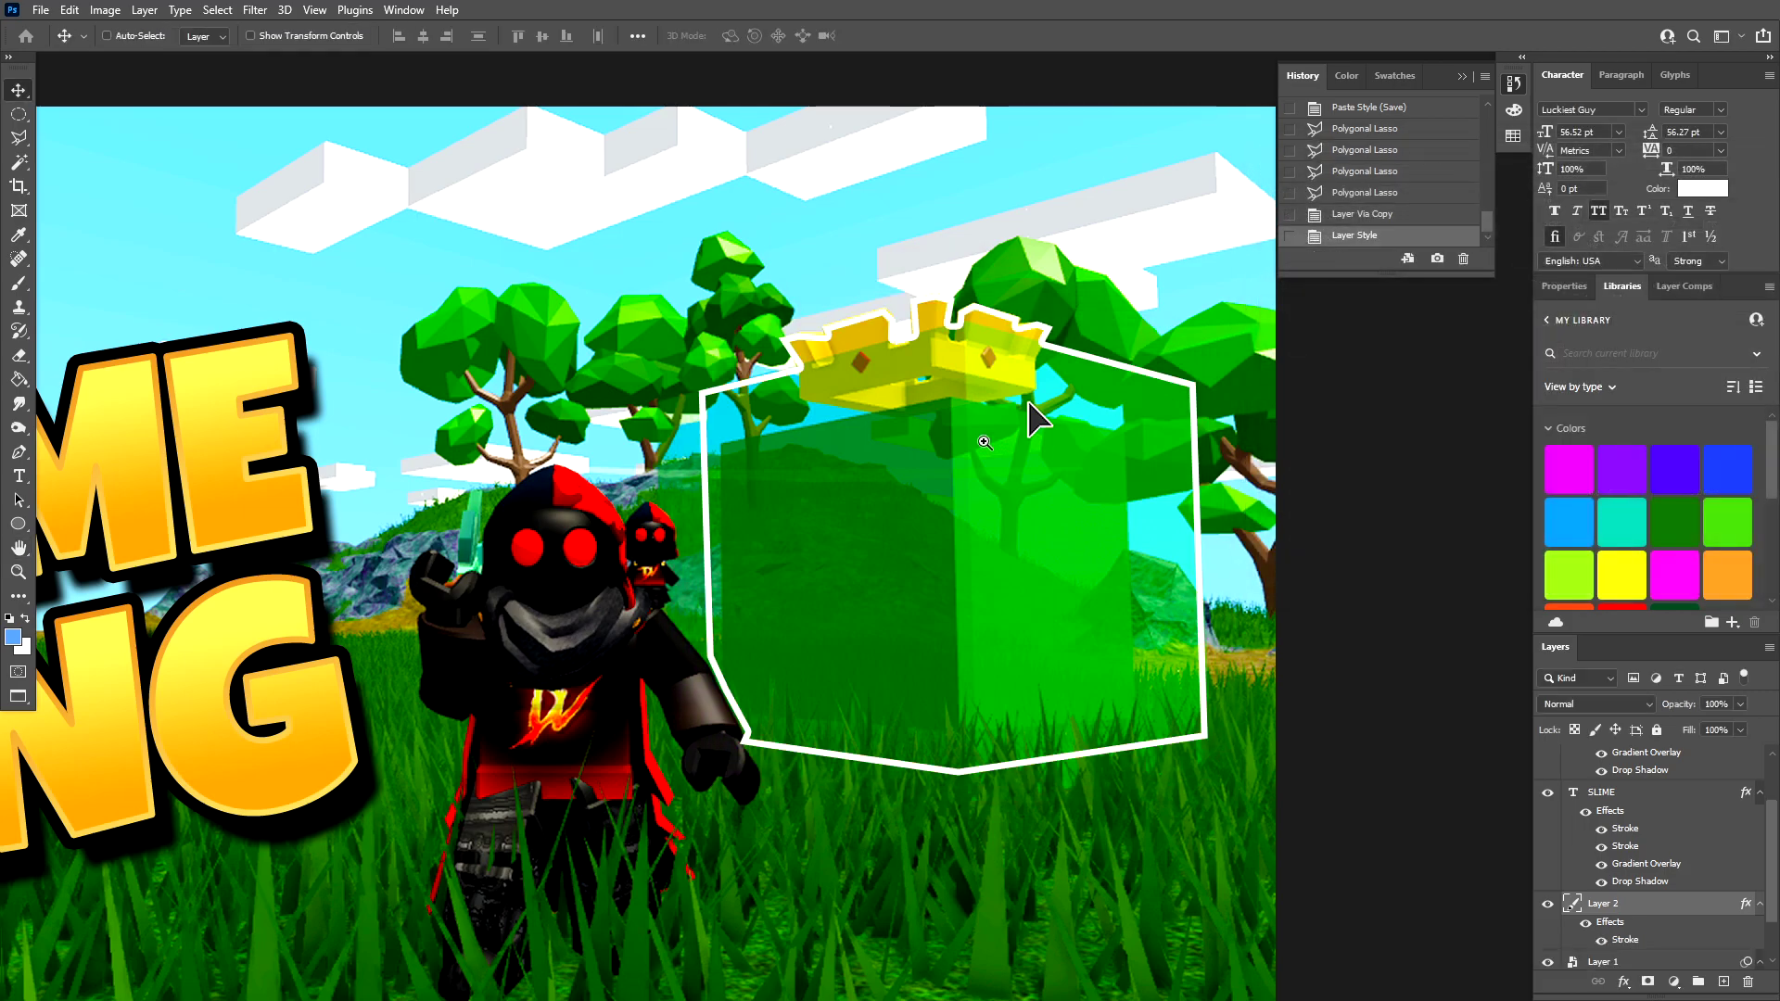
key("z")
left_click(996, 464, "alt")
left_click(996, 463, "alt")
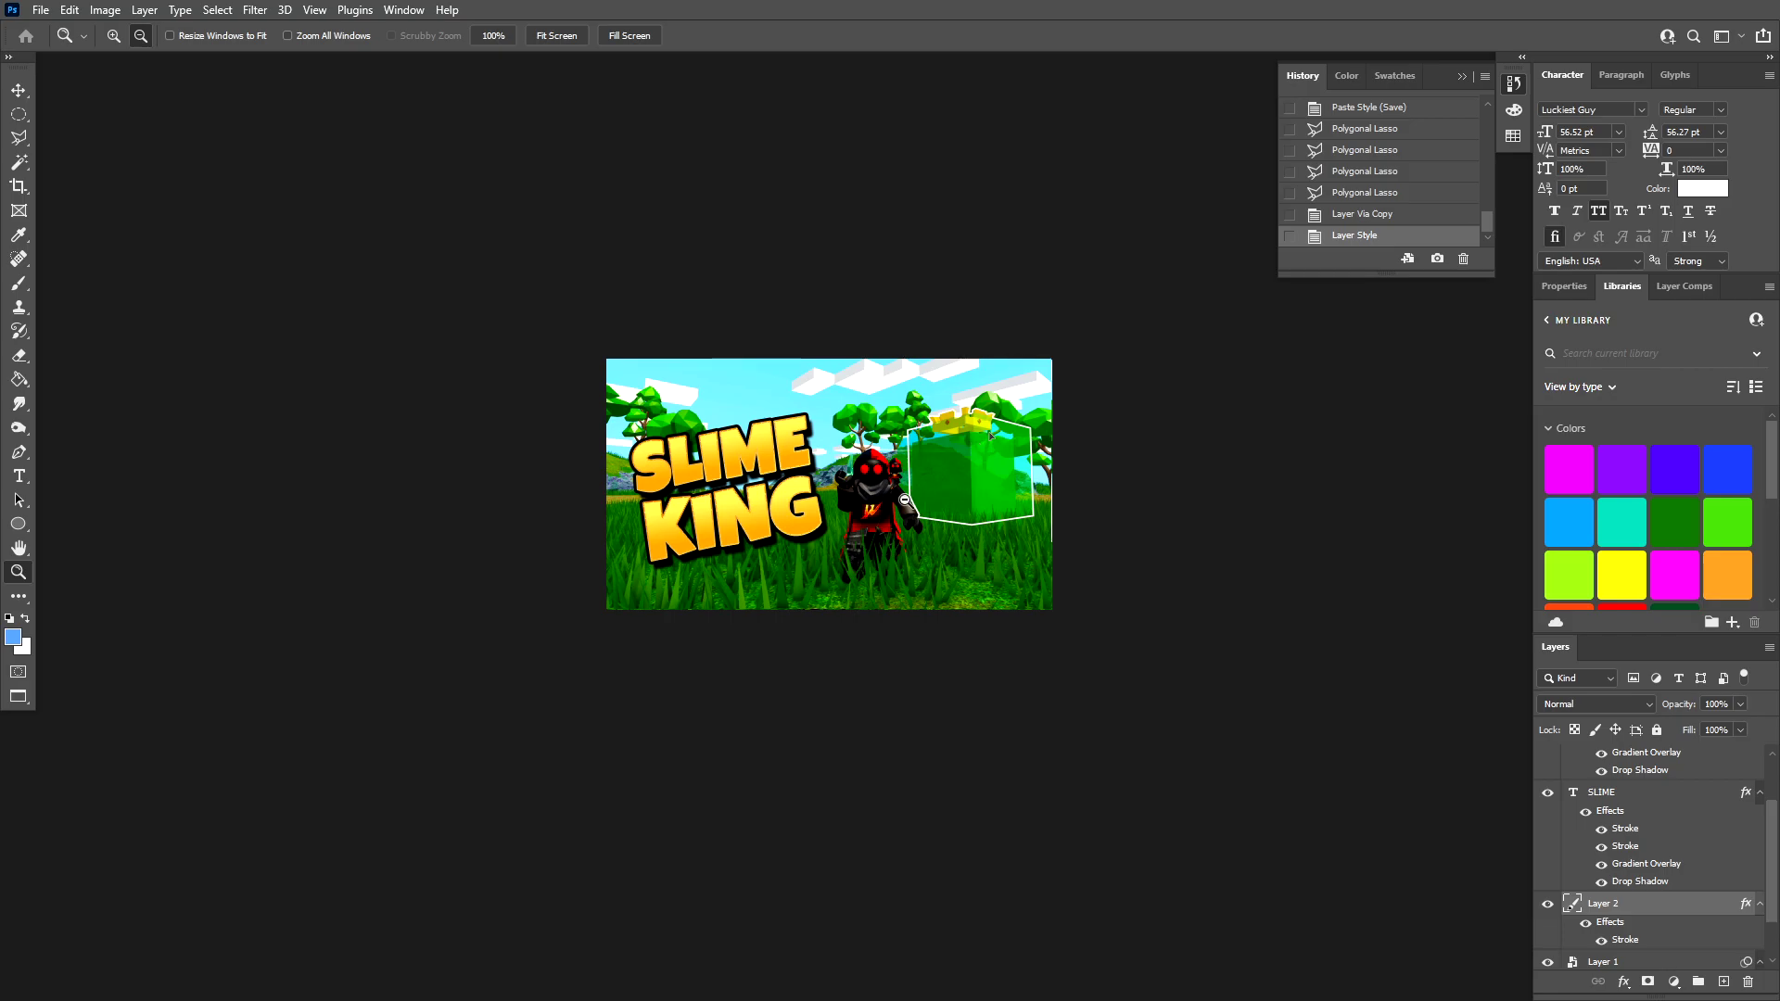
left_click(950, 471)
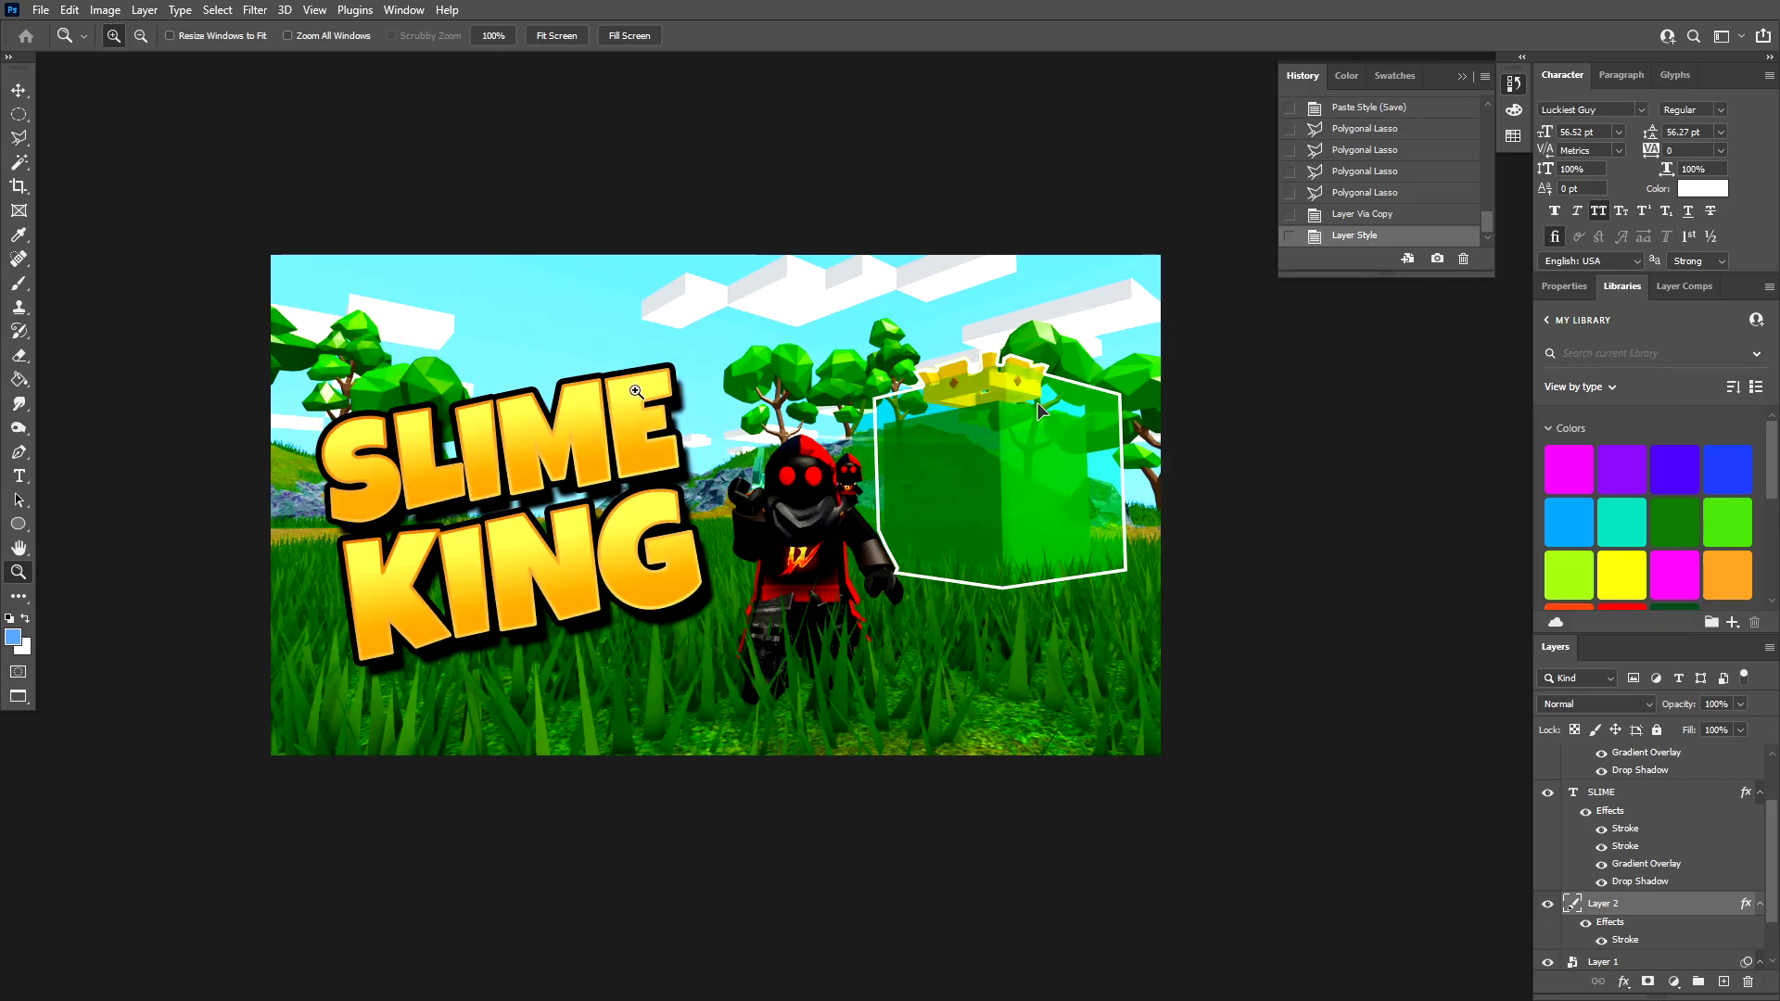
- Try moving the white-outlined slime cutout up and to the left over the character, and undo the move
key("v")
left_click_drag(1064, 503, 1009, 479)
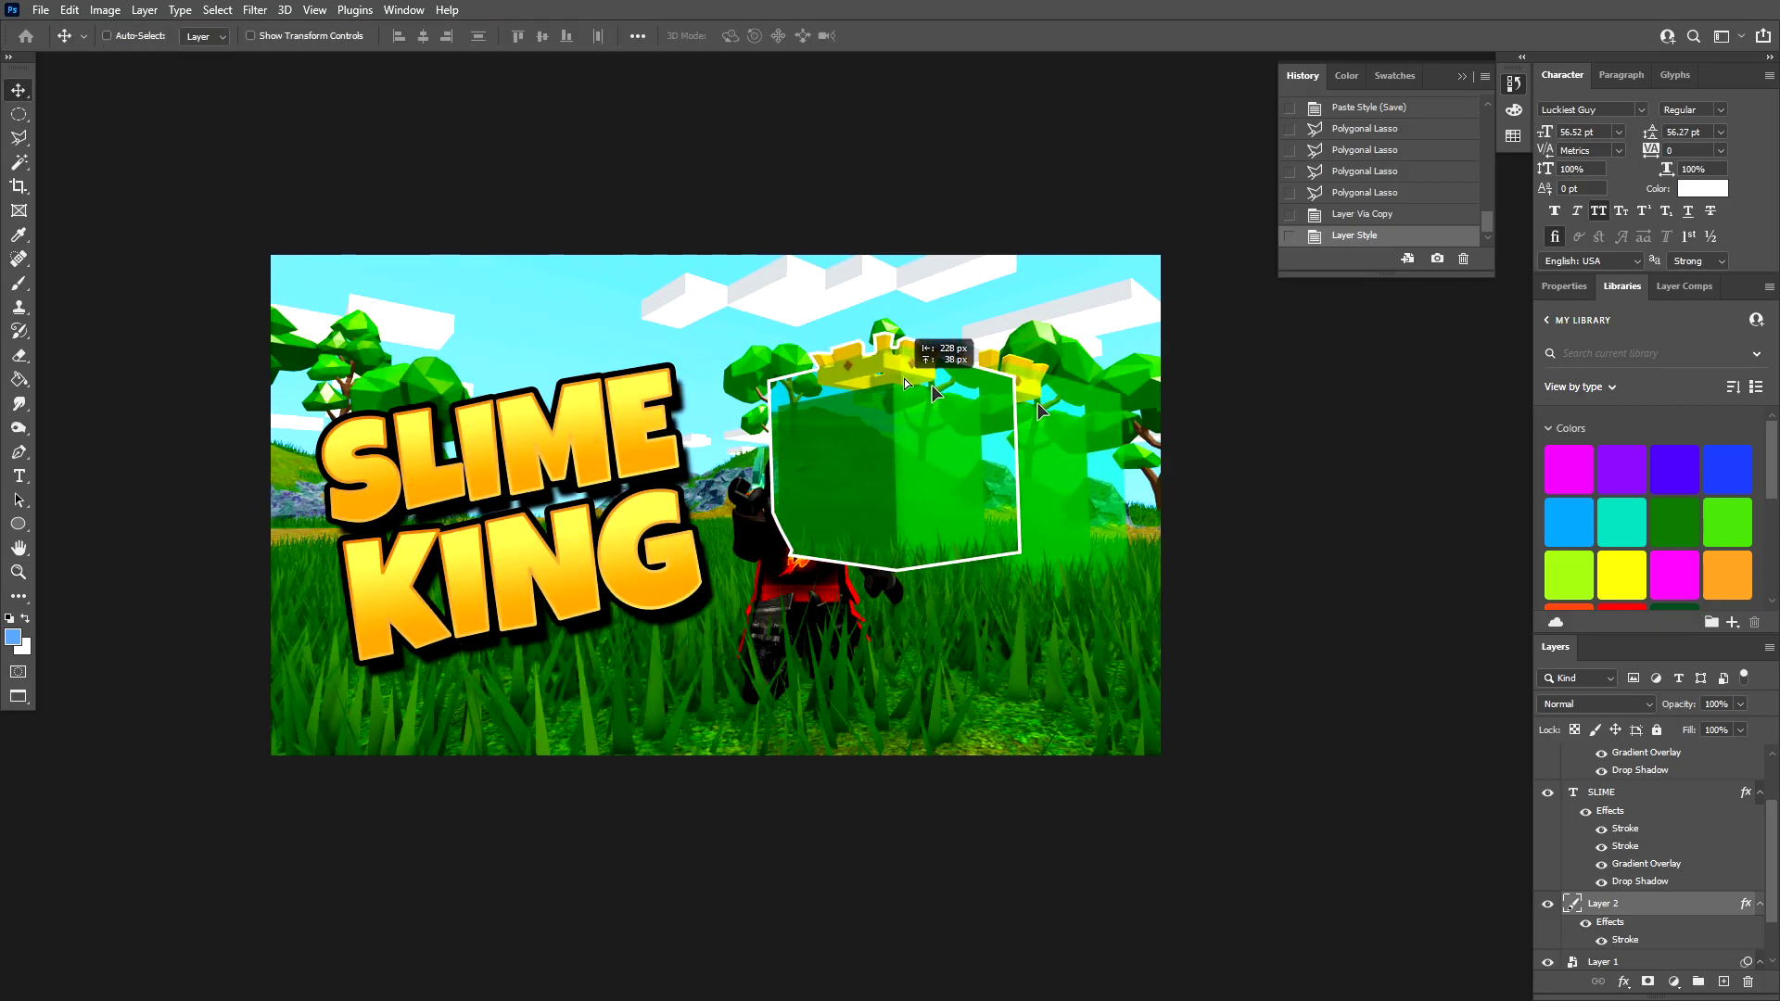
key("ctrl+z")
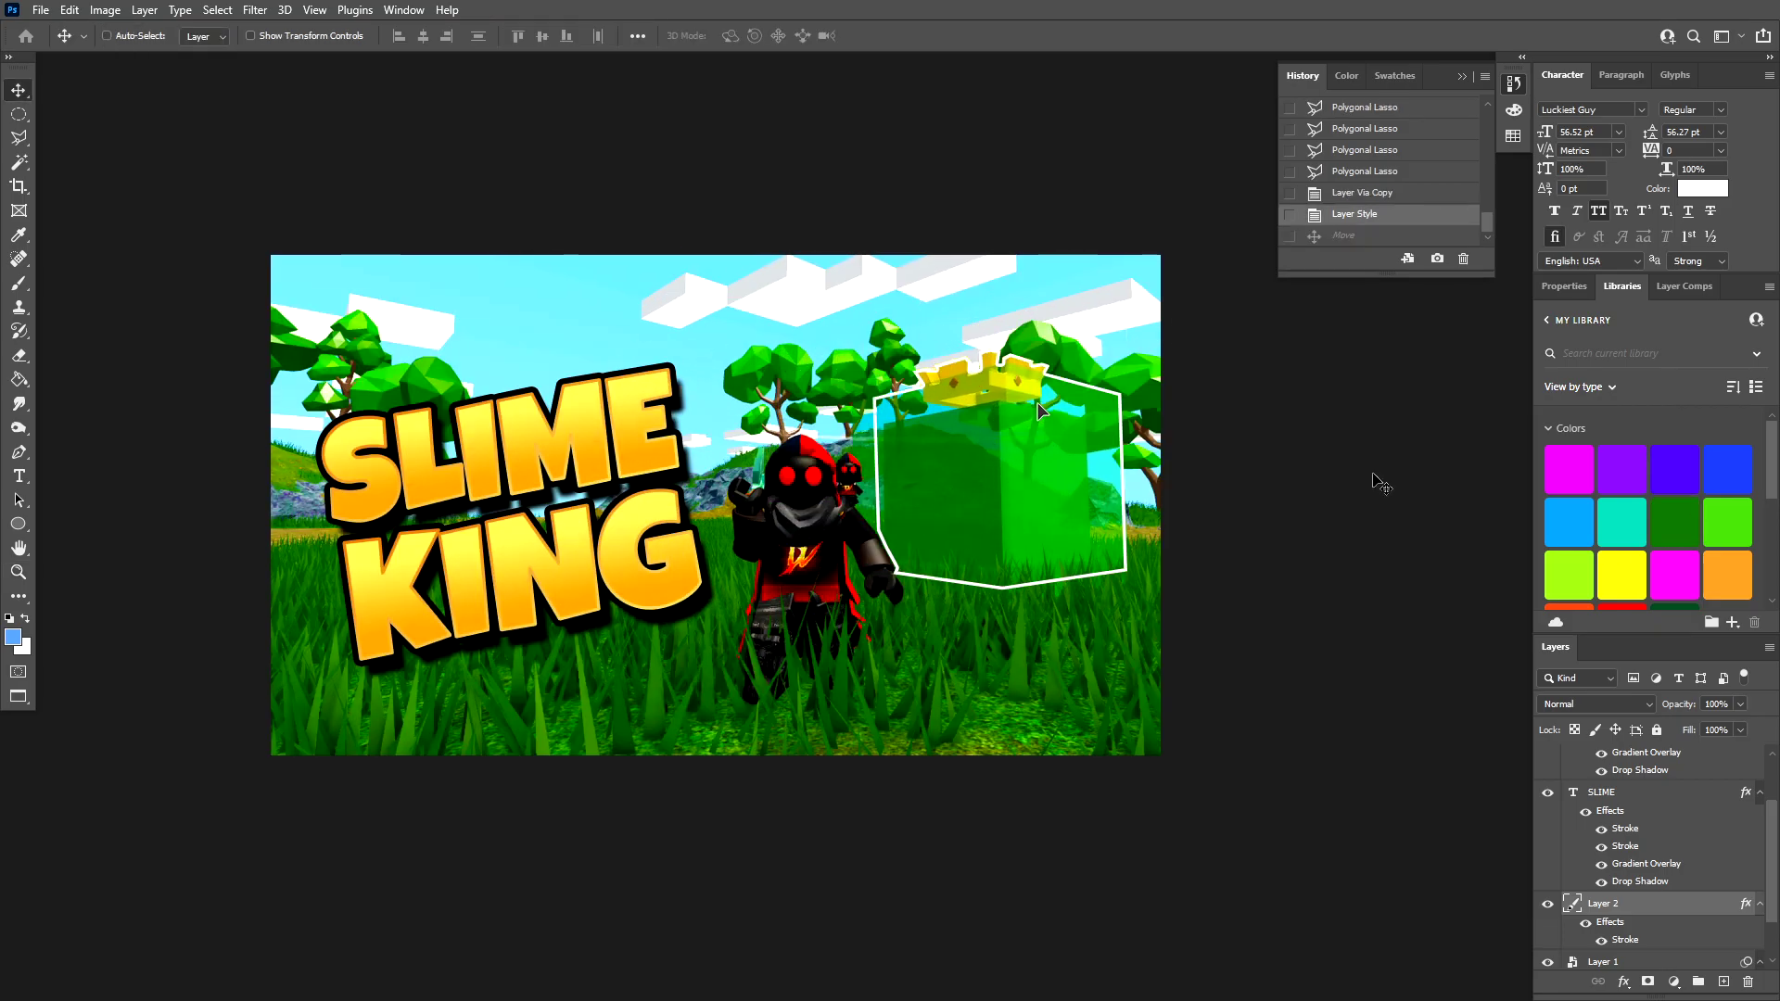
- Hide the outlined slime cutout layer, compare the thumbnail with and without it, and save the document
left_click(1548, 904)
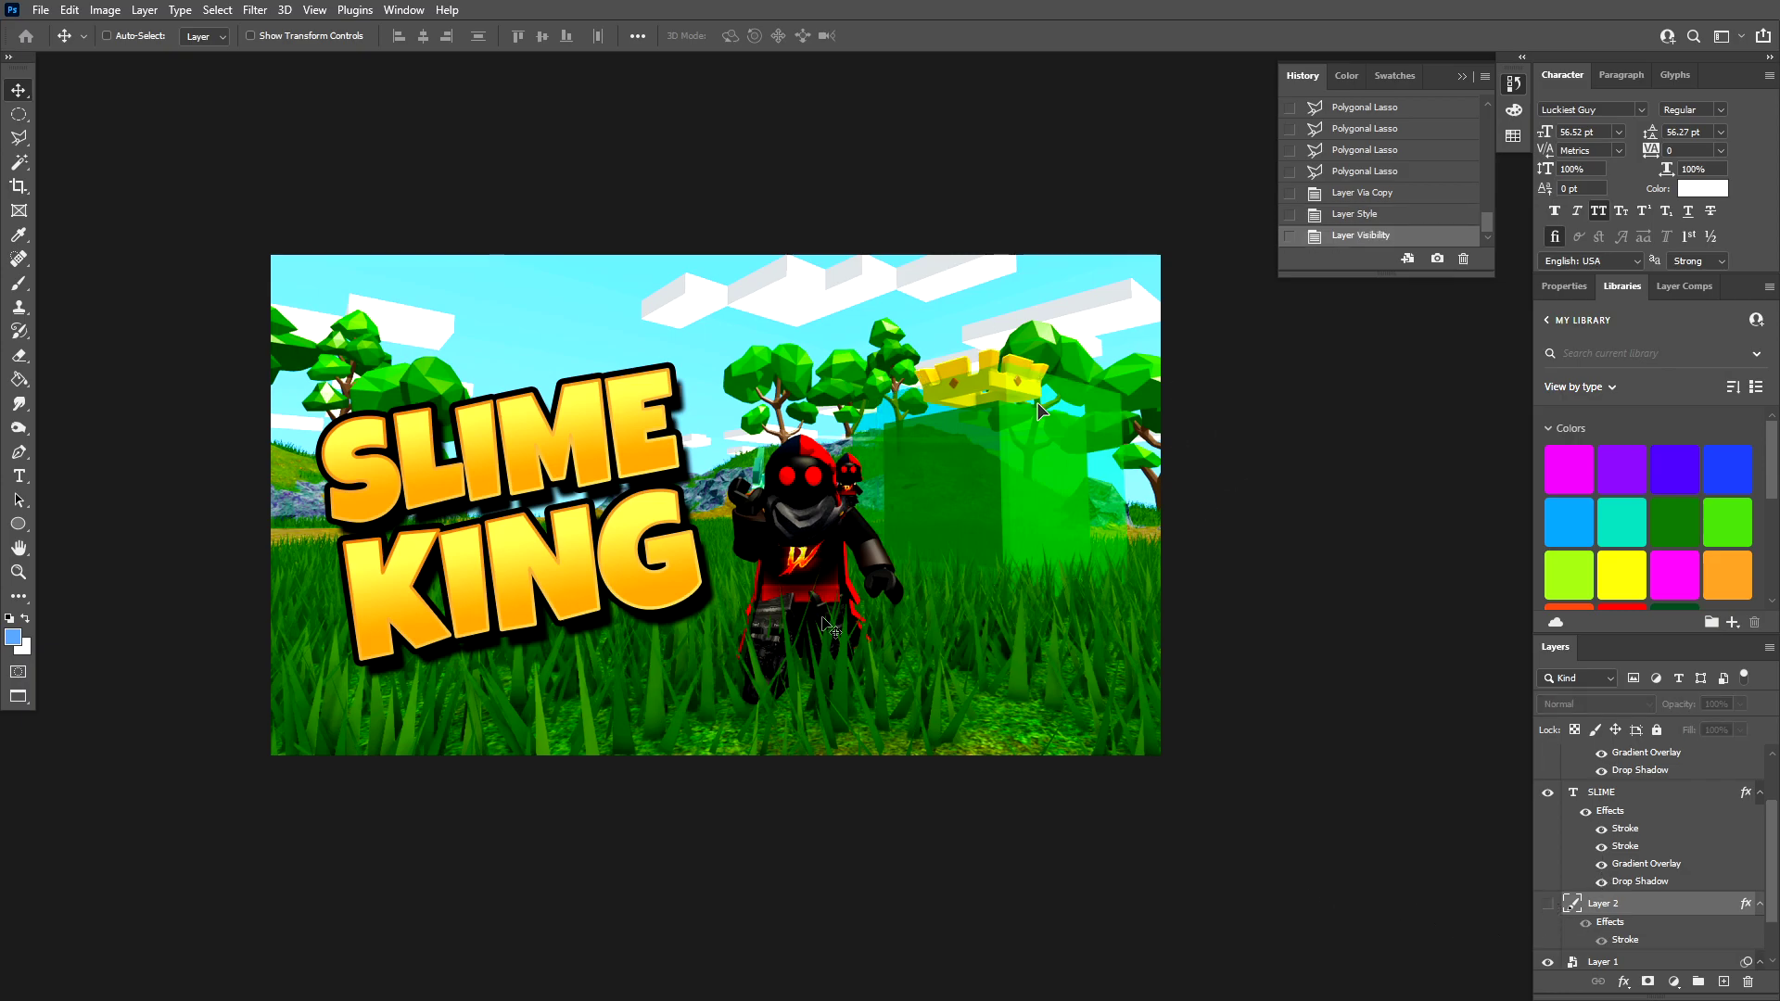
key("ctrl+z")
key("ctrl+shift+z")
key("ctrl+z")
key("ctrl+shift+z")
key("ctrl+z")
key("ctrl+shift+z")
key("z")
left_click(805, 458, "alt")
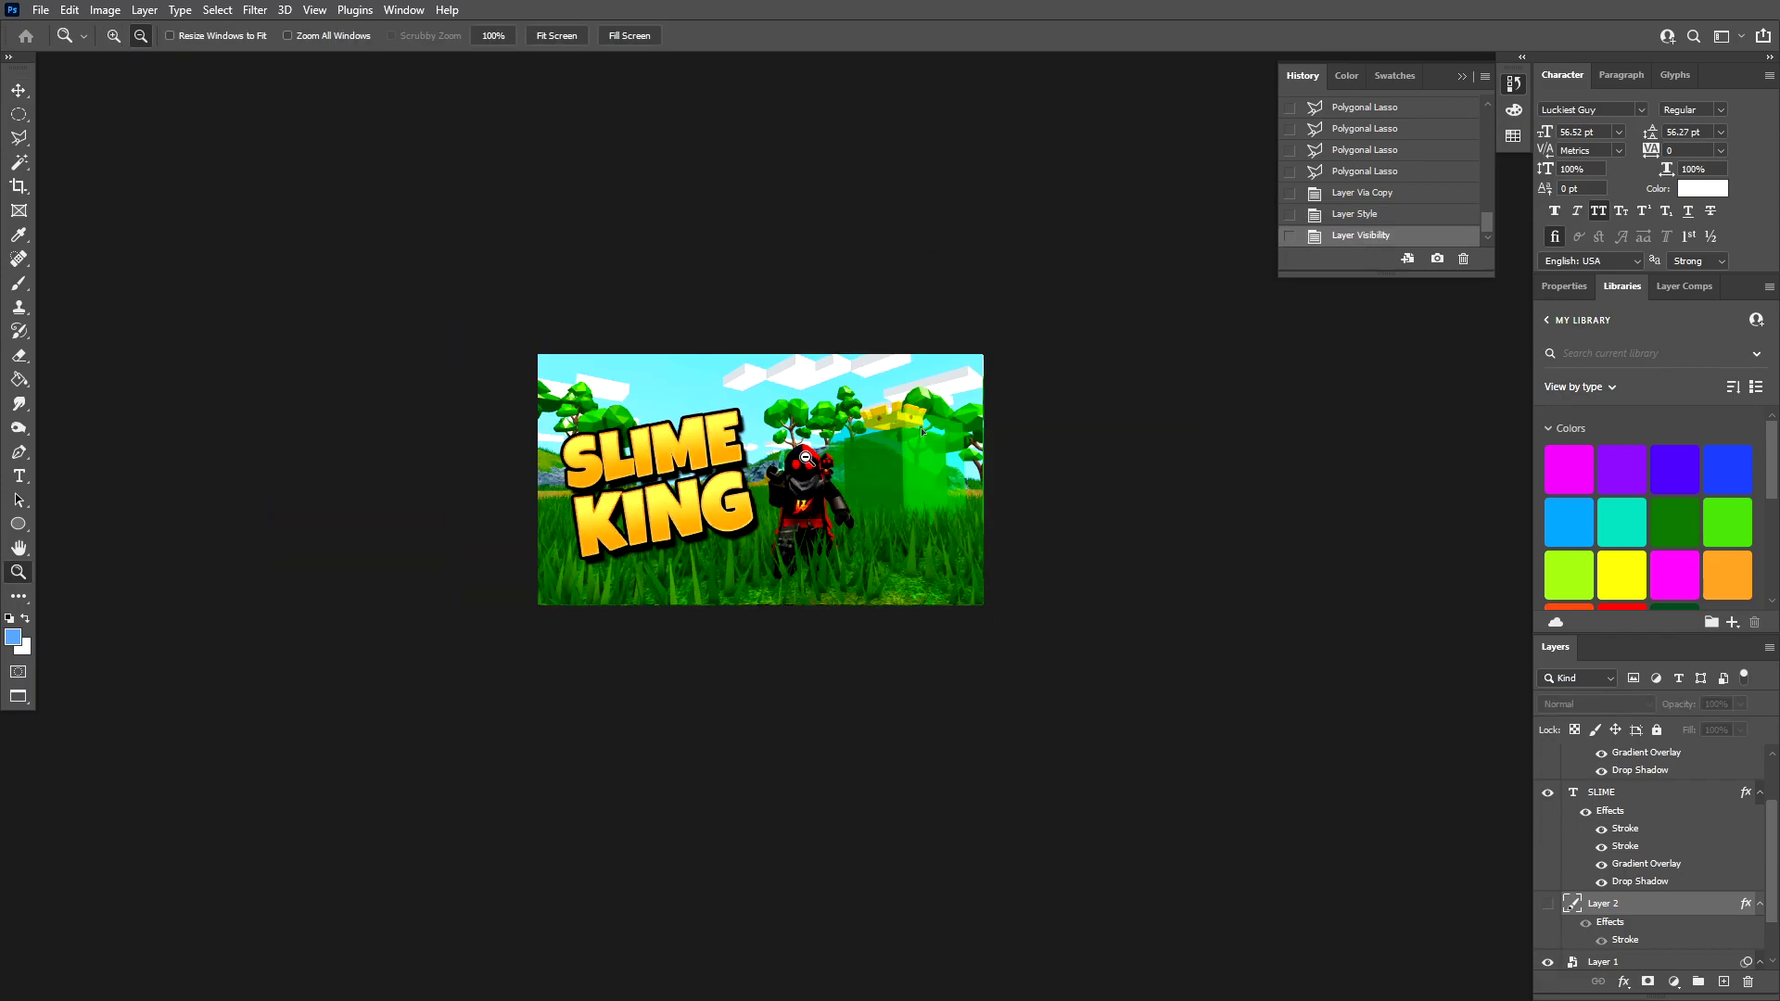
left_click(745, 439)
key("ctrl+s")
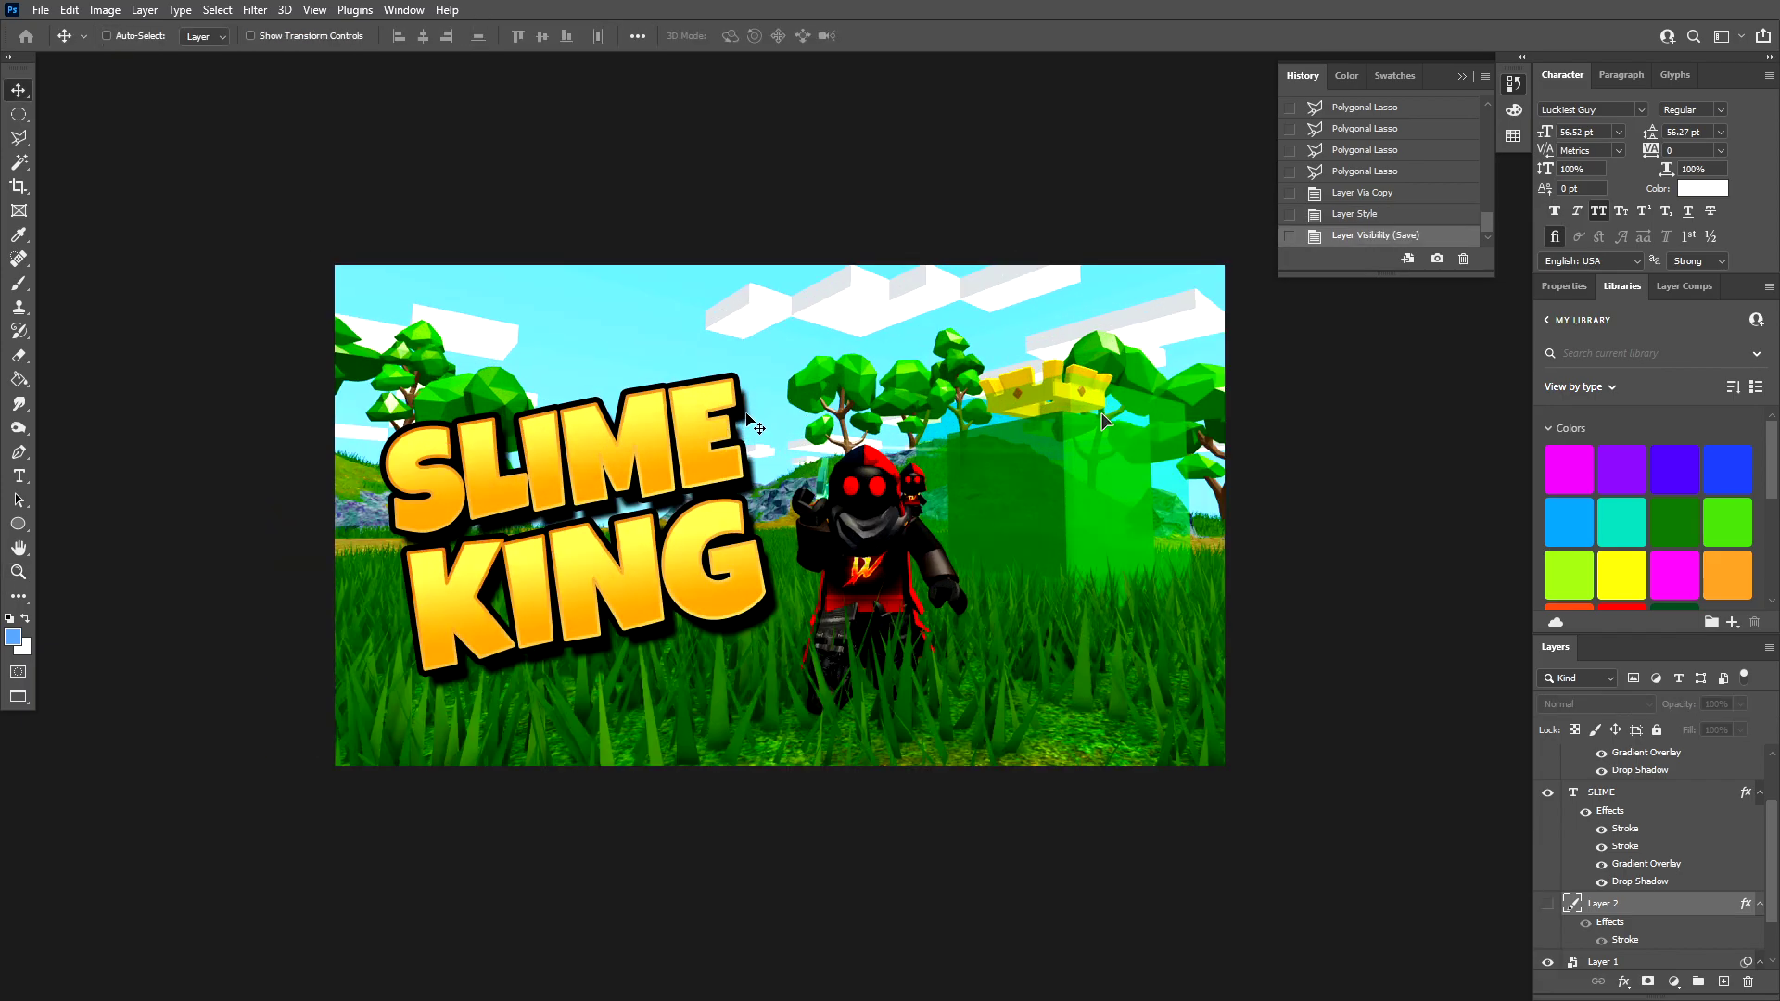
- Rotate the background screenshot slightly clockwise and scale it down a little with Free Transform
left_click(749, 419, "ctrl")
key("ctrl+t")
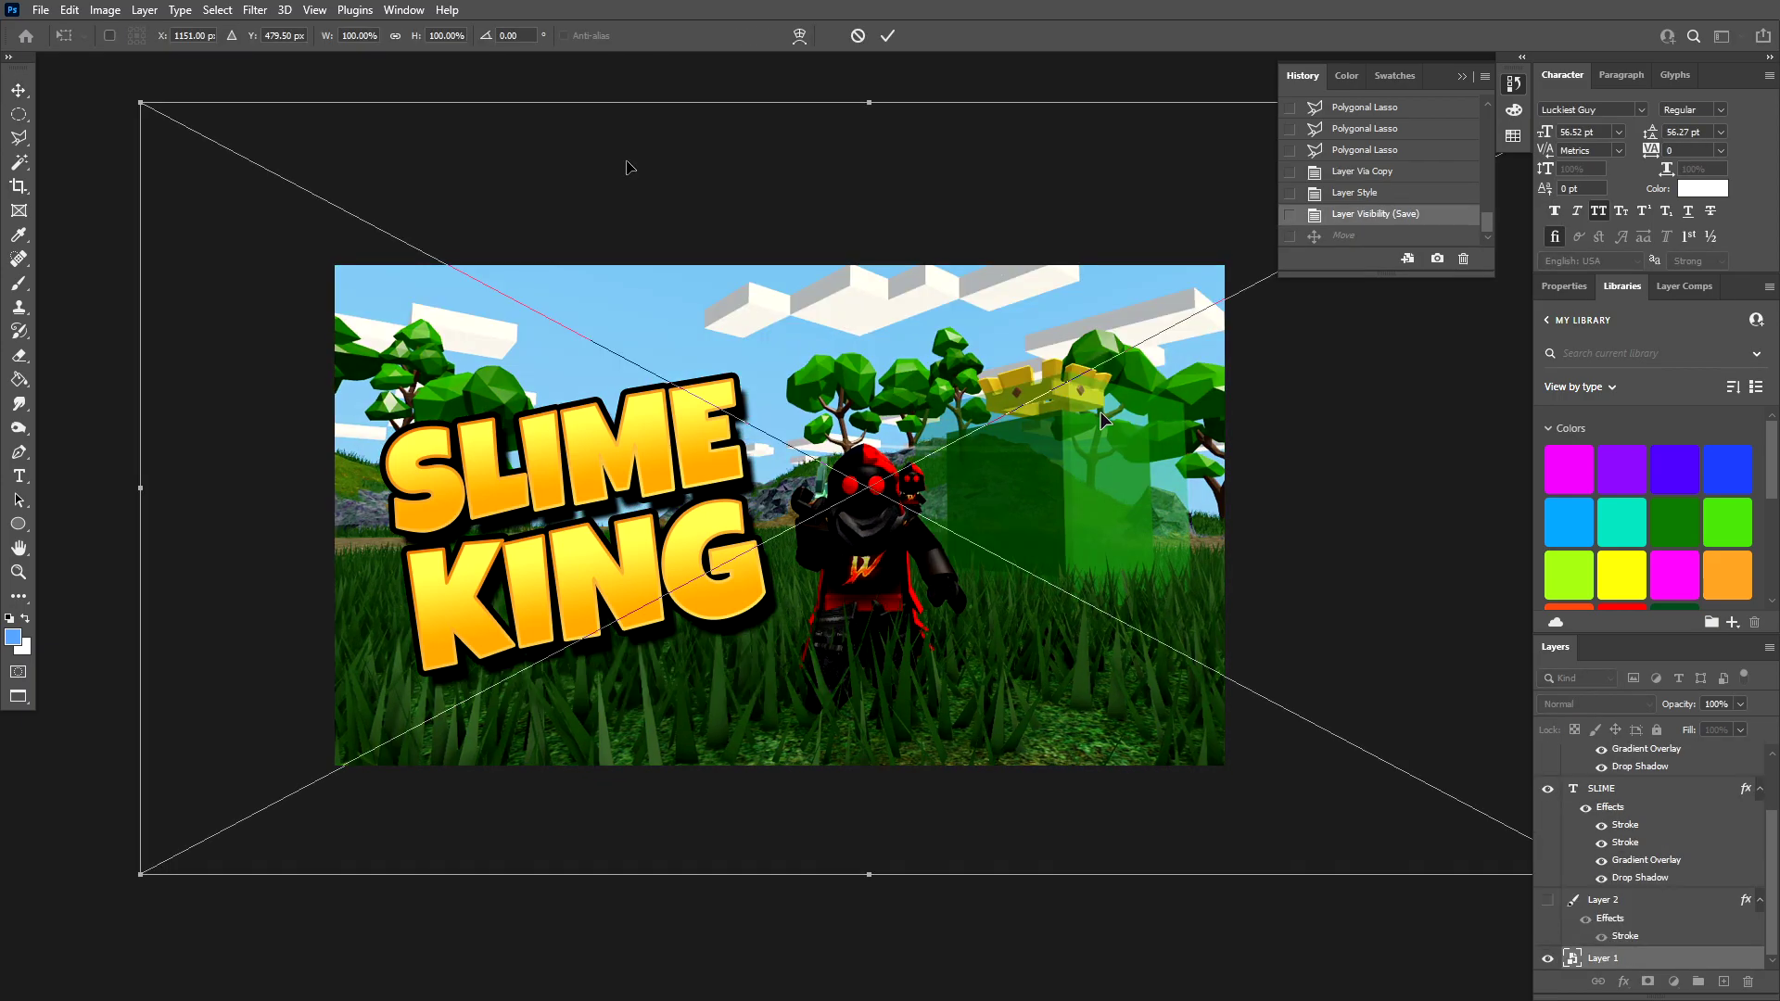
left_click_drag(127, 119, 136, 69)
left_click_drag(171, 78, 193, 183)
key("z")
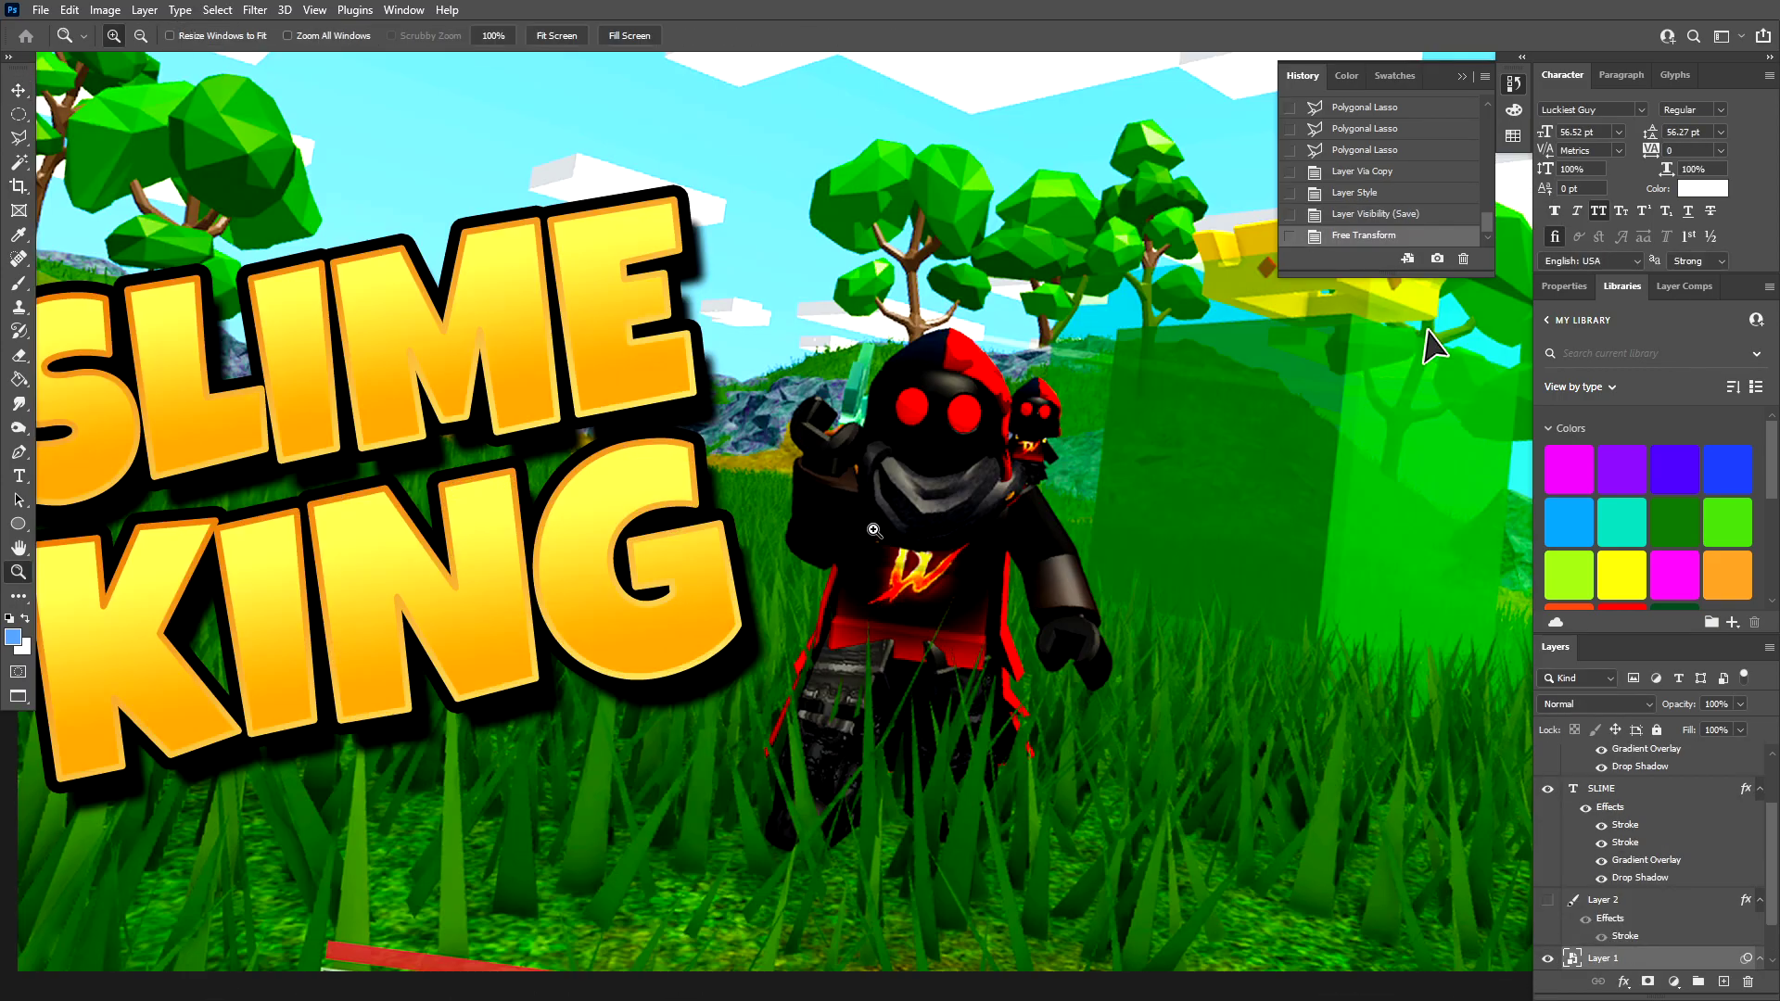
left_click(880, 534, "alt")
left_click(881, 534, "alt")
- Move the background screenshot slightly to the right behind the title, comparing its old and new positions
key("v")
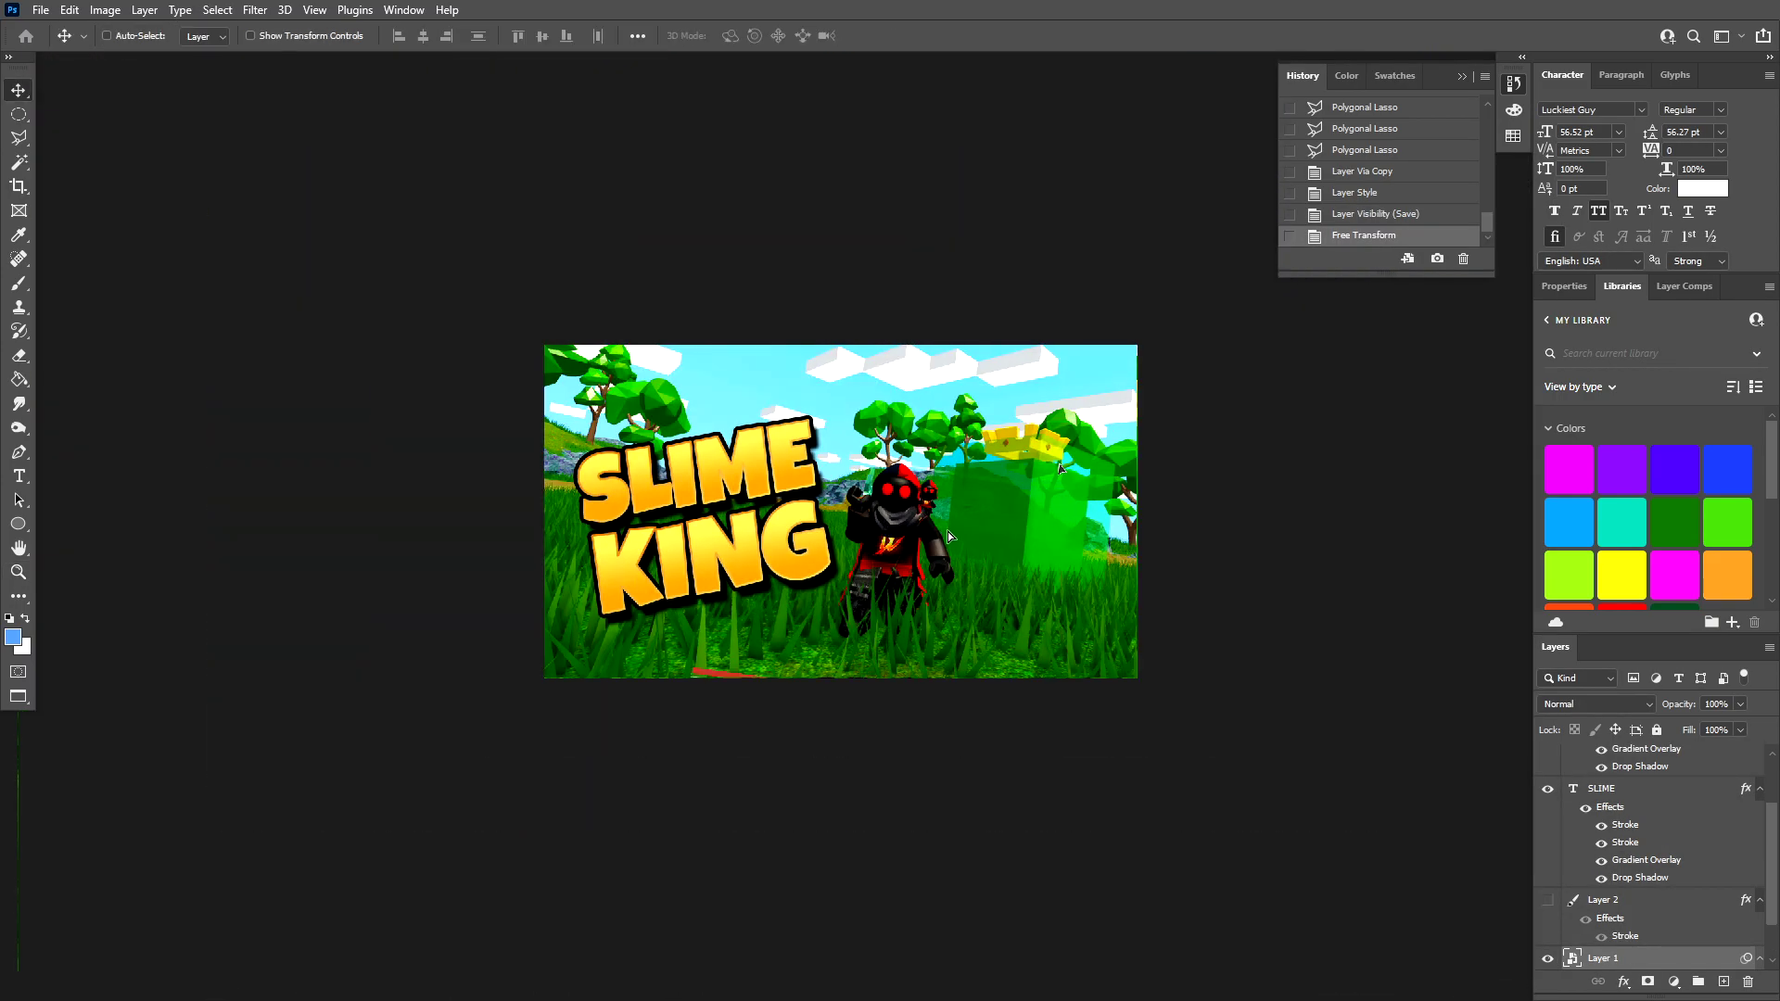
left_click_drag(948, 531, 1027, 542)
key("ctrl+z")
key("ctrl+z")
key("ctrl+shift+z")
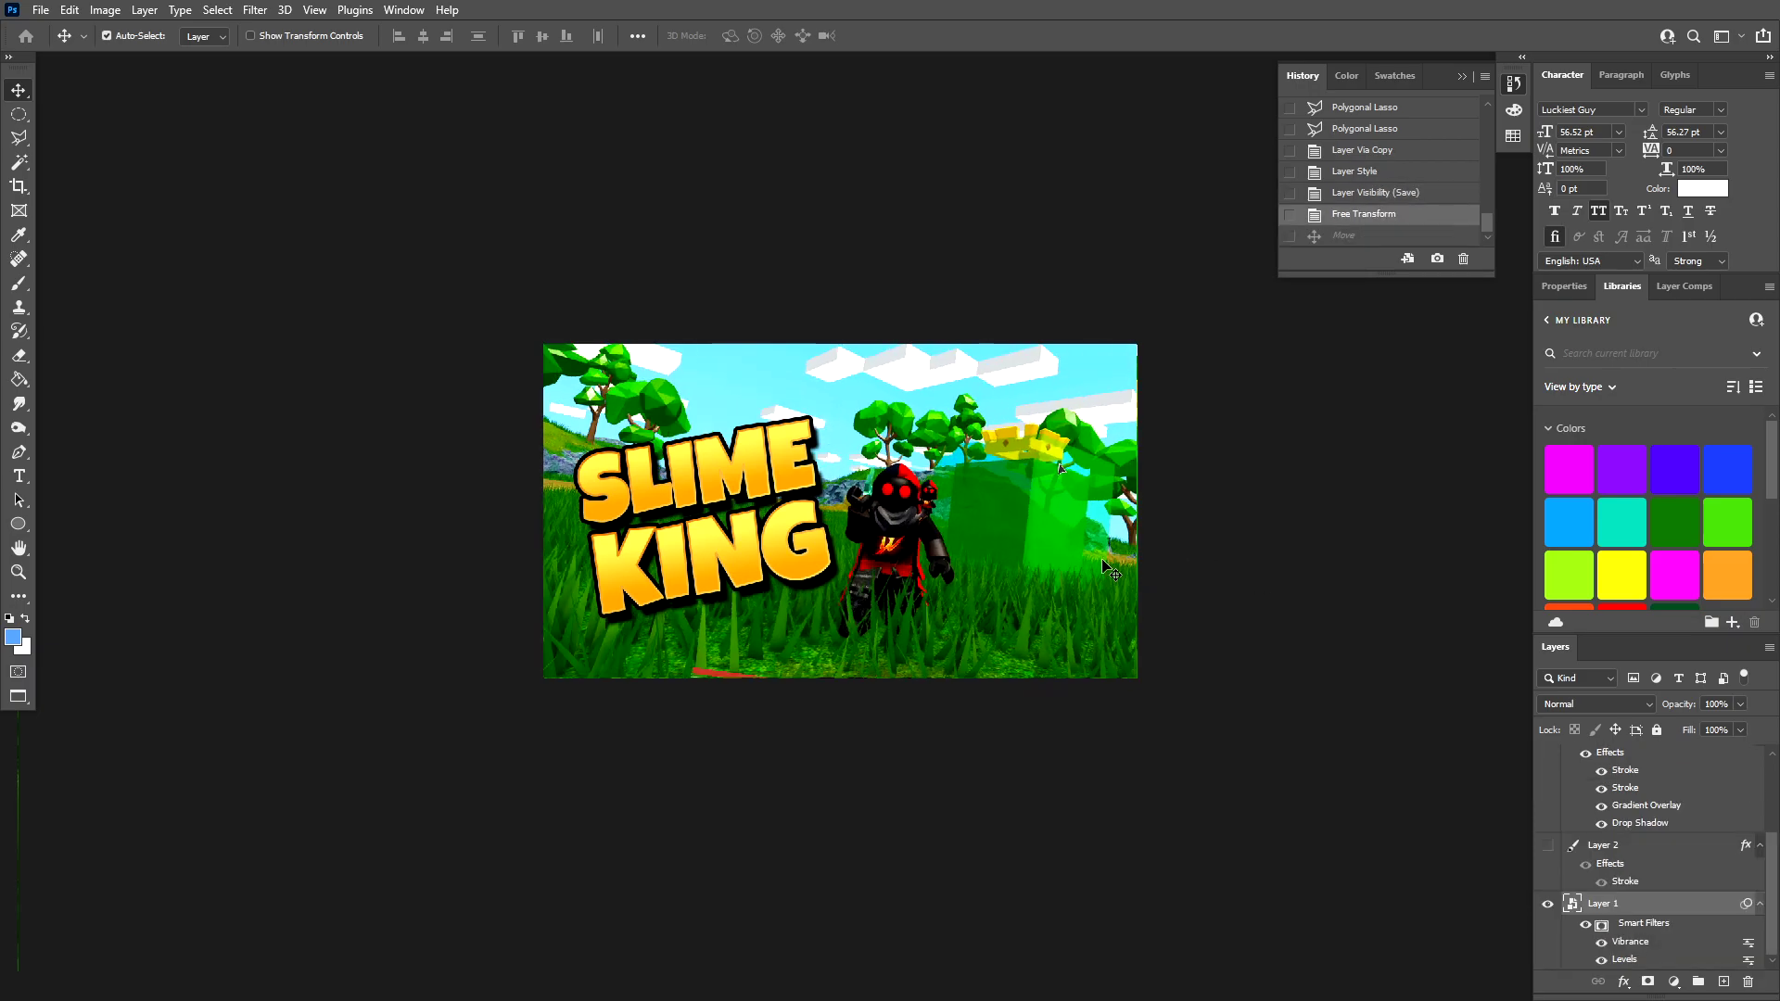
key("ctrl+shift+z")
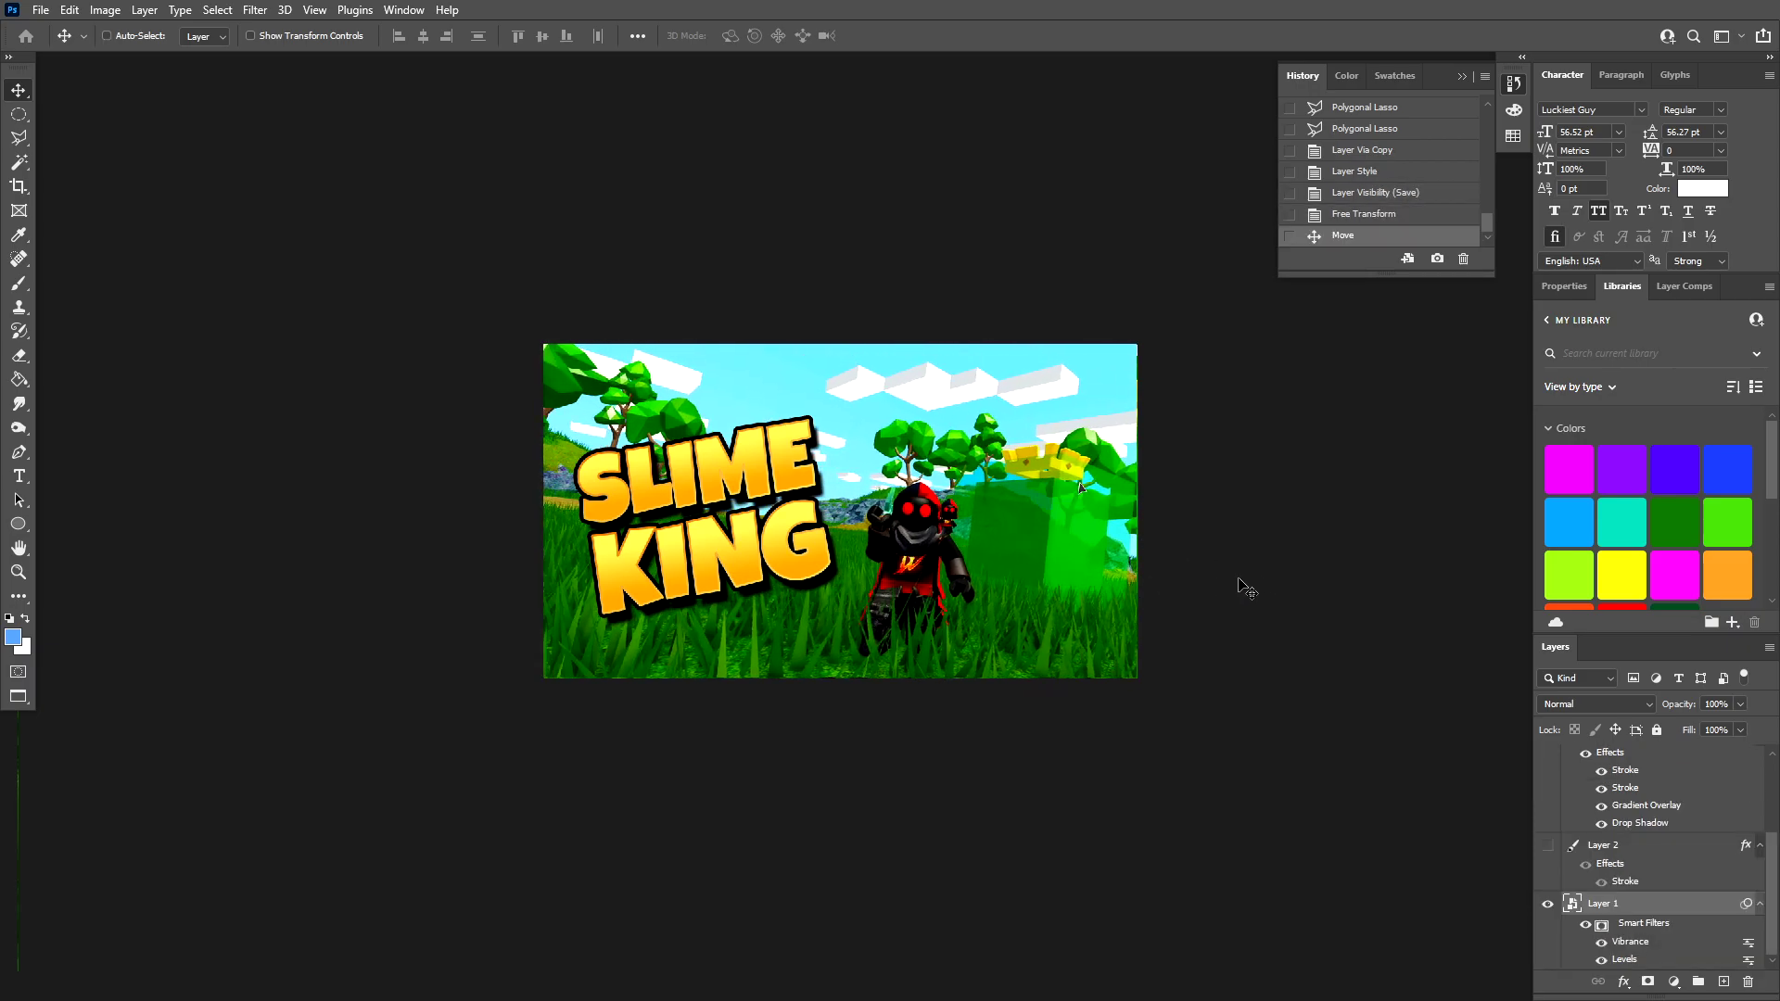
left_click_drag(1069, 578, 1074, 562)
- Try to use the Smudge tool on the red bar at the lower edge of the background screenshot
key("z")
left_click(736, 693)
left_click(738, 694)
left_click(738, 694)
left_click(738, 692)
left_click(738, 693)
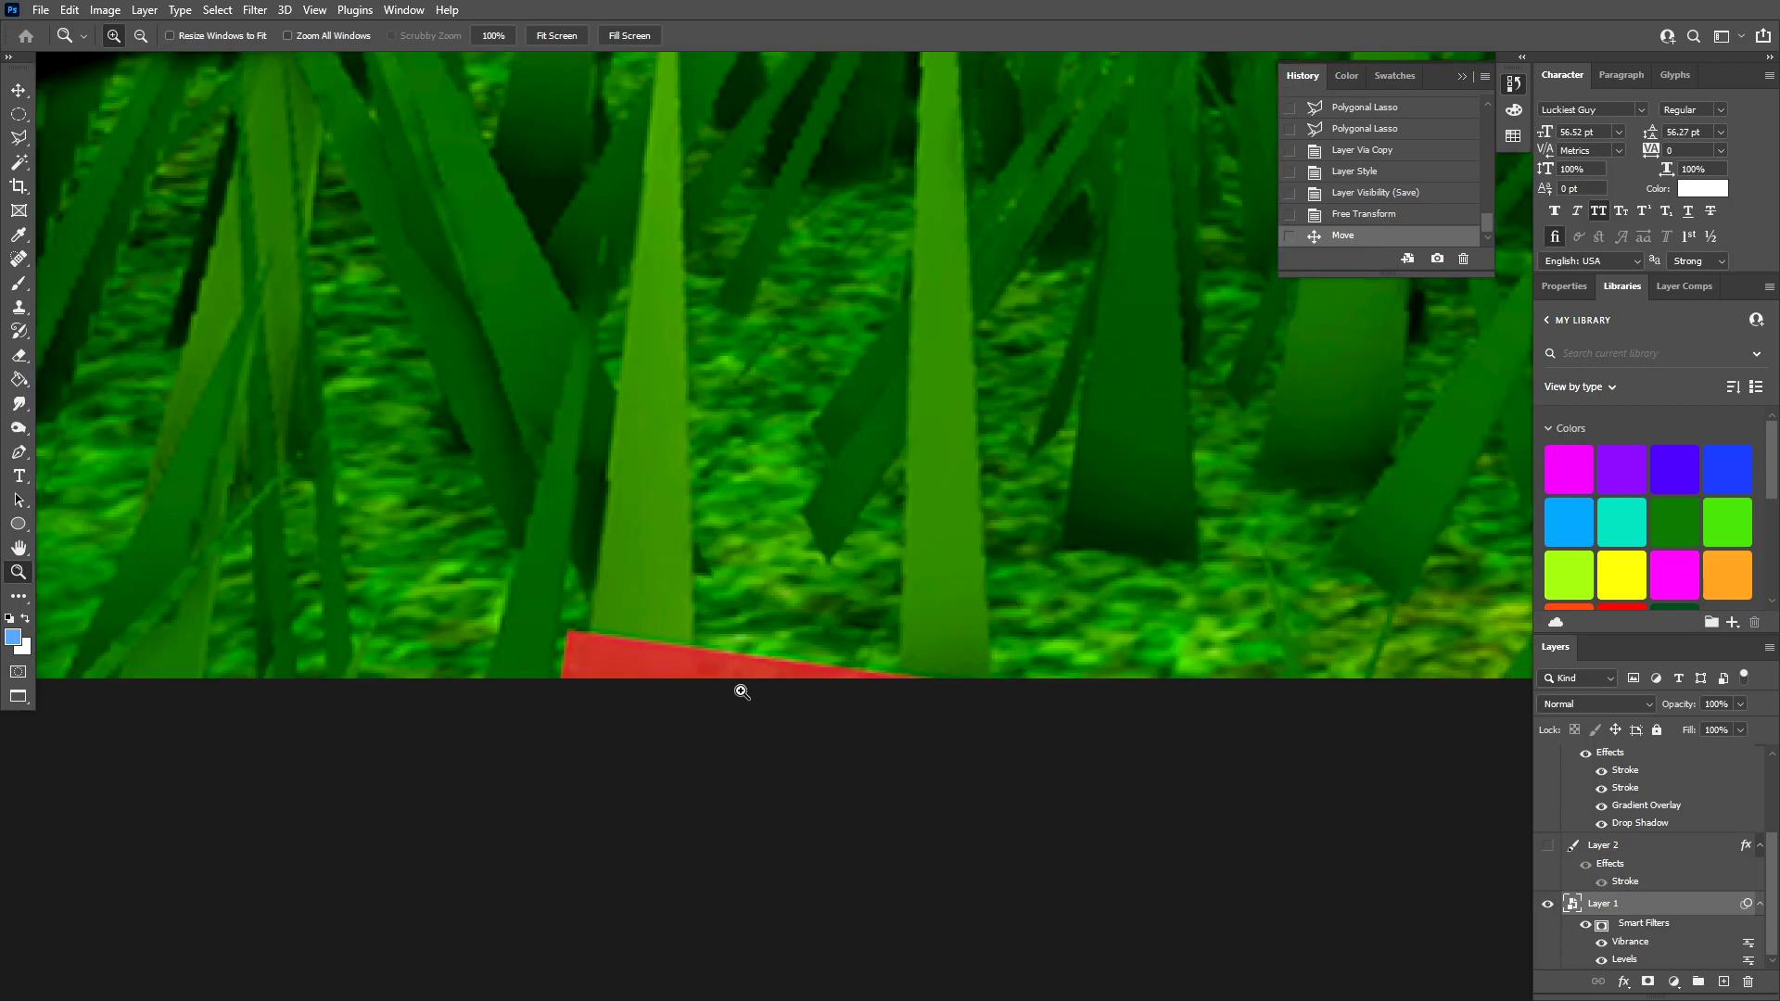
left_click(739, 691)
left_click_drag(593, 652, 732, 644)
left_click(19, 404)
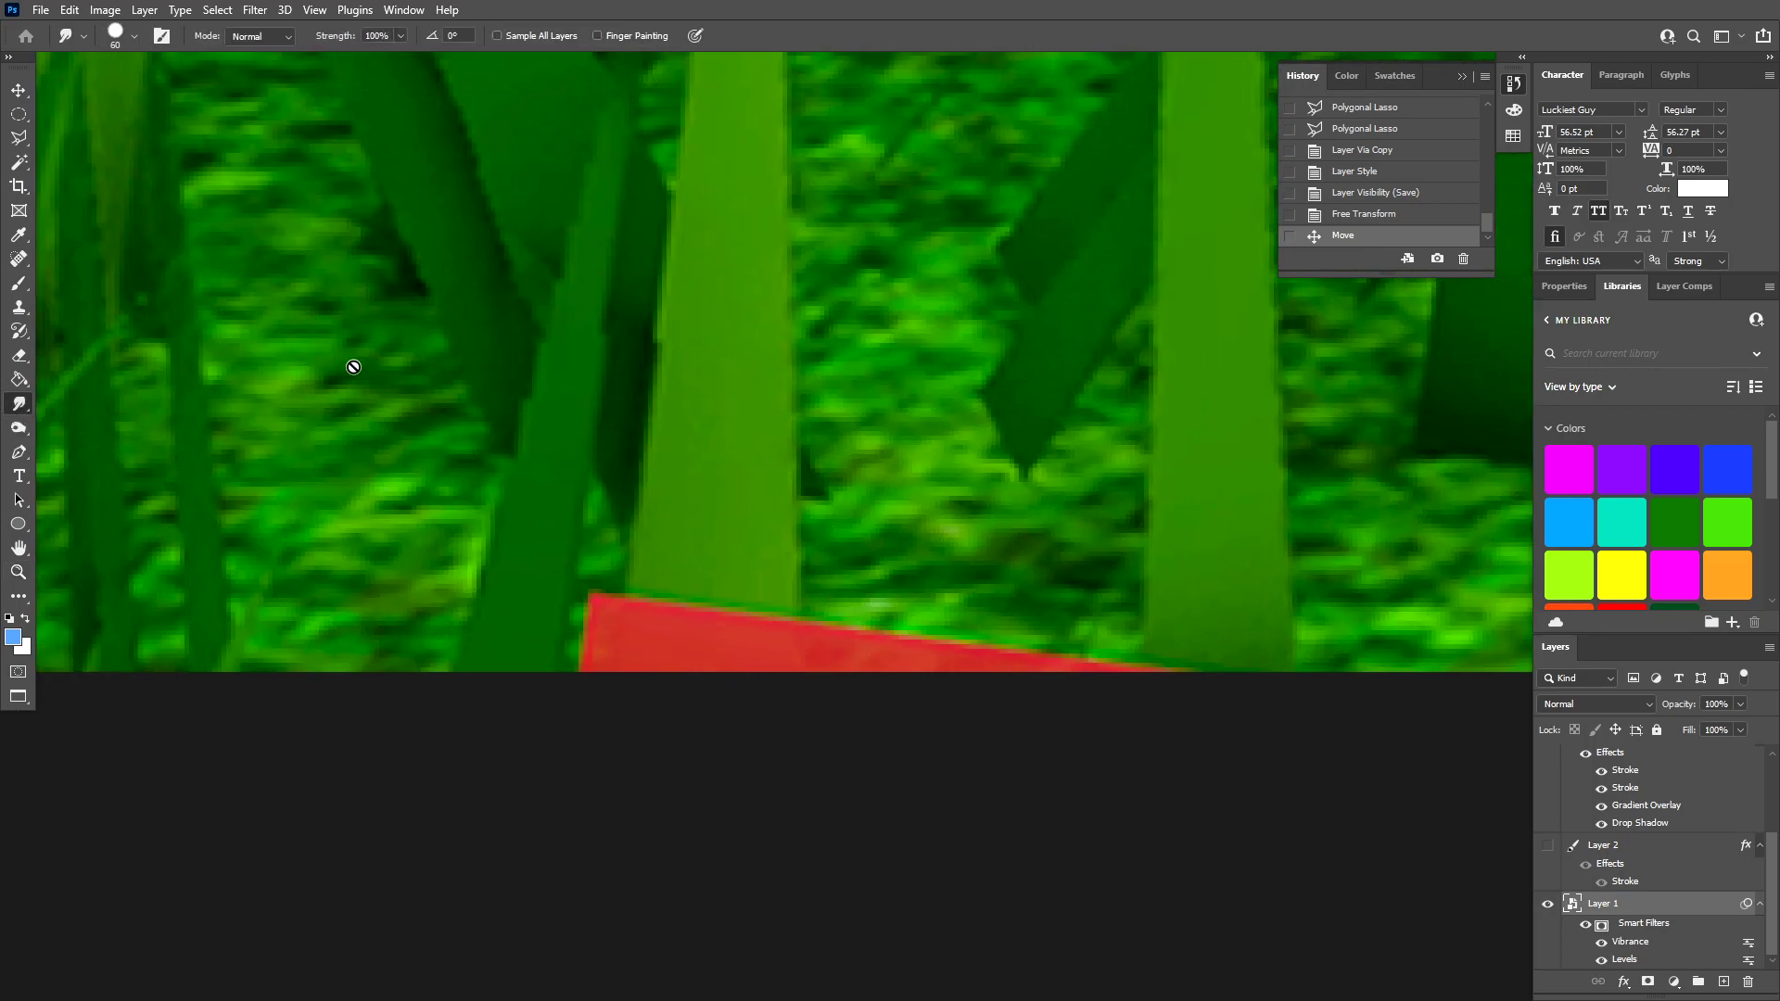
key("Tab")
key("Tab")
key("v")
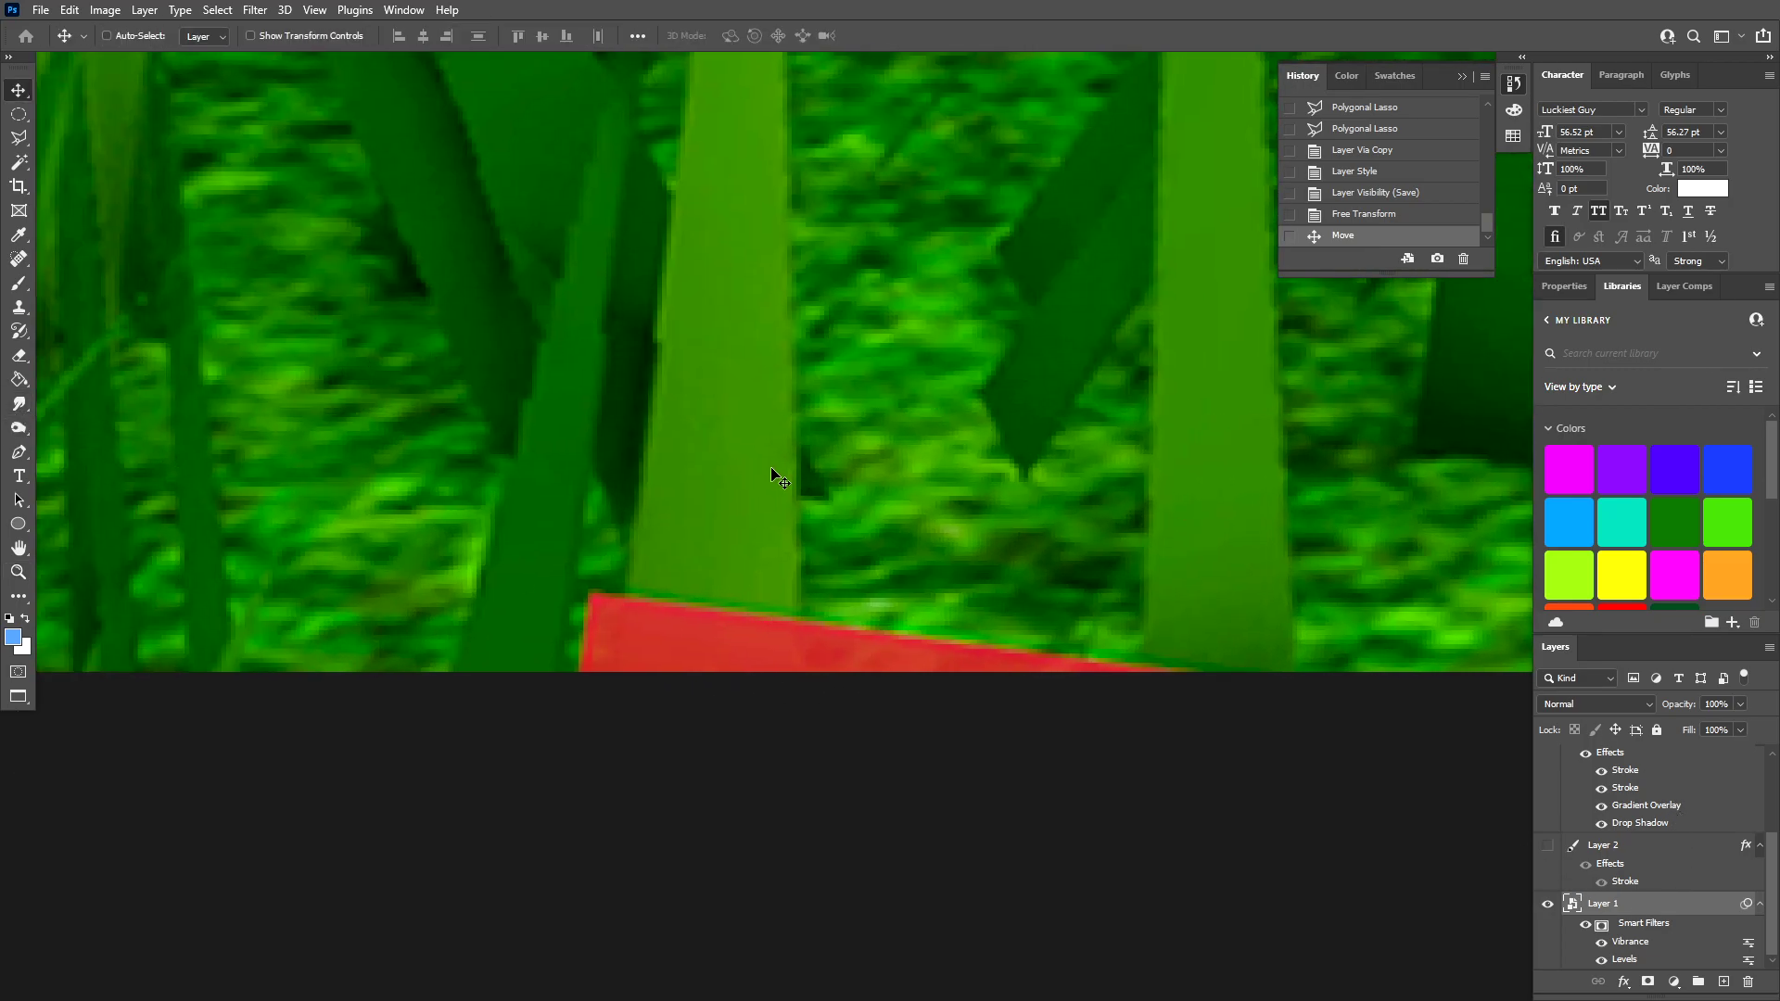
- Open the background screenshot's smart object contents at the left end of the red health bar
right_click(772, 467)
left_click(839, 481)
double_click(1572, 904)
key("z")
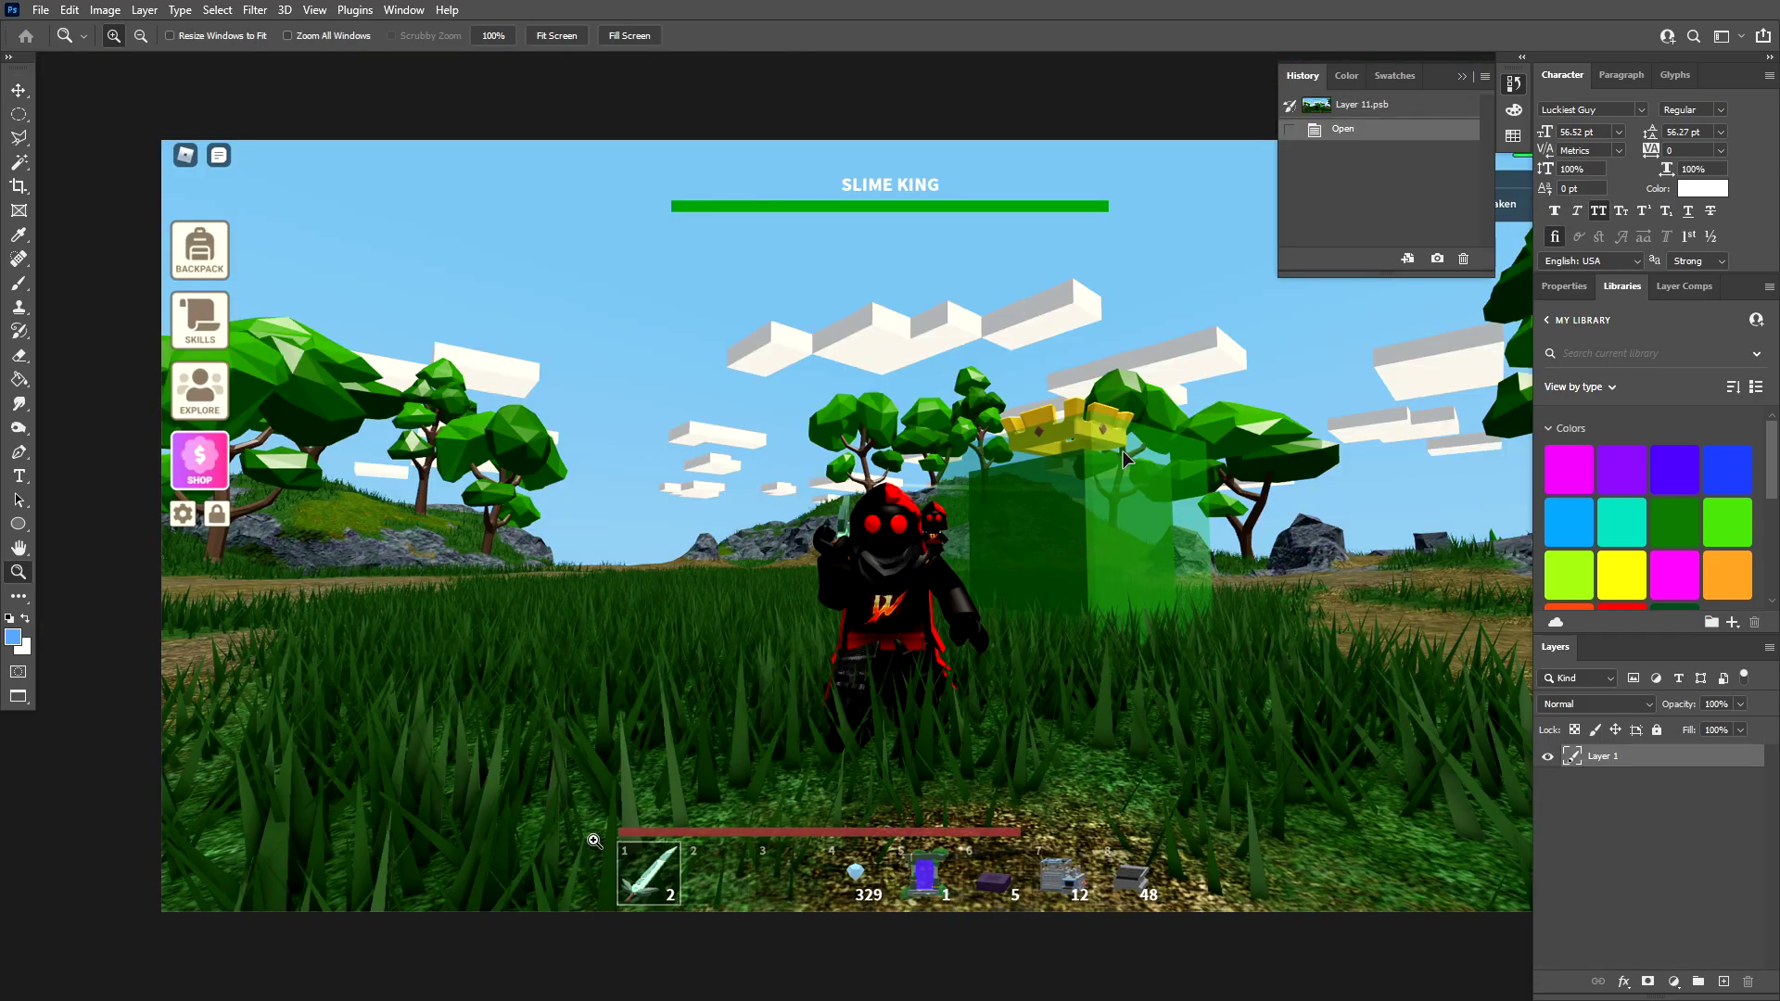
left_click(598, 840)
left_click(598, 840)
left_click(598, 840)
left_click_drag(730, 818, 602, 625)
left_click(567, 590)
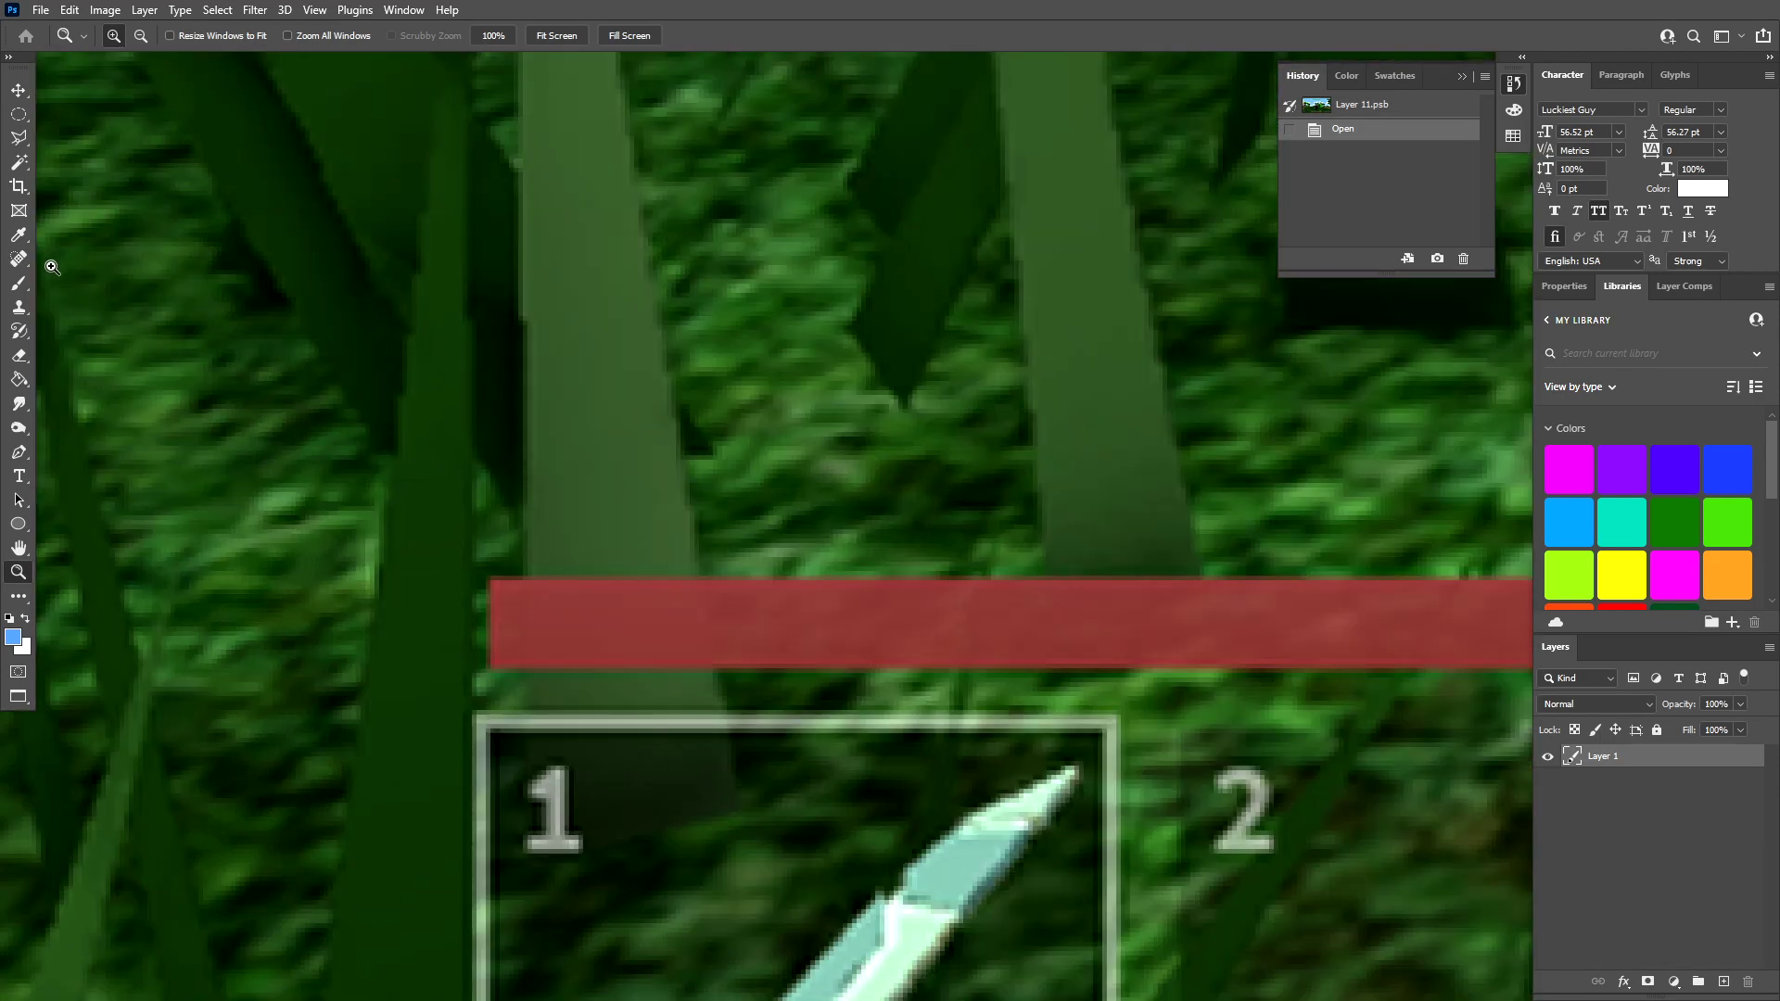
- Smudge the surrounding grass down over the left part of the red health bar with a 10 px brush, and return to the thumbnail document
left_click(18, 408)
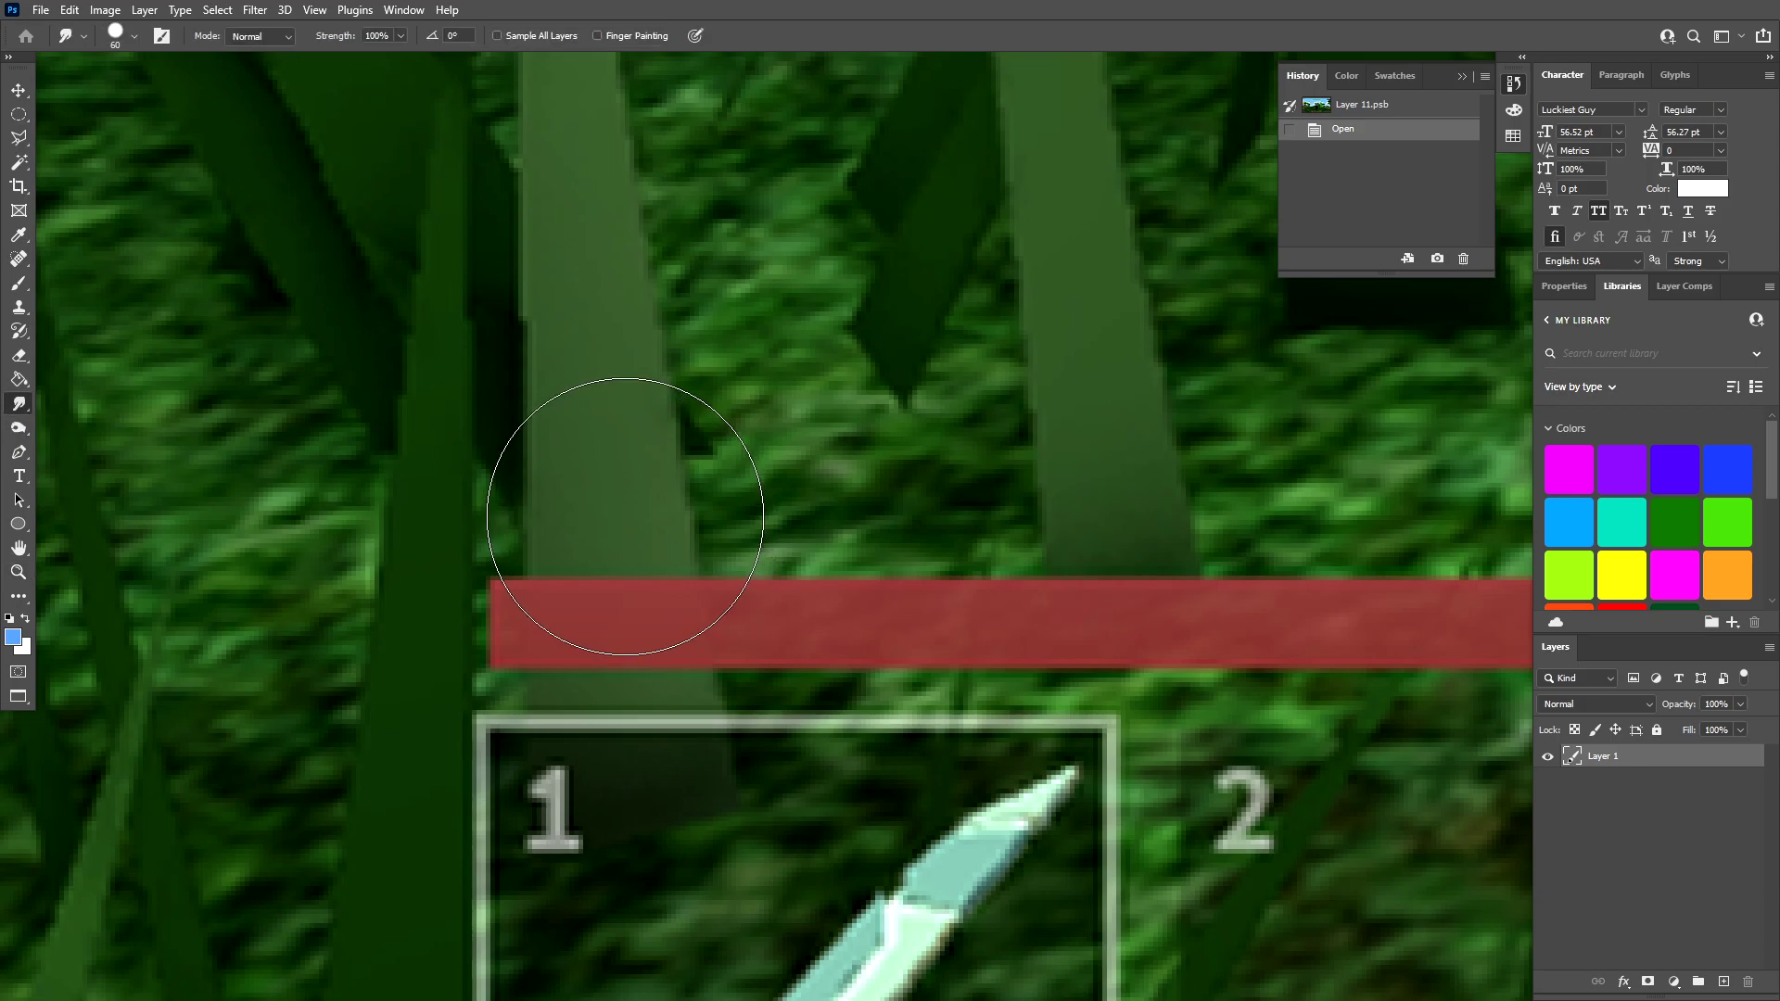
key("bracketleft")
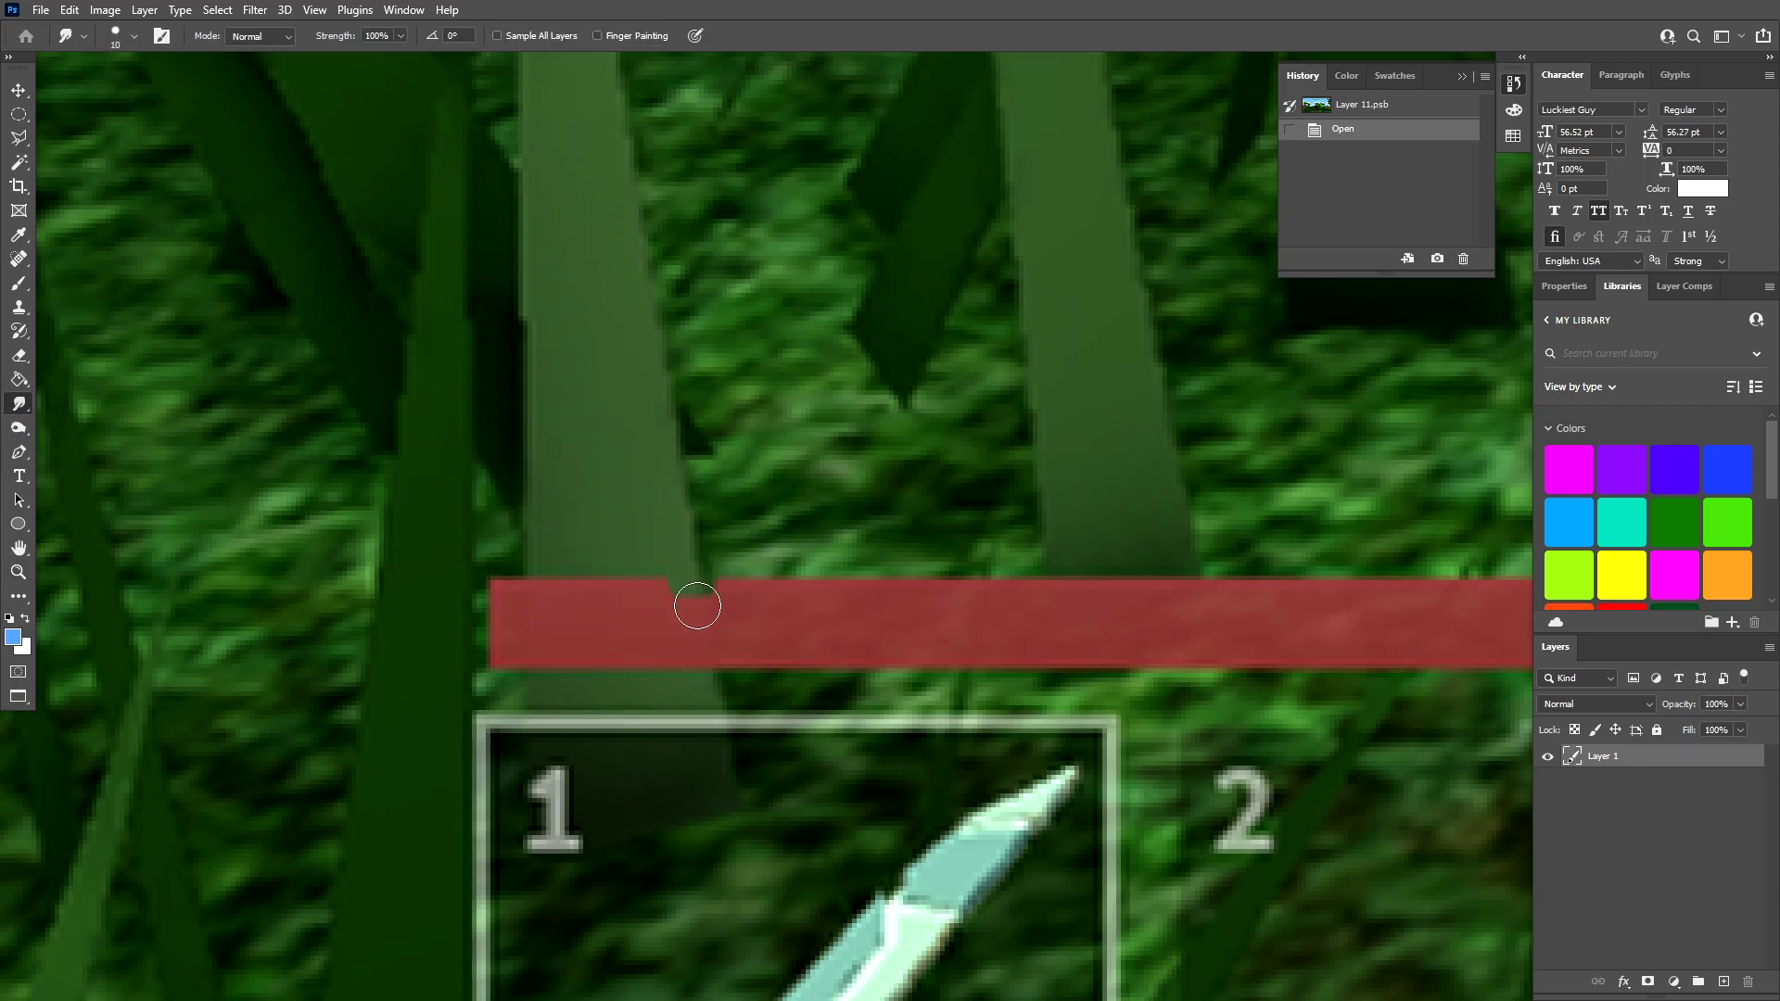
left_click_drag(699, 567, 727, 697)
mouse_move(662, 542)
left_mouse_down()
mouse_move(701, 741)
mouse_move(638, 691)
left_mouse_up()
mouse_move(601, 547)
left_mouse_down()
mouse_move(599, 682)
mouse_move(549, 657)
left_mouse_up()
left_click_drag(549, 586, 528, 651)
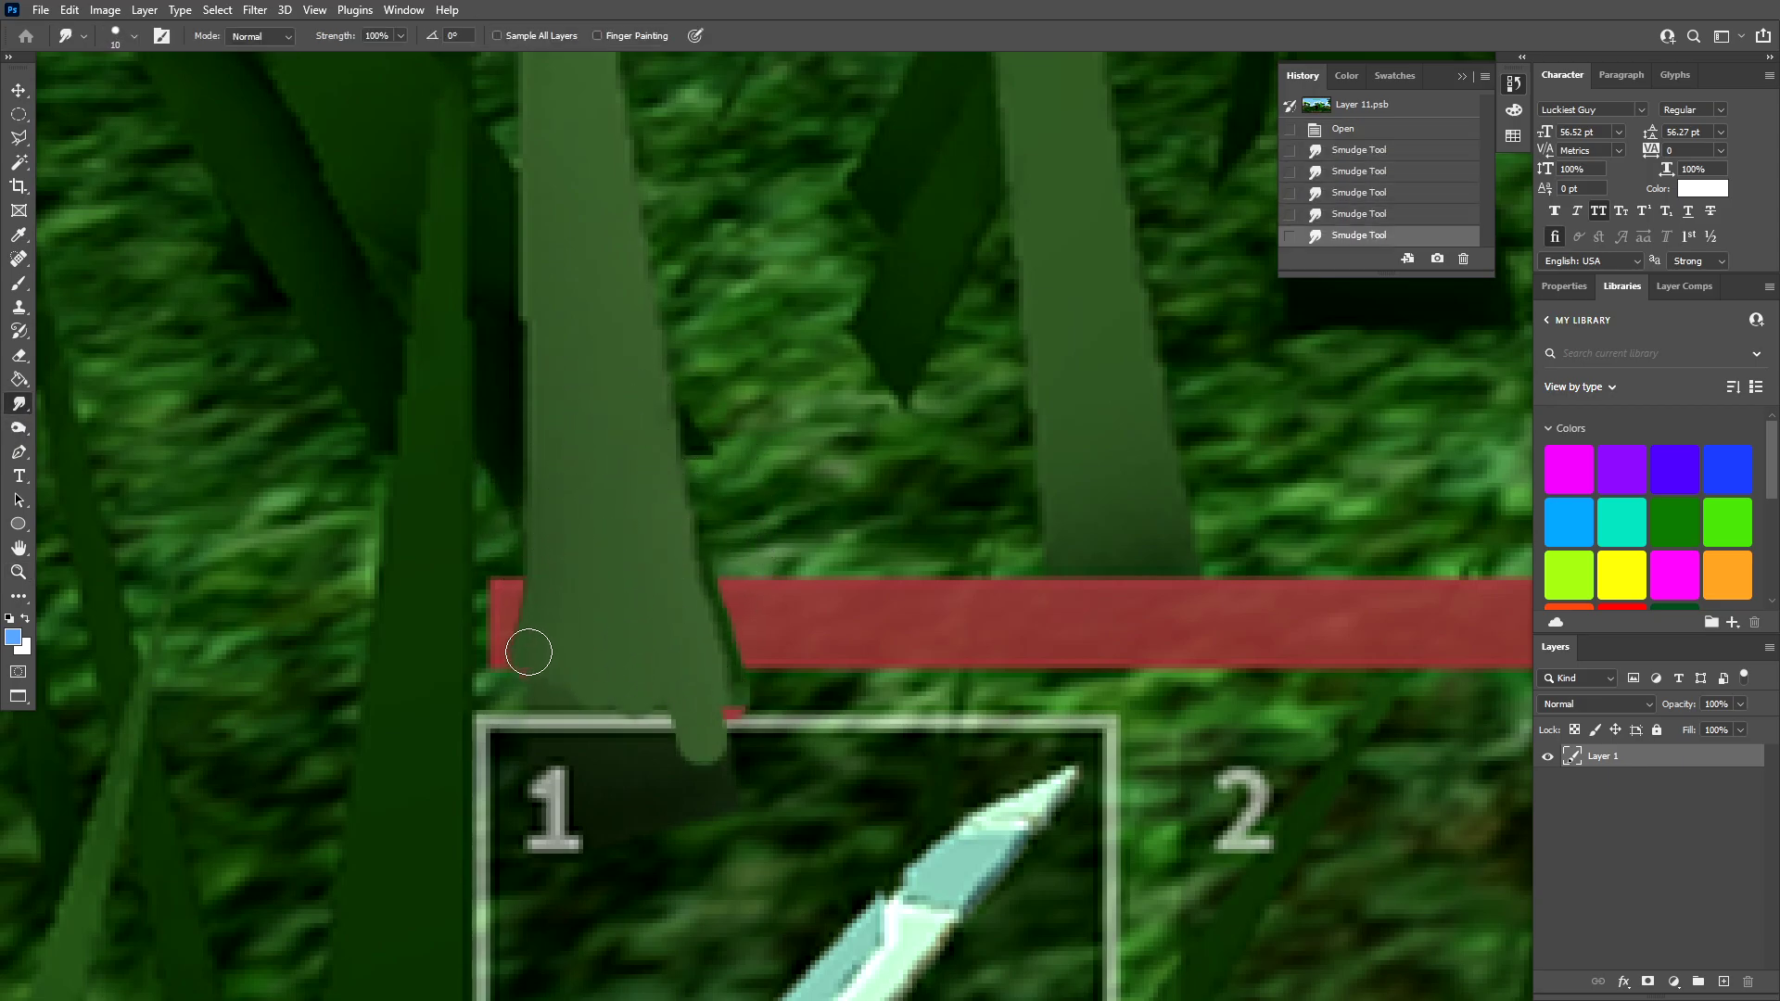
mouse_move(538, 555)
left_mouse_down()
mouse_move(540, 727)
mouse_move(496, 723)
left_mouse_up()
mouse_move(691, 554)
left_mouse_down()
mouse_move(763, 693)
mouse_move(712, 563)
mouse_move(741, 729)
left_mouse_up()
left_click_drag(703, 535, 770, 742)
mouse_move(763, 550)
left_mouse_down()
mouse_move(807, 743)
mouse_move(837, 709)
left_mouse_up()
mouse_move(833, 564)
left_mouse_down()
mouse_move(868, 724)
mouse_move(895, 726)
left_mouse_up()
left_click_drag(805, 551, 854, 723)
left_click_drag(816, 584, 862, 753)
left_click_drag(858, 563, 905, 746)
mouse_move(901, 557)
left_mouse_down()
mouse_move(950, 771)
mouse_move(964, 760)
left_mouse_up()
mouse_move(958, 545)
left_mouse_down()
mouse_move(1000, 745)
mouse_move(994, 723)
left_mouse_up()
mouse_move(1007, 560)
left_mouse_down()
mouse_move(1060, 753)
mouse_move(1093, 734)
left_mouse_up()
left_click_drag(1132, 648, 1147, 755)
mouse_move(1102, 556)
left_mouse_down()
mouse_move(1122, 715)
mouse_move(1073, 737)
left_mouse_up()
mouse_move(1148, 560)
left_mouse_down()
mouse_move(1156, 710)
mouse_move(1201, 724)
mouse_move(1243, 708)
left_mouse_up()
key("z")
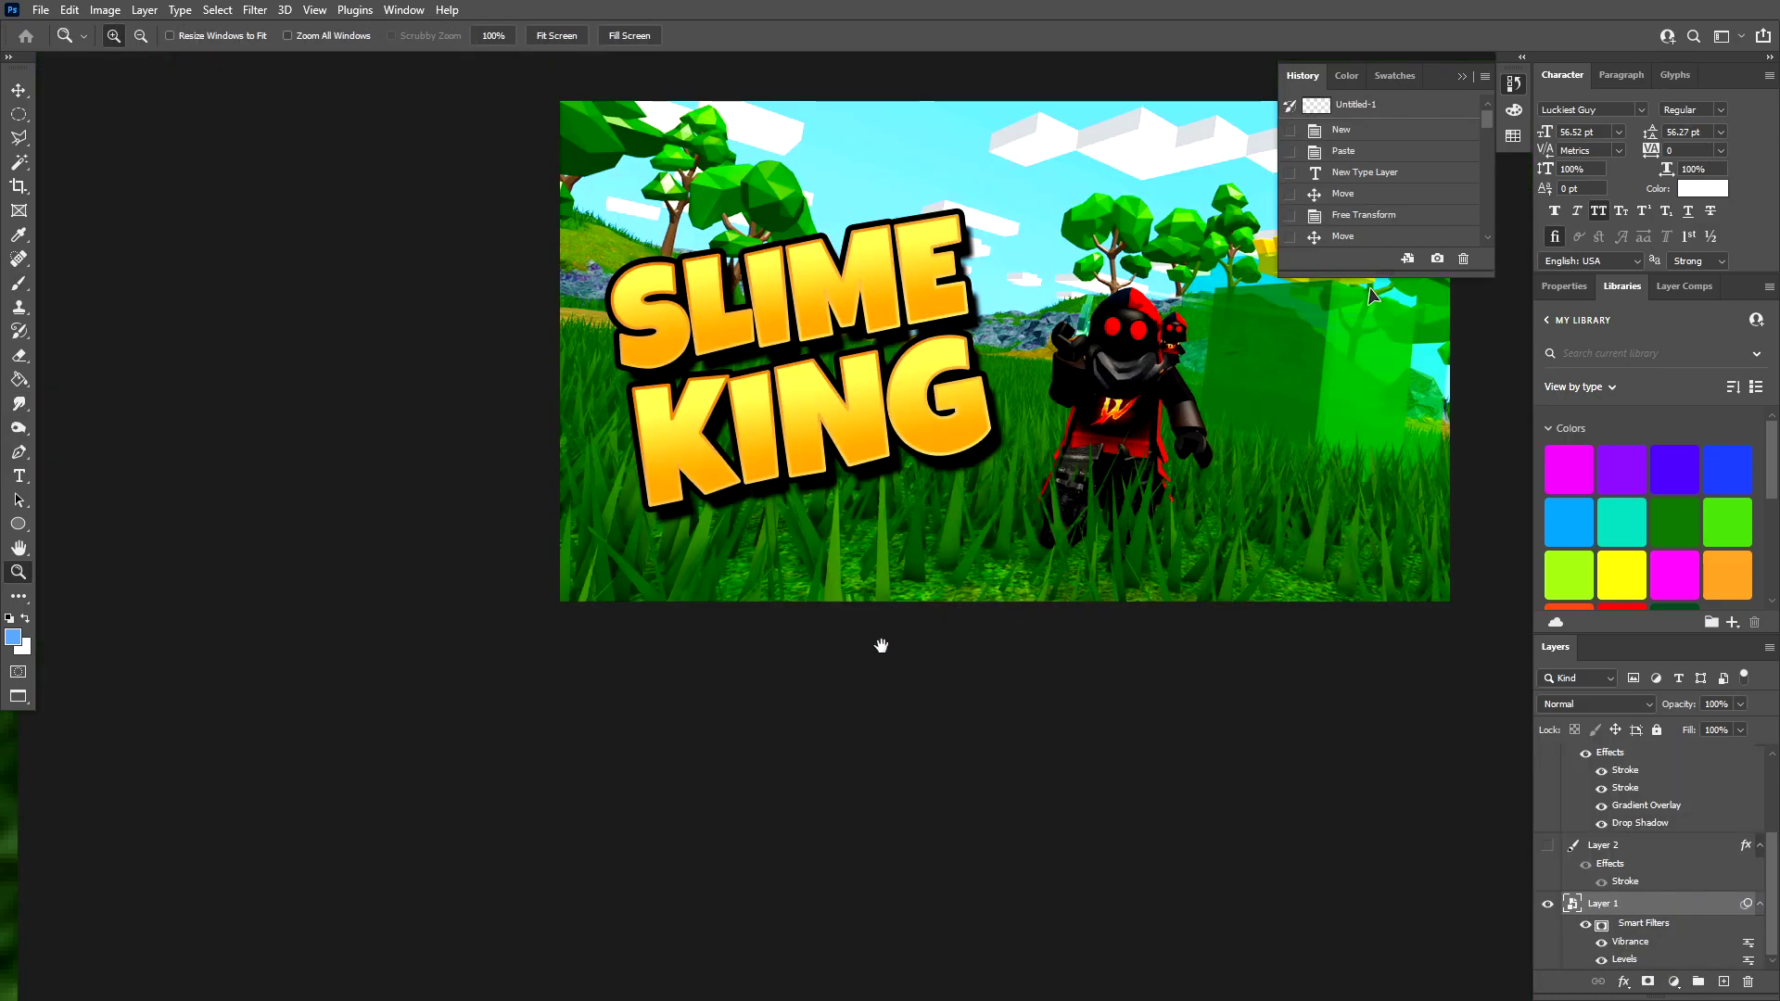
left_click_drag(1057, 570, 808, 671)
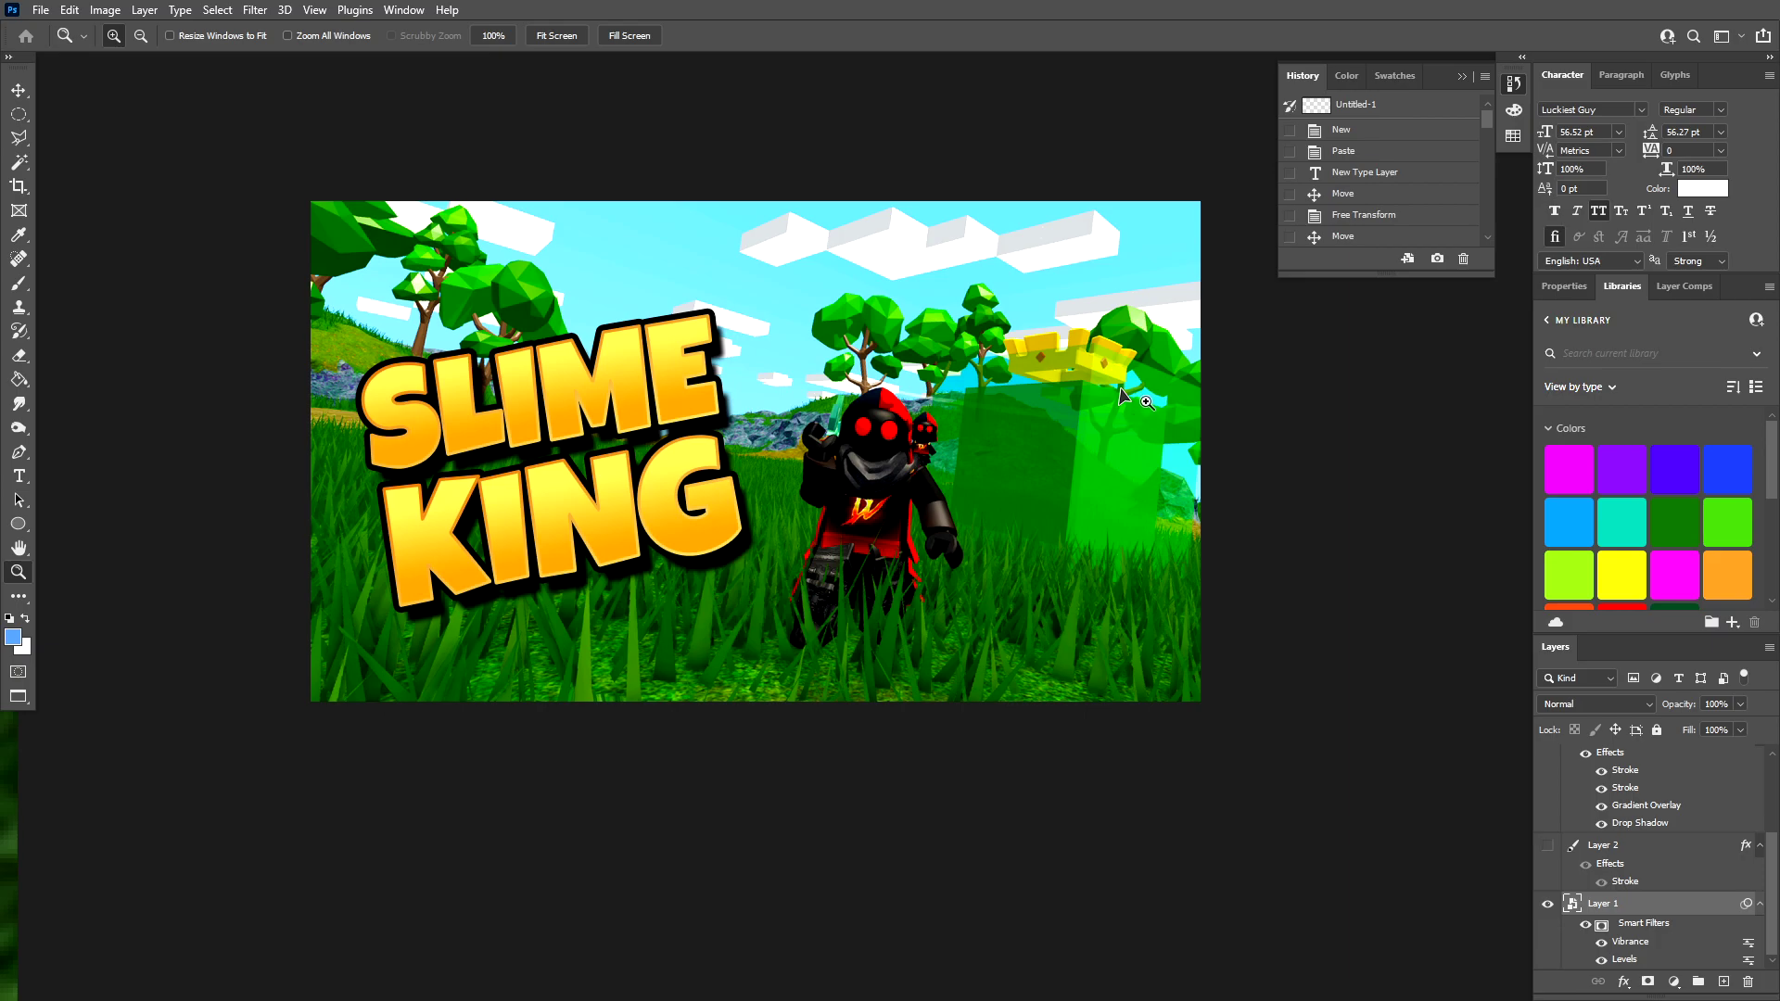
- Reopen the background's smart object contents at the mouse pointer captured below the crown
left_click(1145, 400)
left_click(1145, 400)
left_click(1145, 401)
left_click(1145, 401)
left_click(1145, 400)
left_click_drag(967, 307, 993, 390)
key("v")
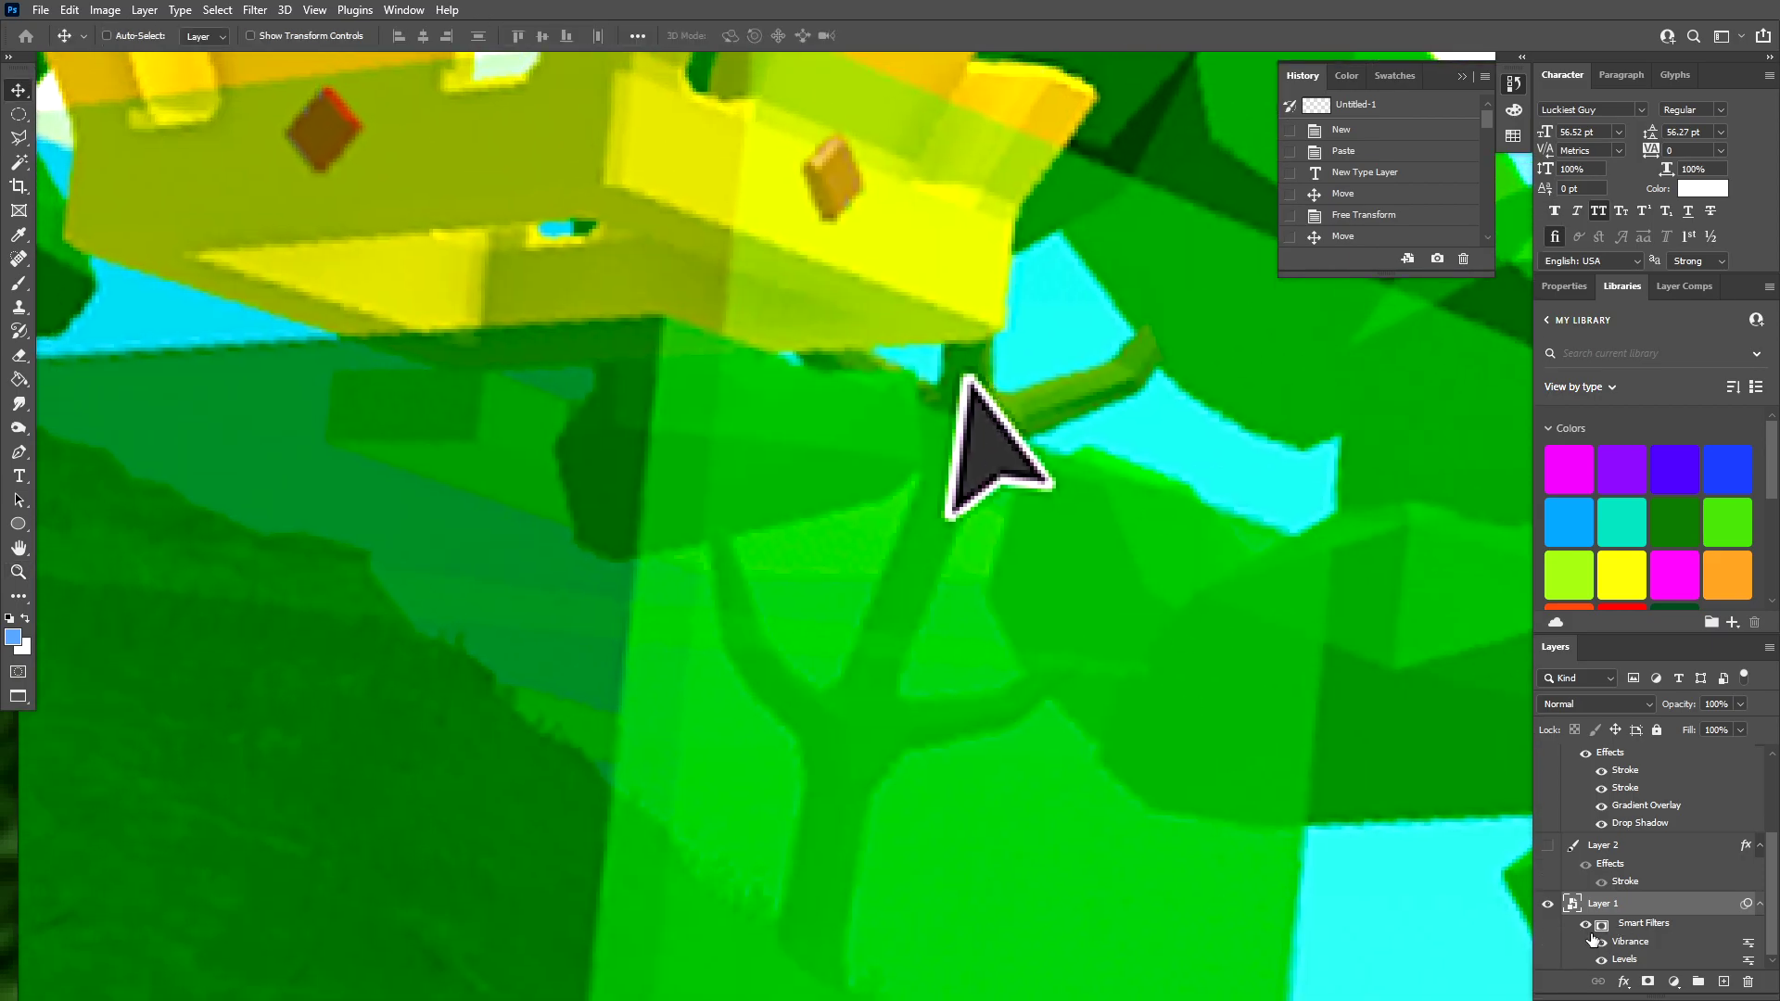
double_click(1576, 906)
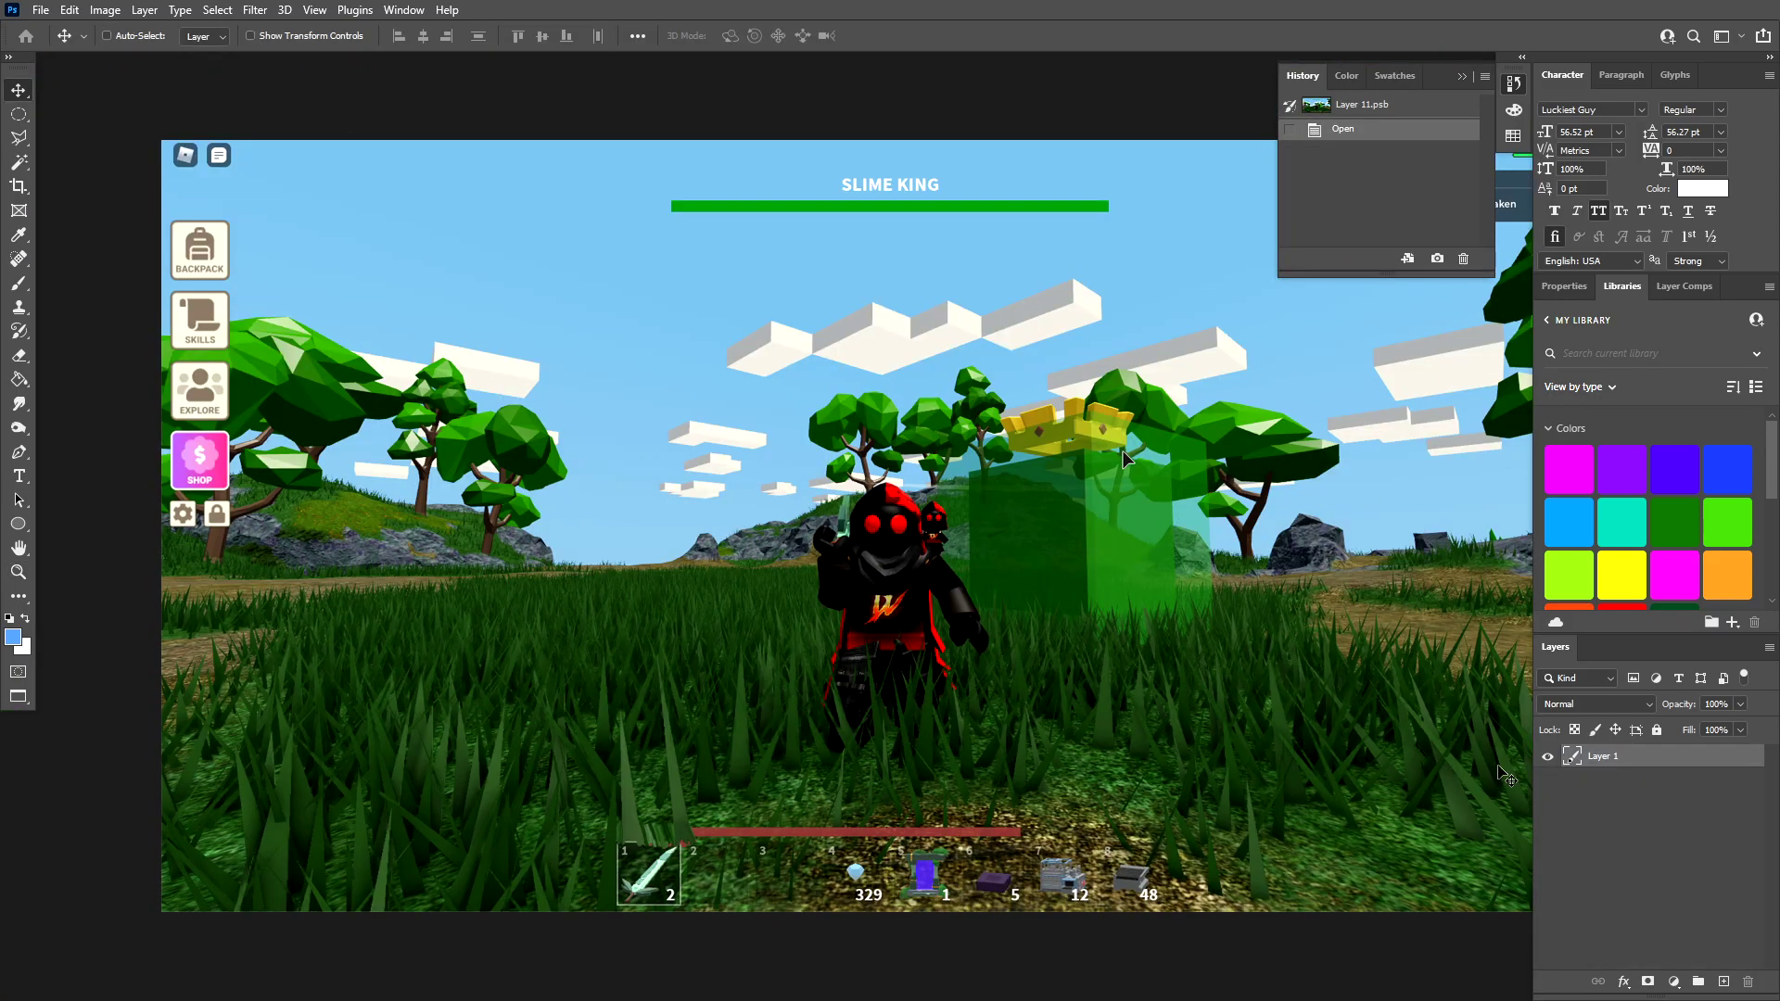
key("z")
left_click_drag(1131, 461, 1131, 461)
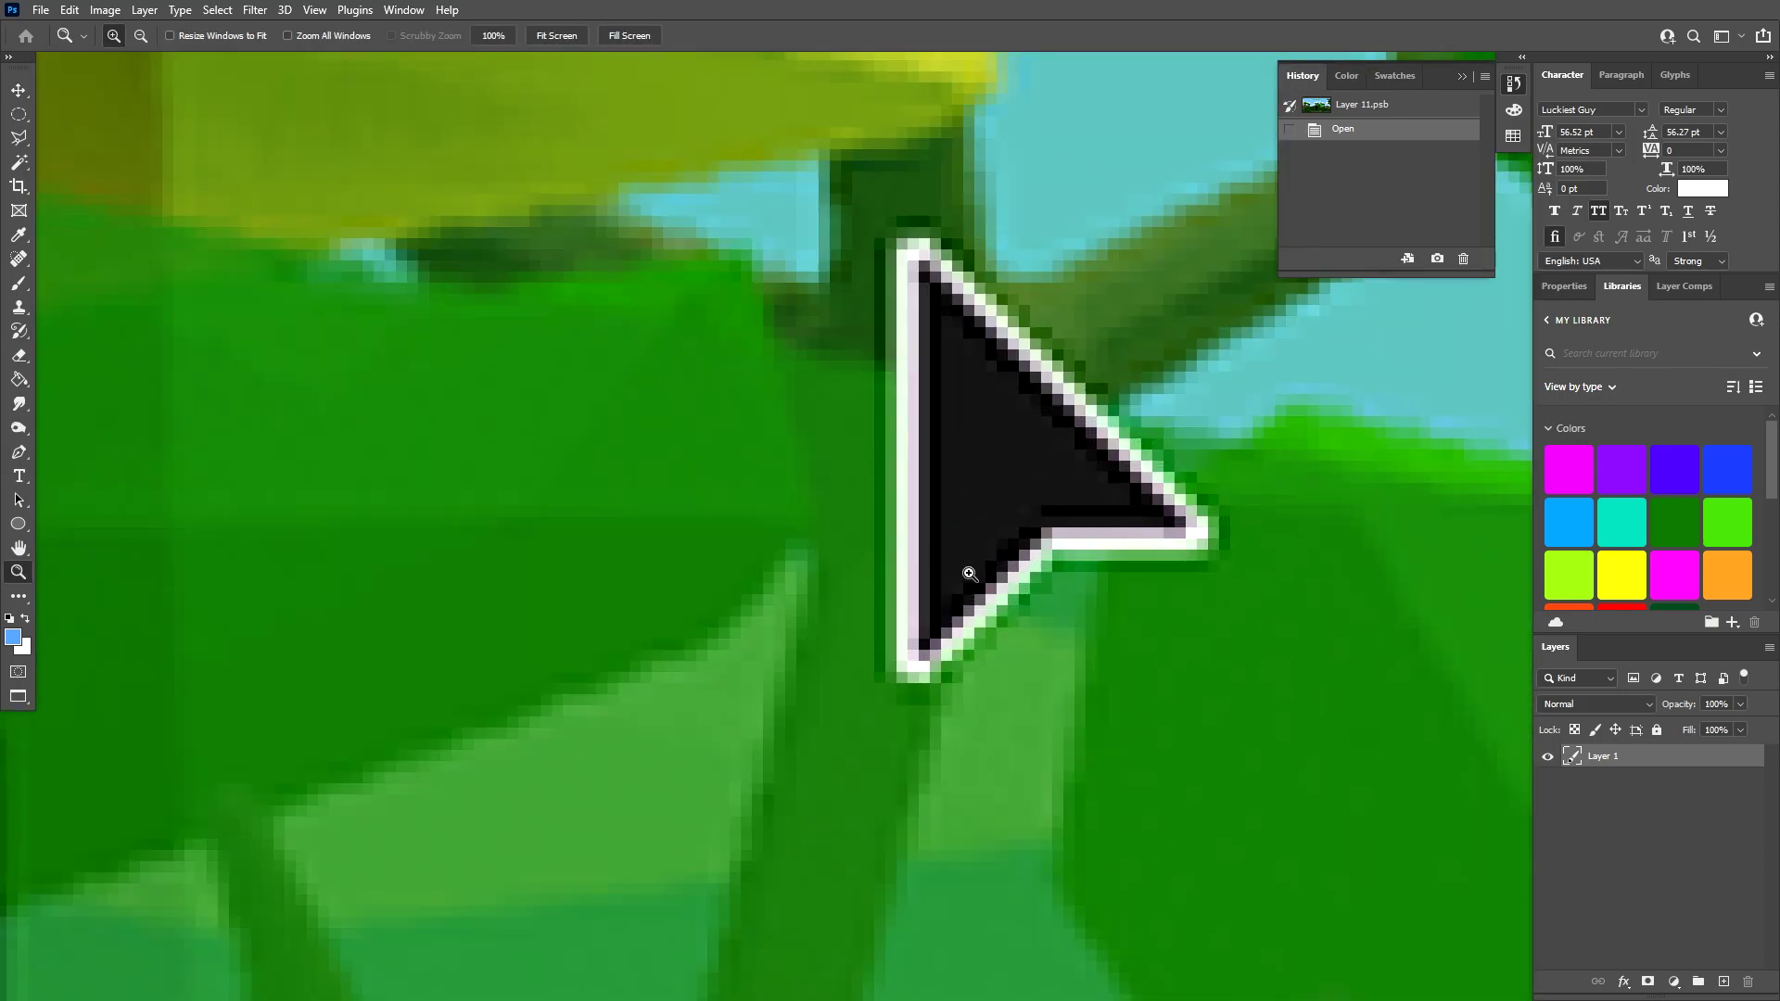
left_click_drag(1111, 591, 1045, 618)
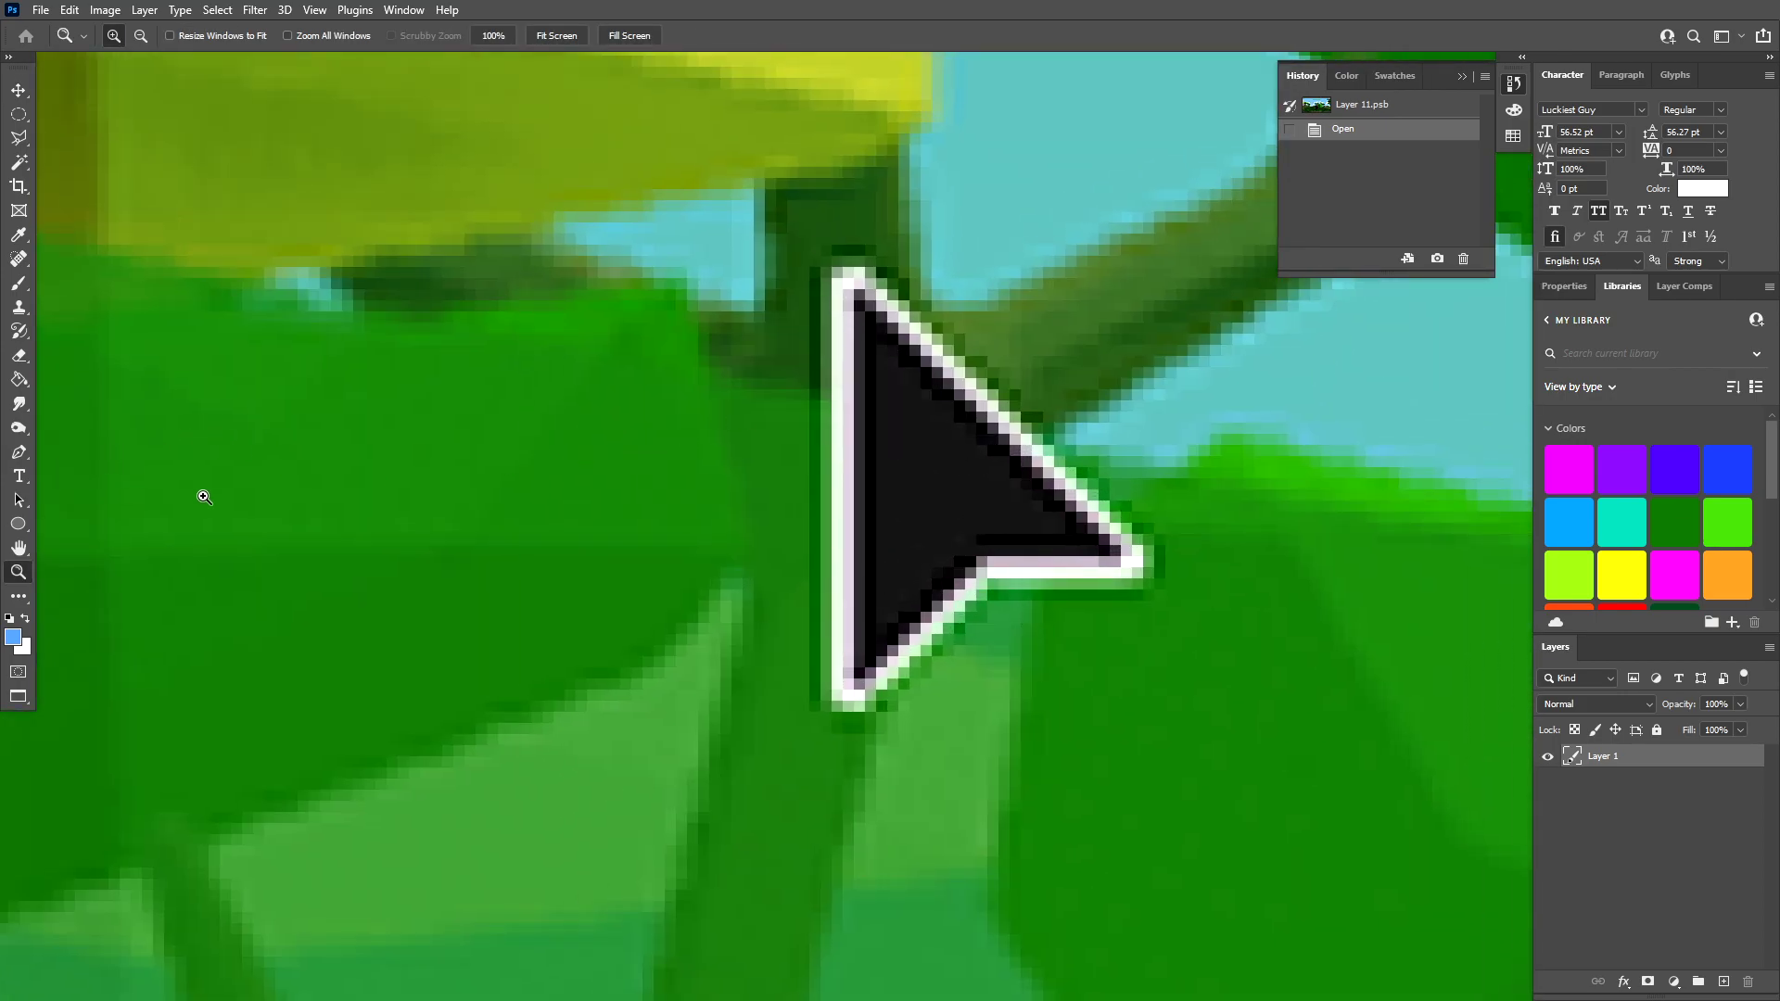
- Sample the dark green tree trunk above the captured pointer as foreground color 255b1b for the Brush tool
key("i")
left_click(819, 208)
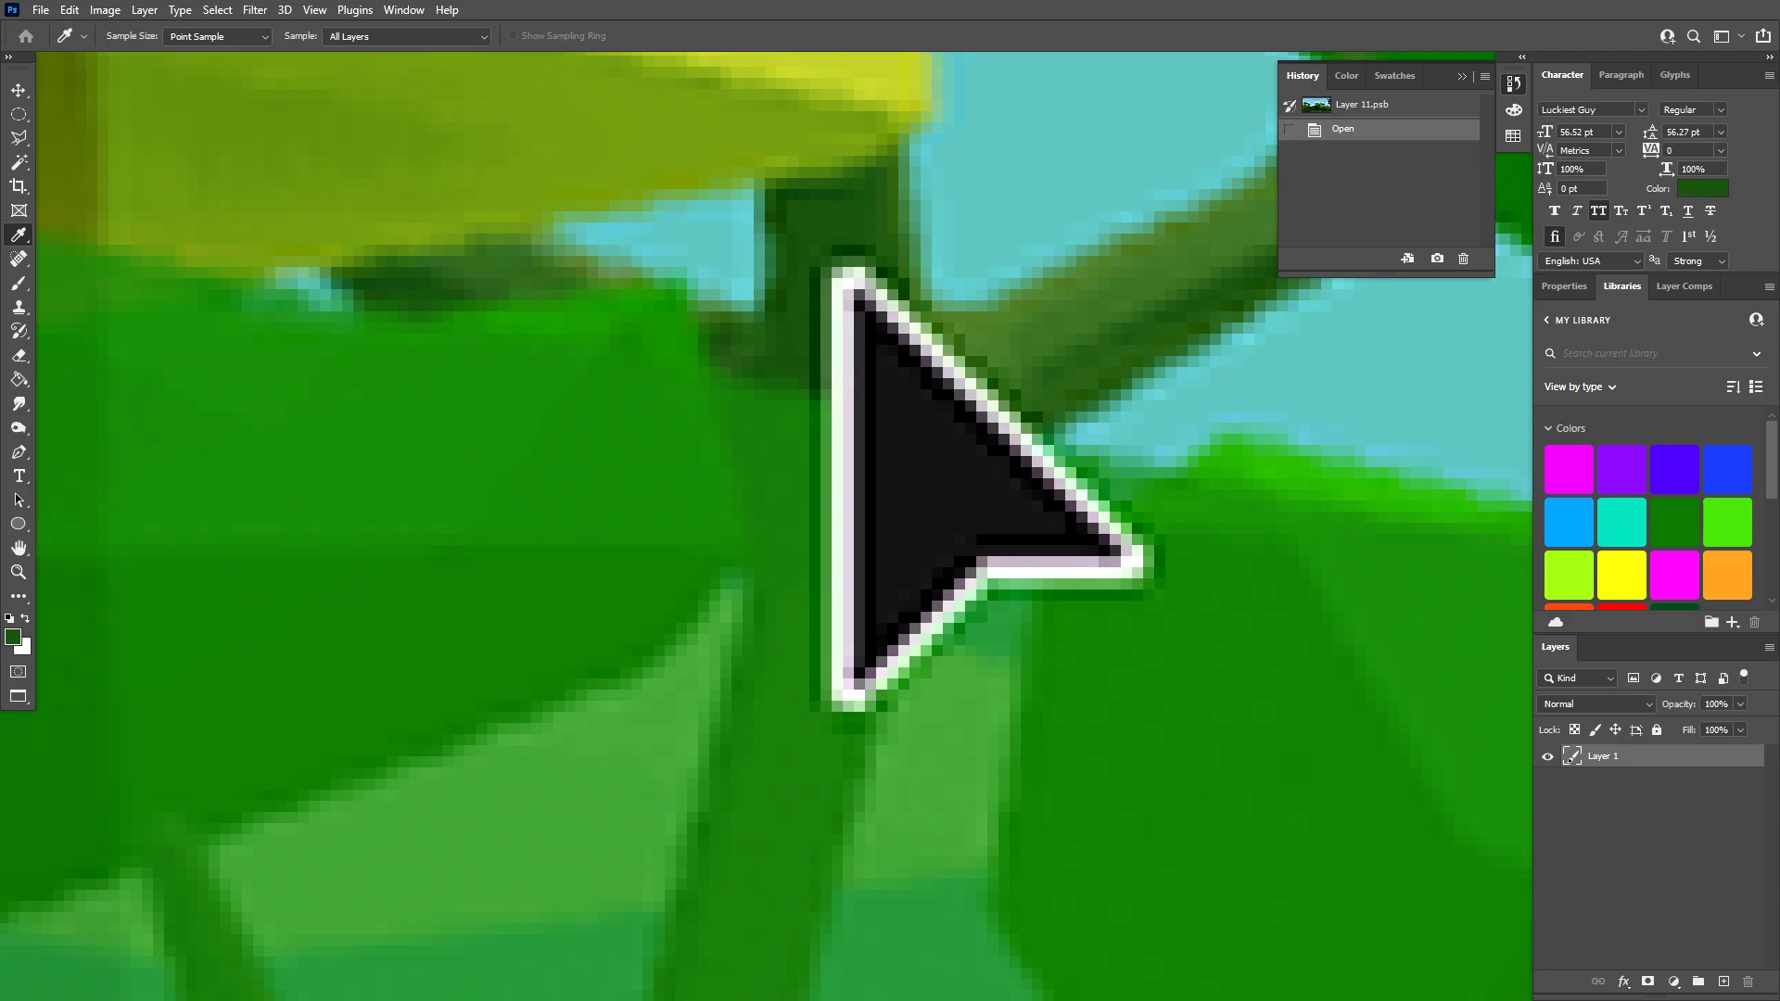
left_click(21, 245)
left_click(22, 286)
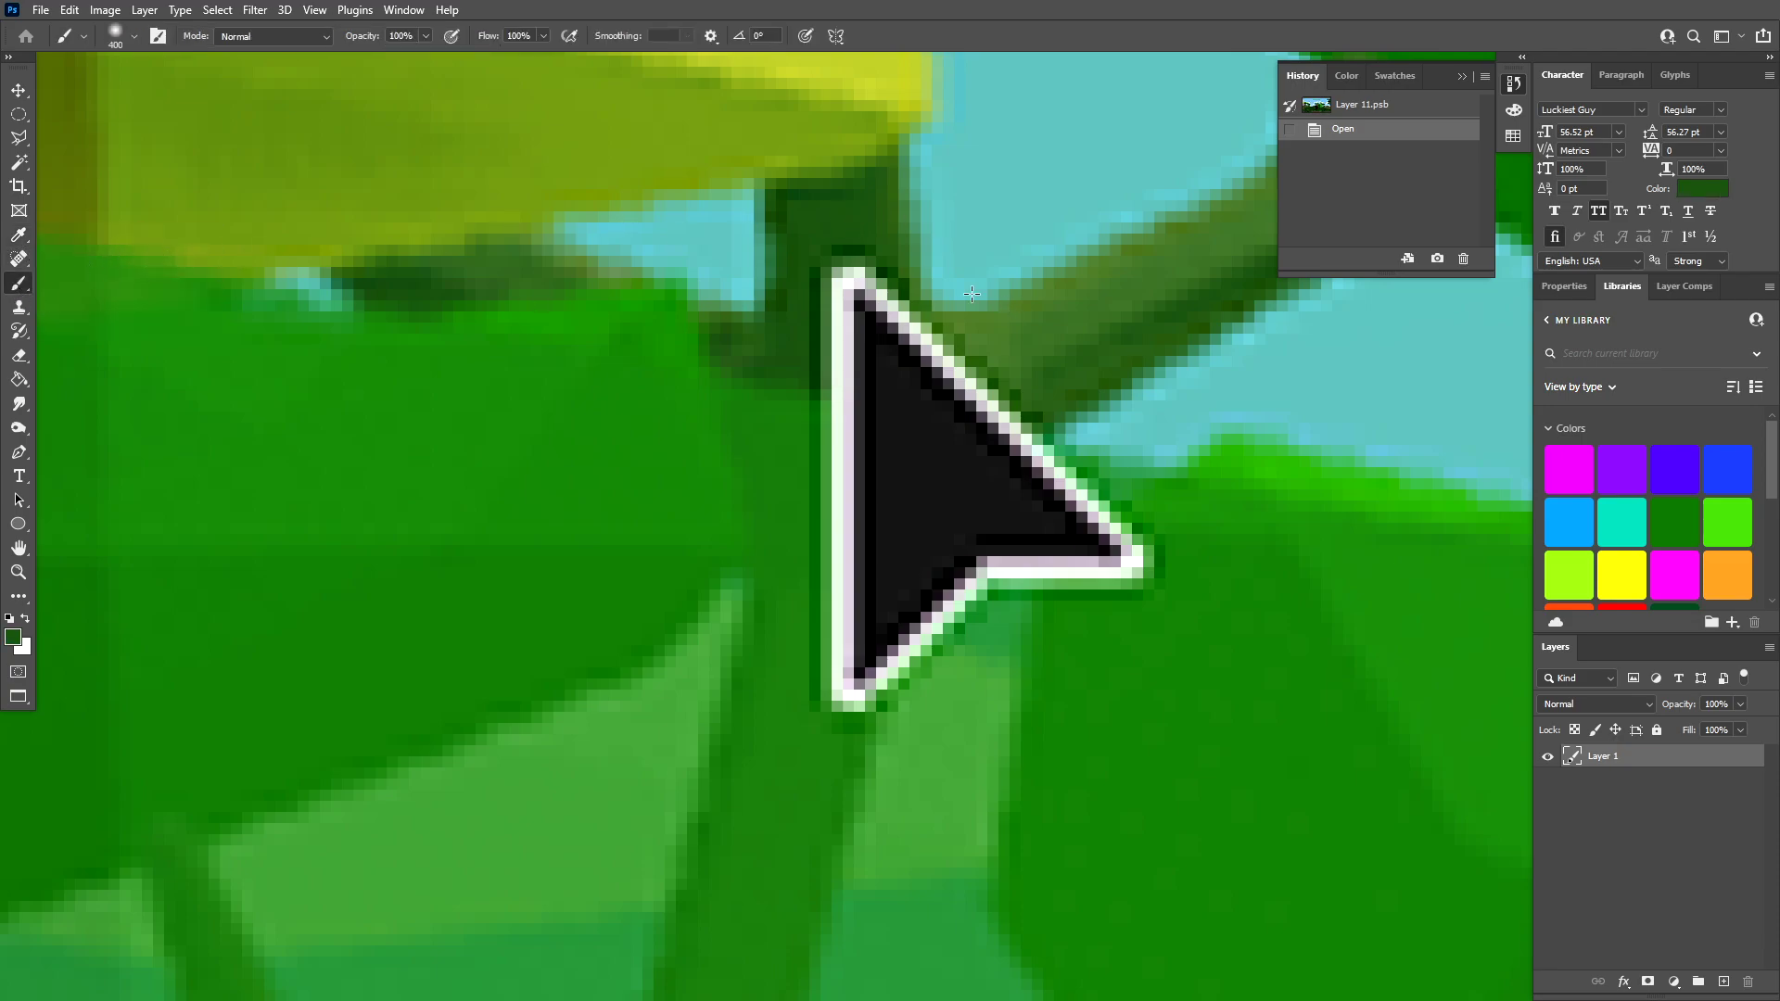
left_click(12, 640)
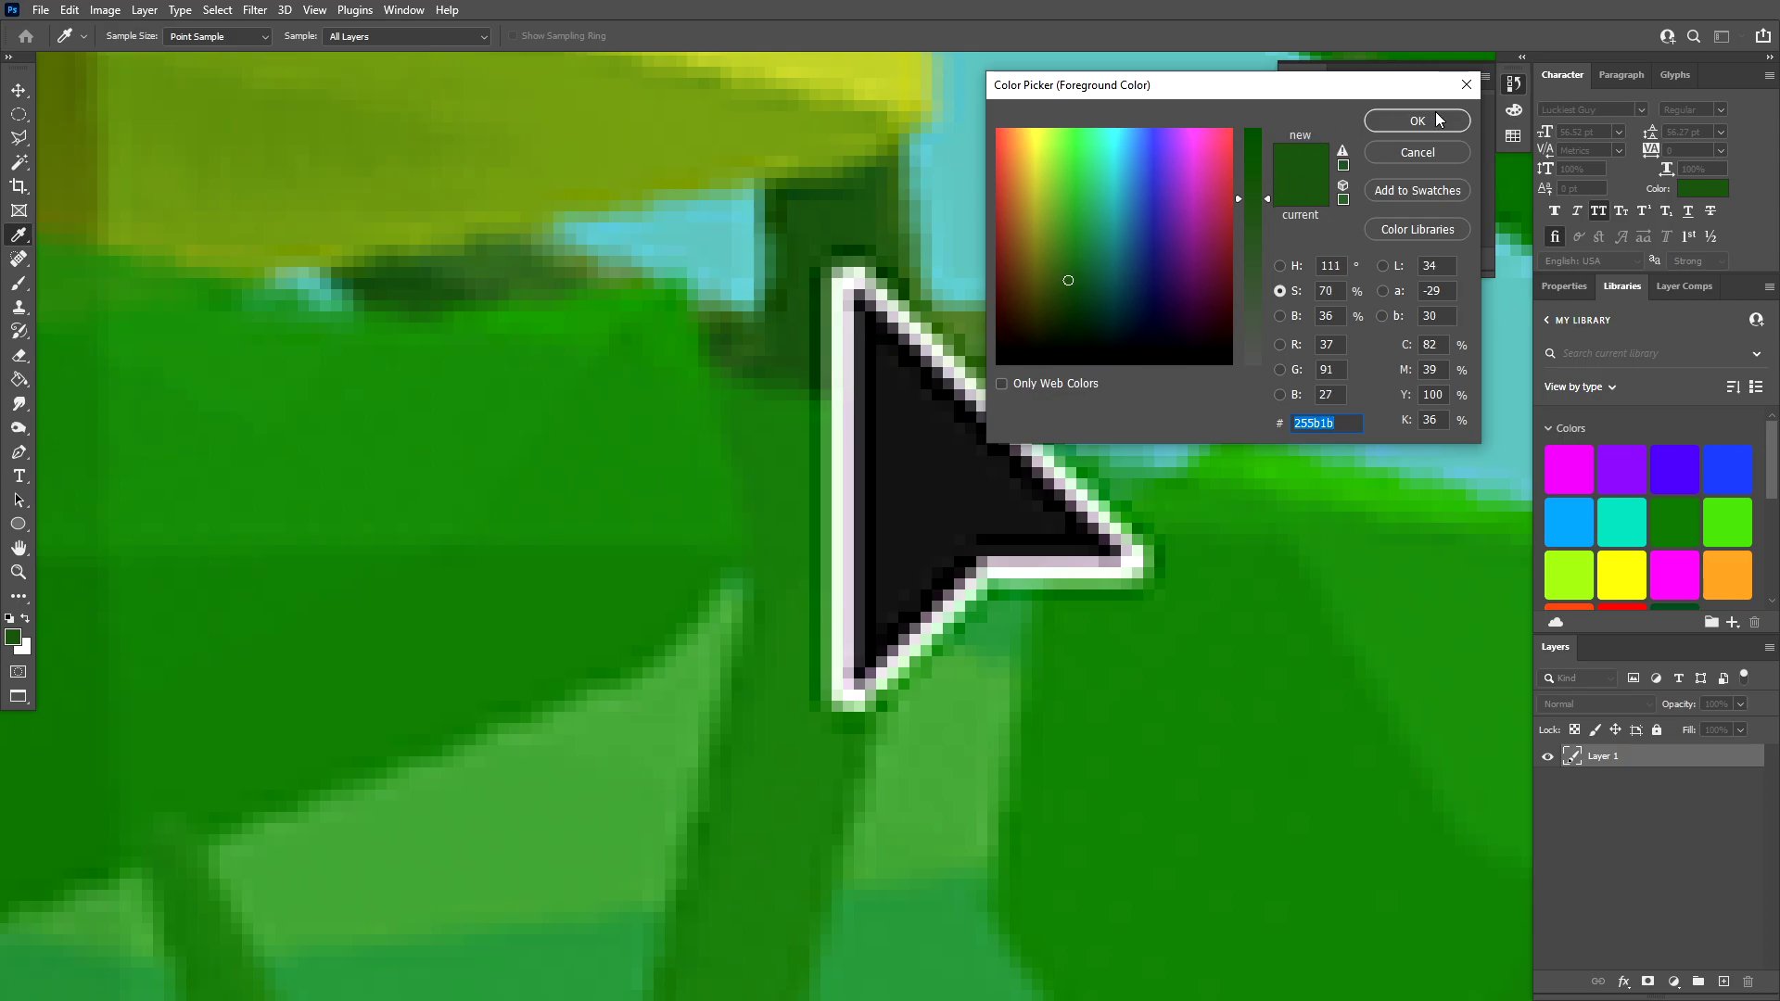
left_click(1436, 120)
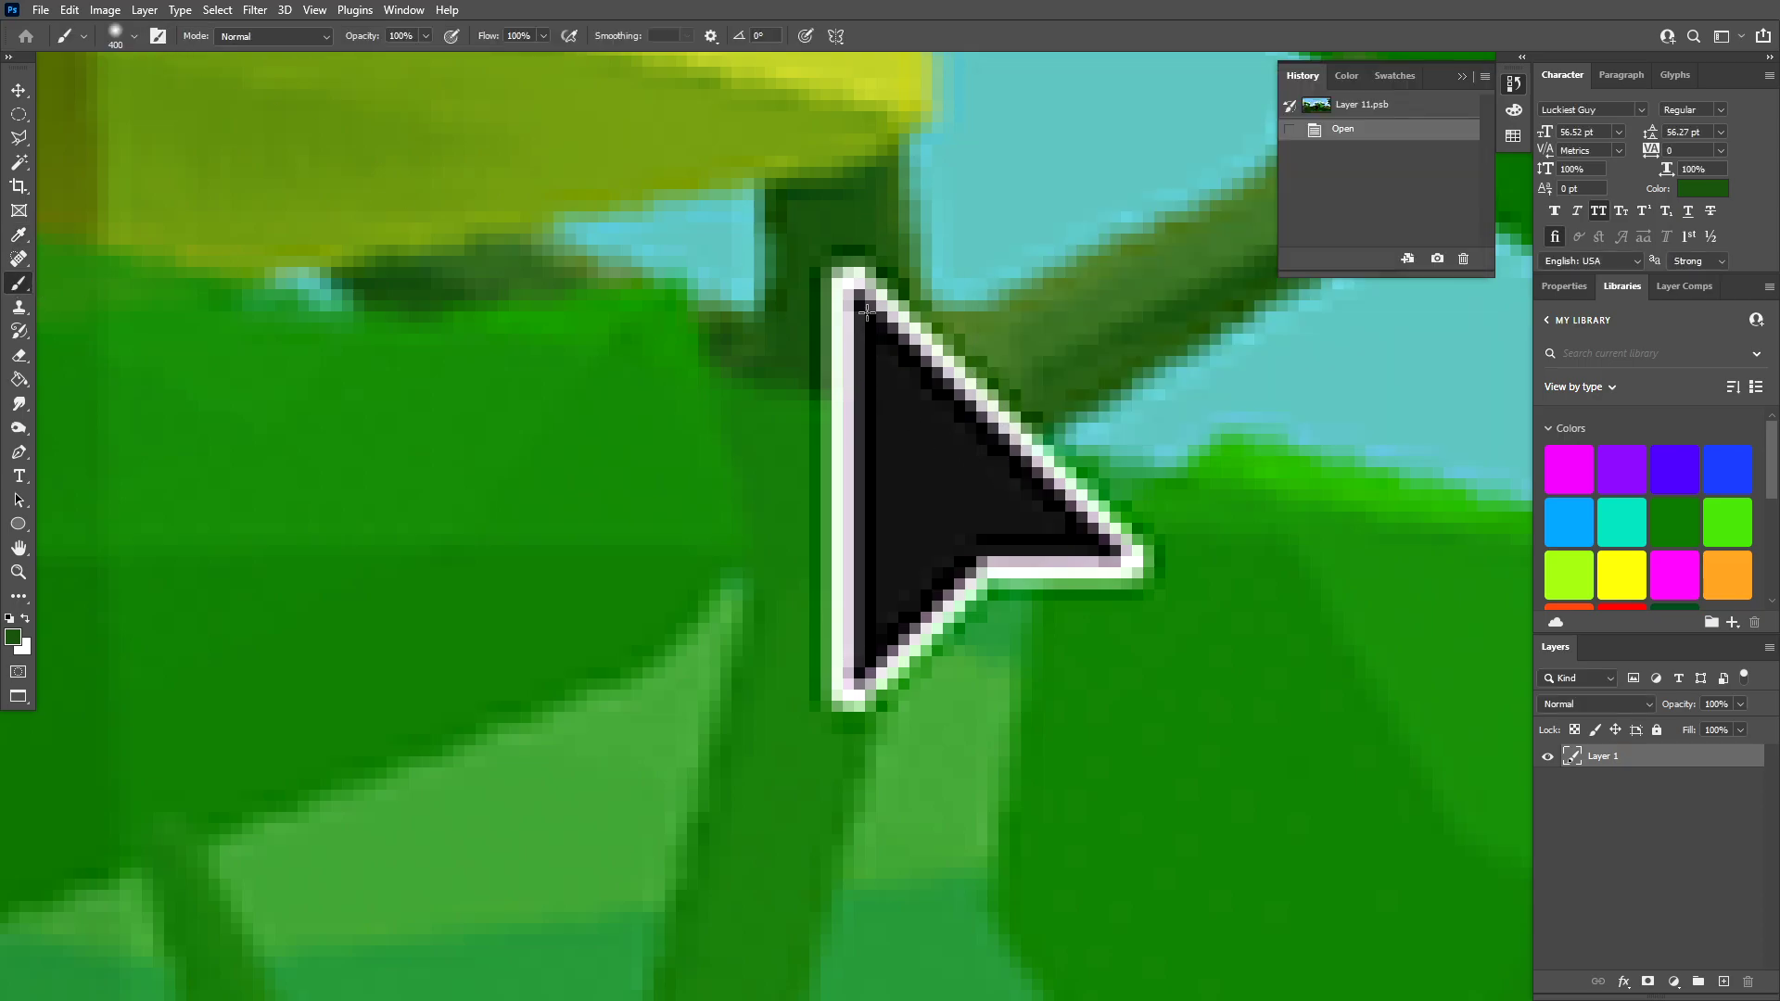
- Paint the dark trunk green over the tip and upper part of the captured pointer with a 7 px brush
left_click(836, 243)
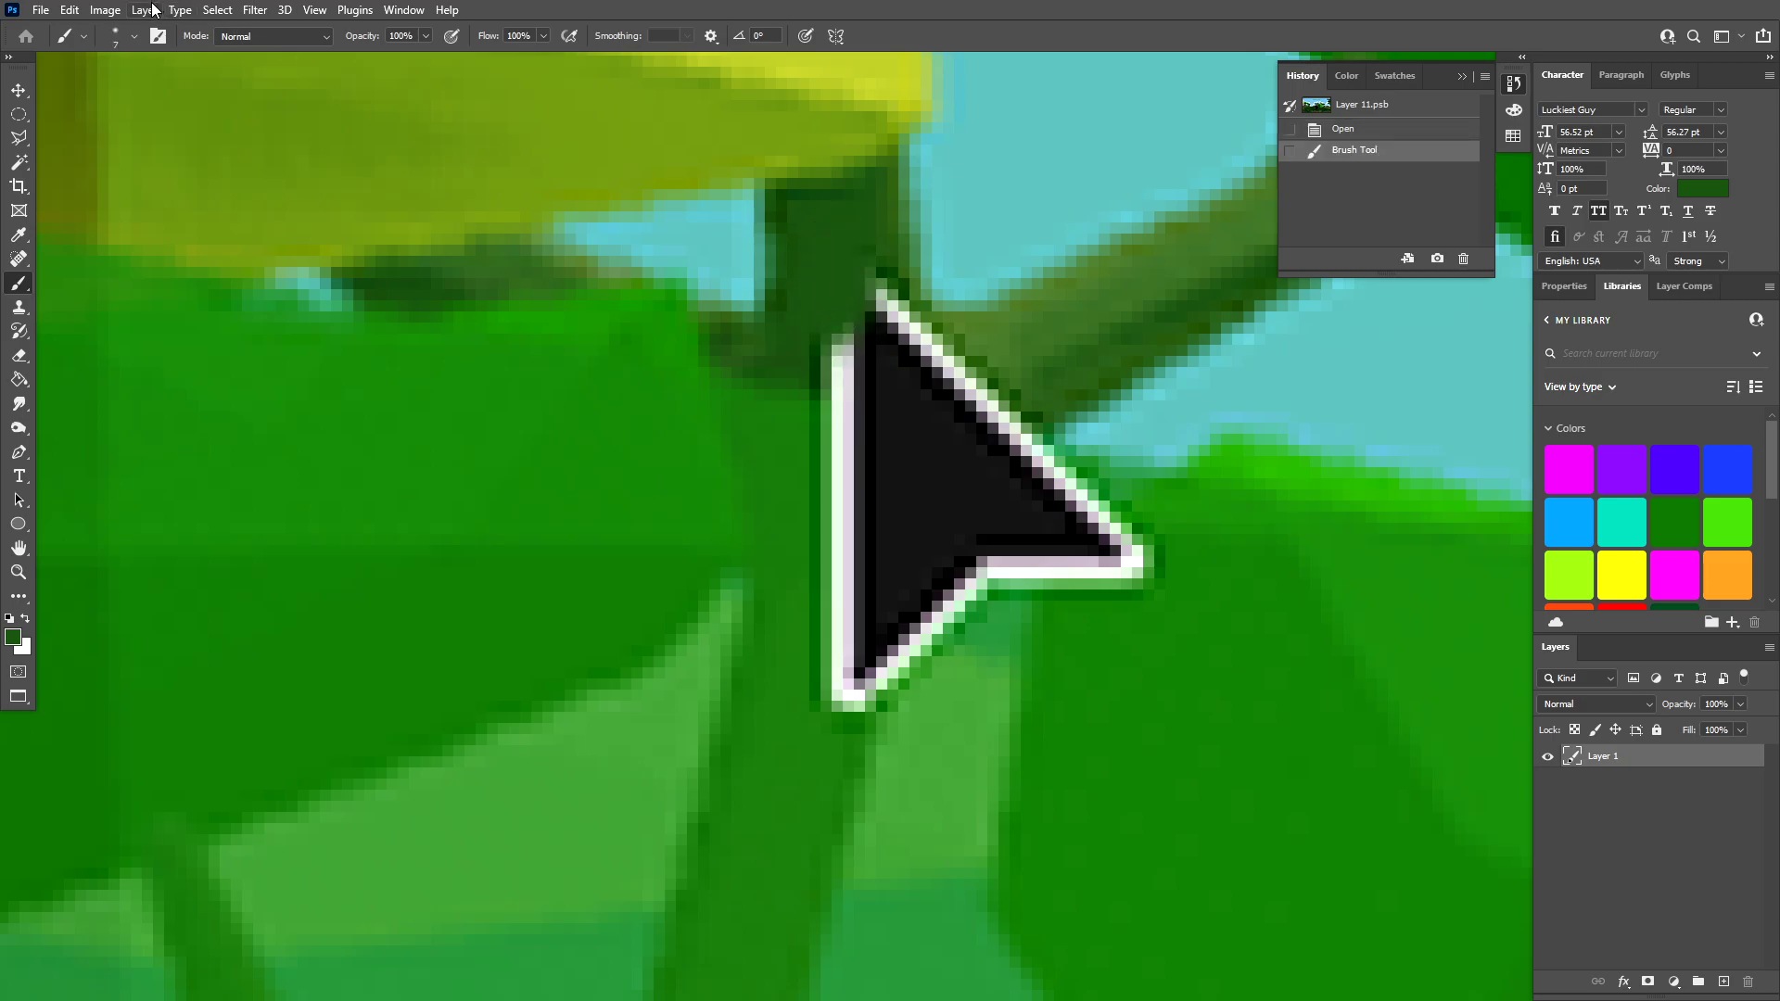
left_click(119, 42)
left_click(866, 295)
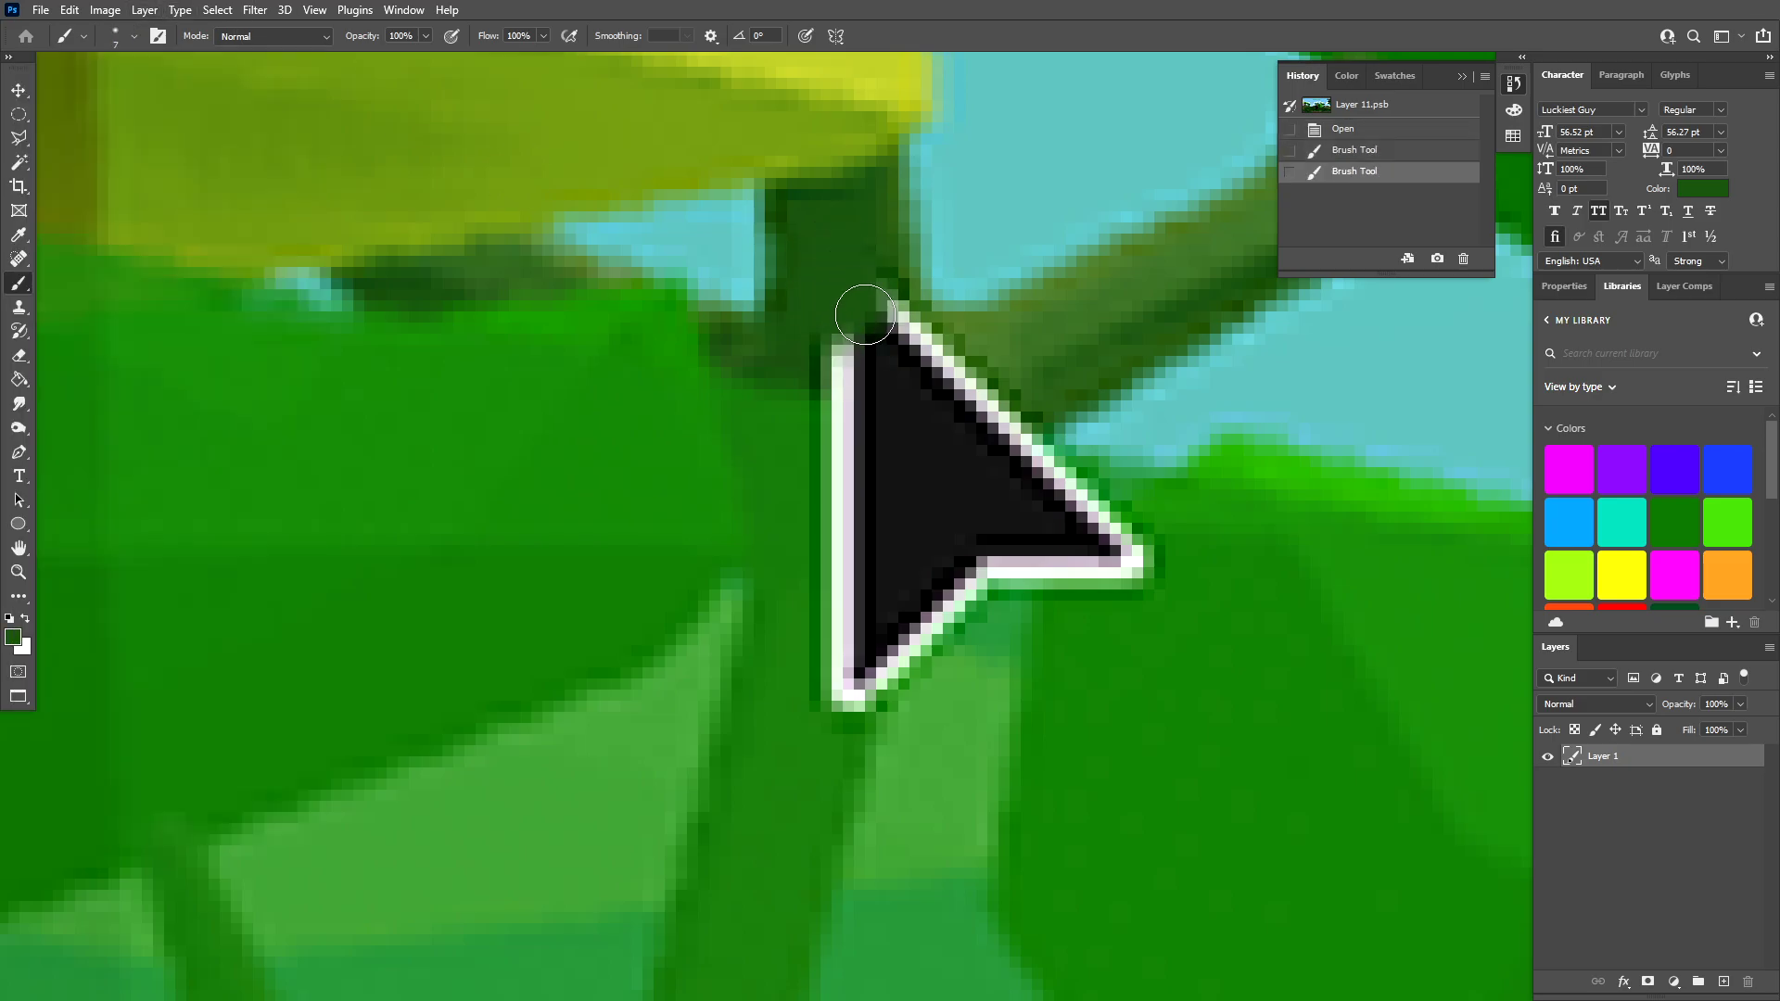
left_click(869, 317)
left_click(896, 337)
left_click(913, 350)
left_click(876, 350)
left_click(832, 343)
left_click(820, 373)
left_click(837, 378)
left_click(885, 385)
left_click(930, 387)
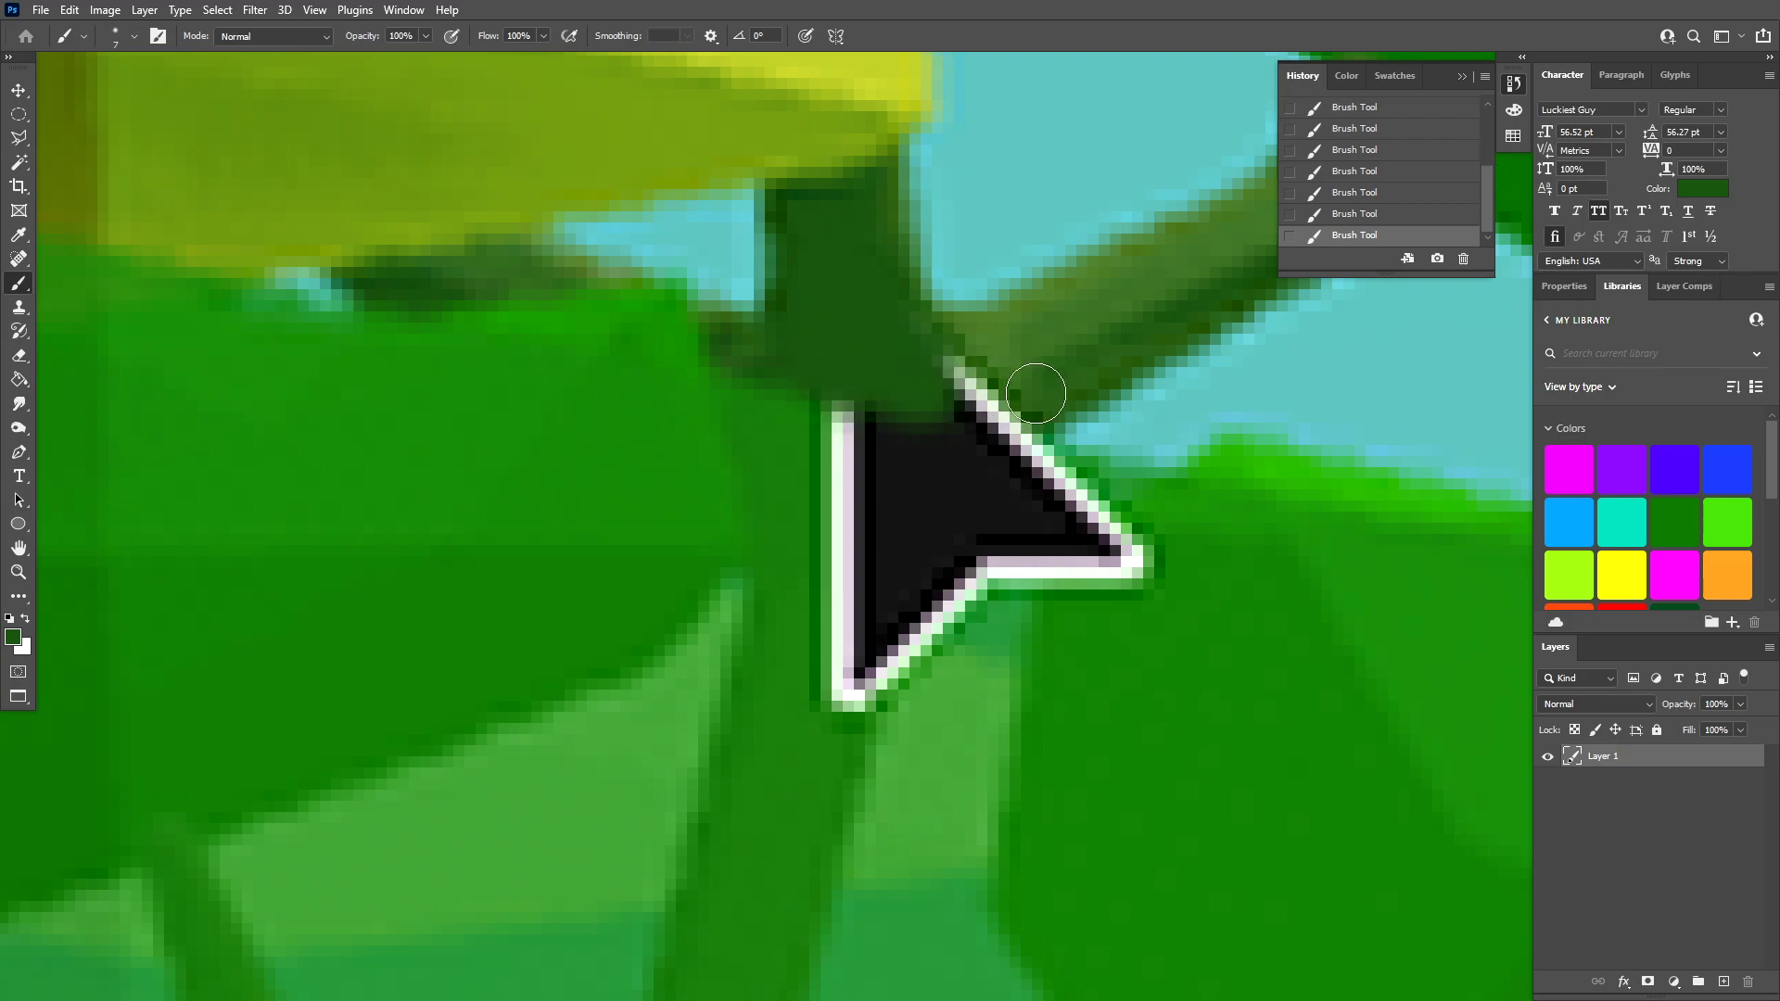
left_click(993, 406)
left_click(946, 408)
- Sample the lighter green of the branch beside the pointer and paint it over the branch's base
key("i")
left_click(1024, 321)
left_click(956, 347)
left_click(952, 351)
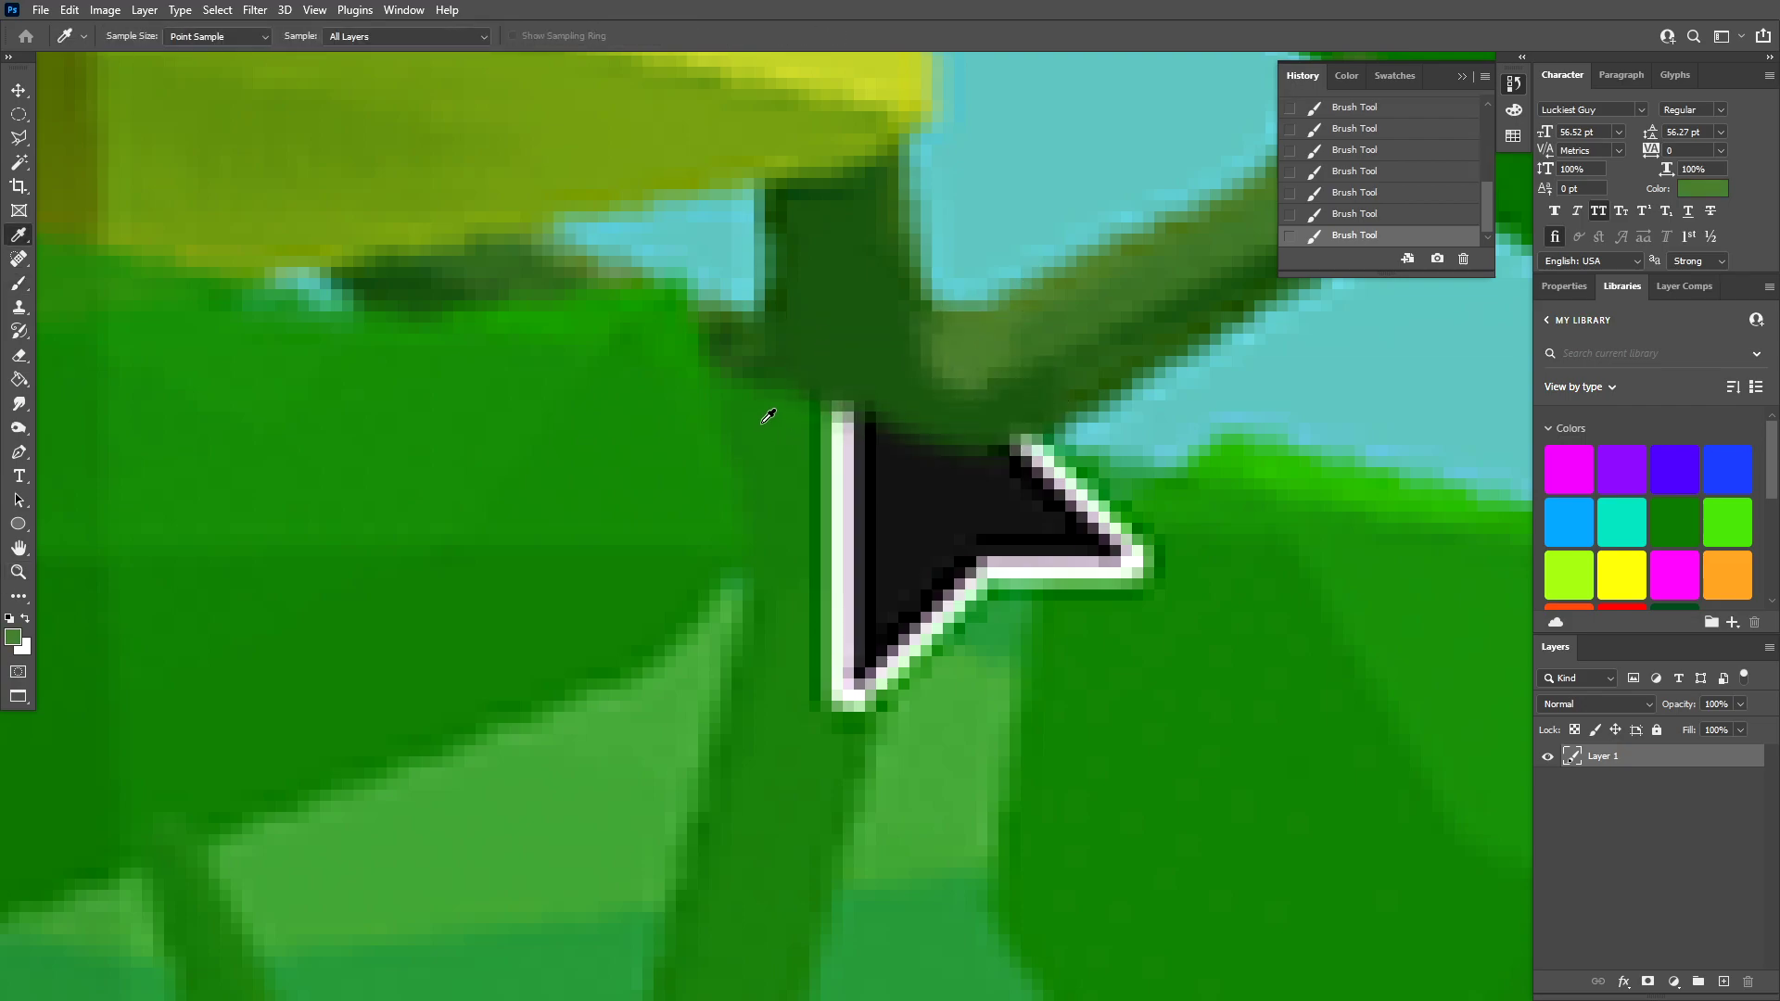
- Sample the medium green of the lower trunk and paint a band of it across the middle of the captured pointer
left_click(763, 418, "alt")
left_click(842, 445)
left_click(876, 466)
left_click(927, 476)
left_click(972, 486)
left_click(1022, 477)
left_click(1044, 472)
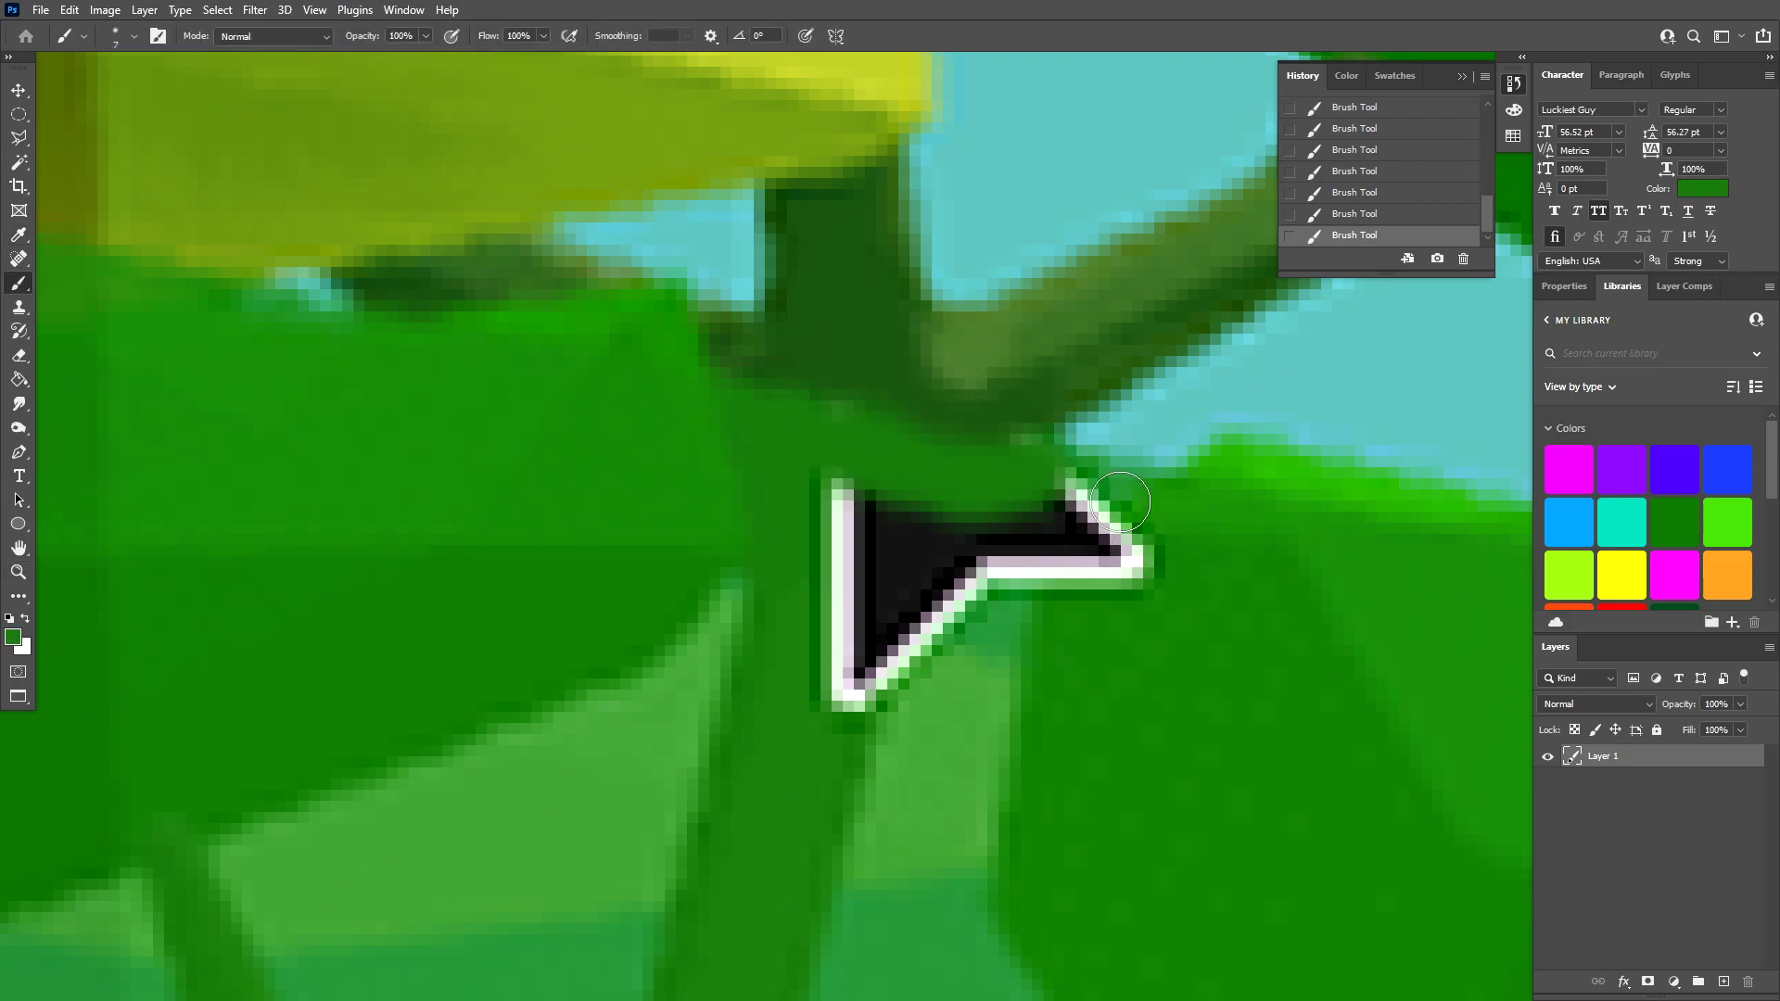
- Sample the foliage green beside the pointer's right corner and paint it over that corner
left_click(1105, 607, "alt")
left_click(1062, 569)
left_click(1056, 532)
left_click(1080, 542)
left_click(1111, 558)
left_click(1144, 572)
left_click(1107, 501)
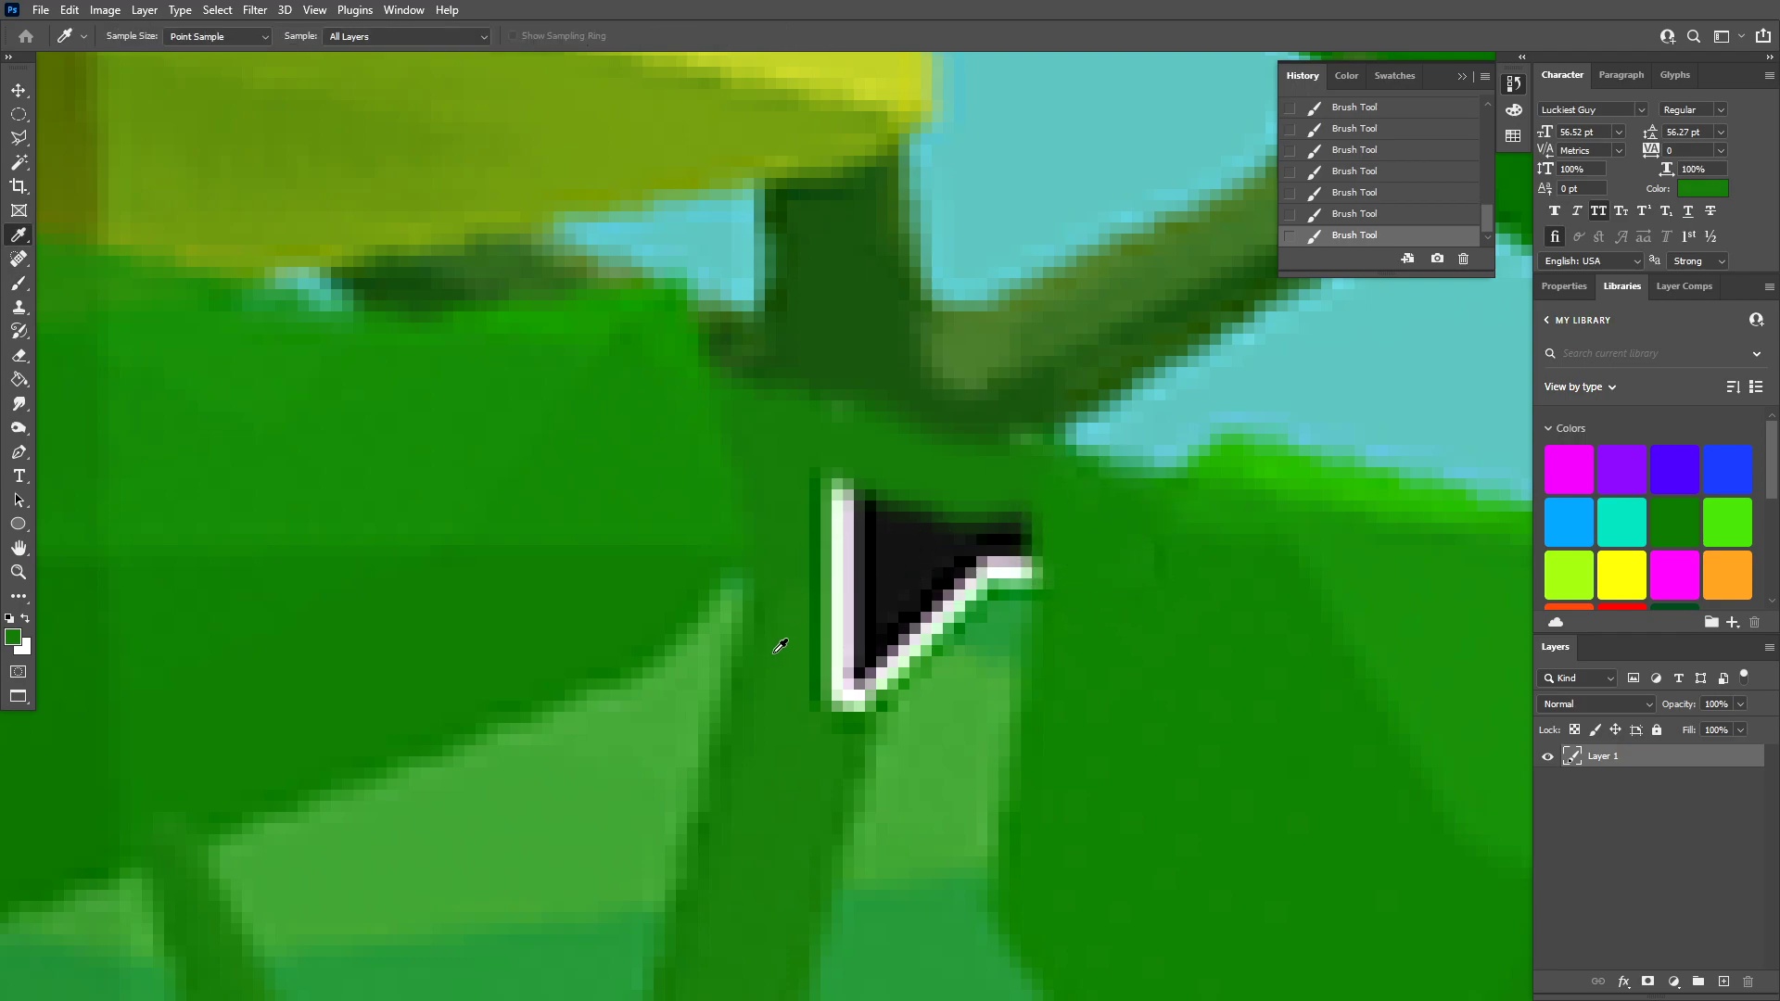
- Cover the rest of the captured pointer with the surrounding greens, save the smart object, and check the cleaned area in the thumbnail
mouse_move(797, 660)
left_mouse_down()
mouse_move(826, 683)
mouse_move(850, 634)
mouse_move(839, 679)
mouse_move(826, 488)
mouse_move(959, 516)
mouse_move(993, 556)
mouse_move(965, 569)
left_mouse_up()
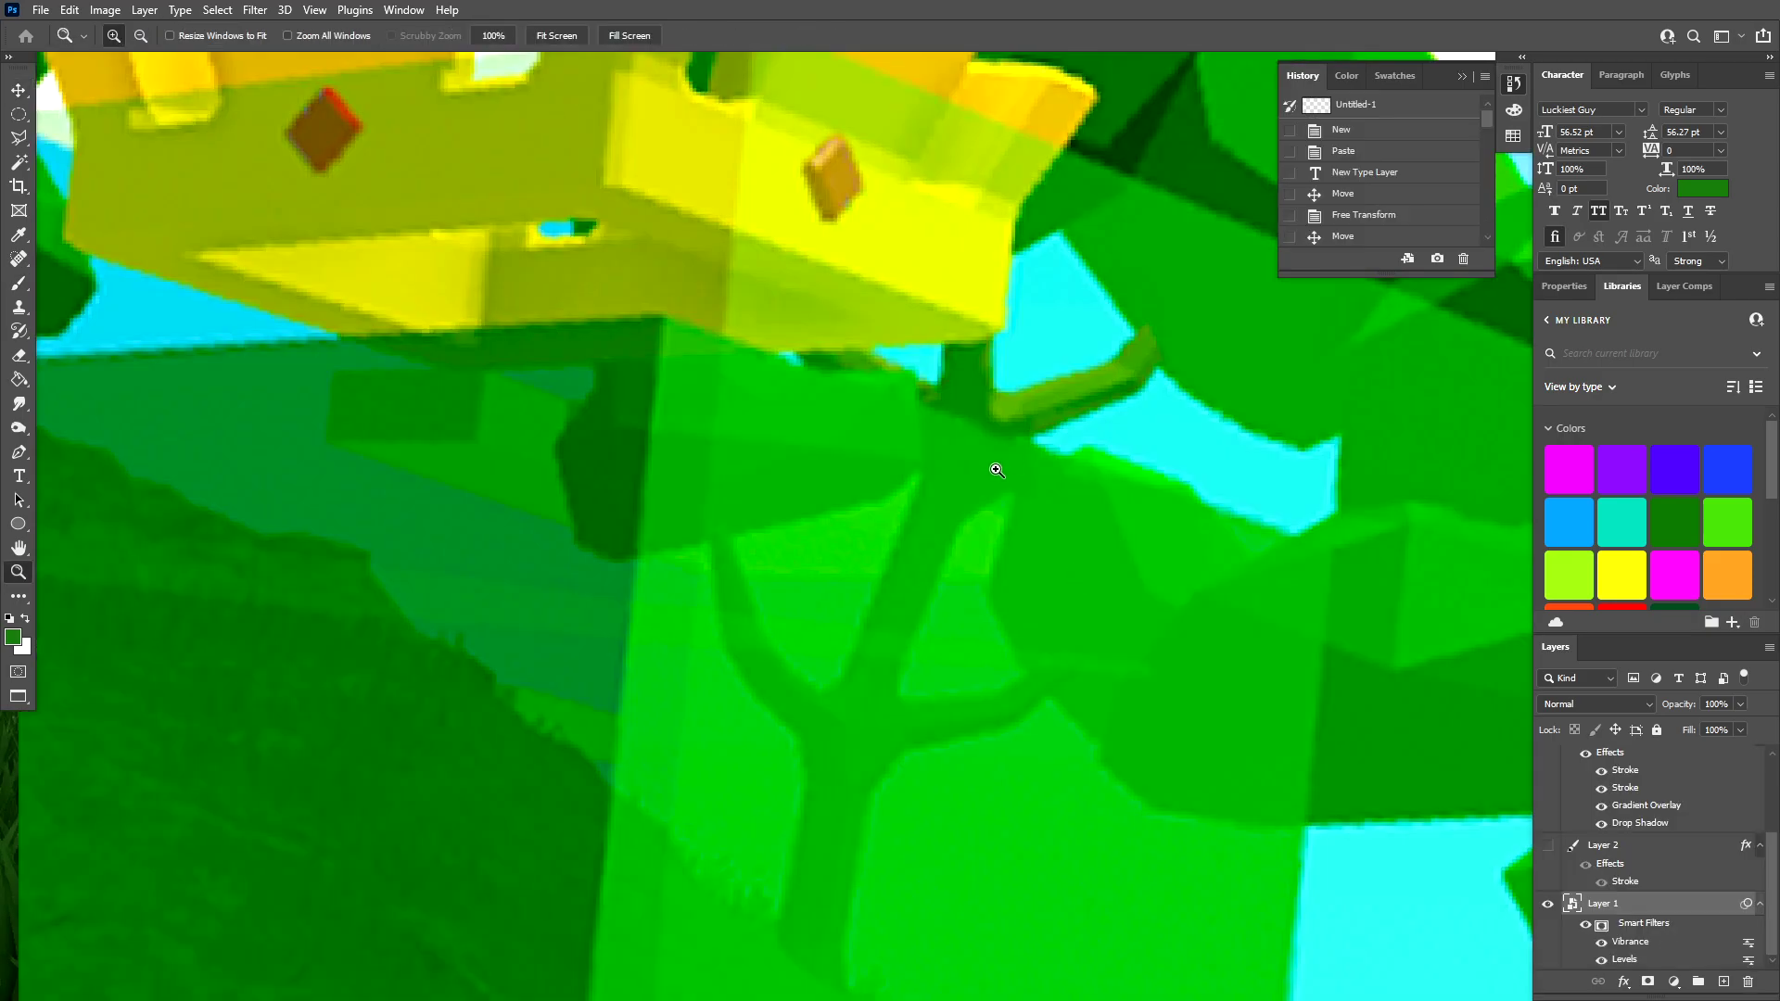
scroll(996, 470, "down", 5)
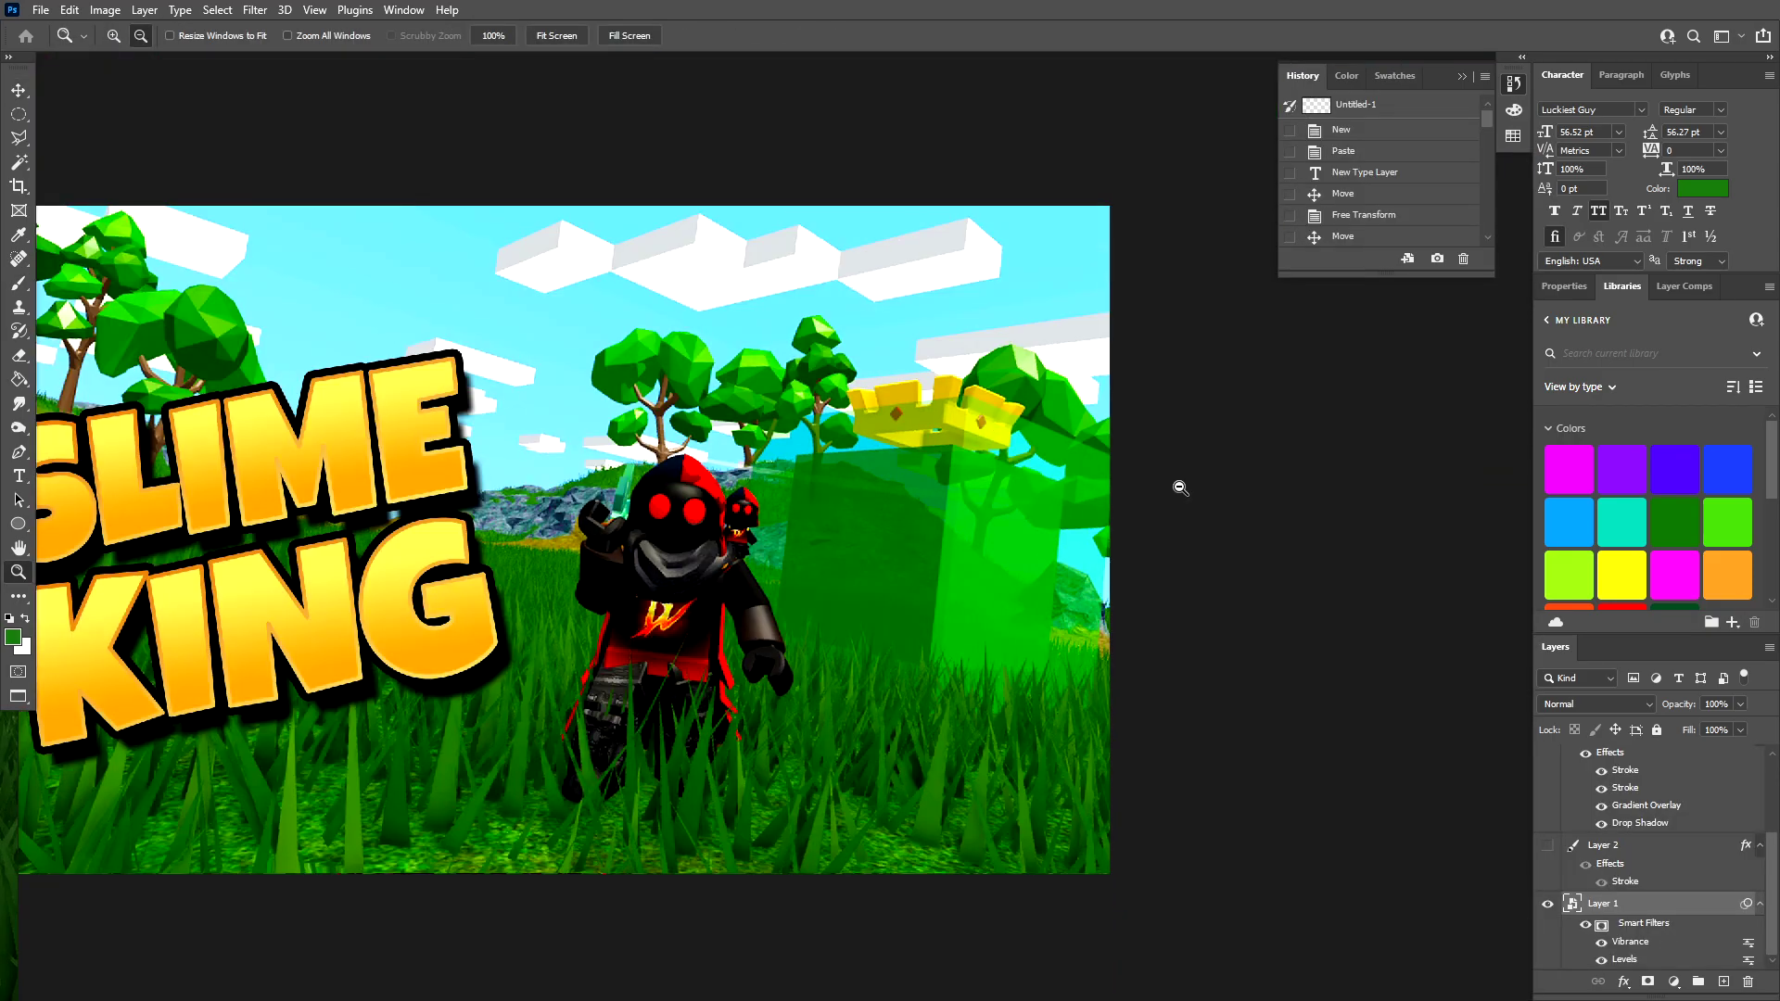
left_click_drag(781, 545, 984, 559)
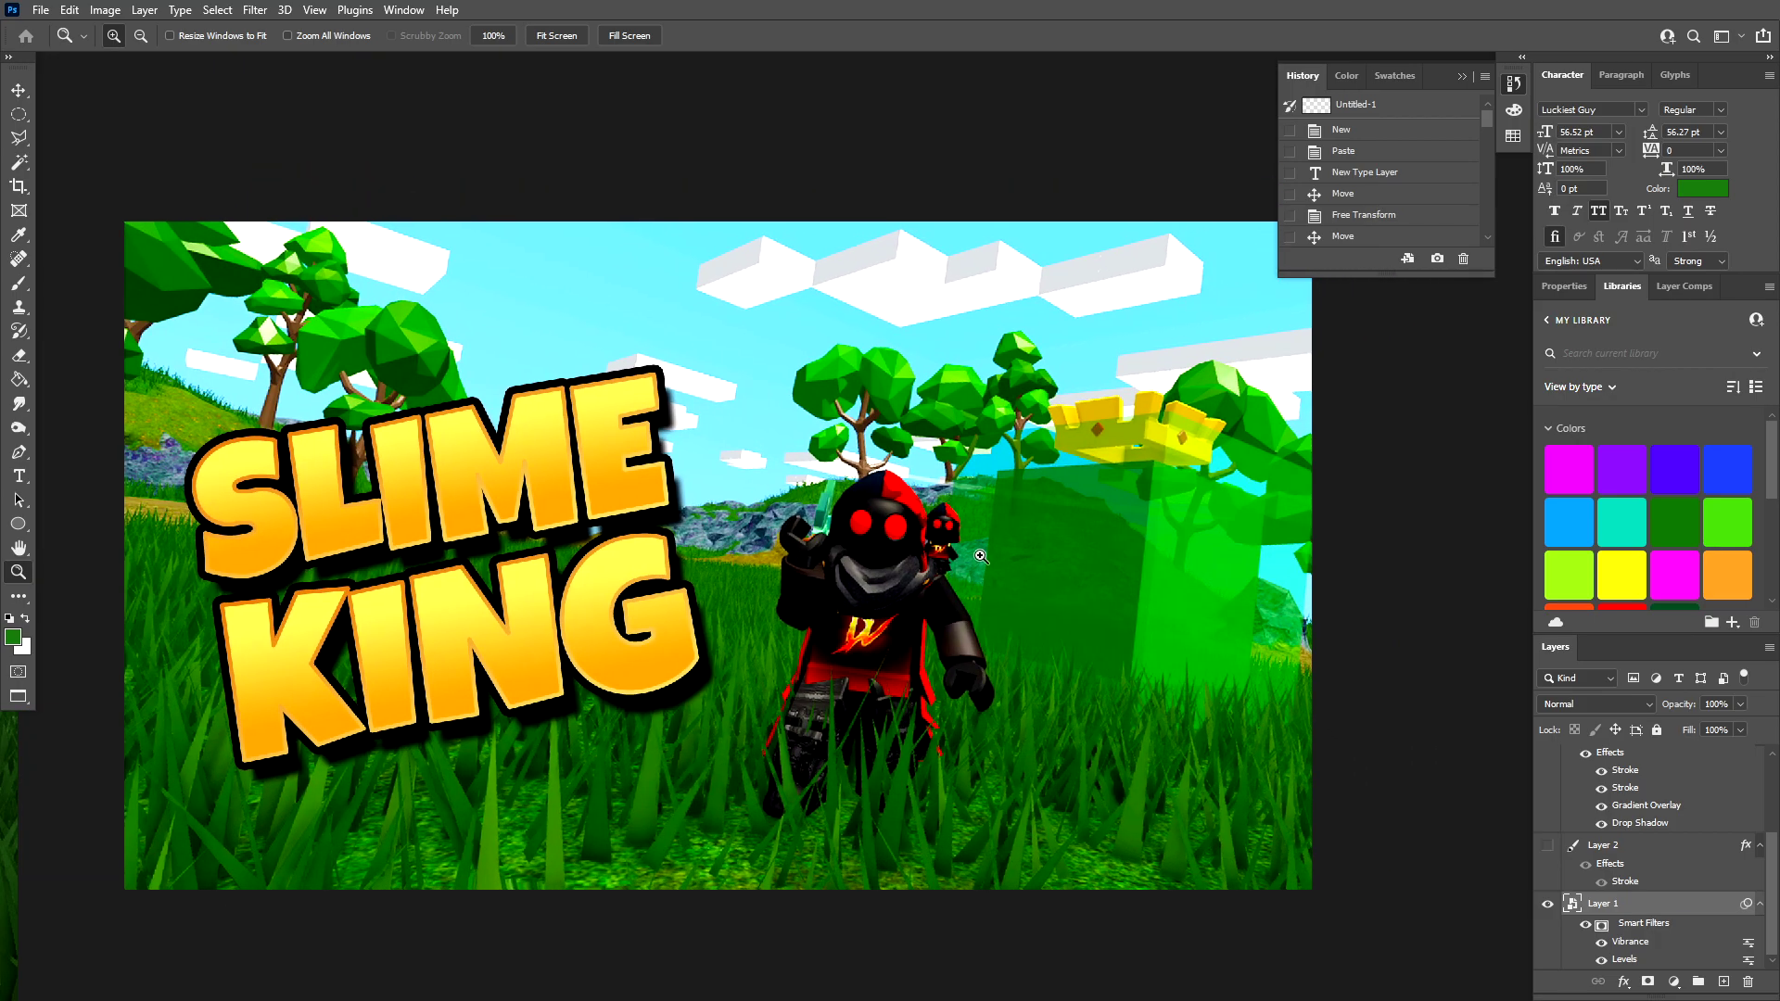
left_click(981, 556, "alt")
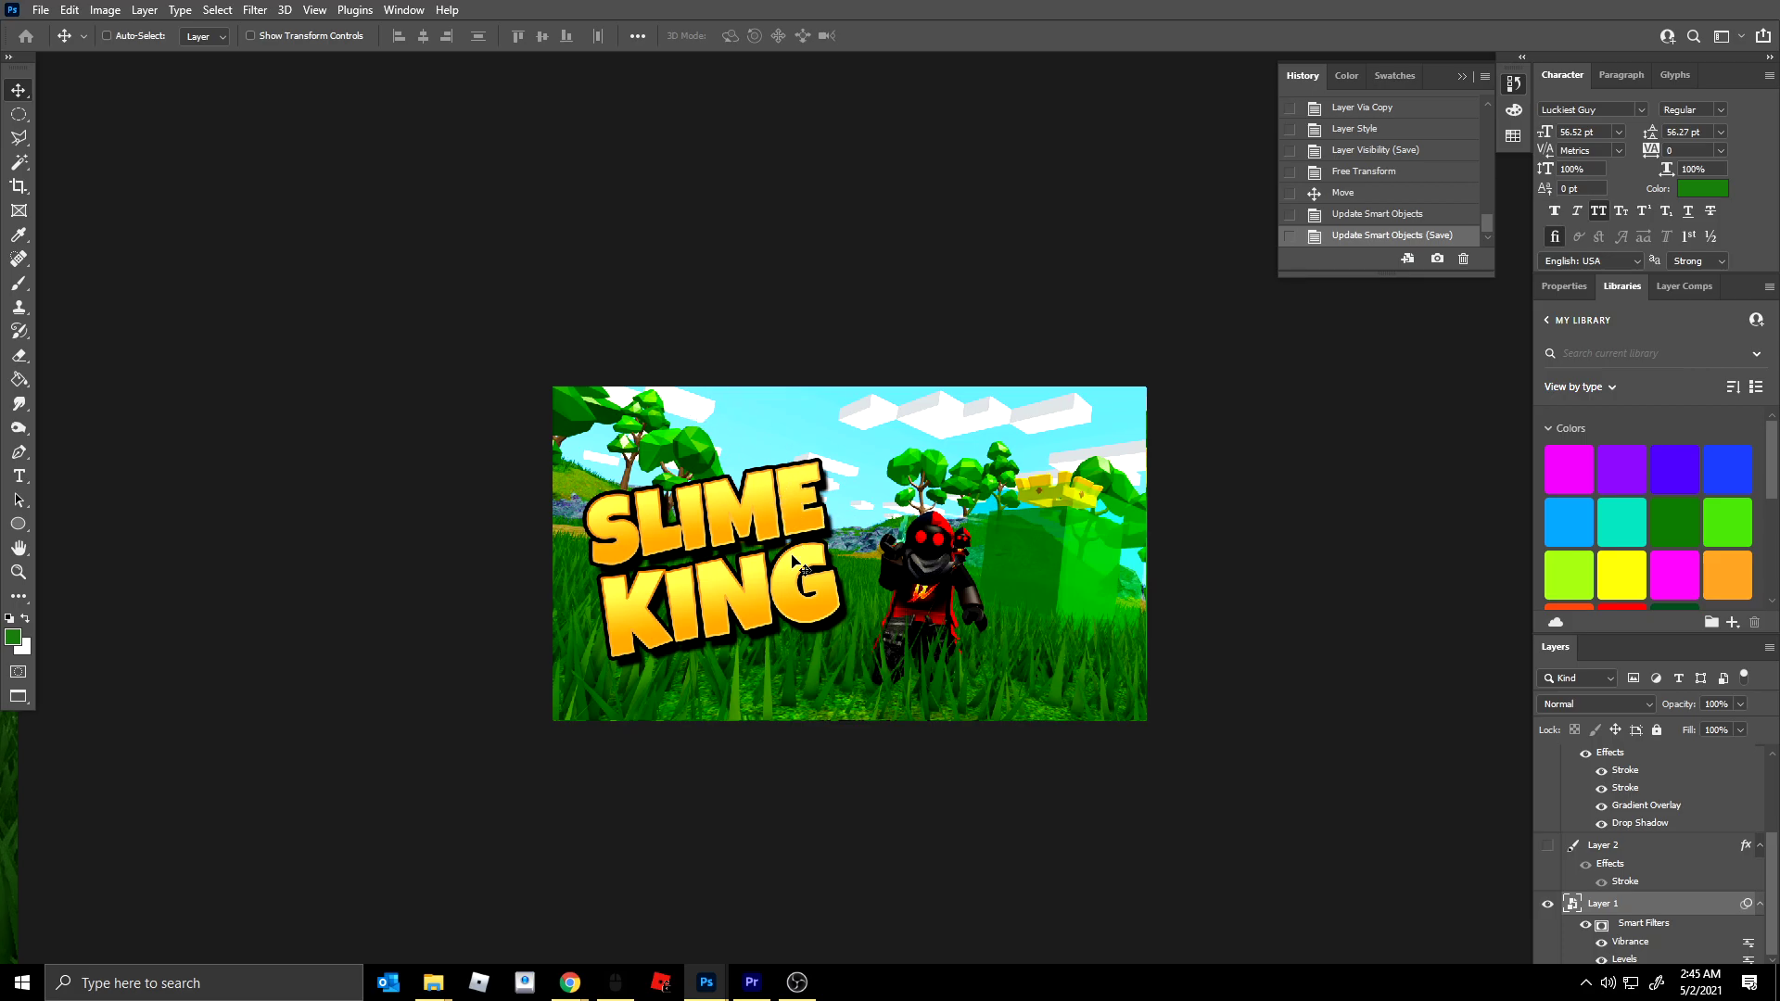
- Change the title word SLIME to WIZARD, then reposition and shrink it to fit beside the character
key("t")
left_click(741, 501)
key("ctrl+a")
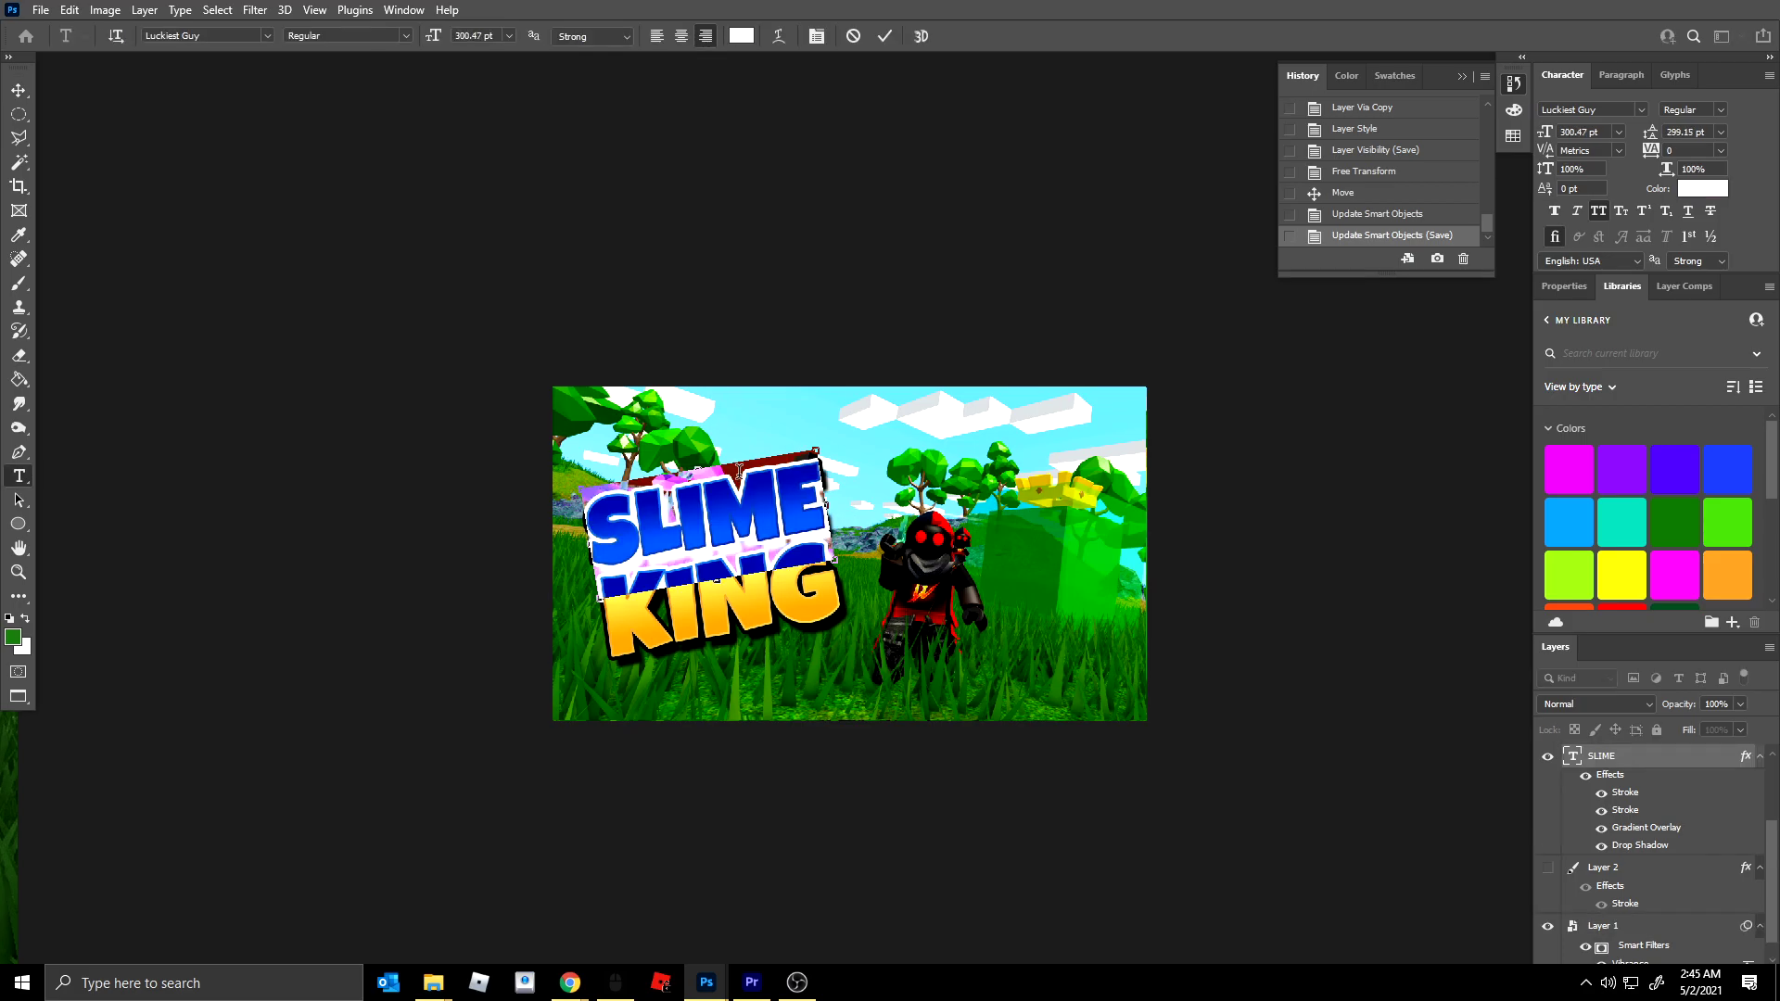
type("WIZARD")
left_click(19, 90)
left_click_drag(439, 324, 522, 319)
key("ctrl+t")
left_click_drag(912, 432, 868, 452)
key("Return")
- Change the title word KING to BOSS and shift it slightly right beneath WIZARD
key("t")
left_click(723, 594)
key("ctrl+a")
type("BOSS")
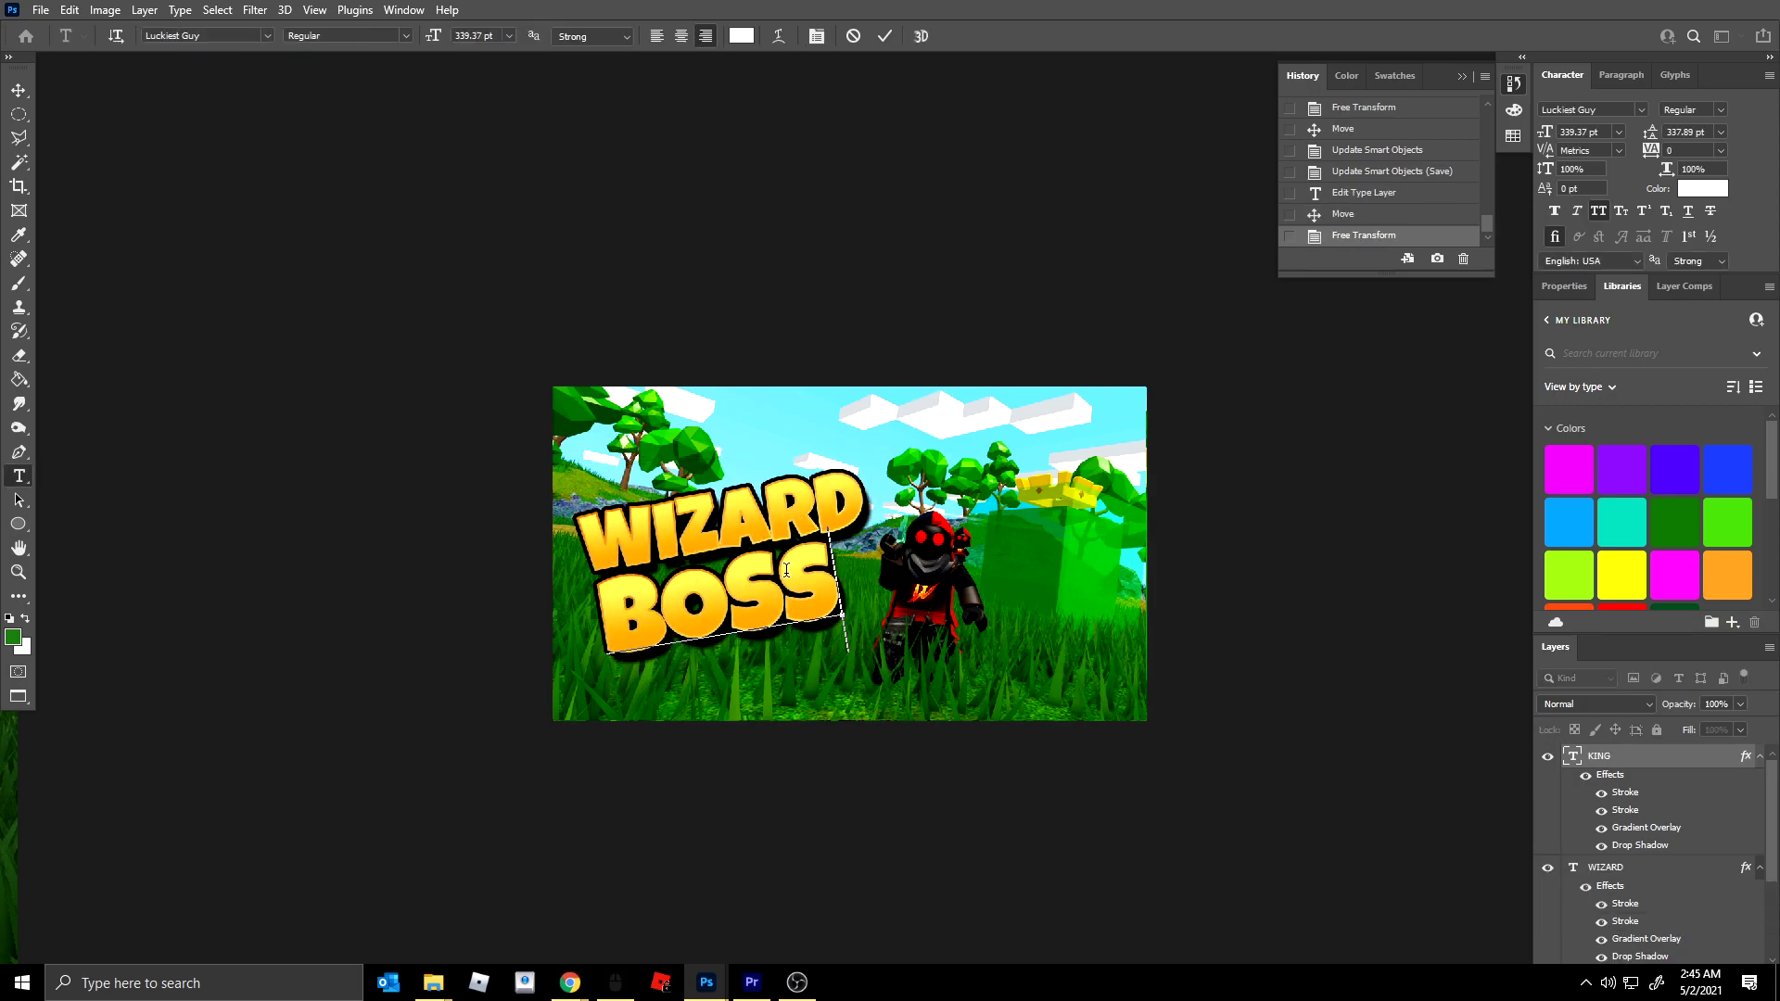
left_click(18, 90)
left_click_drag(463, 350, 480, 348)
- Paste the wizard boss screenshot directly above the slime background layer and enlarge it beyond the canvas edges
left_click(985, 453, "ctrl")
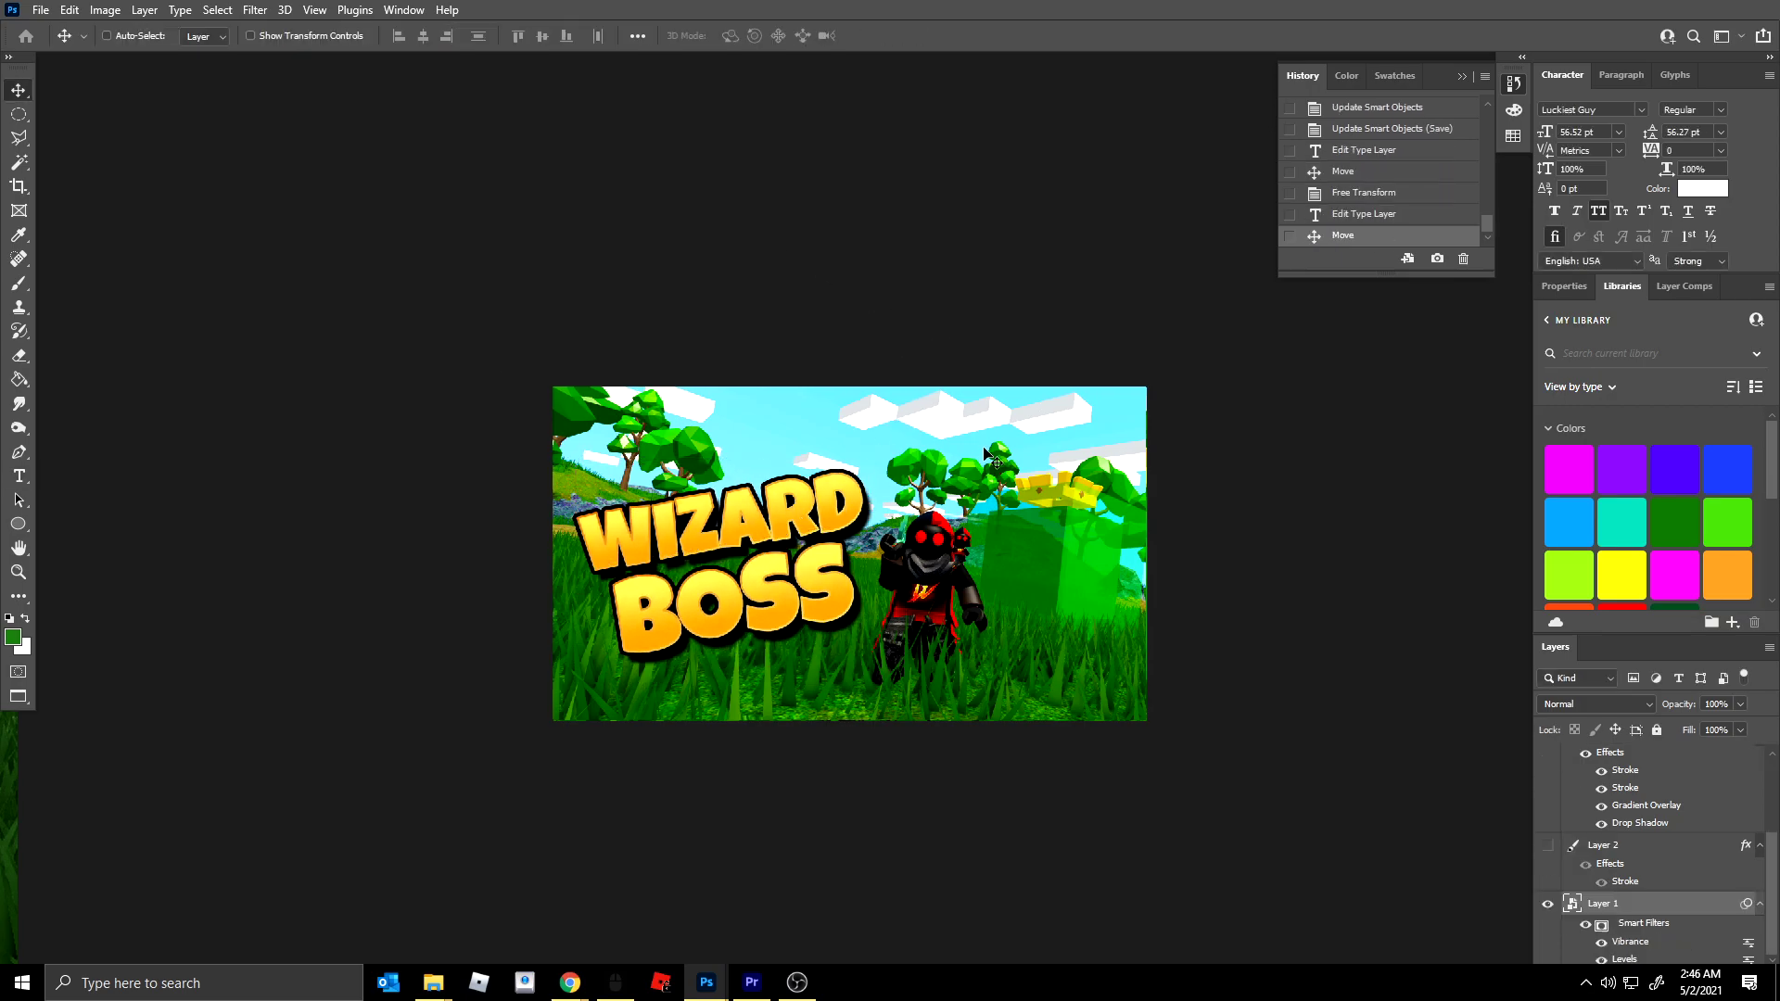
left_click_drag(988, 458, 890, 426)
key("ctrl+z")
key("ctrl+v")
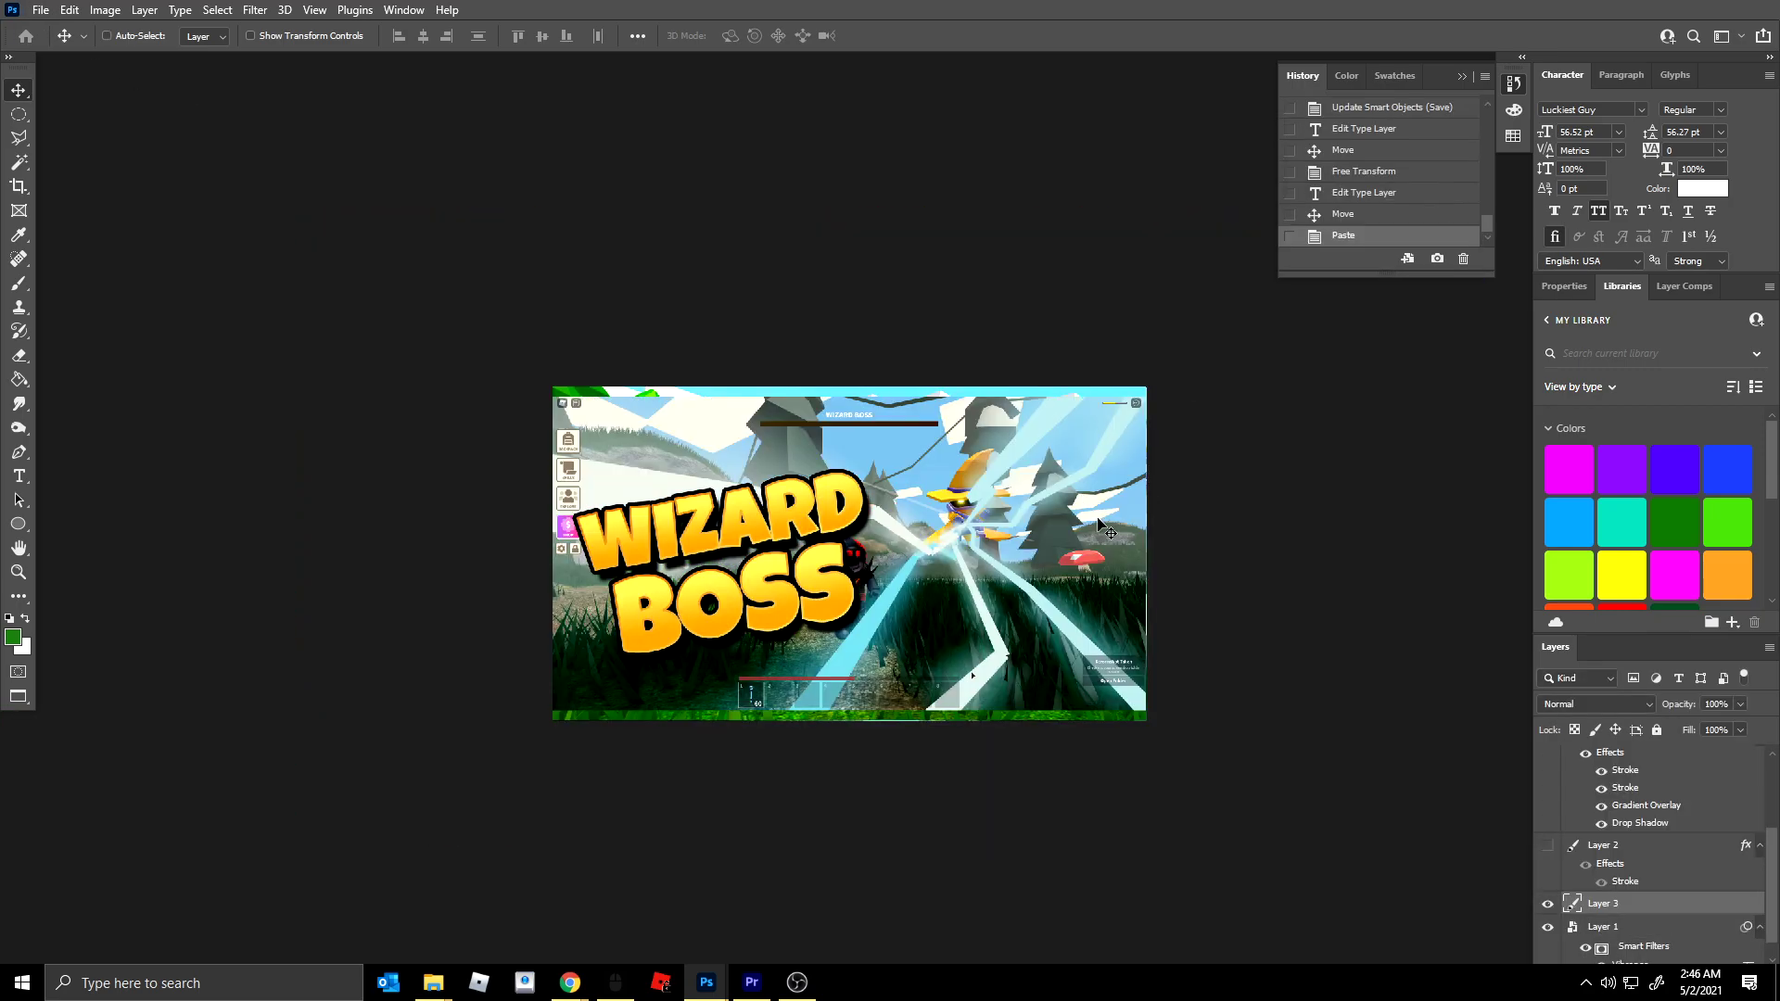
left_click_drag(1101, 521, 1115, 549)
key("ctrl+t")
left_click_drag(1150, 425, 1196, 401)
- Select the WIZARD and BOSS text layers together and move them up and left, clear of the character
left_click(822, 595, "ctrl")
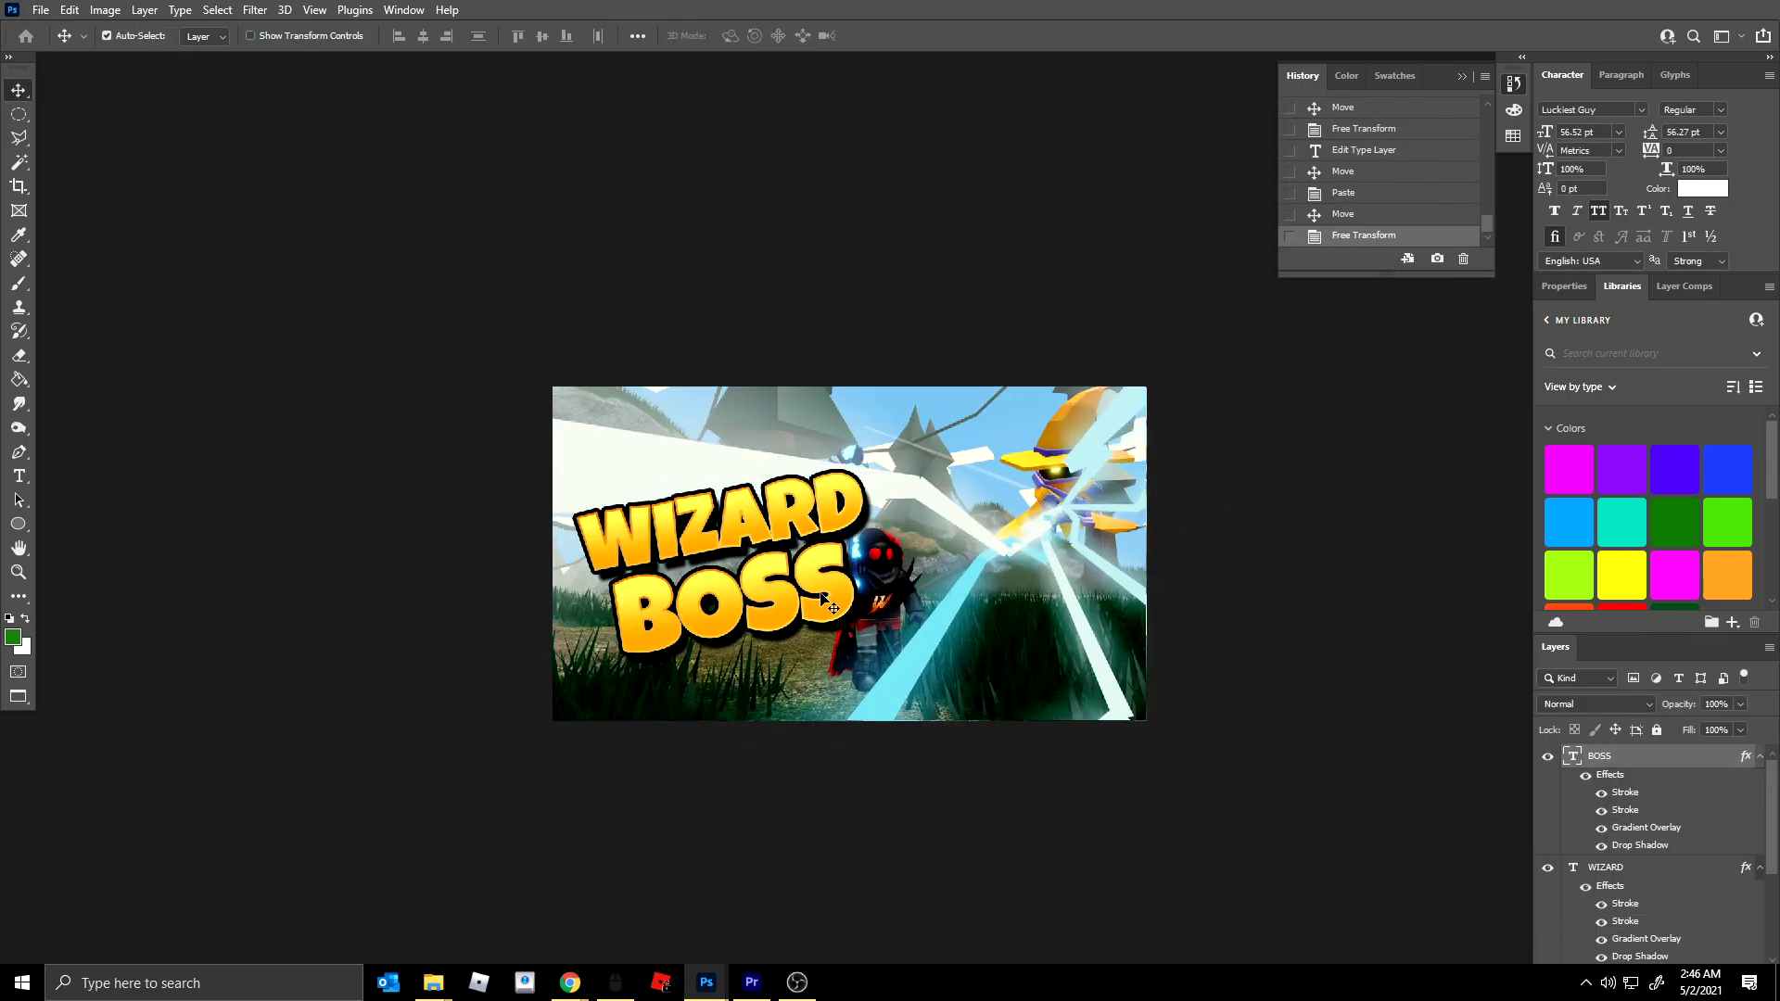
left_click(808, 538, "shift")
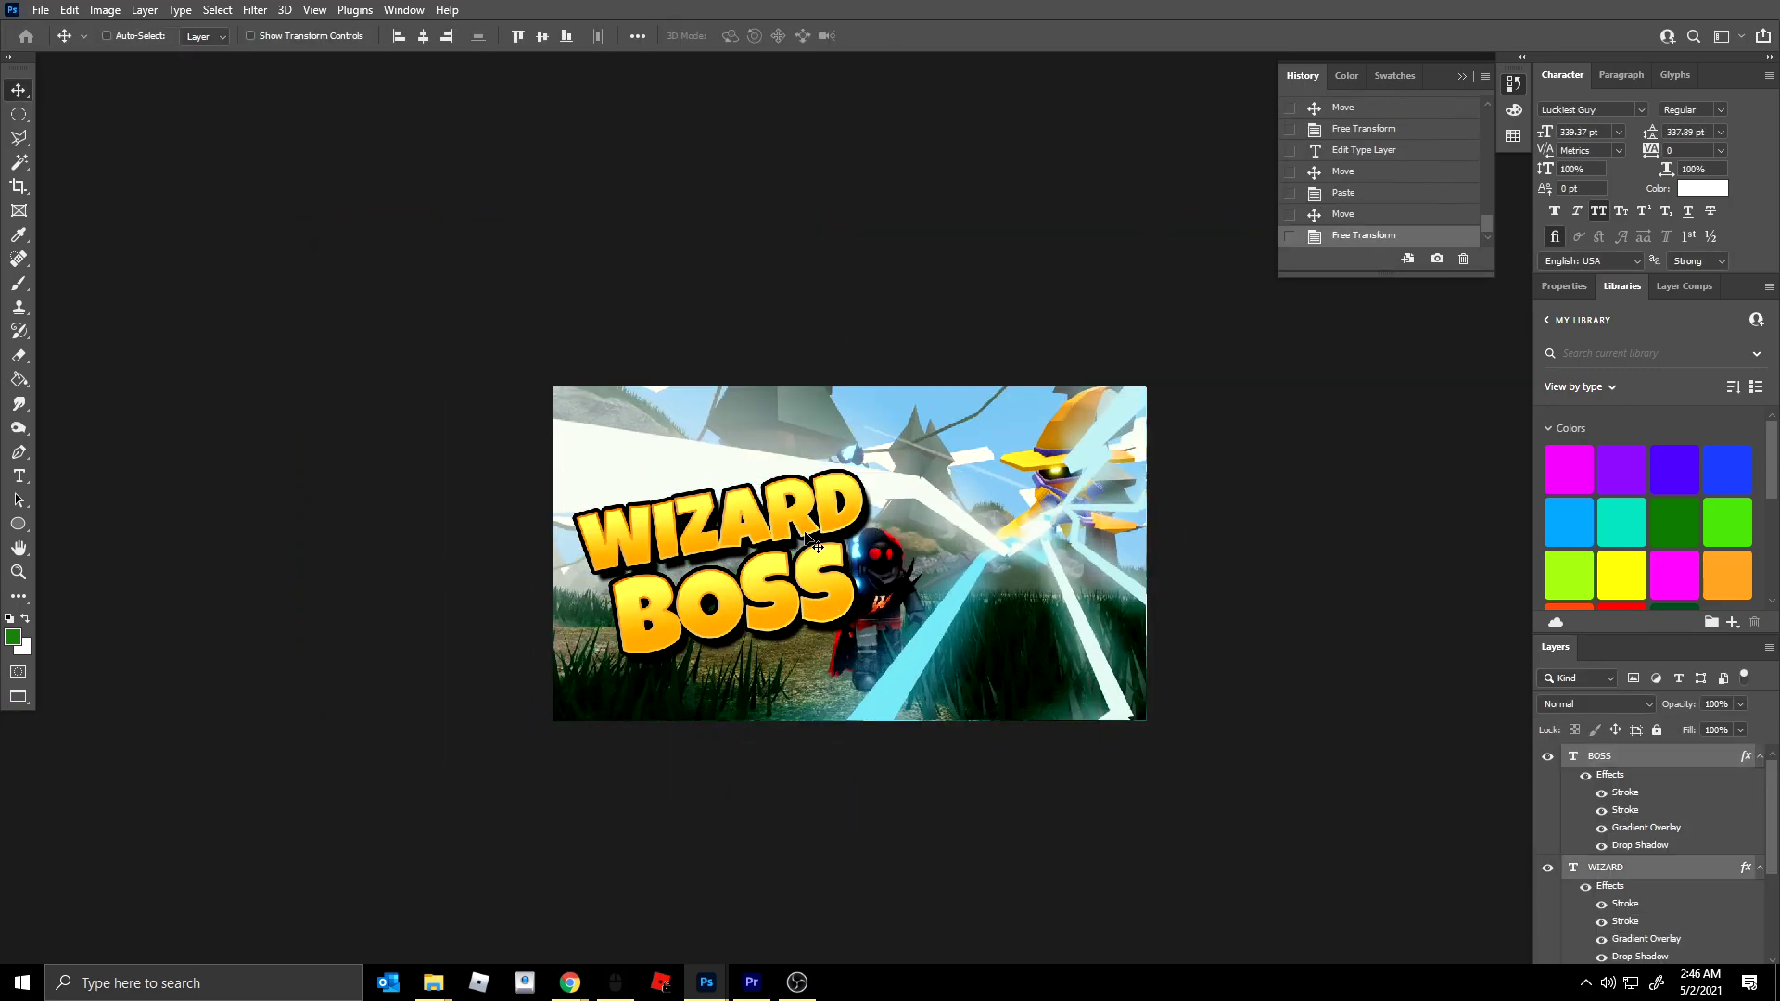
left_click_drag(809, 538, 783, 479)
left_click_drag(783, 480, 784, 480)
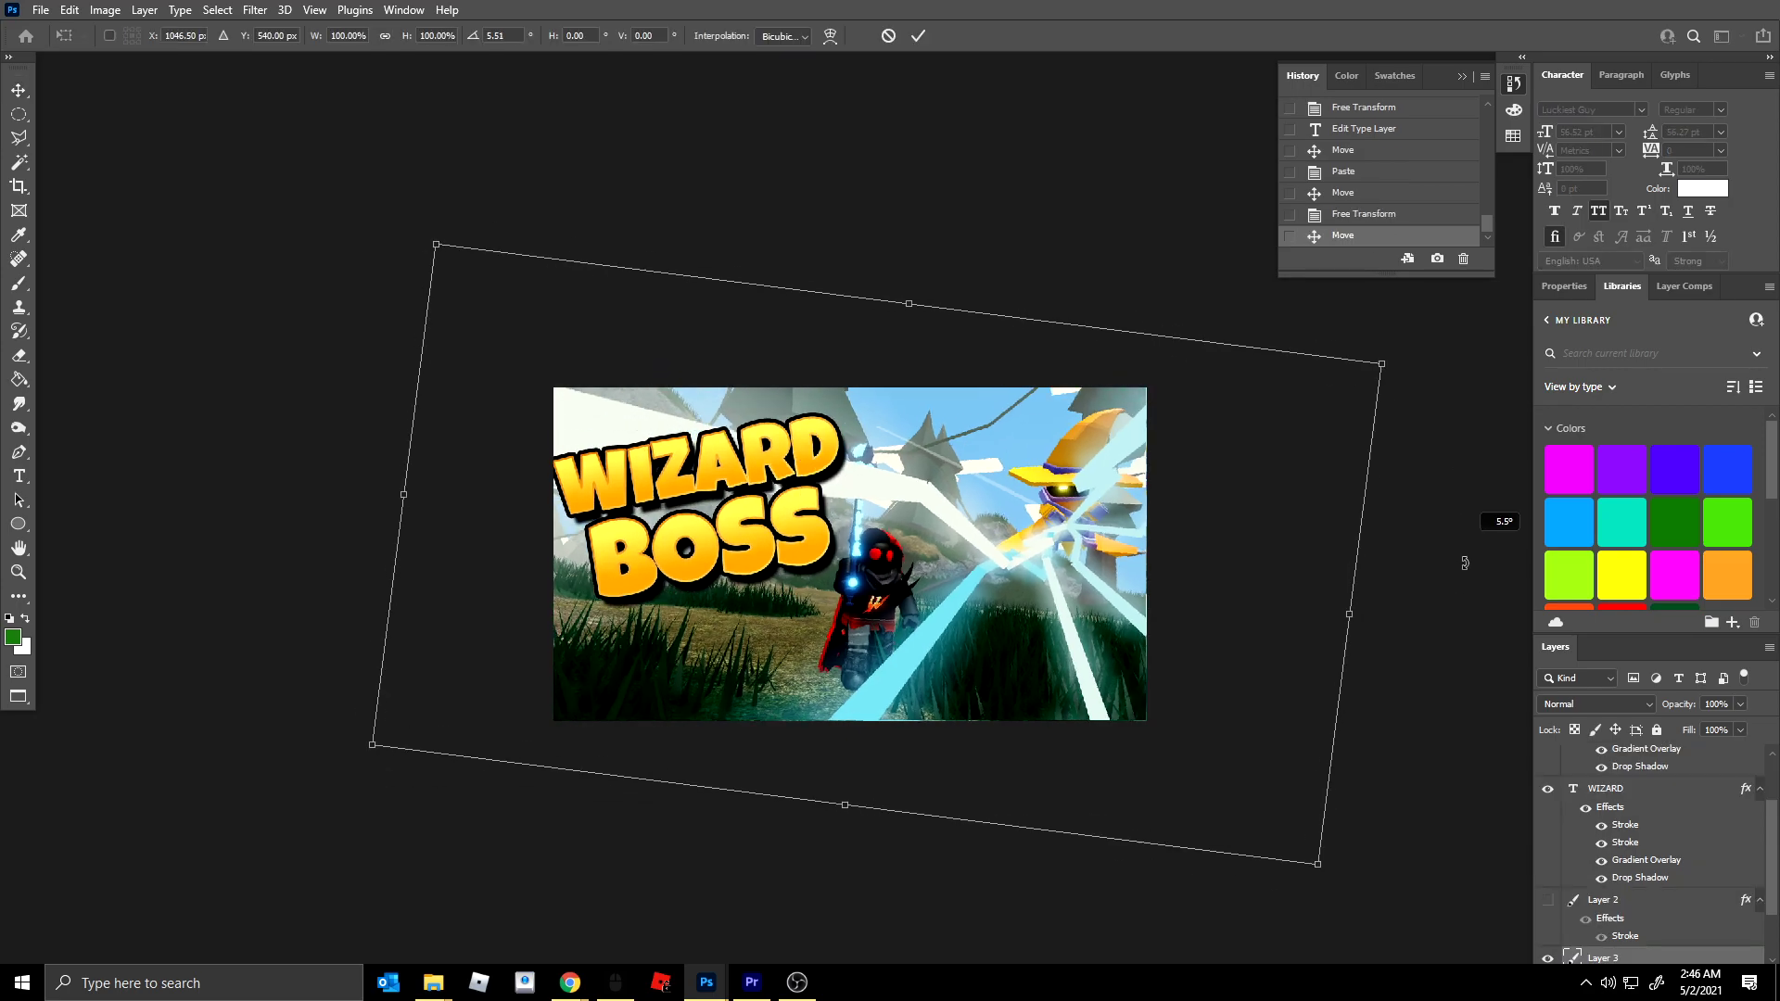
- Rotate the wizard boss screenshot and adjust its placement so both the character and the wizard stay in view
left_click_drag(1466, 563, 1370, 304)
left_click_drag(1182, 324, 1160, 350)
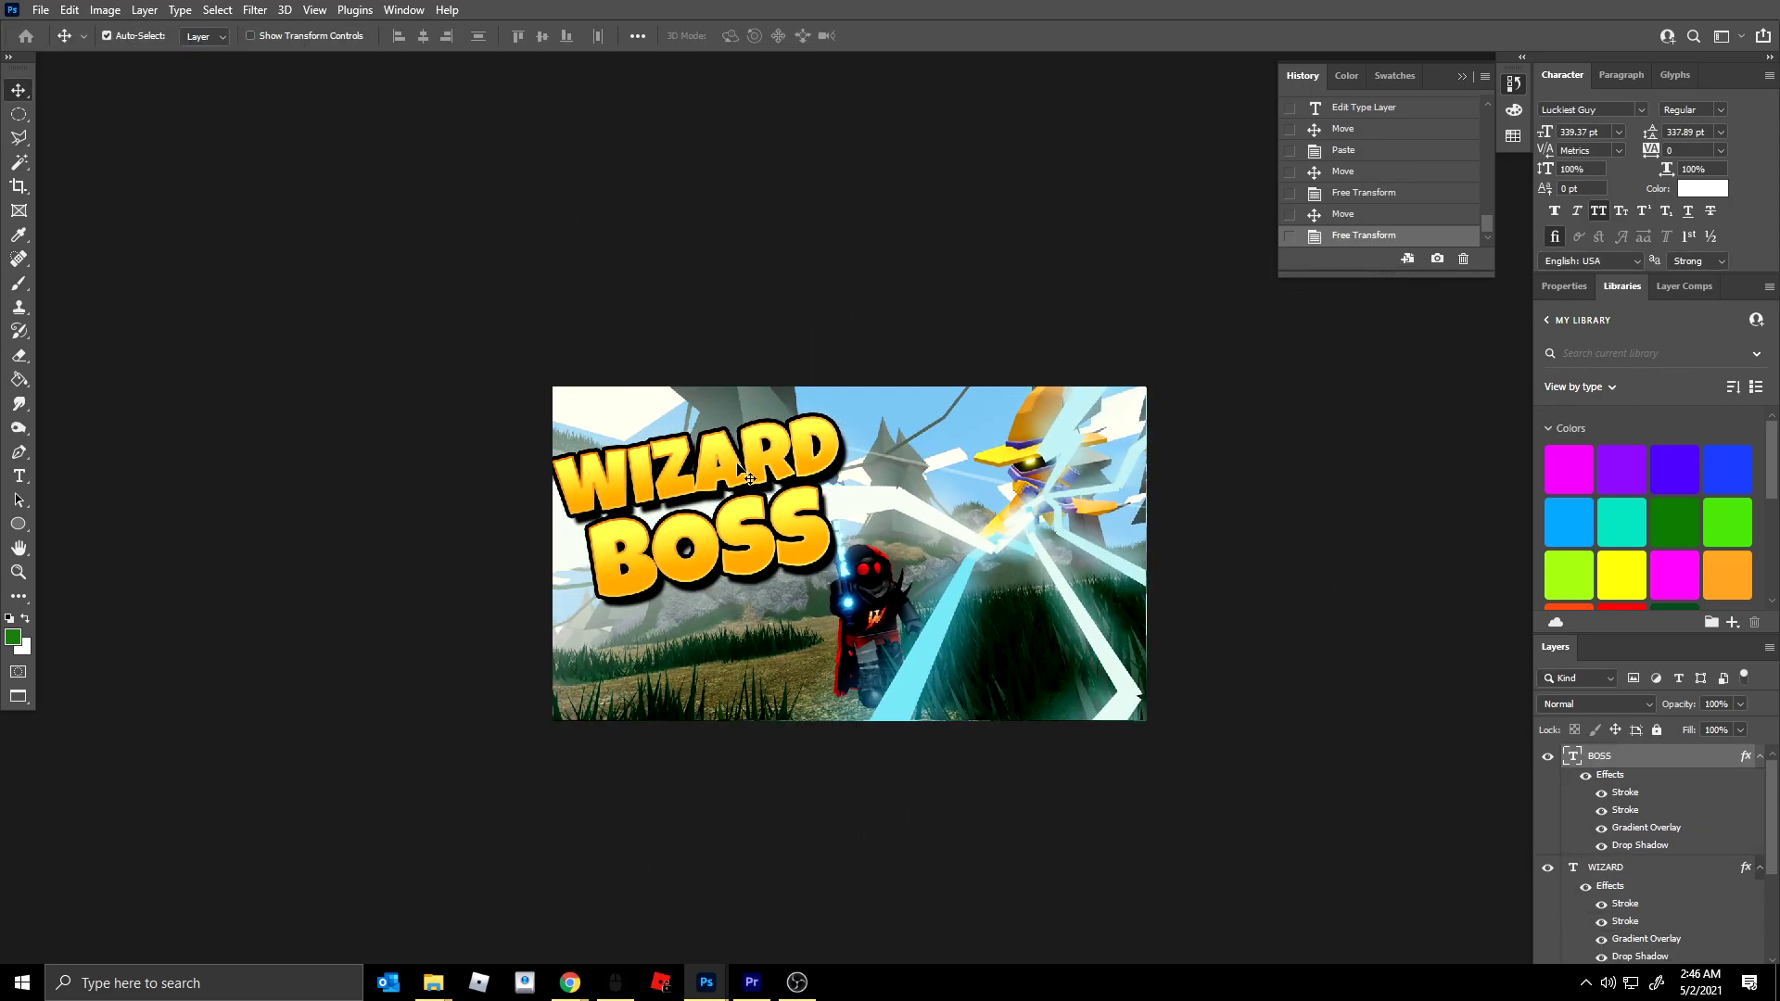
- Move both title words inward together, scale them to about 90%, and rotate them about -4°
left_click(763, 453, "ctrl+shift")
mouse_move(763, 454)
left_mouse_down()
mouse_move(781, 445)
mouse_move(784, 461)
left_mouse_up()
key("ctrl+t")
left_click_drag(860, 419, 920, 454)
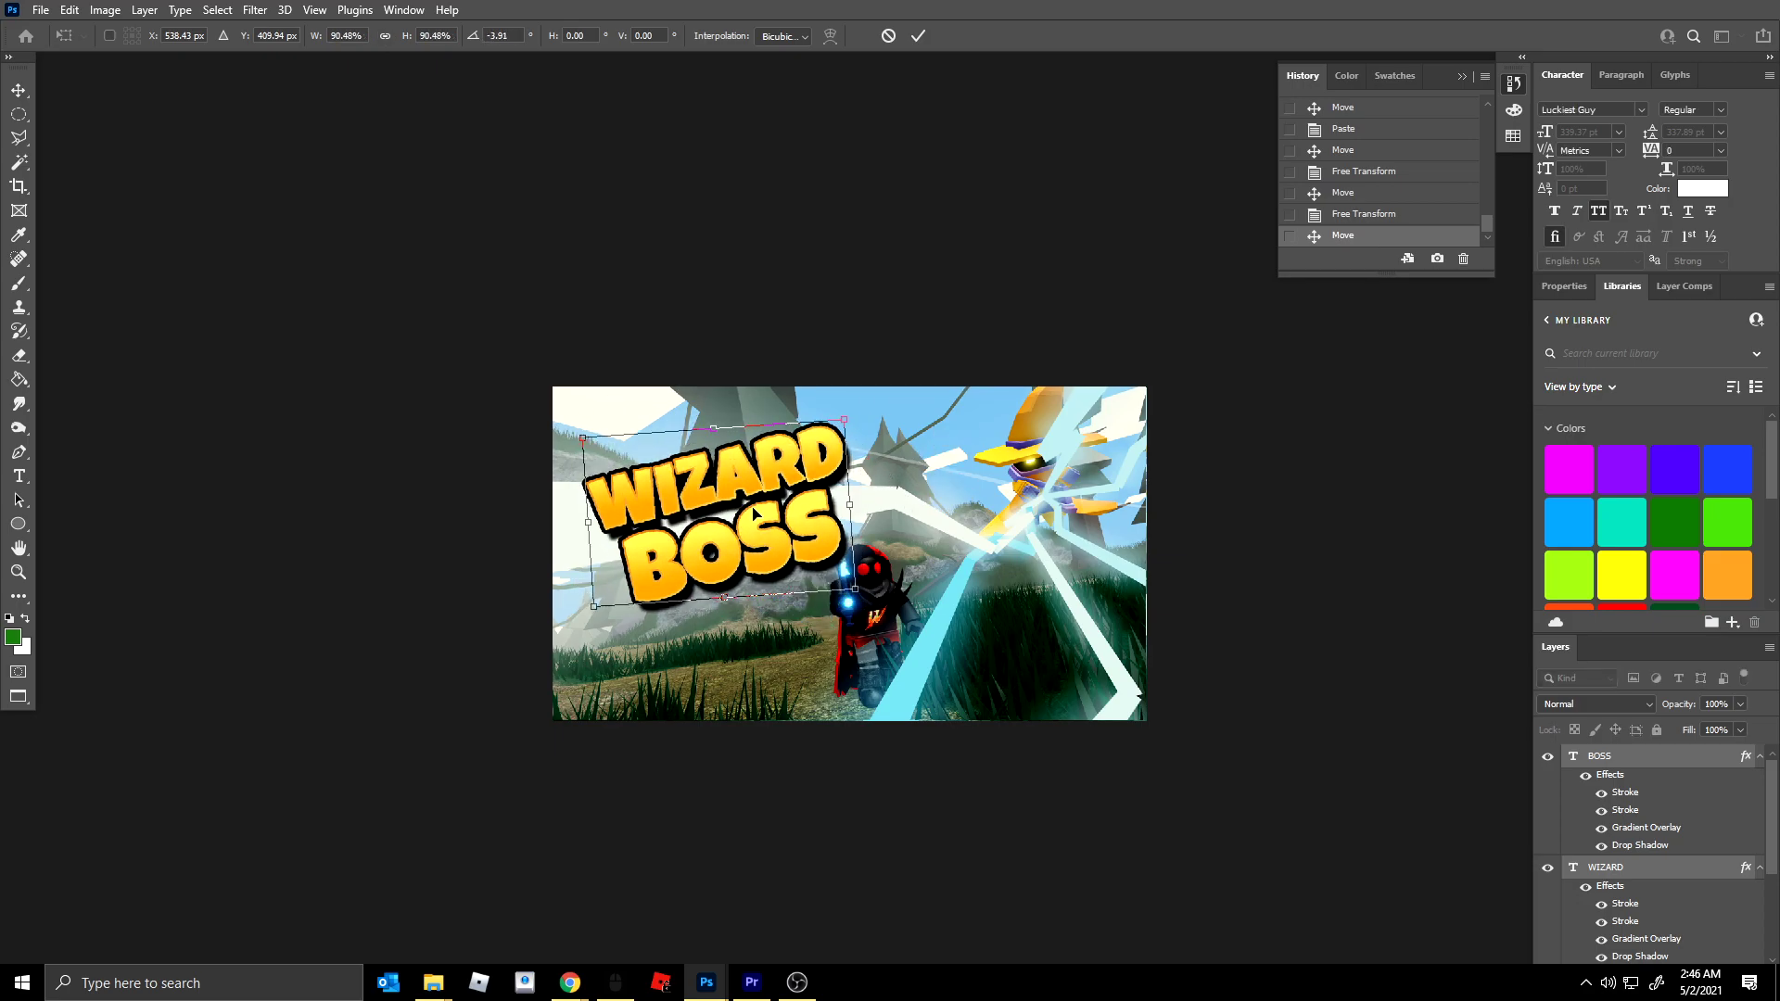
key("Return")
- Apply a Vibrance adjustment to the wizard boss screenshot layer to intensify its colors
left_click(99, 10)
mouse_move(141, 63)
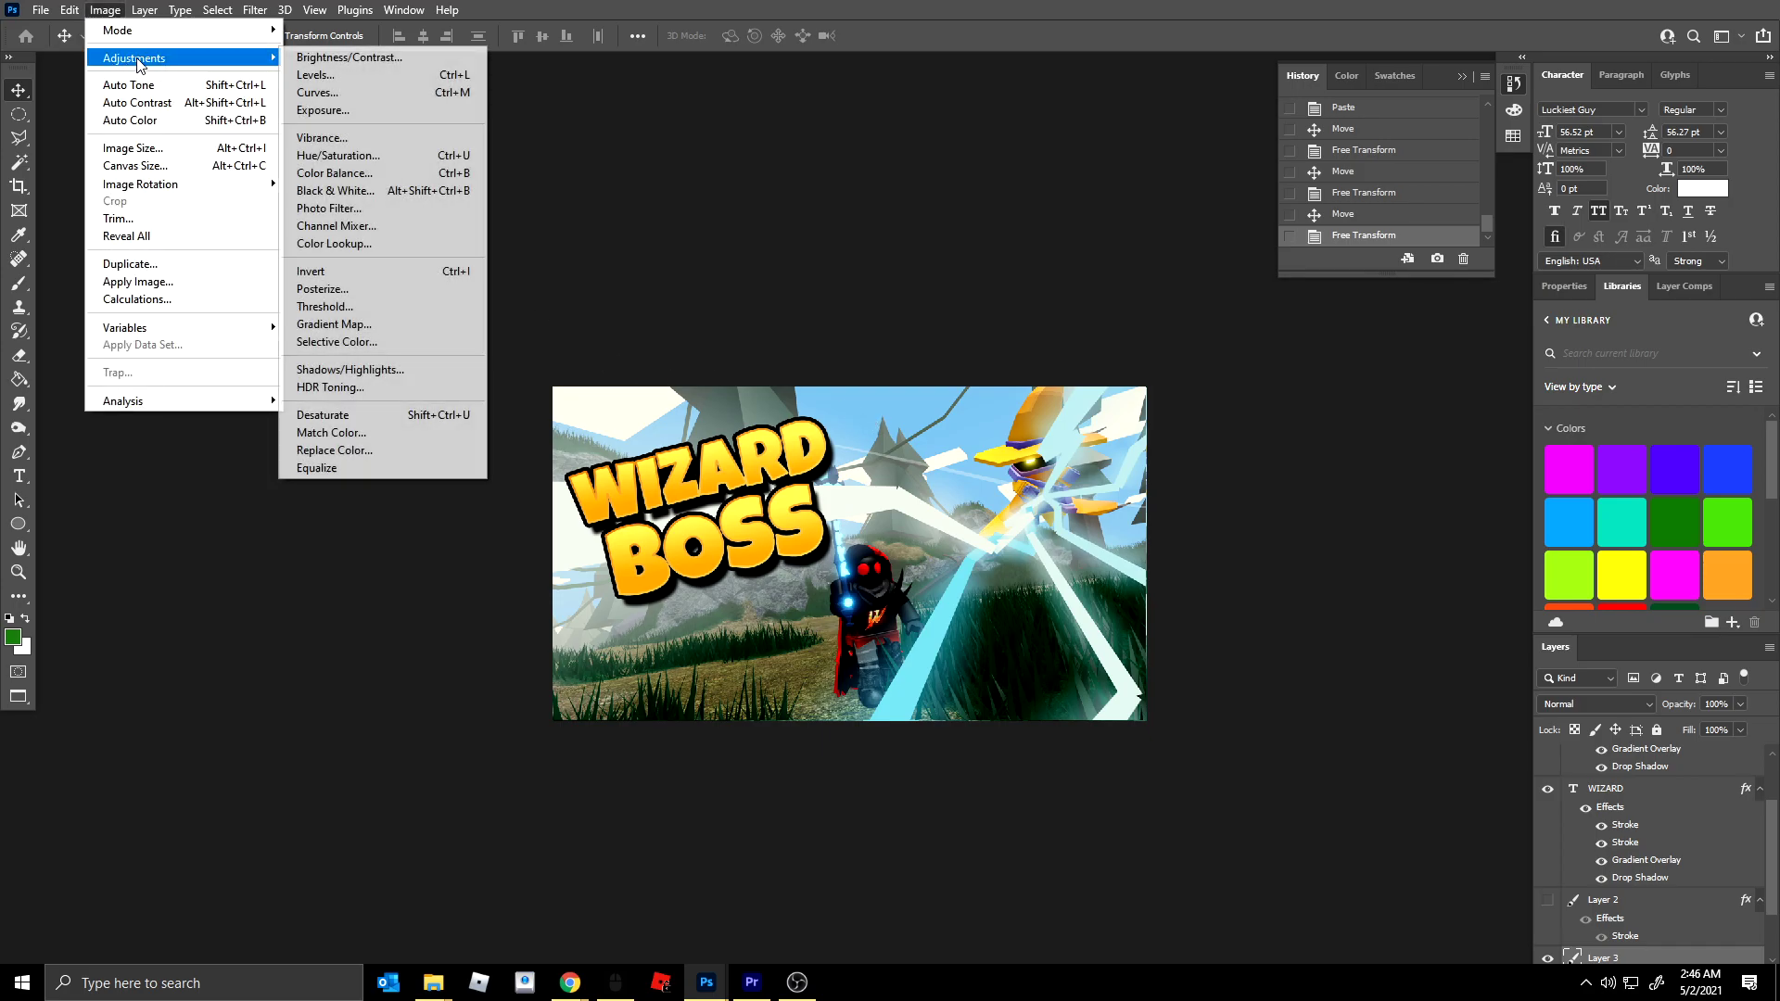
left_click(352, 135)
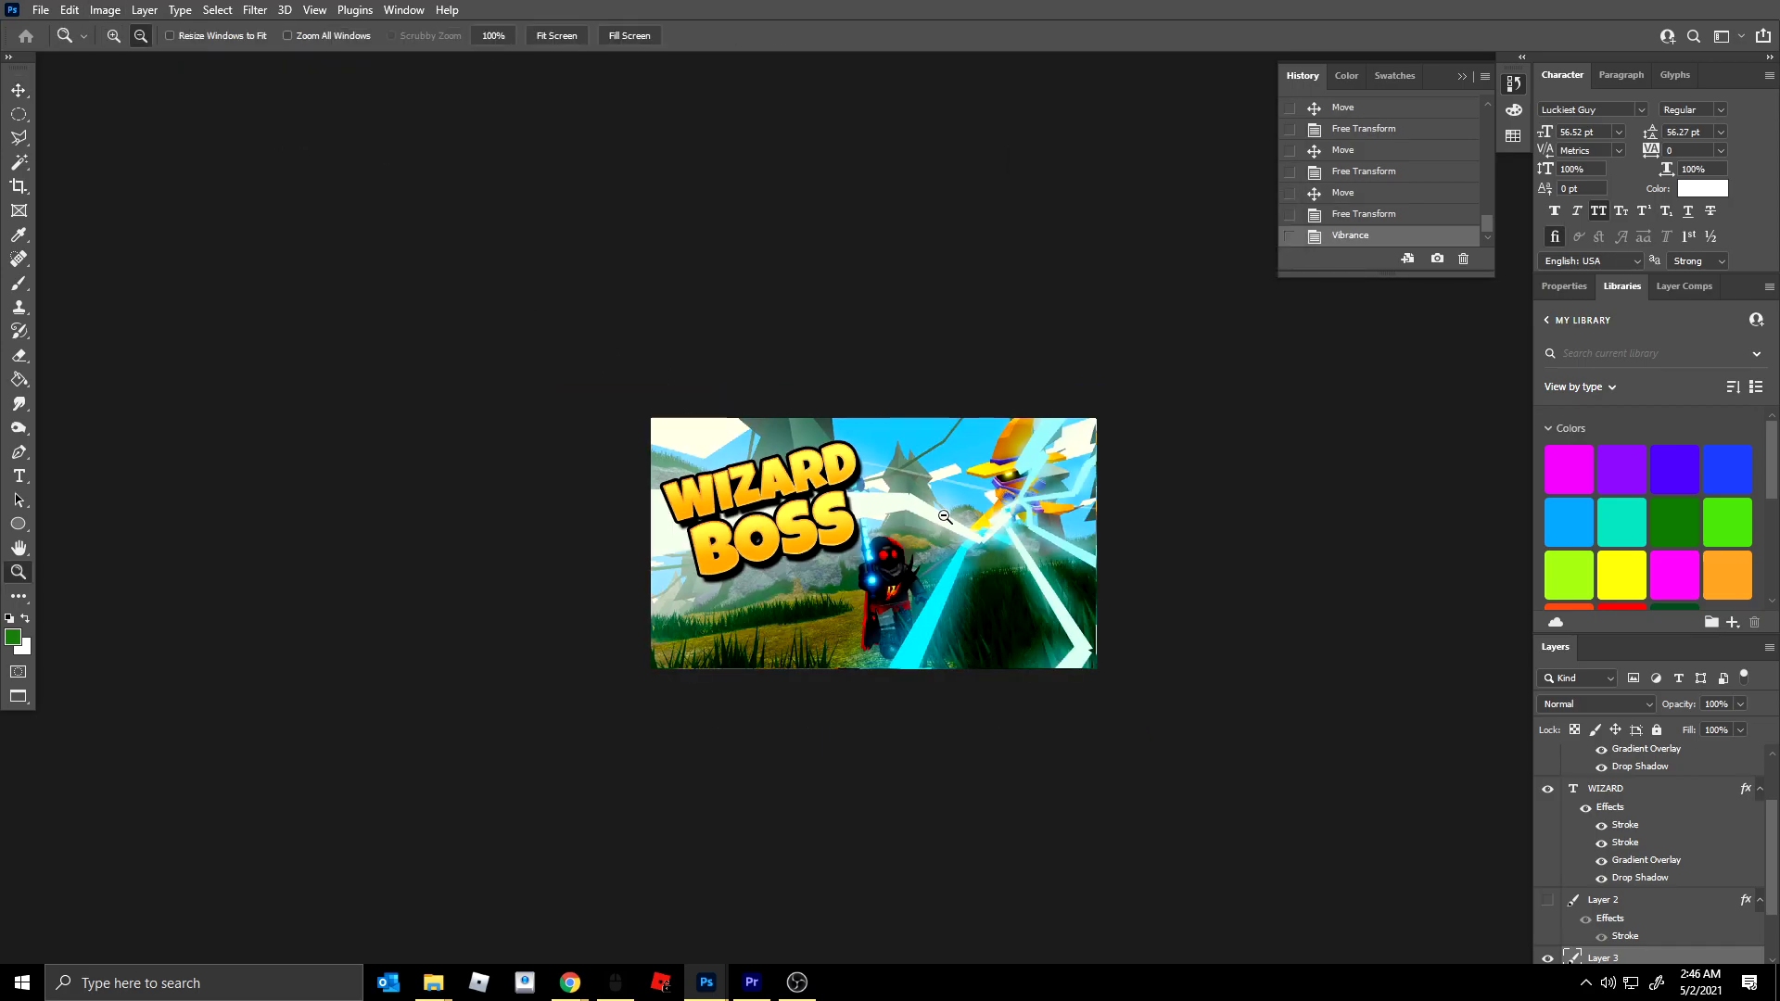
- Examine the WIZARD BOSS thumbnail at very small and larger sizes to judge its legibility and composition
left_click(944, 516, "alt")
left_click(944, 517, "alt")
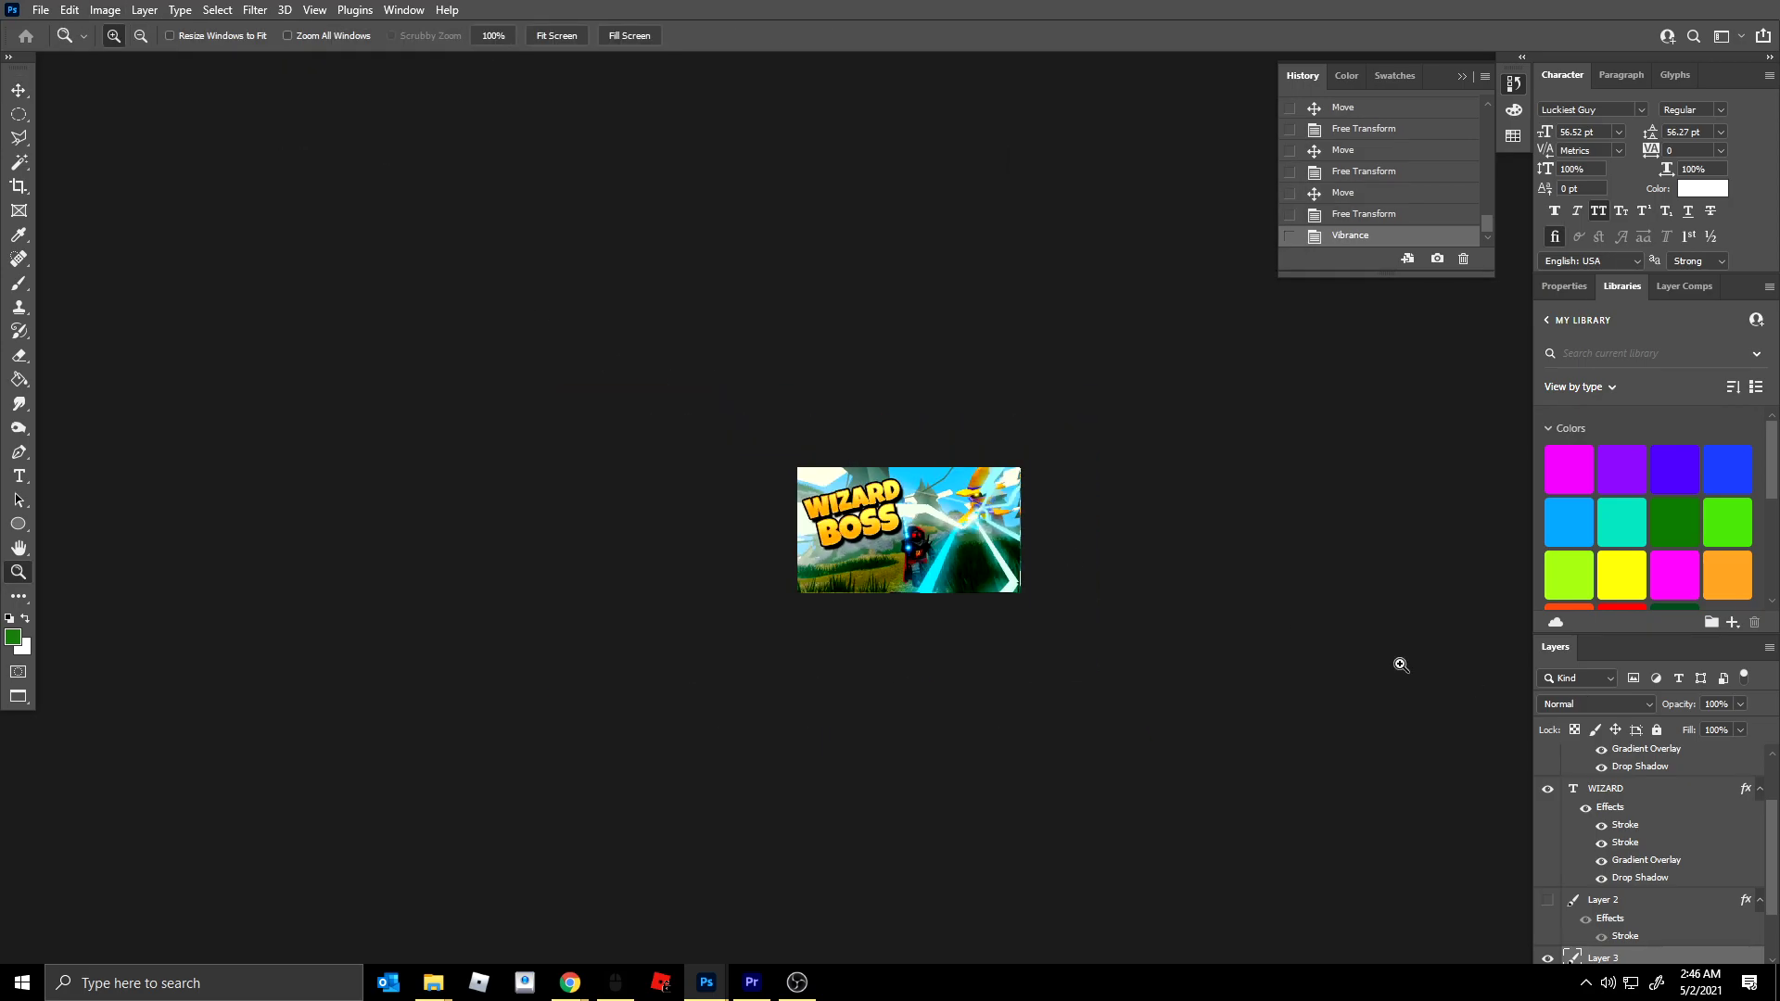
left_click(964, 512)
left_click(965, 512)
left_click(964, 511)
left_click(965, 512)
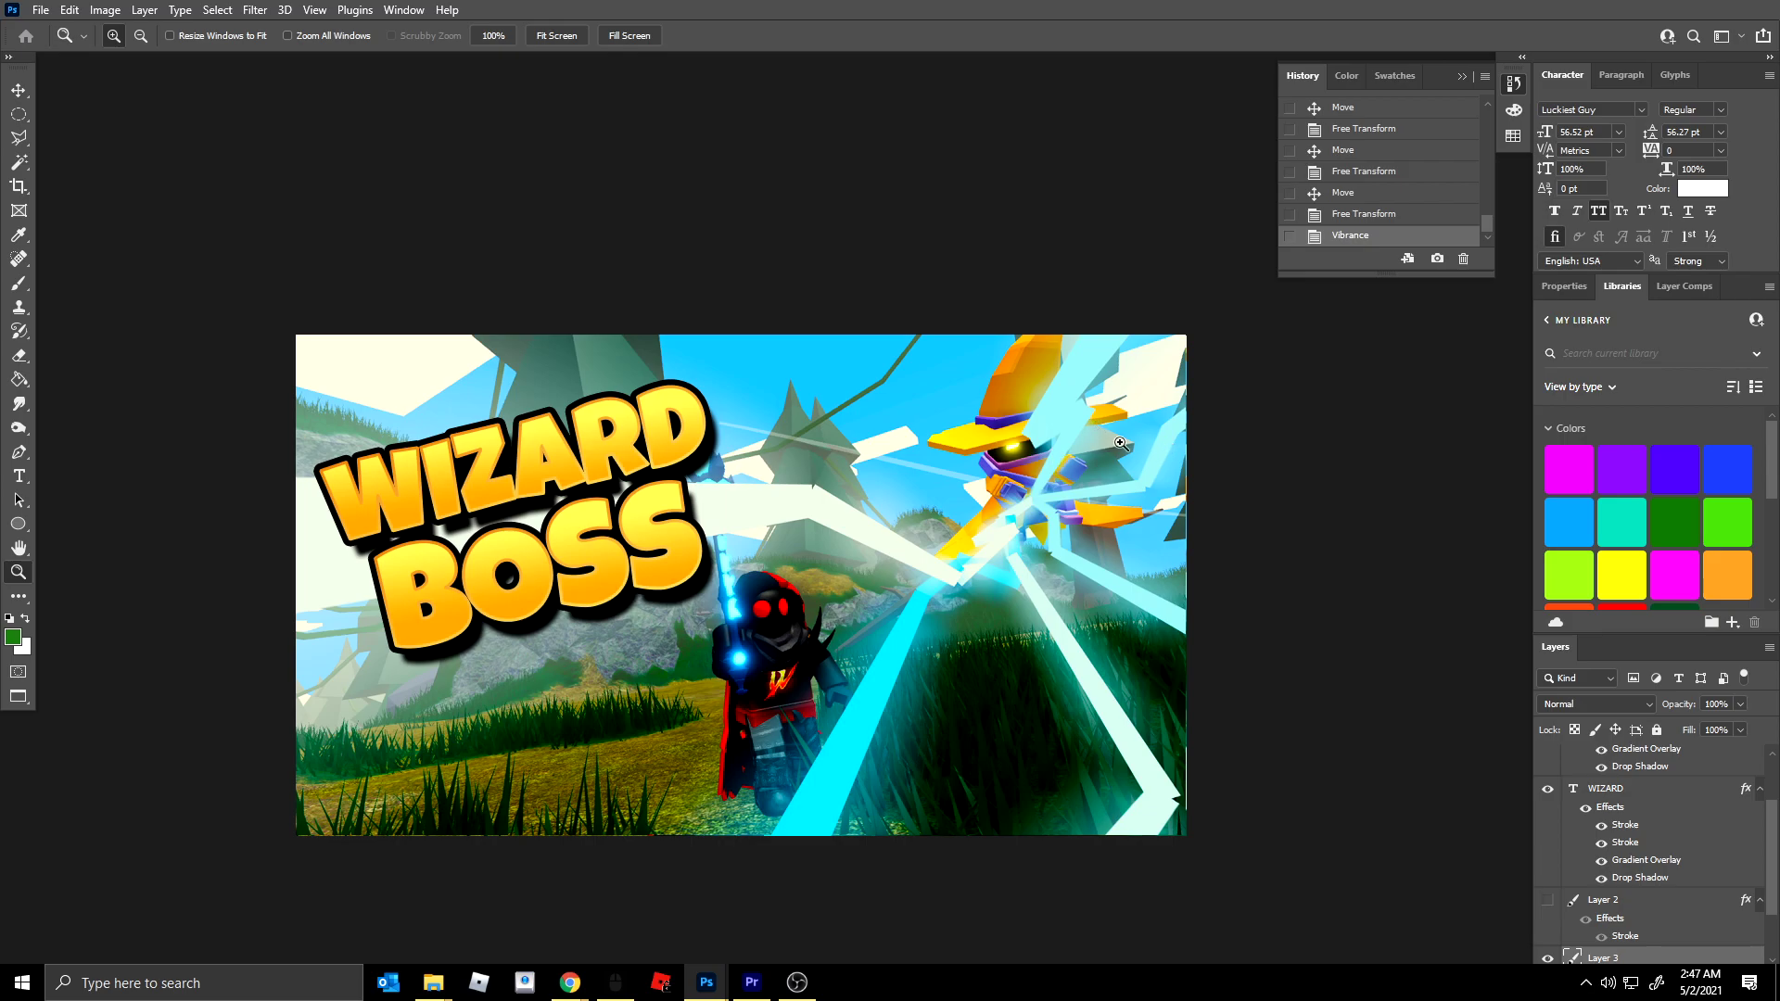
left_click(853, 425, "alt")
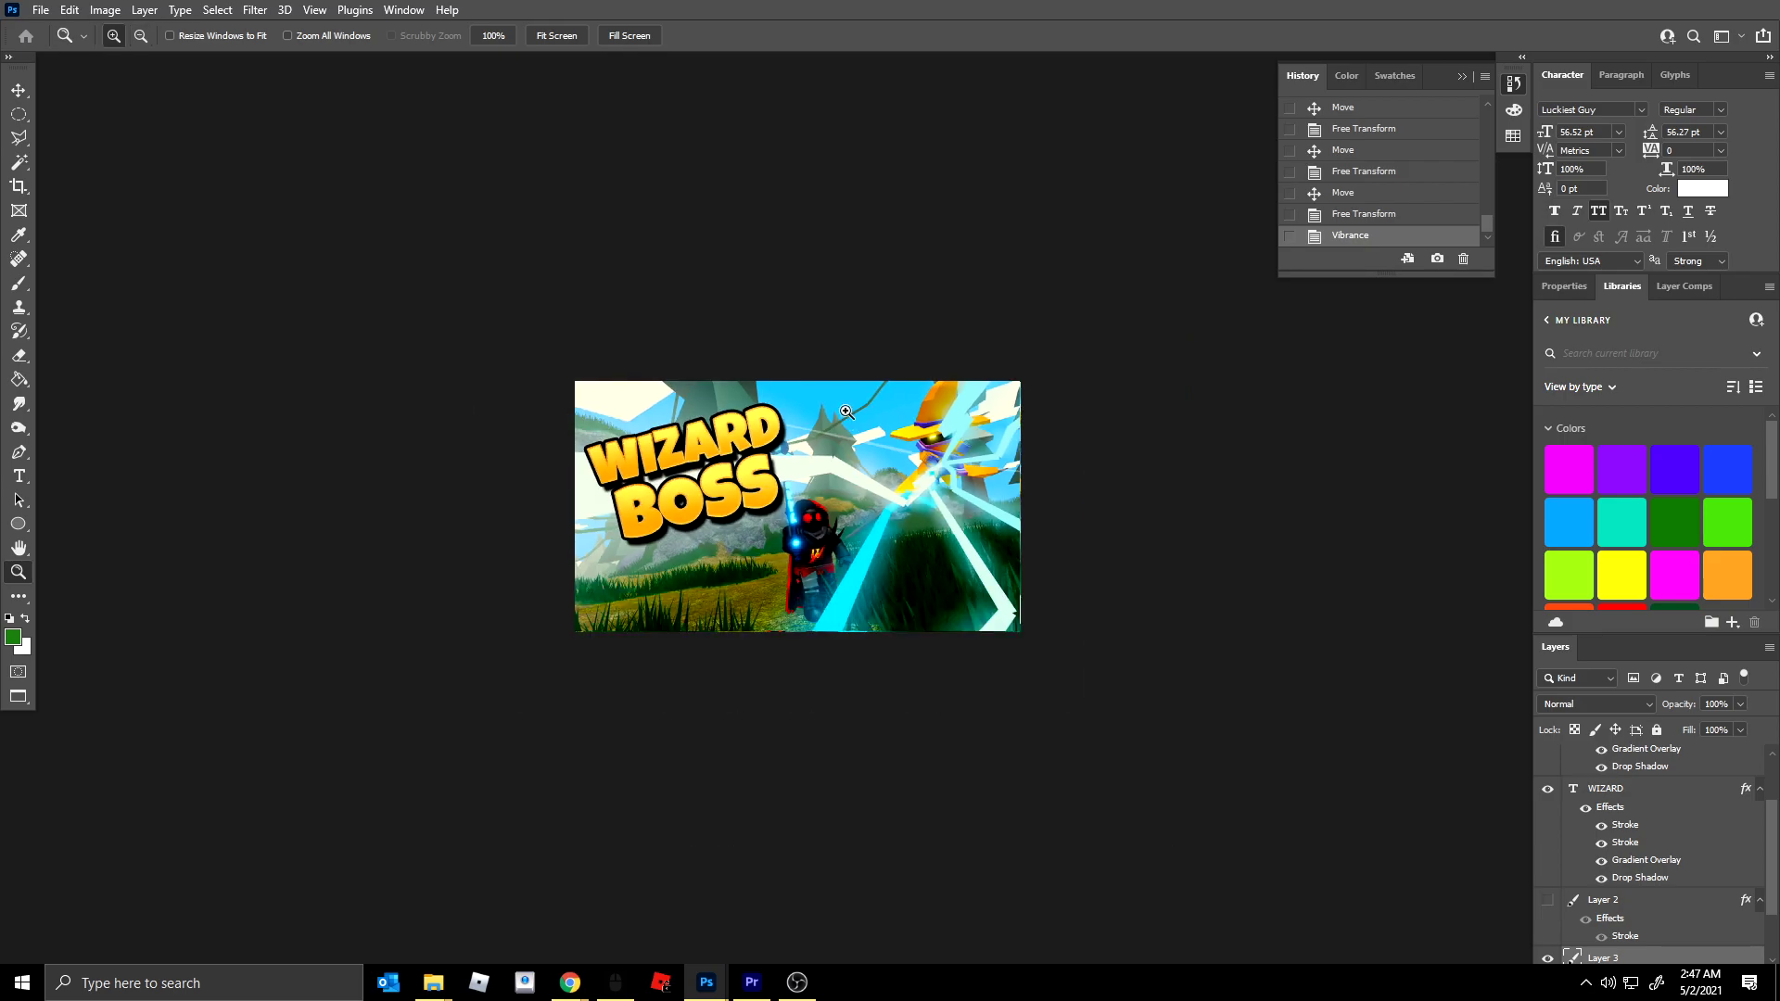
left_click(779, 475)
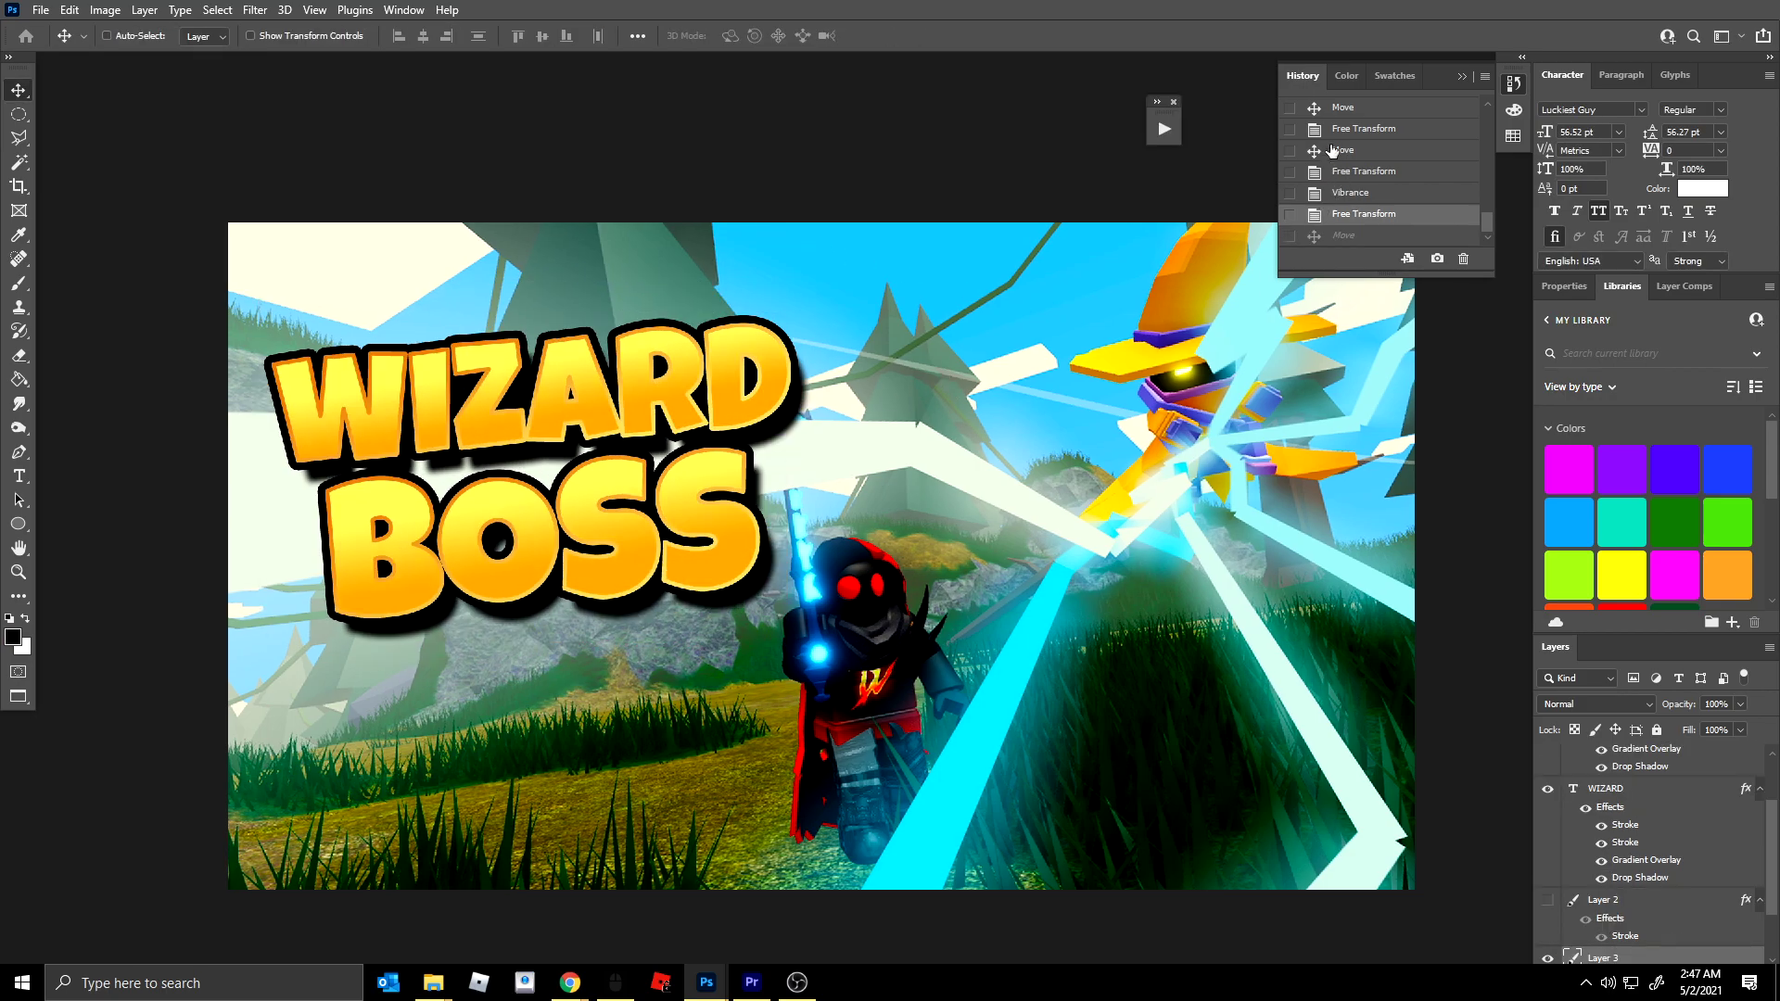
- Close the floating History, Color and Swatches panels
right_click(1314, 74)
left_click(1340, 85)
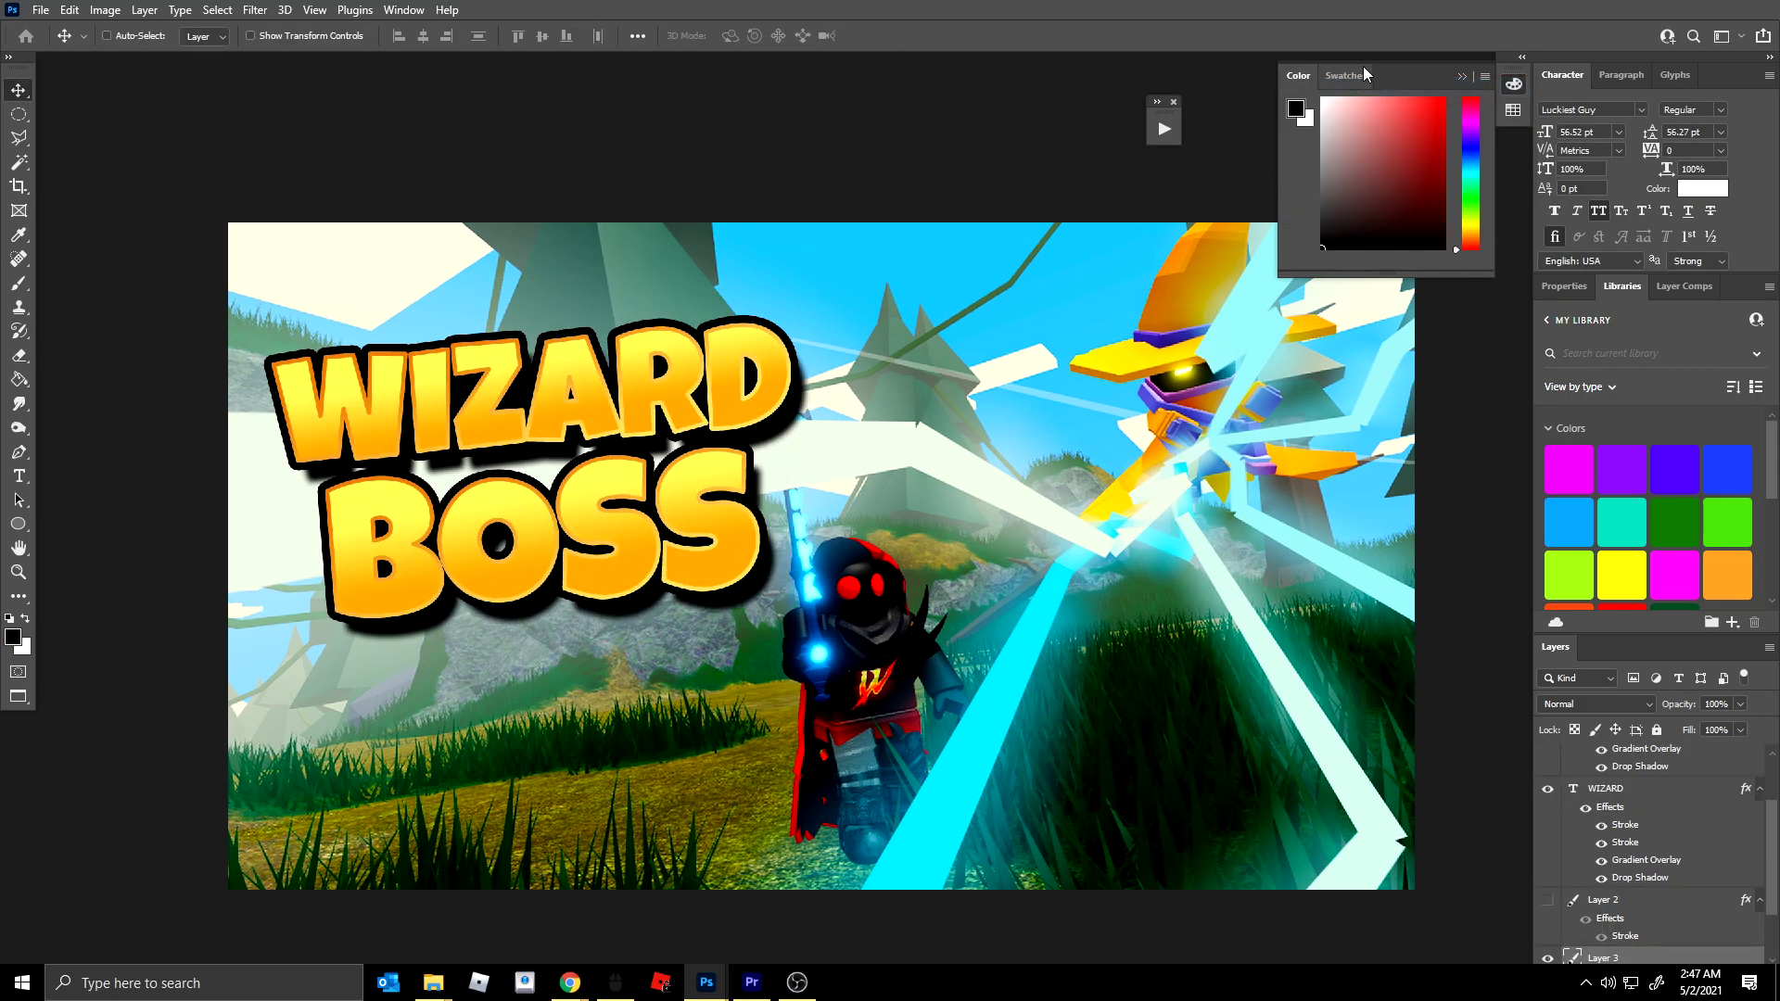
right_click(1308, 75)
left_click(1321, 86)
right_click(1309, 76)
left_click(1328, 86)
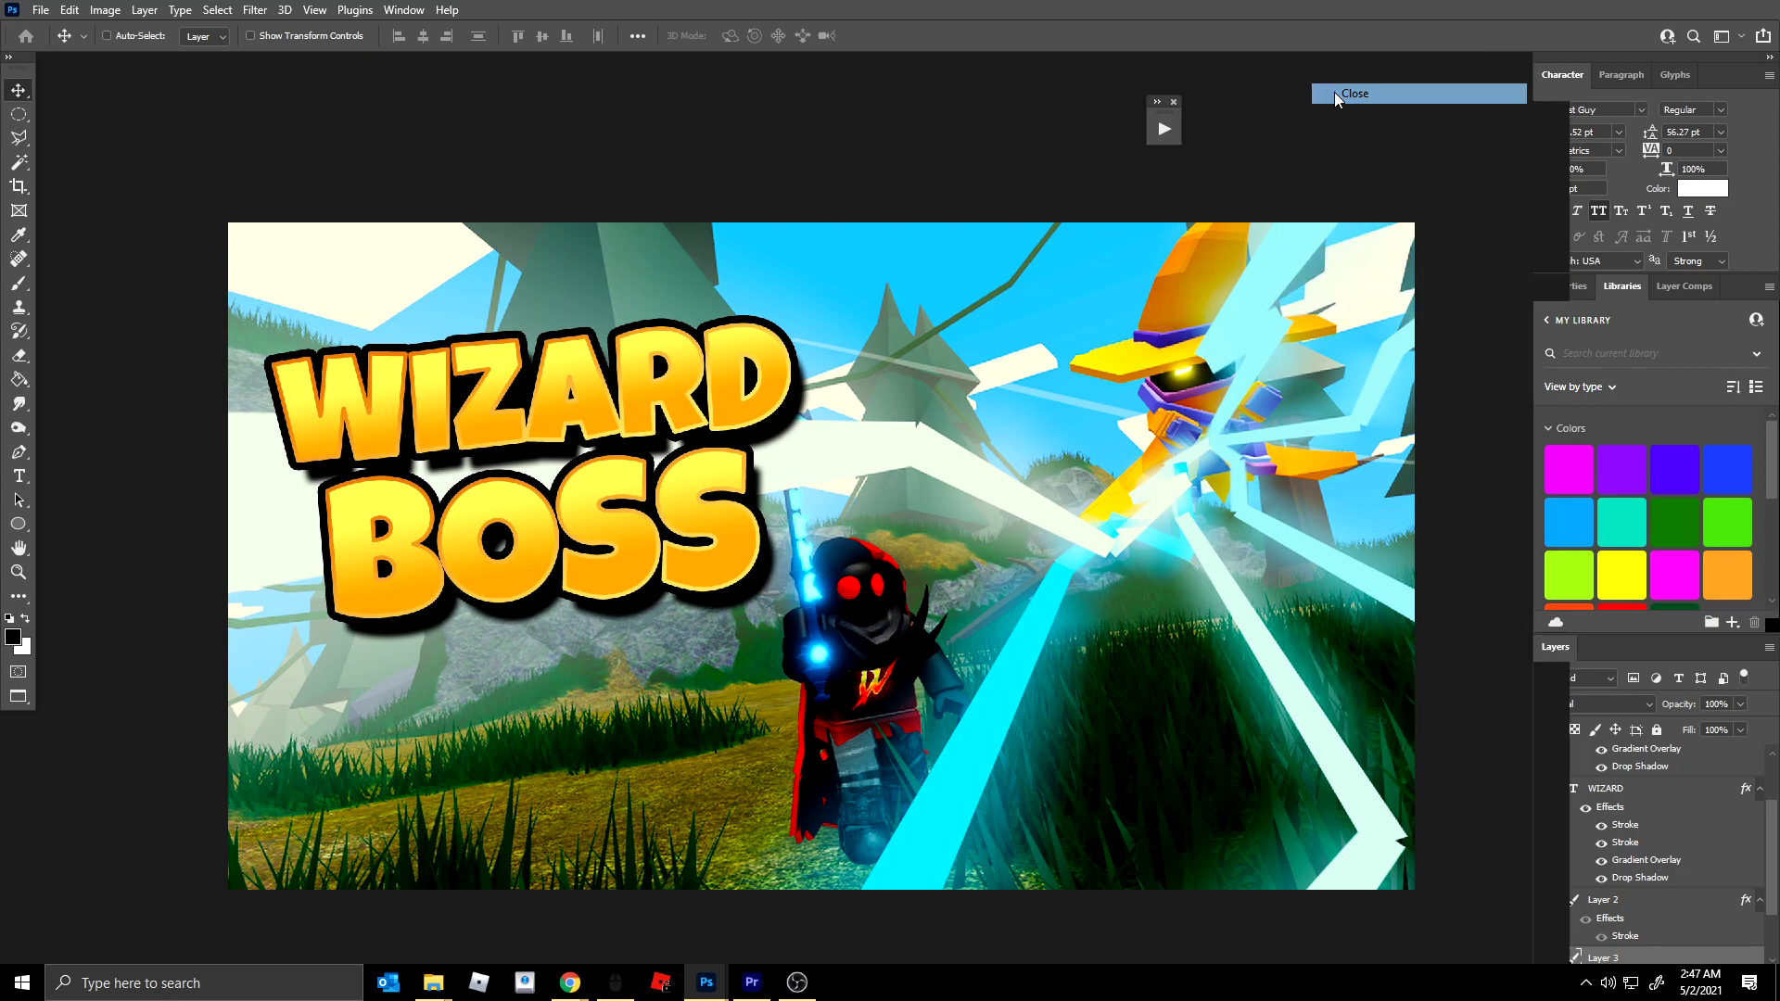